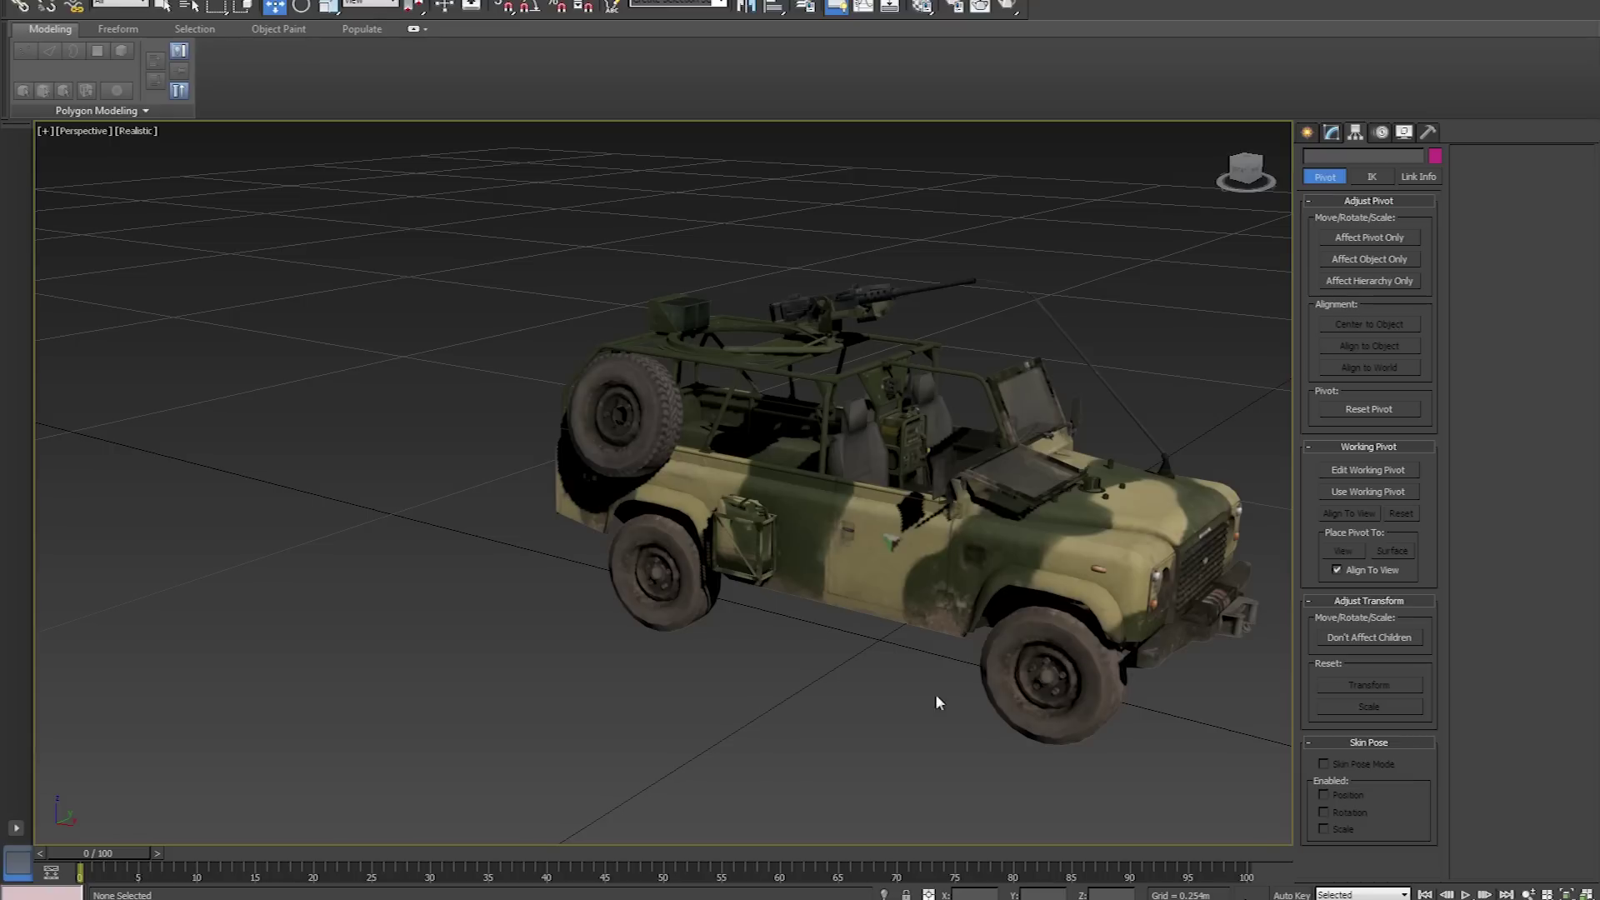
Examine the jeep body and the front right wheel as separately selectable objects
{"action": "left_click", "coordinate": [913, 549]}
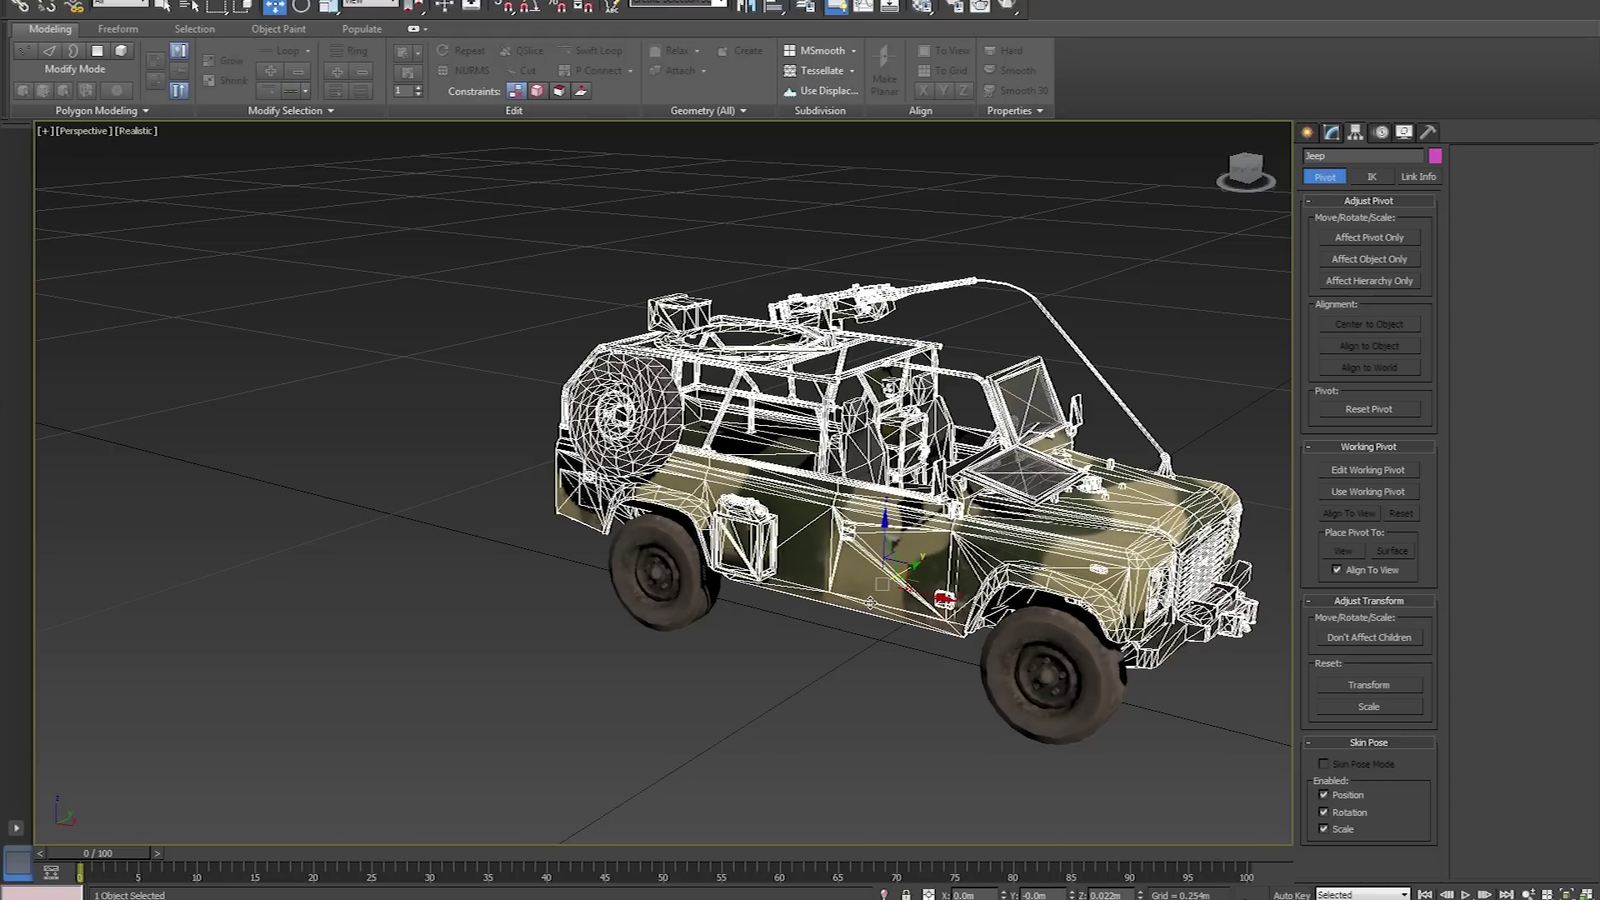
{"action": "left_click", "coordinate": [852, 677]}
{"action": "left_click", "coordinate": [1037, 673]}
{"action": "middle_click_drag", "start_coordinate": [944, 733], "coordinate": [979, 754]}
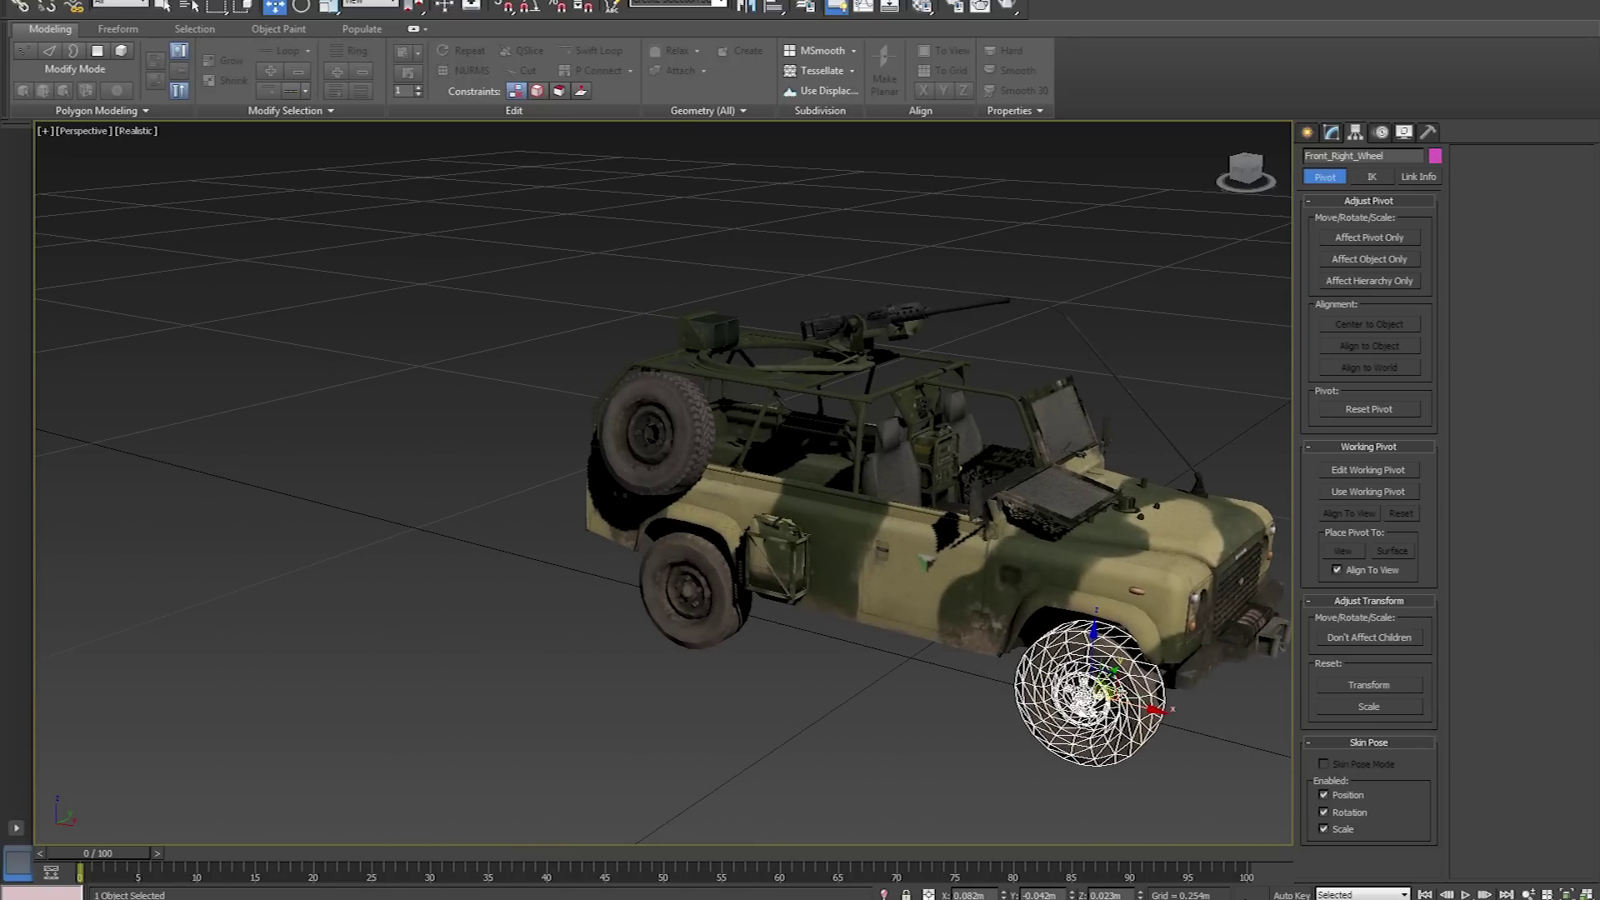
Center the rear right wheel's pivot on the wheel, affecting the pivot only
{"action": "left_click", "coordinate": [710, 600]}
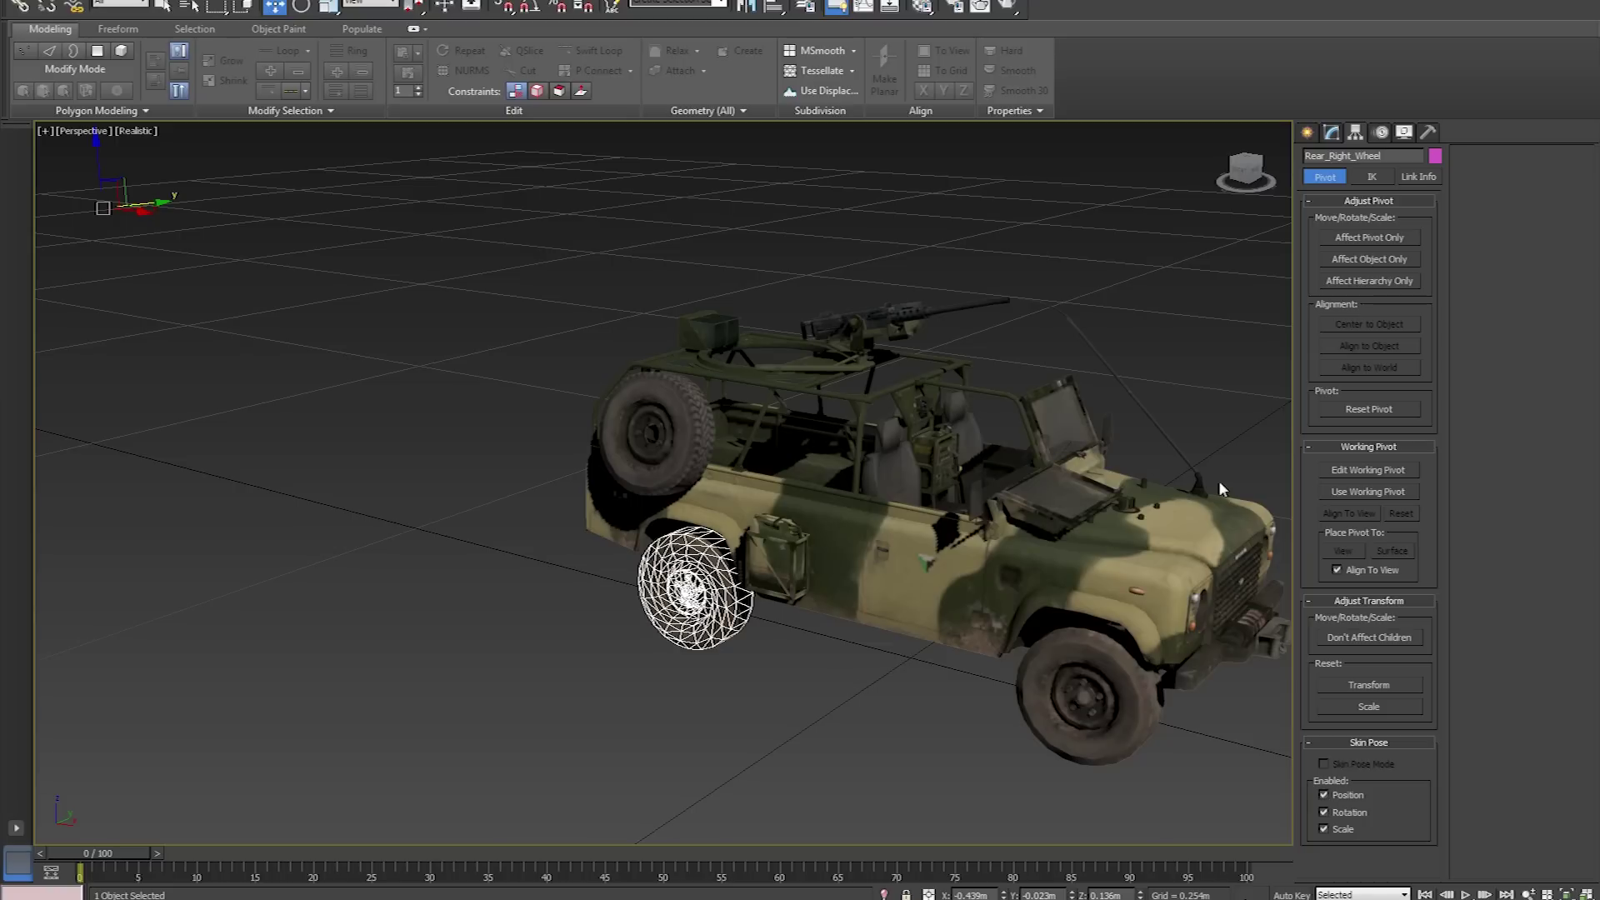
{"action": "left_click", "coordinate": [1429, 133]}
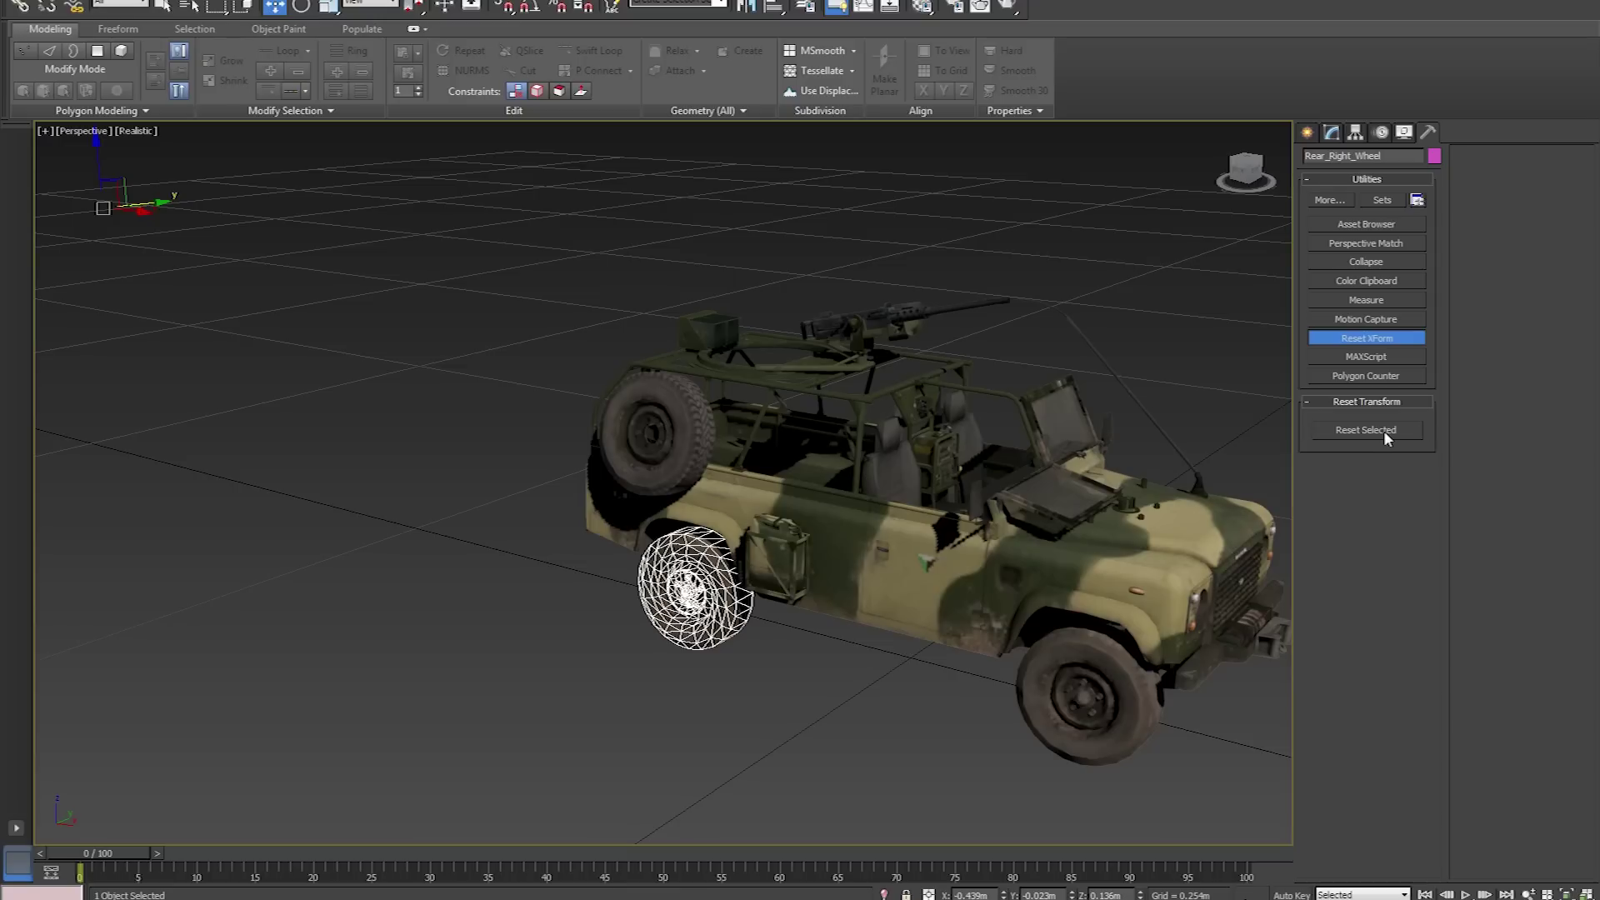
{"action": "left_click", "coordinate": [1355, 132]}
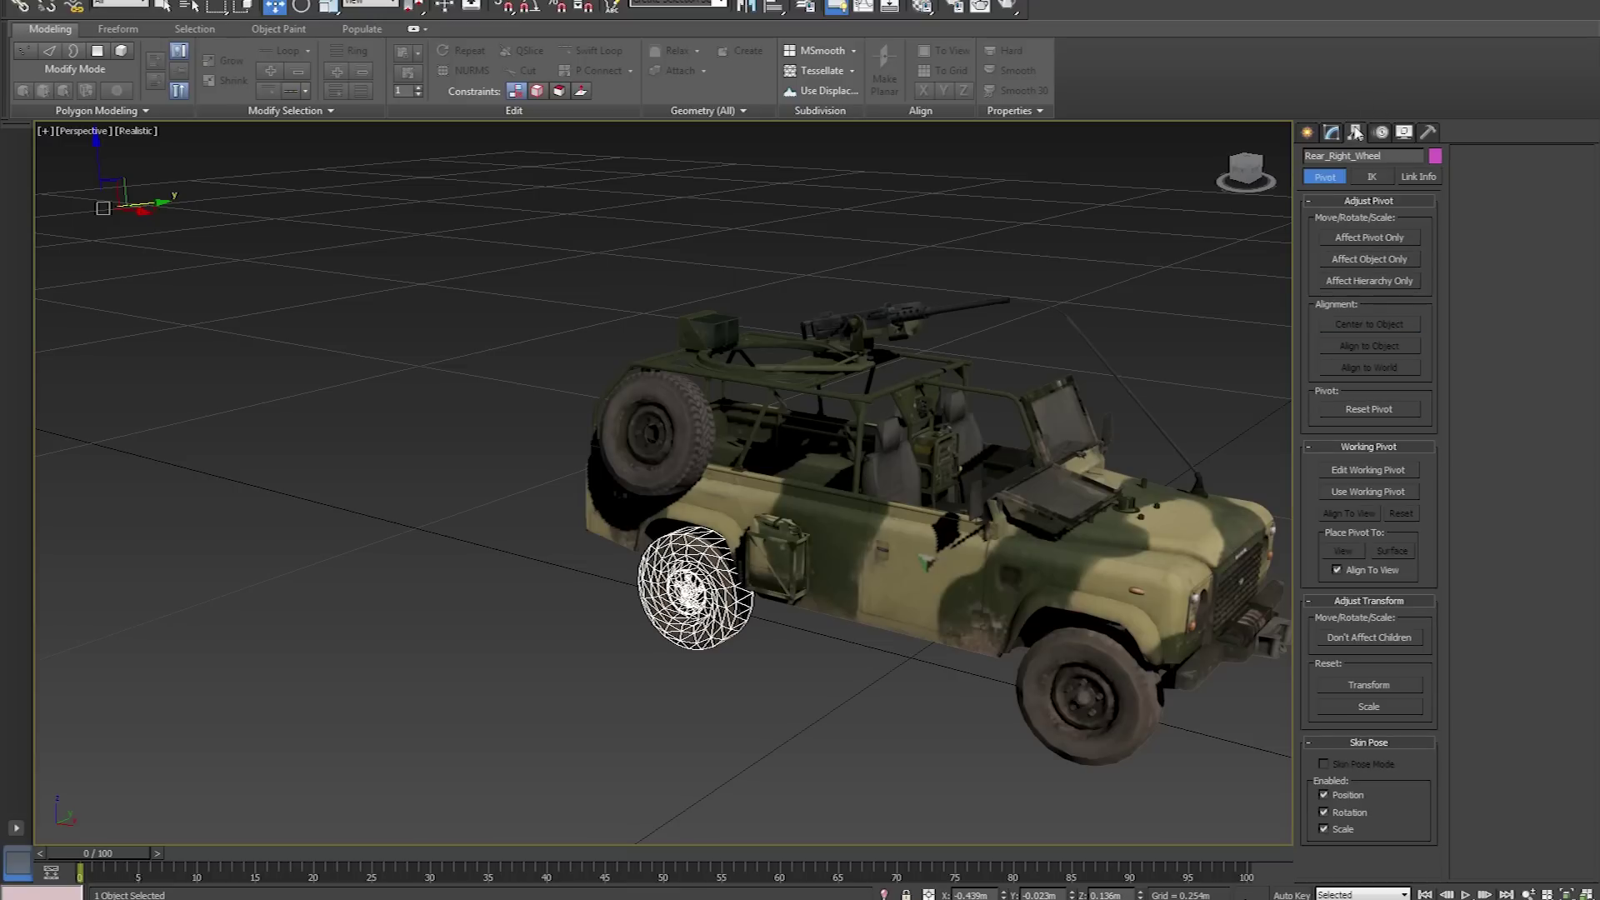
{"action": "left_click", "coordinate": [1370, 238]}
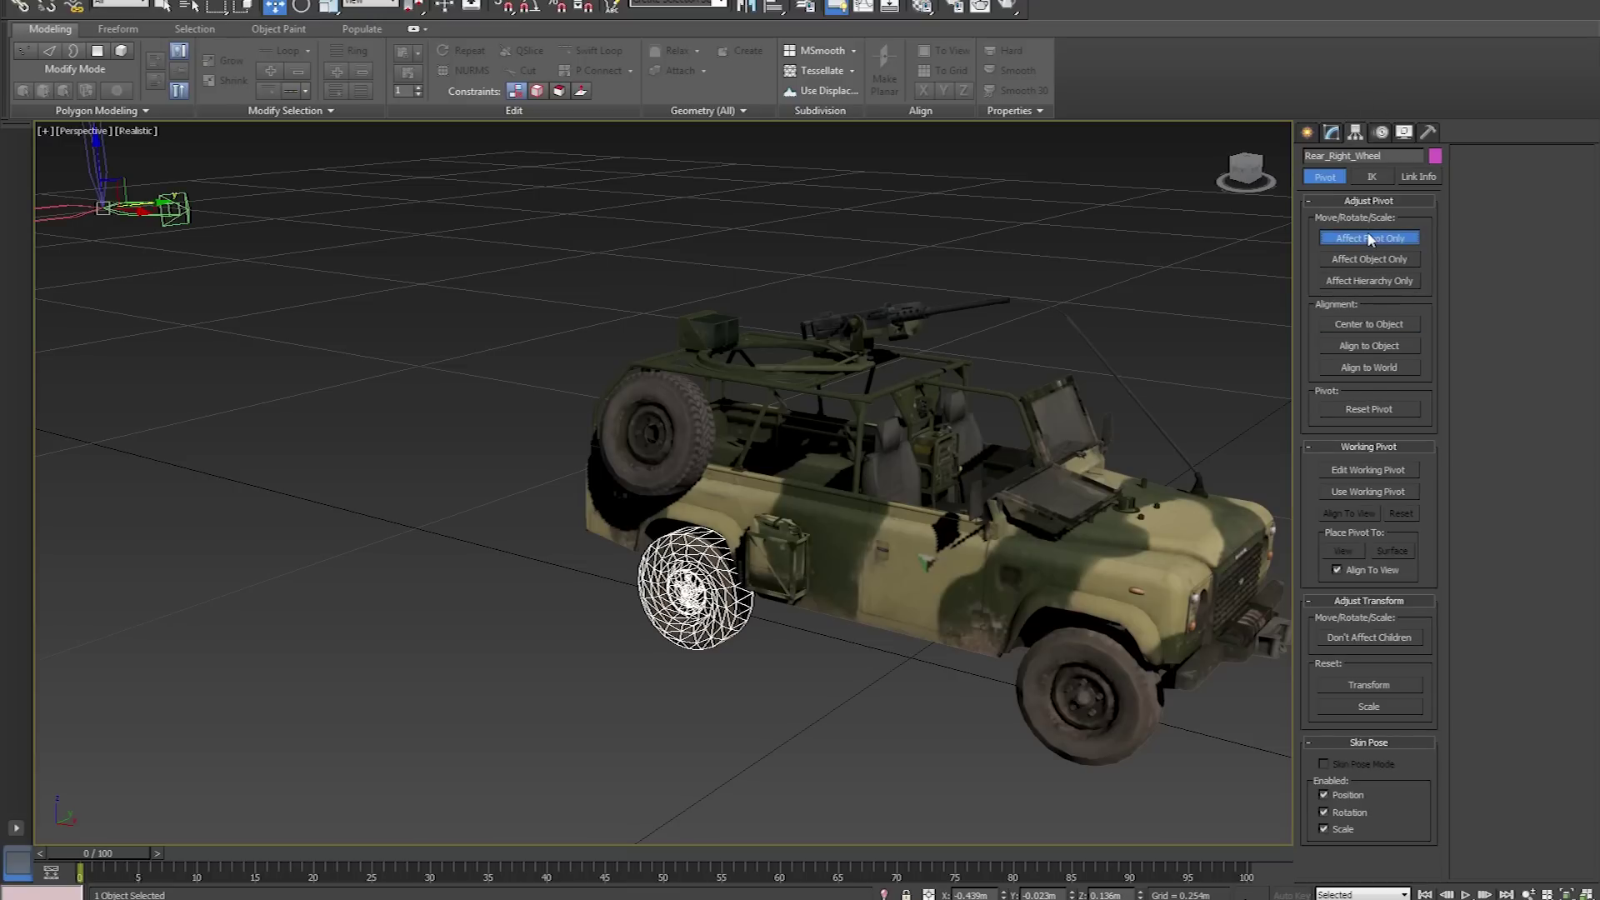
{"action": "left_click", "coordinate": [1375, 321]}
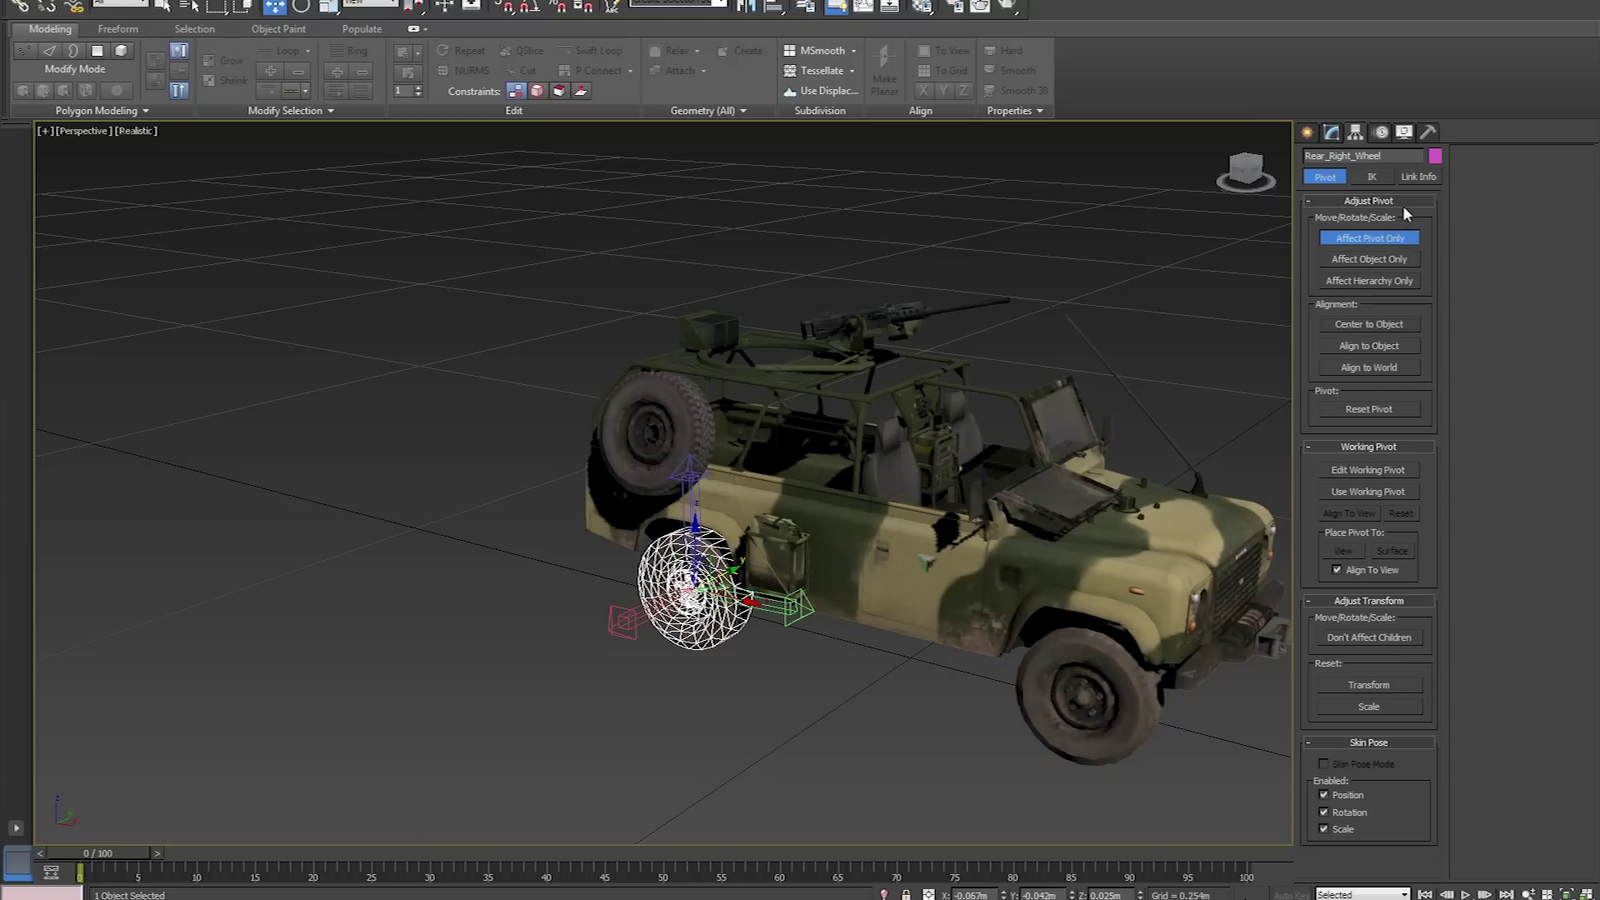
{"action": "left_click", "coordinate": [1360, 242]}
Apply Reset XForm to the rear right wheel and collapse the XForm modifier into its Editable Poly, holding the scene first
{"action": "left_click", "coordinate": [1428, 131]}
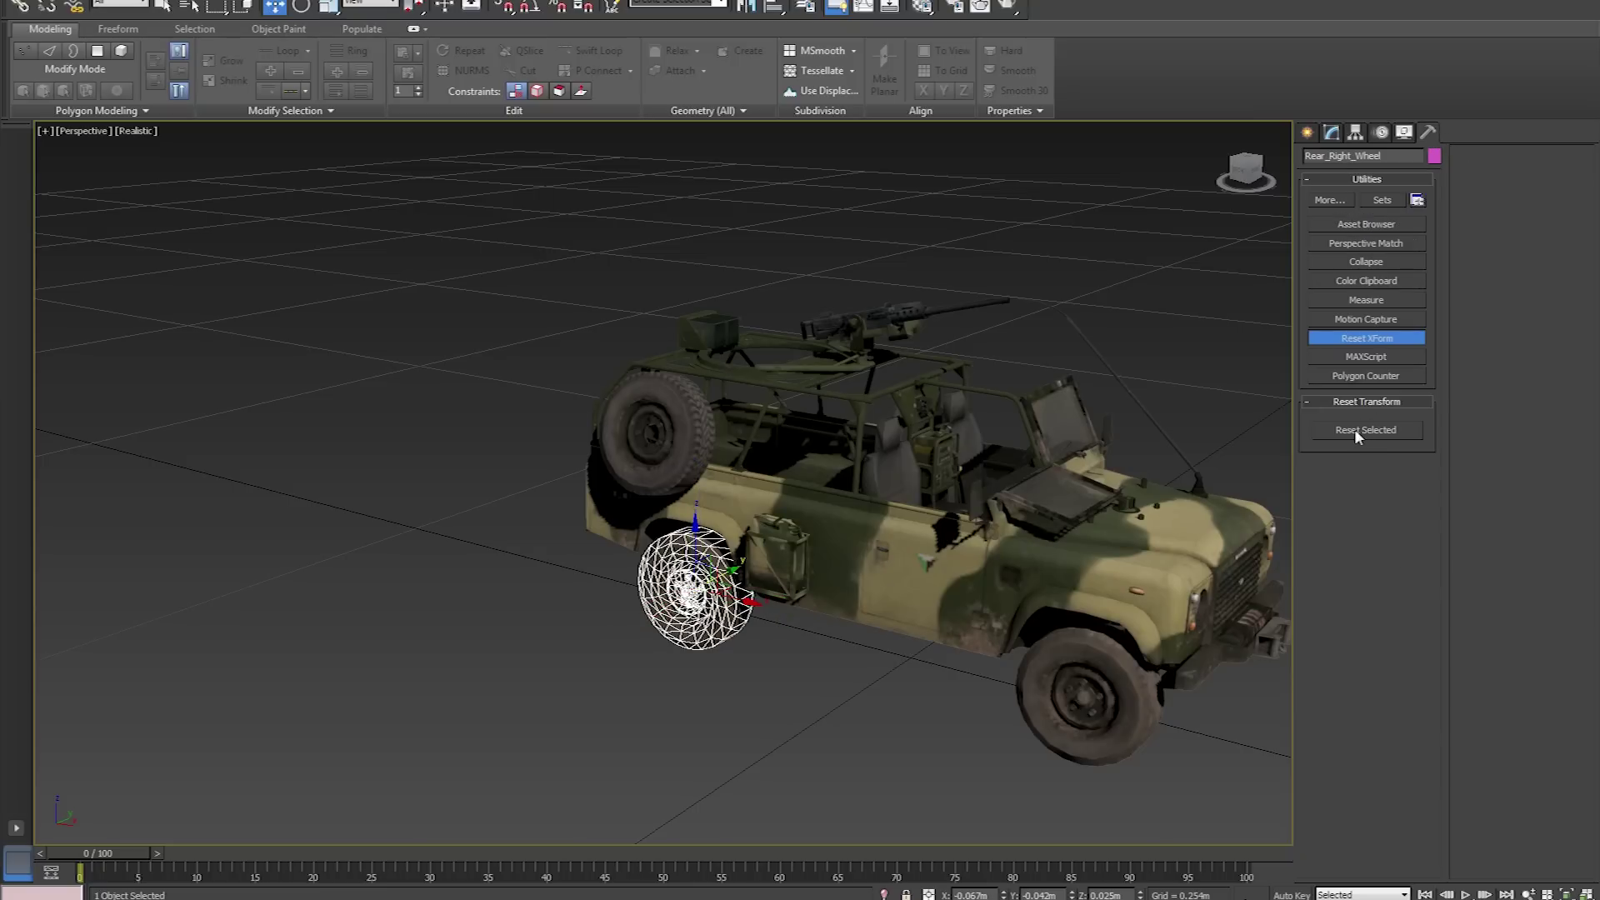
{"action": "left_click", "coordinate": [1332, 132]}
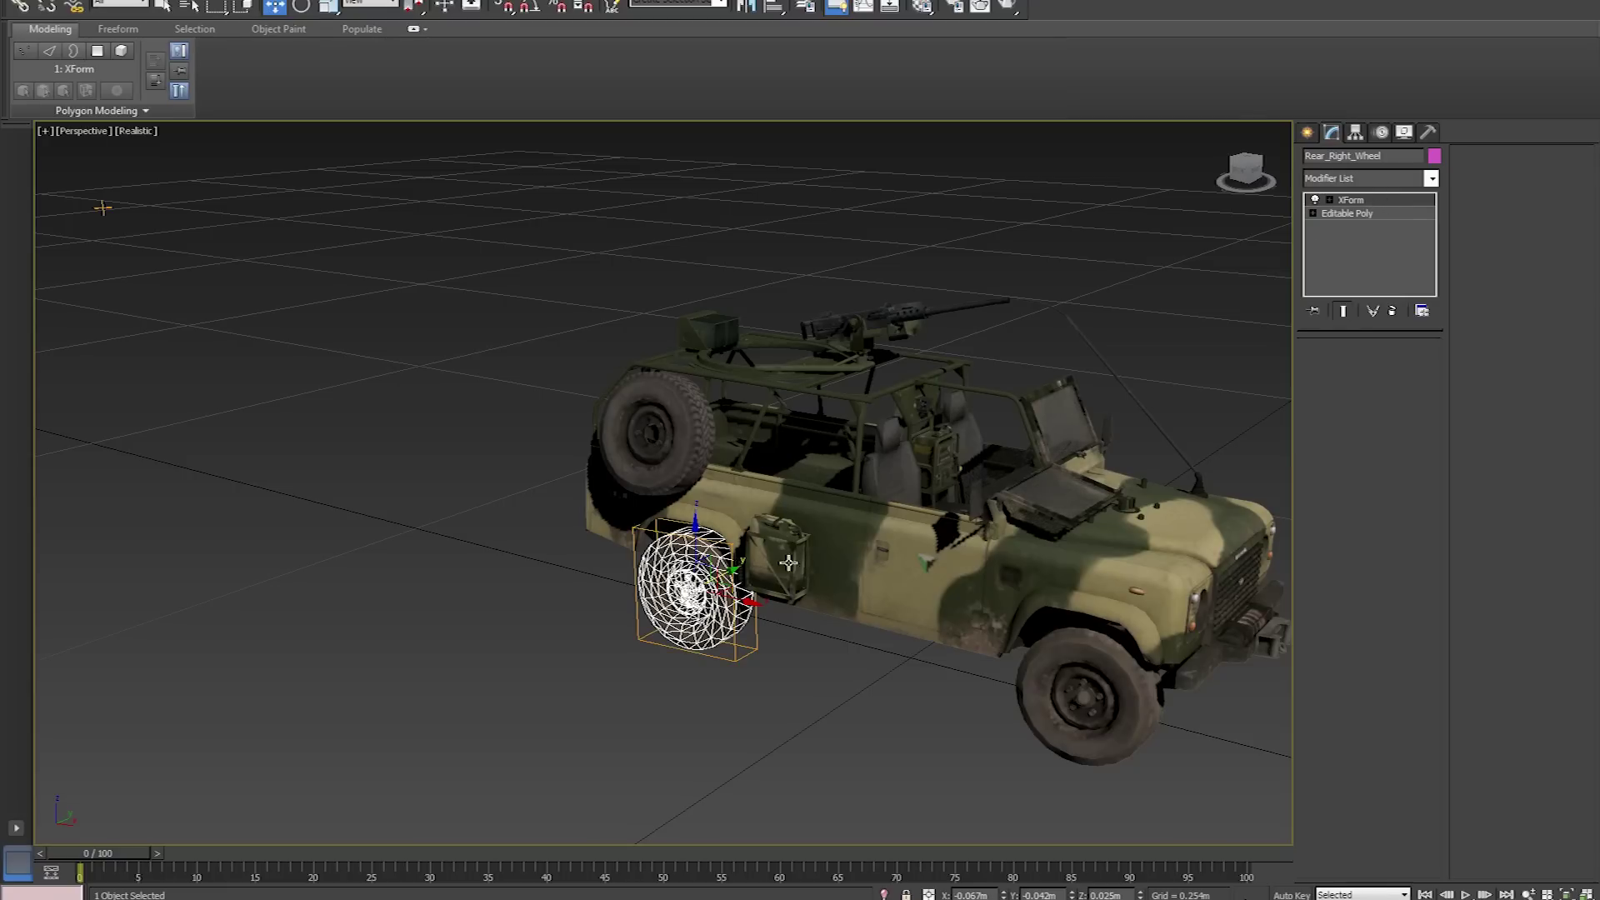
{"action": "right_click", "coordinate": [1390, 200]}
{"action": "left_click", "coordinate": [1425, 348]}
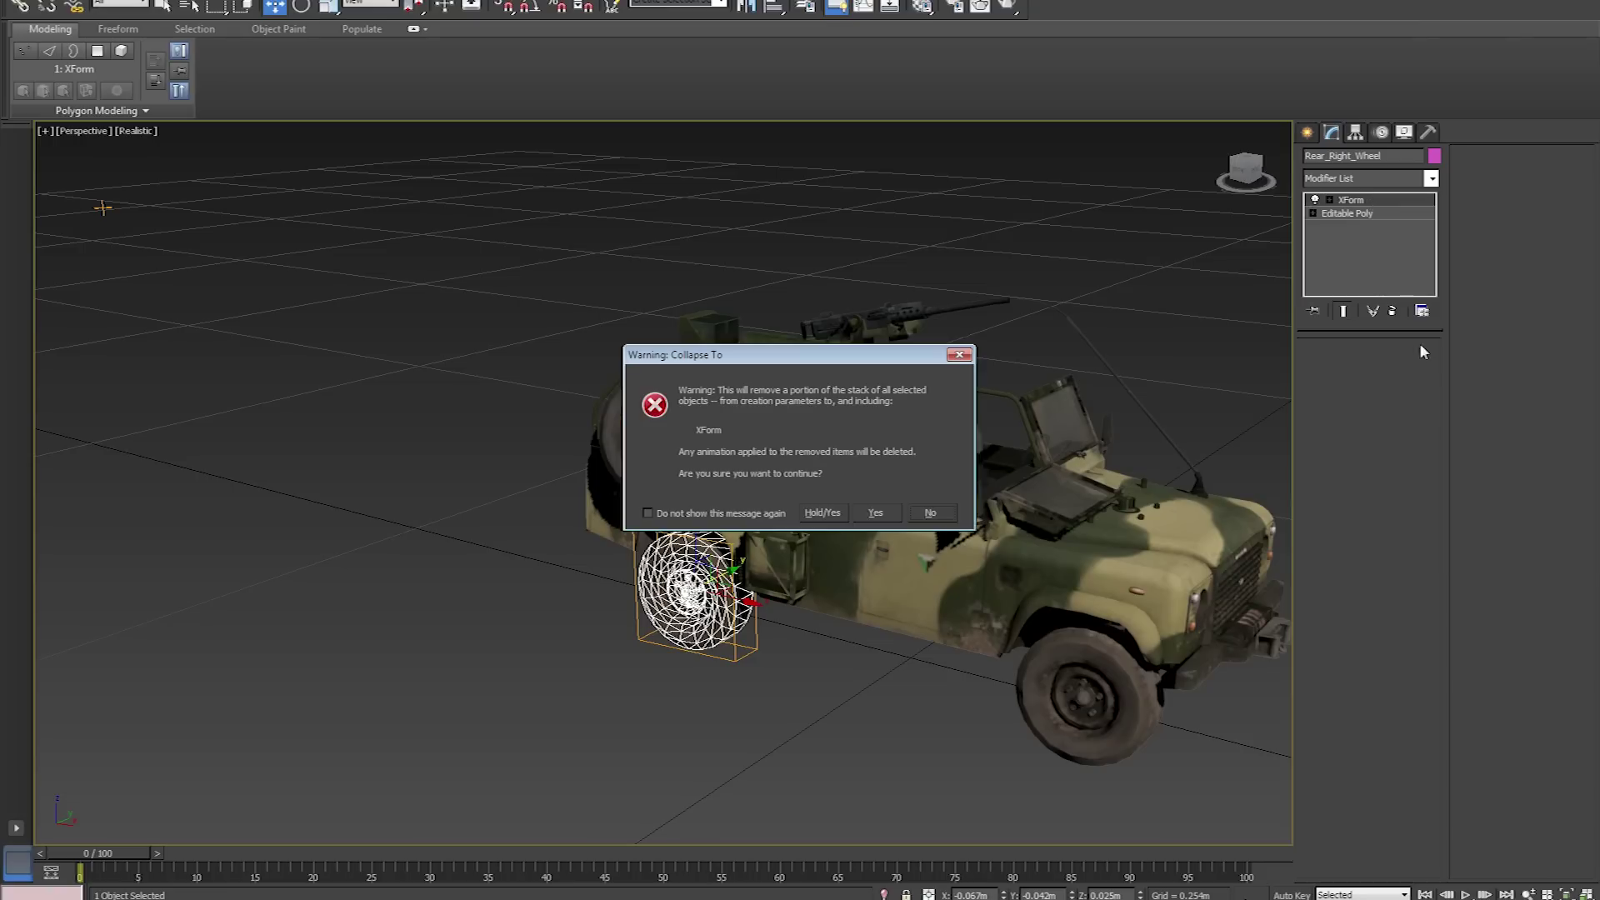
{"action": "left_click", "coordinate": [823, 513]}
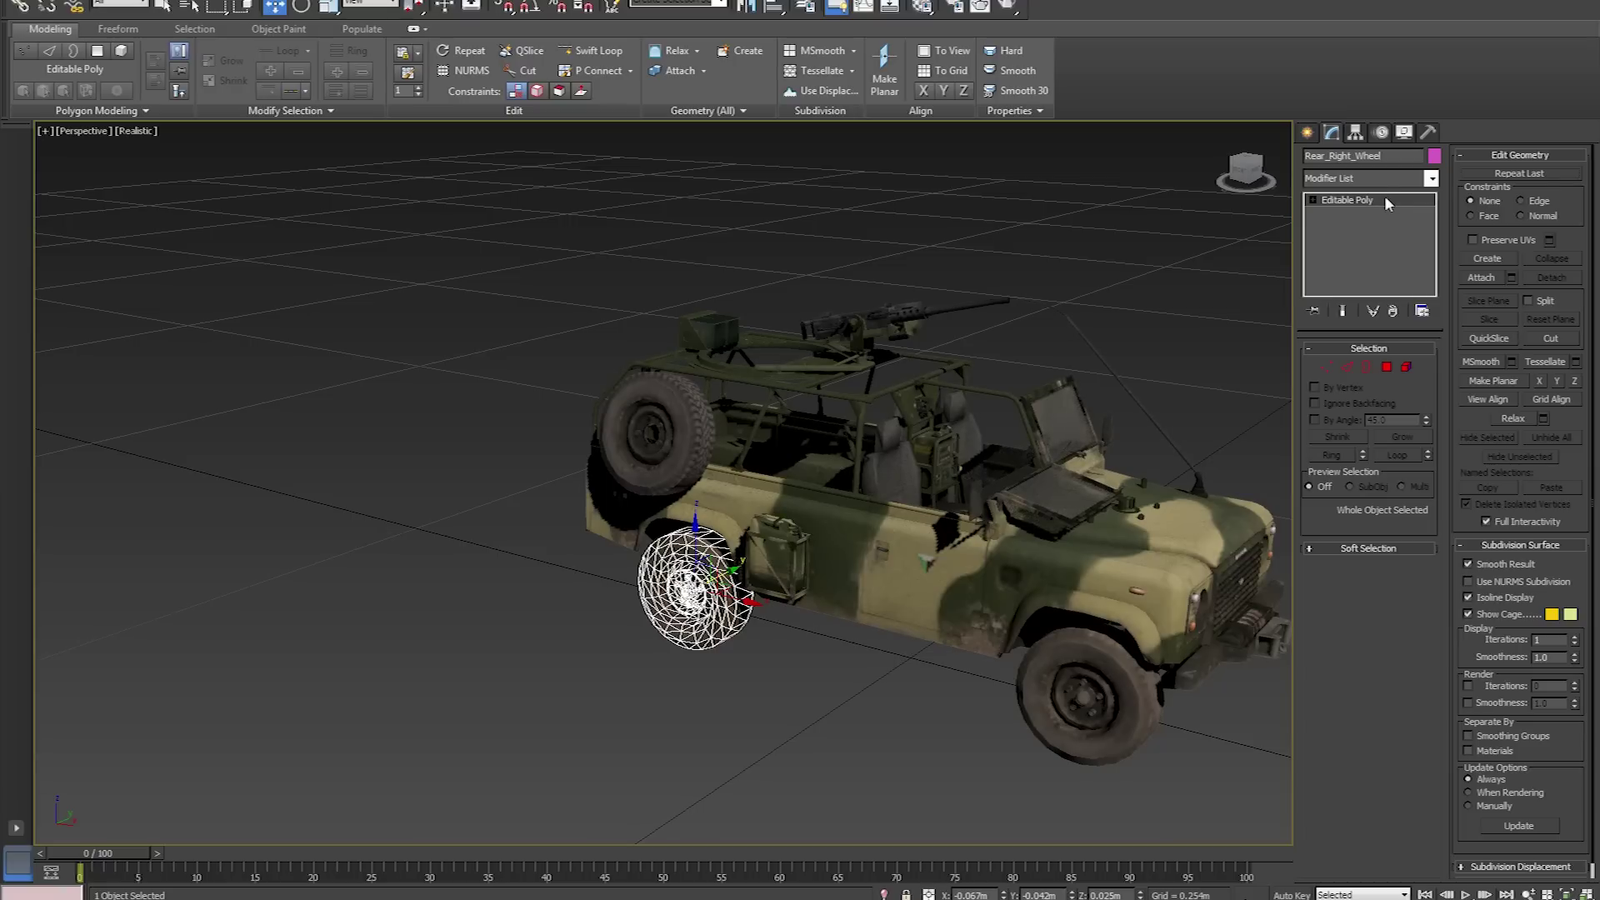
{"action": "right_click", "coordinate": [1385, 200]}
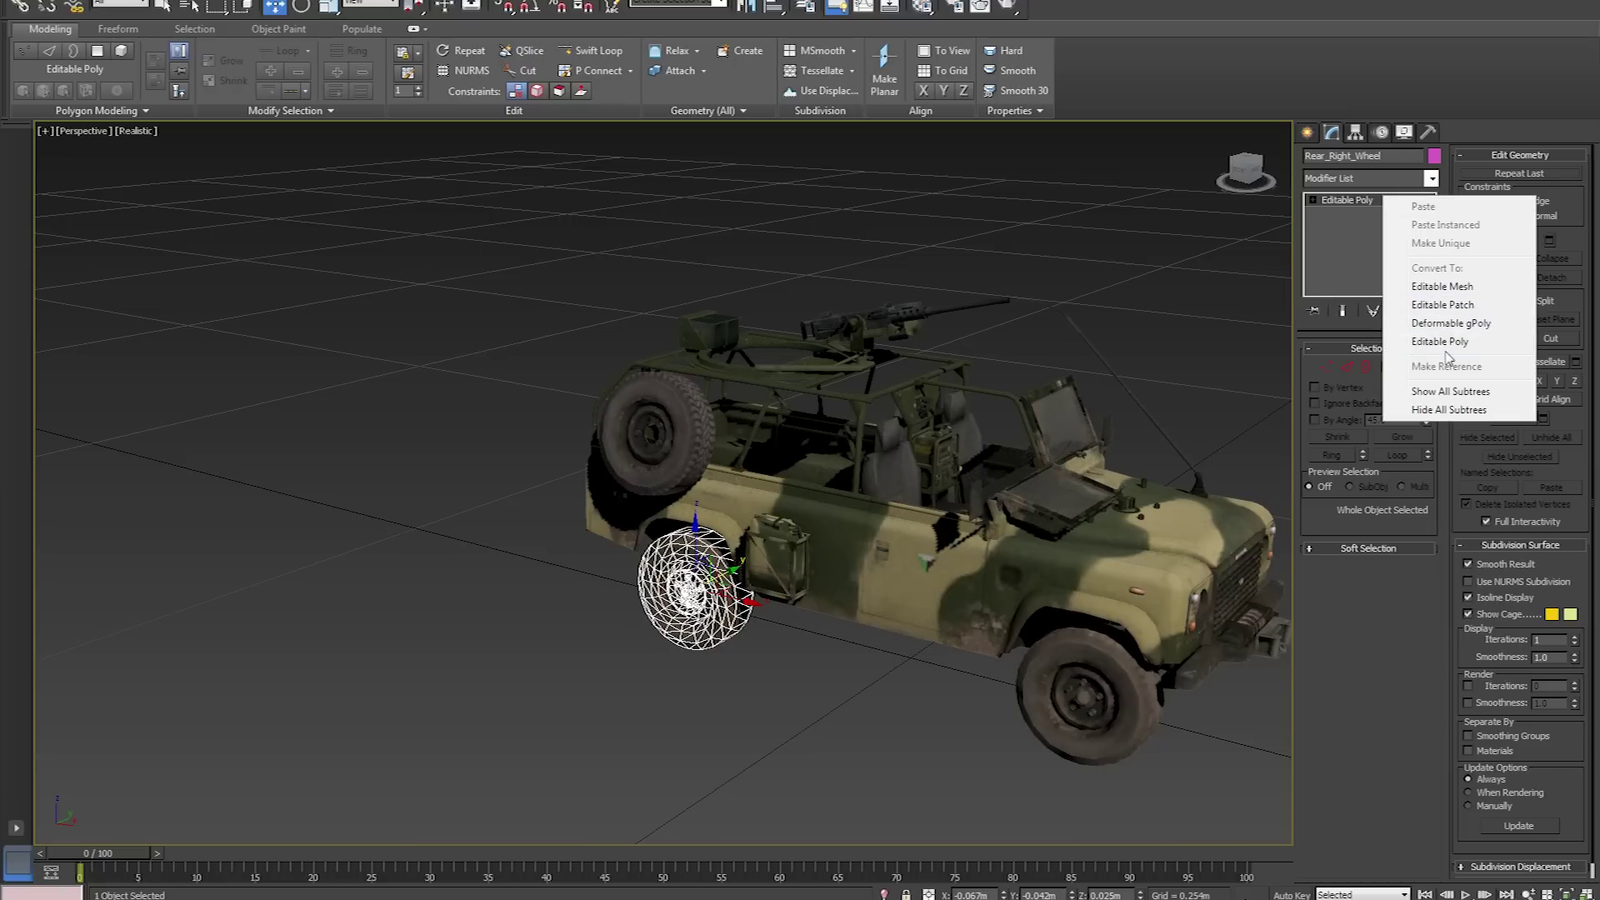
{"action": "left_click", "coordinate": [1344, 198]}
{"action": "key", "text": "1"}
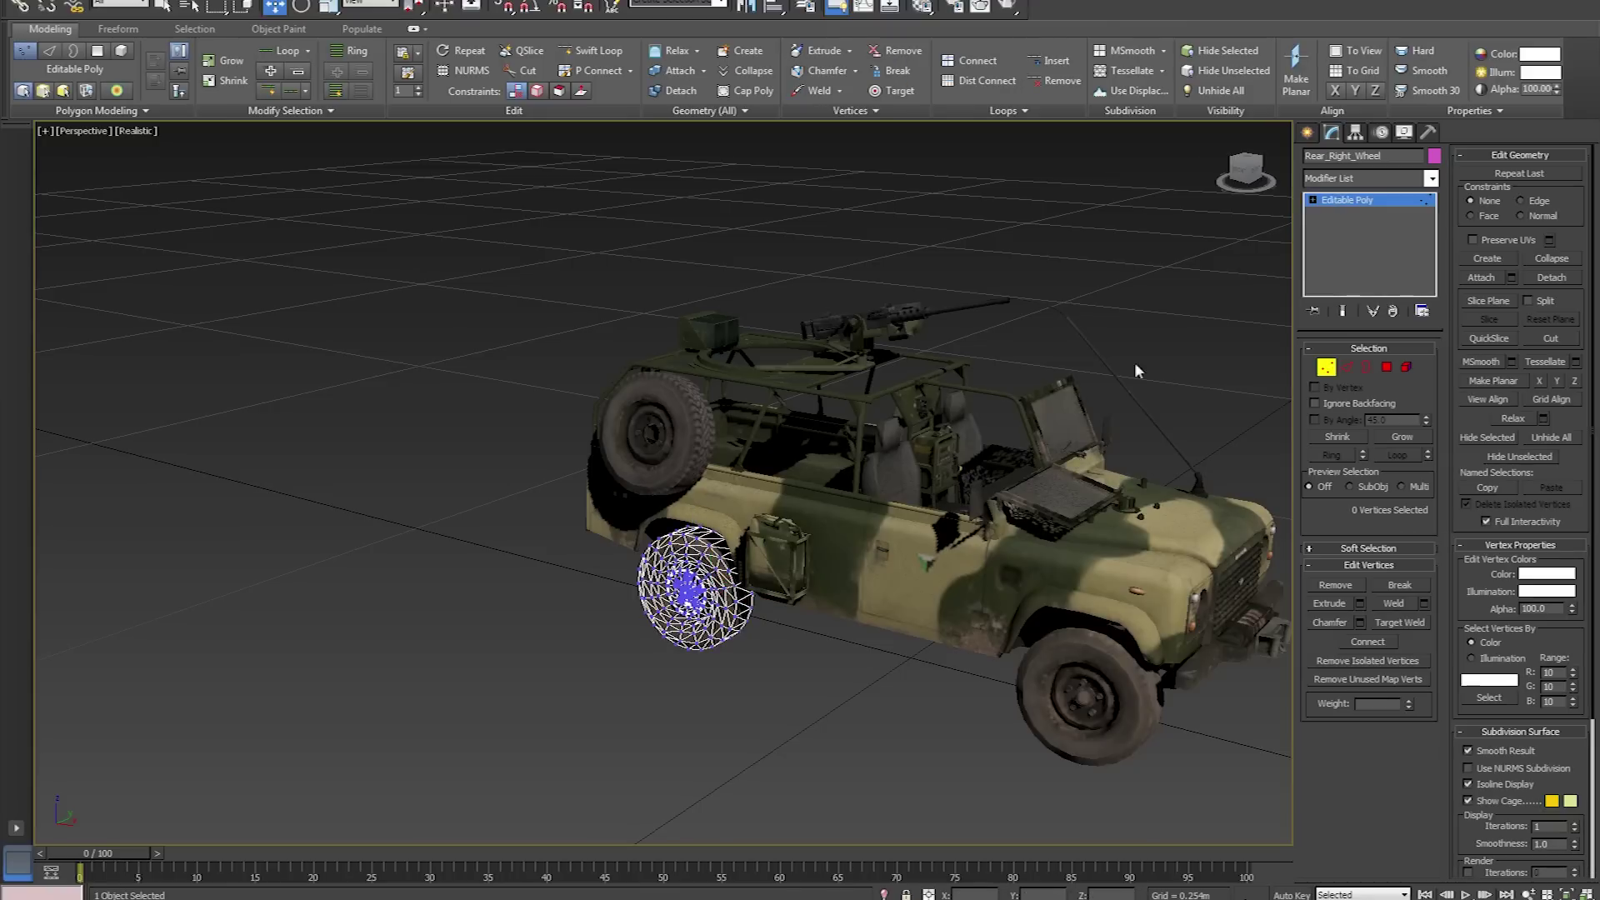
{"action": "left_click", "coordinate": [1334, 372]}
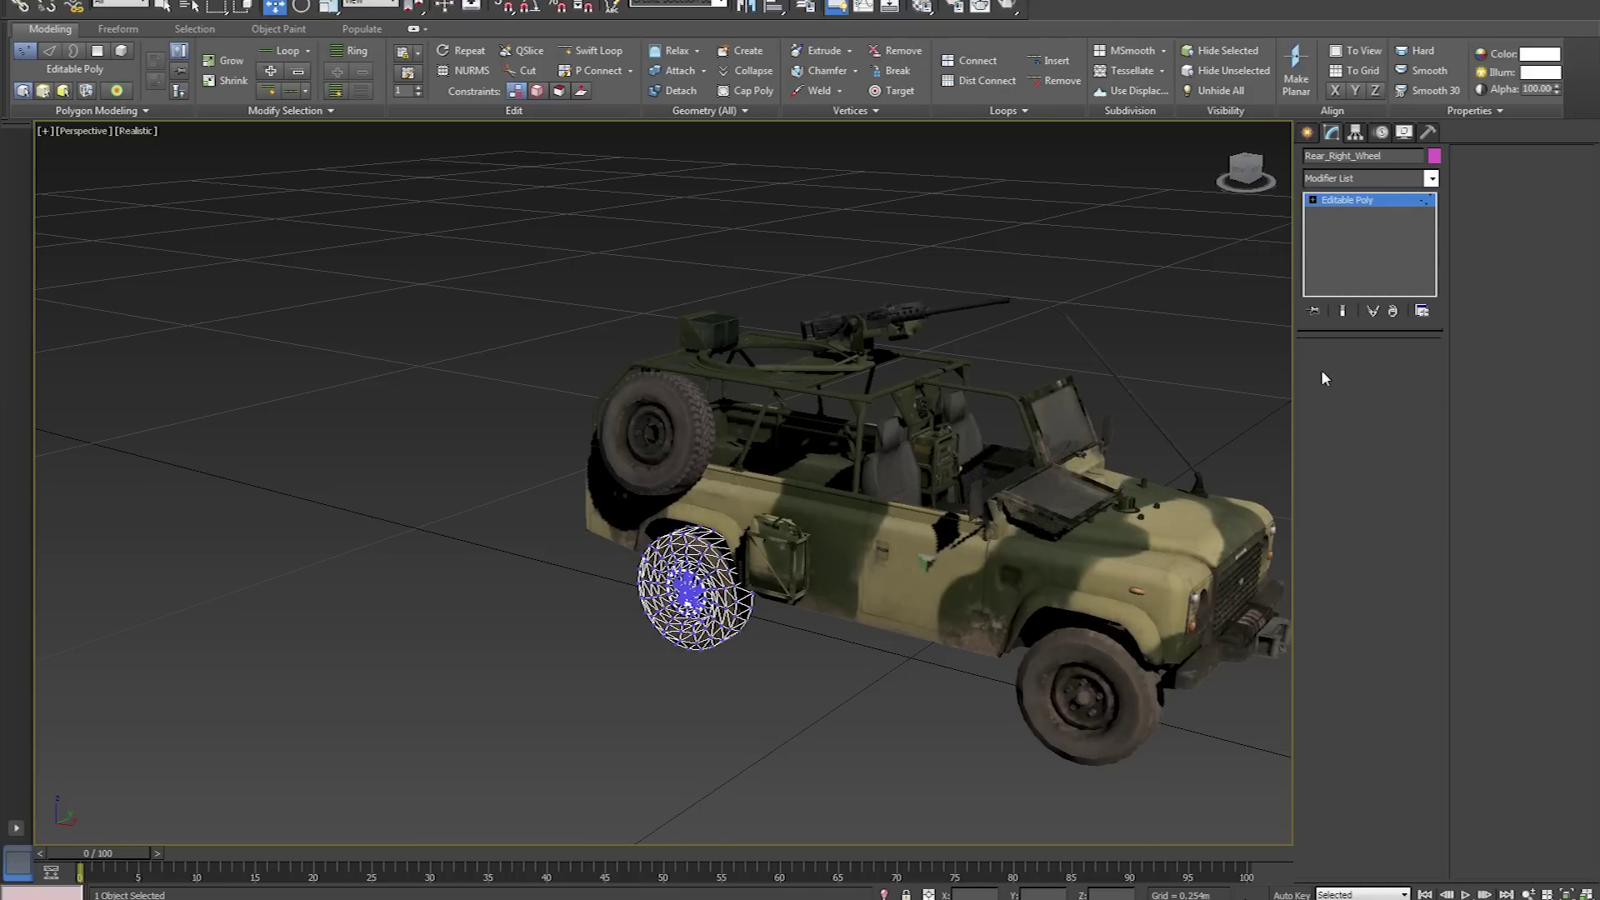
Examine where the pivots of the rear right wheel, the front right wheel and the jeep body sit
{"action": "middle_click_drag", "start_coordinate": [792, 703], "coordinate": [711, 676]}
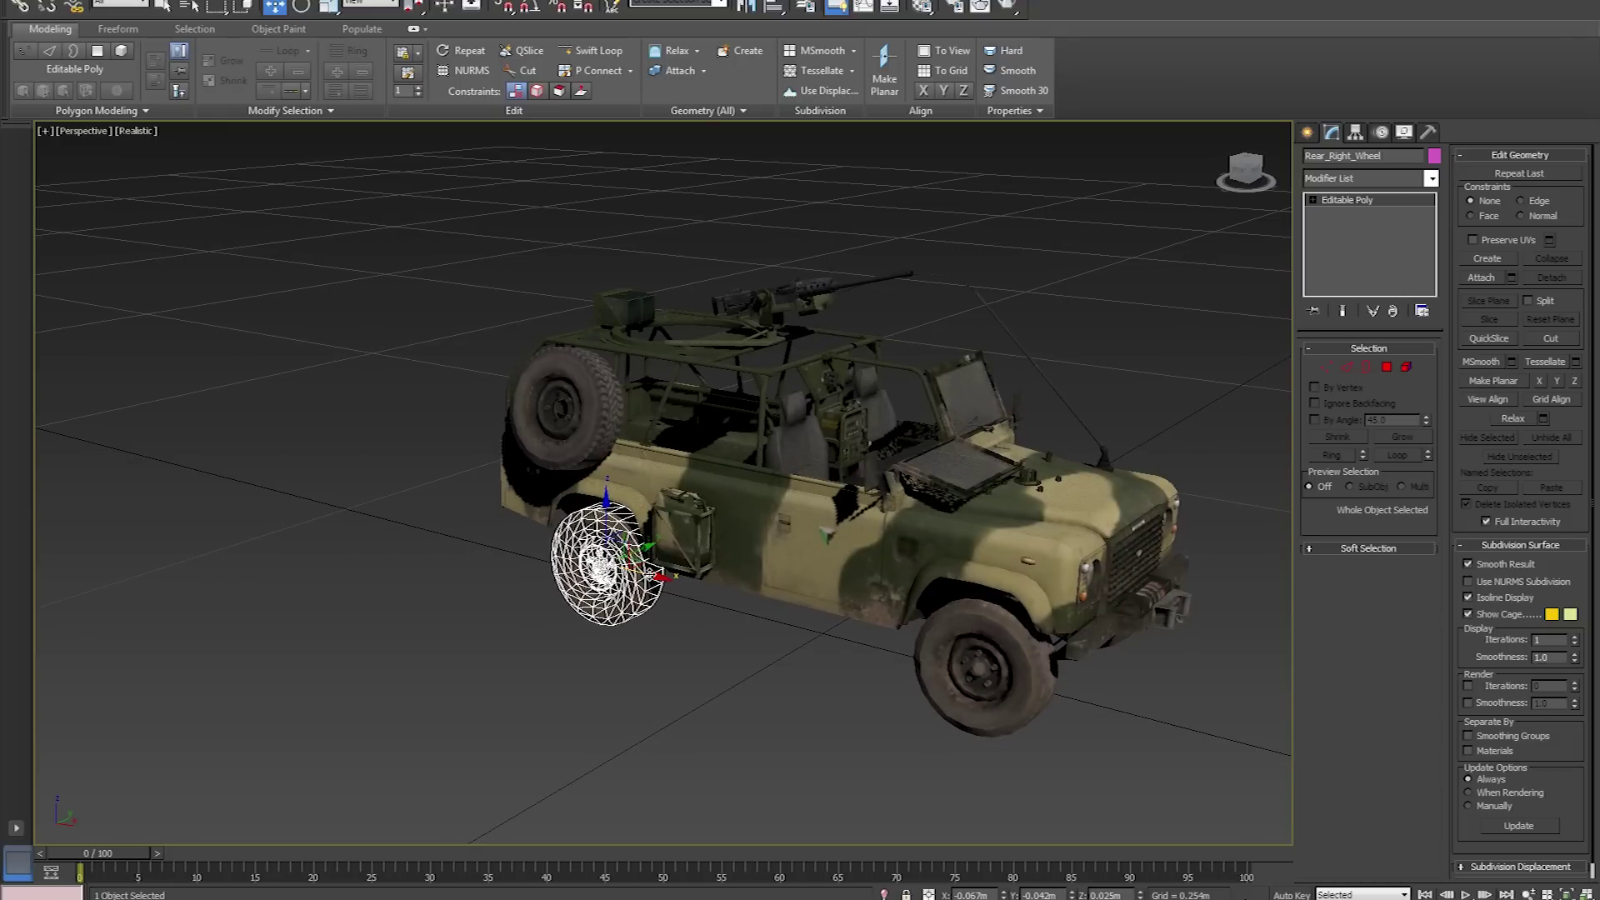
{"action": "left_click", "coordinate": [989, 660]}
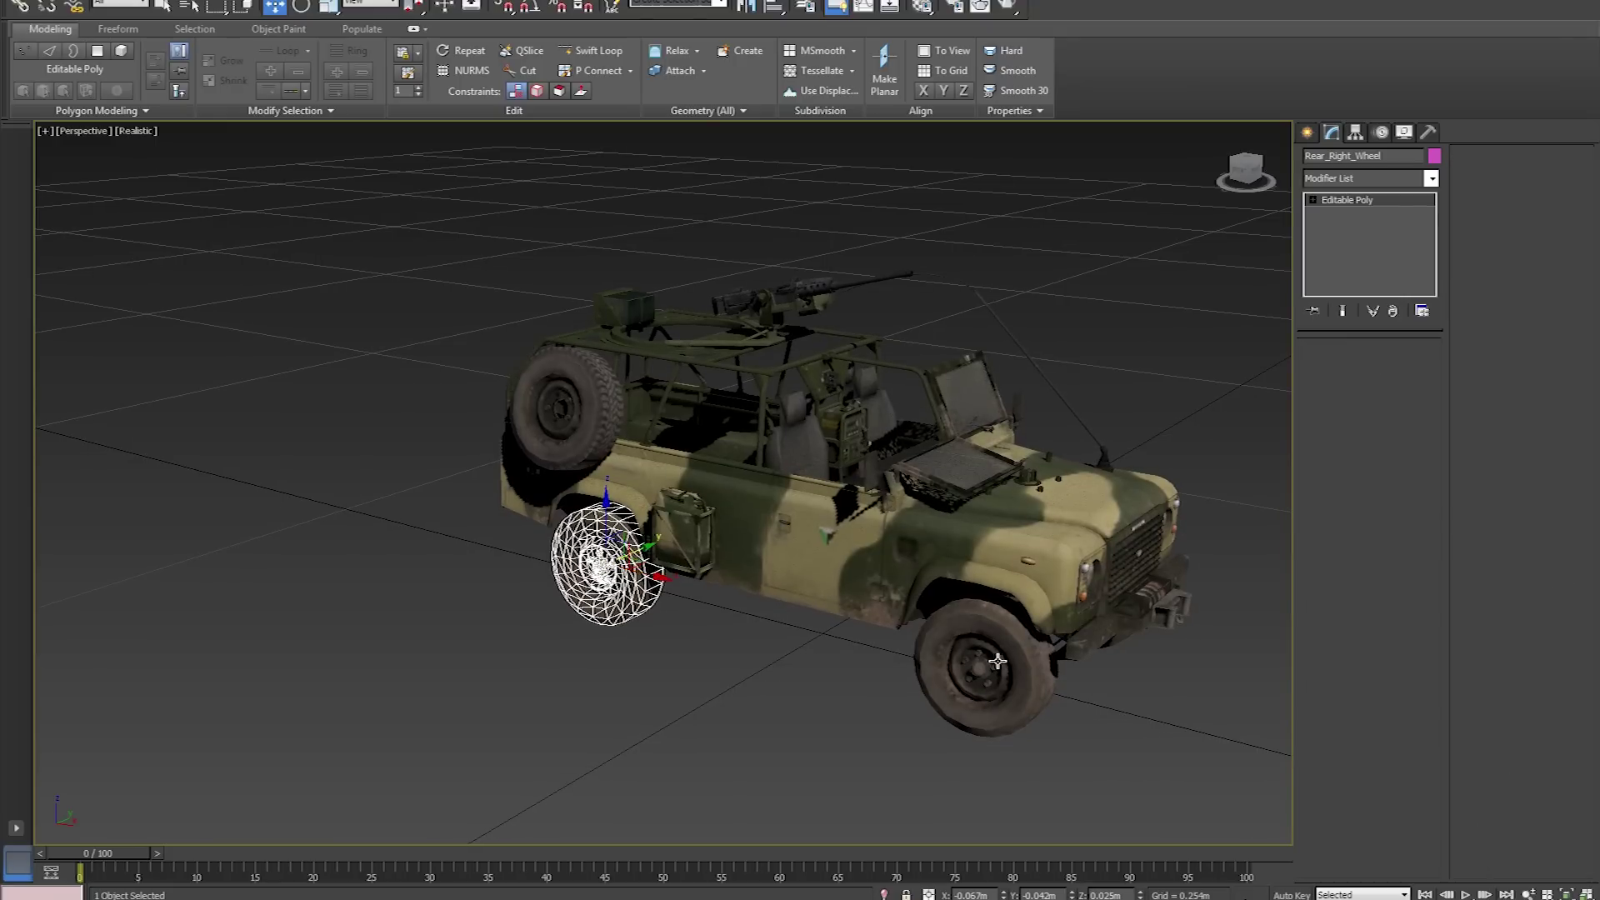
{"action": "left_click", "coordinate": [613, 569]}
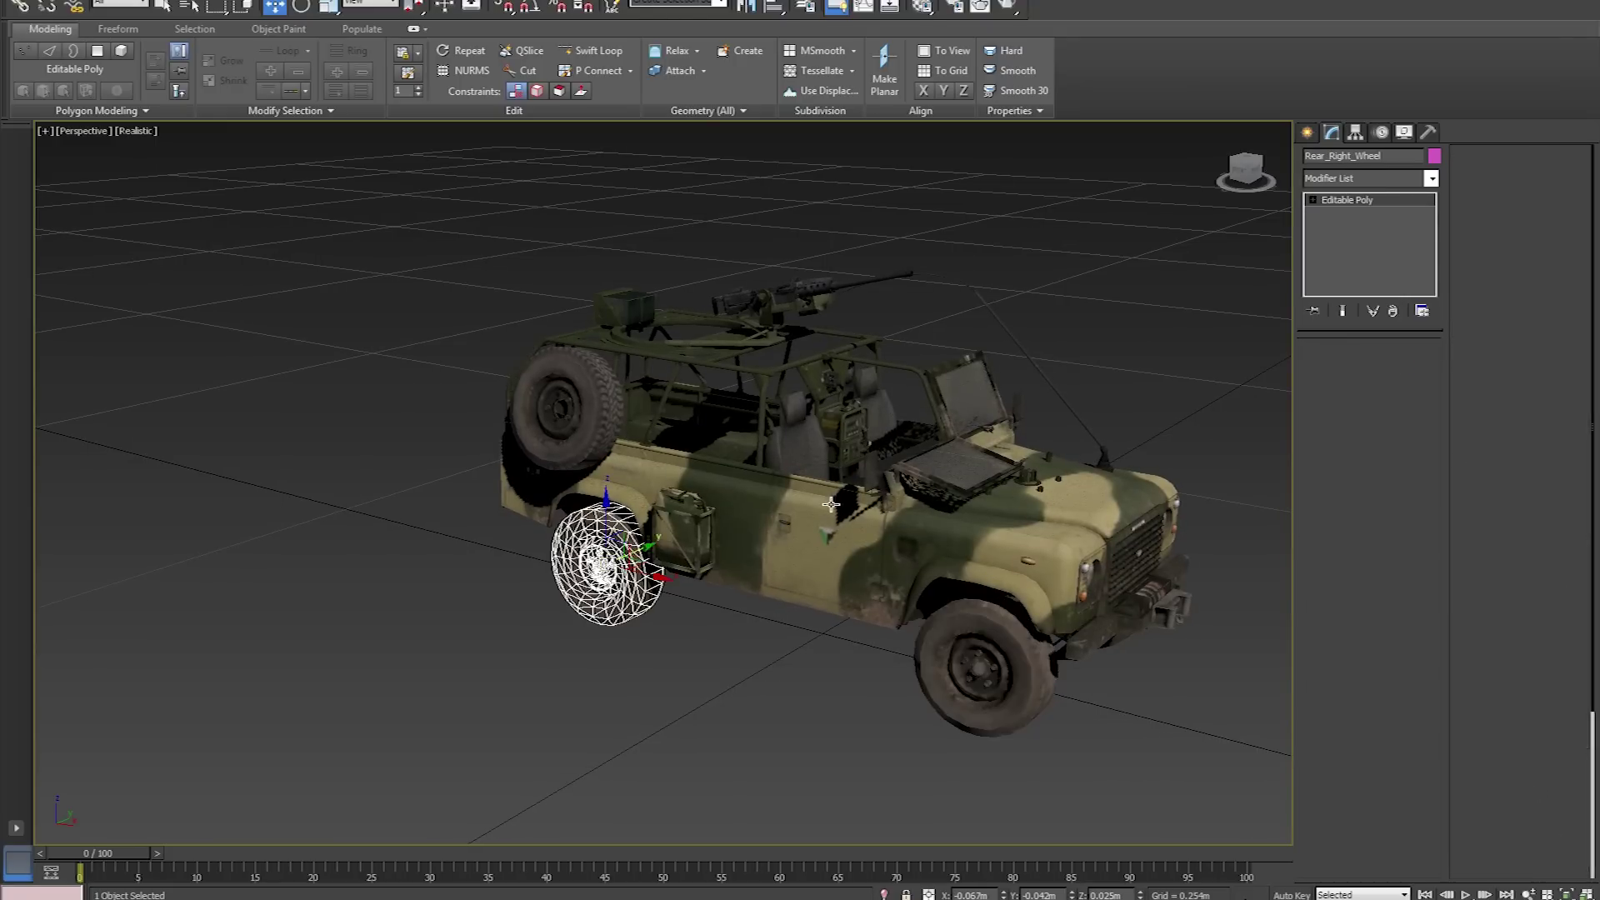
{"action": "left_click", "coordinate": [621, 550]}
{"action": "left_click", "coordinate": [984, 666]}
{"action": "middle_click_drag", "start_coordinate": [1065, 751], "coordinate": [776, 609], "text": "alt"}
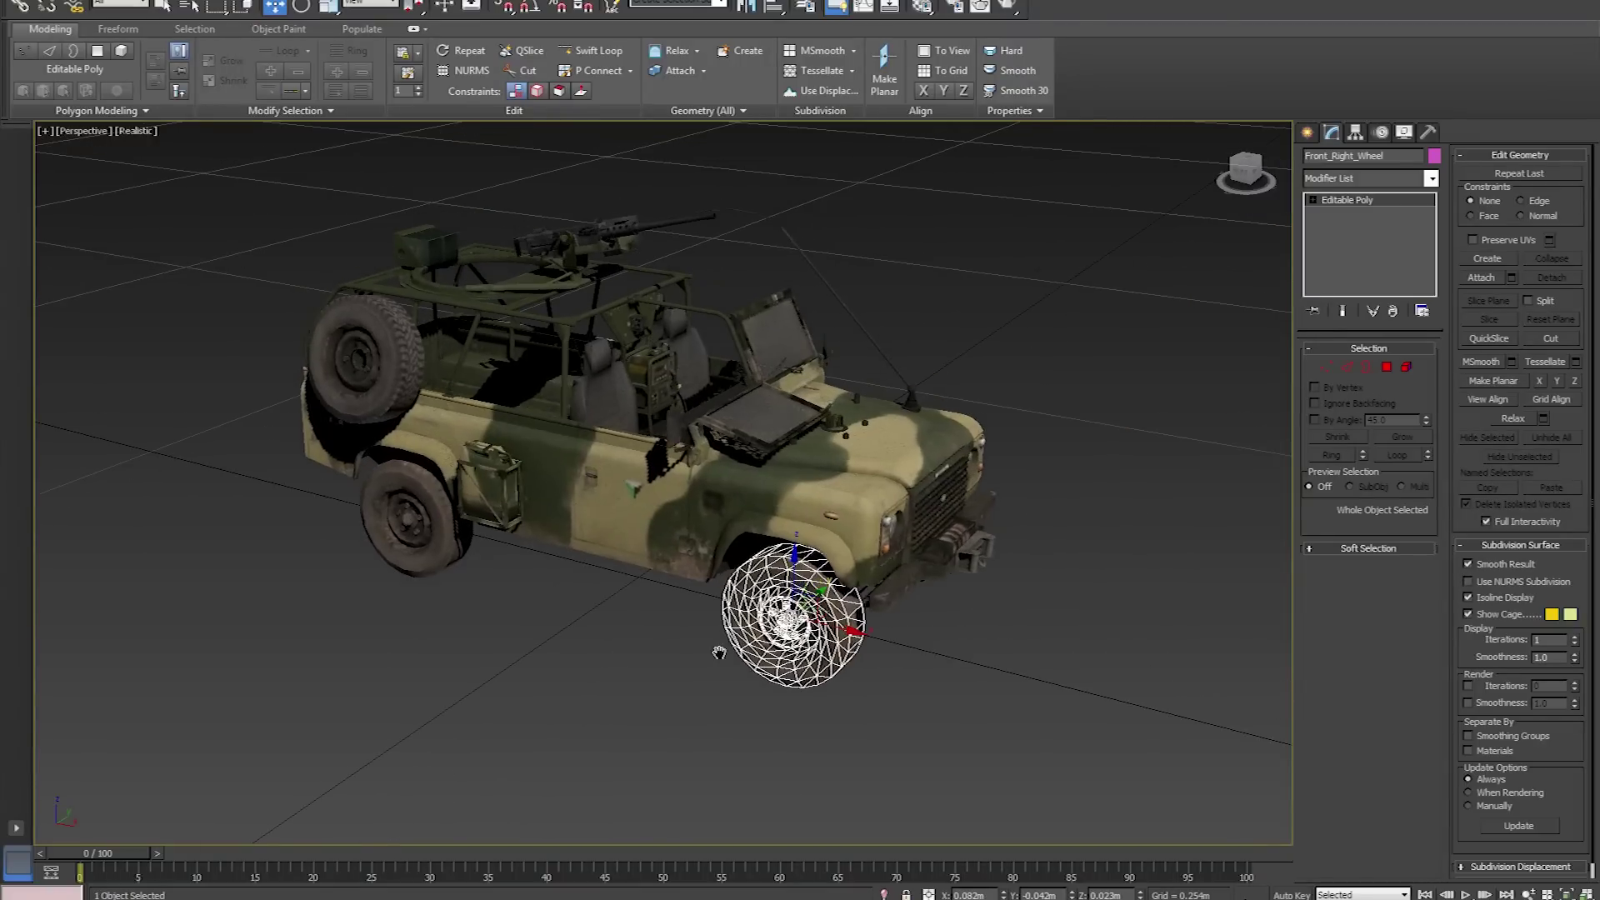
{"action": "left_click", "coordinate": [669, 516]}
{"action": "scroll", "coordinate": [653, 658], "scroll_direction": "down", "scroll_amount": 5}
{"action": "middle_click_drag", "start_coordinate": [653, 659], "coordinate": [597, 606]}
{"action": "scroll", "coordinate": [633, 632], "scroll_direction": "up", "scroll_amount": 8}
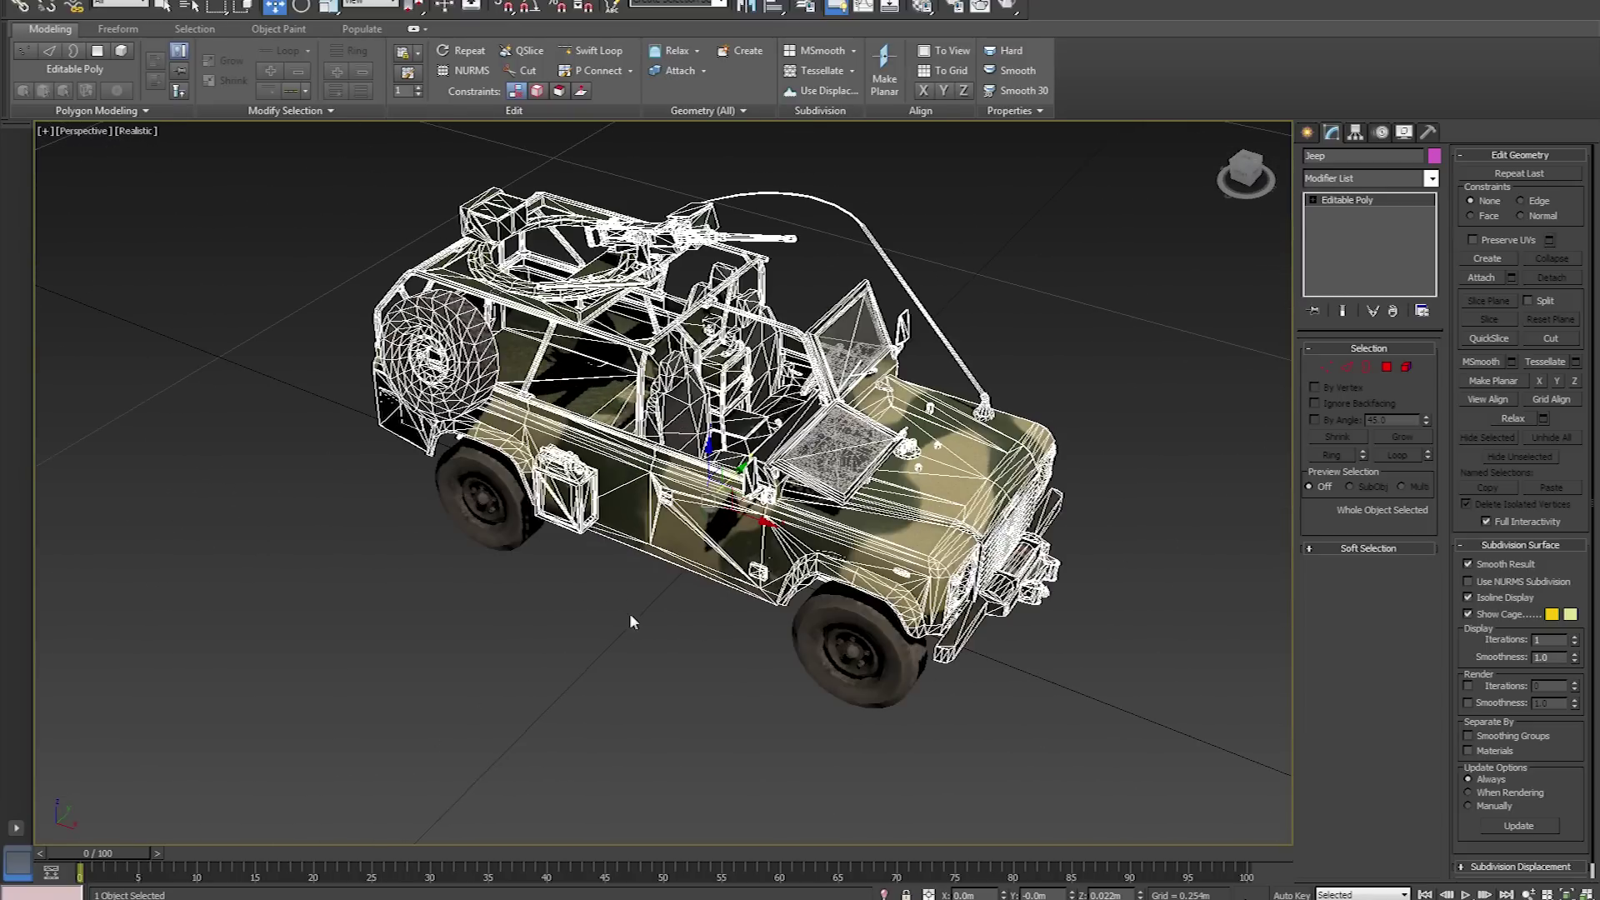
{"action": "middle_click_drag", "start_coordinate": [627, 630], "coordinate": [687, 500], "text": "alt"}
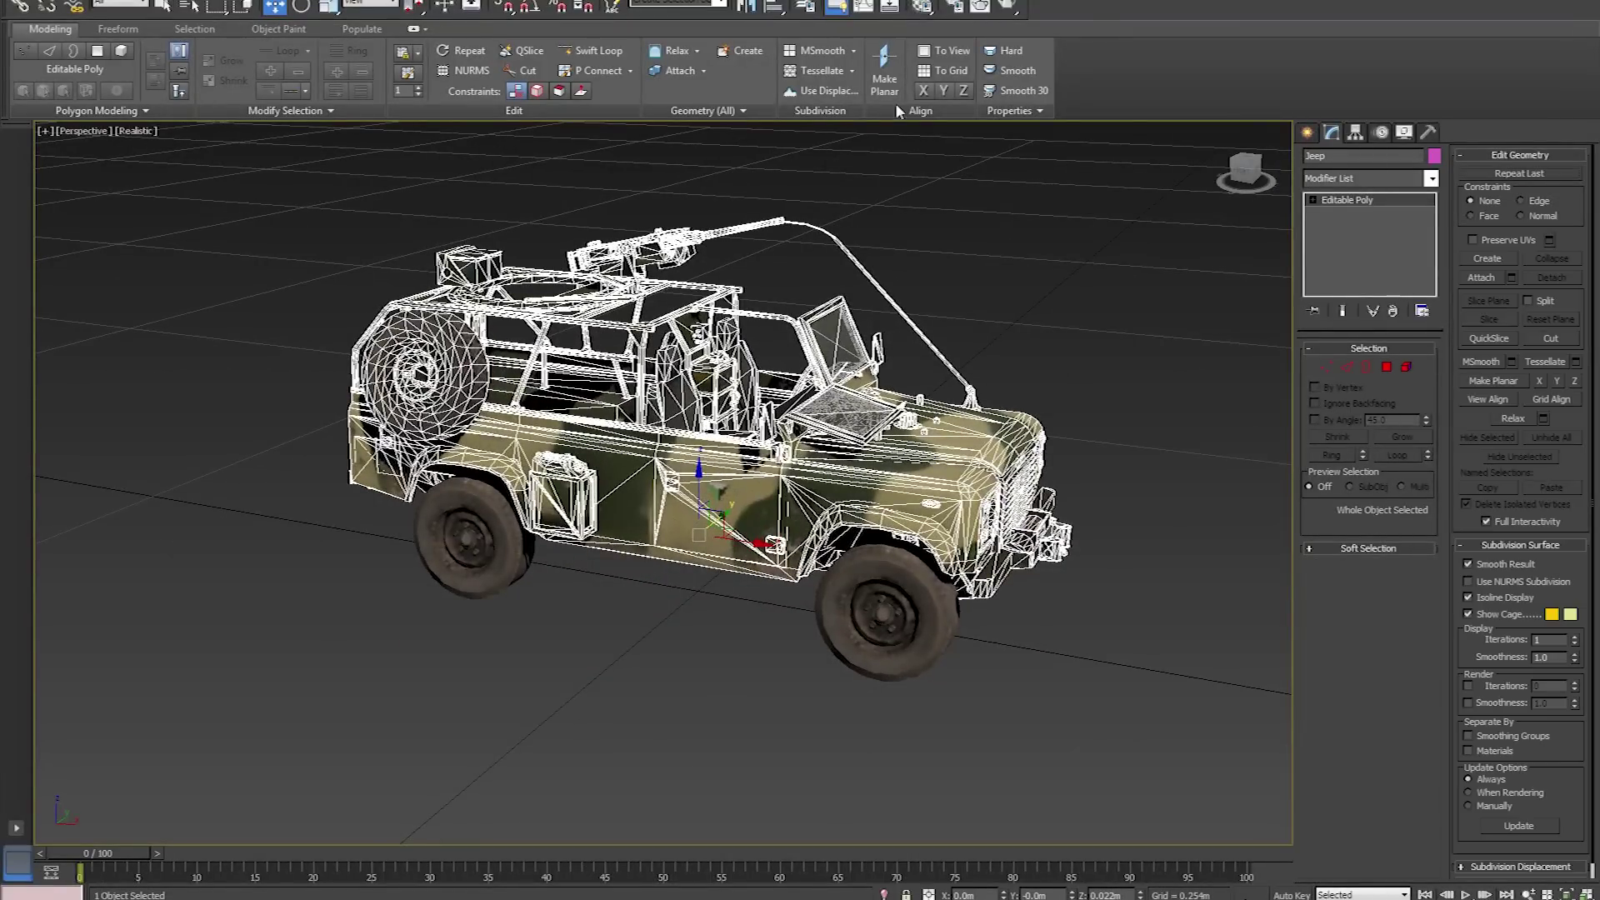
Find the stray Object06 in the Schematic View and delete it from the scene
{"action": "left_click", "coordinate": [890, 6]}
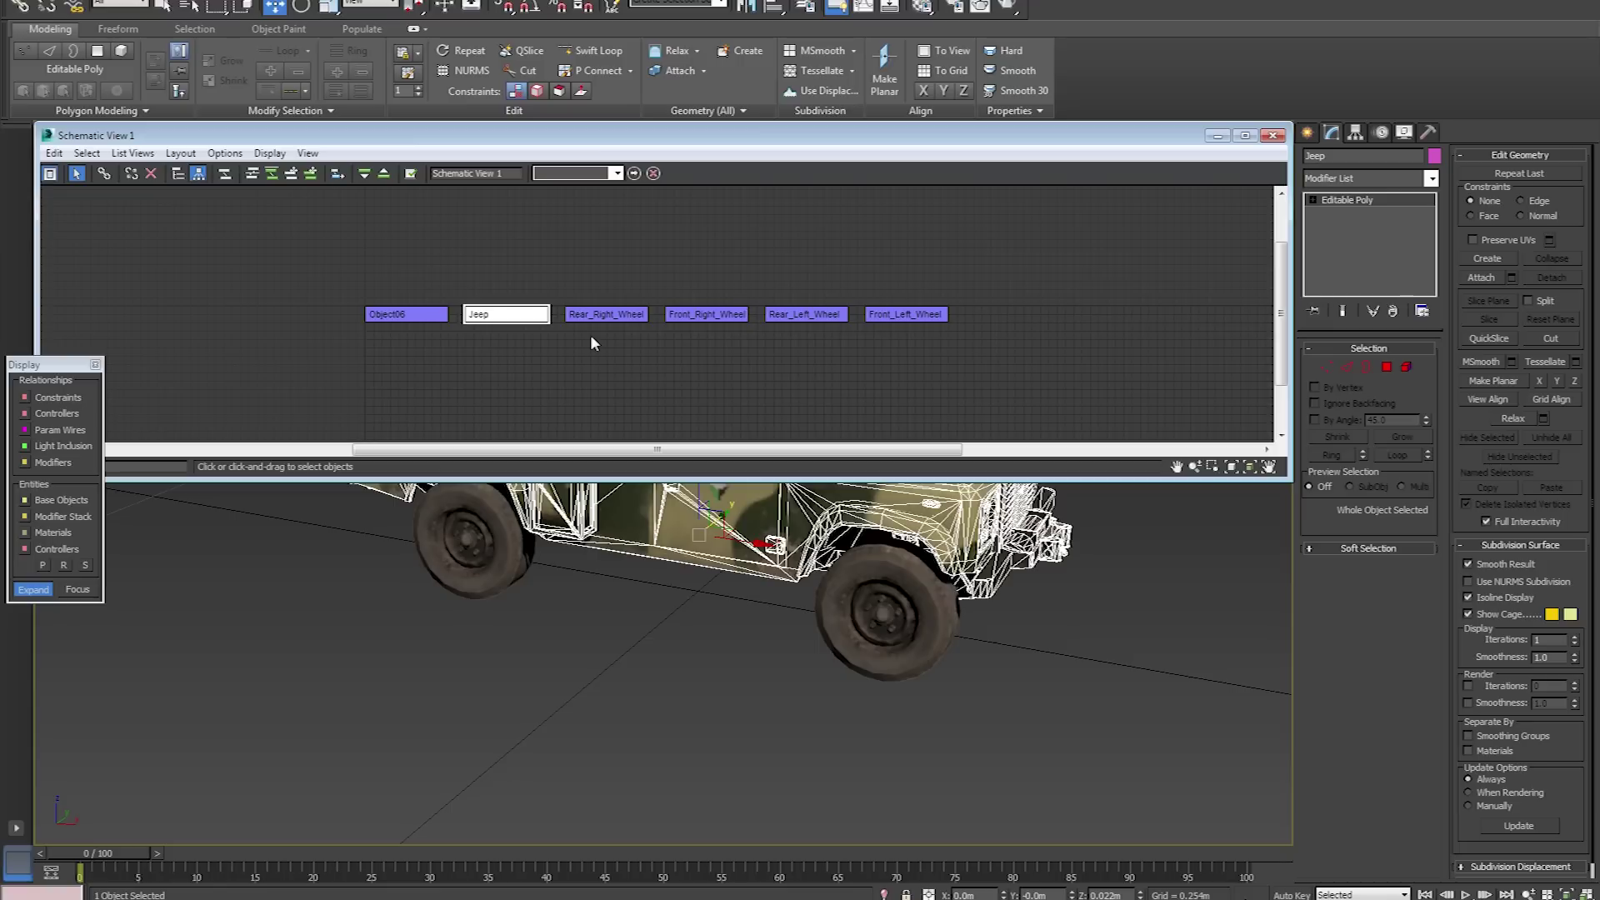
{"action": "left_click", "coordinate": [430, 317]}
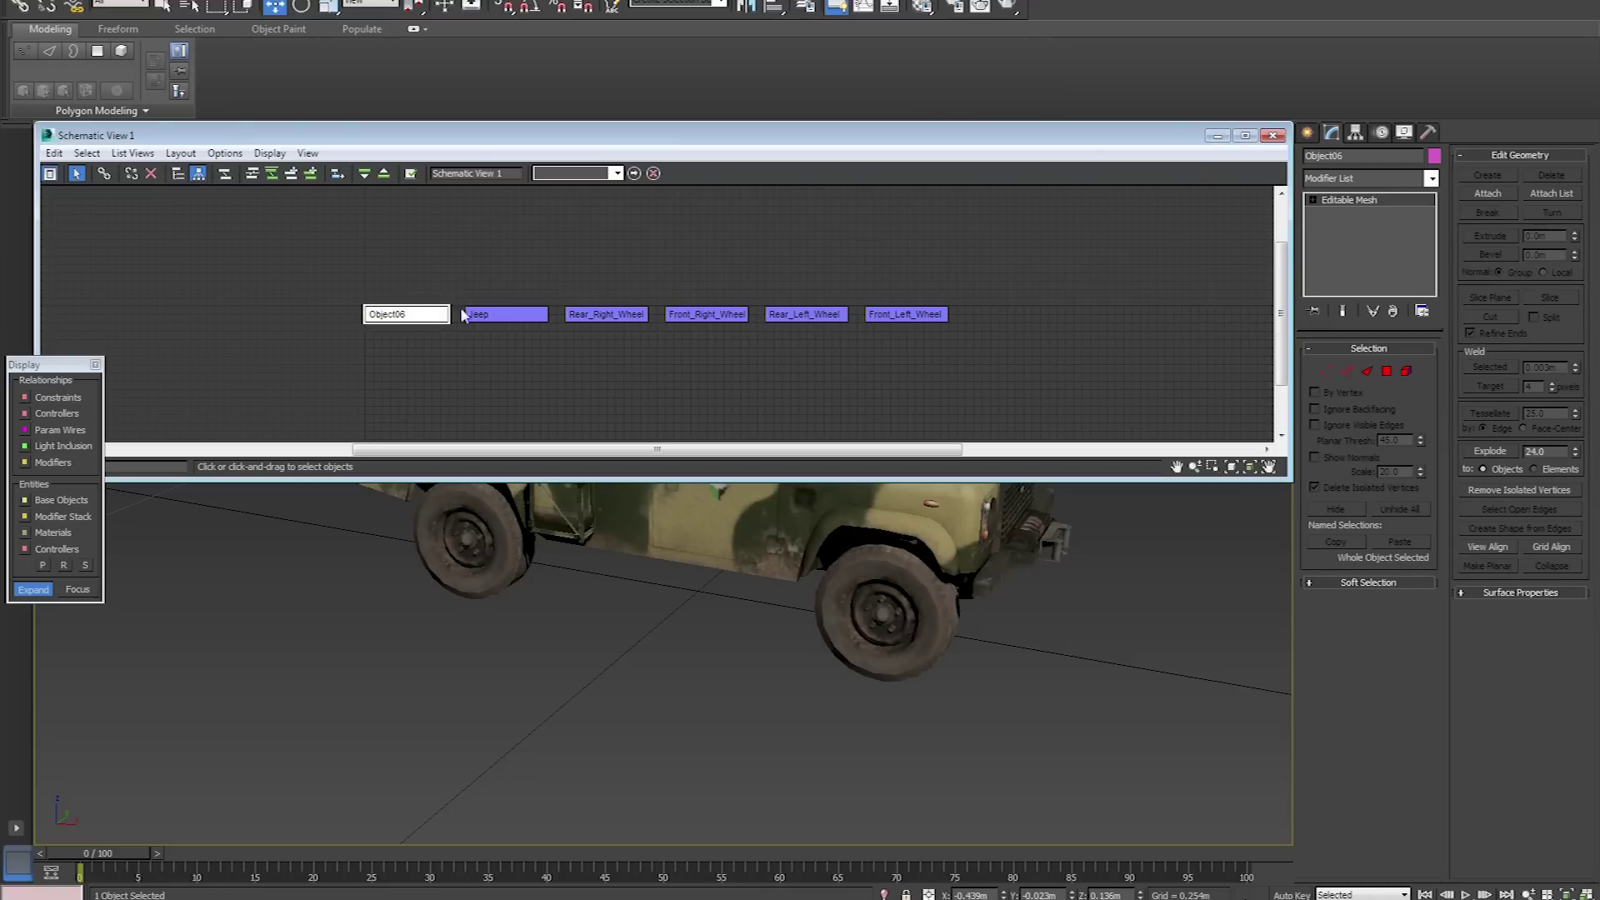
{"action": "left_click", "coordinate": [1273, 136]}
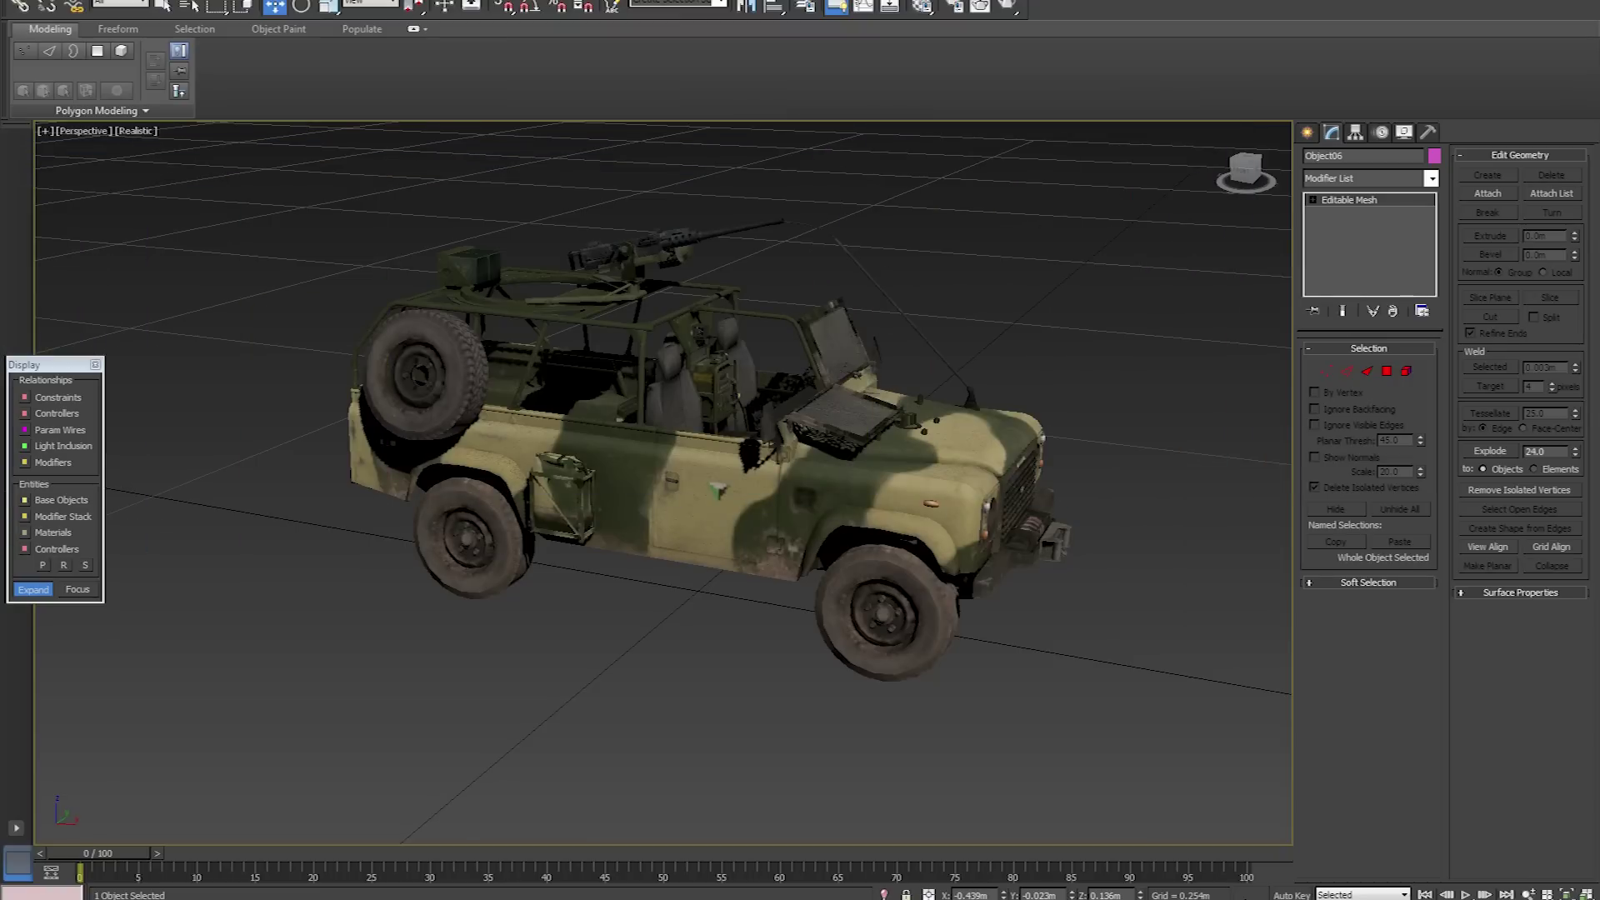
{"action": "middle_click_drag", "start_coordinate": [242, 384], "coordinate": [508, 433], "text": "alt"}
{"action": "key", "text": "ctrl+d"}
{"action": "scroll", "coordinate": [505, 417], "scroll_direction": "down", "scroll_amount": 4}
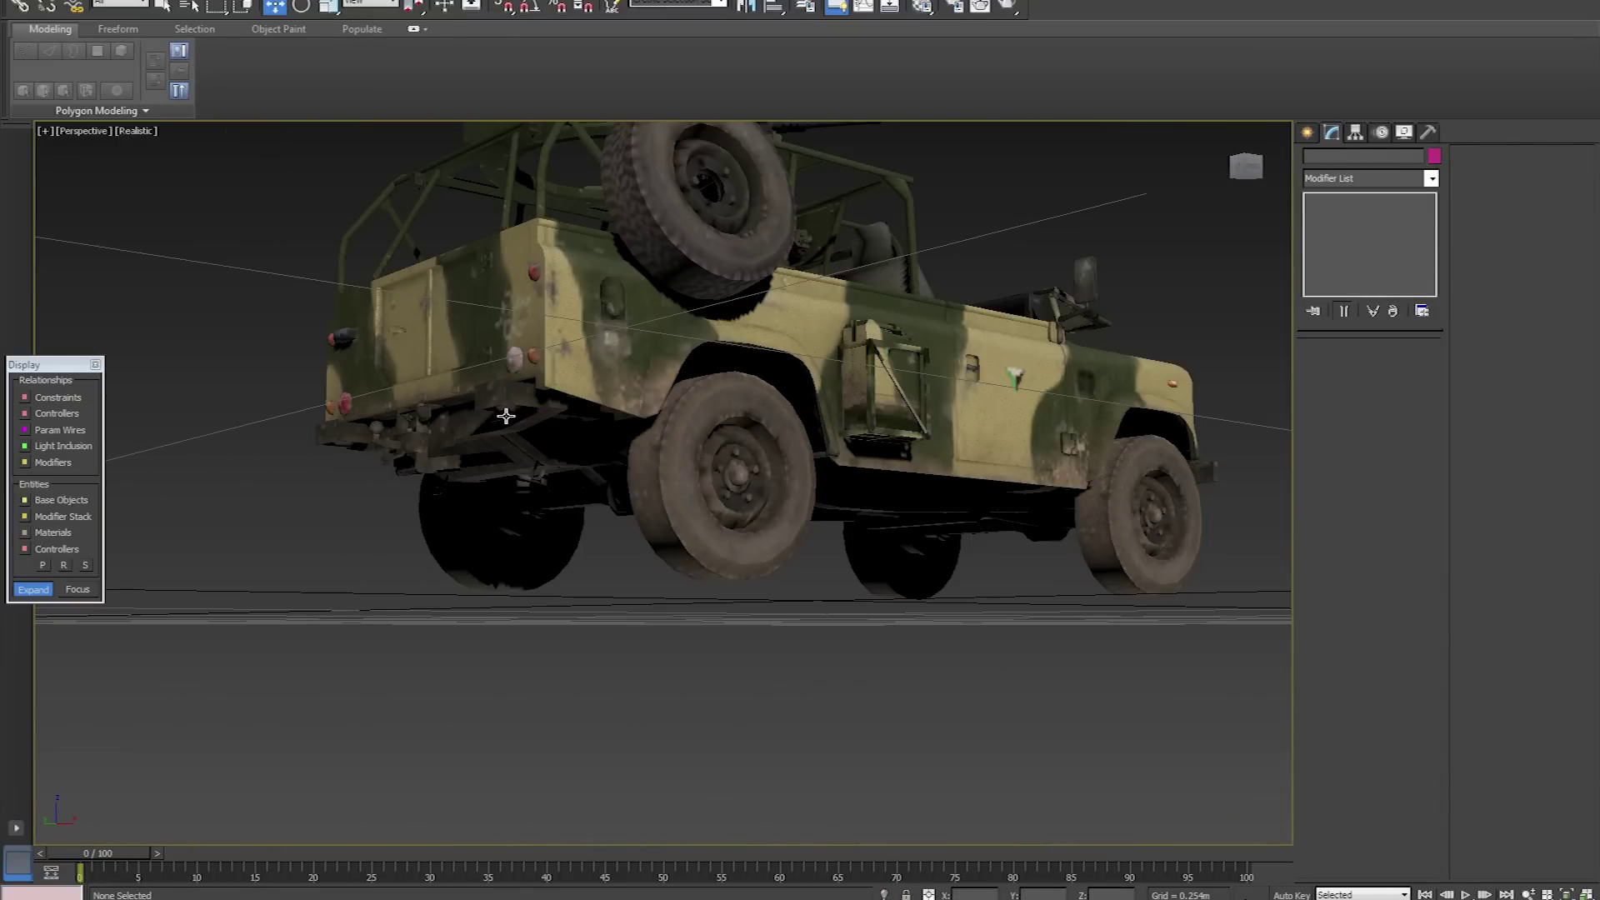
{"action": "middle_click_drag", "start_coordinate": [642, 364], "coordinate": [606, 433], "text": "alt"}
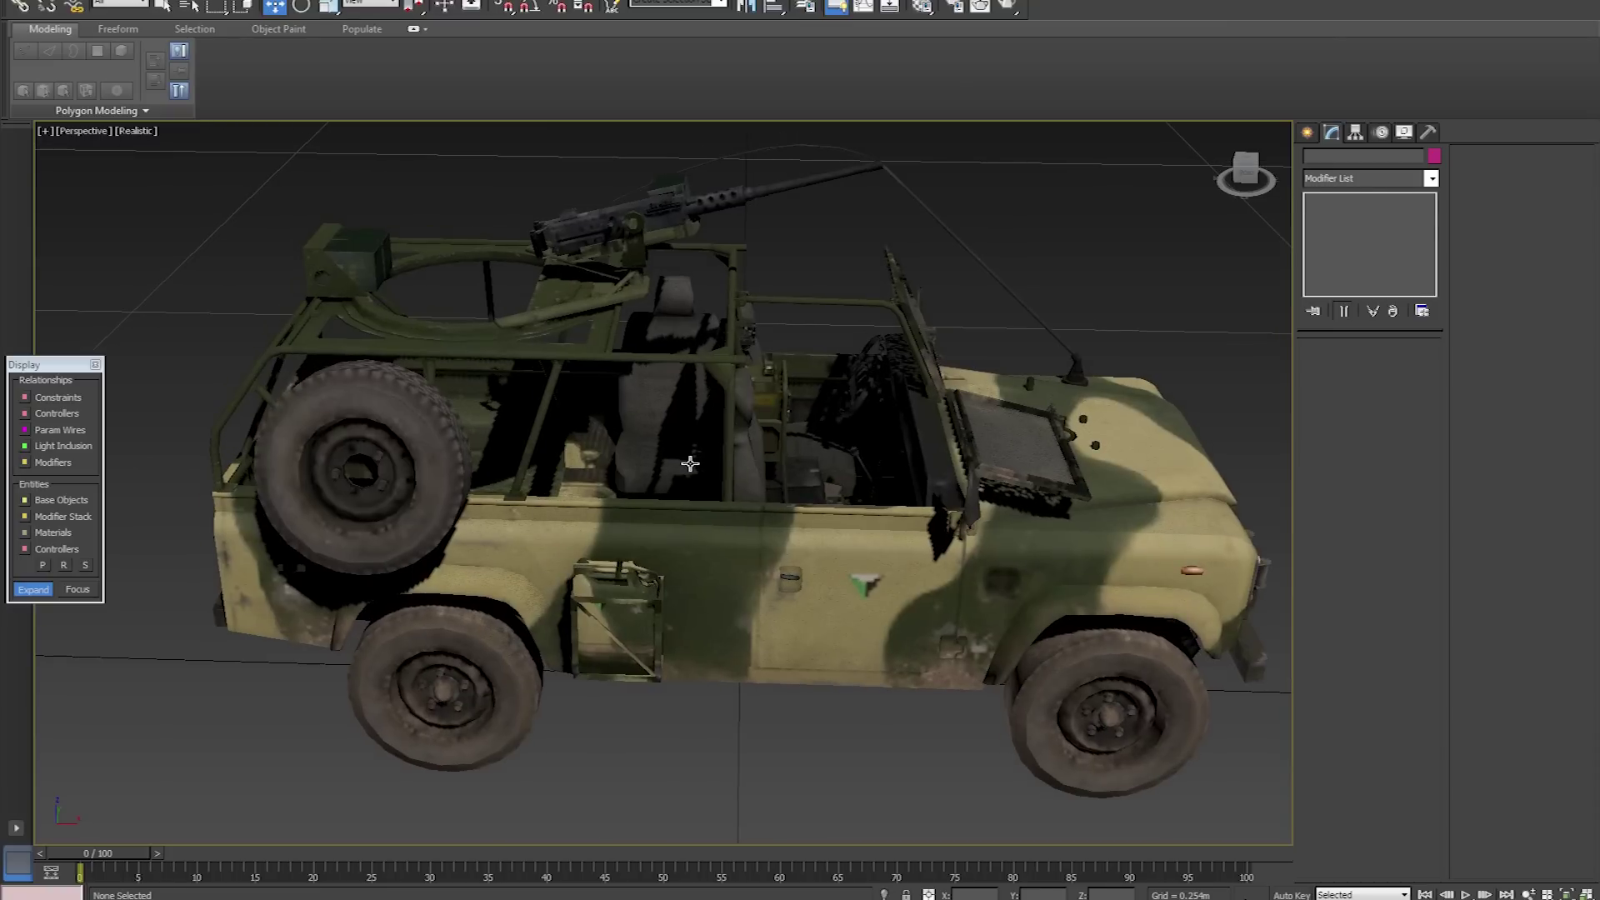
Select the jeep body and reposition the Schematic View window so that the Jeep and wheel nodes can be seen
{"action": "left_click", "coordinate": [690, 464]}
{"action": "scroll", "coordinate": [687, 504], "scroll_direction": "down", "scroll_amount": 3}
{"action": "middle_click_drag", "start_coordinate": [688, 503], "coordinate": [371, 396], "text": "alt"}
{"action": "left_click_drag", "start_coordinate": [0, 238], "coordinate": [1046, 220]}
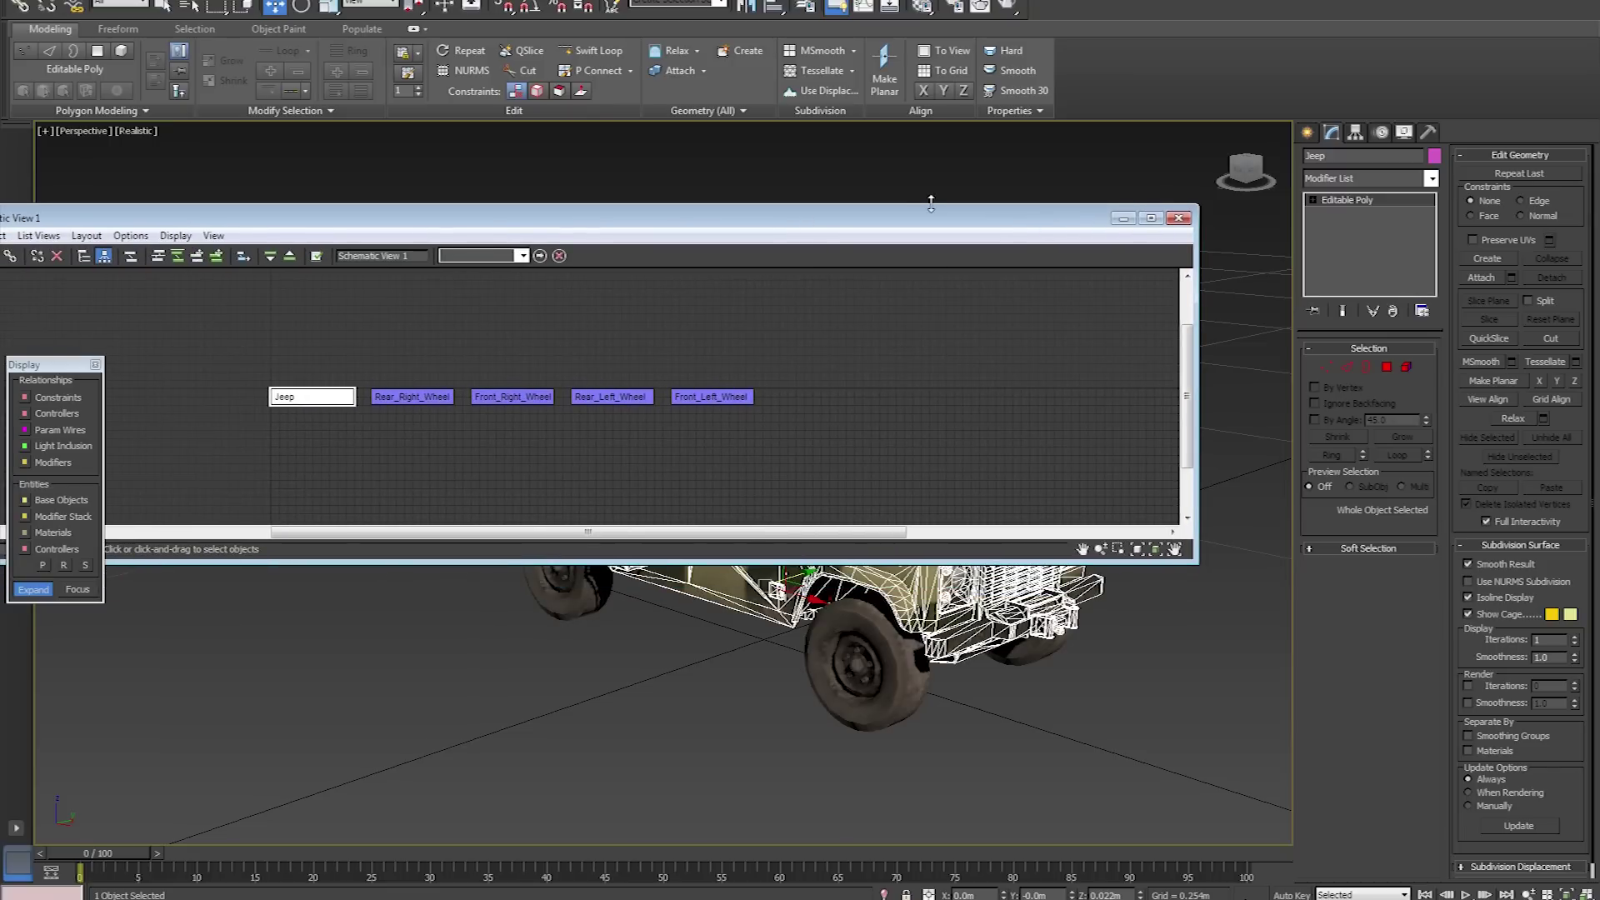
{"action": "left_click_drag", "start_coordinate": [931, 217], "coordinate": [1027, 200]}
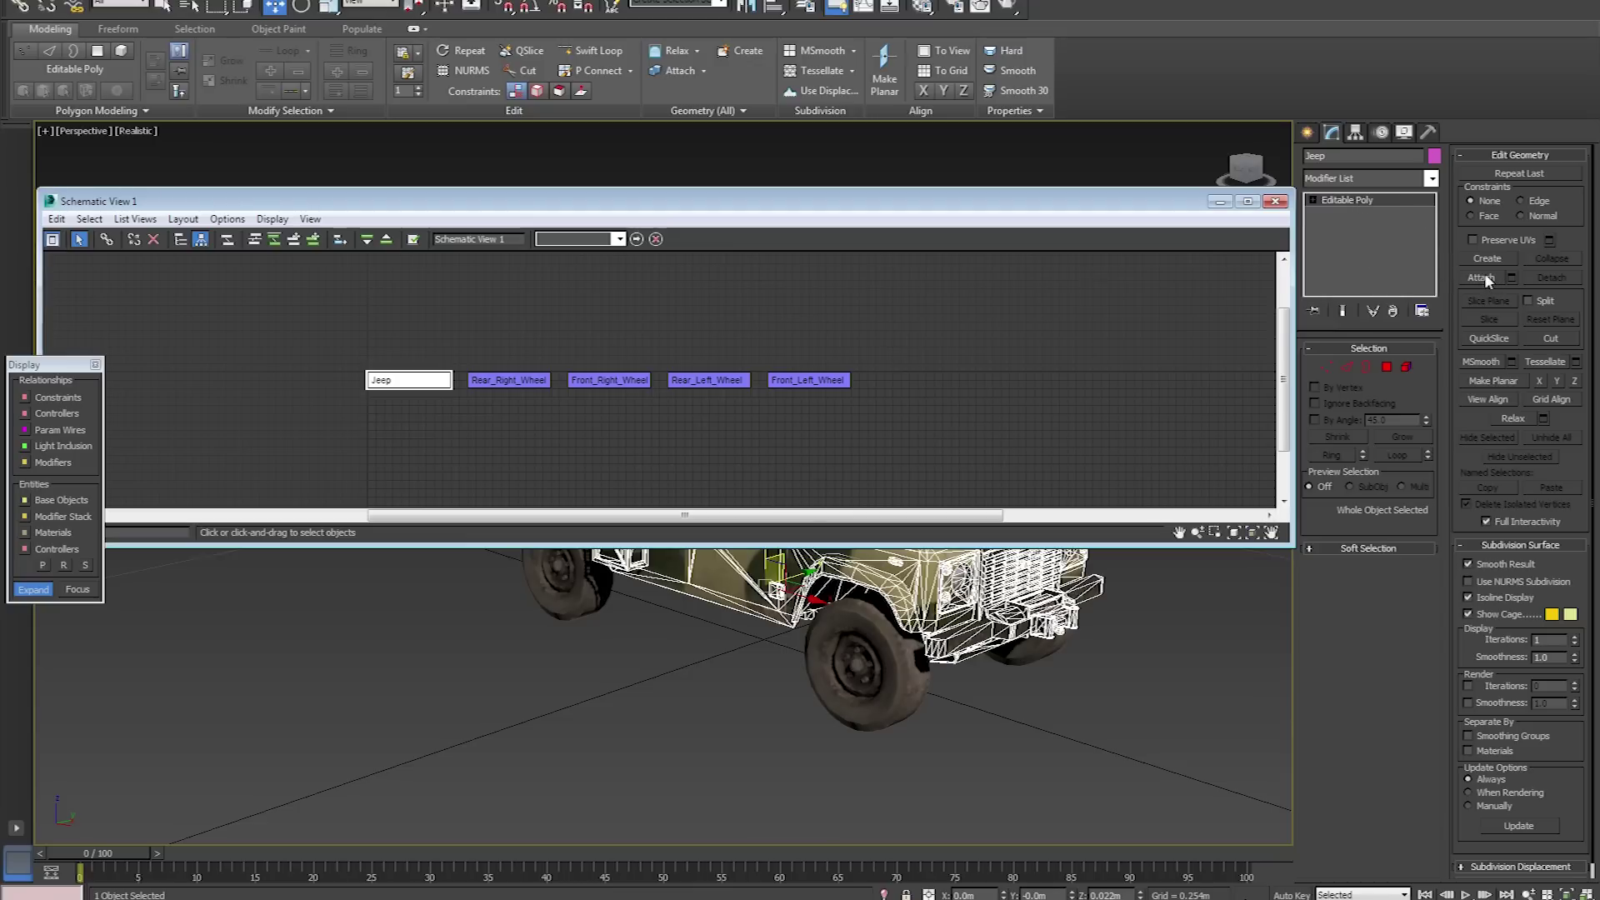
{"action": "left_click_drag", "start_coordinate": [890, 208], "coordinate": [1, 187]}
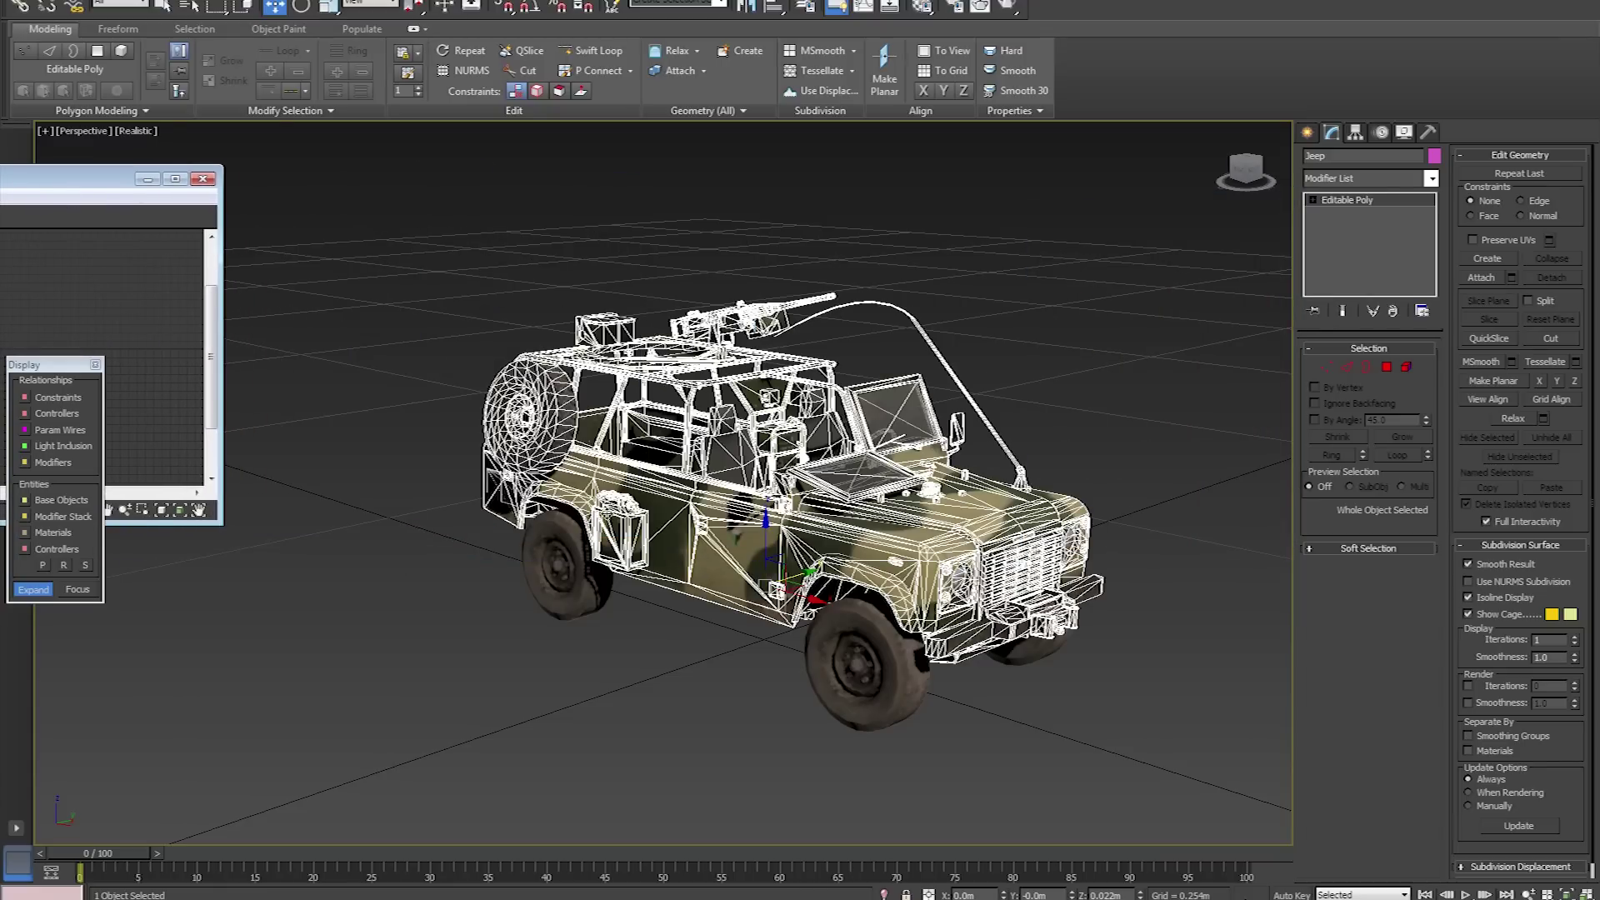
{"action": "left_click_drag", "start_coordinate": [89, 182], "coordinate": [1176, 170]}
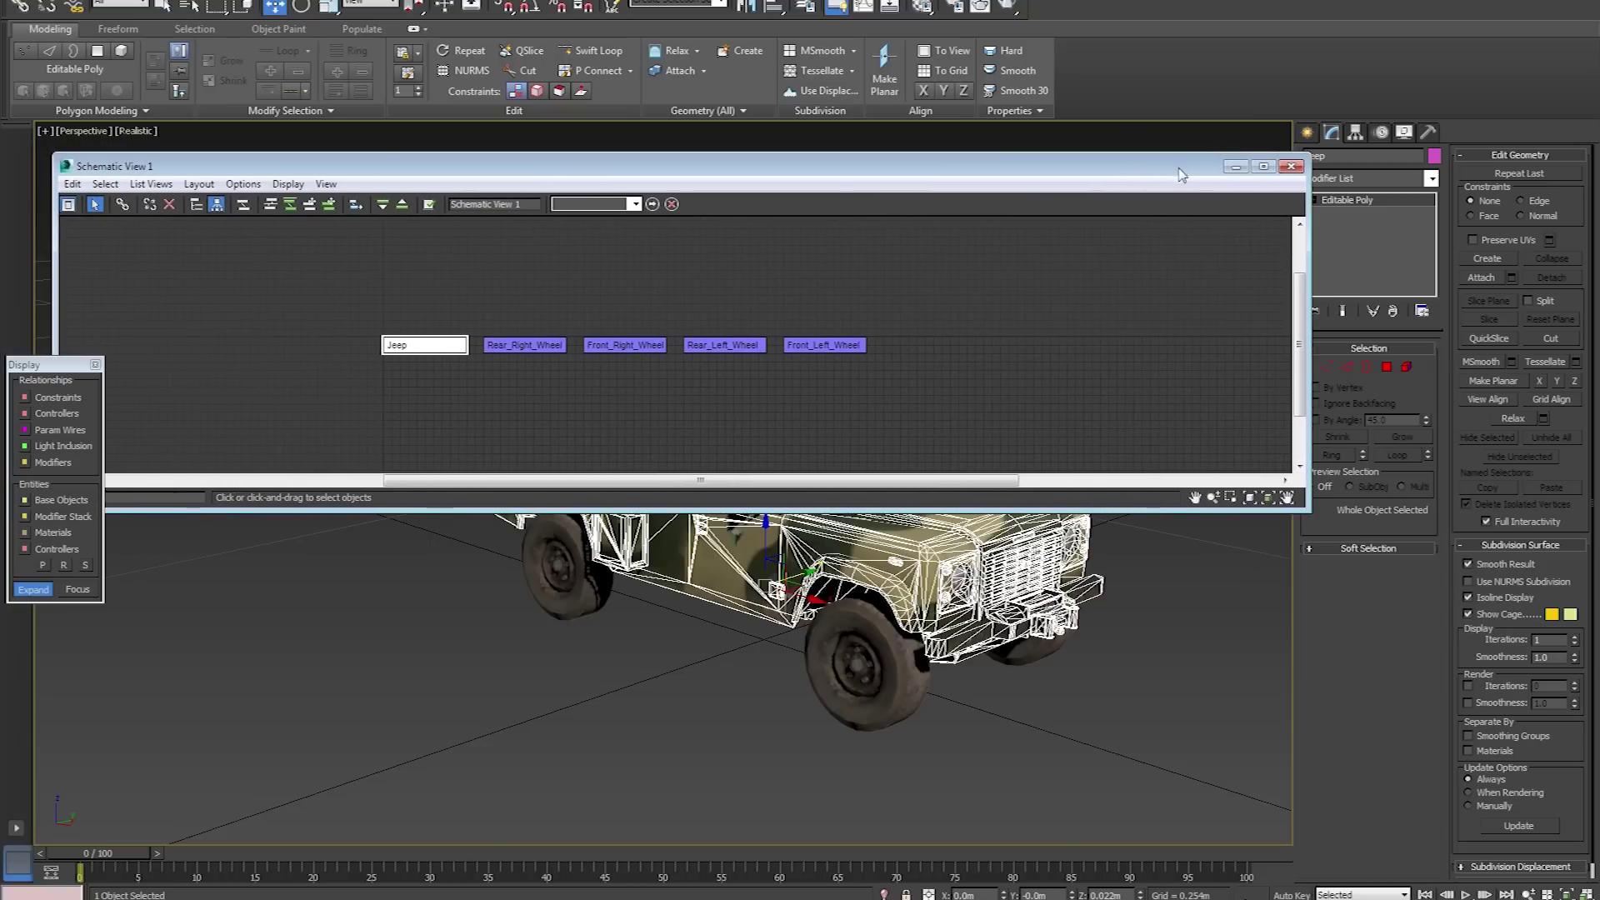
{"action": "left_click", "coordinate": [533, 400]}
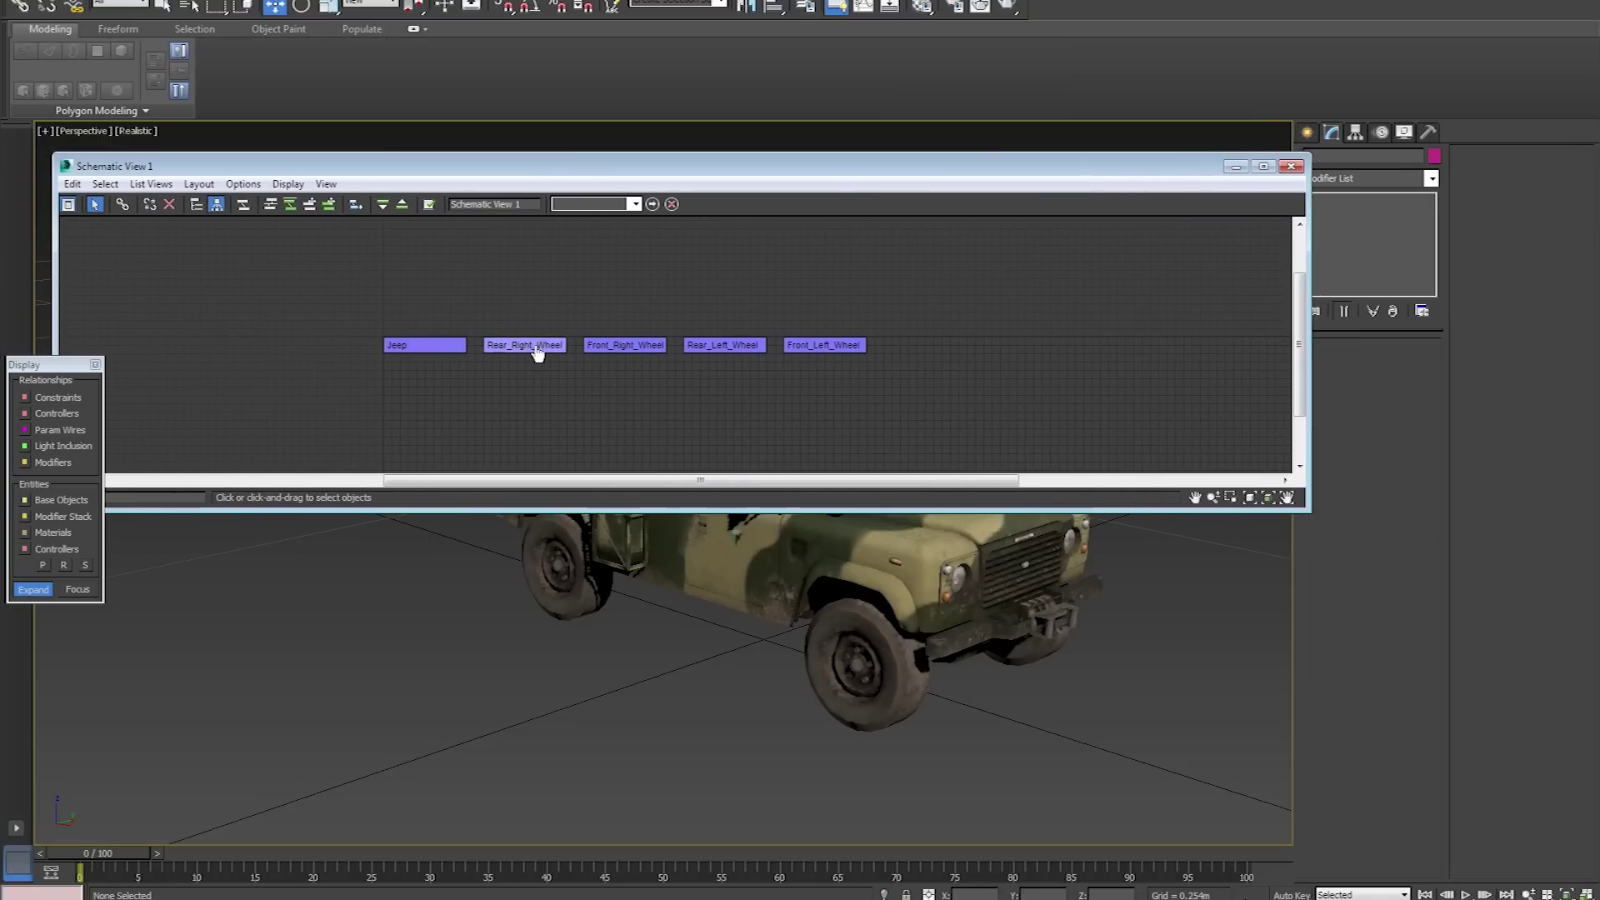
{"action": "left_click", "coordinate": [122, 205]}
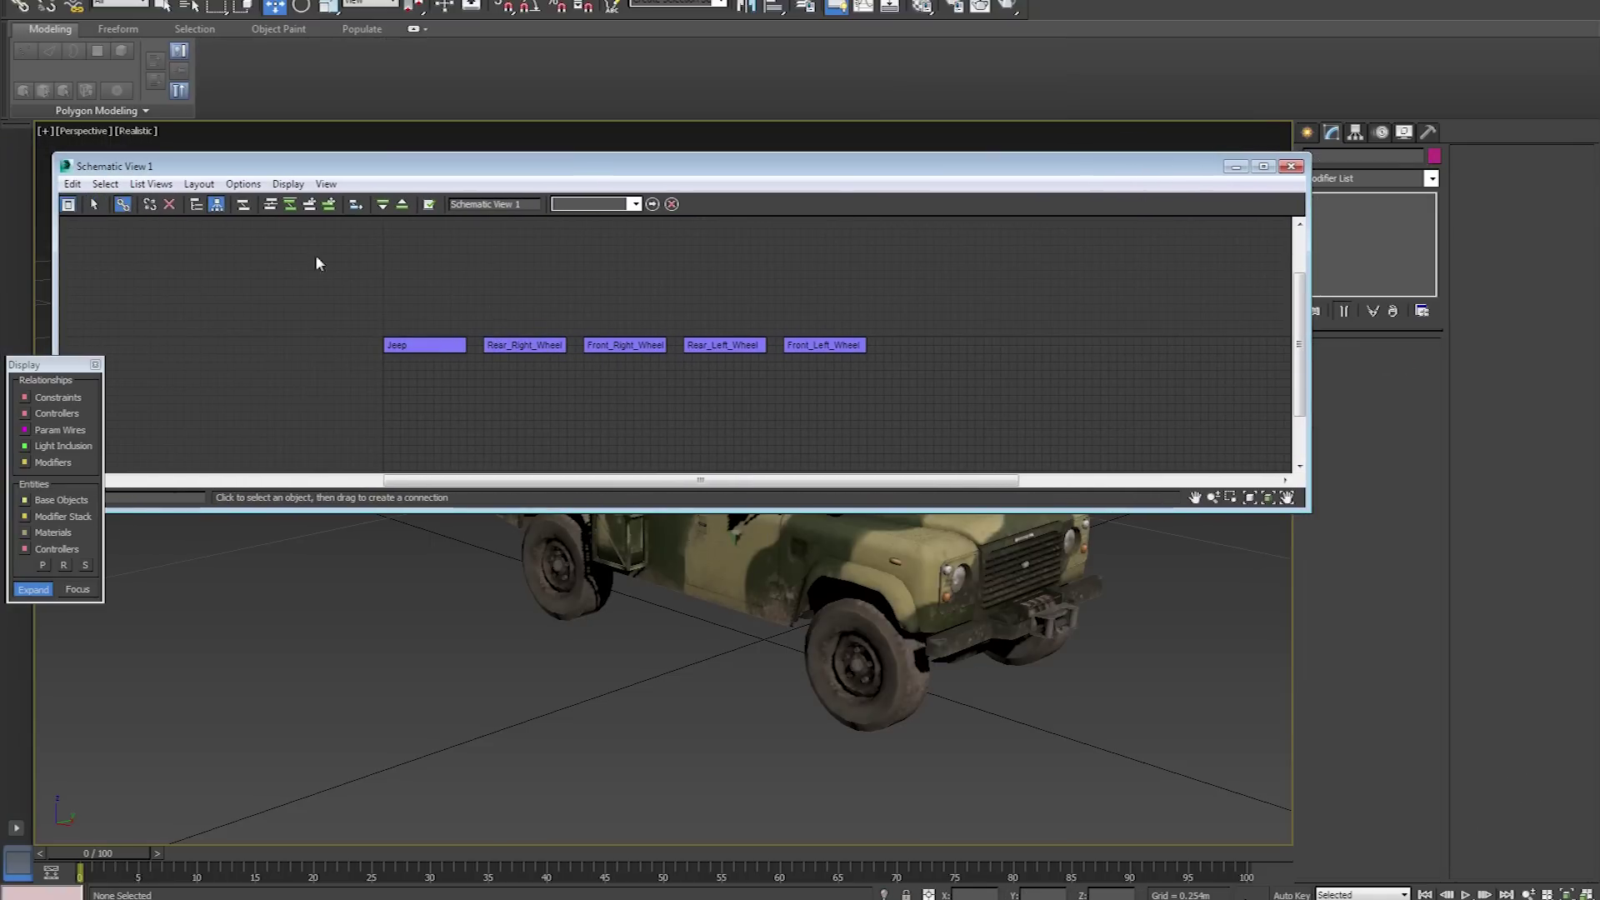
{"action": "left_click", "coordinate": [1291, 166]}
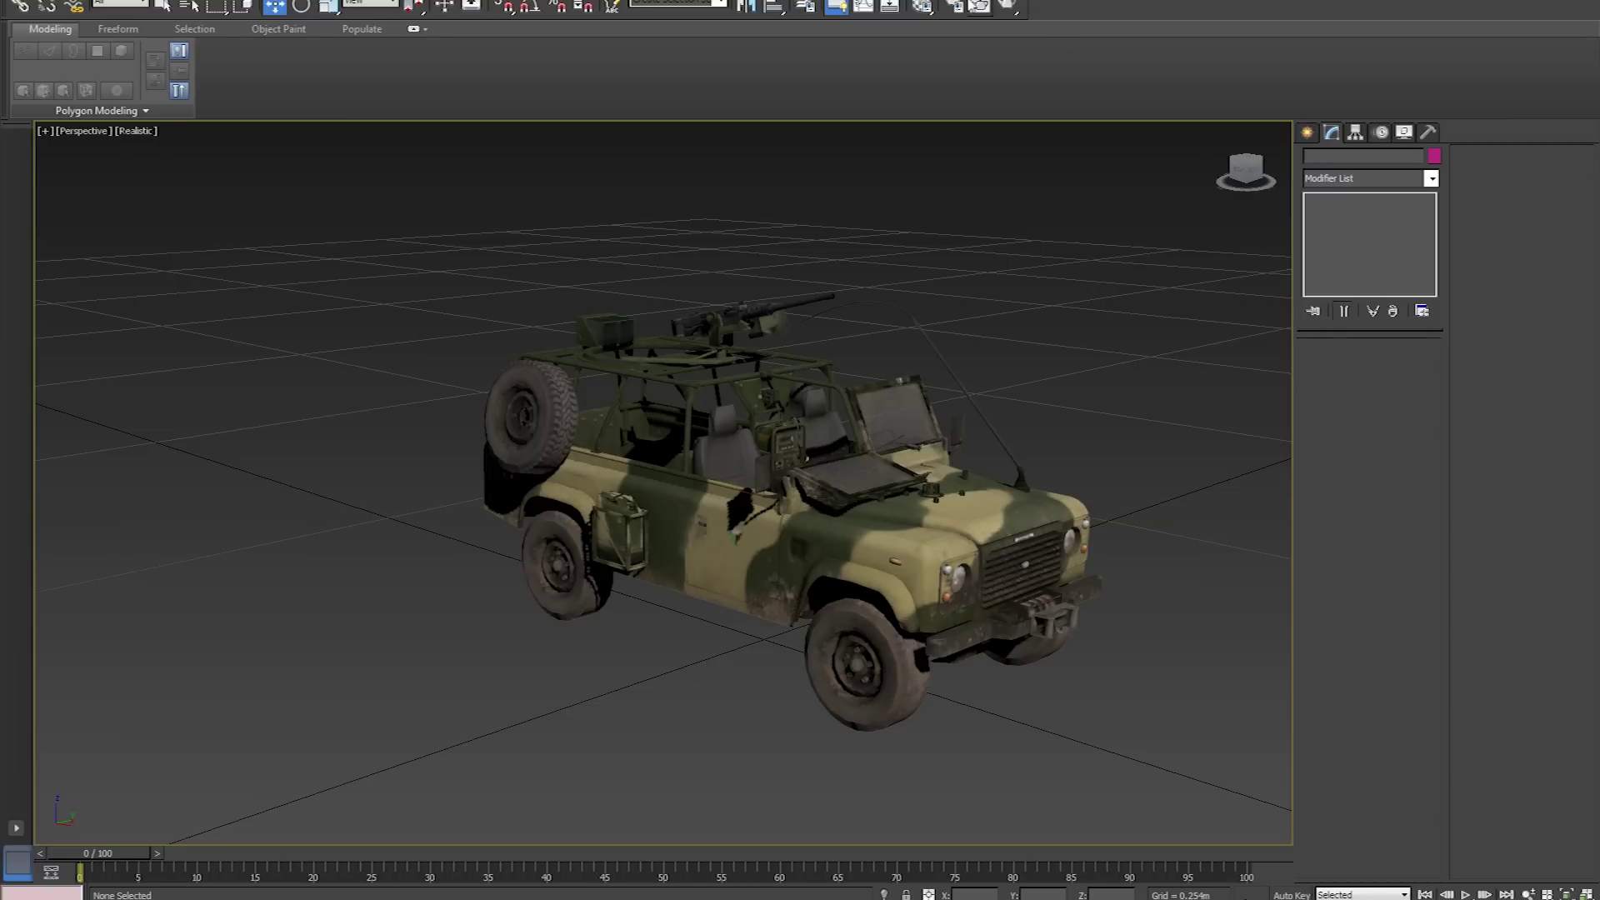
Link the rear right, front right, rear left and front left wheels to the Jeep node in the Schematic View
{"action": "left_click", "coordinate": [890, 7]}
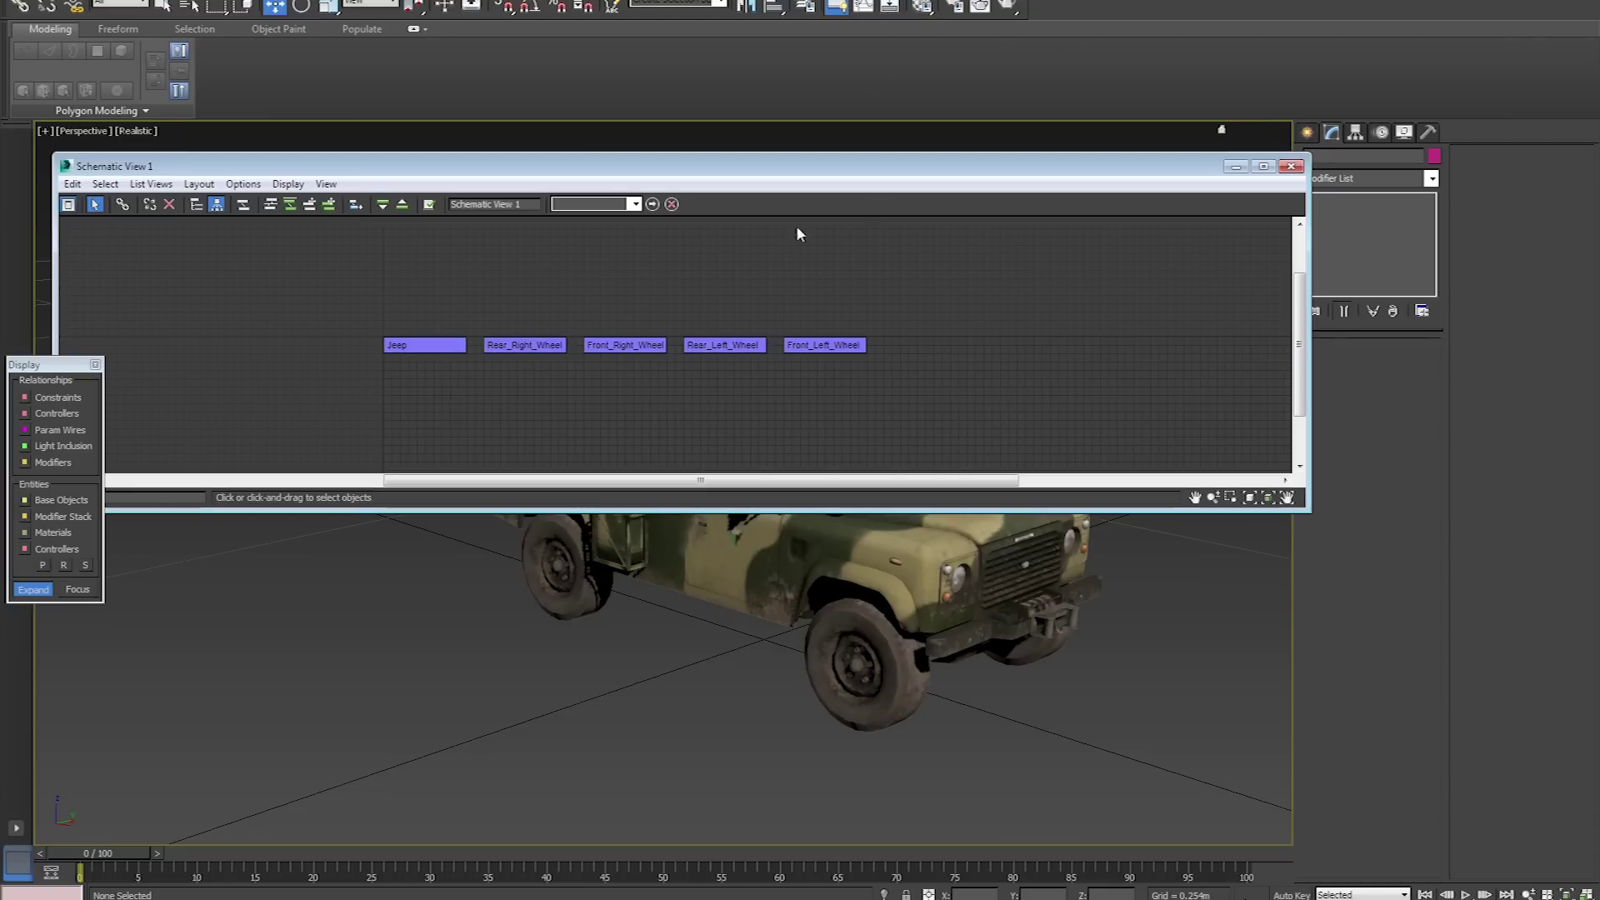
{"action": "left_click", "coordinate": [122, 205]}
{"action": "left_click_drag", "start_coordinate": [519, 342], "coordinate": [420, 345]}
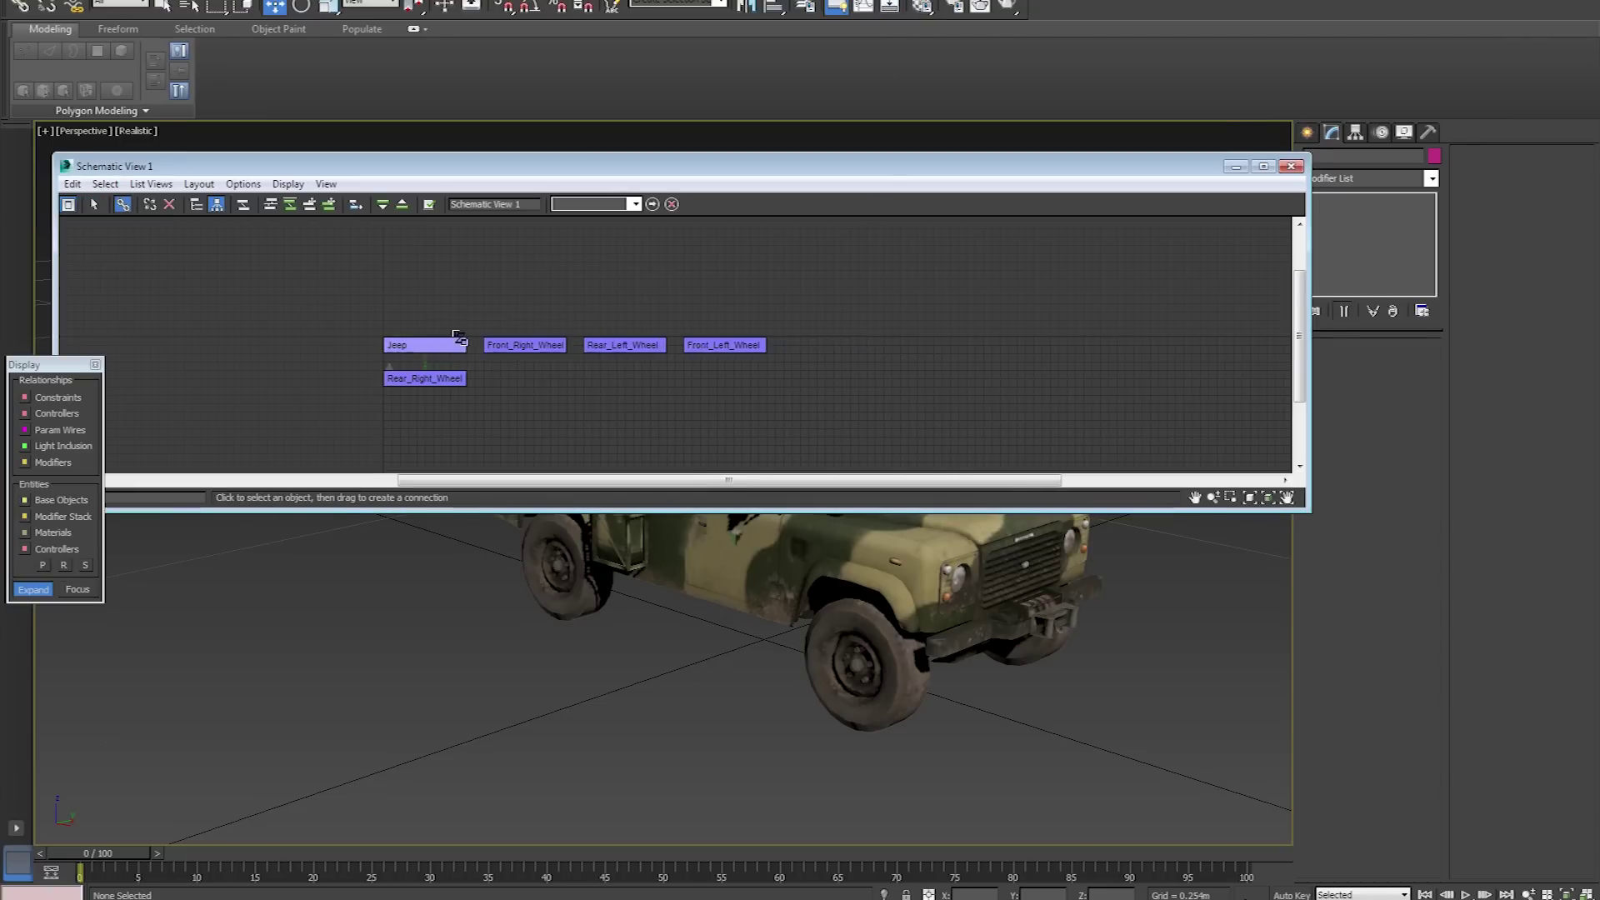
{"action": "left_click_drag", "start_coordinate": [565, 346], "coordinate": [425, 350]}
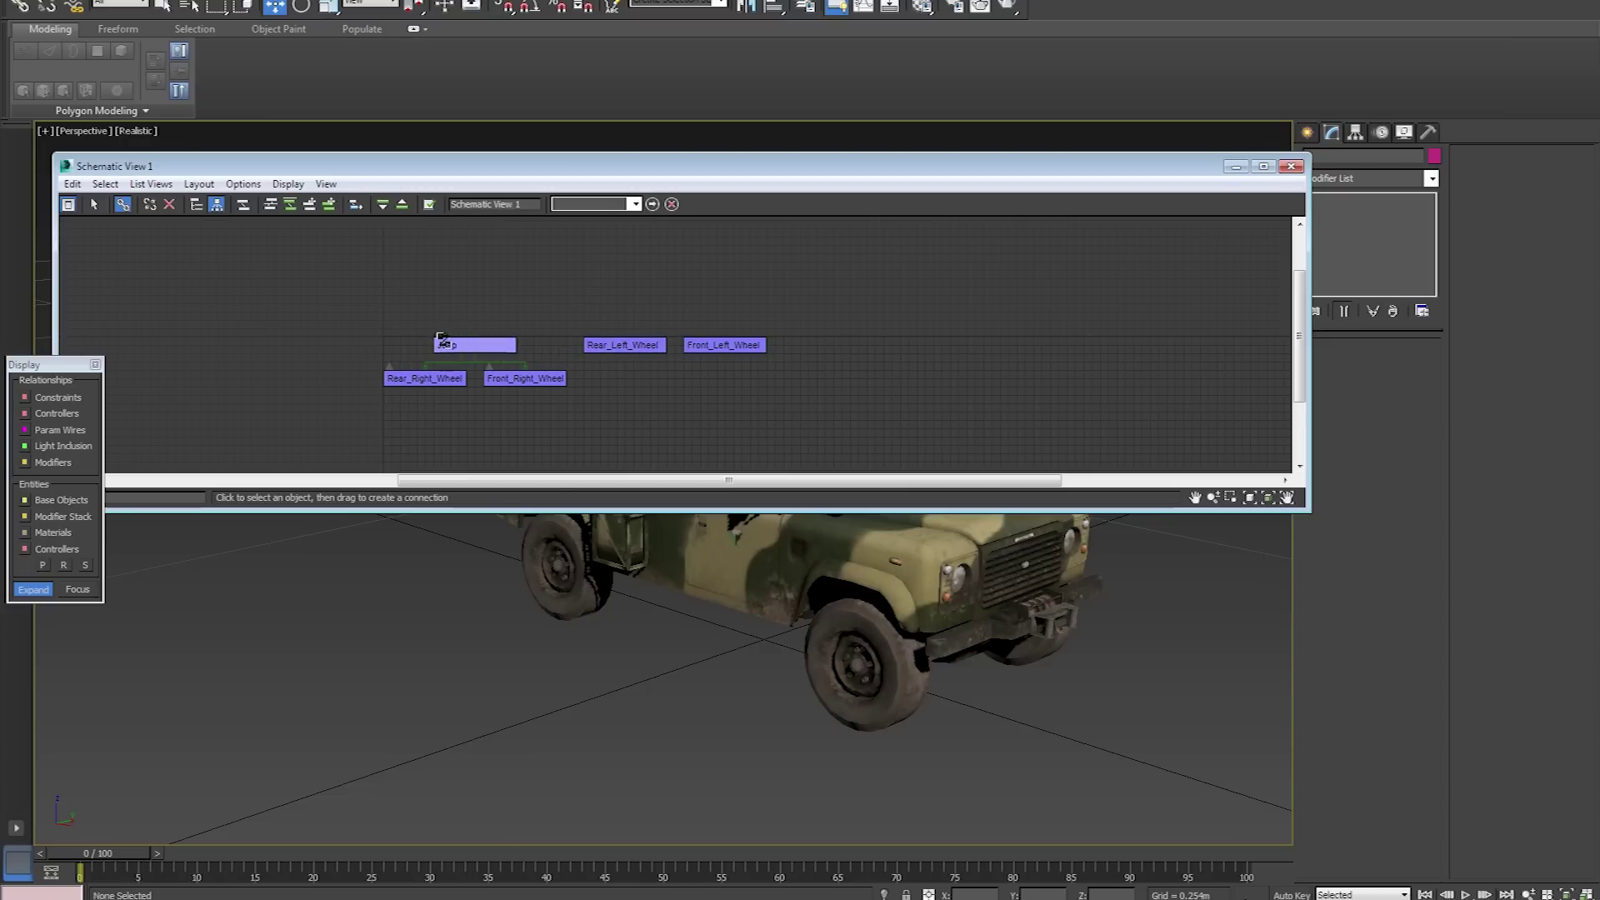
{"action": "left_click_drag", "start_coordinate": [577, 354], "coordinate": [496, 345]}
{"action": "left_click_drag", "start_coordinate": [724, 345], "coordinate": [533, 352]}
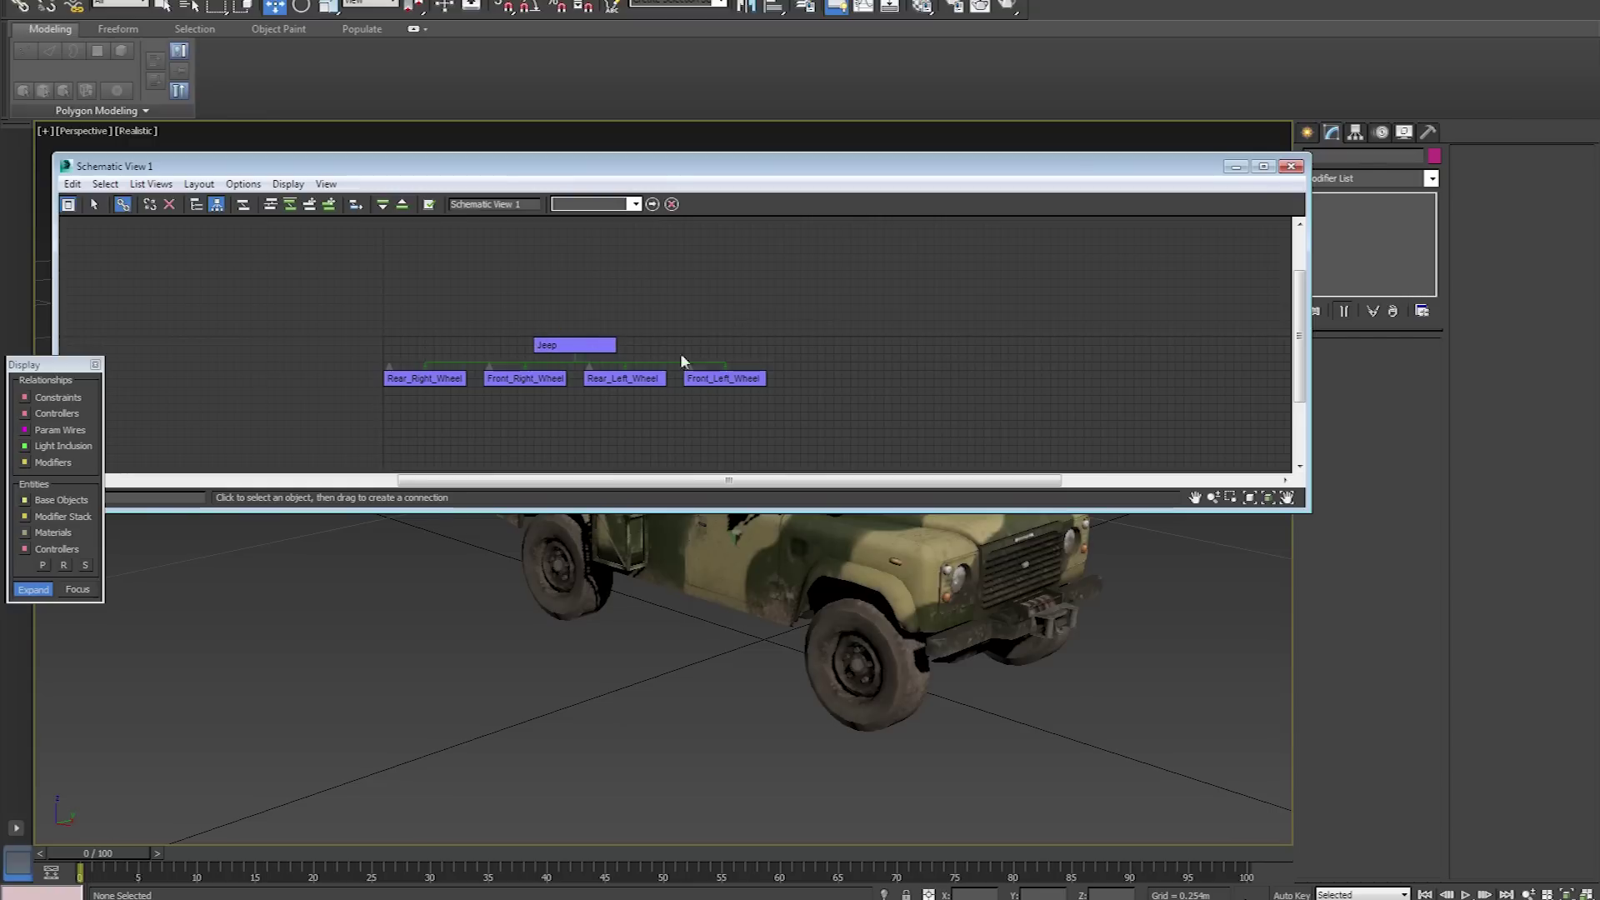
{"action": "left_click", "coordinate": [1292, 167]}
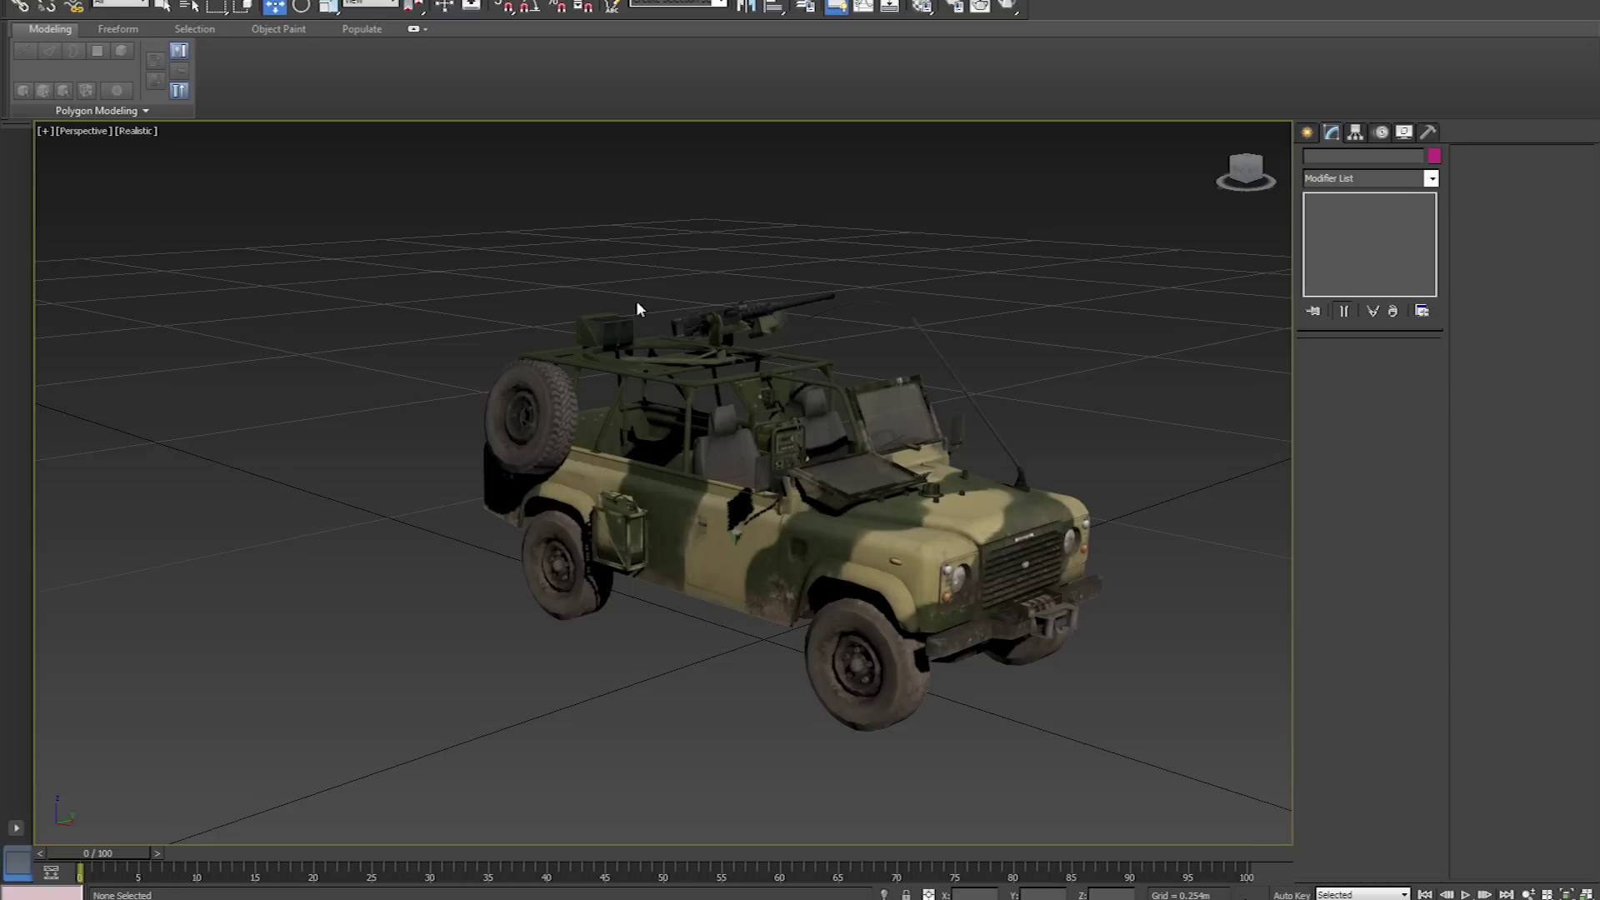
{"action": "middle_click_drag", "start_coordinate": [733, 272], "coordinate": [757, 342], "text": "alt"}
{"action": "middle_click_drag", "start_coordinate": [697, 347], "coordinate": [804, 347], "text": "alt"}
{"action": "scroll", "coordinate": [781, 322], "scroll_direction": "up", "scroll_amount": 5}
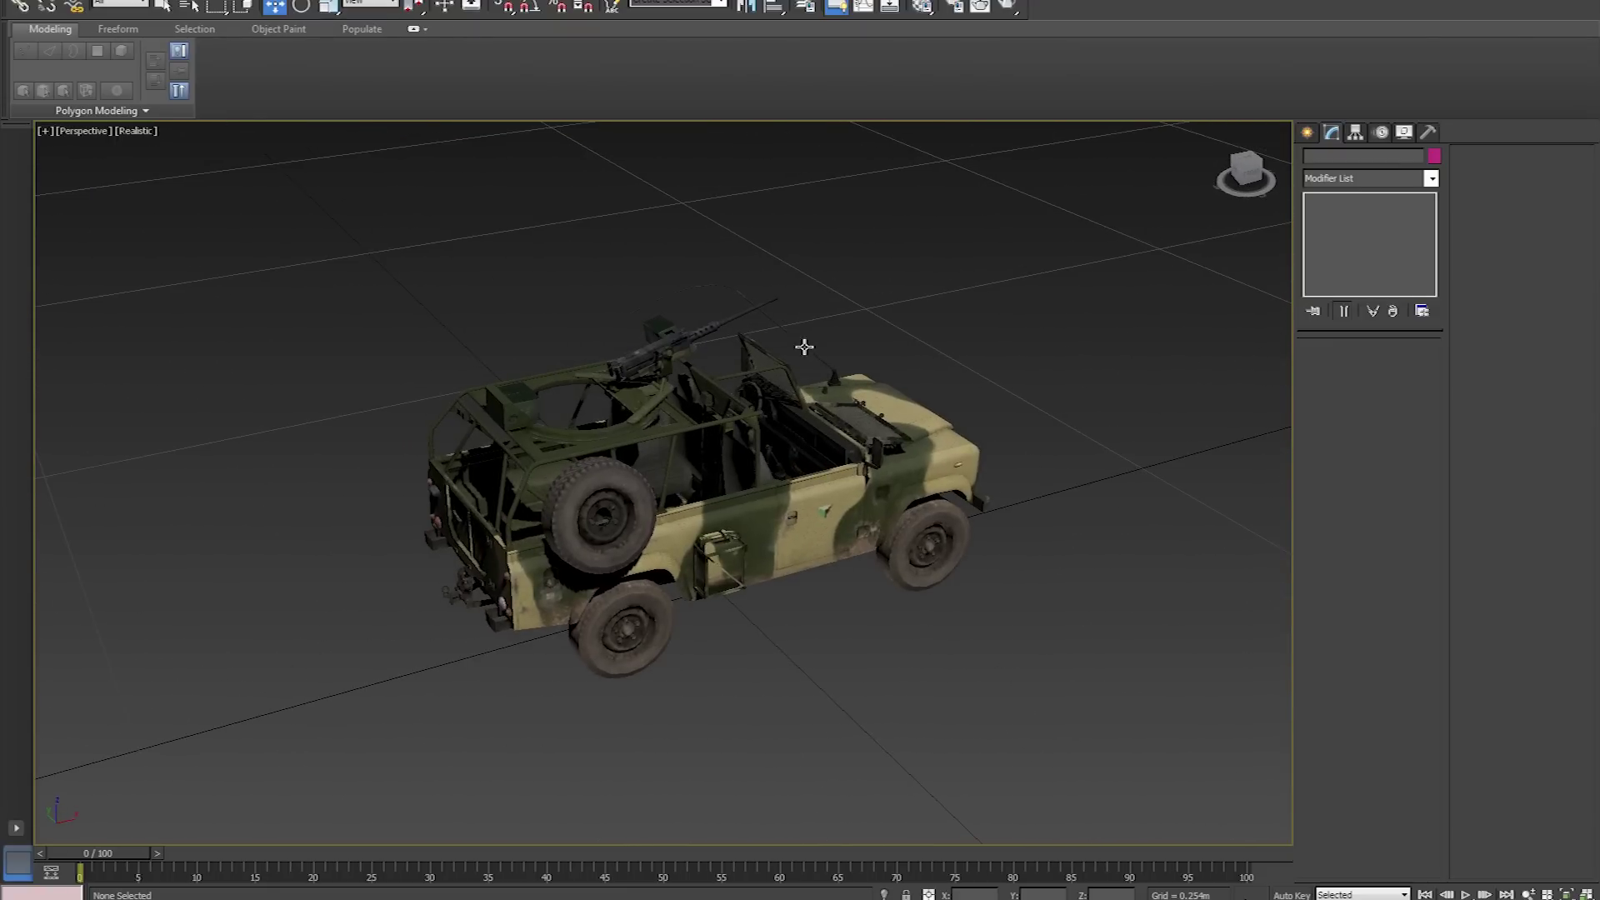
{"action": "middle_click_drag", "start_coordinate": [629, 414], "coordinate": [723, 392]}
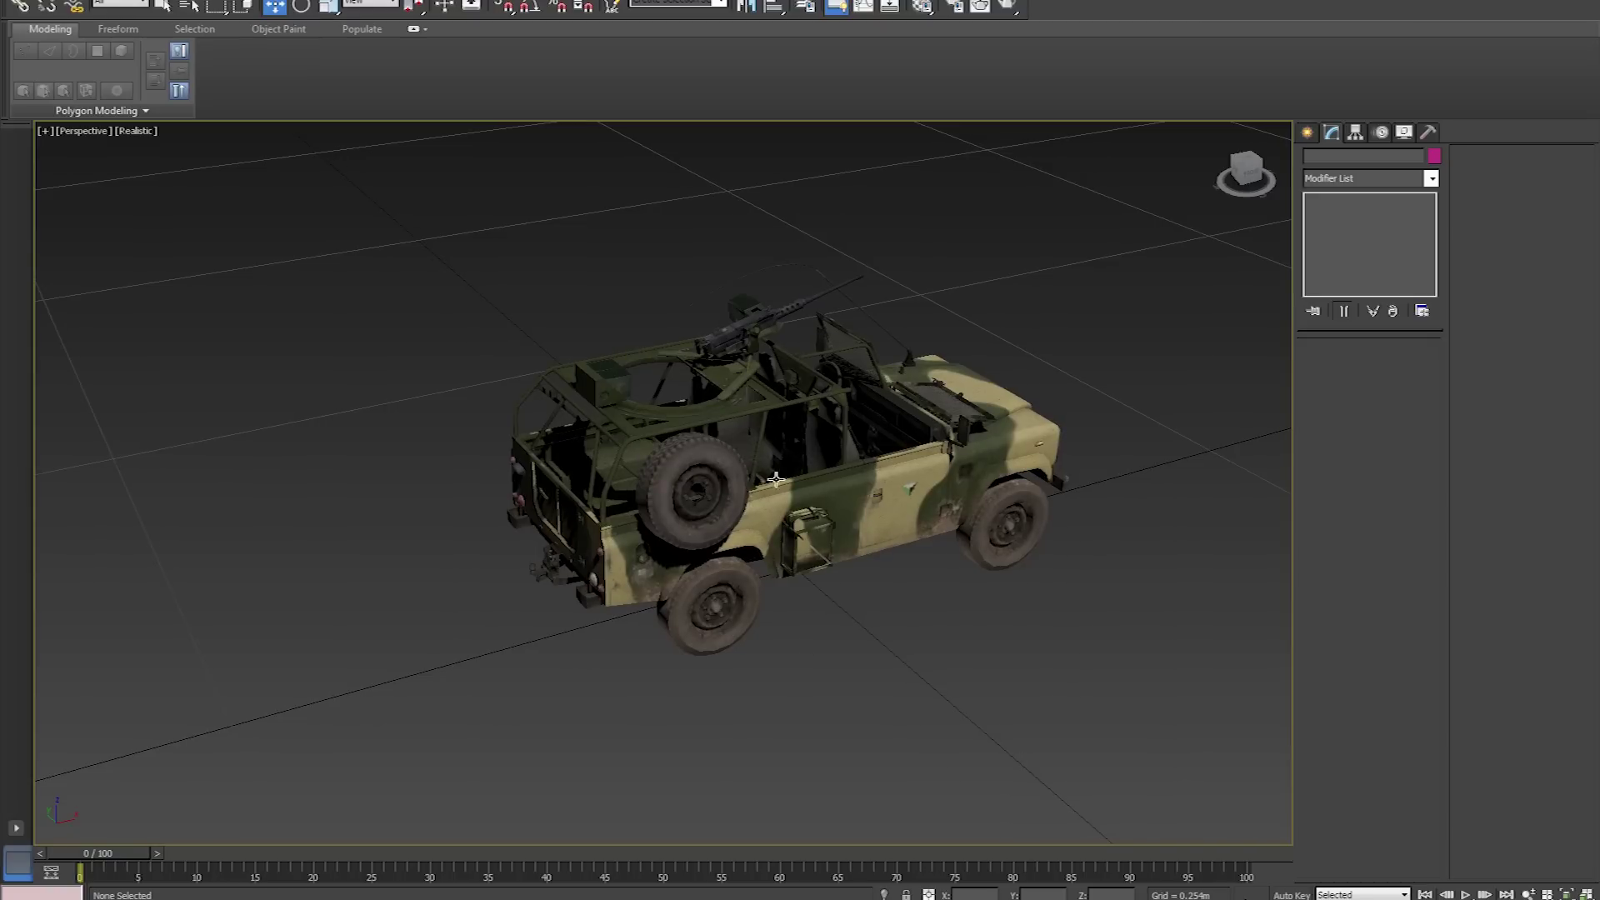
{"action": "scroll", "coordinate": [817, 385], "scroll_direction": "down", "scroll_amount": 5}
{"action": "scroll", "coordinate": [828, 418], "scroll_direction": "up", "scroll_amount": 5}
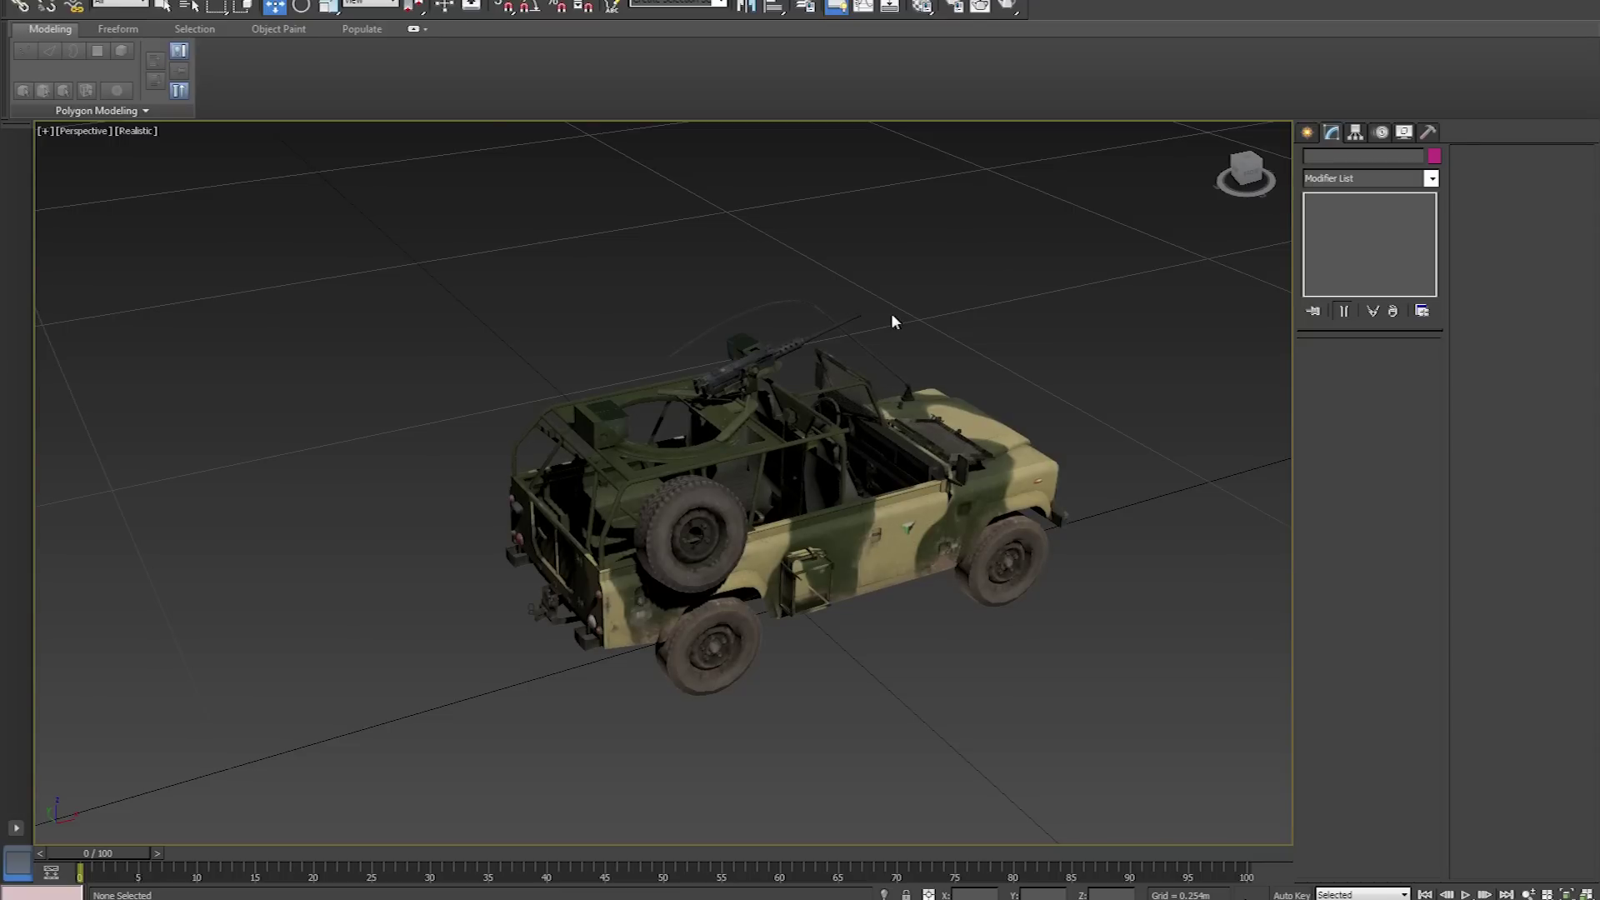
Try scaling the jeep body uniformly, then undo the scale and clear the selection
{"action": "left_click", "coordinate": [832, 469]}
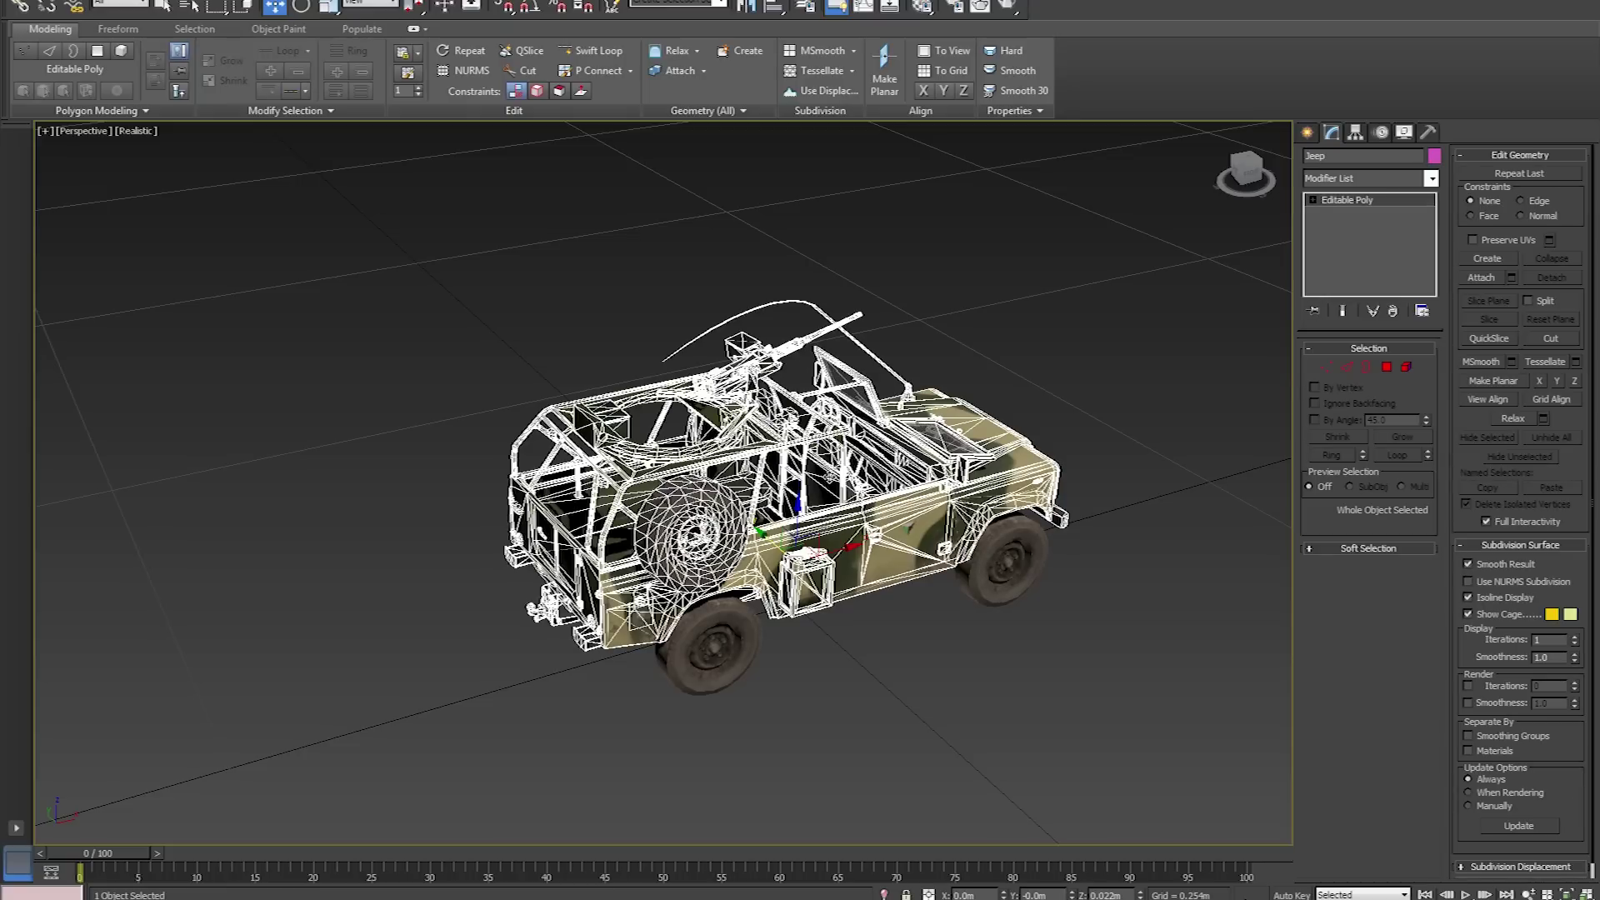
{"action": "key", "text": "r"}
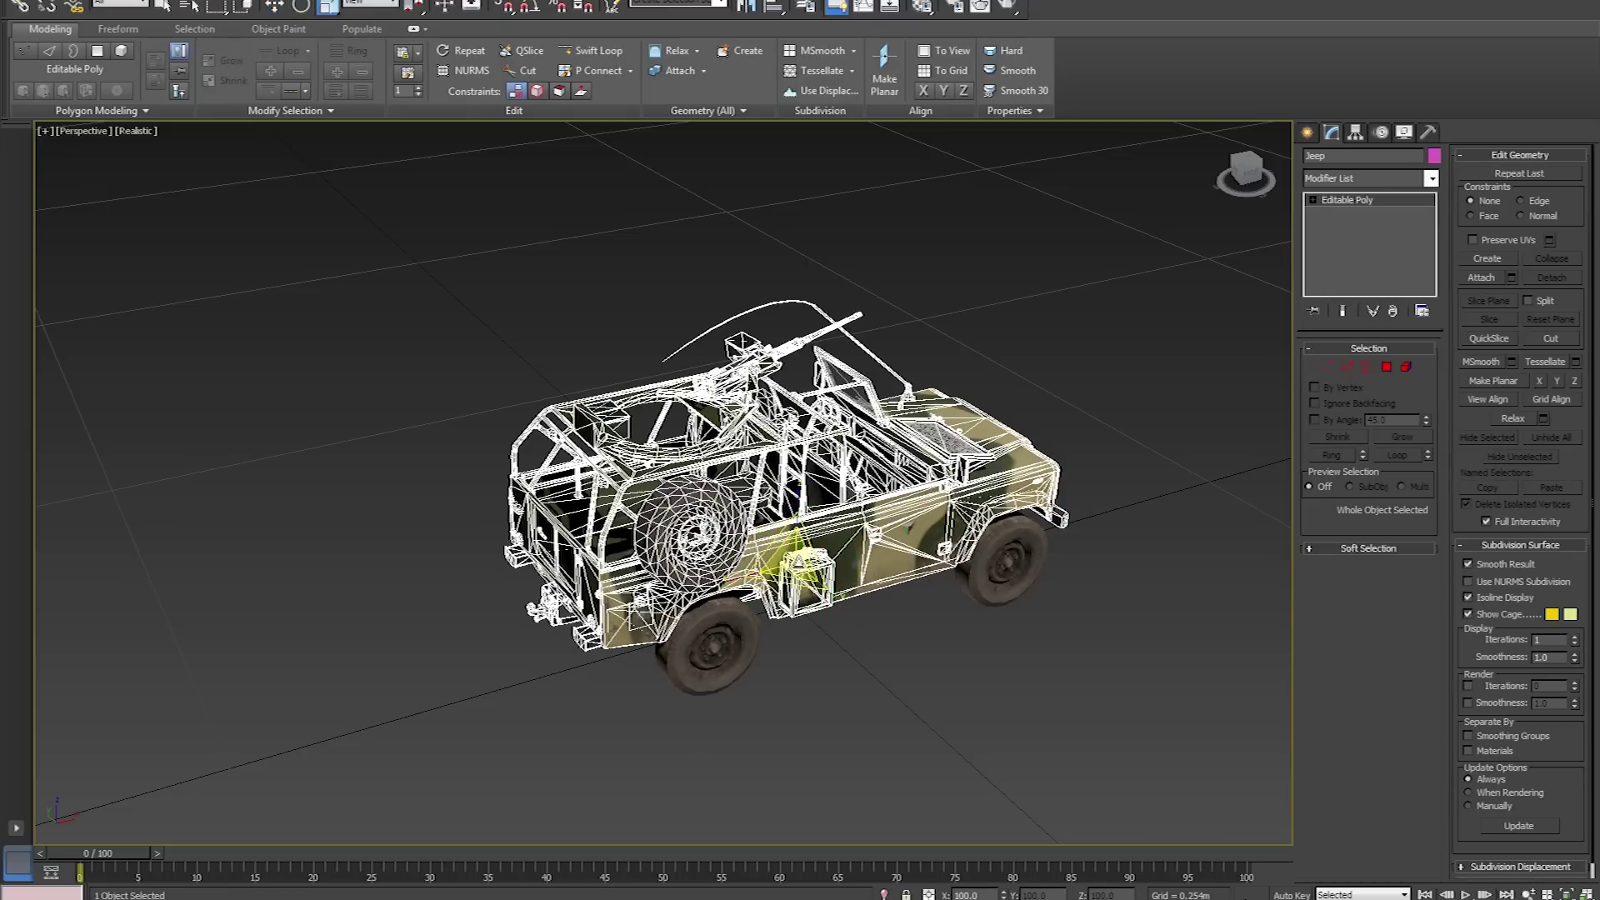
{"action": "scroll", "coordinate": [821, 555], "scroll_direction": "up", "scroll_amount": 4}
{"action": "left_click_drag", "start_coordinate": [883, 494], "coordinate": [890, 434]}
{"action": "scroll", "coordinate": [891, 434], "scroll_direction": "down", "scroll_amount": 5}
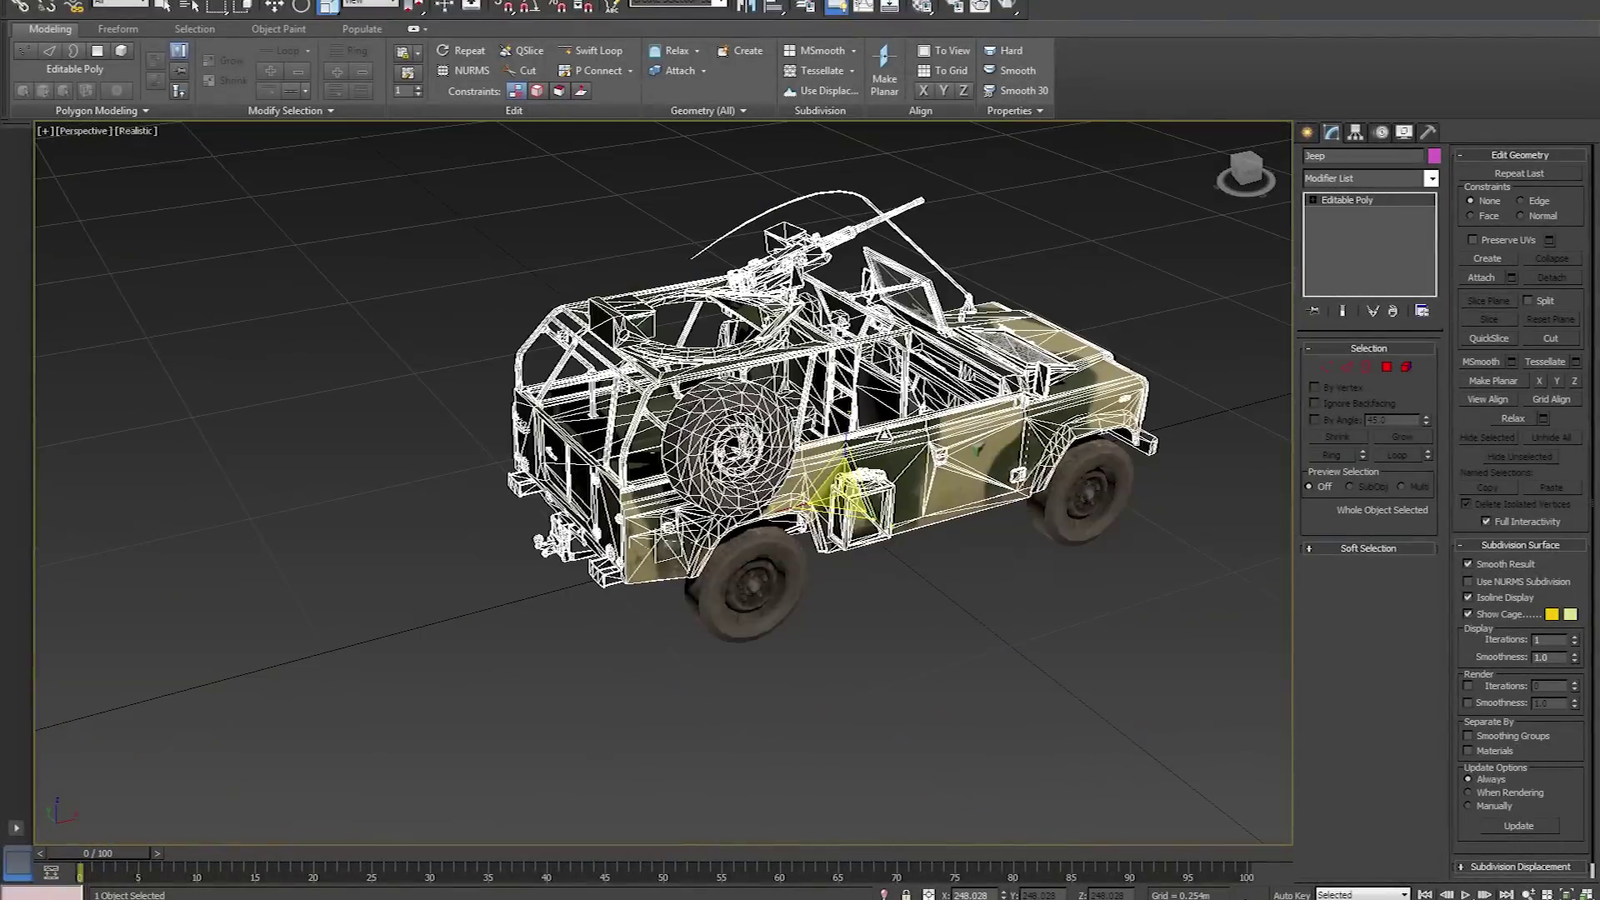
{"action": "middle_click_drag", "start_coordinate": [904, 433], "coordinate": [856, 481], "text": "alt"}
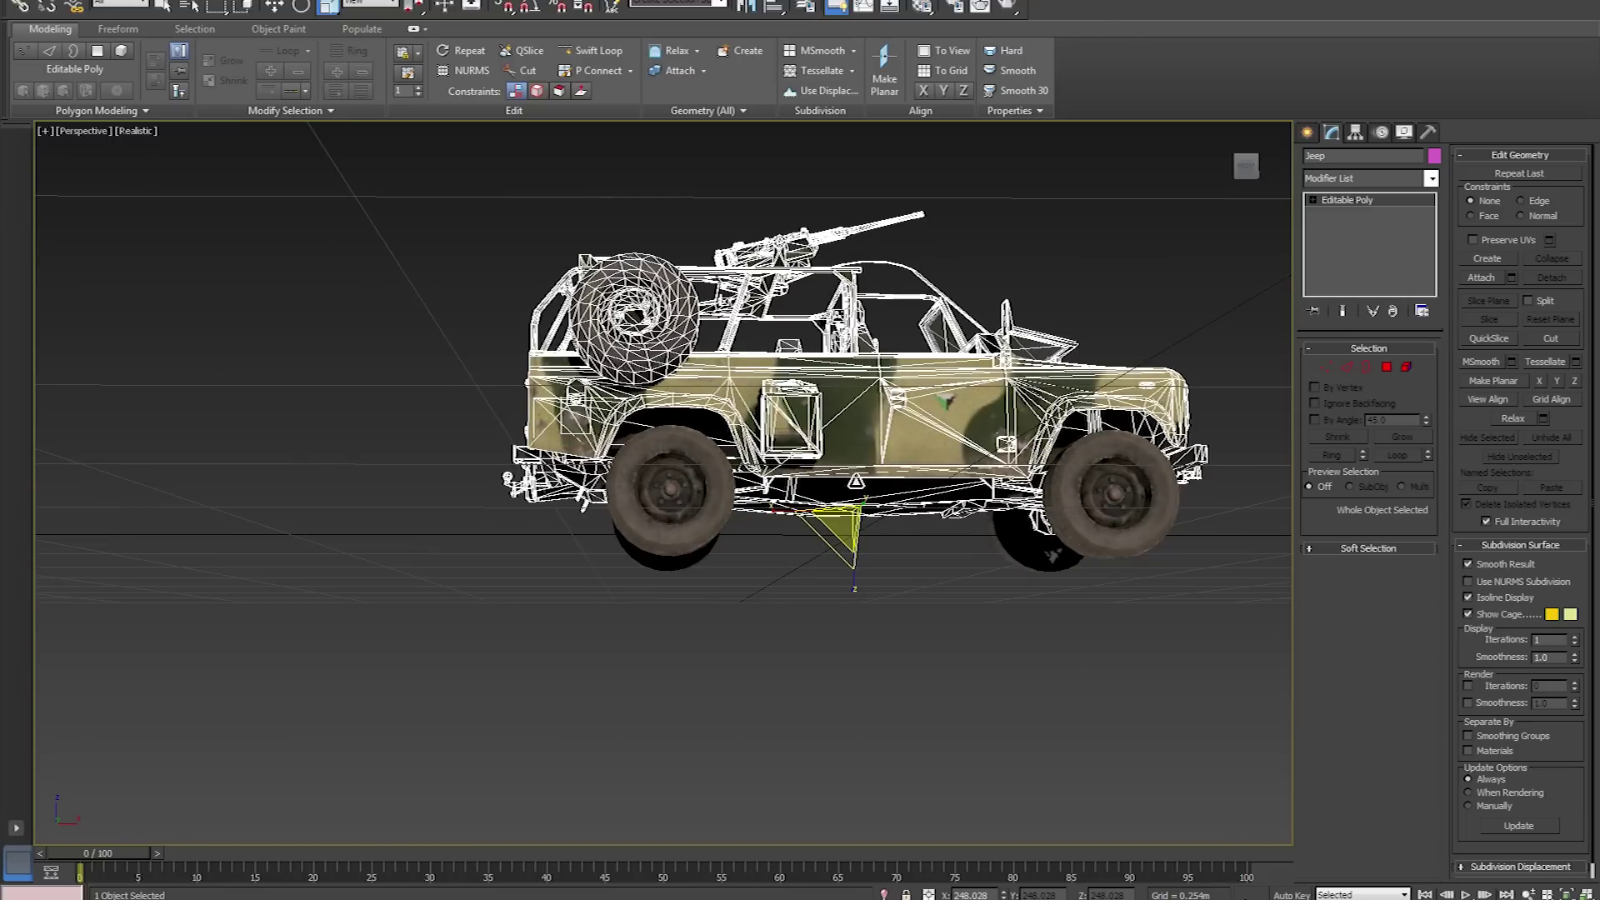
{"action": "key", "text": "ctrl+x"}
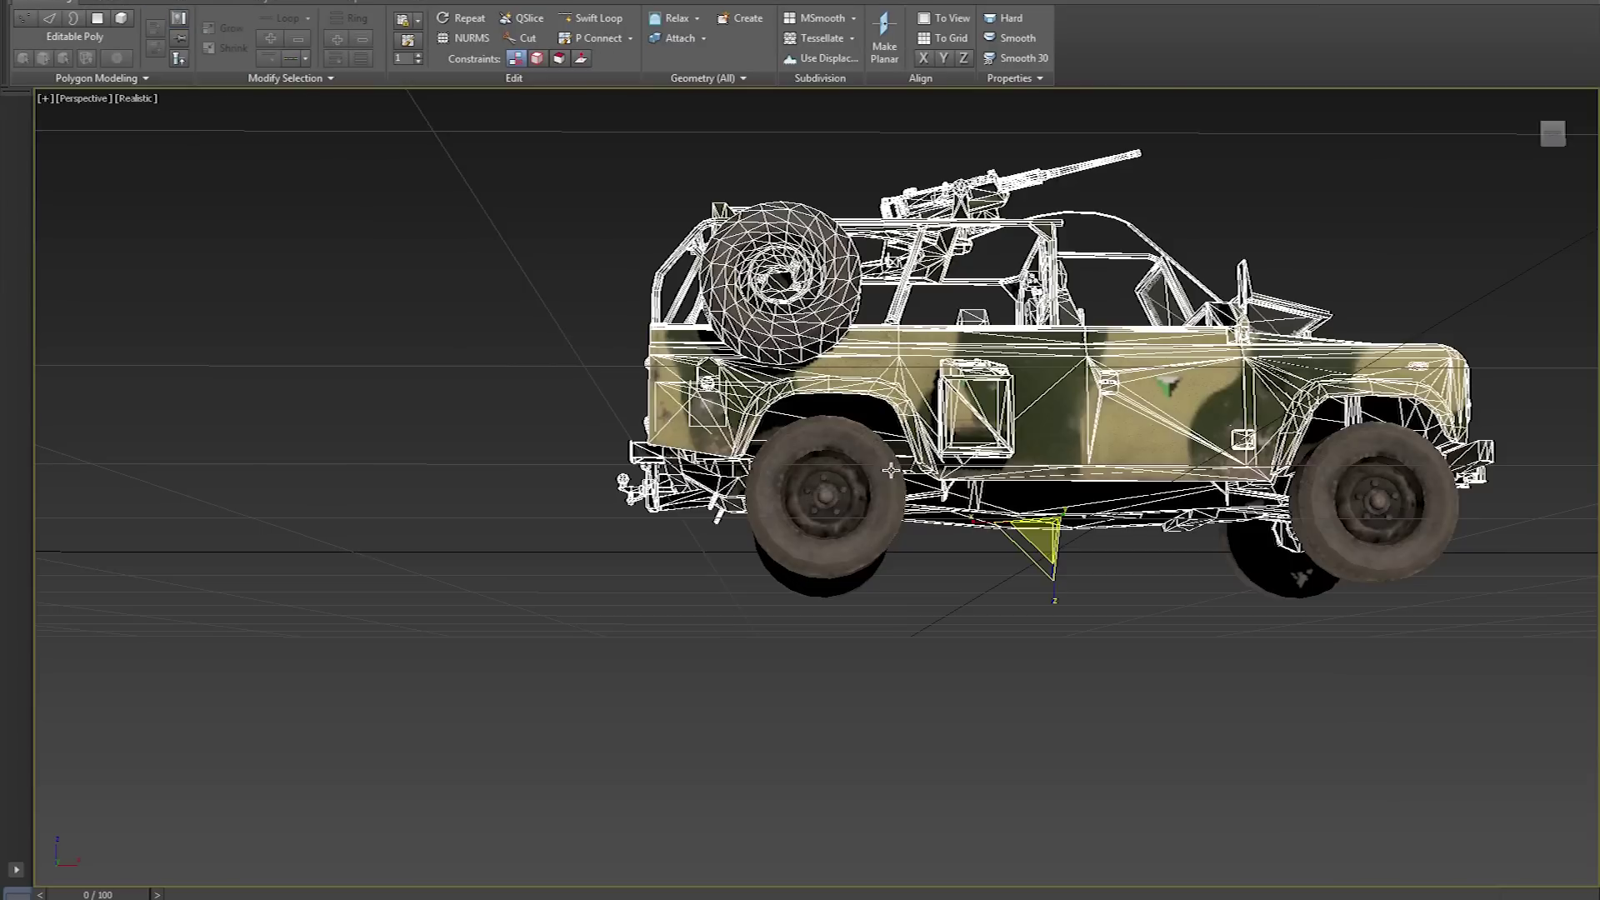
{"action": "key", "text": "ctrl+x"}
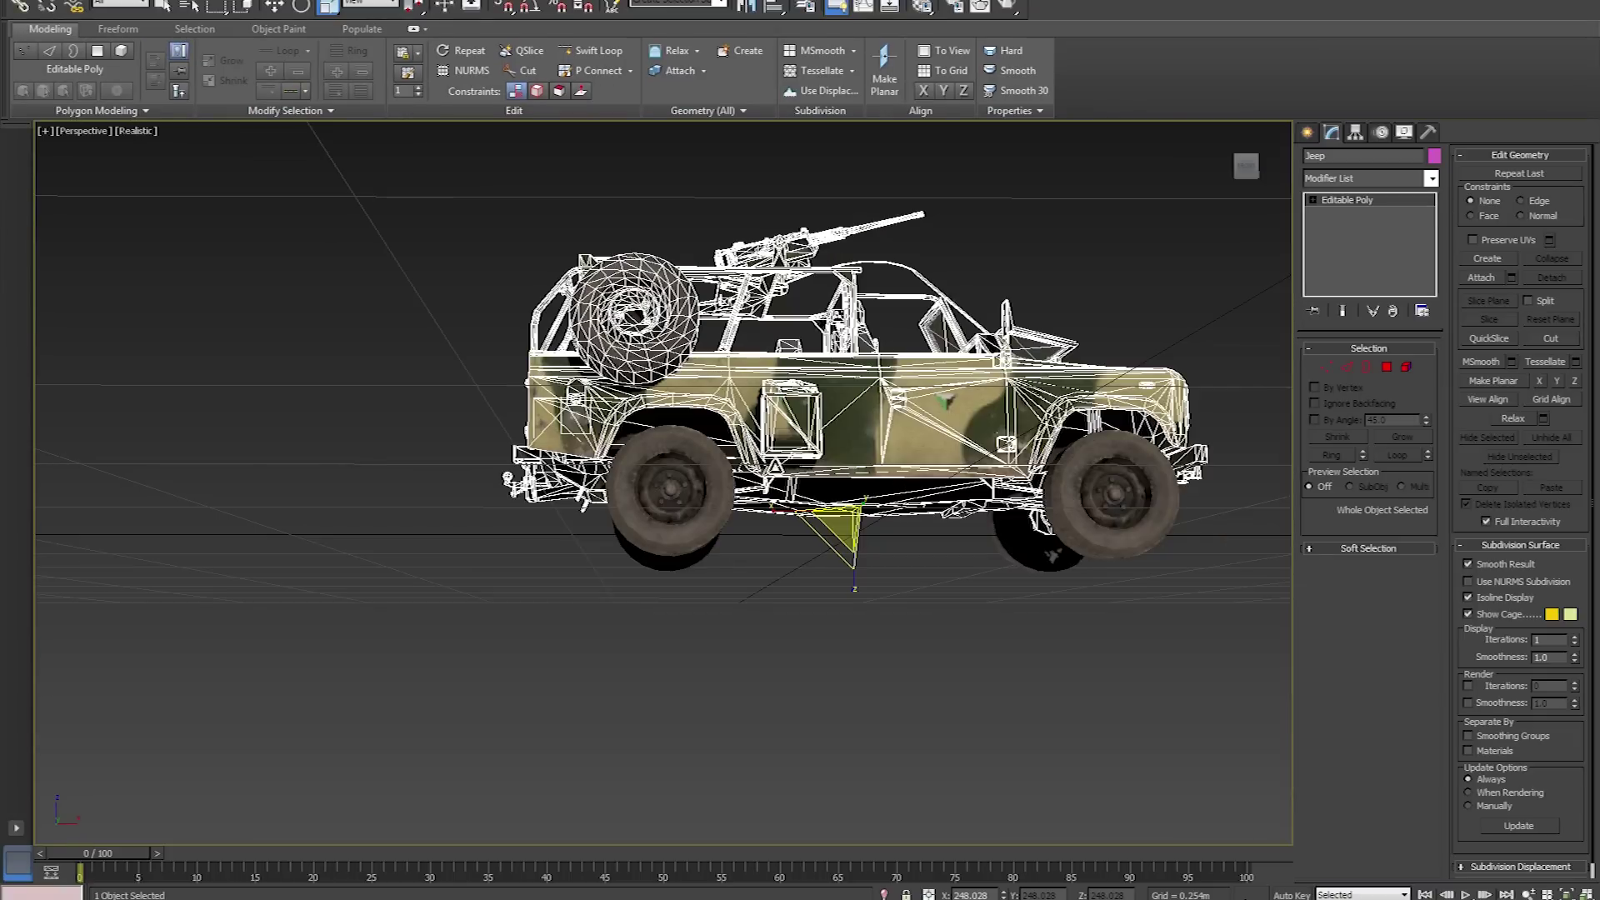
{"action": "key", "text": "ctrl+z"}
{"action": "middle_click_drag", "start_coordinate": [1075, 392], "coordinate": [1018, 475], "text": "alt"}
{"action": "left_click", "coordinate": [1075, 487]}
Select the jeep body and all four wheels and start exporting only the selected objects
{"action": "scroll", "coordinate": [898, 447], "scroll_direction": "up", "scroll_amount": 3}
{"action": "scroll", "coordinate": [897, 447], "scroll_direction": "up", "scroll_amount": 3}
{"action": "middle_click_drag", "start_coordinate": [897, 447], "coordinate": [1143, 475]}
{"action": "middle_click_drag", "start_coordinate": [476, 256], "coordinate": [520, 250]}
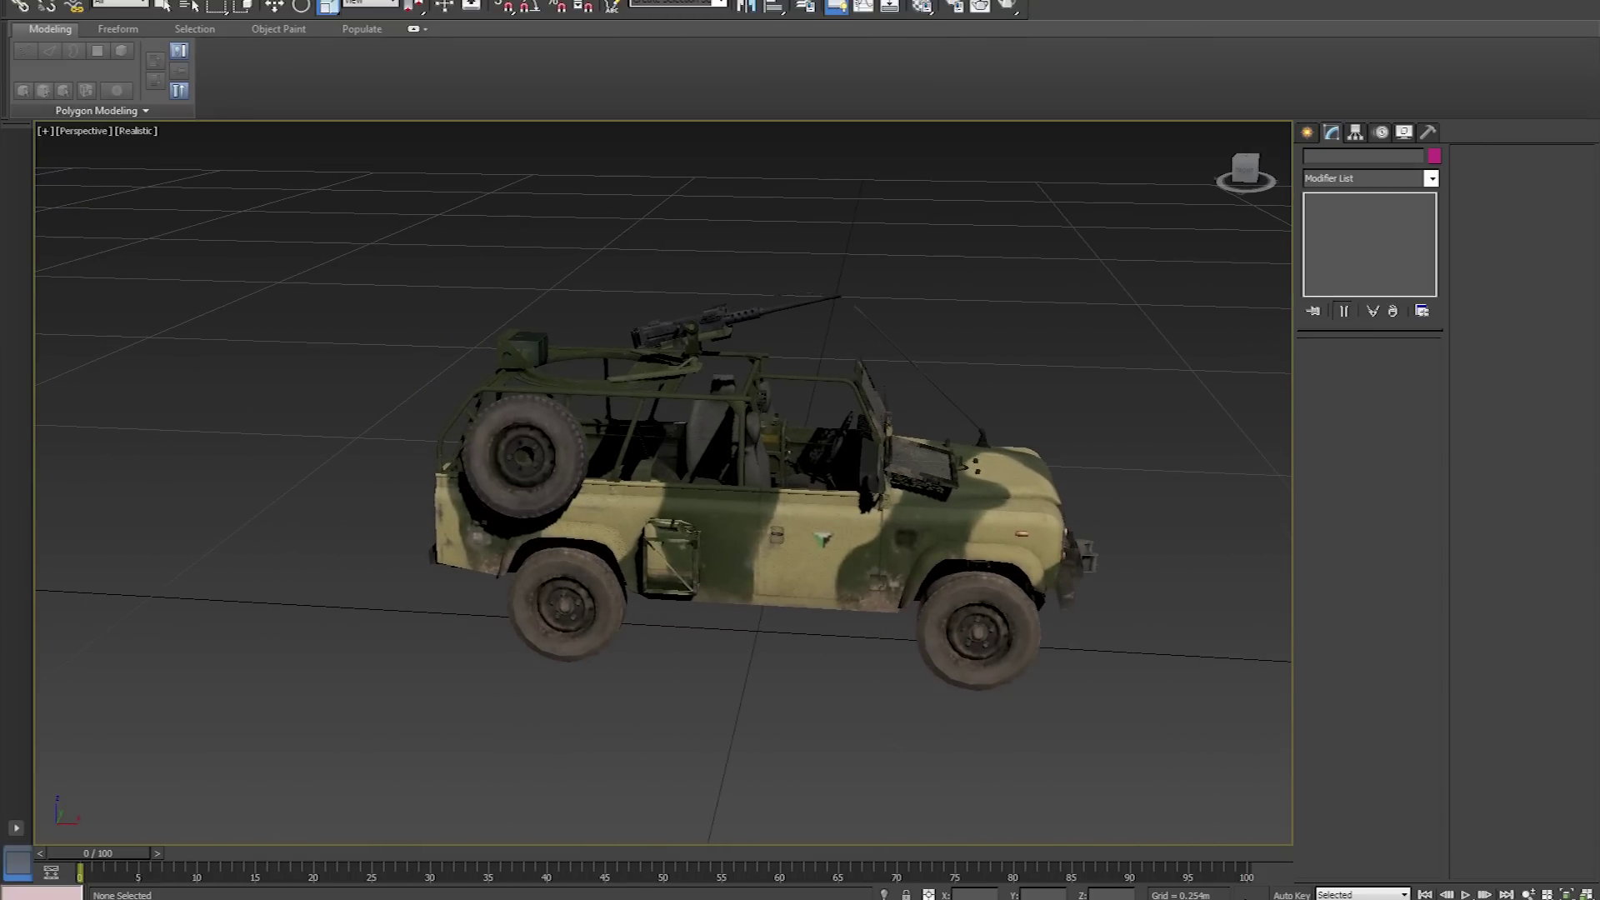
{"action": "key", "text": "alt+f"}
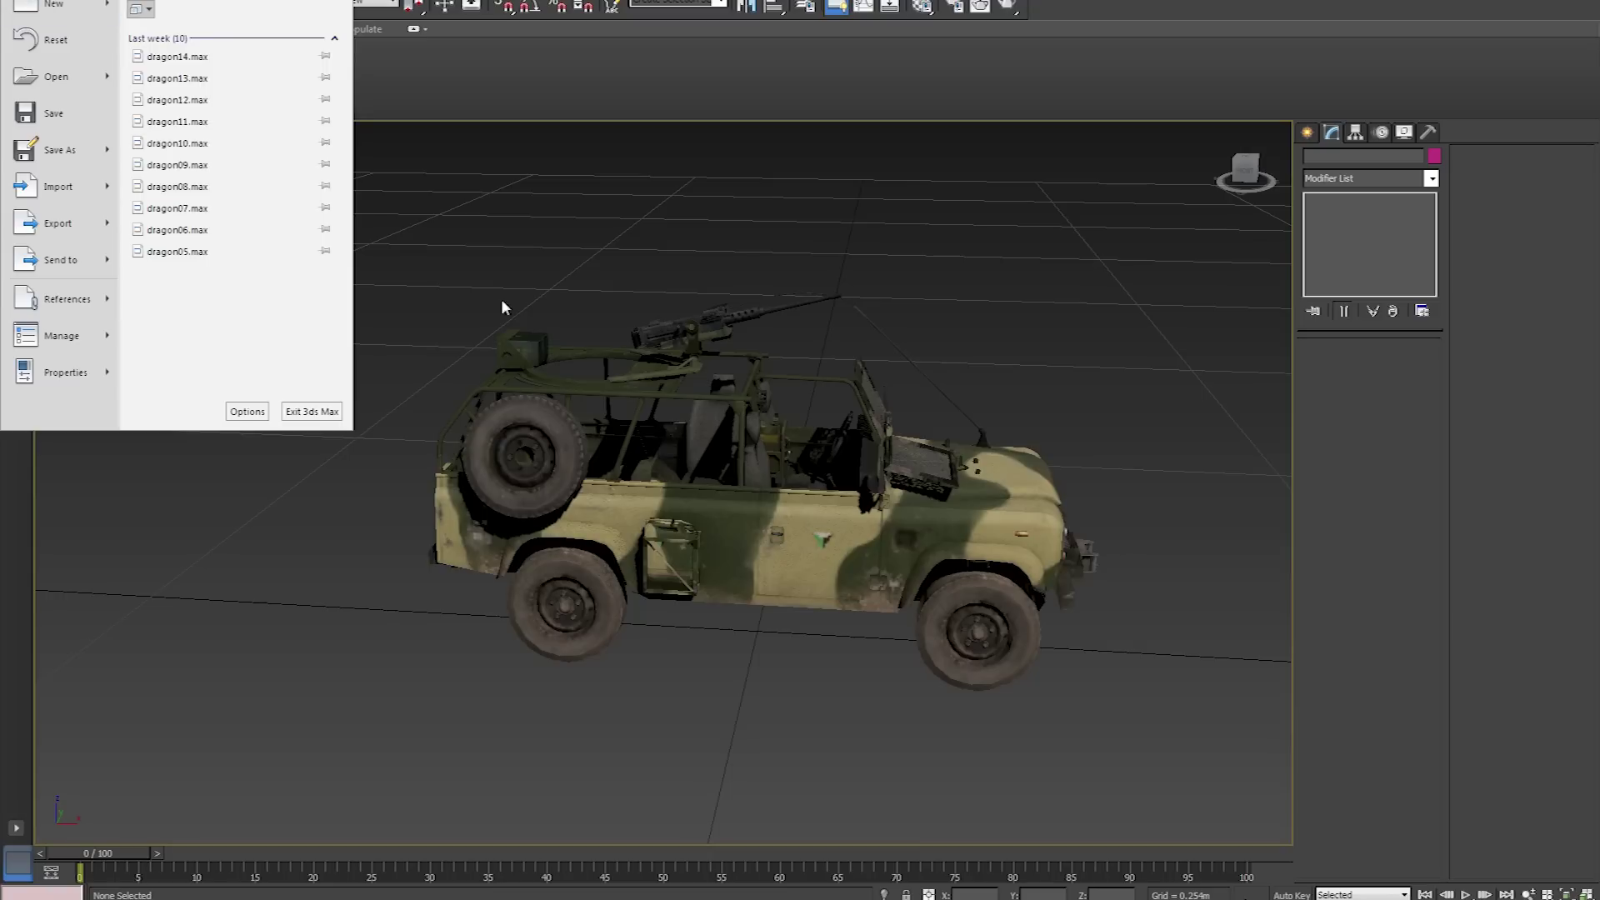
{"action": "left_click", "coordinate": [455, 254]}
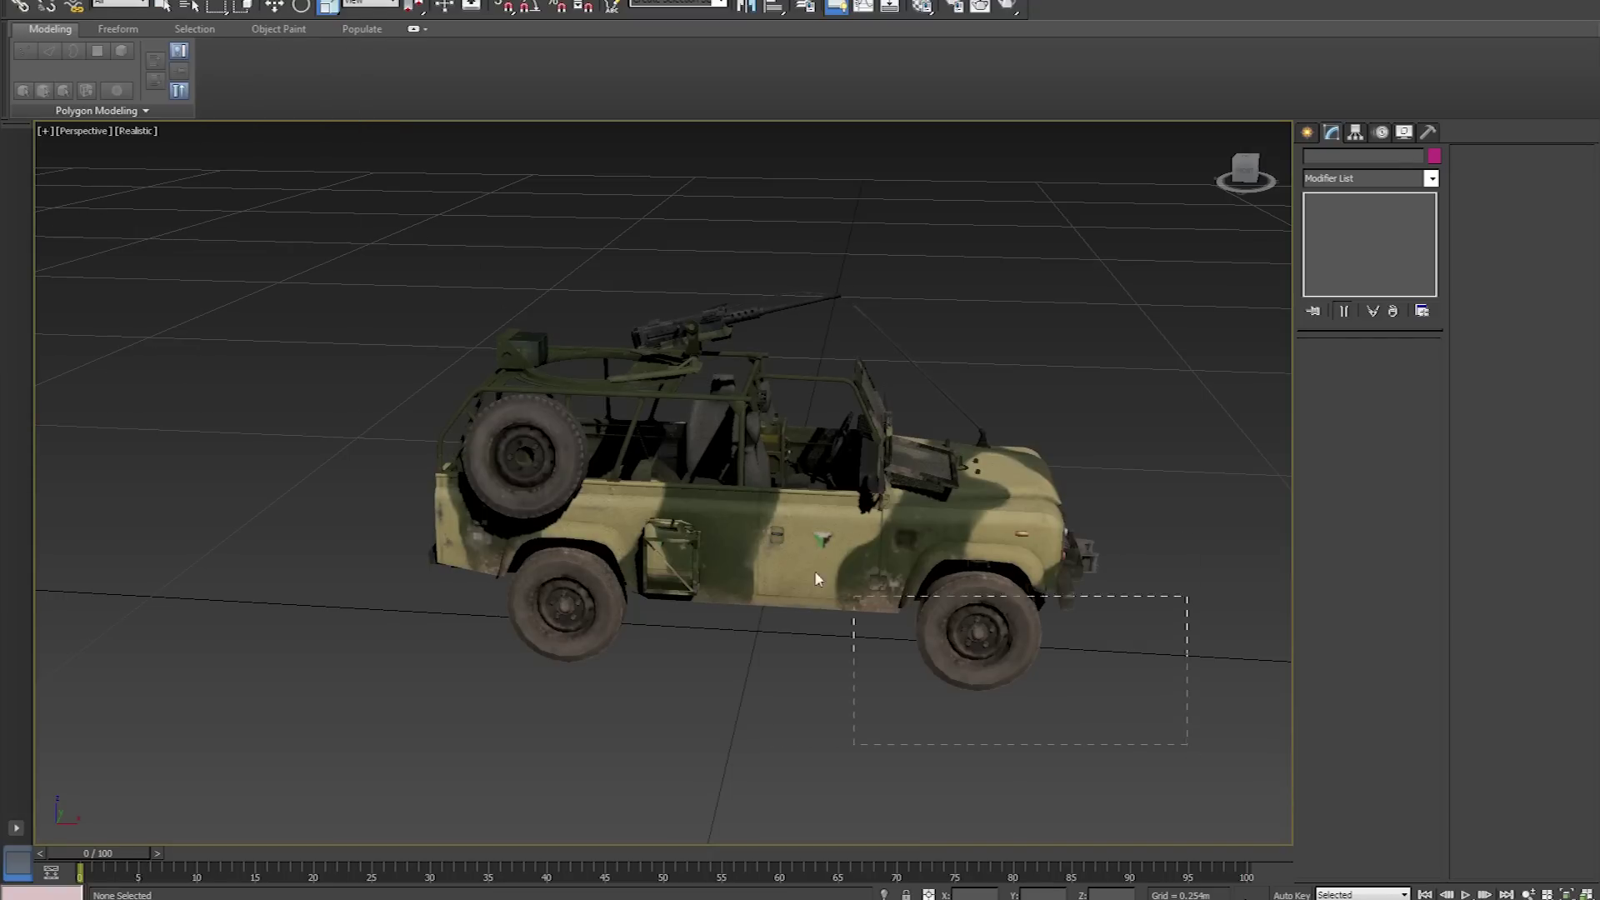
{"action": "left_click_drag", "start_coordinate": [358, 260], "coordinate": [378, 269]}
{"action": "key", "text": "alt+f"}
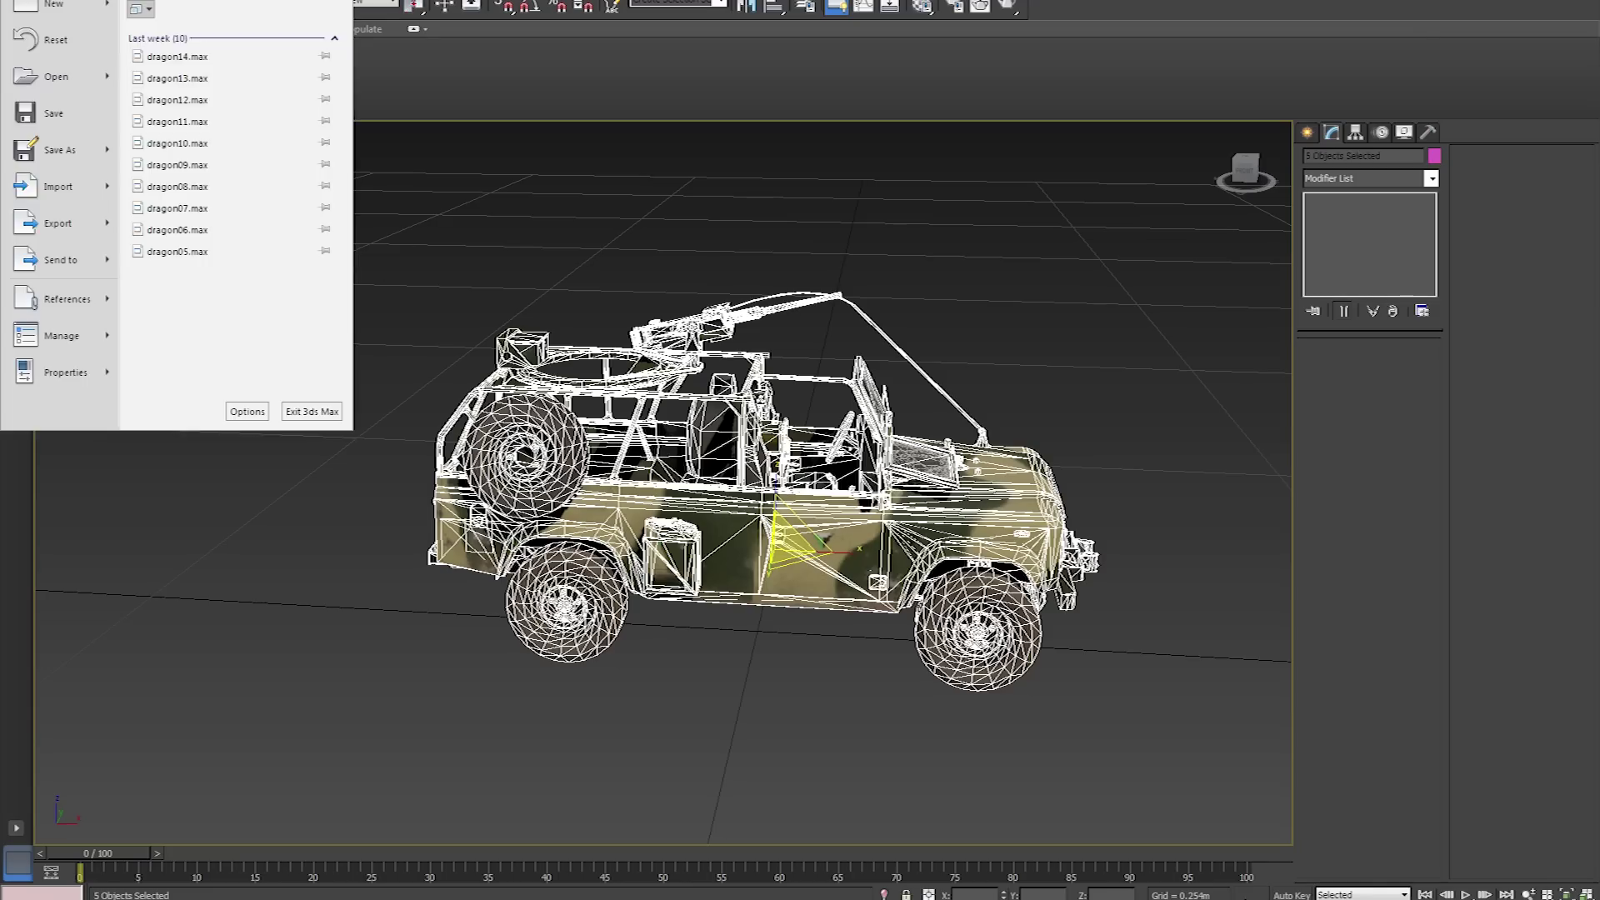
{"action": "mouse_move", "coordinate": [52, 226]}
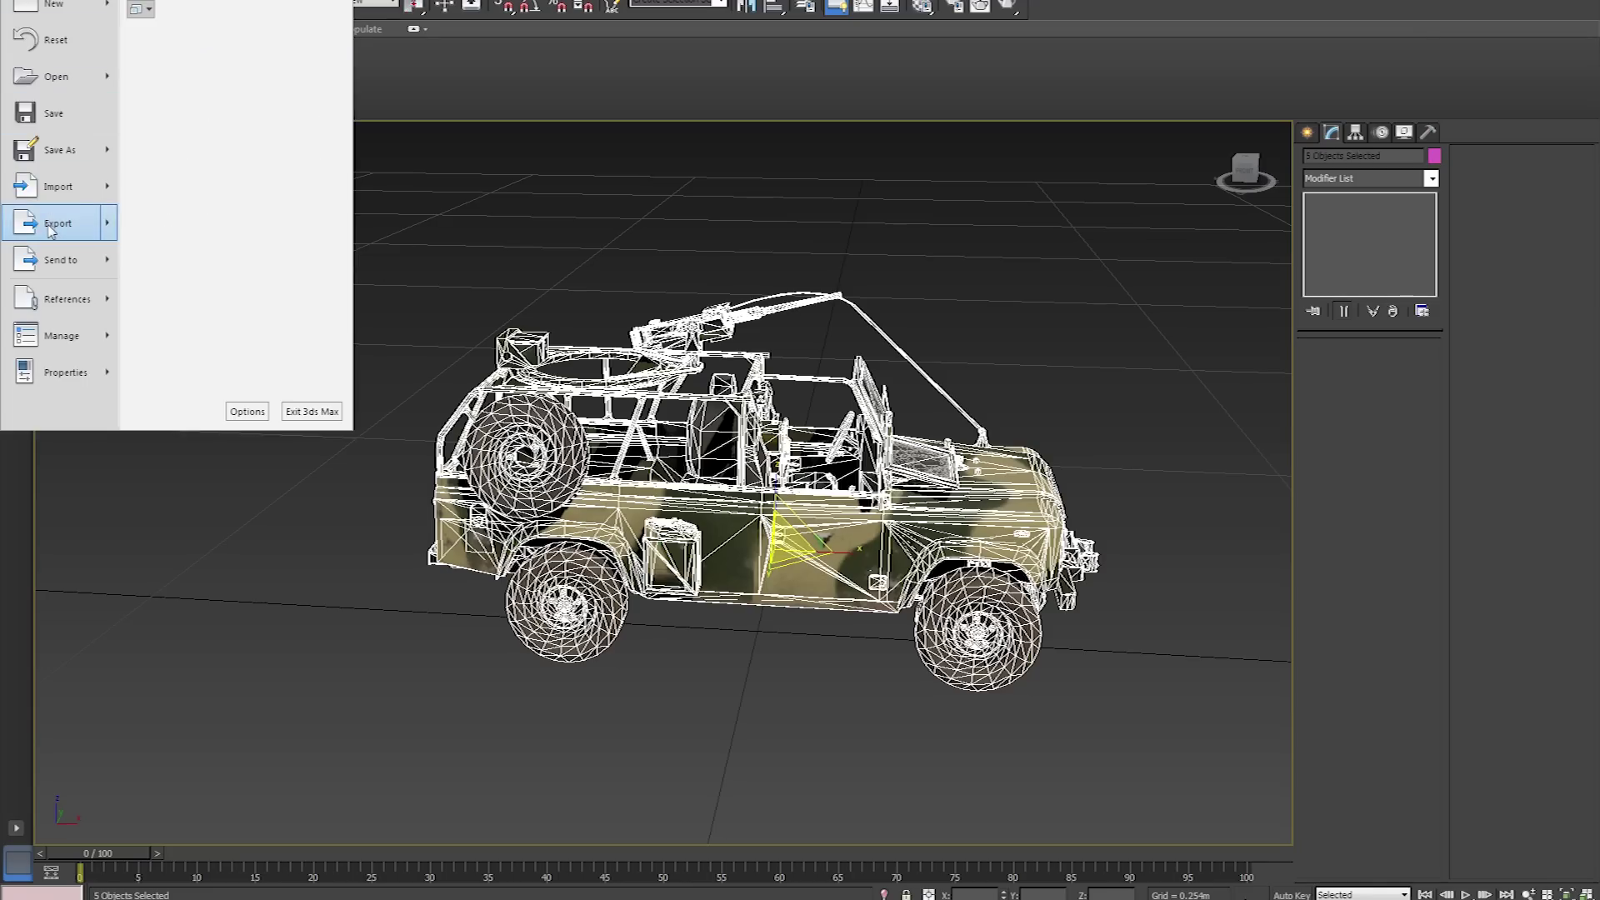
{"action": "left_click", "coordinate": [195, 96]}
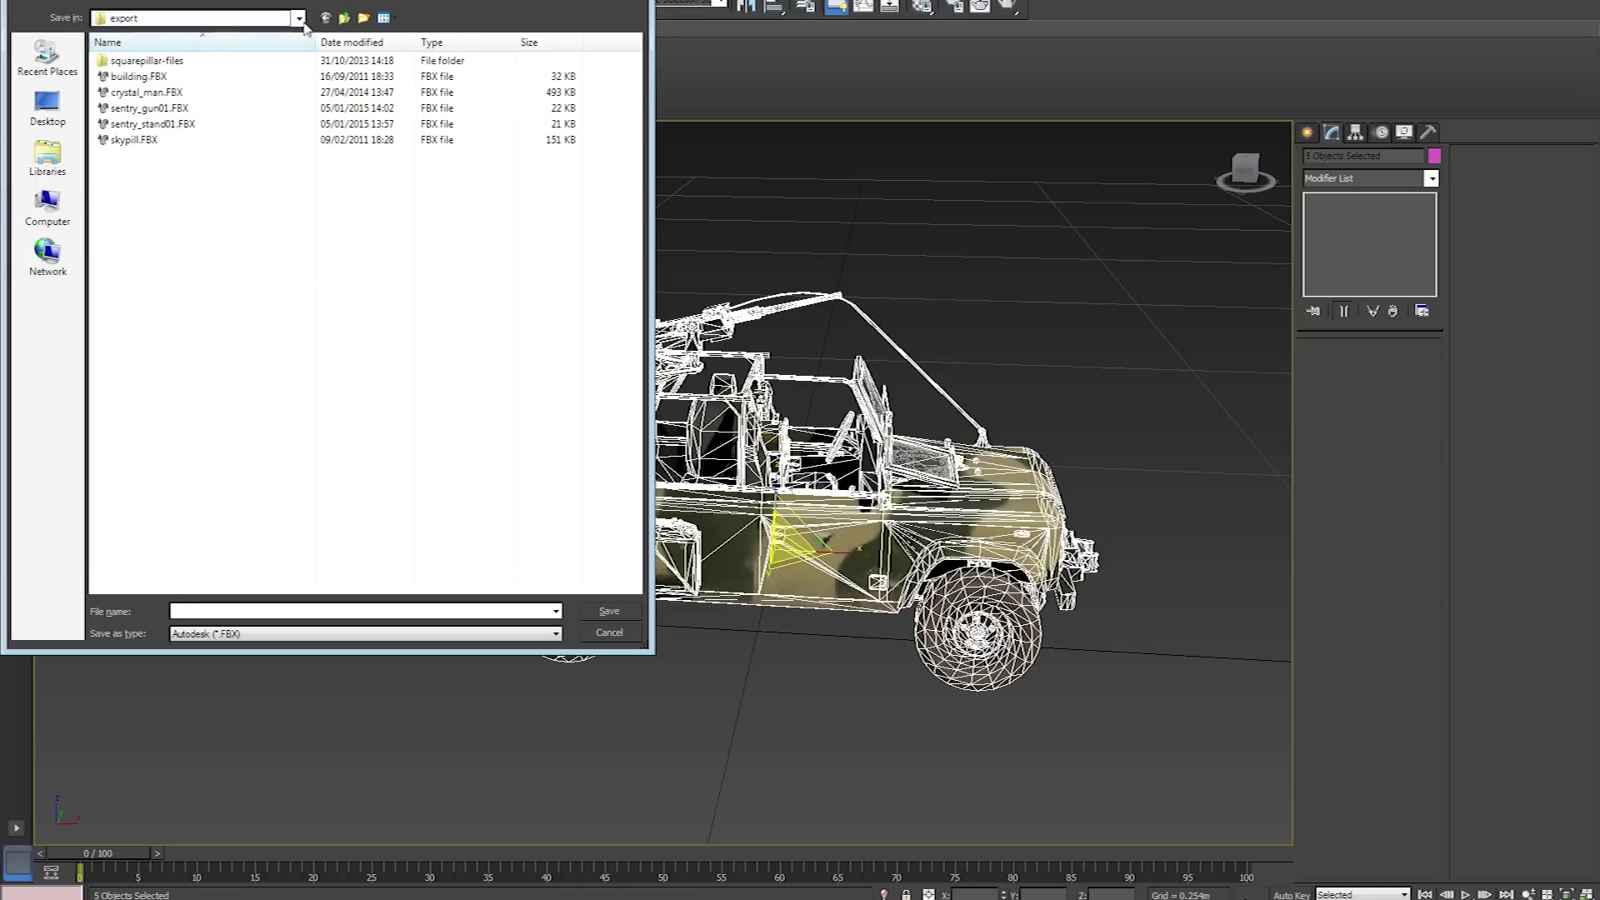
Create a folder named Jeep inside SourceArt and save the FBX export in it as jeep_size_test
{"action": "left_click", "coordinate": [298, 18]}
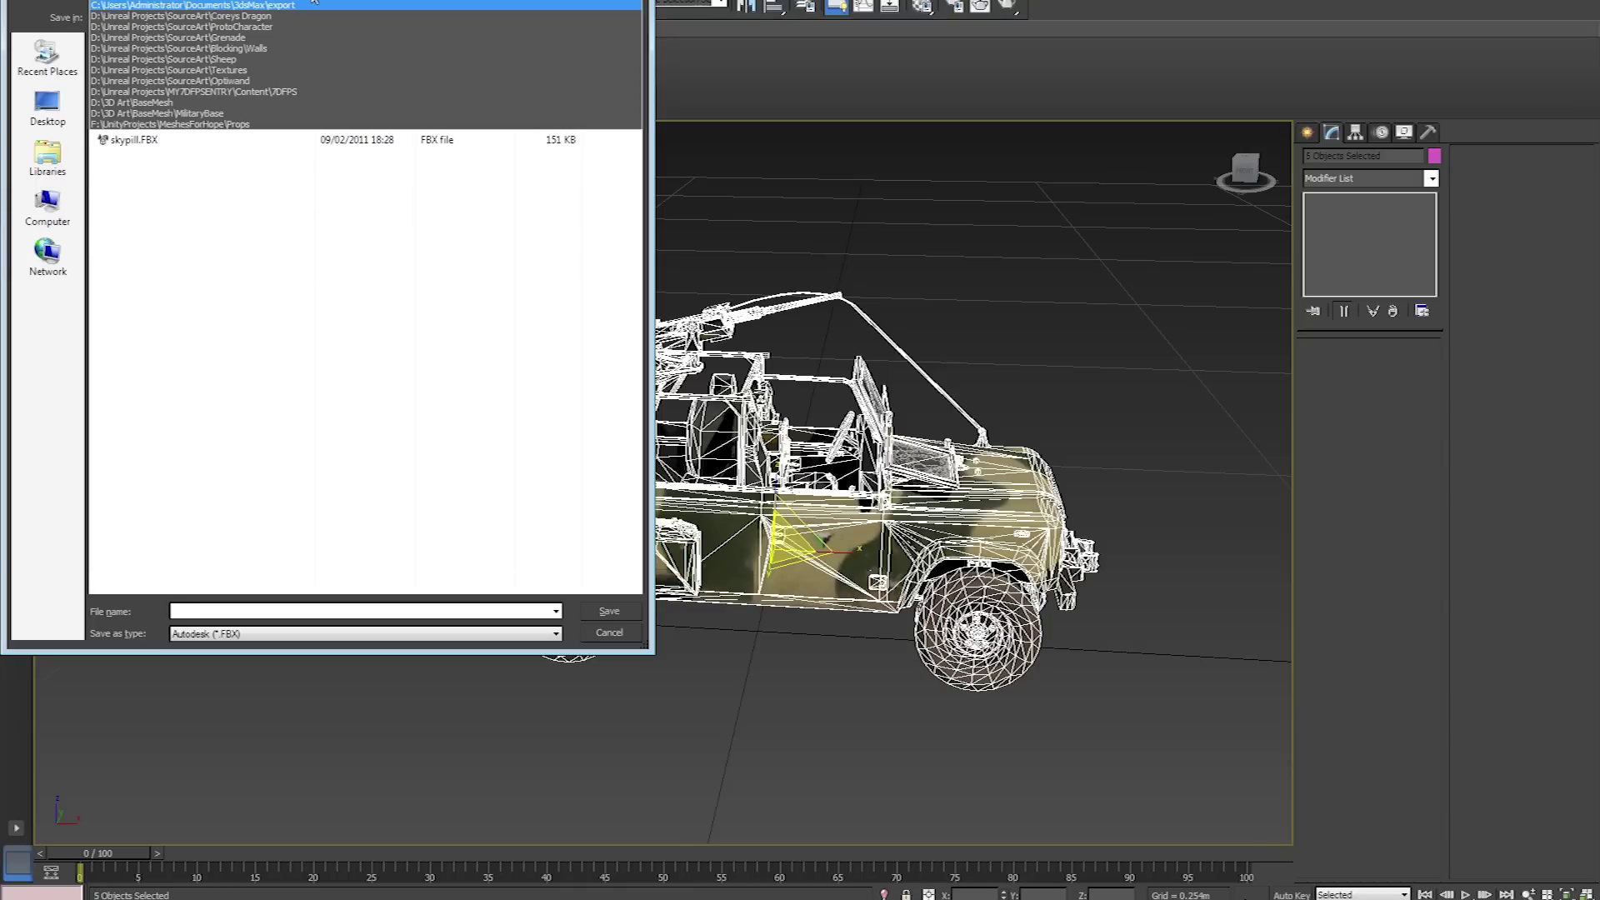
{"action": "left_click", "coordinate": [253, 18]}
{"action": "left_click", "coordinate": [345, 19]}
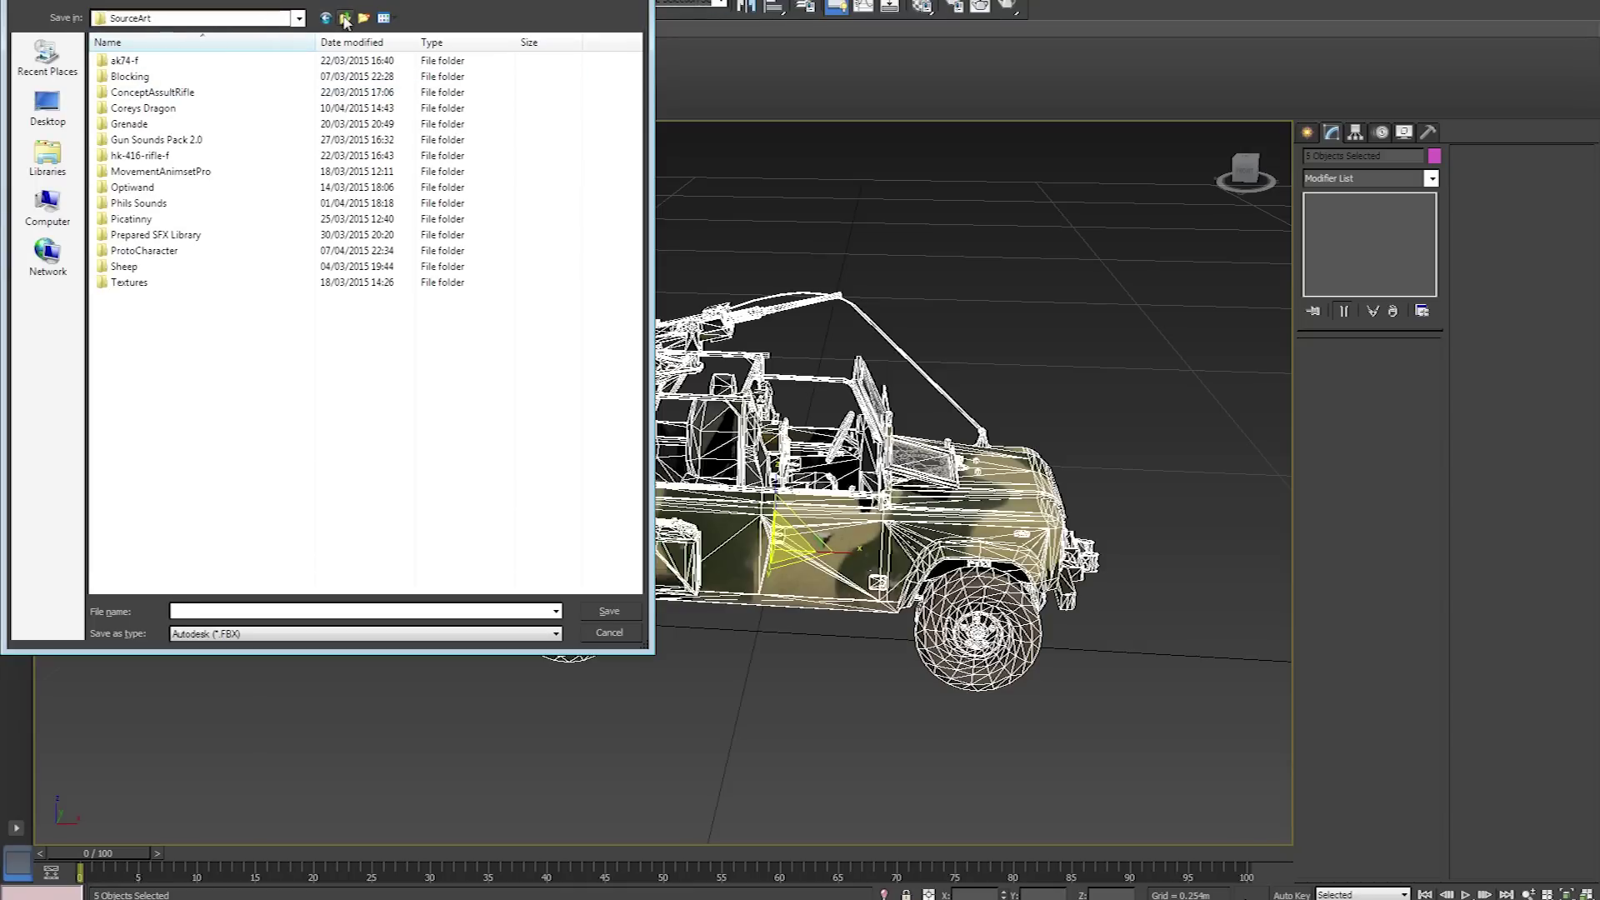
{"action": "right_click", "coordinate": [152, 382]}
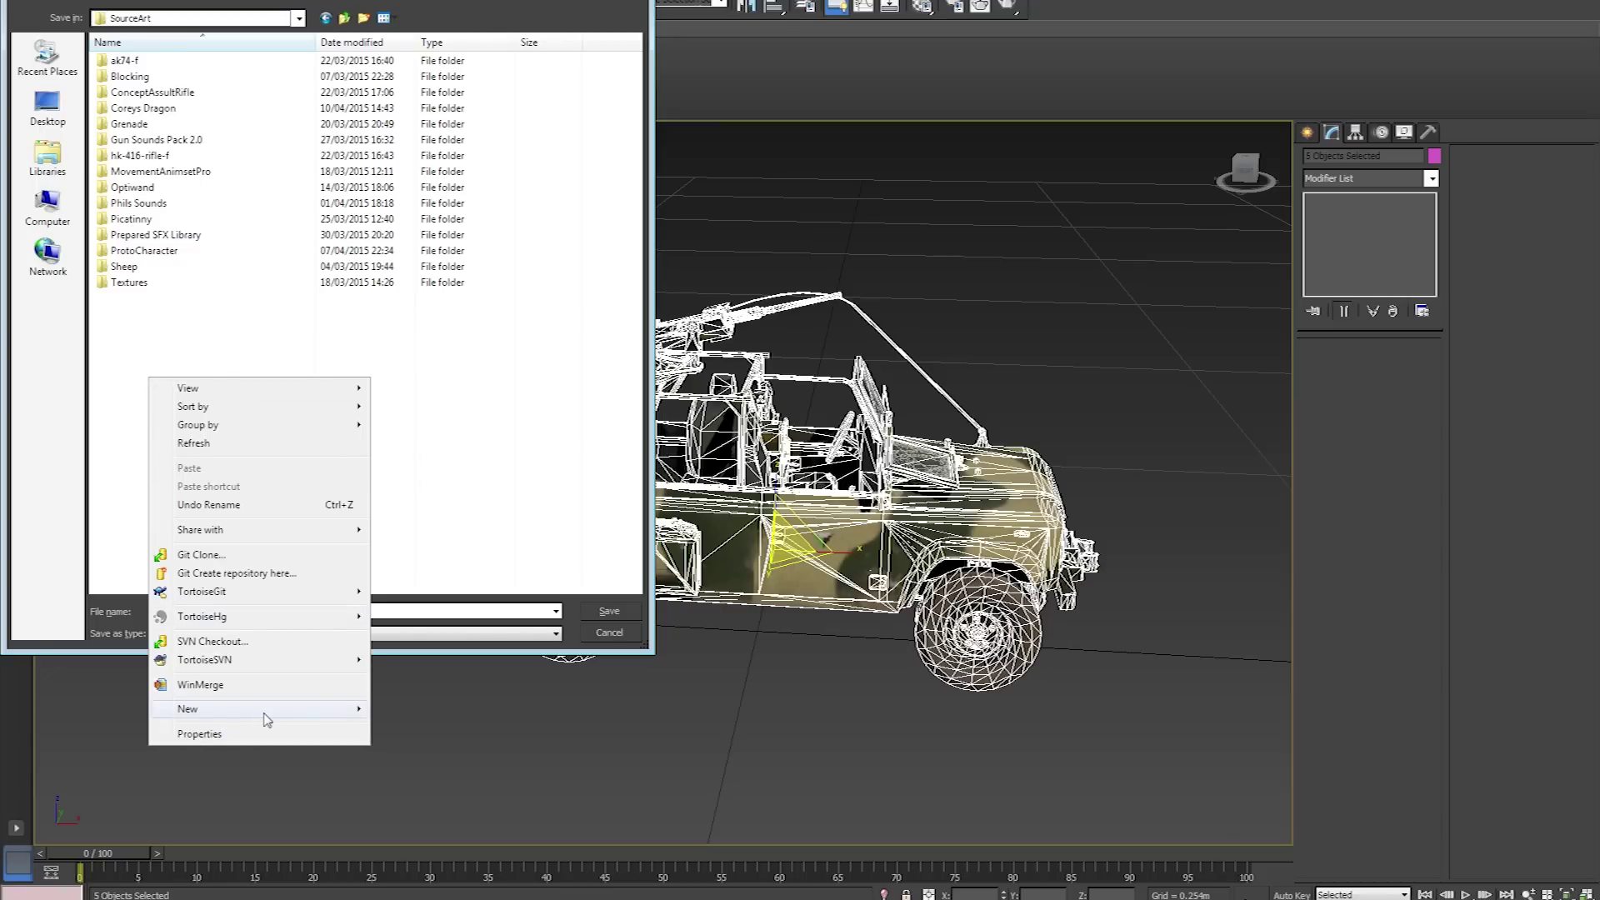
{"action": "mouse_move", "coordinate": [267, 720]}
{"action": "left_click", "coordinate": [444, 450]}
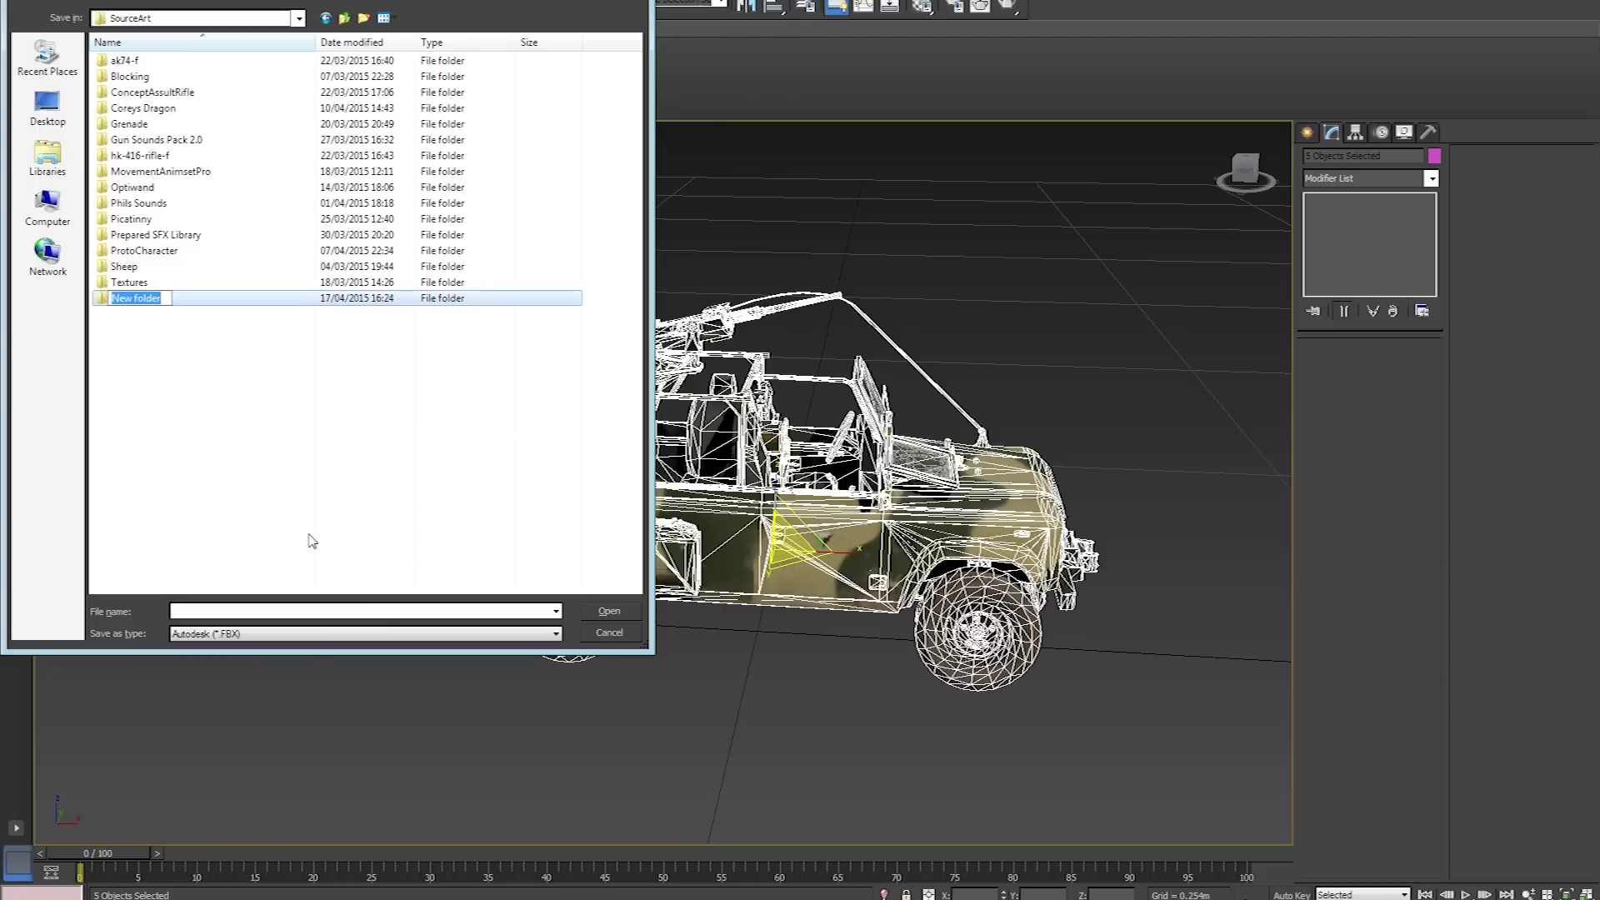
{"action": "type", "text": "Jeep"}
{"action": "key", "text": "Return"}
{"action": "key", "text": "Return"}
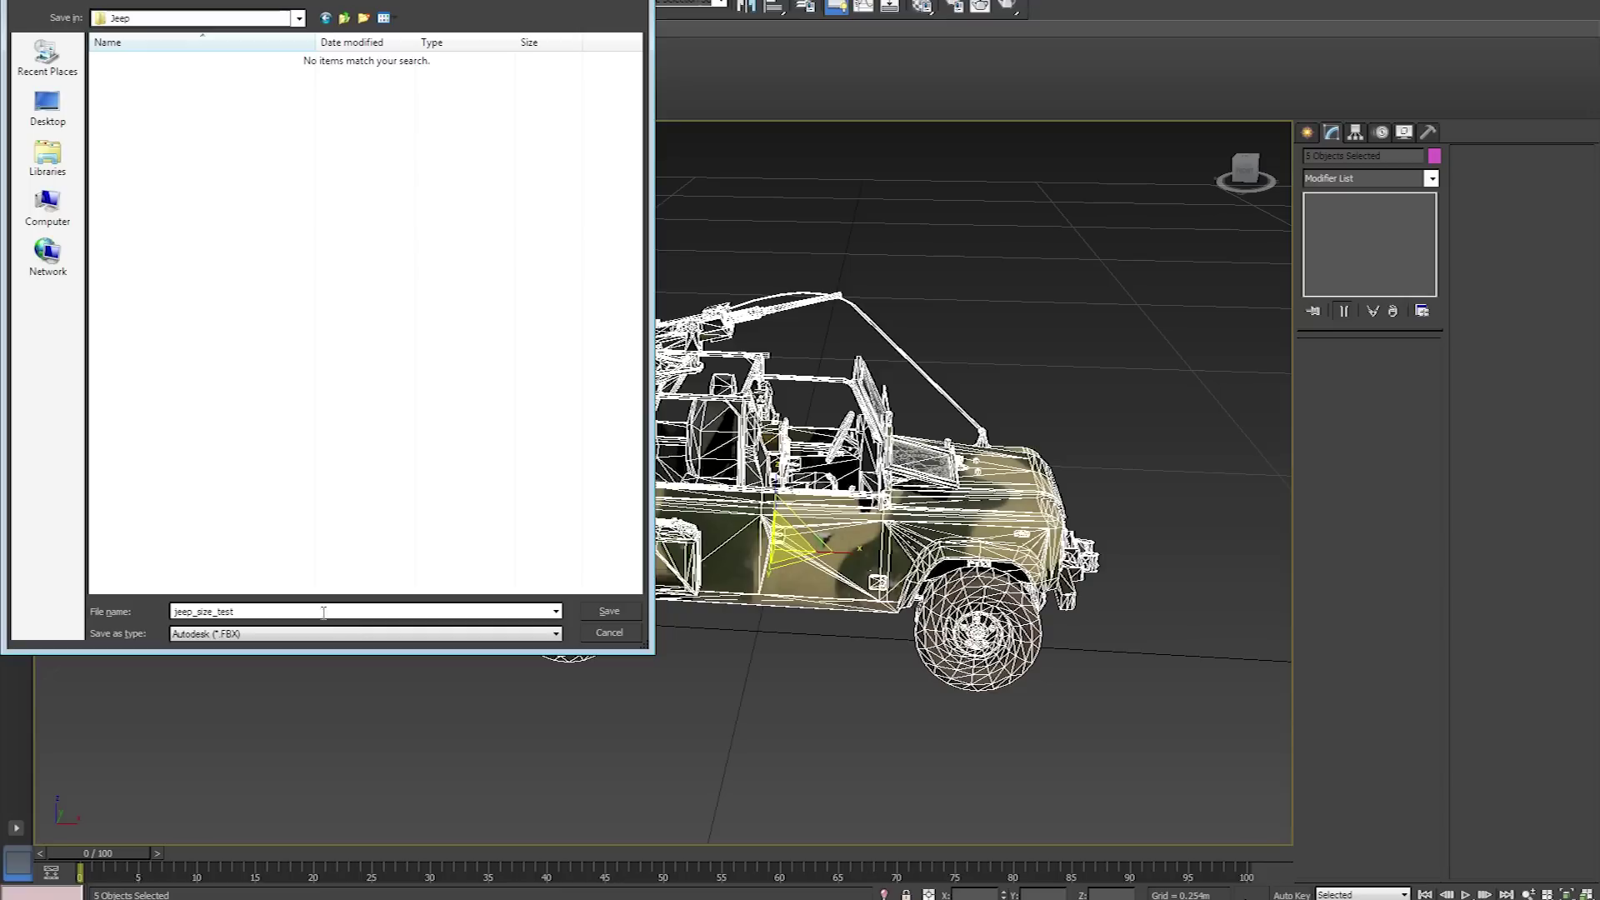
{"action": "left_click", "coordinate": [629, 613]}
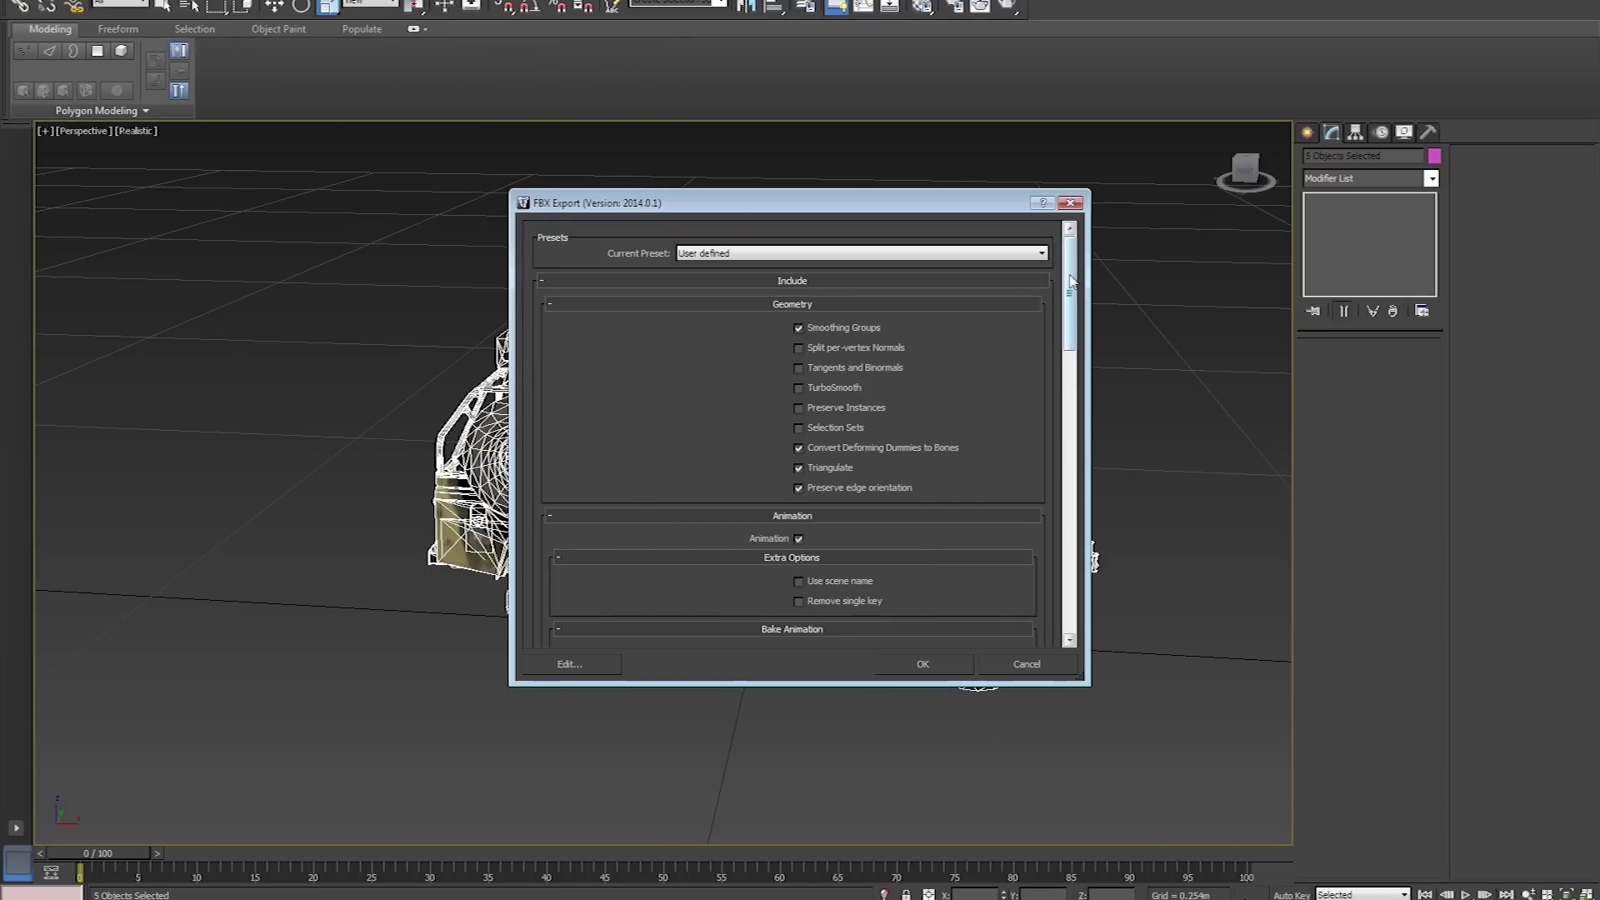
Turn off Convert Deforming Dummies to Bones, Animation and Preserve edge orientation in the FBX options and run the export
{"action": "left_click", "coordinate": [798, 449]}
{"action": "scroll", "coordinate": [1059, 395], "scroll_direction": "down", "scroll_amount": 5}
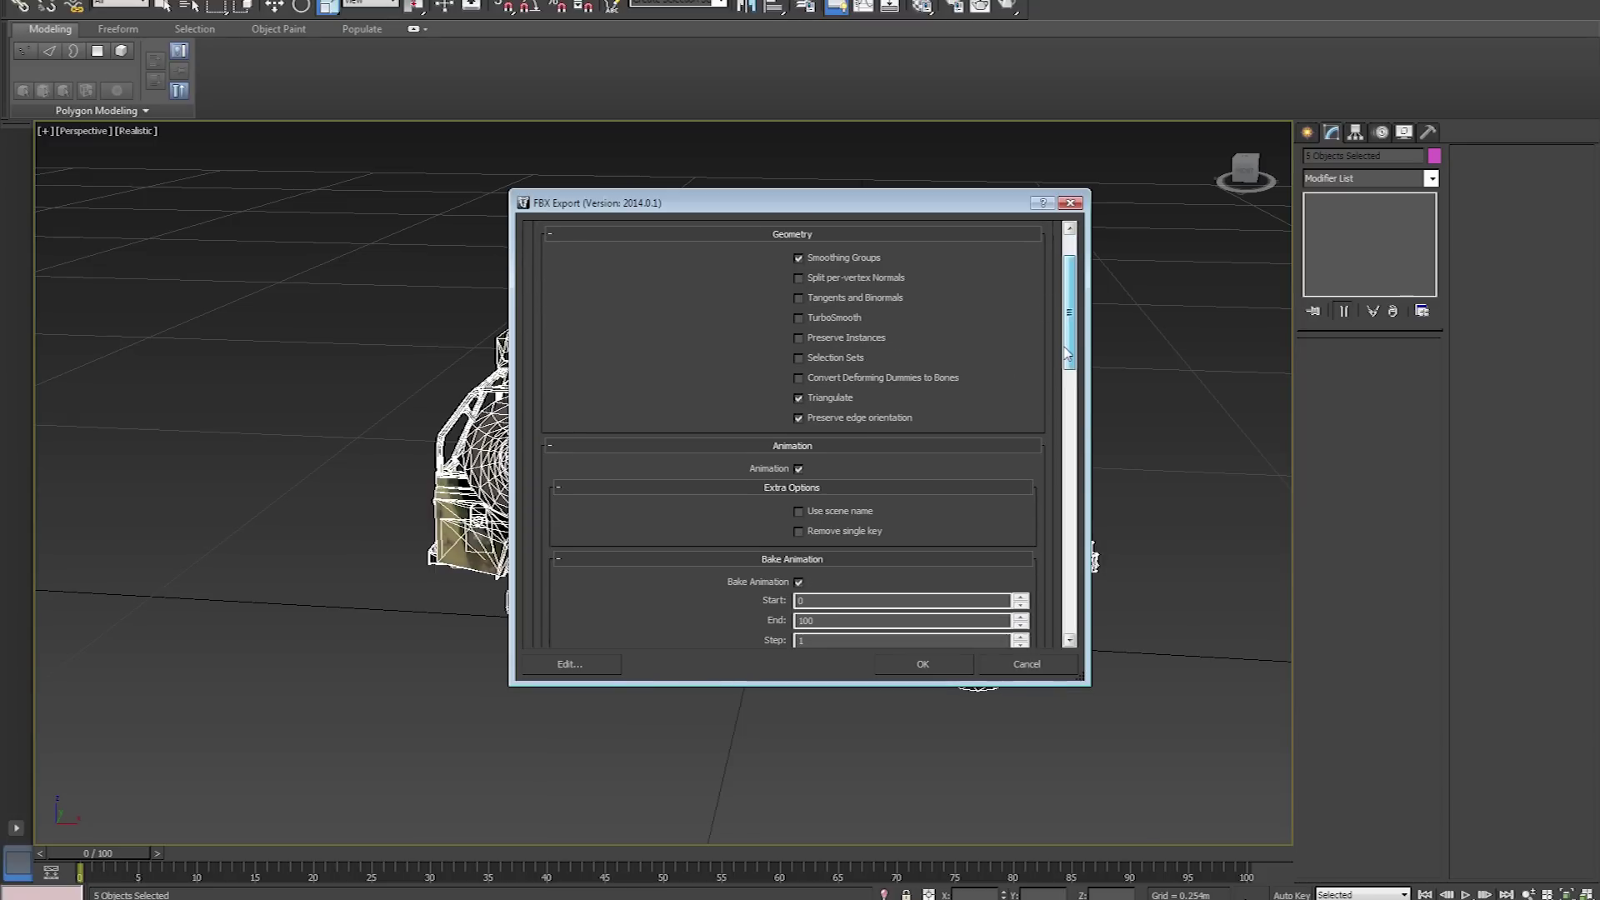
{"action": "scroll", "coordinate": [1061, 395], "scroll_direction": "up", "scroll_amount": 2}
{"action": "left_click", "coordinate": [798, 387]}
{"action": "scroll", "coordinate": [954, 392], "scroll_direction": "up", "scroll_amount": 3}
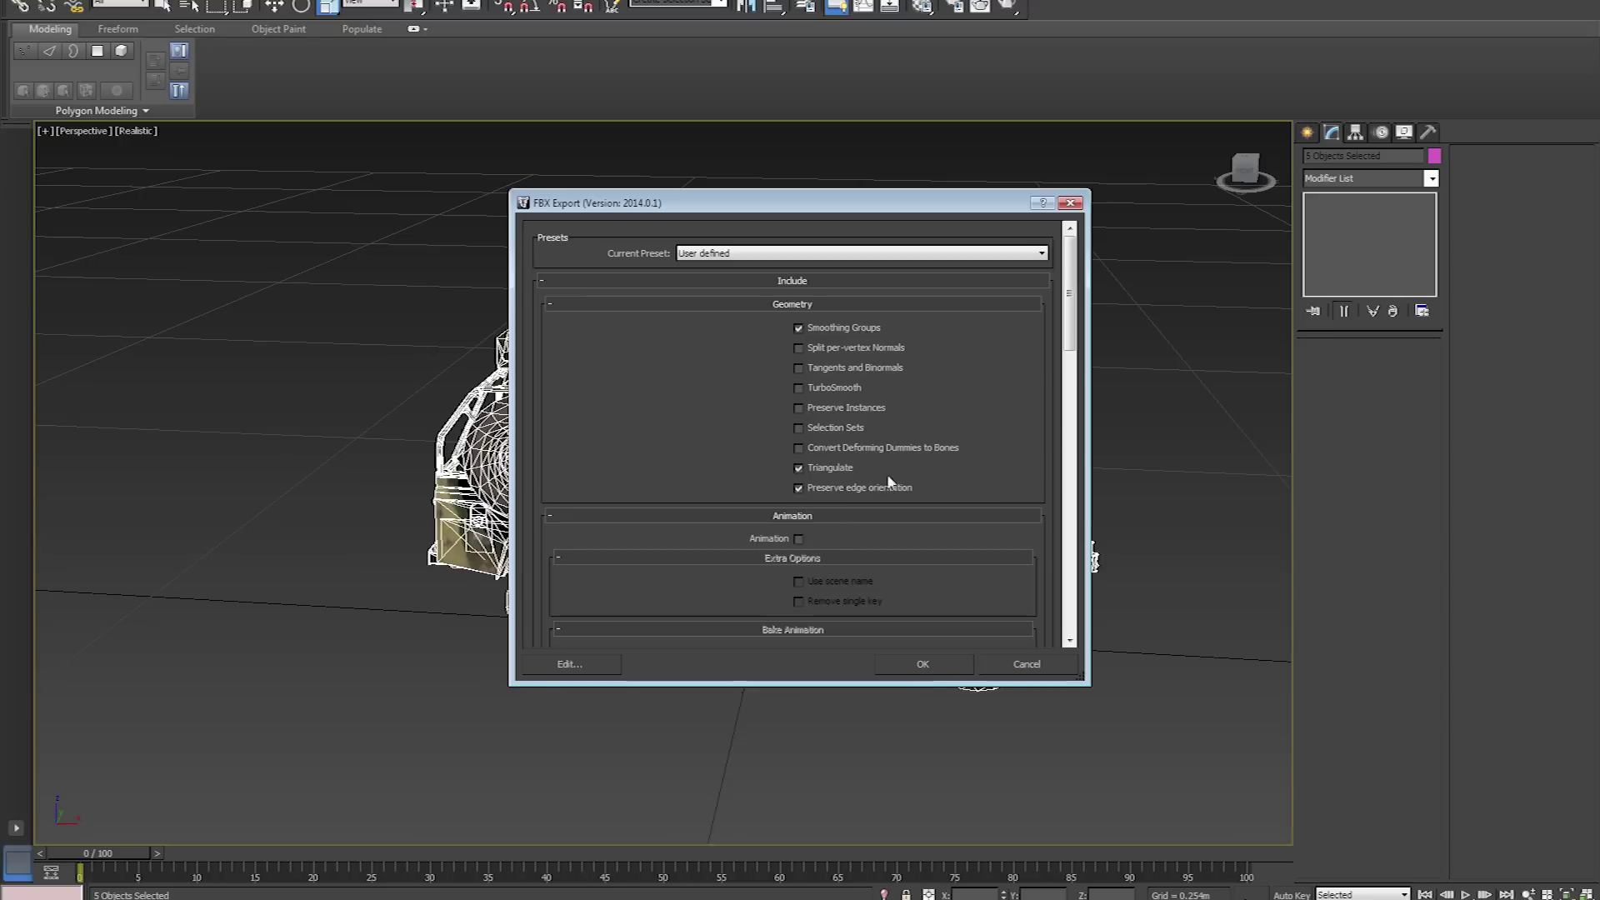
{"action": "left_click", "coordinate": [798, 488]}
{"action": "scroll", "coordinate": [1012, 503], "scroll_direction": "down", "scroll_amount": 15}
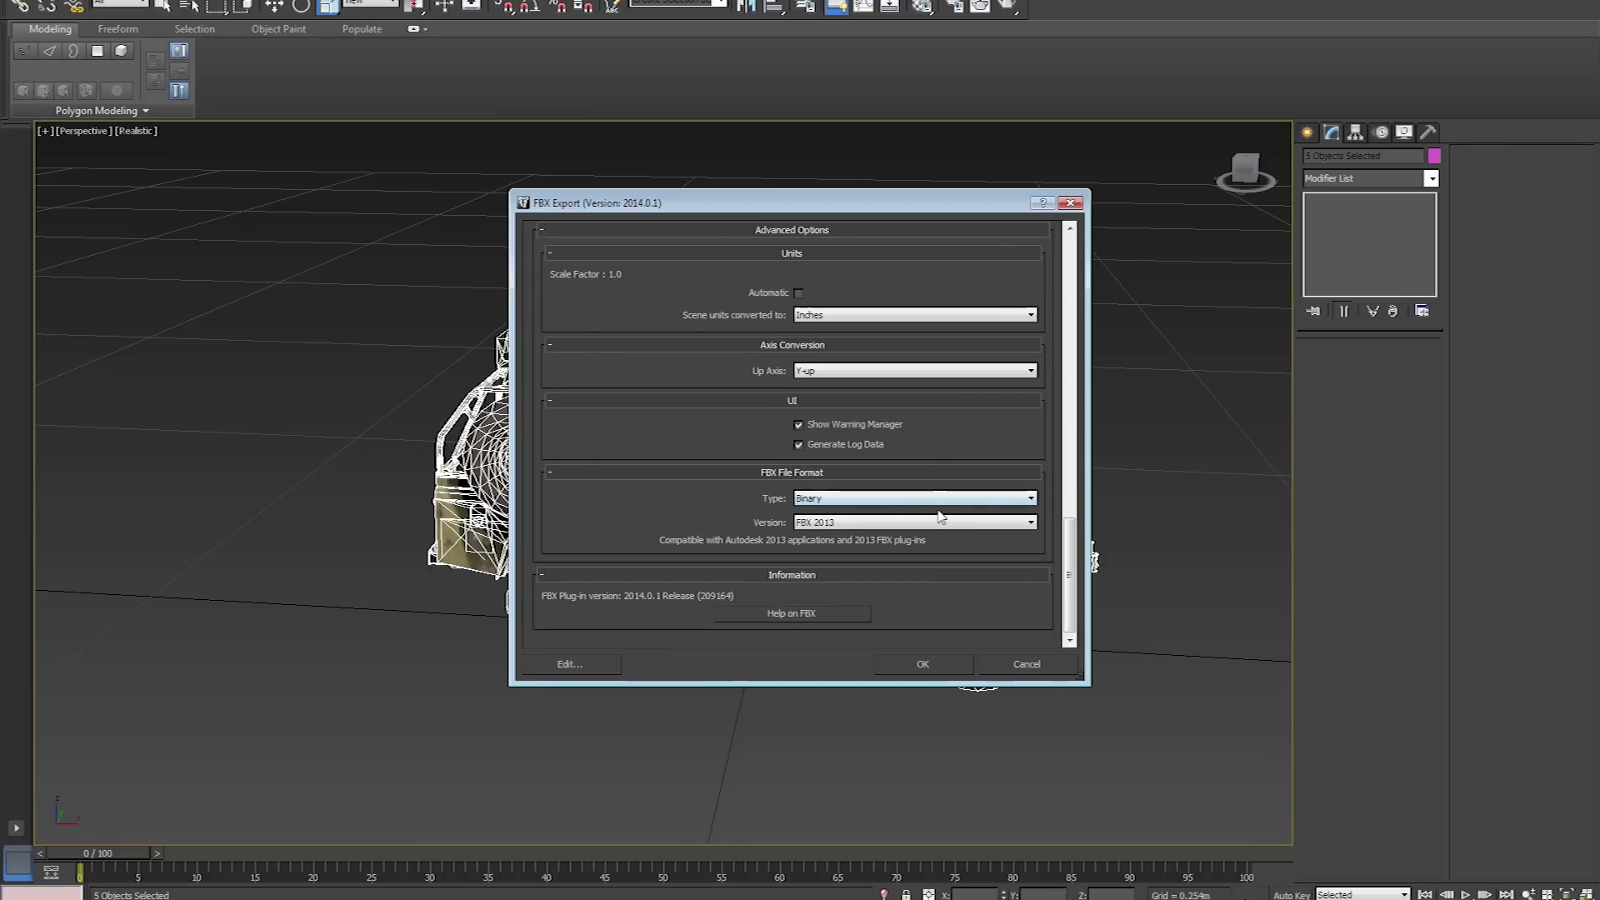
{"action": "left_click", "coordinate": [918, 662]}
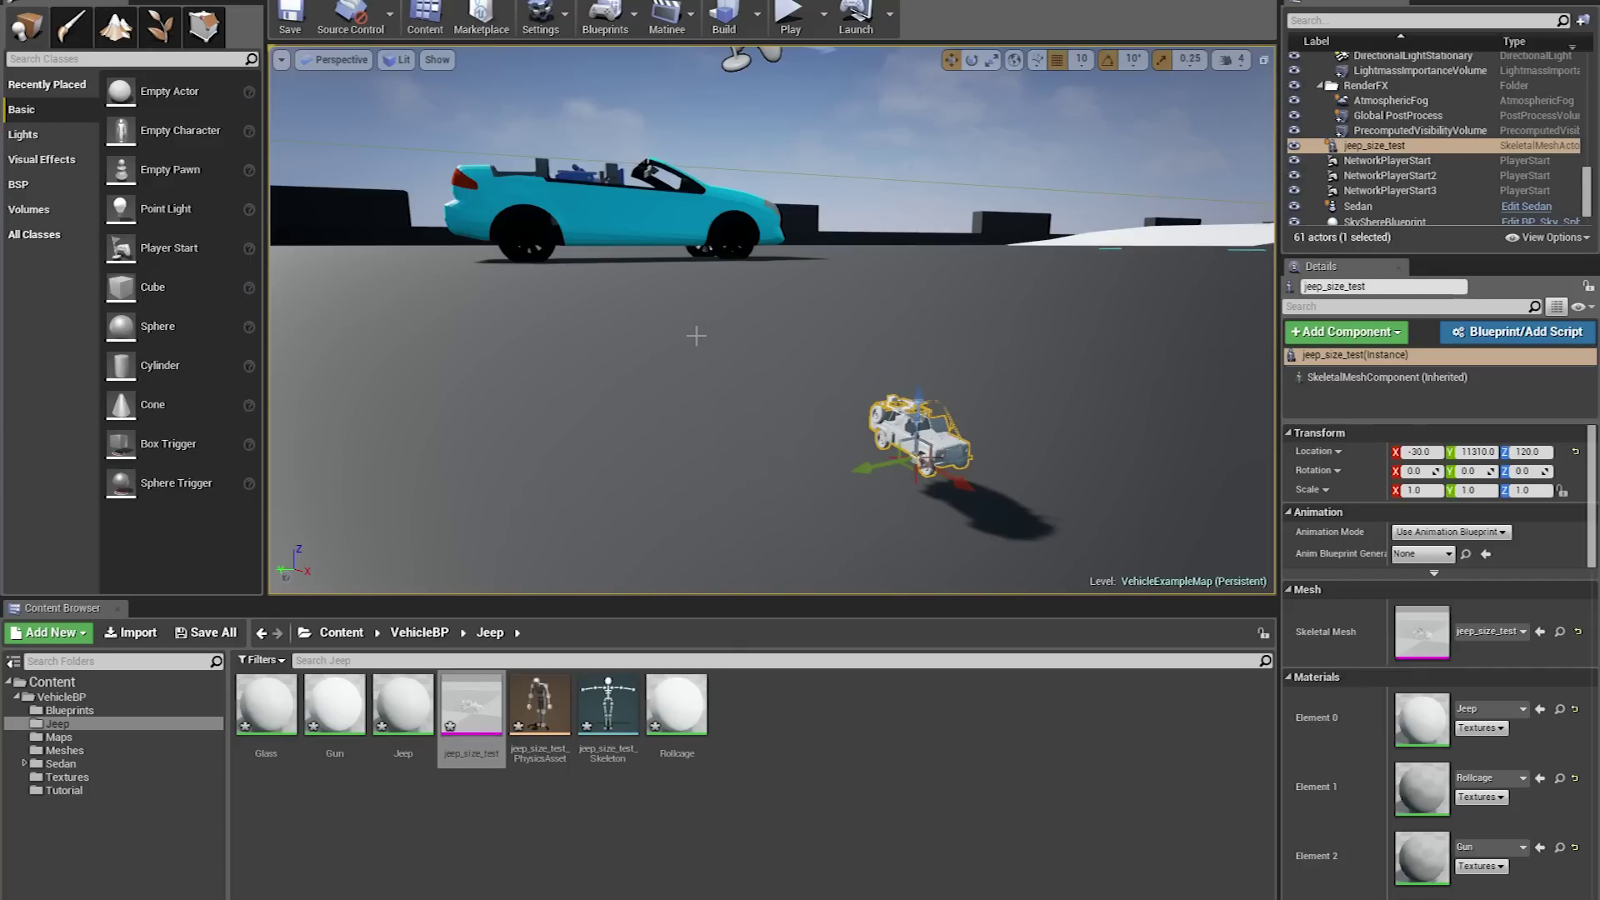
In Unreal Editor, compare the imported jeep with the sedan and delete the jeep_size_test actor from the level
{"action": "right_click_drag", "start_coordinate": [726, 365], "coordinate": [611, 232]}
{"action": "key", "text": "a"}
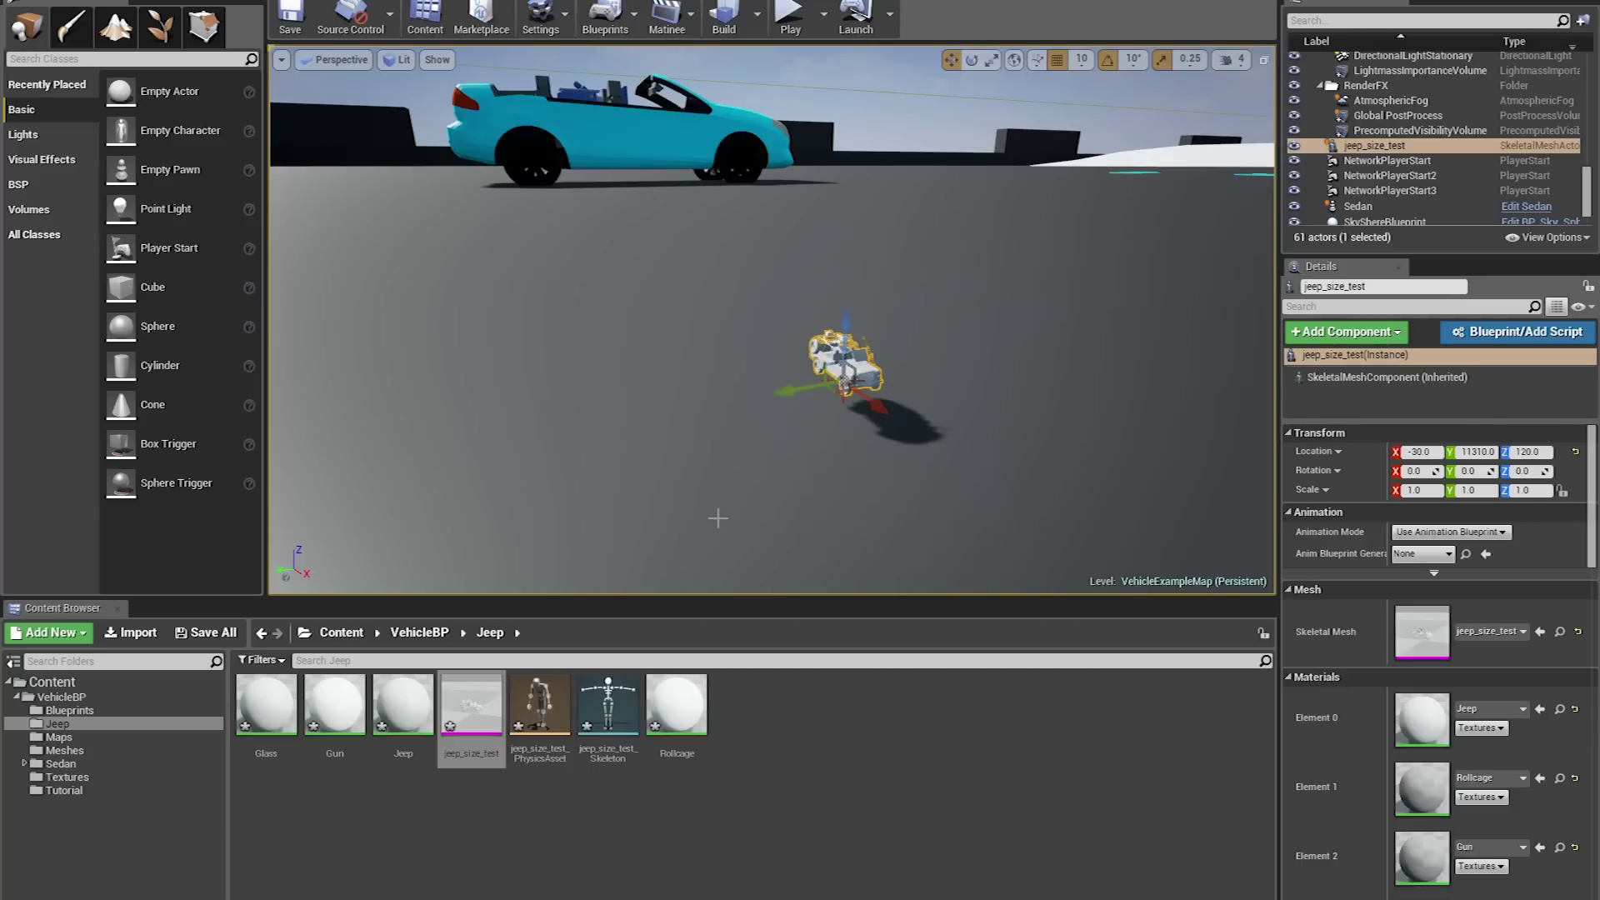
{"action": "key", "text": "Delete"}
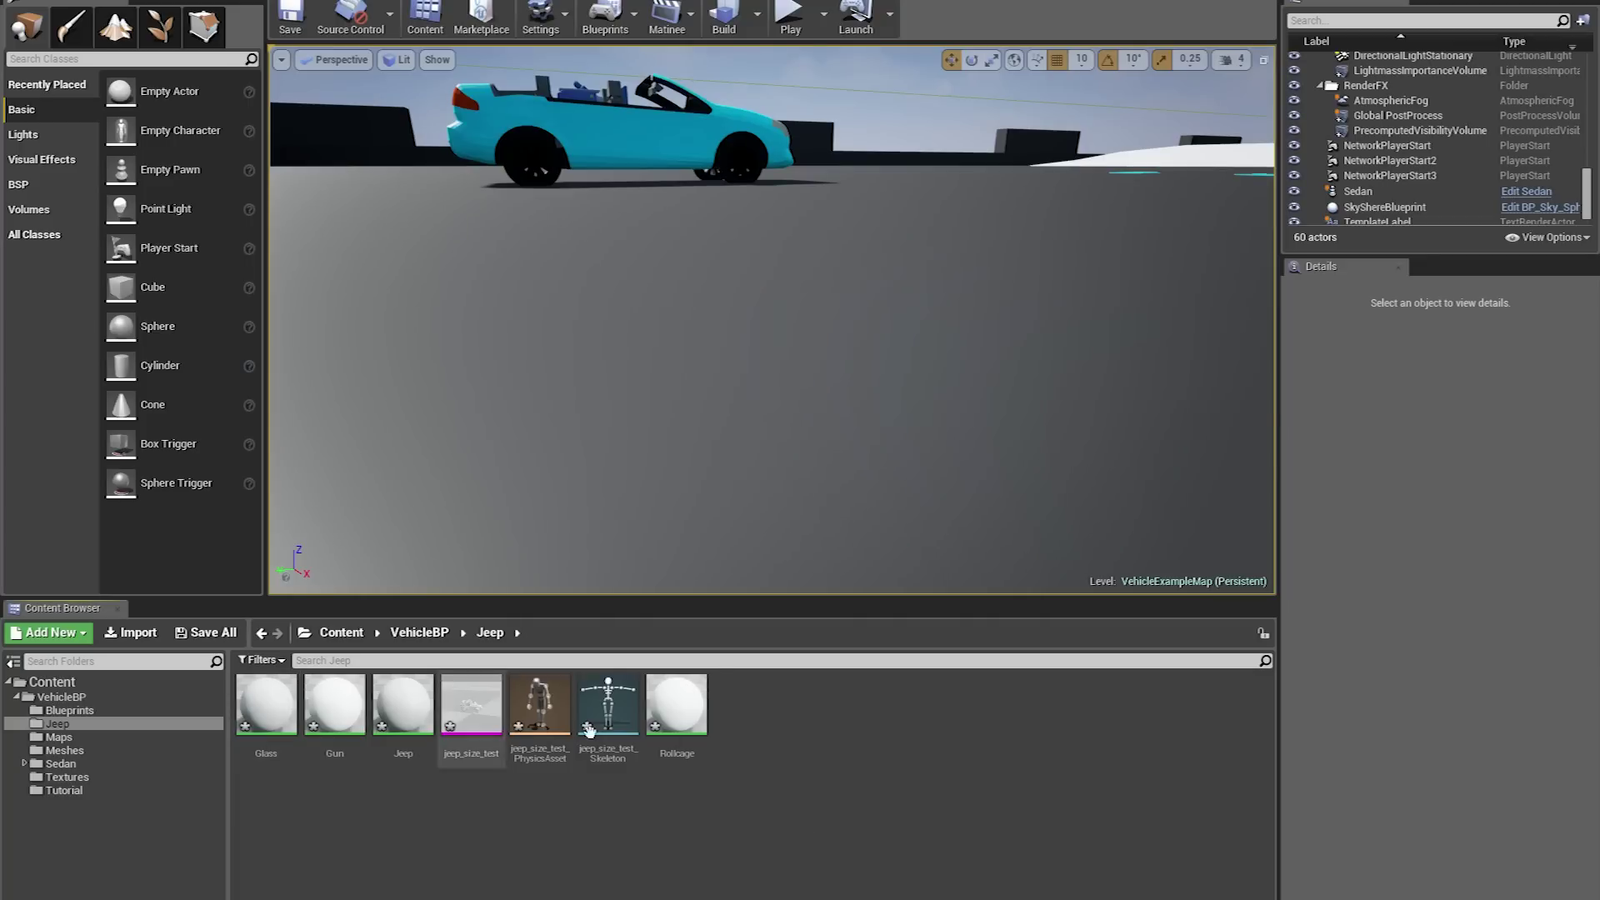
Delete all the imported jeep materials, skeletal mesh, physics asset and skeleton from the VehicleBP Jeep content folder
{"action": "left_click", "coordinate": [665, 713]}
{"action": "left_click", "coordinate": [880, 779]}
{"action": "left_click_drag", "start_coordinate": [745, 735], "coordinate": [263, 707]}
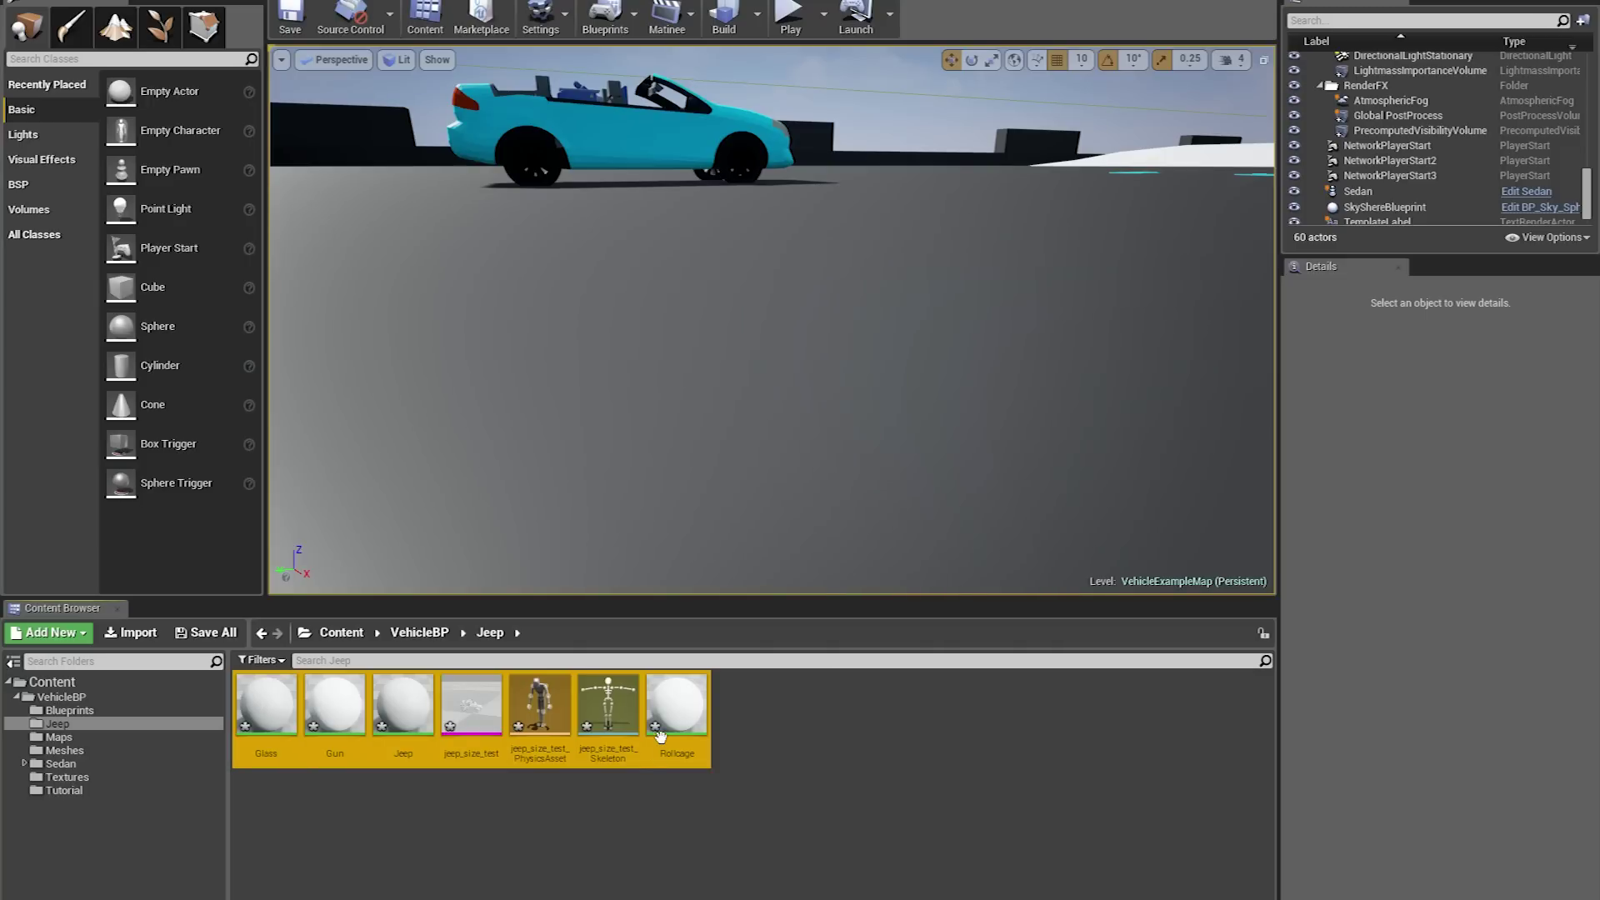
{"action": "key", "text": "Delete"}
{"action": "left_click", "coordinate": [712, 709]}
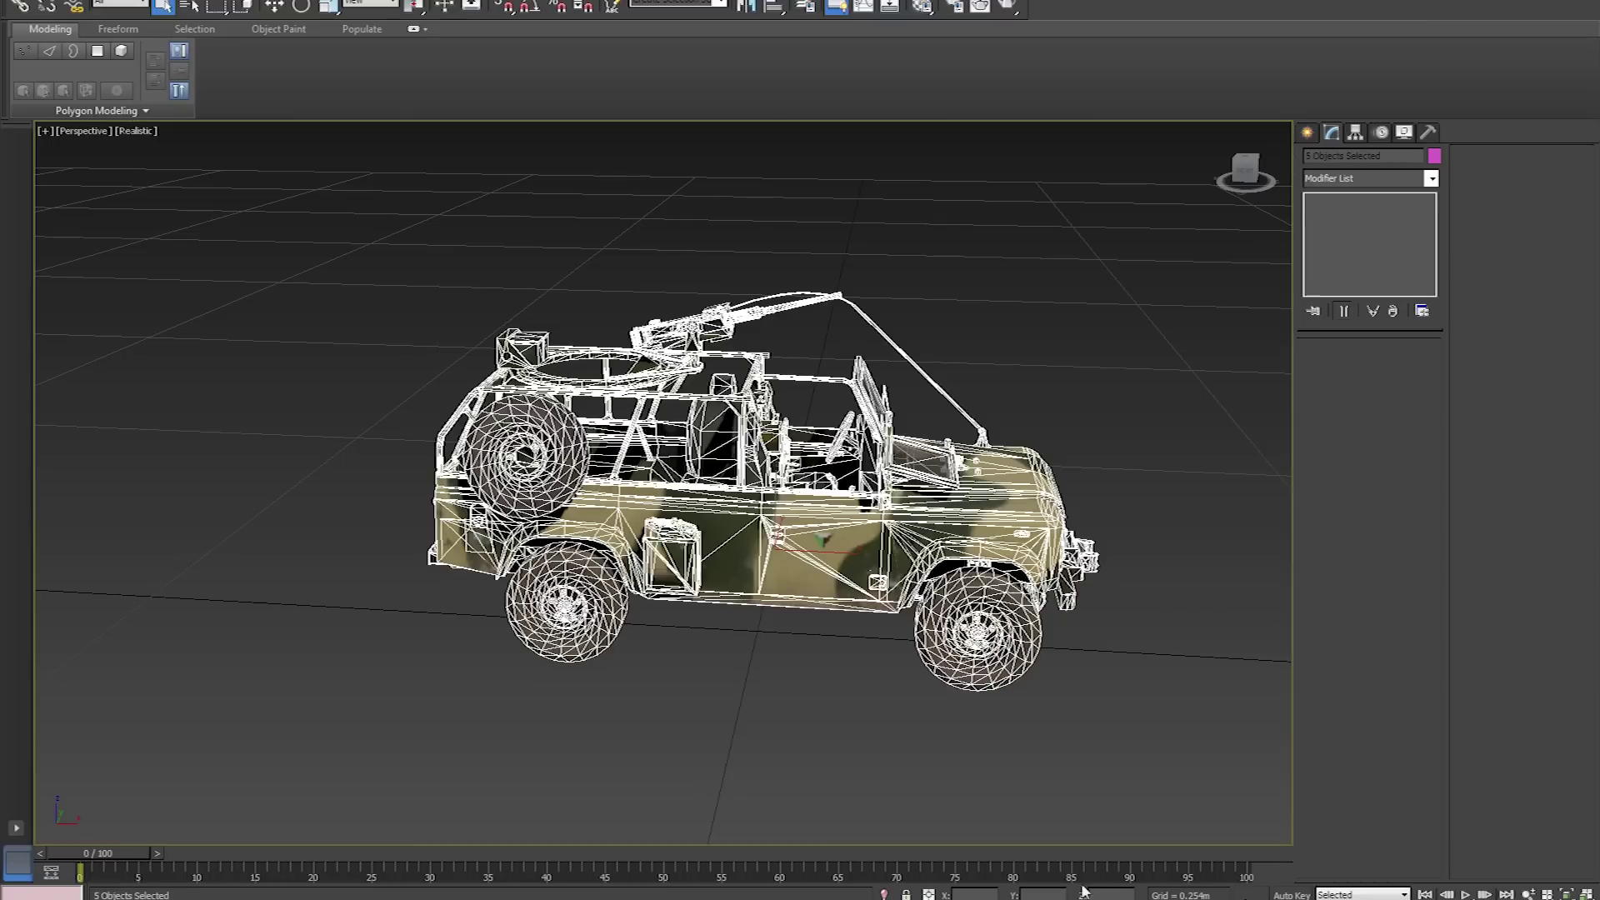
Select all the jeep objects and scale them up uniformly together
{"action": "left_click", "coordinate": [757, 531]}
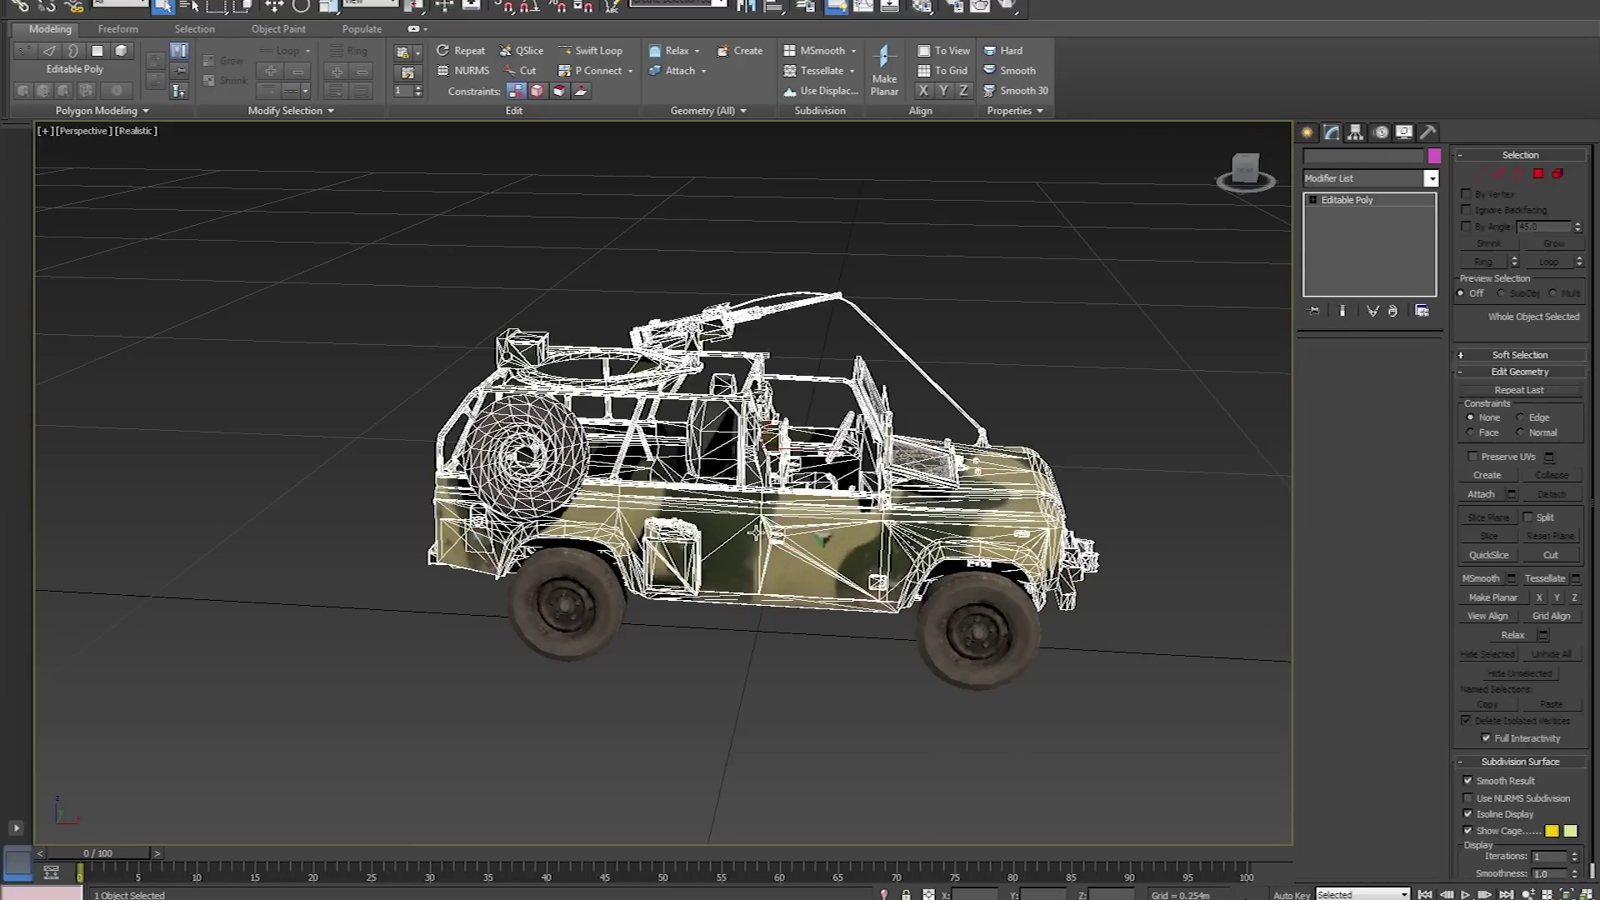
{"action": "key", "text": "ctrl+a"}
{"action": "key", "text": "w"}
{"action": "key", "text": "r"}
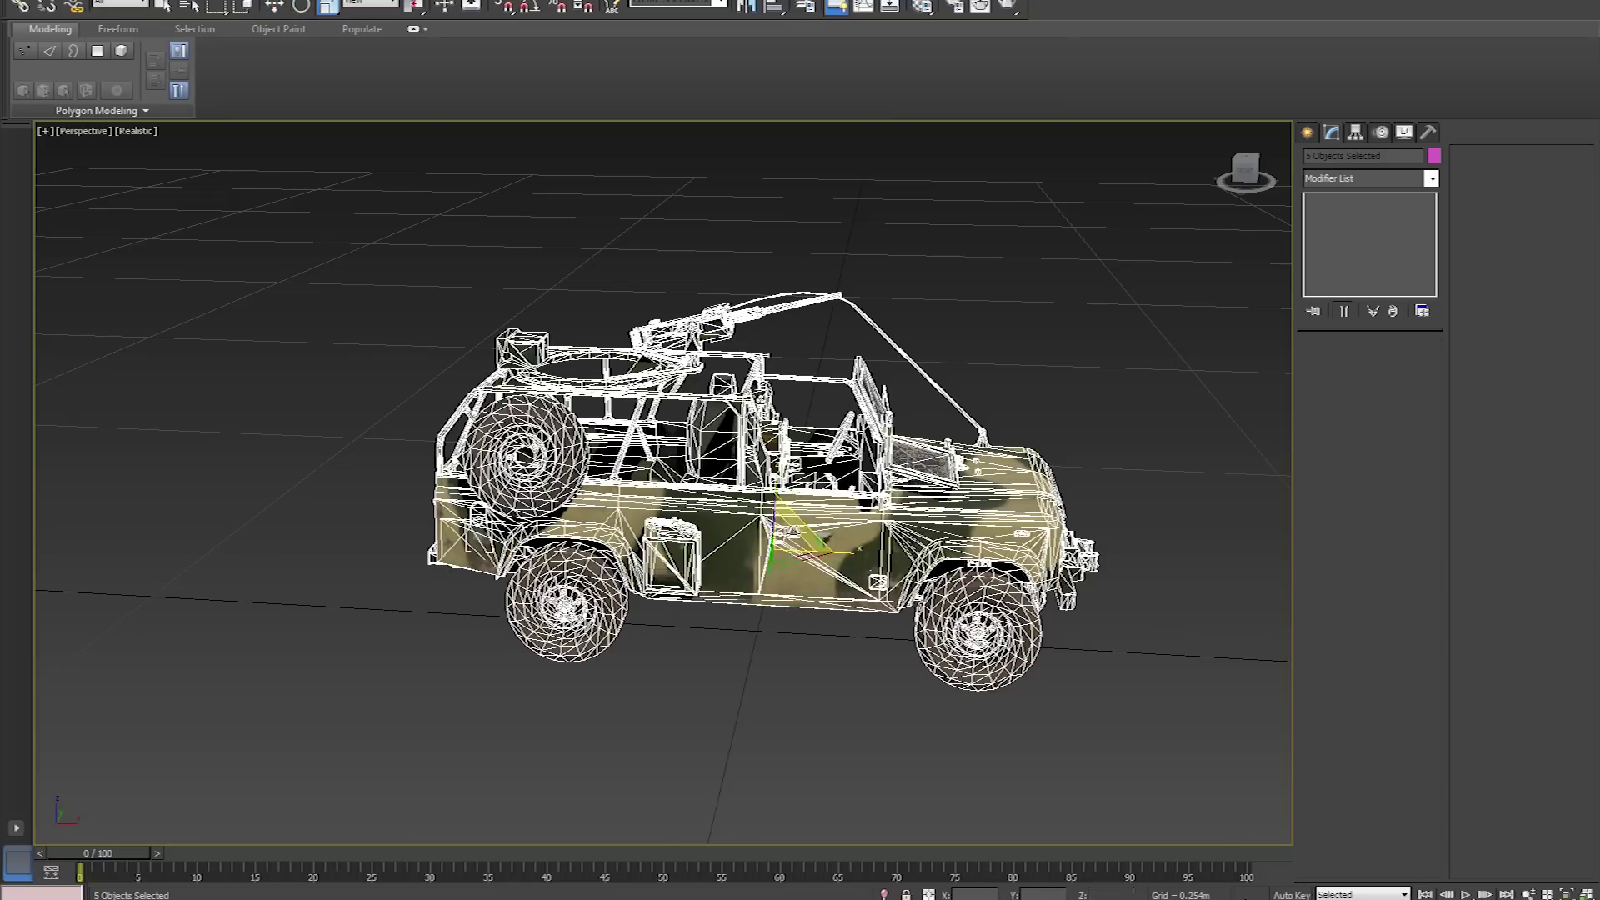
{"action": "left_click_drag", "start_coordinate": [802, 541], "coordinate": [801, 533]}
{"action": "scroll", "coordinate": [750, 500], "scroll_direction": "up", "scroll_amount": 3}
{"action": "scroll", "coordinate": [858, 533], "scroll_direction": "down", "scroll_amount": 8}
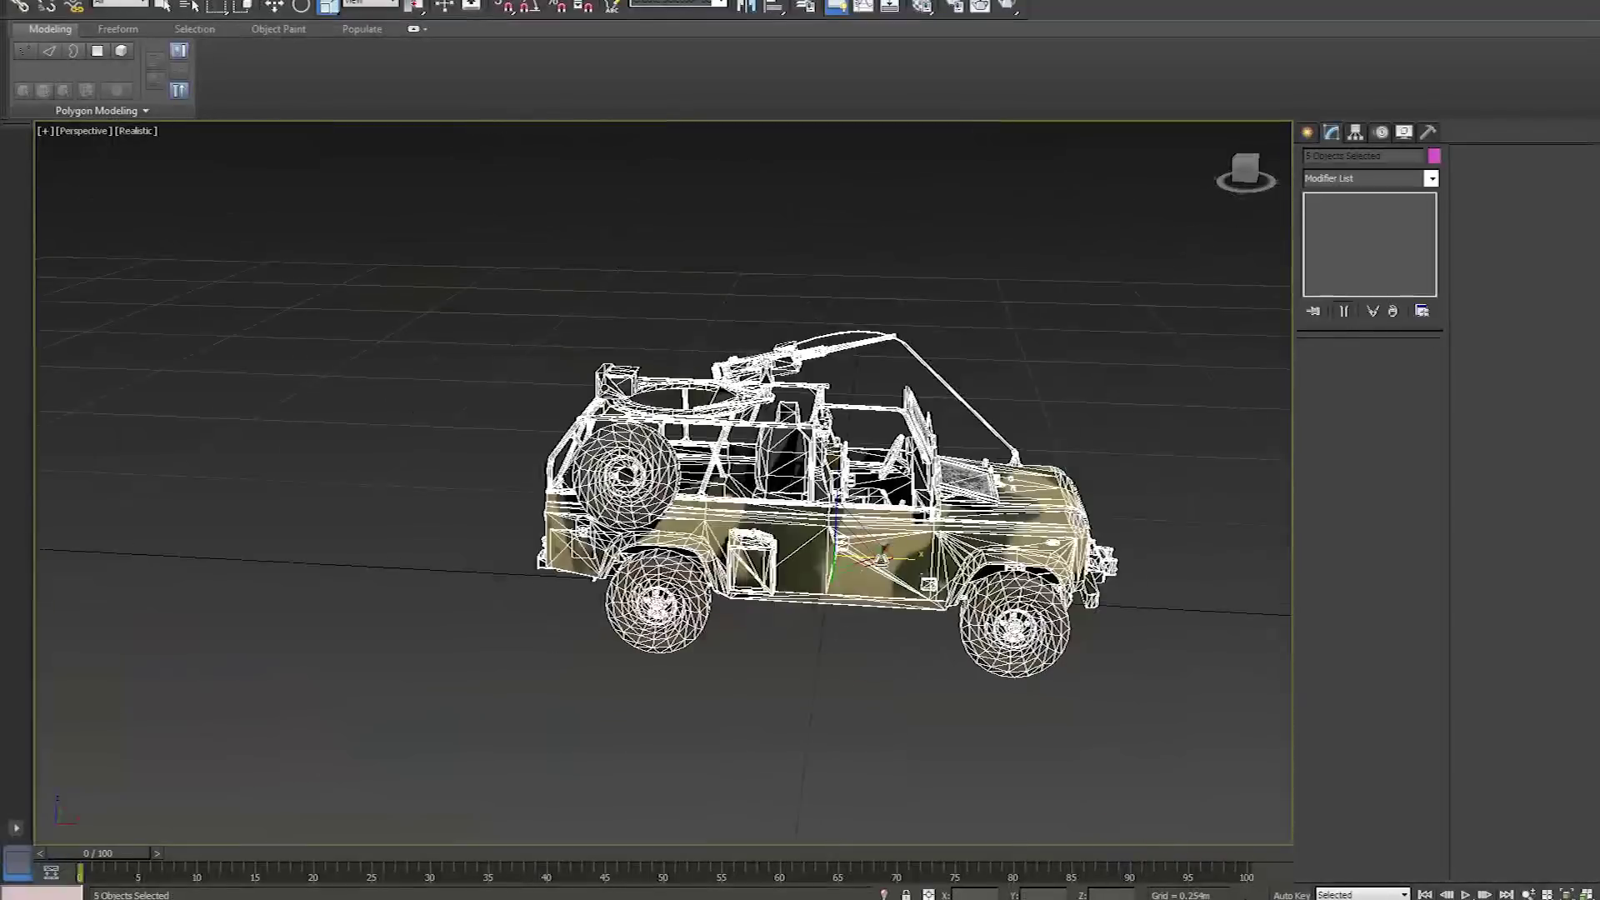
{"action": "left_click_drag", "start_coordinate": [869, 554], "coordinate": [1175, 446]}
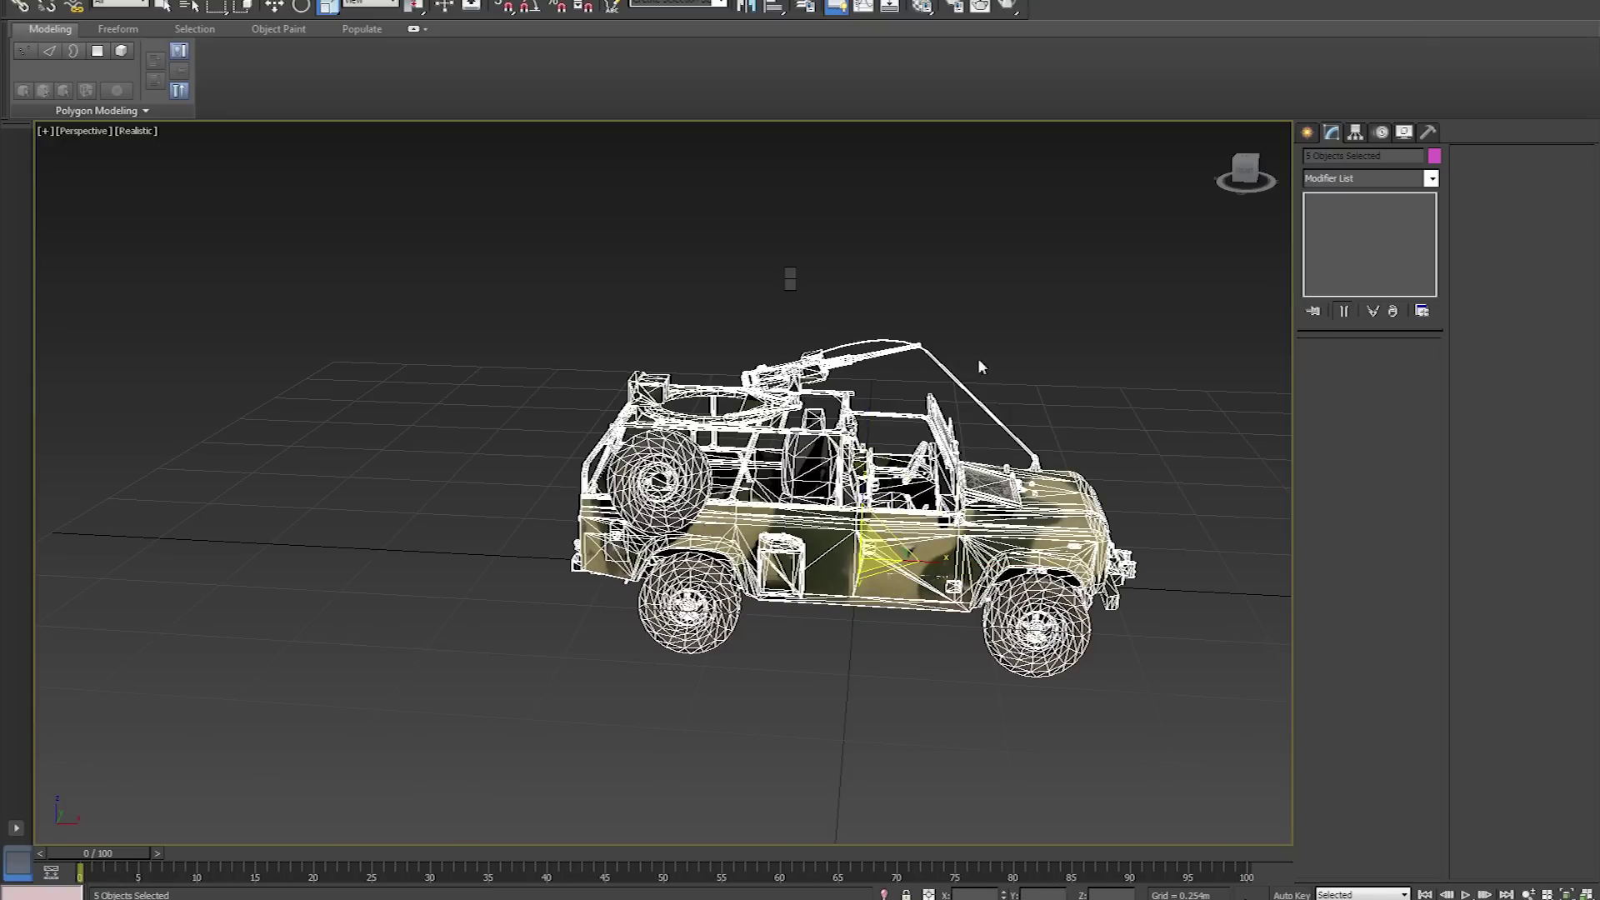
Scale the whole jeep up uniformly again, to a body scale of about 2150%
{"action": "middle_click_drag", "start_coordinate": [932, 294], "coordinate": [946, 260], "text": "alt"}
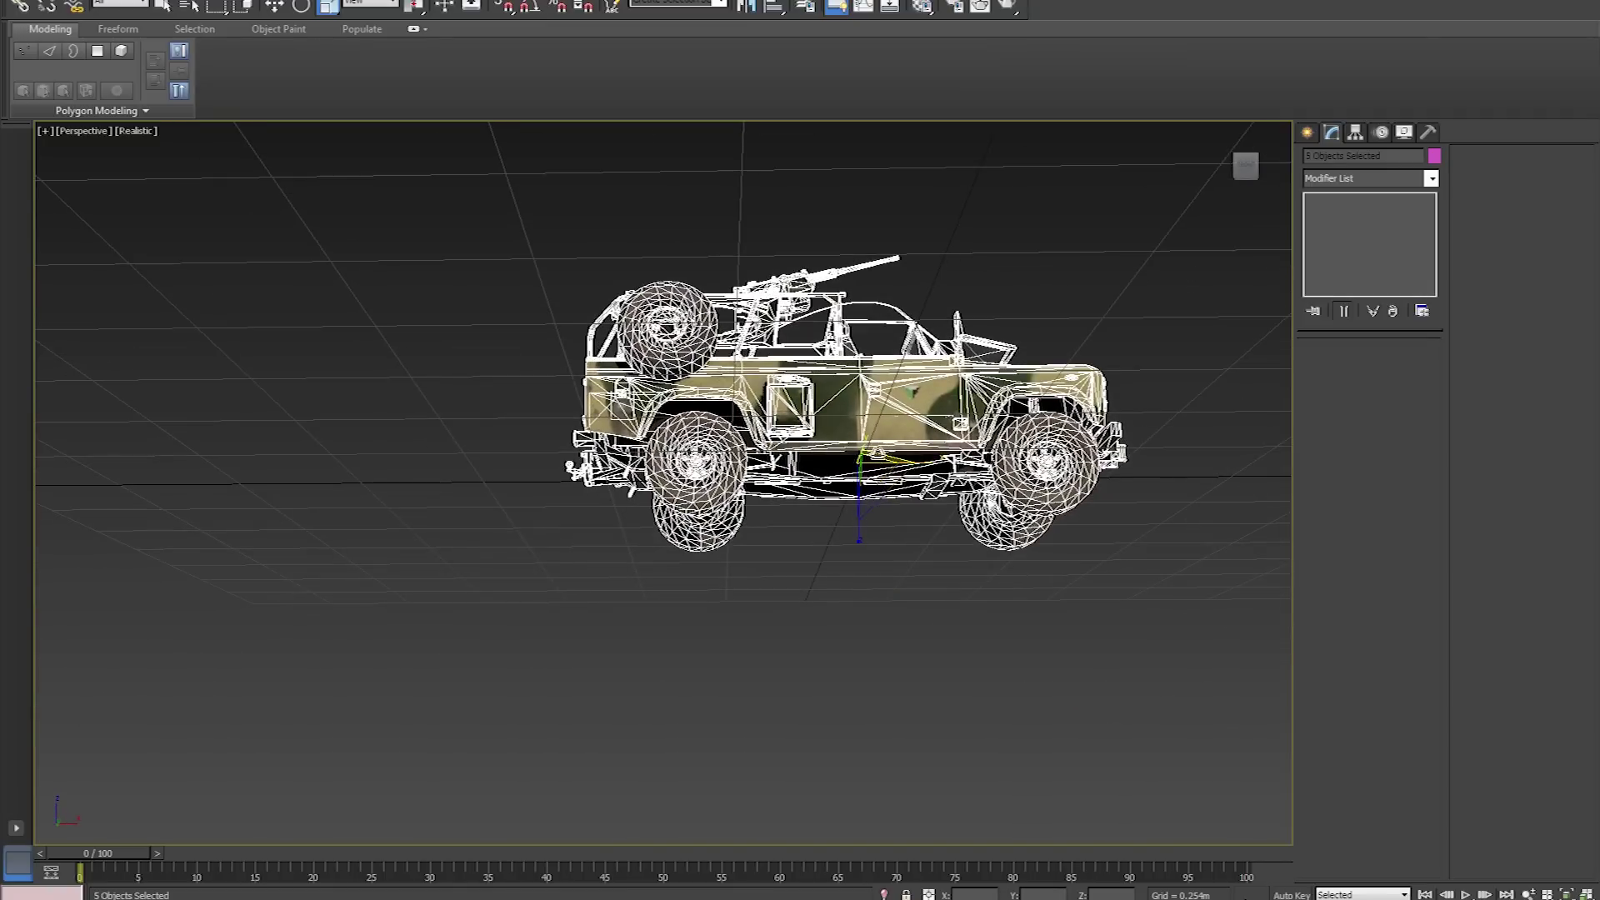
{"action": "left_click_drag", "start_coordinate": [871, 466], "coordinate": [799, 334]}
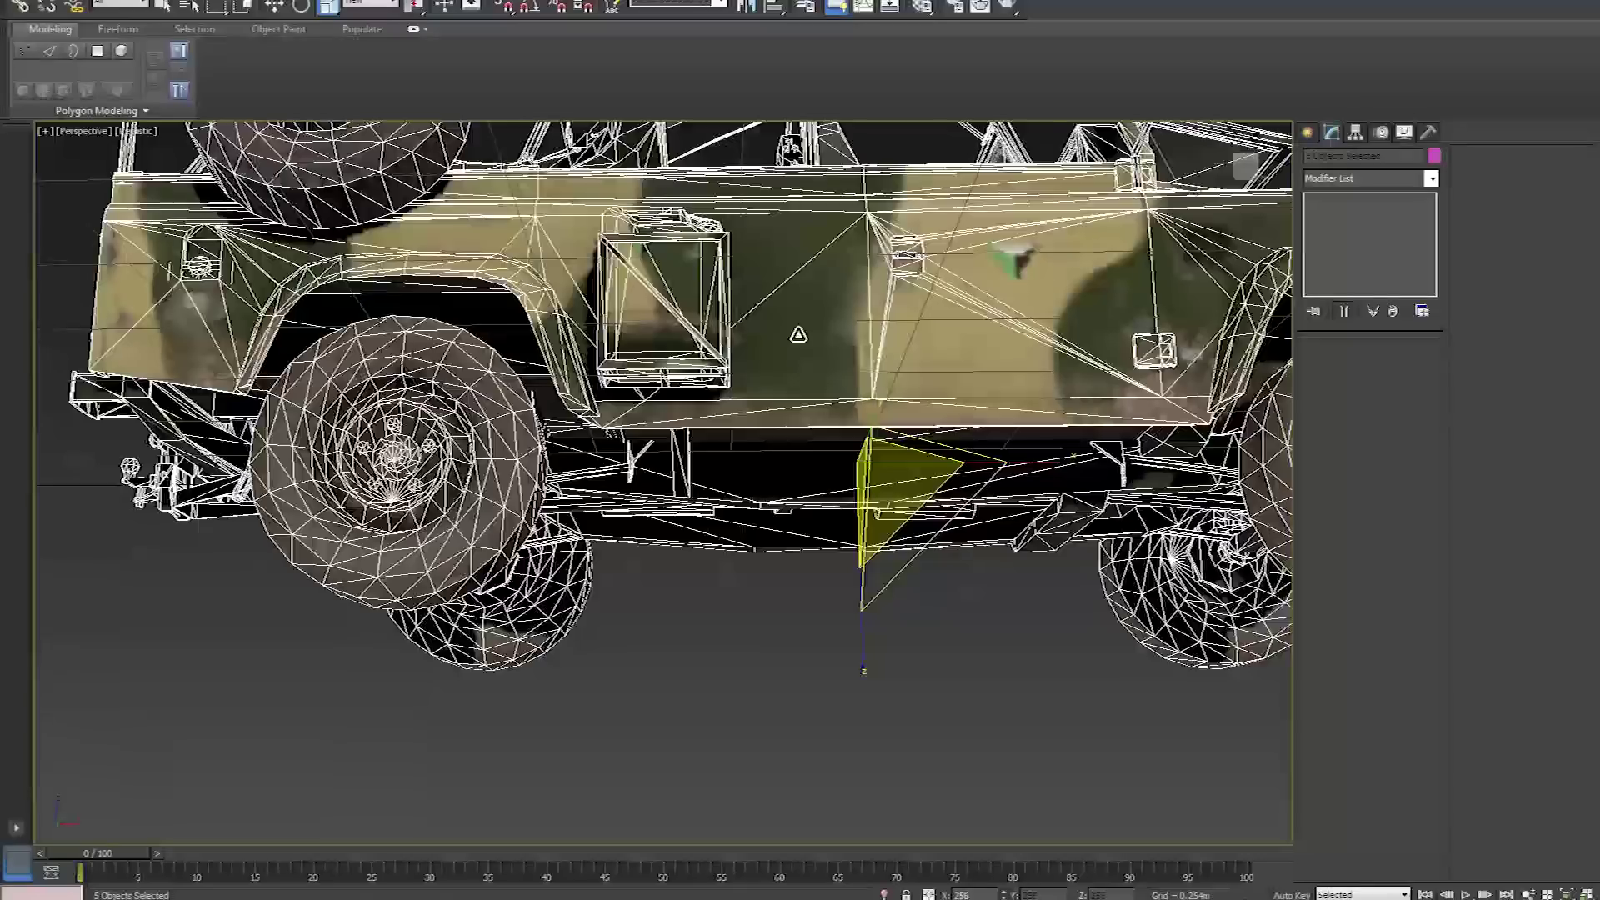
{"action": "scroll", "coordinate": [798, 335], "scroll_direction": "up", "scroll_amount": 3}
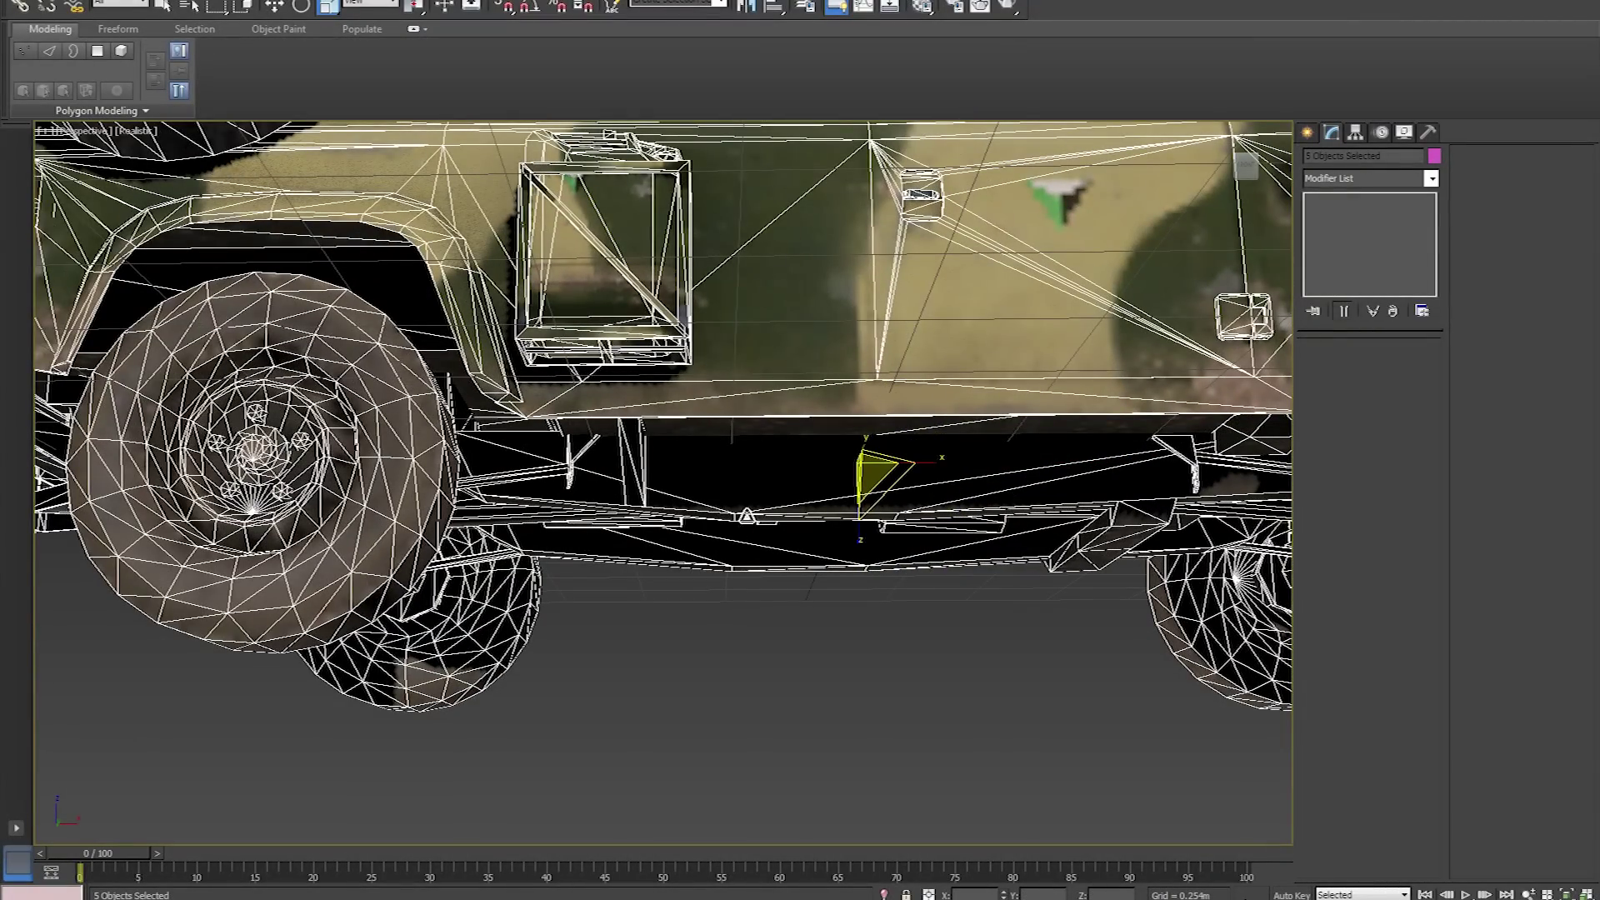
{"action": "middle_click_drag", "start_coordinate": [842, 637], "coordinate": [772, 496], "text": "alt"}
{"action": "scroll", "coordinate": [847, 650], "scroll_direction": "down", "scroll_amount": 10}
Move the whole jeep vertically in the front view until the wheels rest on the ground line
{"action": "key", "text": "w"}
{"action": "left_click_drag", "start_coordinate": [766, 357], "coordinate": [766, 374]}
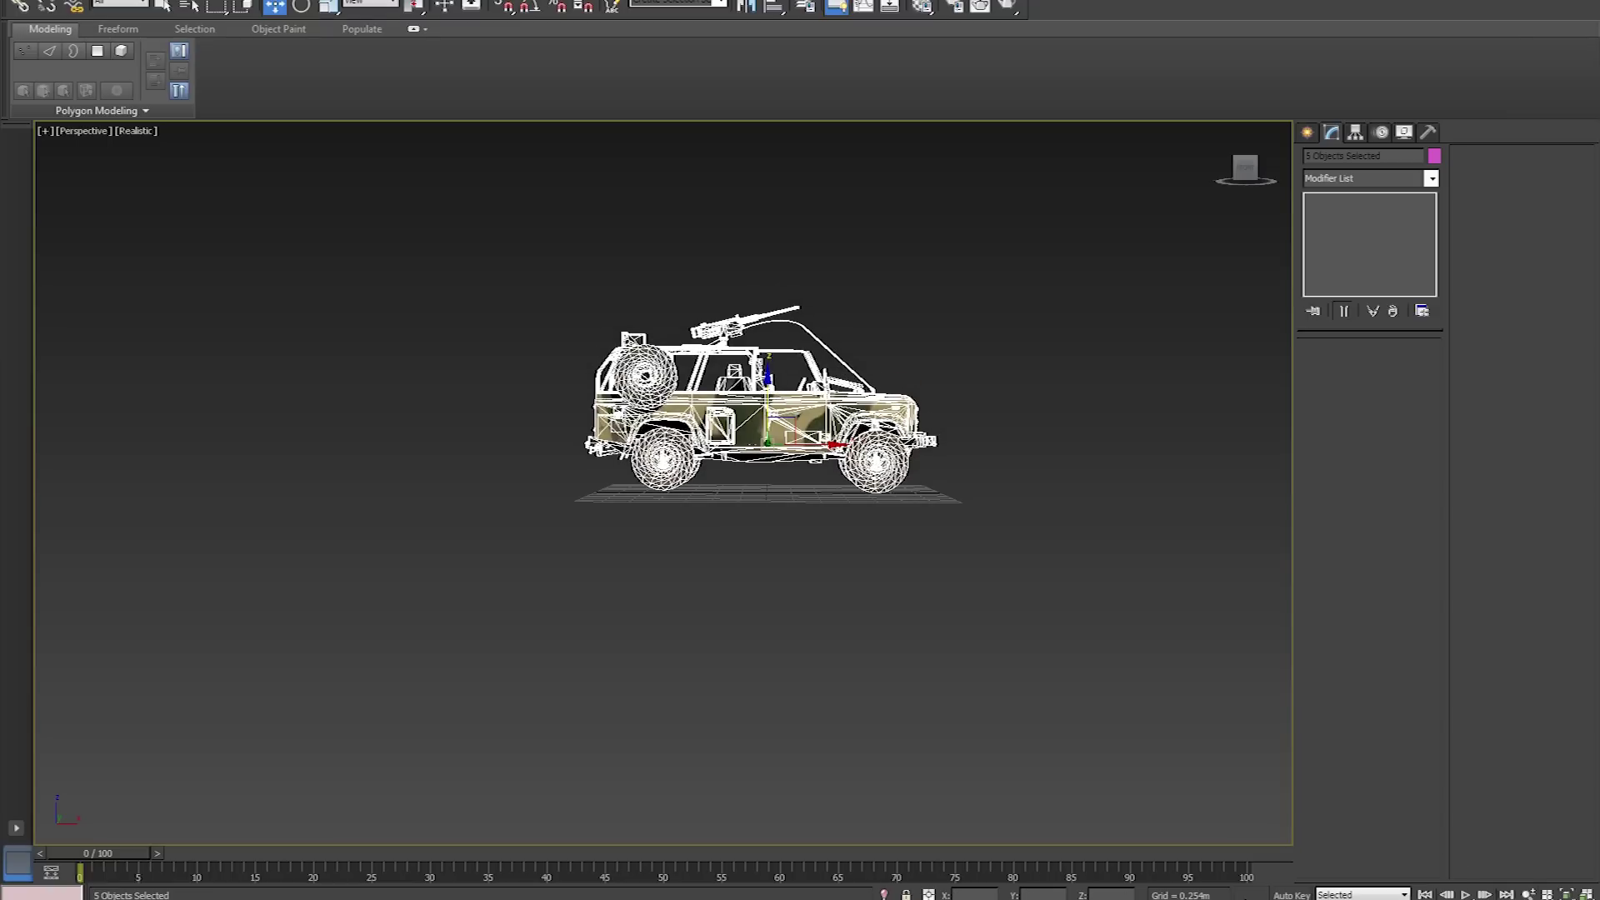
{"action": "key", "text": "alt+w"}
{"action": "scroll", "coordinate": [902, 448], "scroll_direction": "down", "scroll_amount": 3}
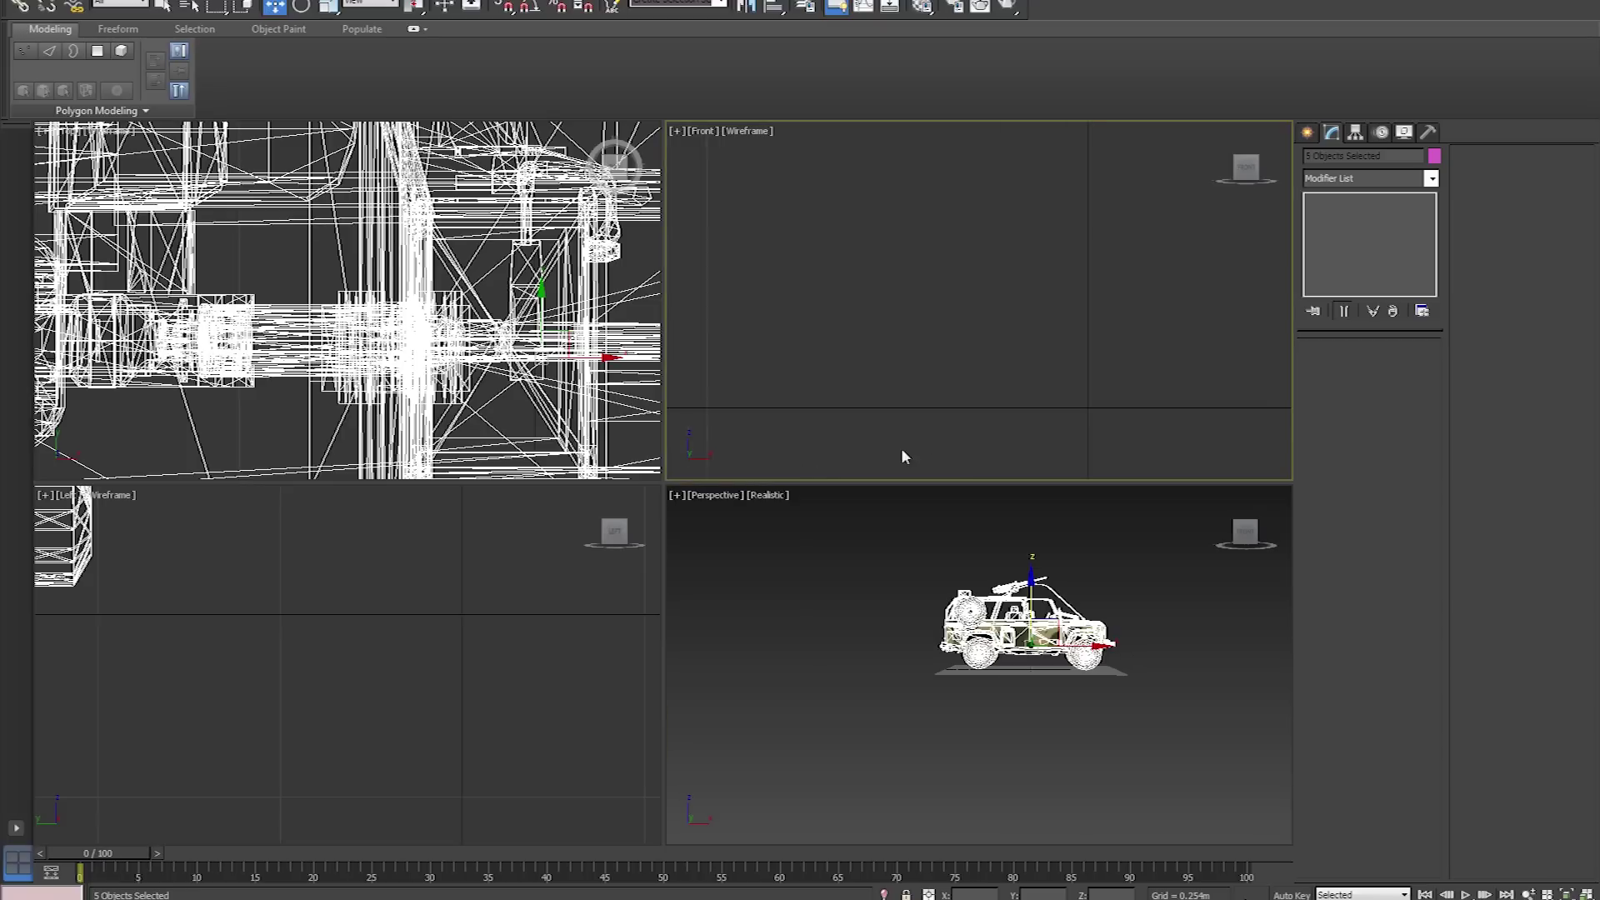
{"action": "key", "text": "z"}
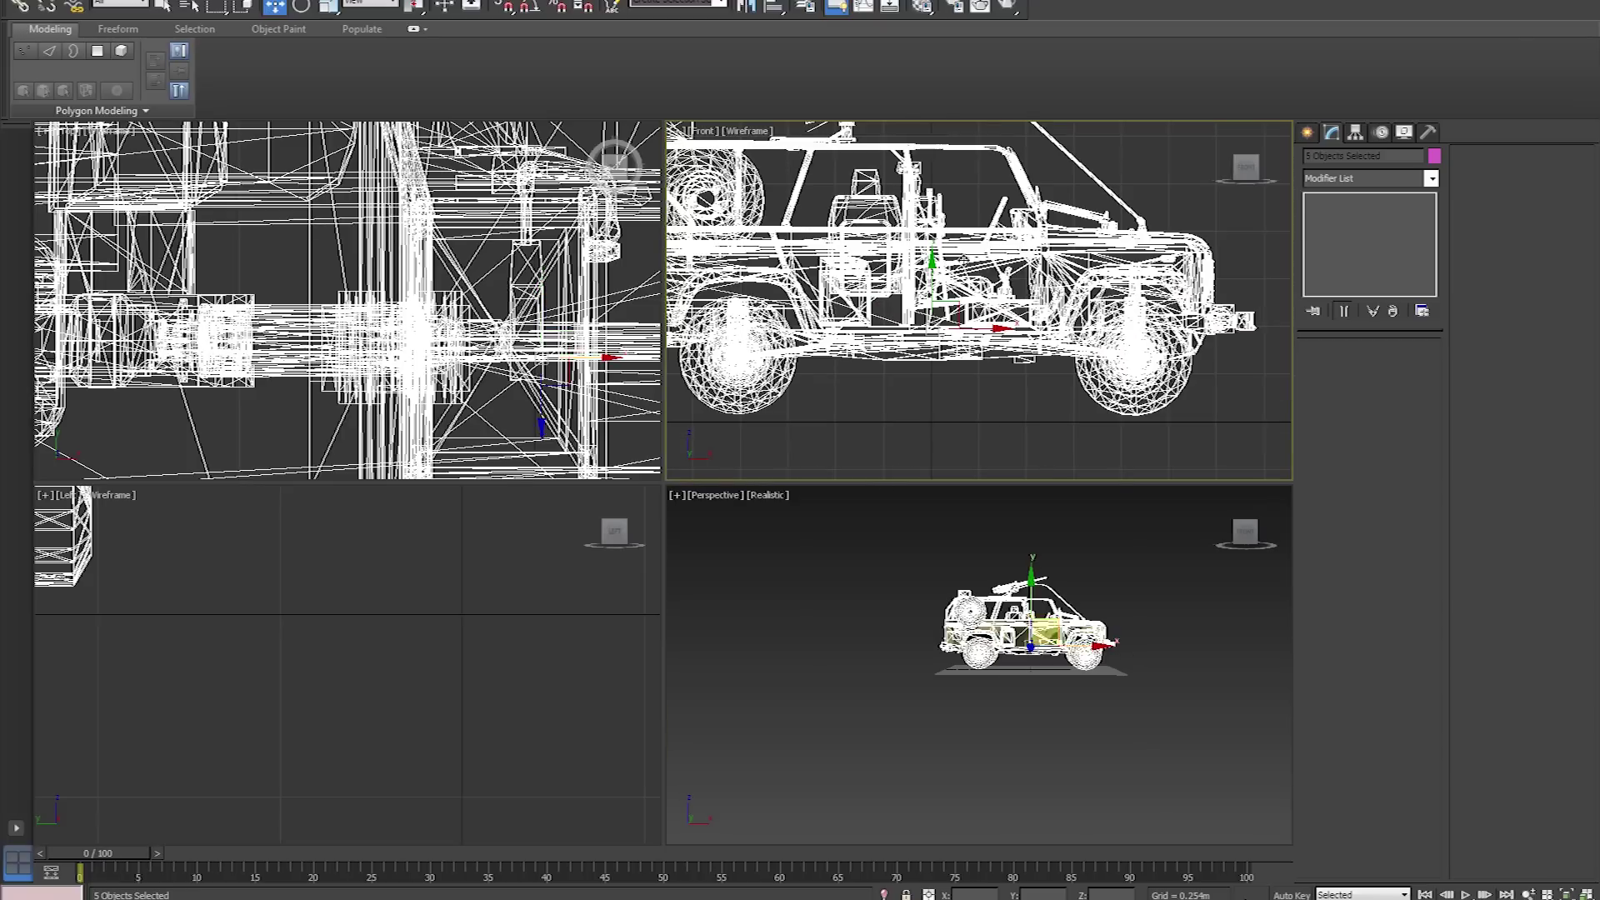
{"action": "left_click_drag", "start_coordinate": [932, 253], "coordinate": [932, 260]}
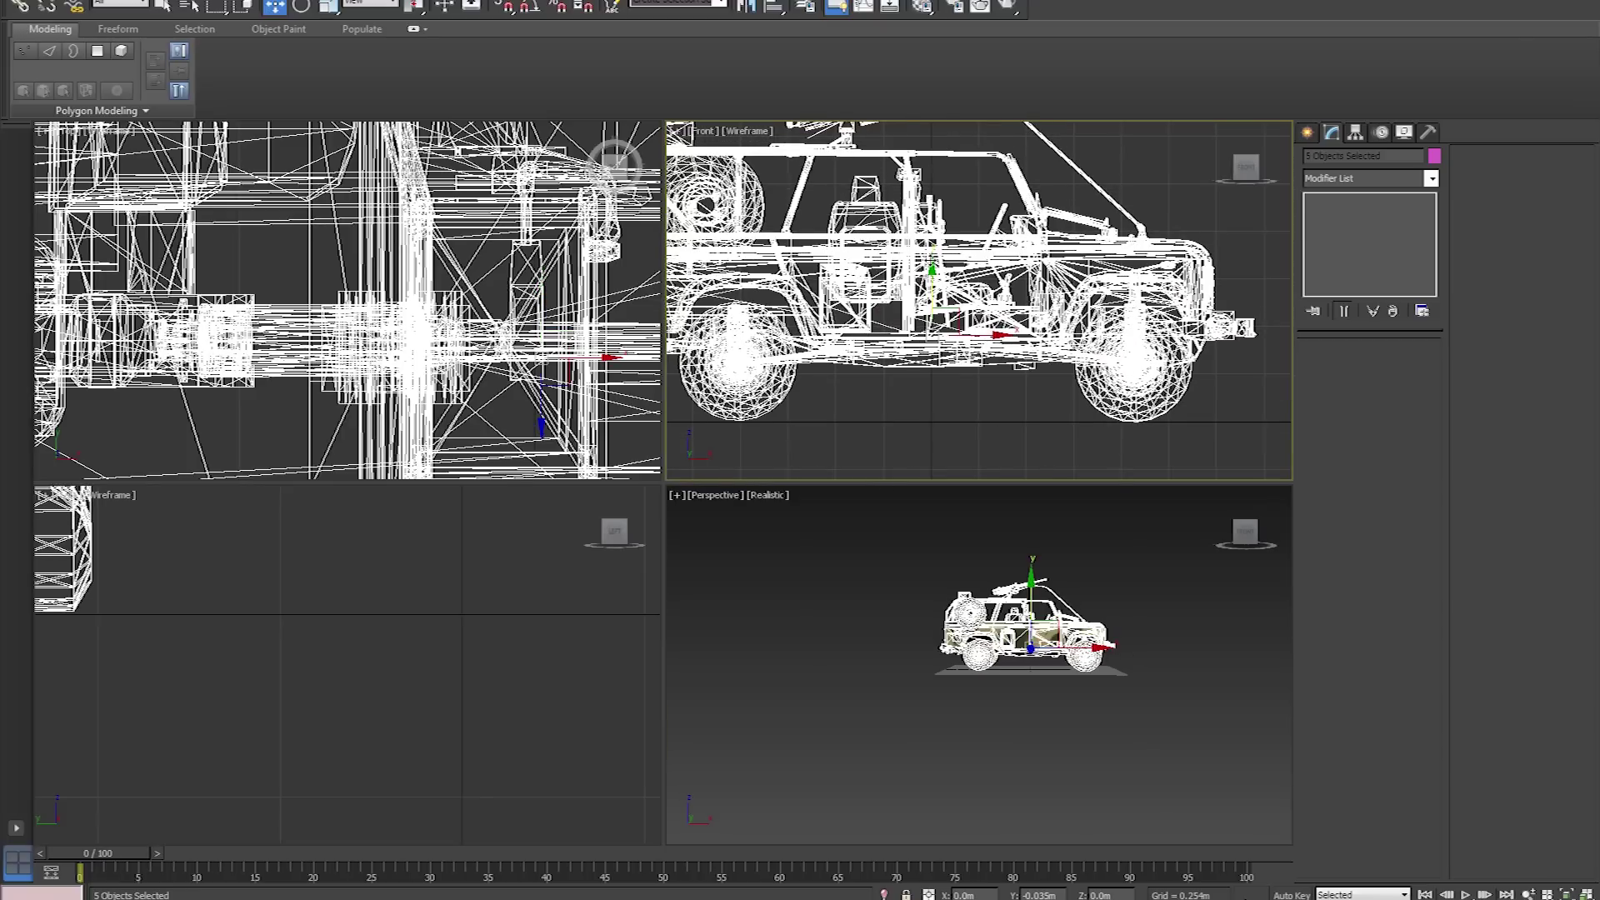
{"action": "middle_click_drag", "start_coordinate": [940, 404], "coordinate": [962, 406]}
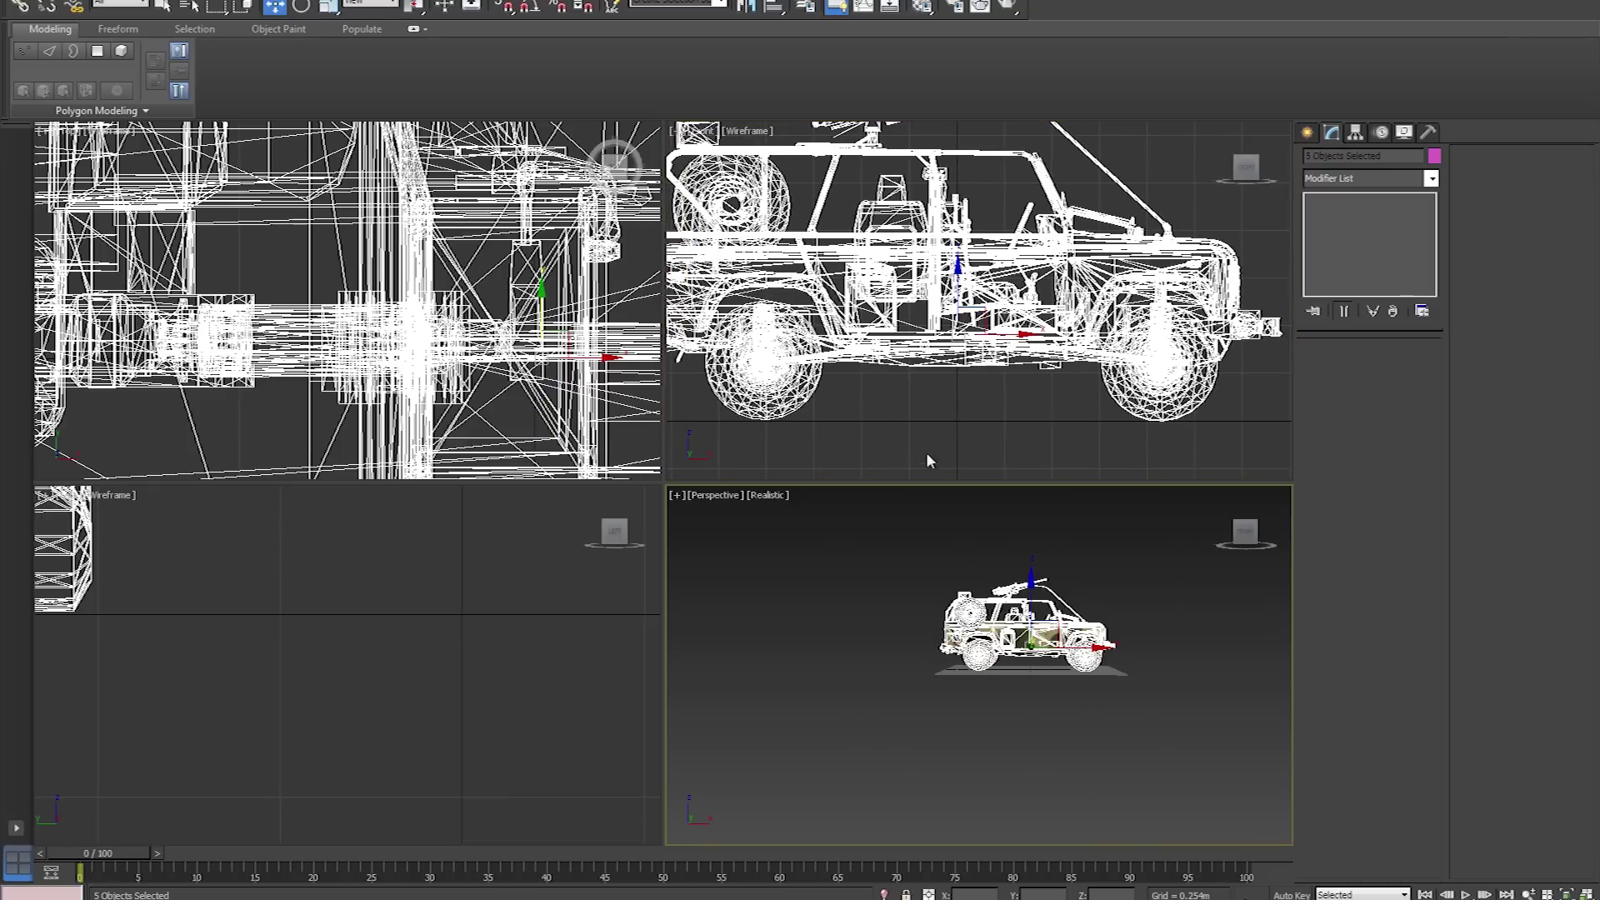
Select only the Jeep body and set its X and Y position to 0
{"action": "left_click", "coordinate": [923, 413]}
{"action": "left_click", "coordinate": [936, 328]}
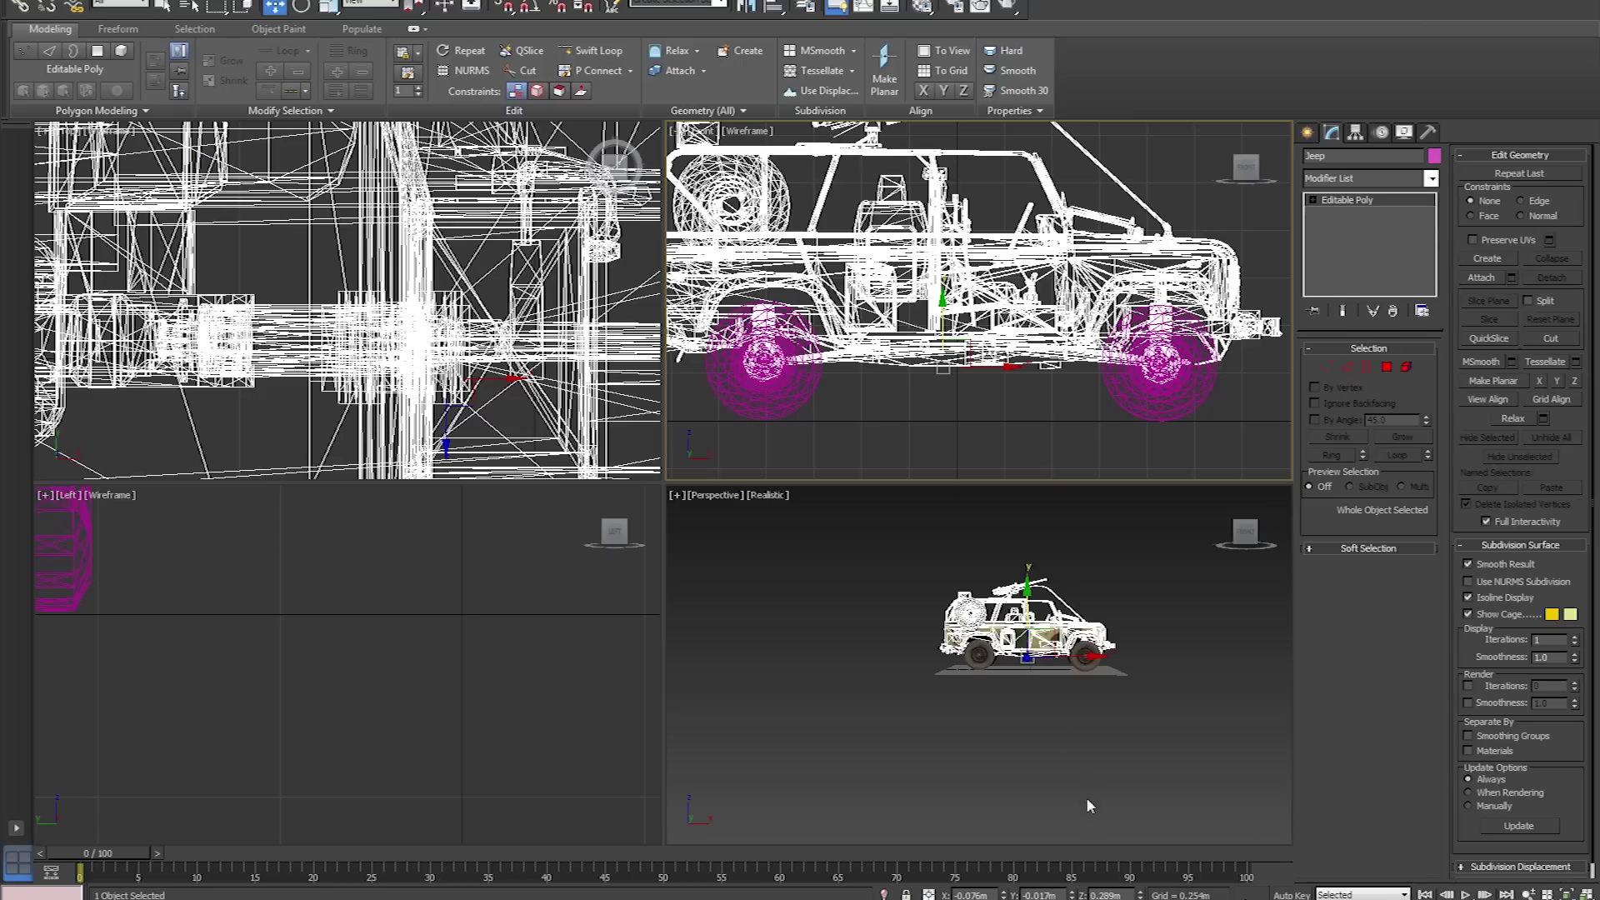
{"action": "right_click", "coordinate": [1007, 894]}
{"action": "right_click", "coordinate": [1072, 894]}
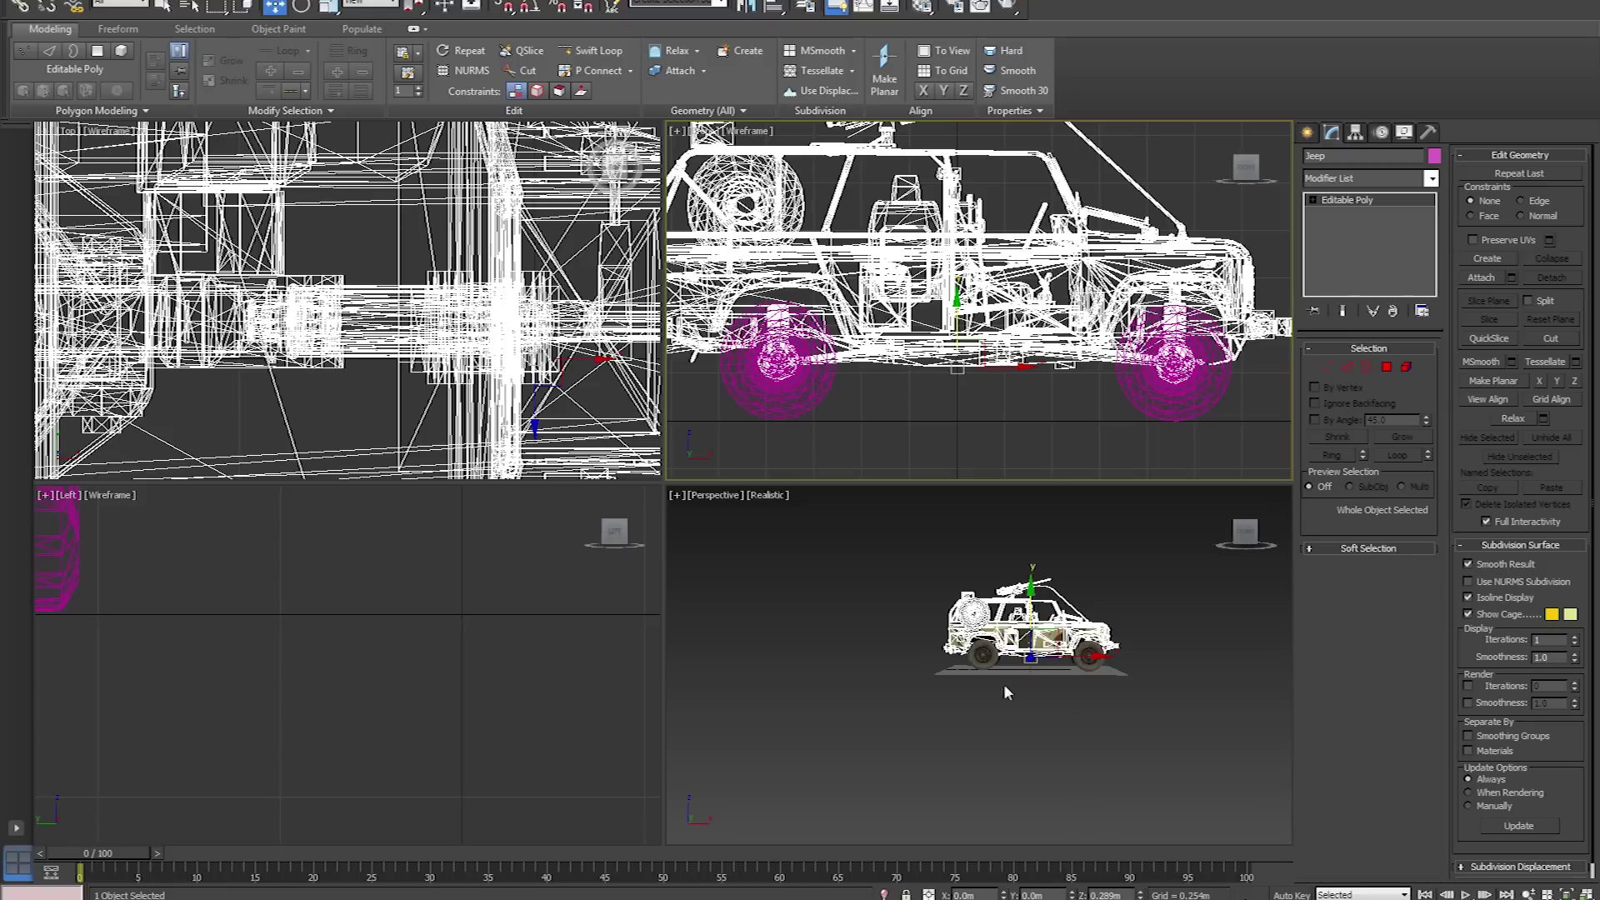
Examine the jeep from an angle in the perspective view and check the body's rotation and scale values
{"action": "scroll", "coordinate": [988, 648], "scroll_direction": "up", "scroll_amount": 8}
{"action": "middle_click_drag", "start_coordinate": [987, 640], "coordinate": [1001, 712]}
{"action": "scroll", "coordinate": [967, 707], "scroll_direction": "up", "scroll_amount": 3}
{"action": "key", "text": "e"}
{"action": "left_click_drag", "start_coordinate": [997, 653], "coordinate": [1075, 614]}
{"action": "scroll", "coordinate": [1075, 614], "scroll_direction": "down", "scroll_amount": 5}
{"action": "left_click_drag", "start_coordinate": [1012, 669], "coordinate": [1013, 668]}
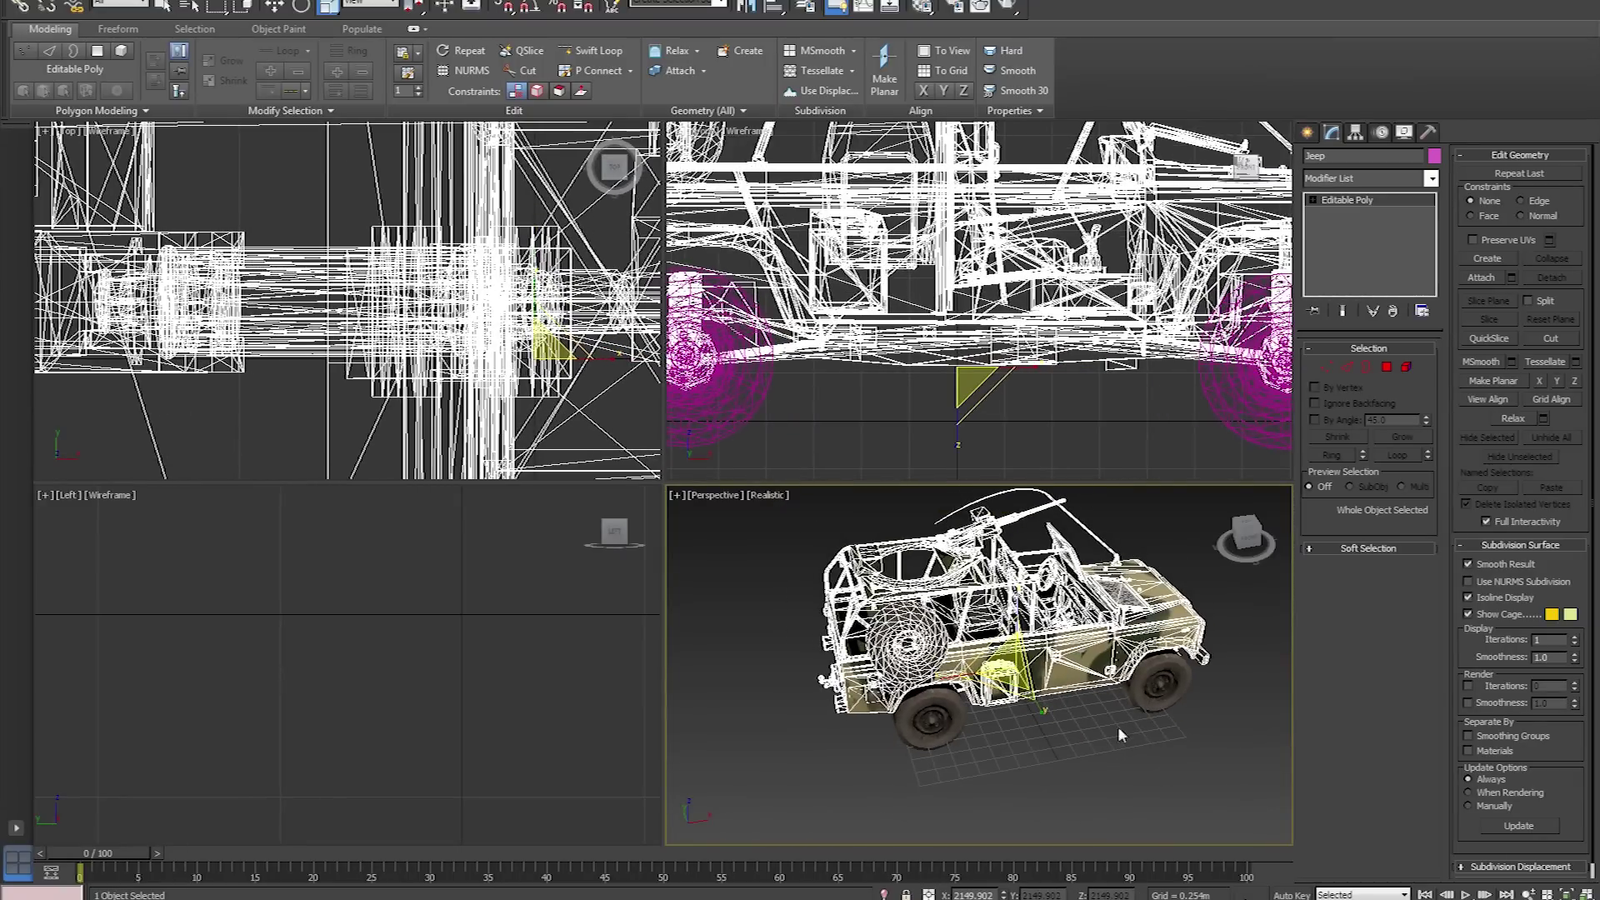
Select all the jeep objects and export them over the existing jeep_size_test.FBX, keeping the current FBX options
{"action": "left_click", "coordinate": [1084, 730]}
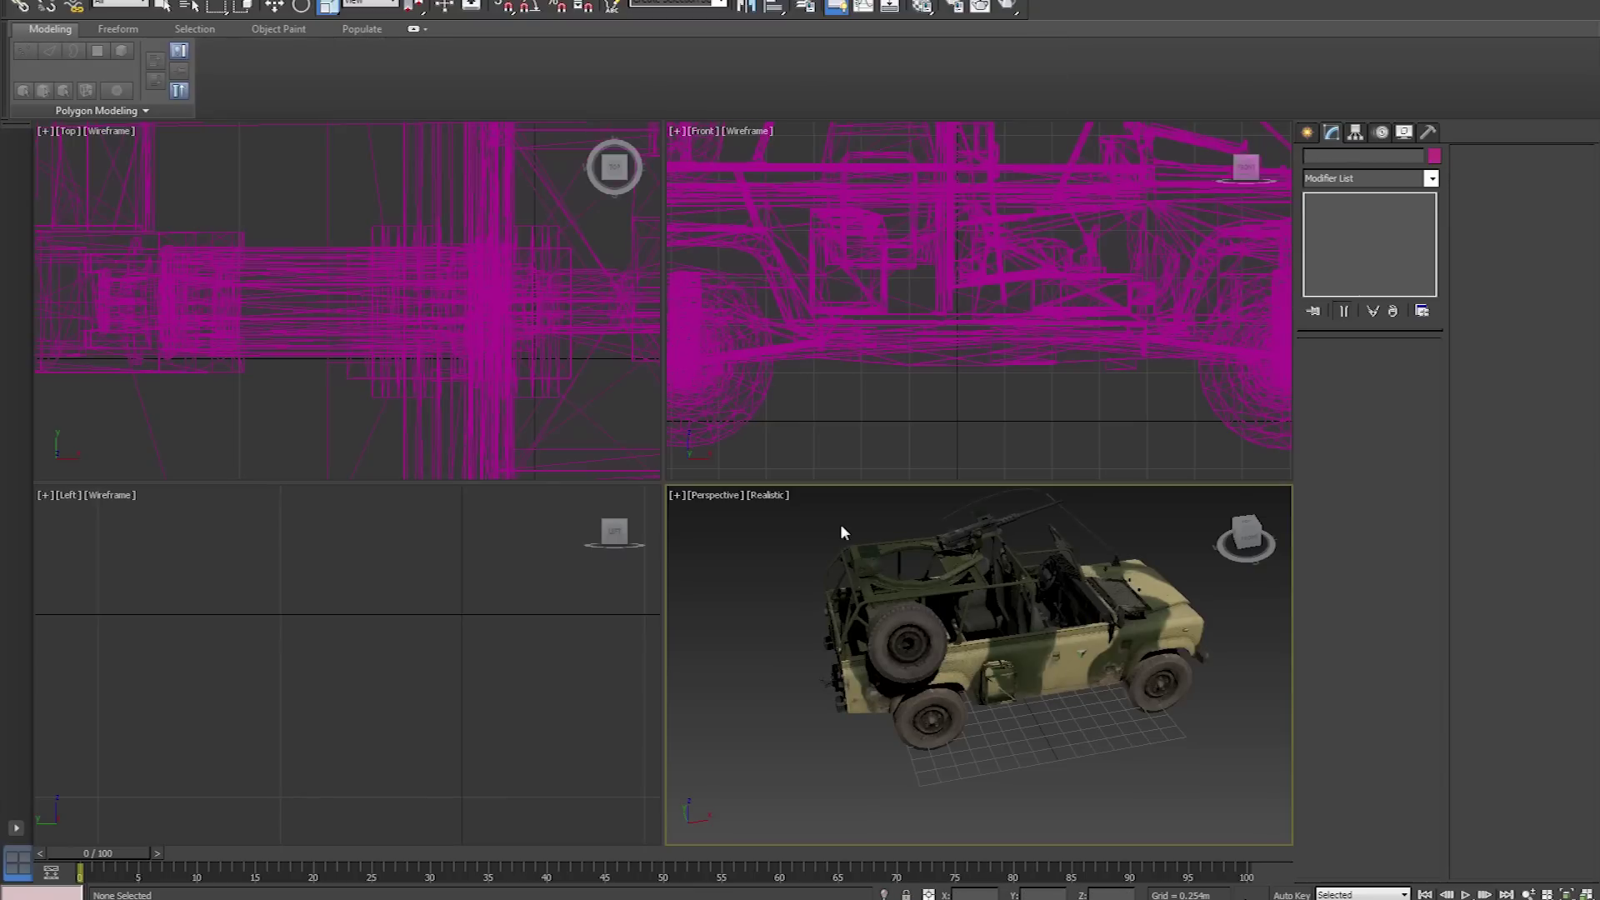
{"action": "left_click_drag", "start_coordinate": [848, 514], "coordinate": [847, 511]}
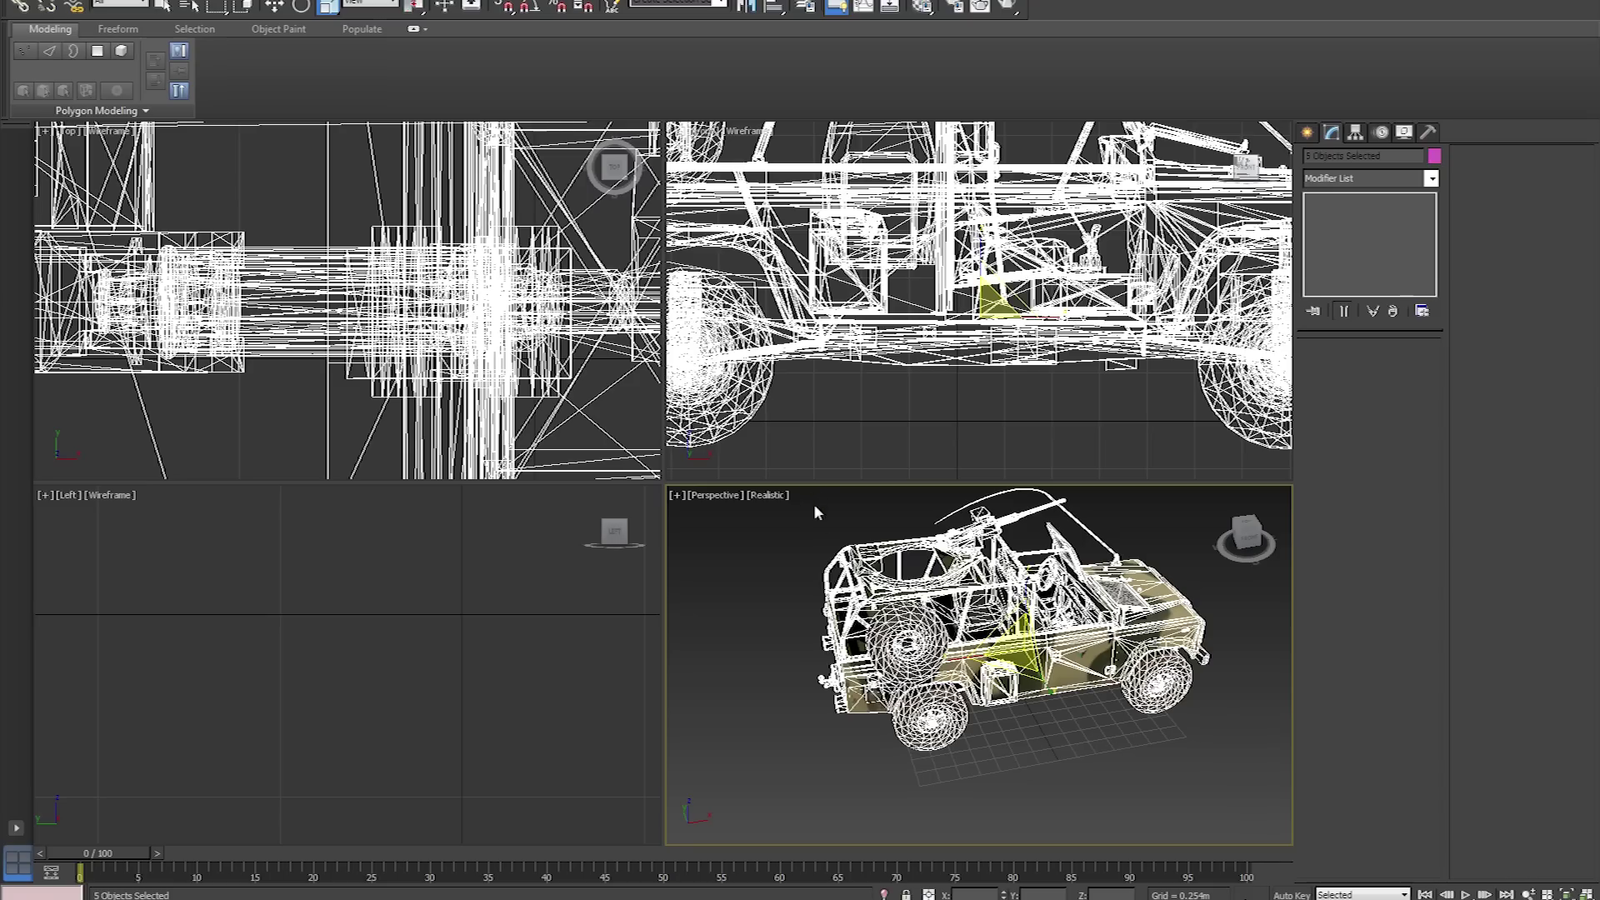
{"action": "left_click", "coordinate": [17, 2]}
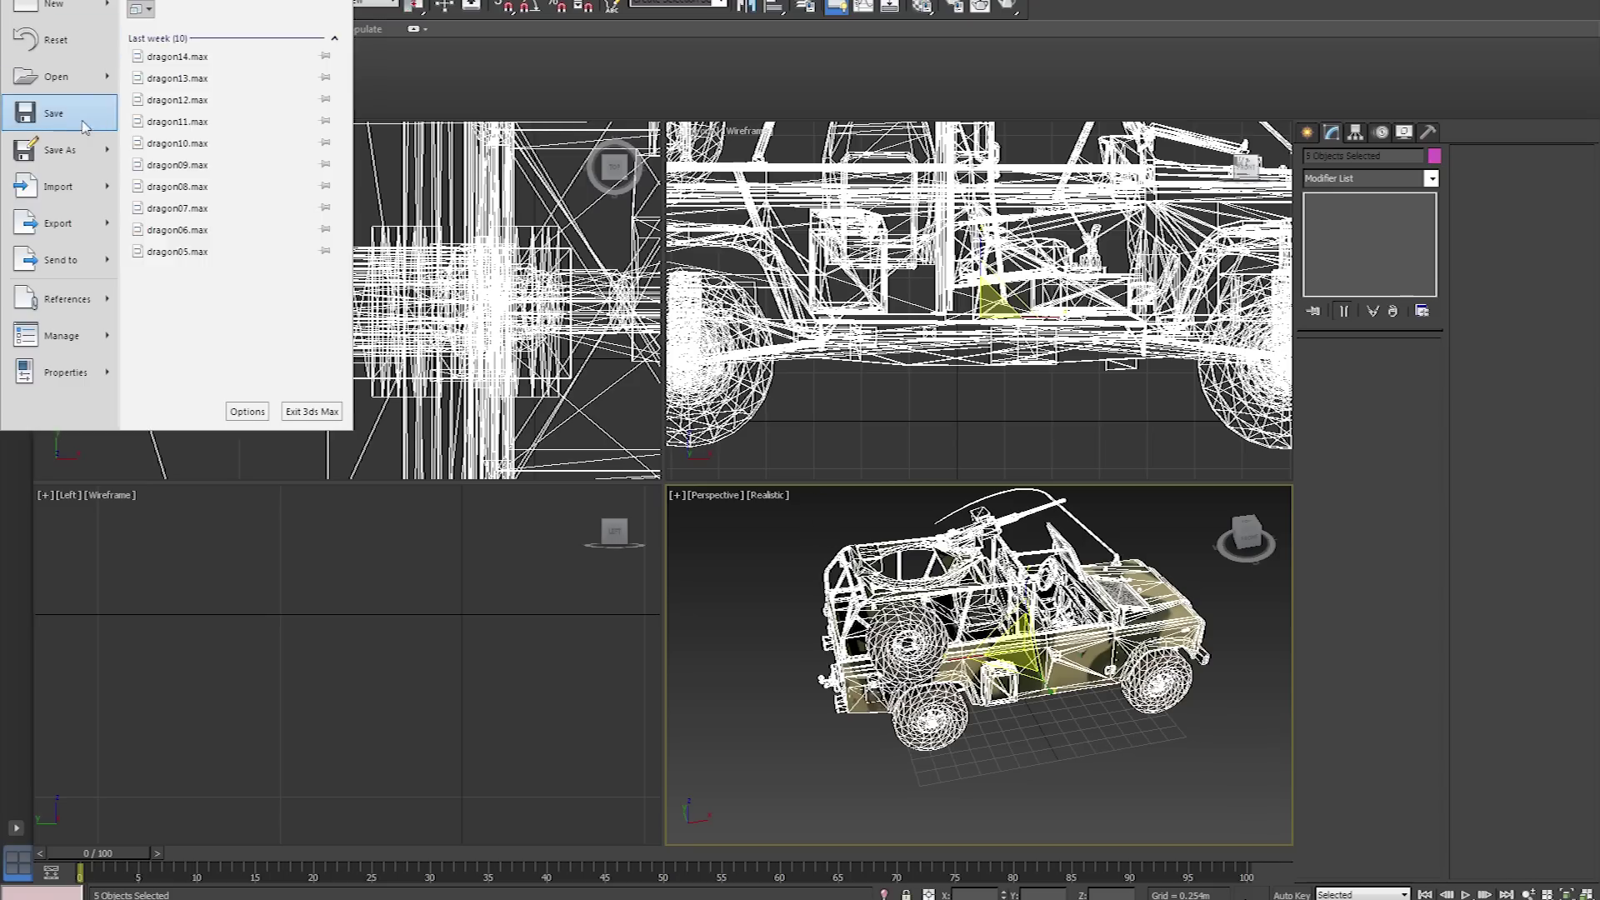
{"action": "left_click", "coordinate": [59, 239]}
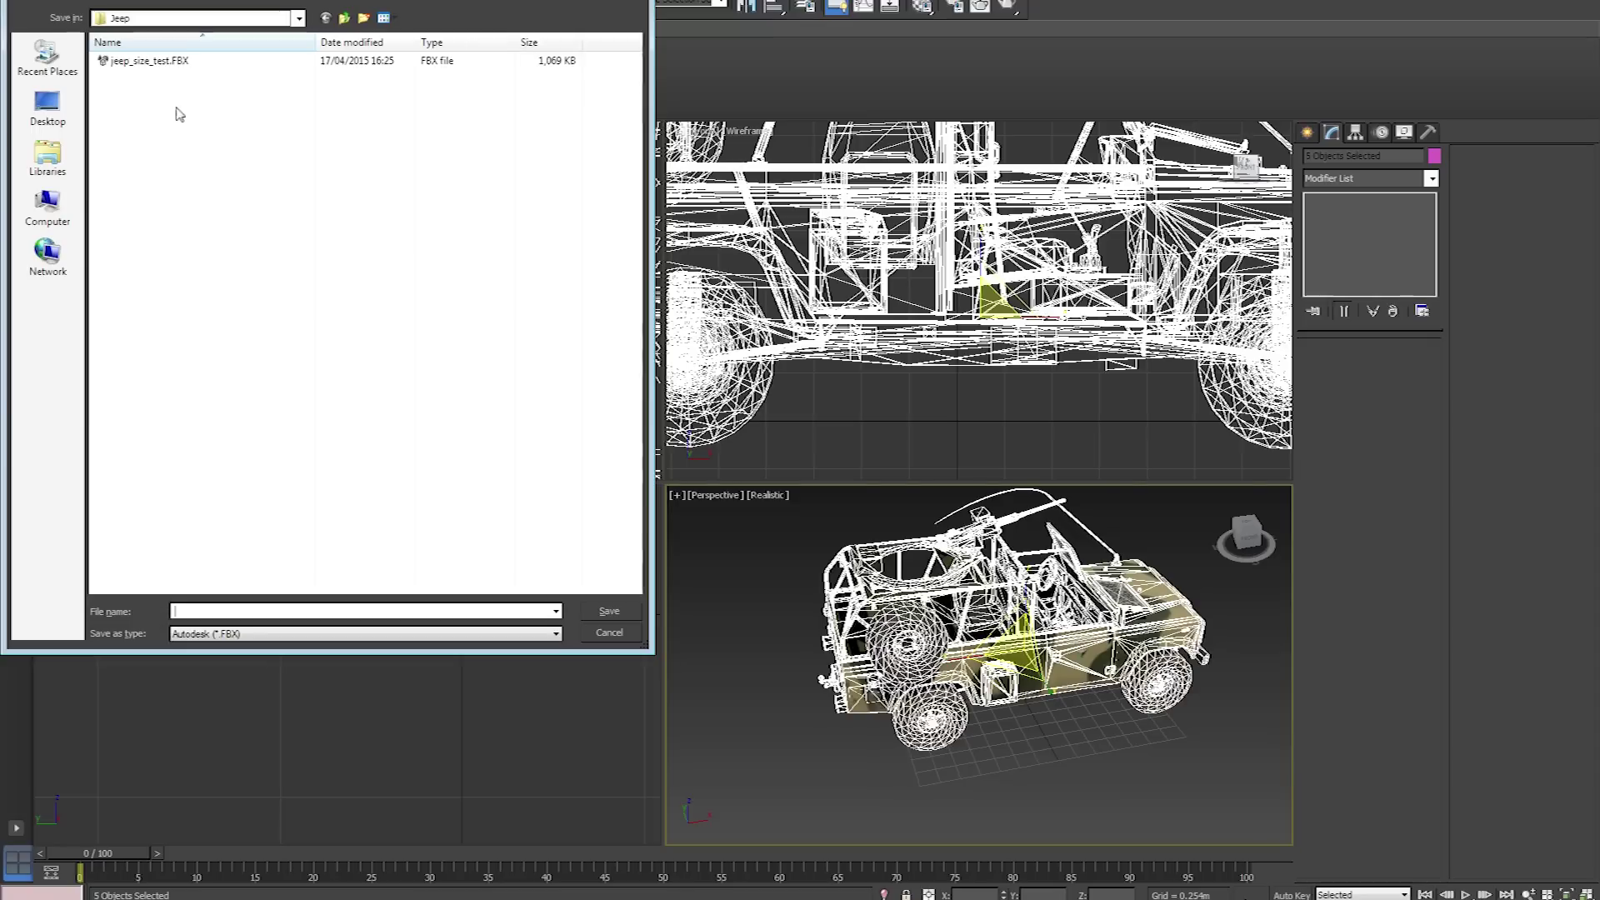
{"action": "left_click", "coordinate": [173, 65]}
{"action": "left_click", "coordinate": [604, 614]}
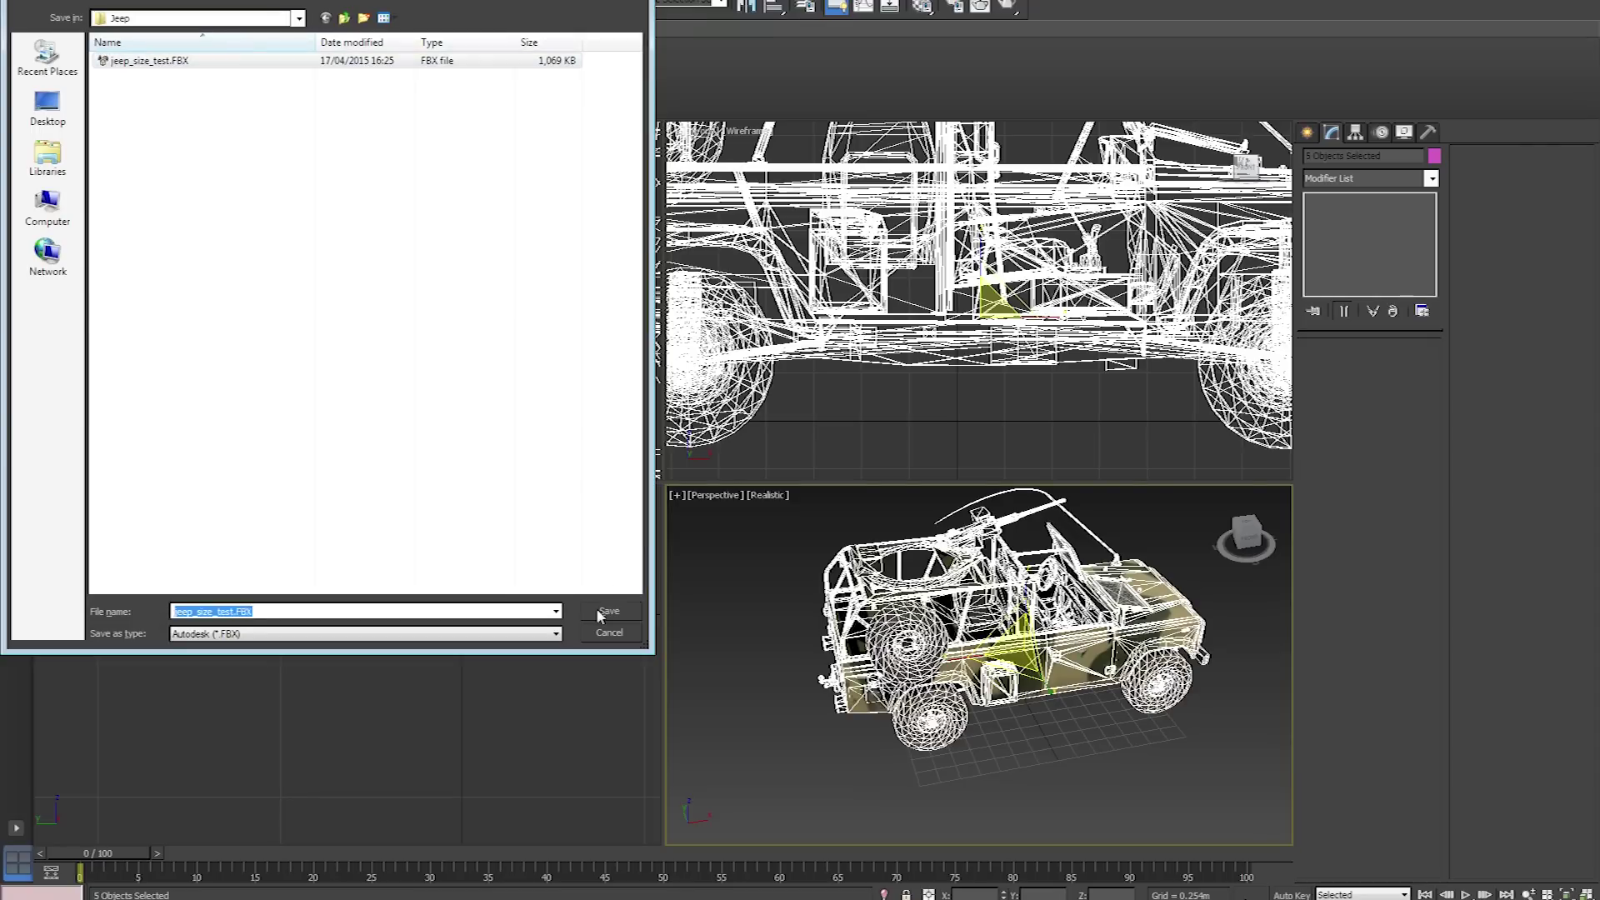
{"action": "left_click", "coordinate": [869, 502]}
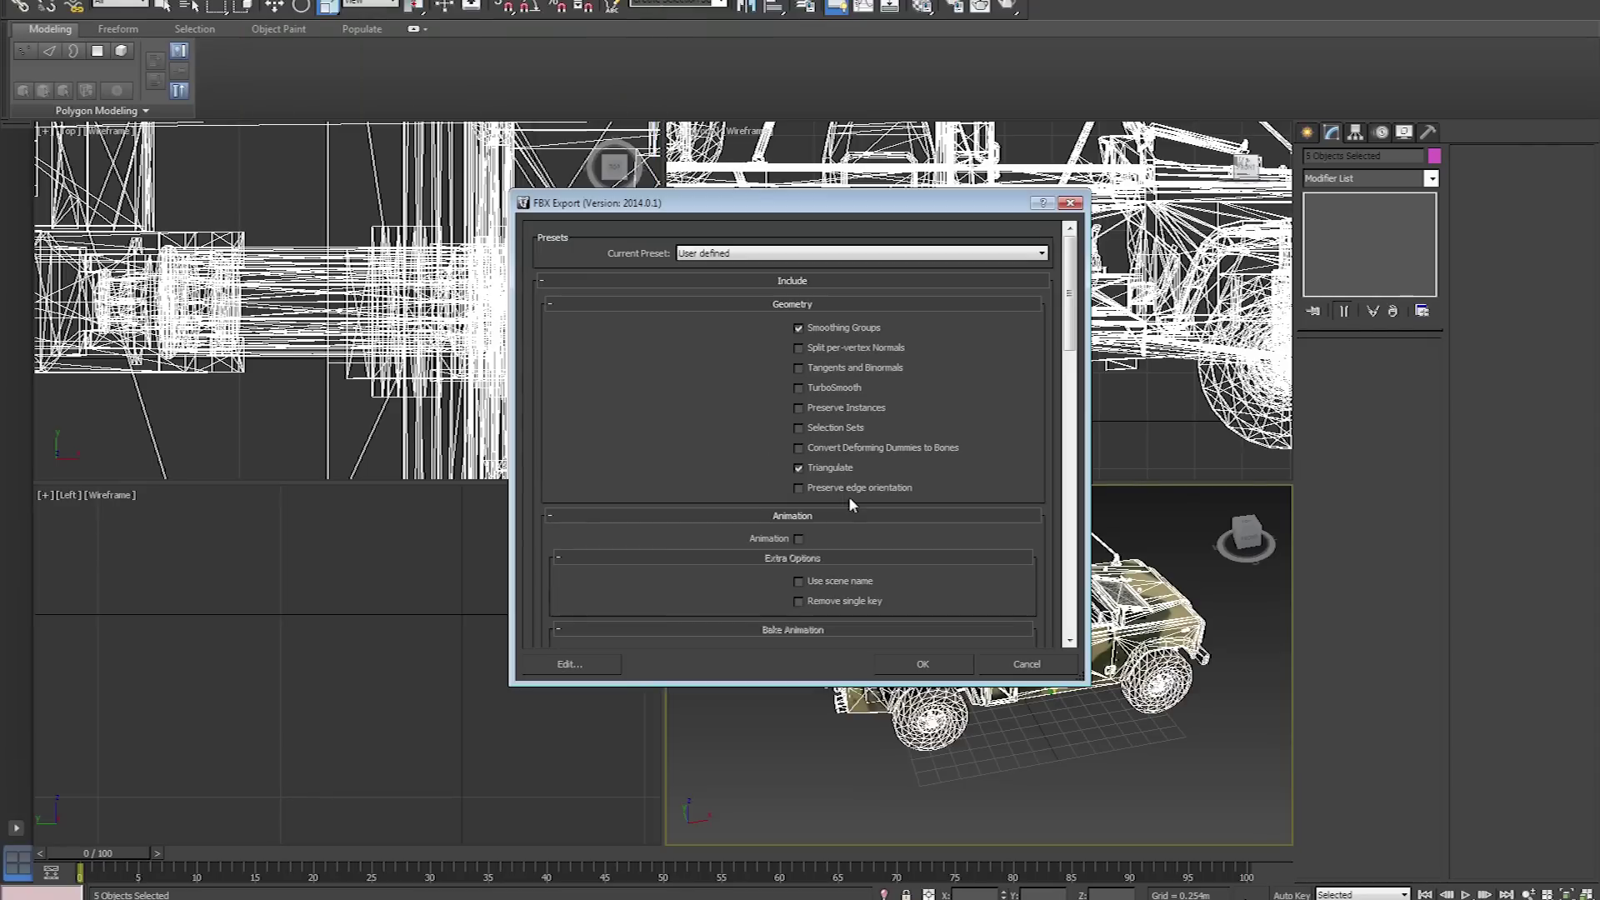
{"action": "left_click", "coordinate": [919, 671]}
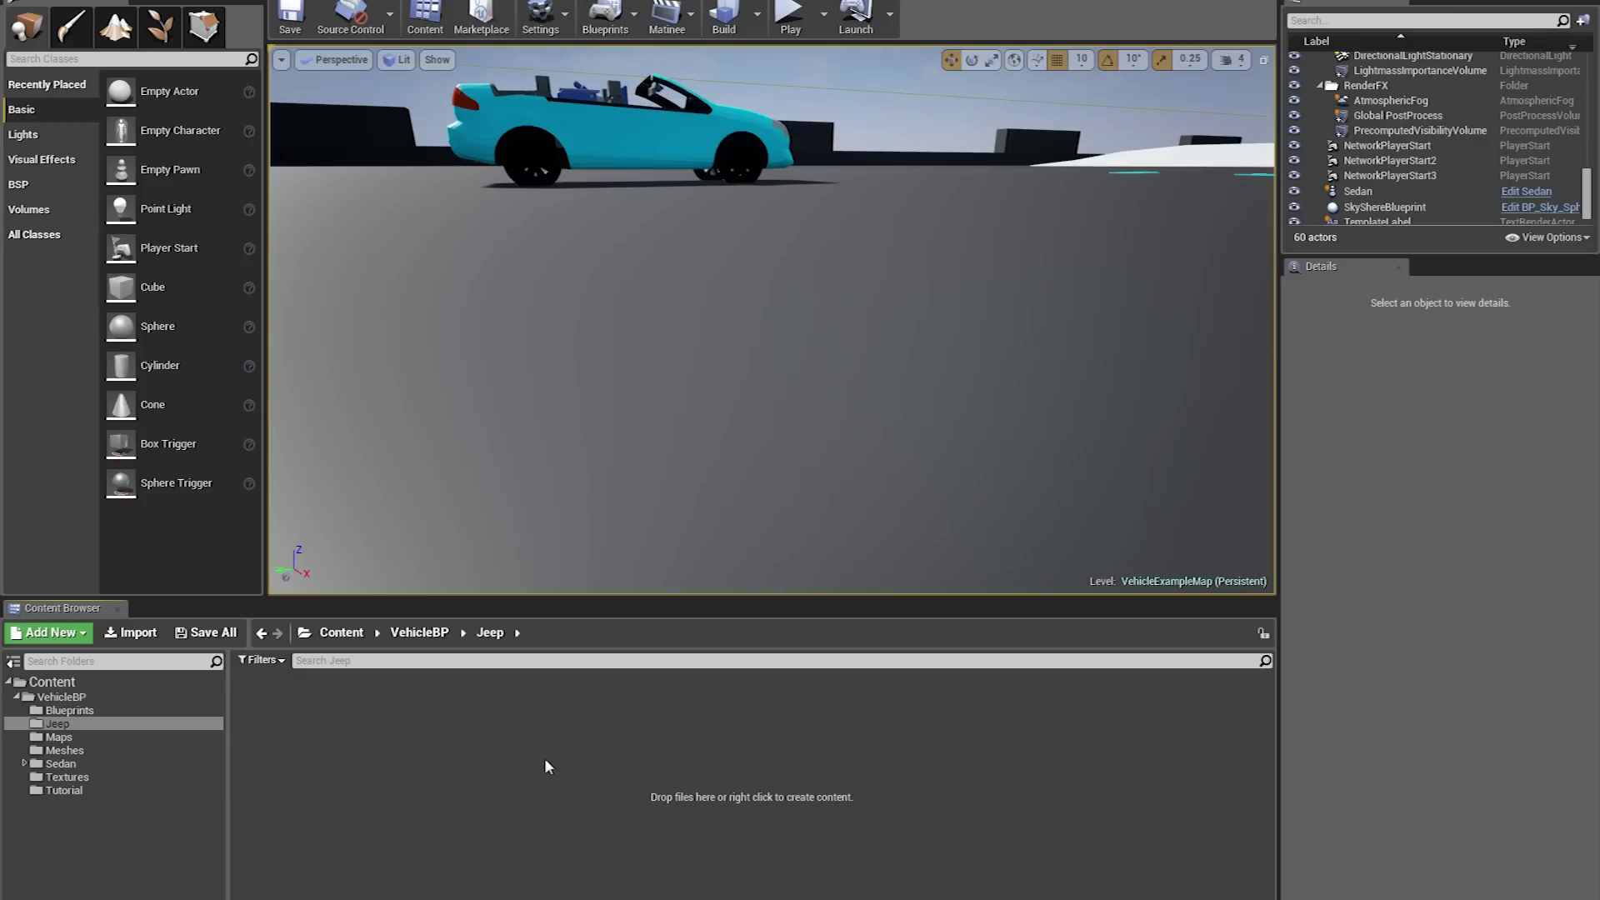
In Unreal Editor, import jeep_size_test into the VehicleBP Jeep folder as a skeletal mesh and close the message log
{"action": "right_click", "coordinate": [546, 759]}
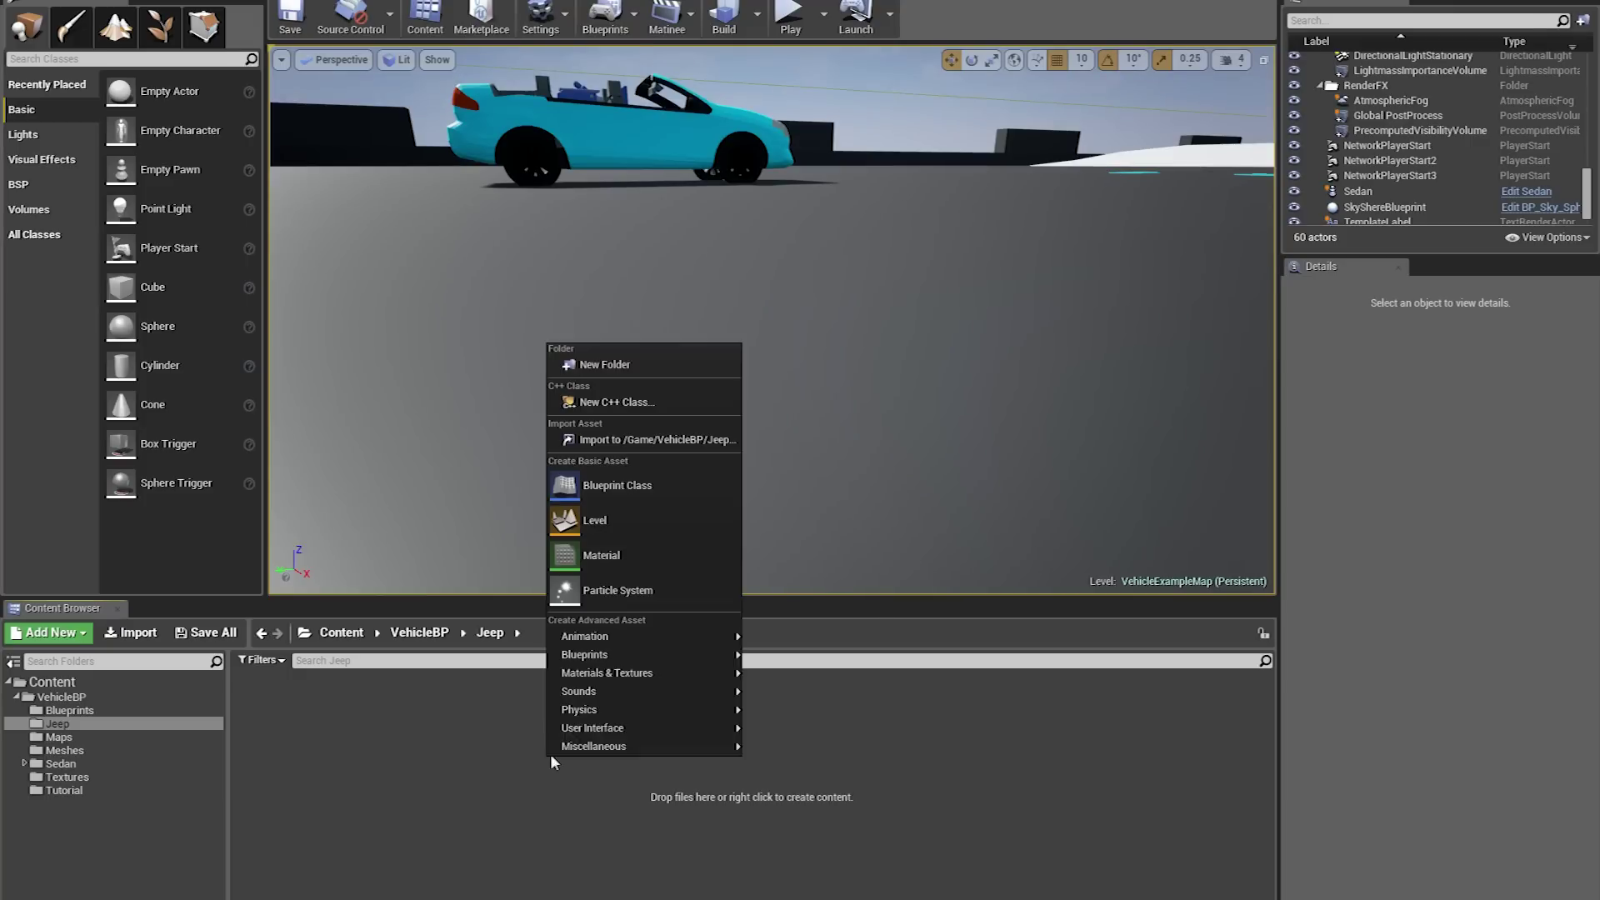
{"action": "left_click", "coordinate": [611, 442]}
{"action": "left_click", "coordinate": [325, 65]}
{"action": "left_click", "coordinate": [643, 422]}
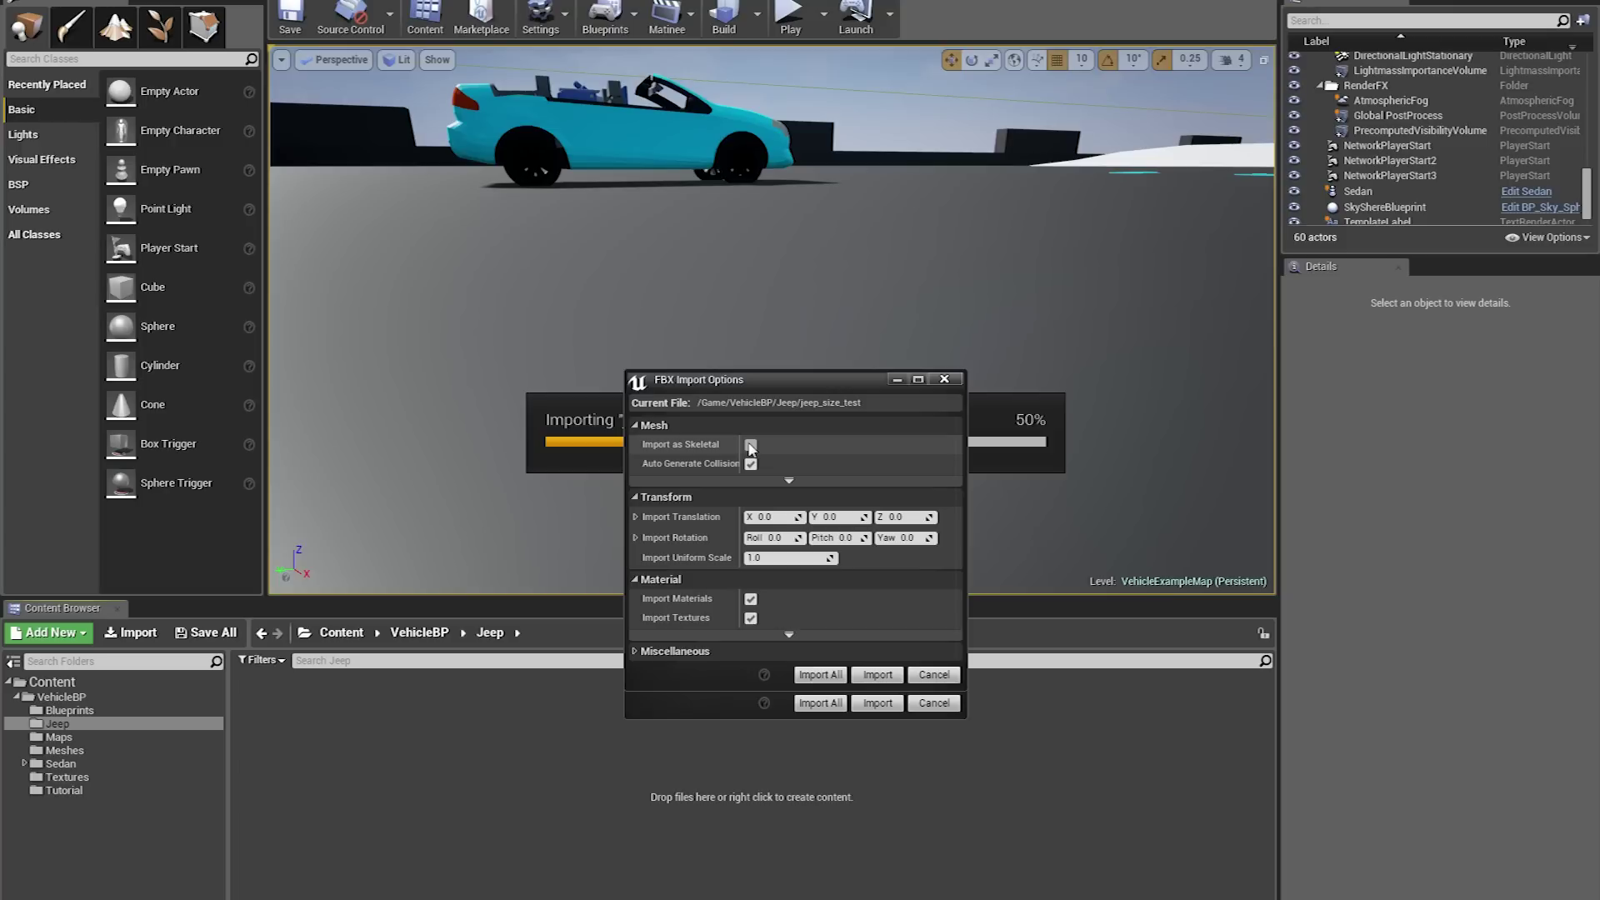
{"action": "left_click", "coordinate": [751, 446]}
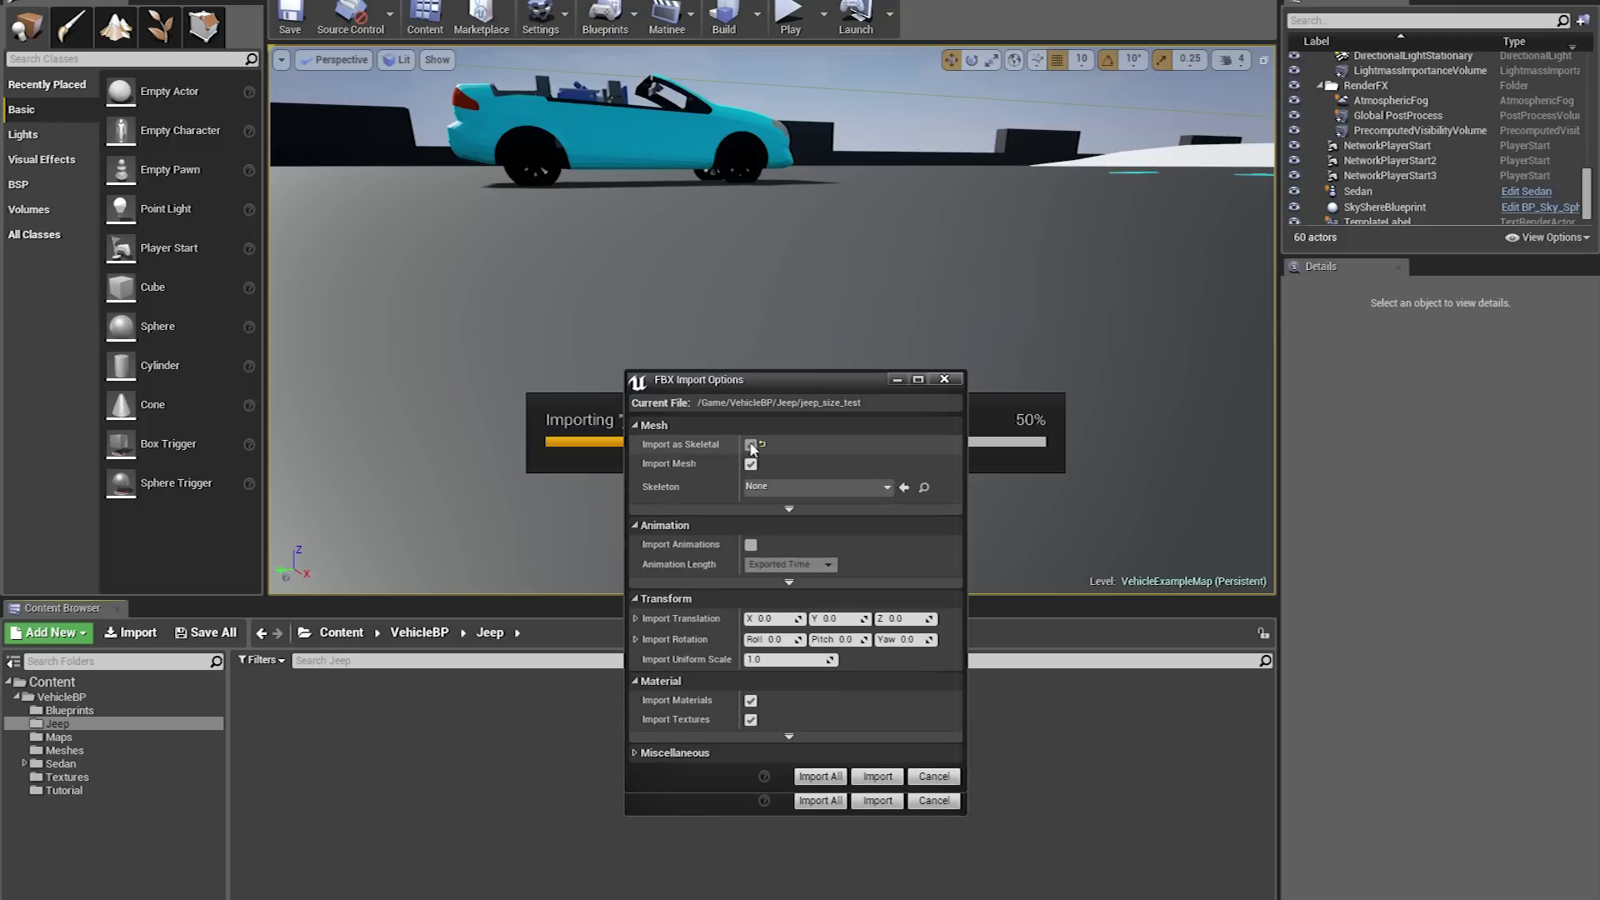
{"action": "left_click", "coordinate": [825, 777]}
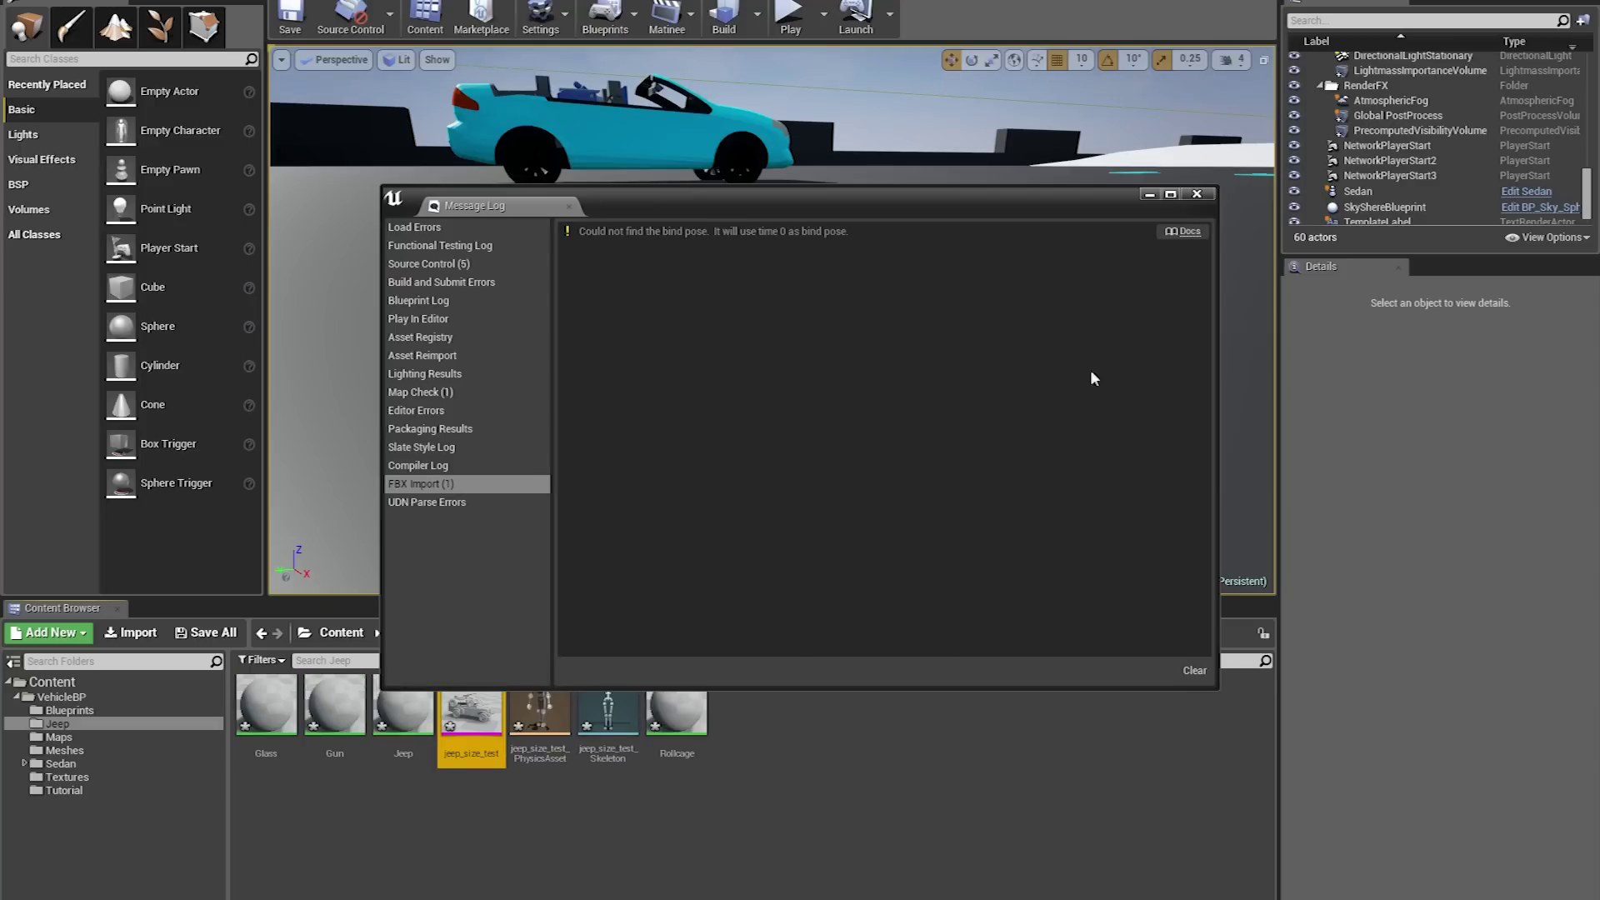
{"action": "left_click", "coordinate": [1198, 196]}
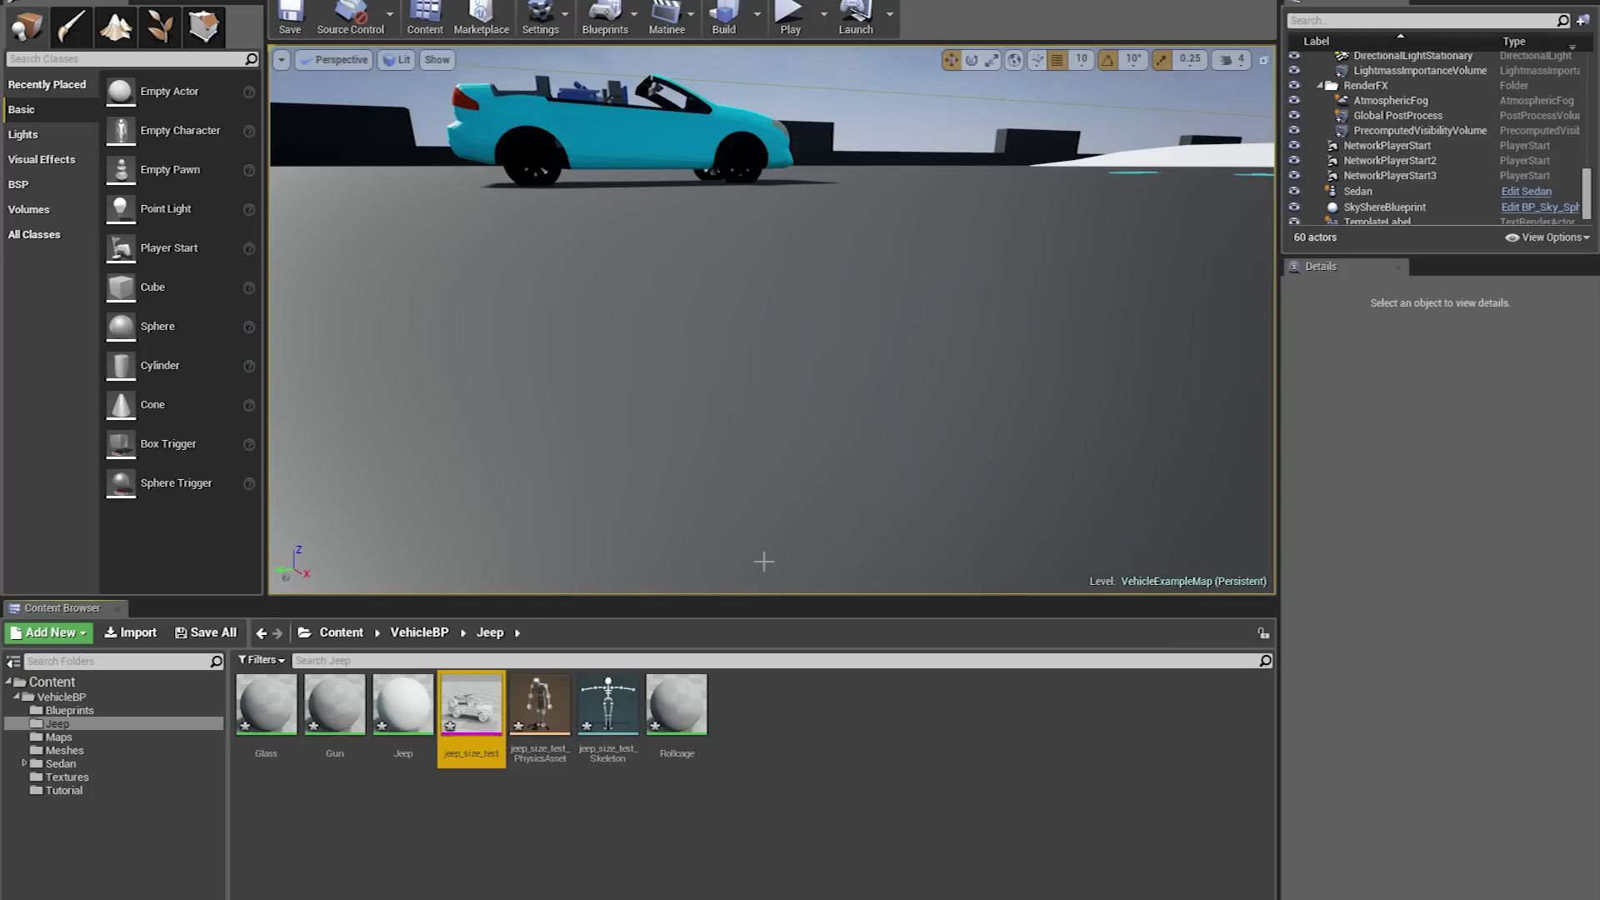
Place jeep_size_test in the level near the sedan, compare their sizes and delete the placed actor
{"action": "left_click_drag", "start_coordinate": [467, 700], "coordinate": [800, 276]}
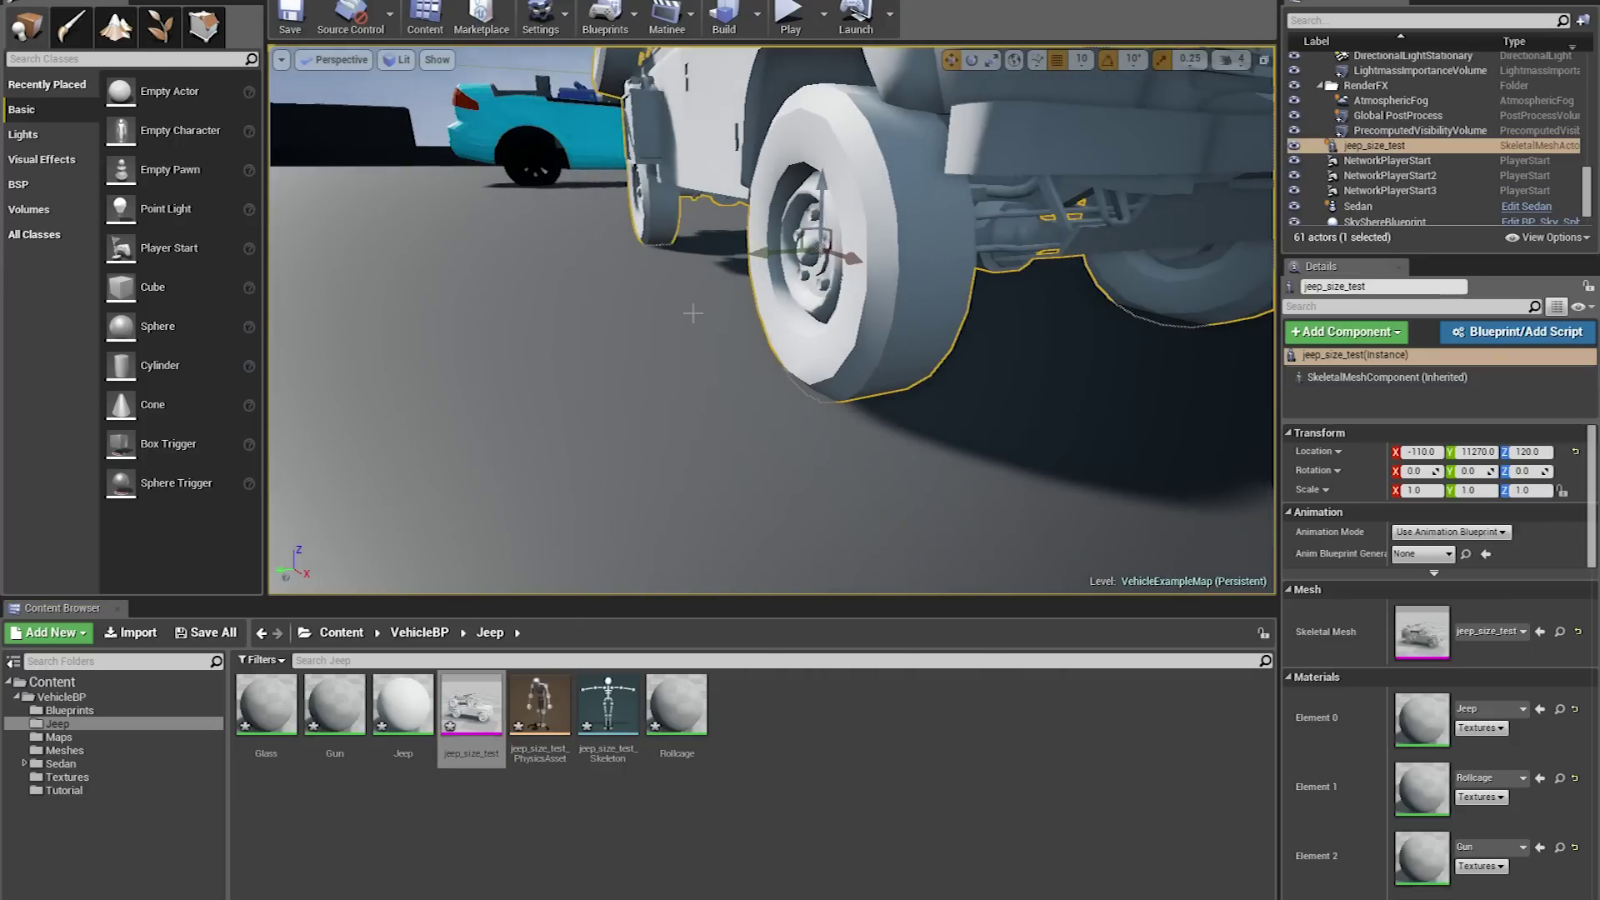
{"action": "mouse_move", "coordinate": [692, 310]}
{"action": "right_mouse_down"}
{"action": "mouse_move", "coordinate": [641, 308]}
{"action": "mouse_move", "coordinate": [634, 292]}
{"action": "mouse_move", "coordinate": [646, 354]}
{"action": "mouse_move", "coordinate": [600, 371]}
{"action": "mouse_move", "coordinate": [575, 355]}
{"action": "mouse_move", "coordinate": [687, 311]}
{"action": "right_mouse_up"}
{"action": "key", "text": "Delete"}
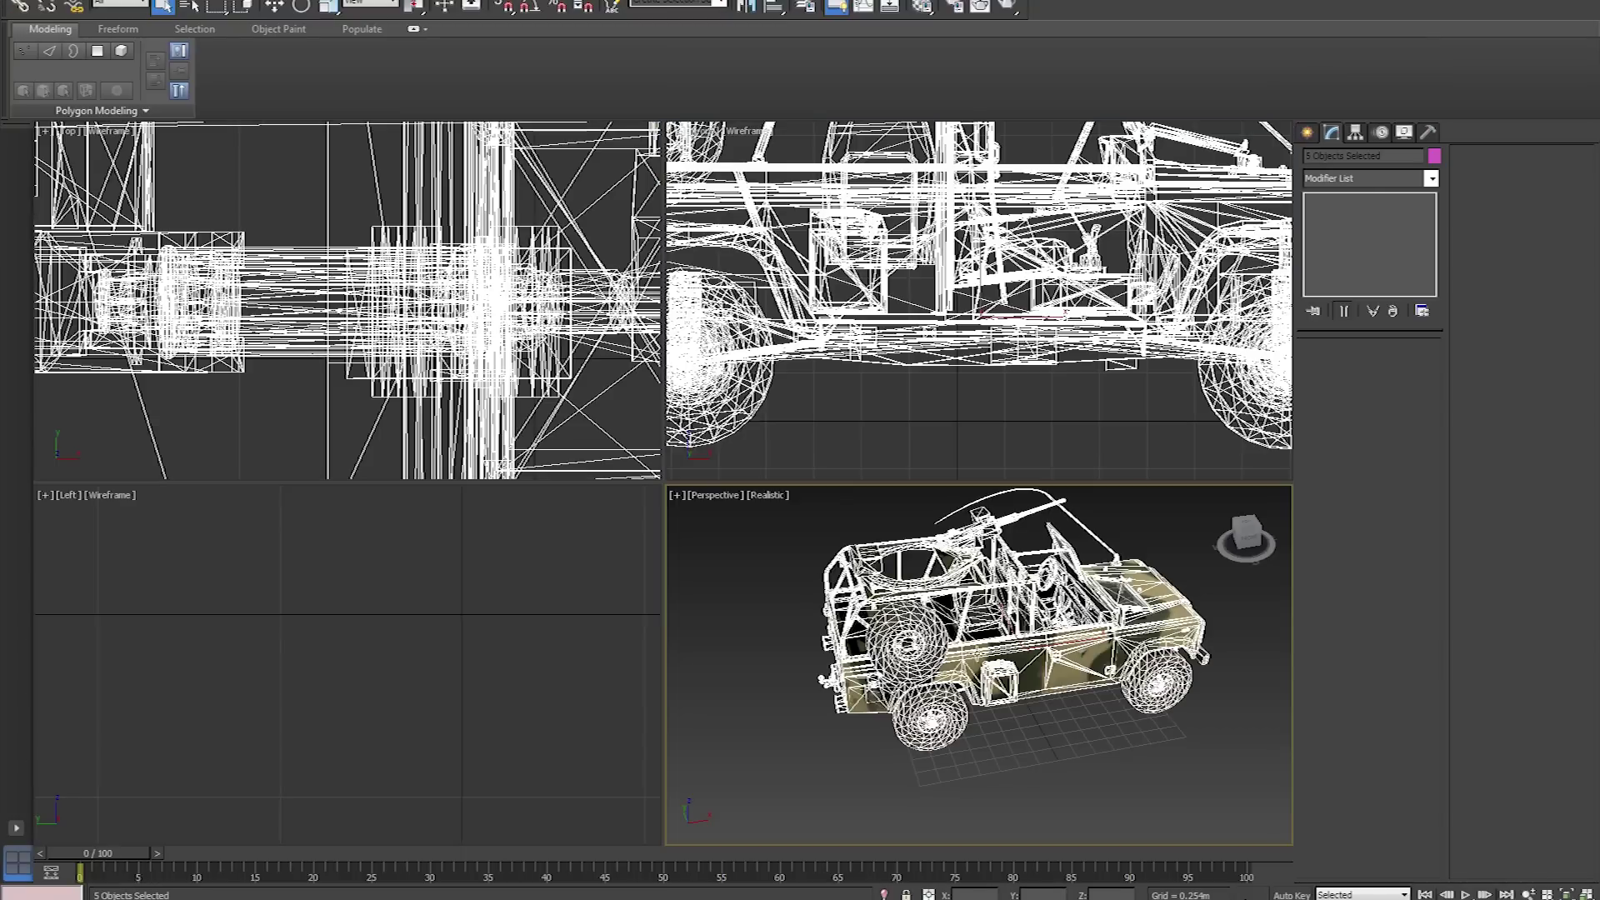
Select the jeep body and scale it, with its linked wheels, by a 200% offset using Scale Transform Type-In
{"action": "left_click", "coordinate": [1001, 639]}
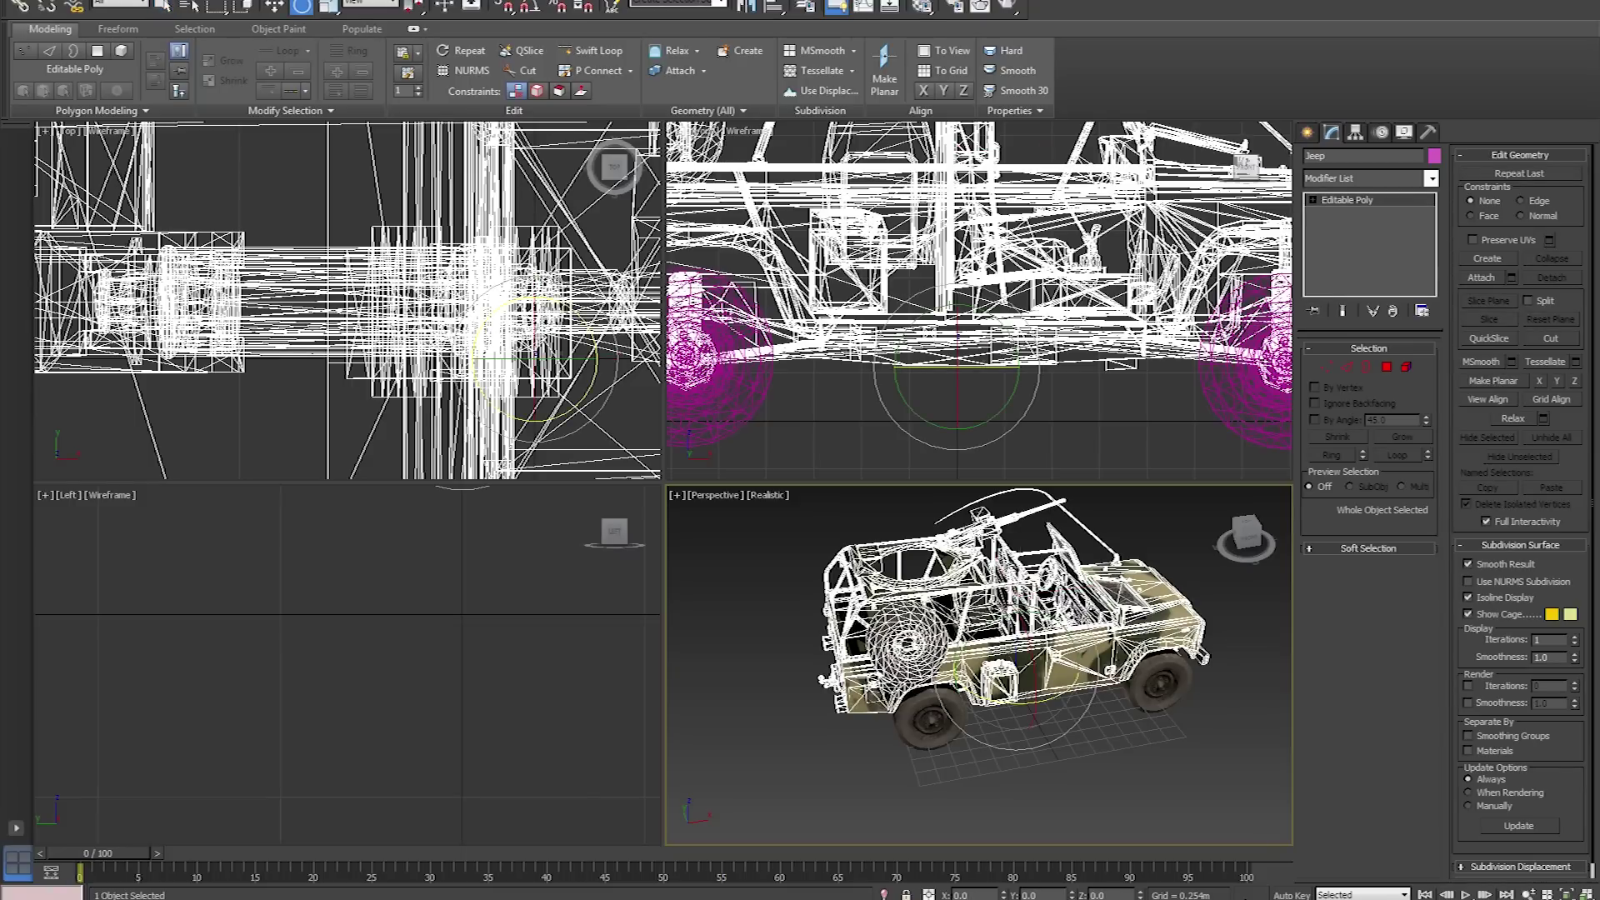
{"action": "left_click", "coordinate": [1005, 665]}
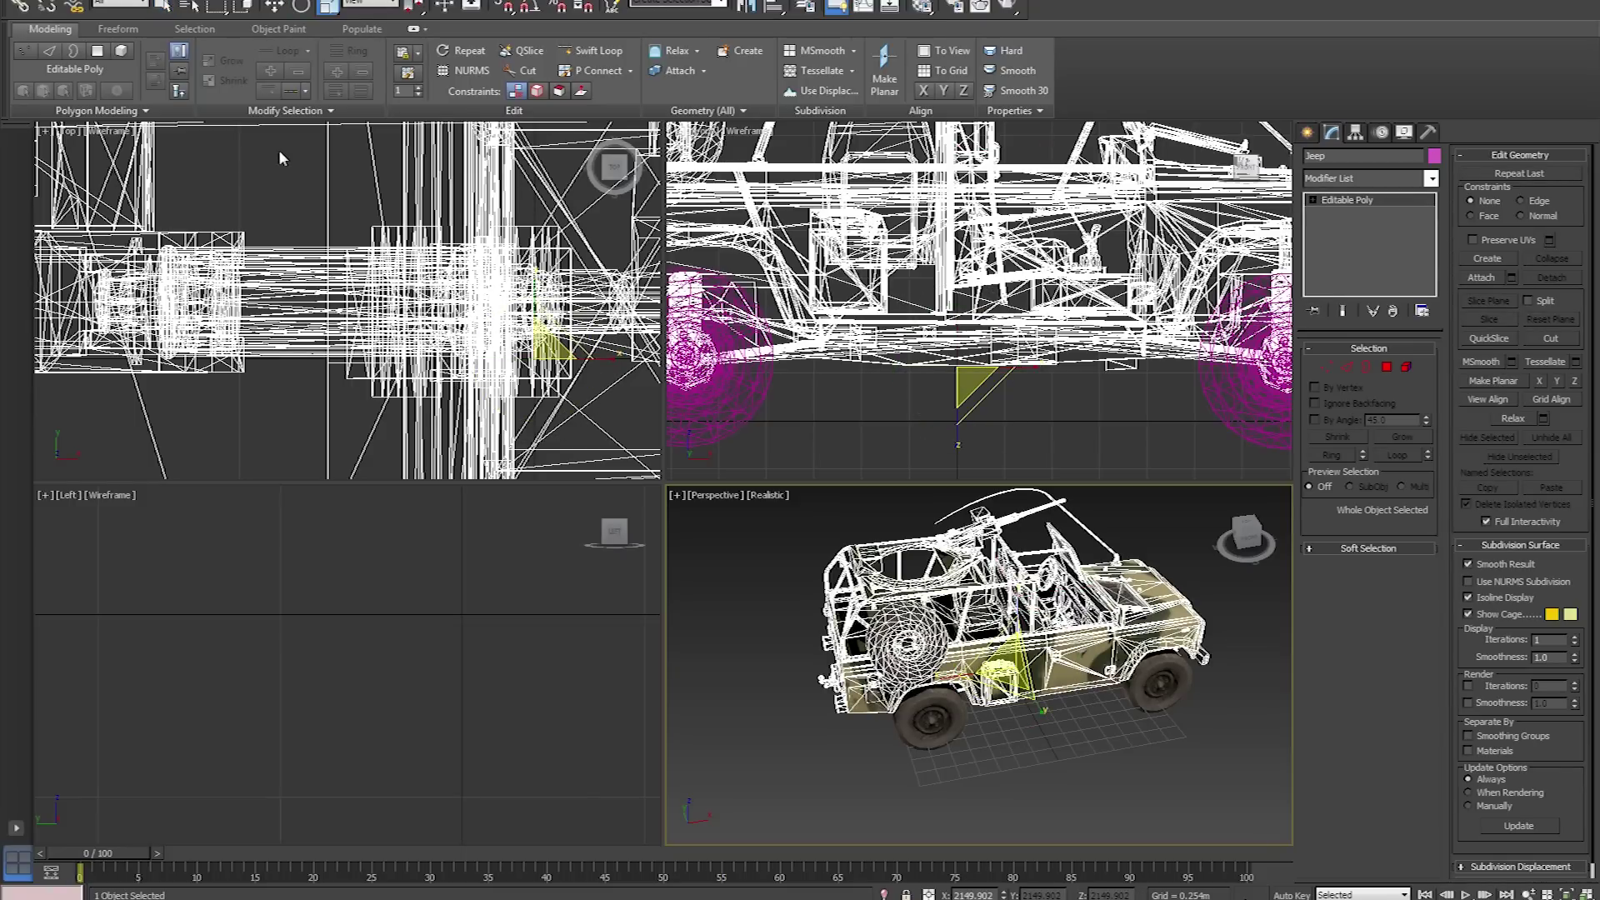
{"action": "left_click", "coordinate": [281, 0]}
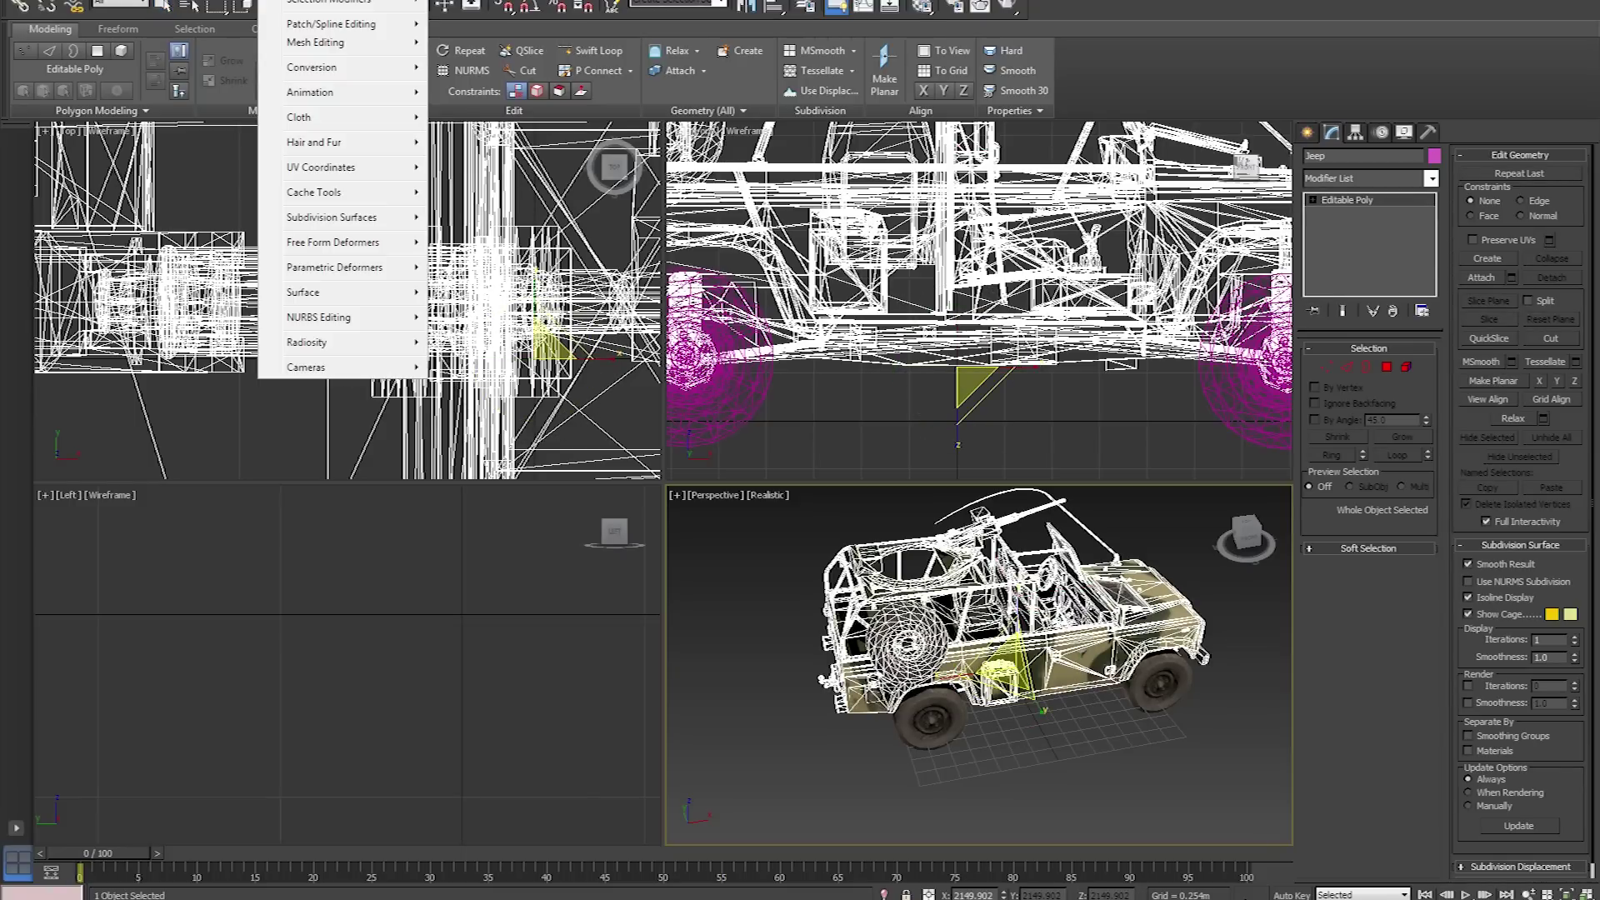
{"action": "mouse_move", "coordinate": [91, 0]}
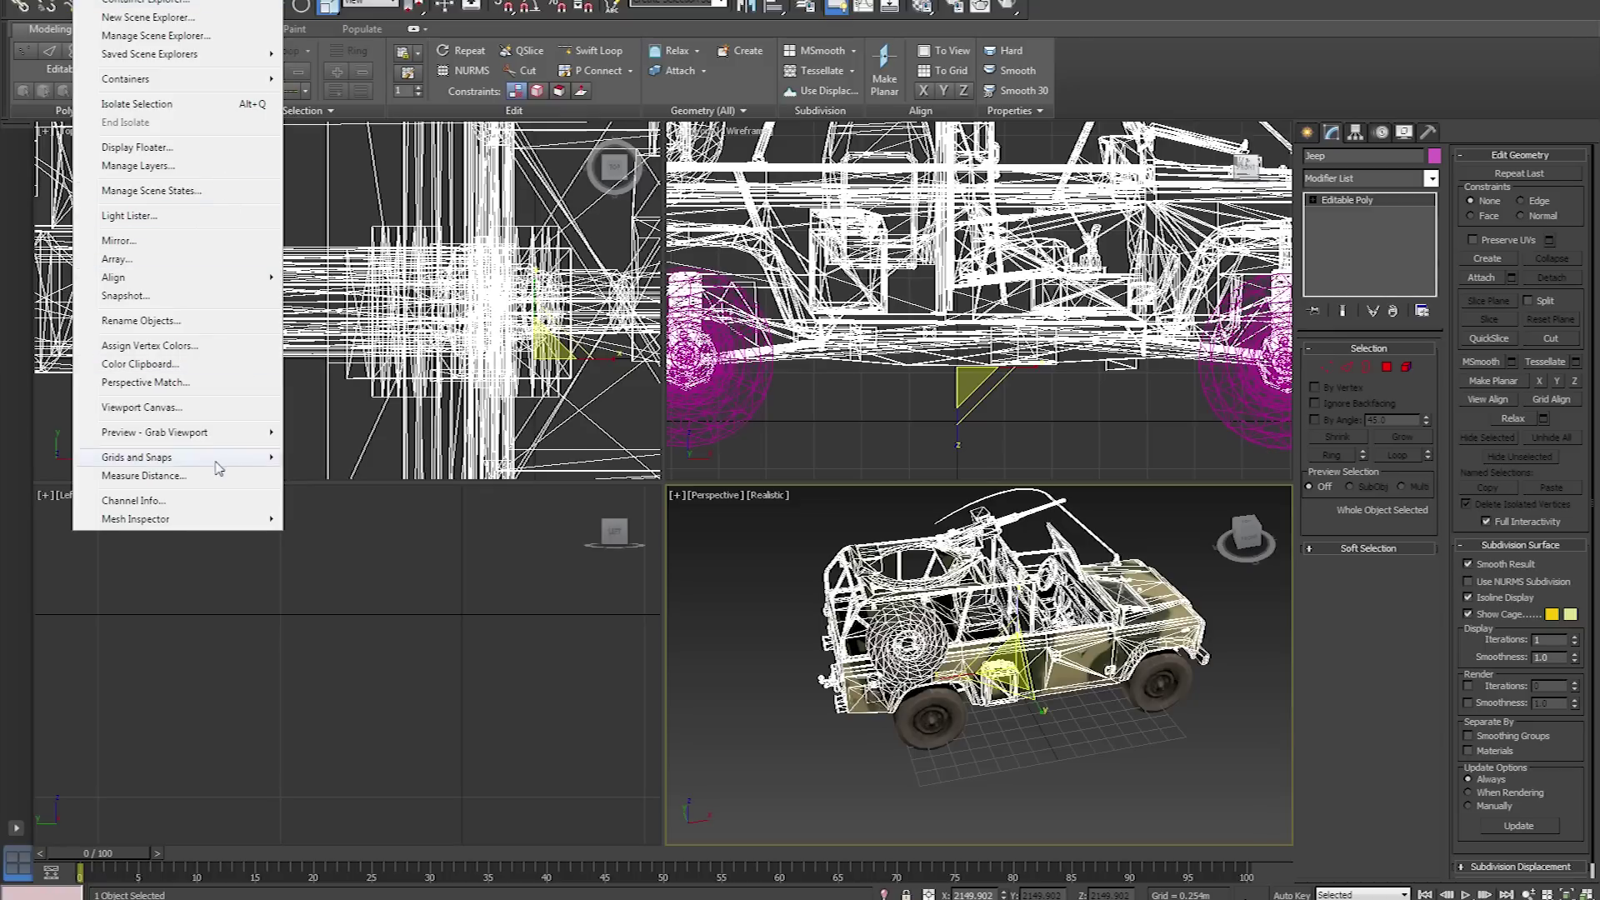
{"action": "mouse_move", "coordinate": [281, 0]}
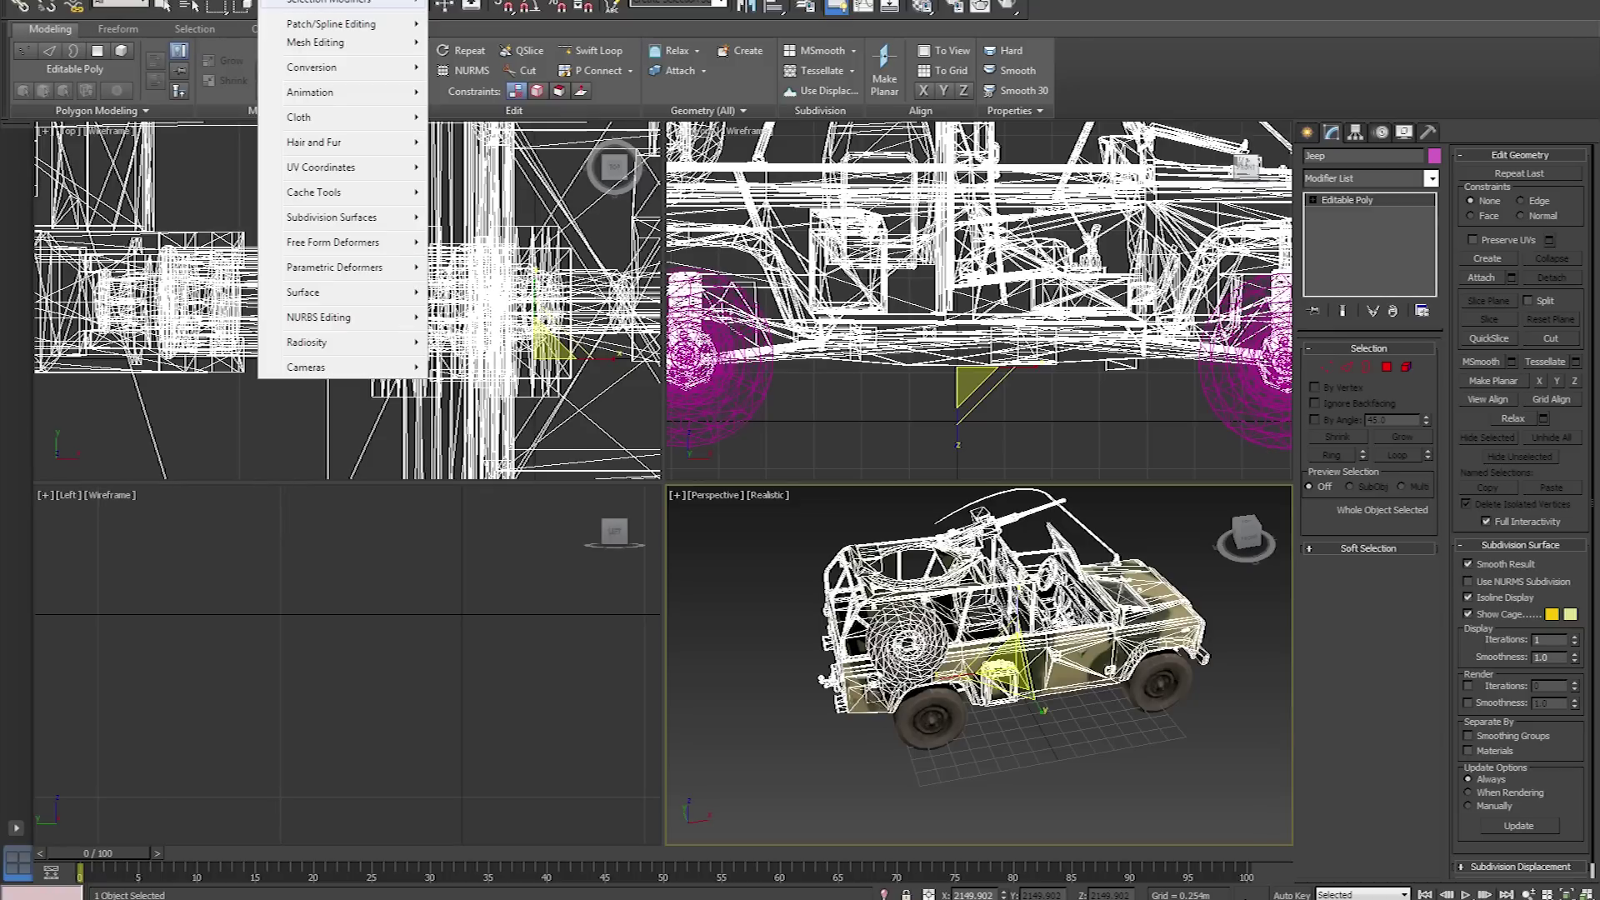
{"action": "mouse_move", "coordinate": [229, 0]}
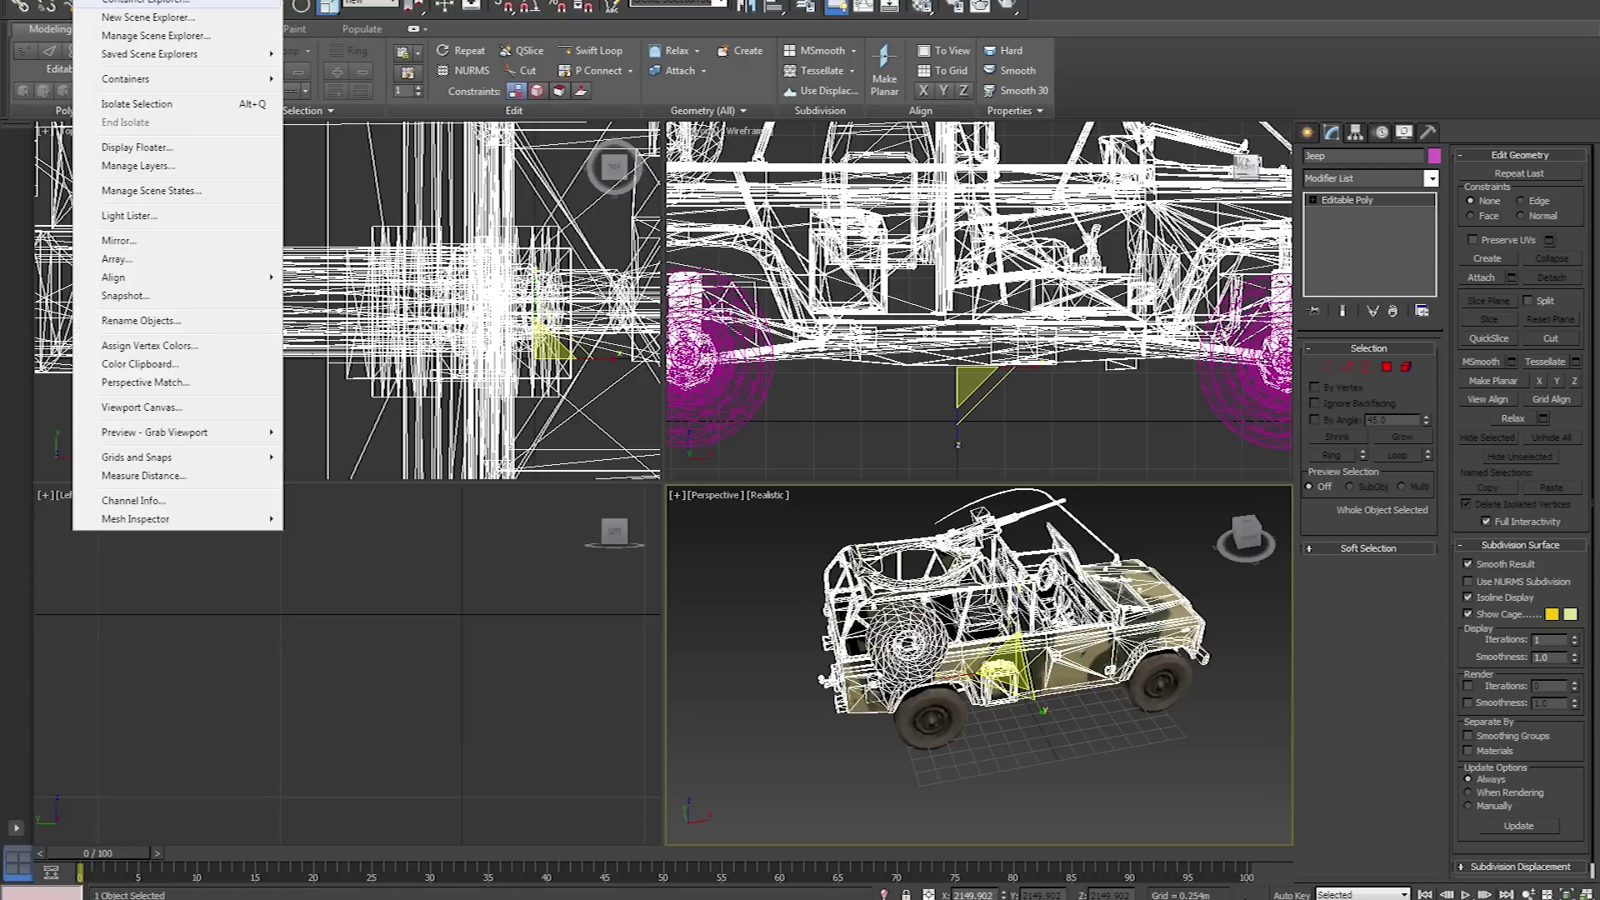
{"action": "left_click", "coordinate": [110, 183]}
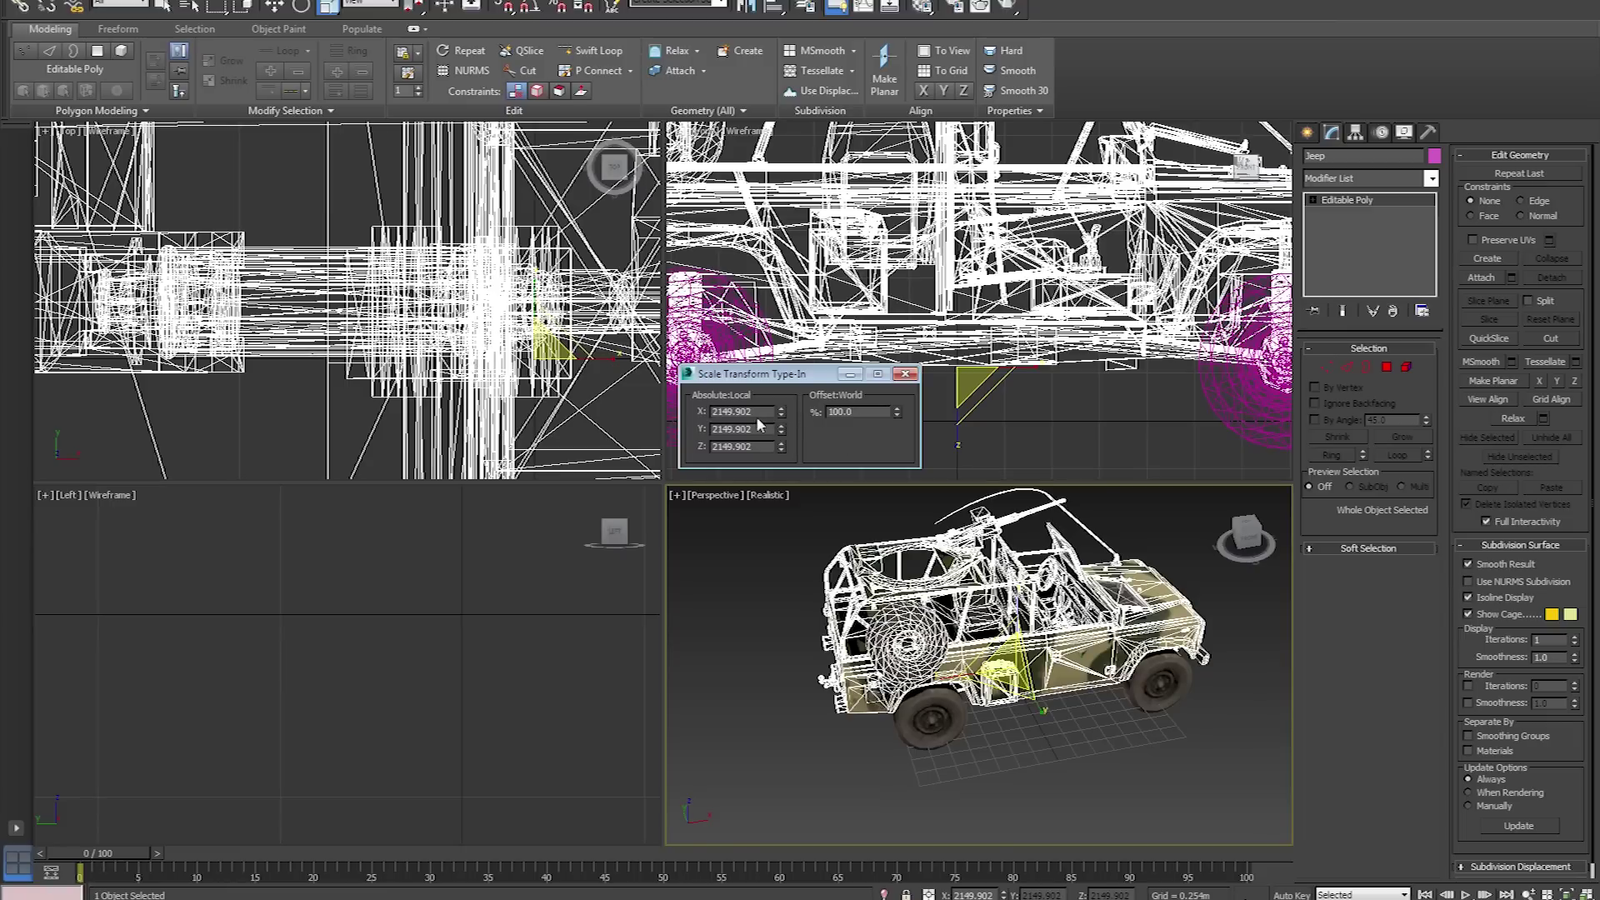
{"action": "left_click", "coordinate": [868, 413]}
{"action": "type", "text": "200"}
{"action": "key", "text": "Return"}
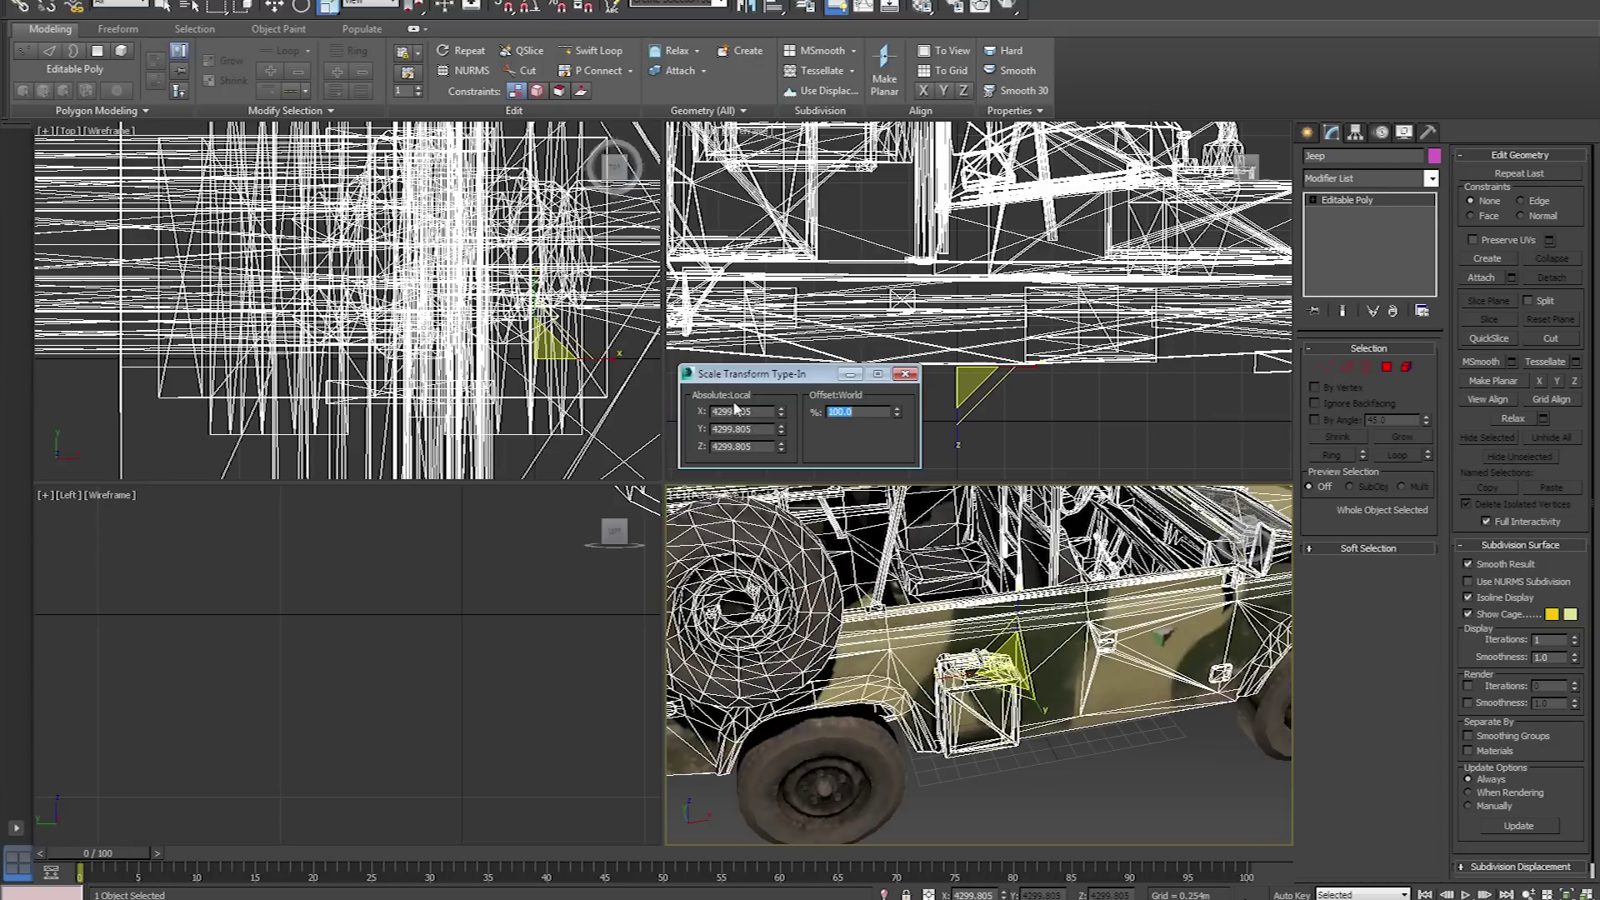
{"action": "left_click", "coordinate": [907, 375]}
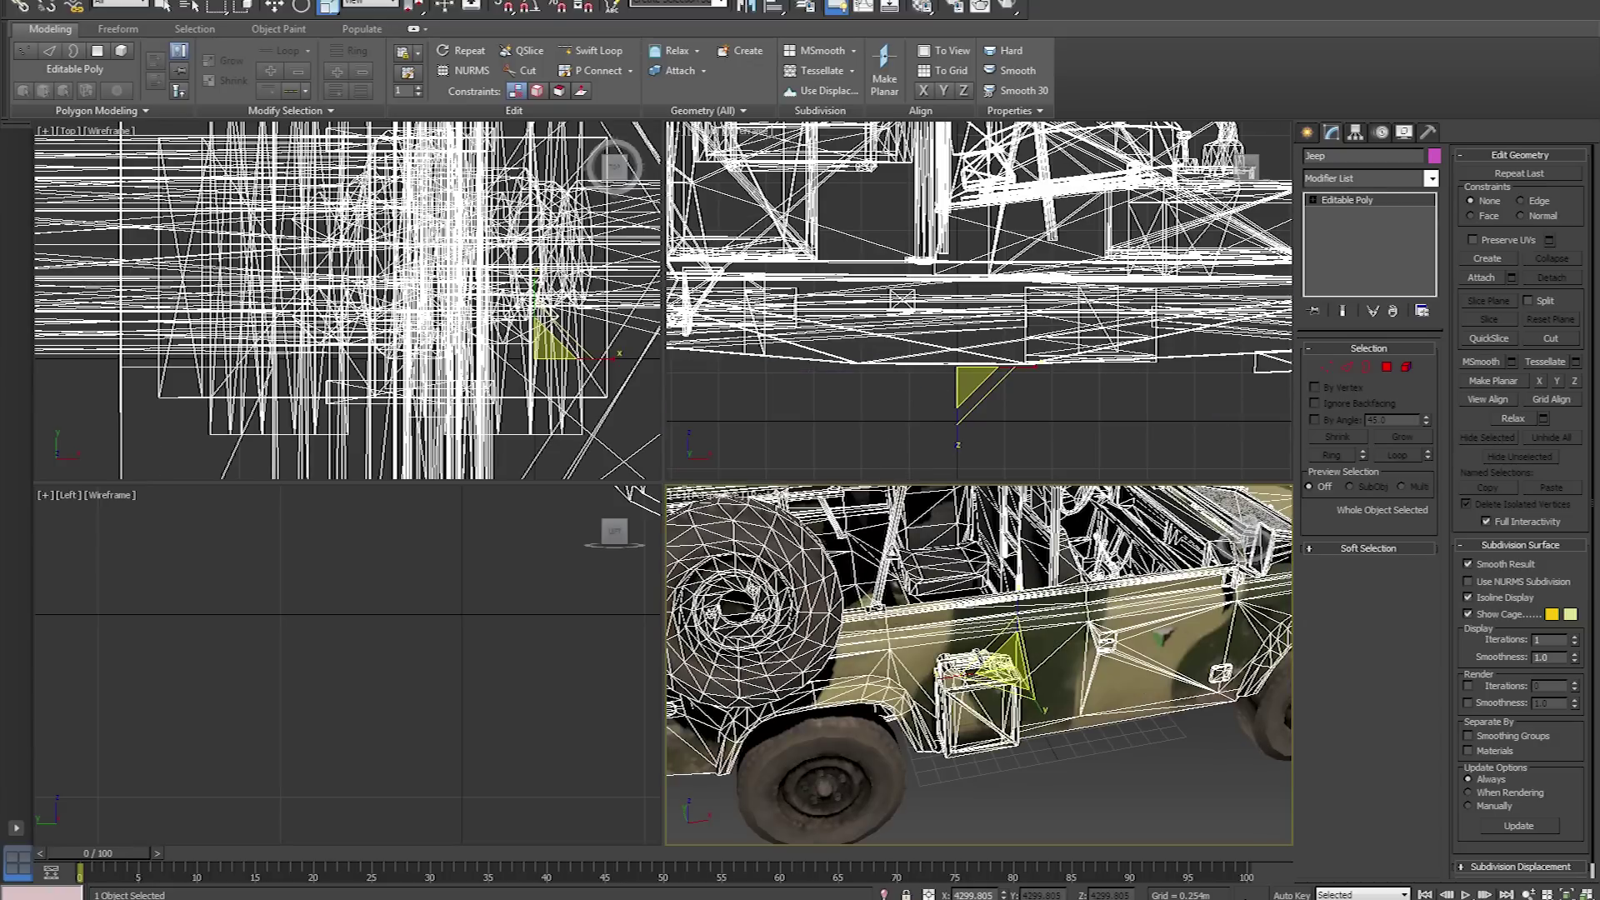
{"action": "scroll", "coordinate": [979, 664], "scroll_direction": "down", "scroll_amount": 5}
{"action": "middle_click_drag", "start_coordinate": [958, 646], "coordinate": [934, 613], "text": "alt"}
{"action": "middle_click_drag", "start_coordinate": [934, 612], "coordinate": [931, 649]}
{"action": "scroll", "coordinate": [946, 650], "scroll_direction": "down", "scroll_amount": 3}
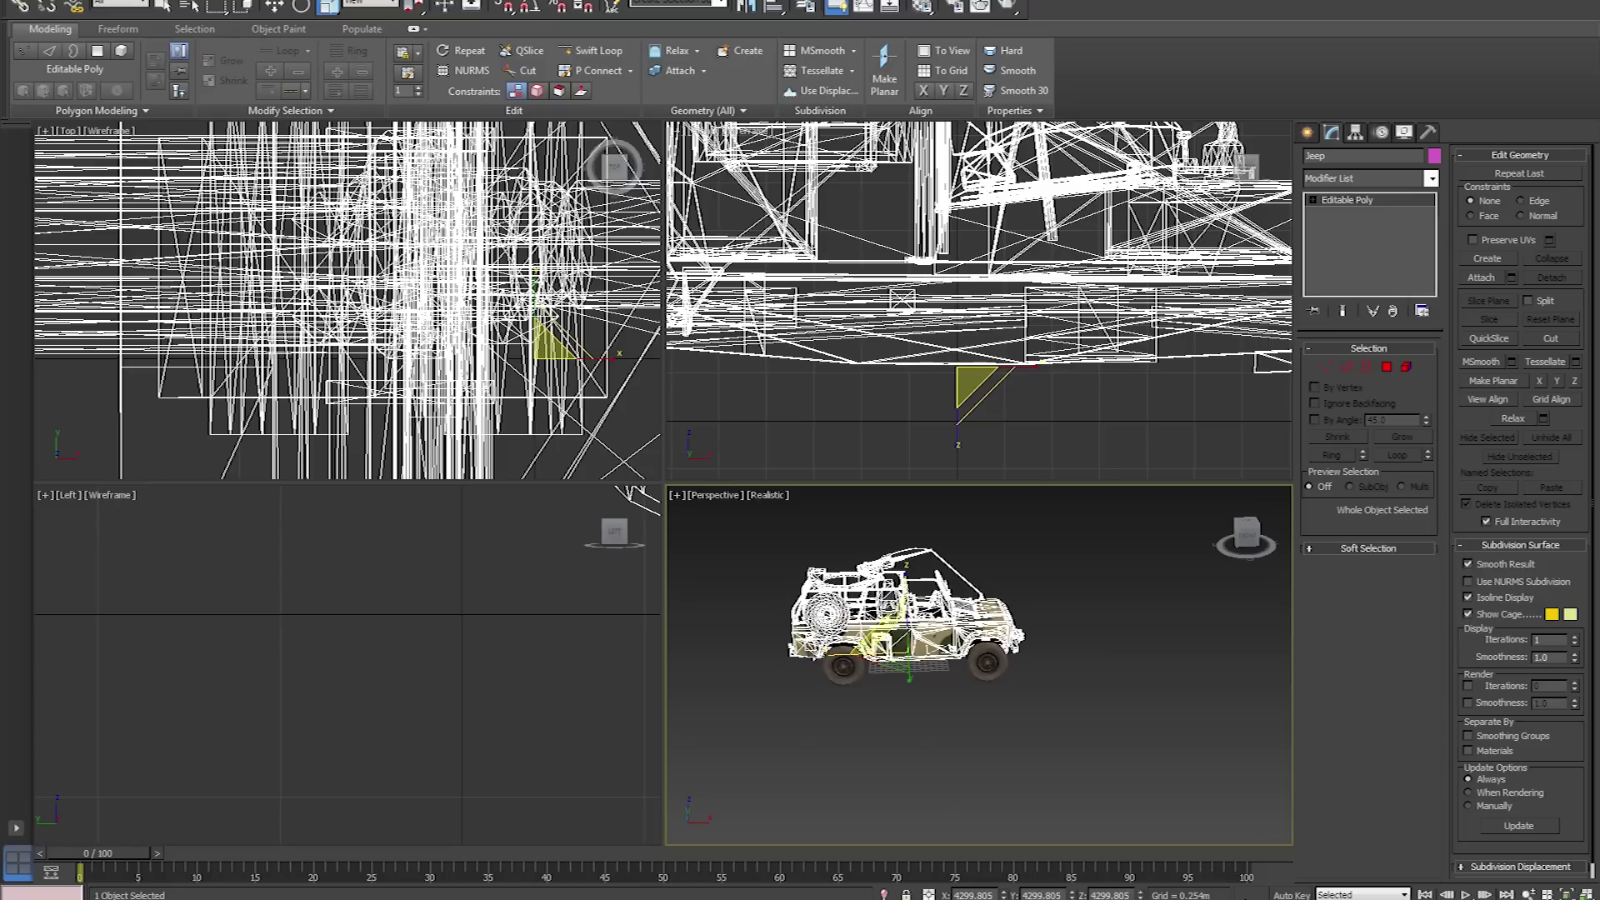
{"action": "key", "text": "w"}
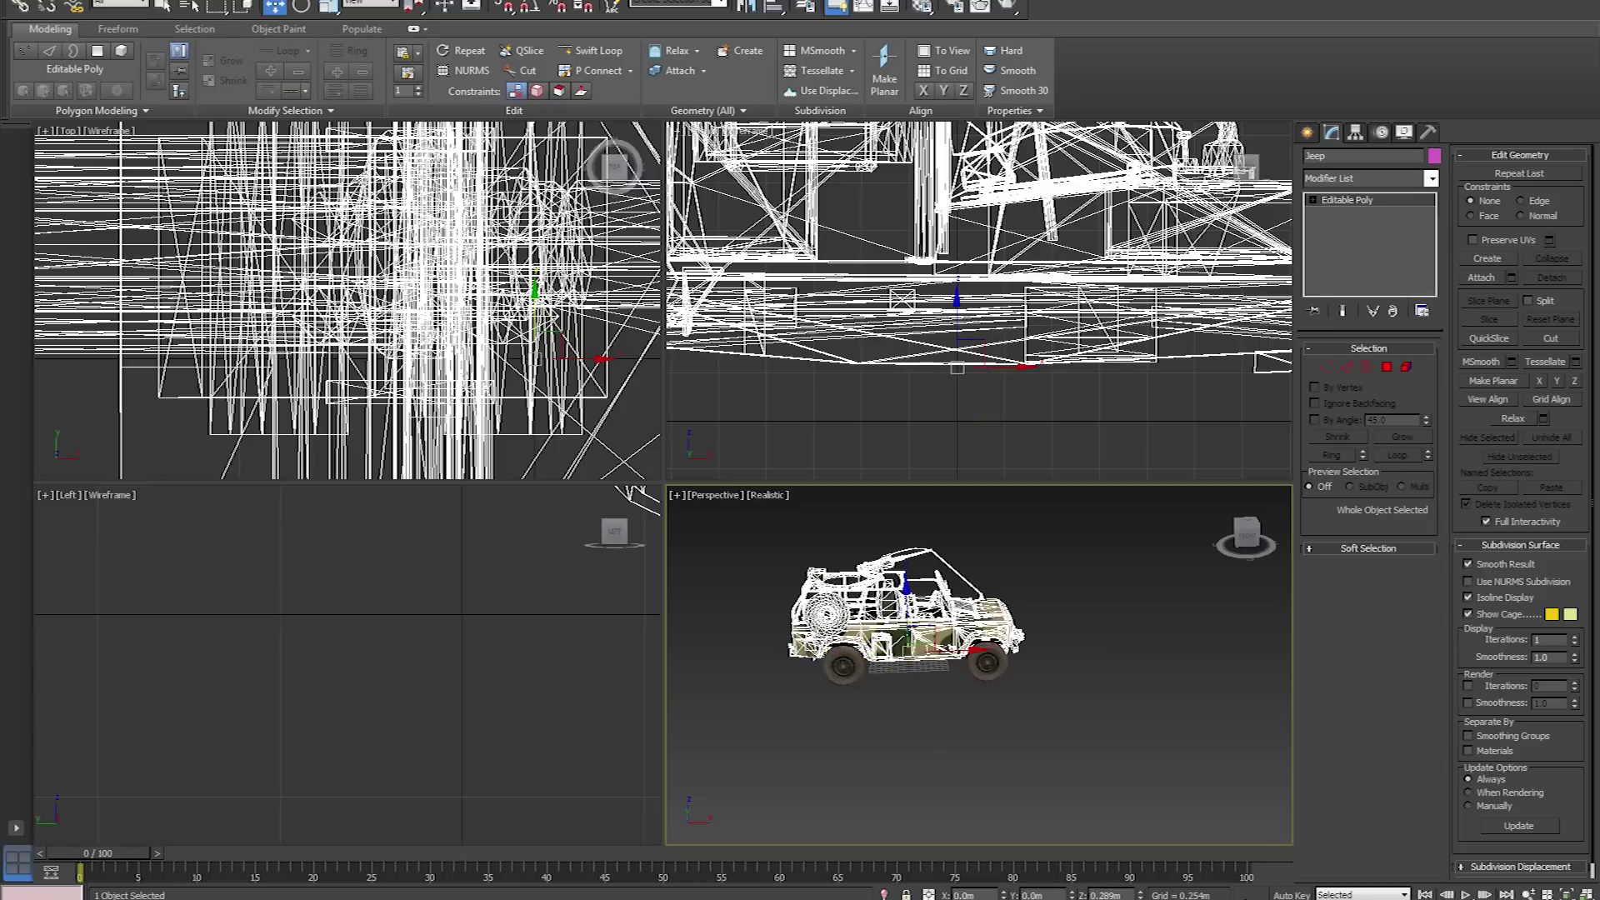
Select all the jeep objects and export the enlarged model over jeep_size_test.FBX with the current FBX options
{"action": "key", "text": "alt+f"}
{"action": "key", "text": "Escape"}
{"action": "key", "text": "ctrl+a"}
{"action": "key", "text": "alt+f"}
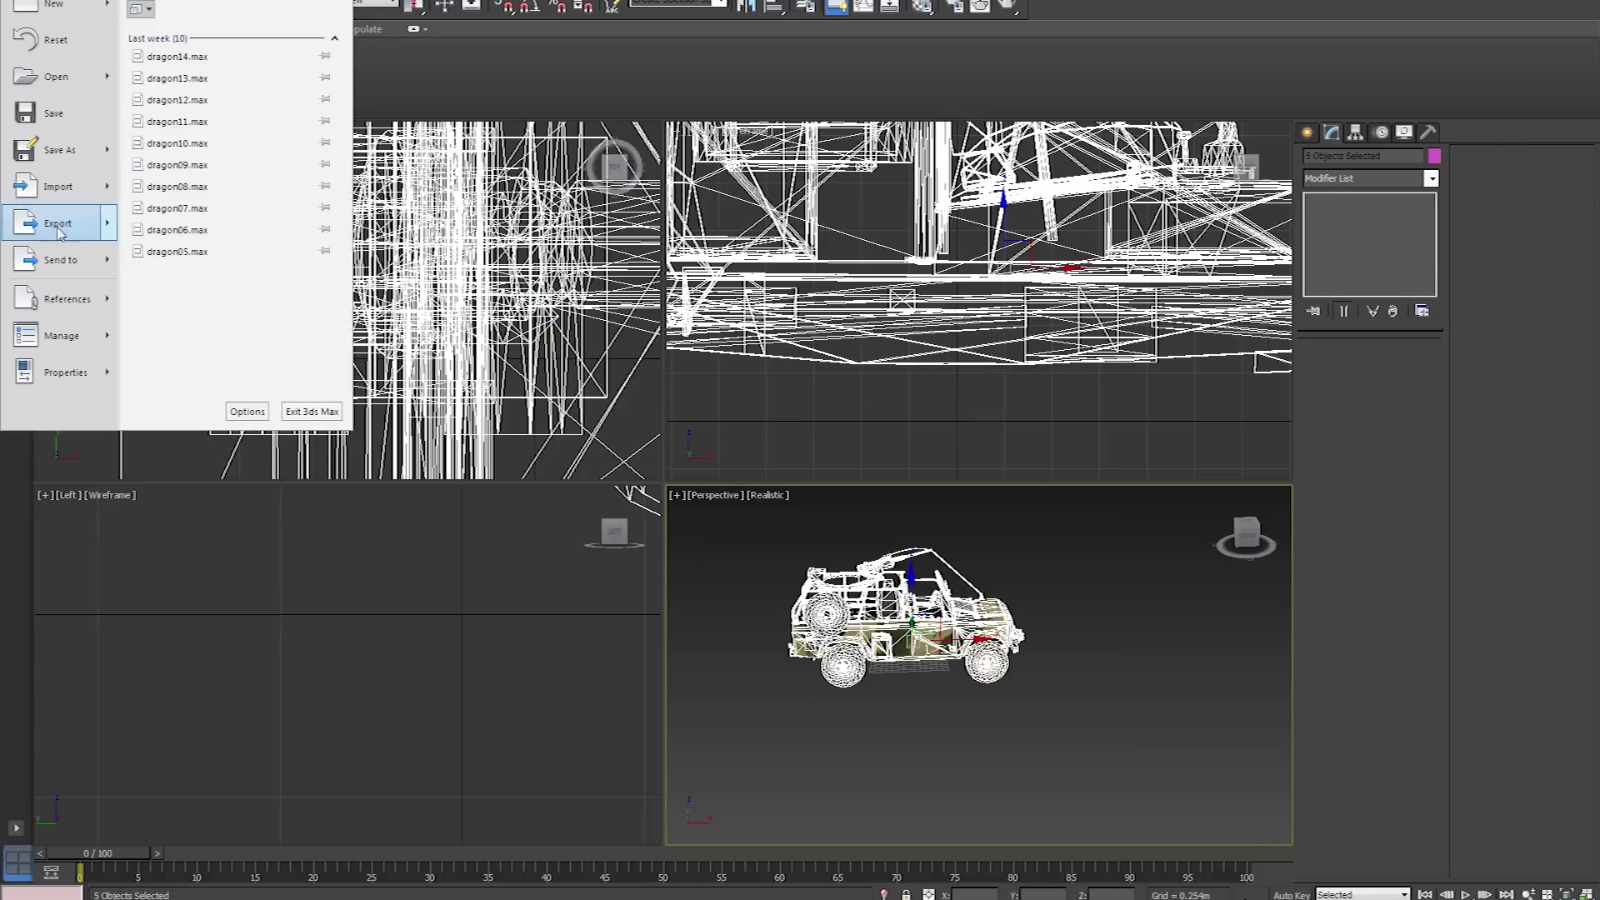
{"action": "left_click", "coordinate": [52, 224]}
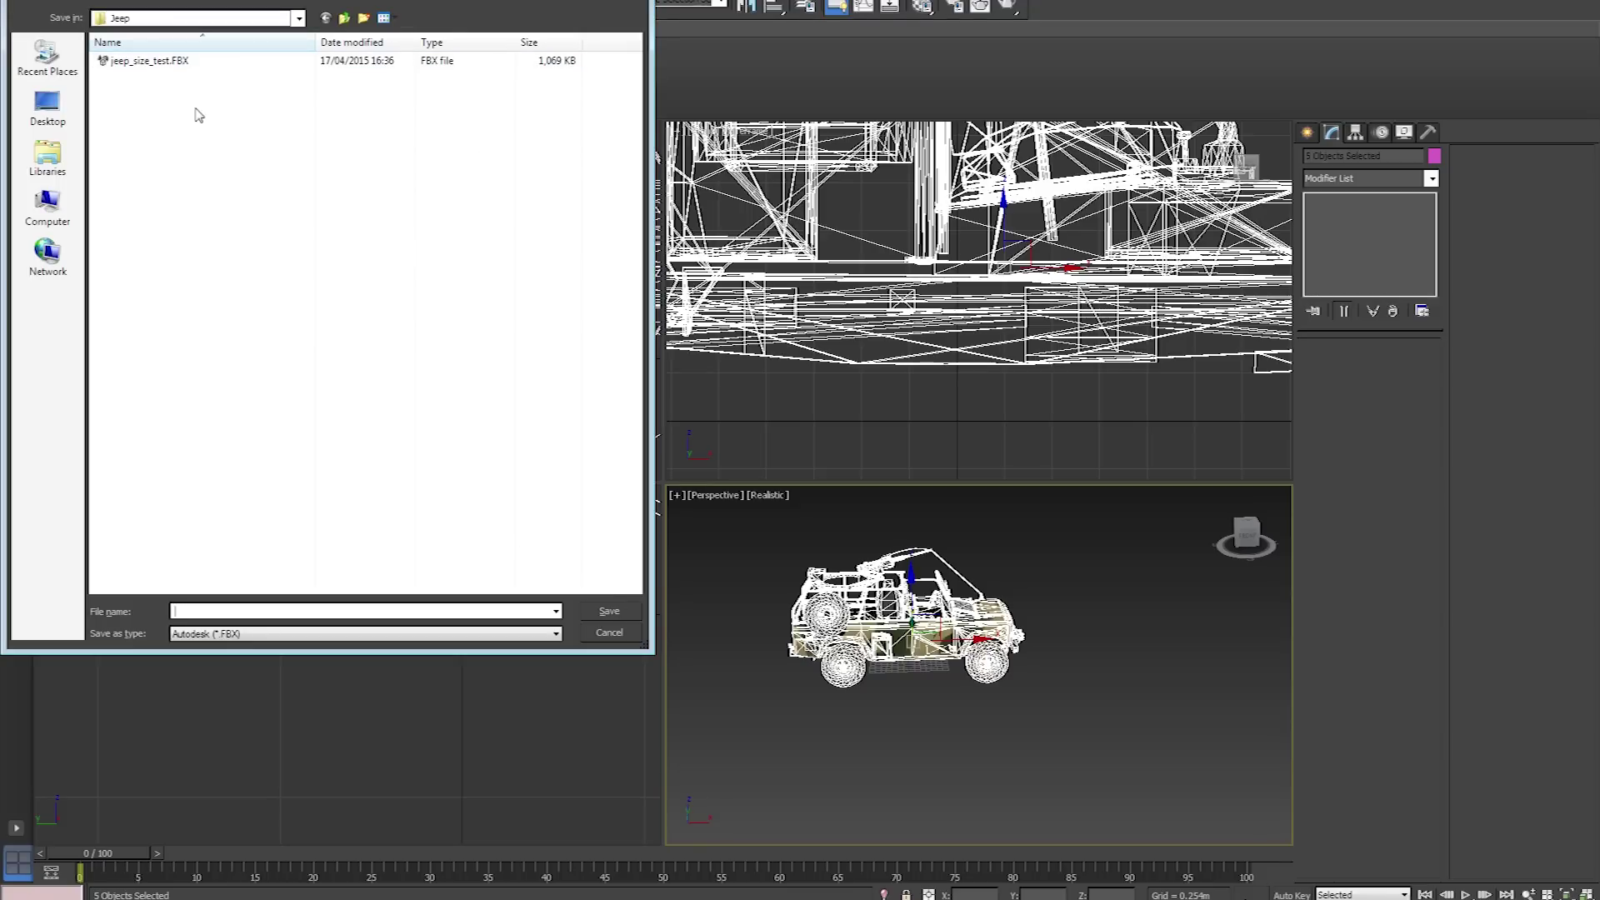
{"action": "left_click", "coordinate": [609, 633]}
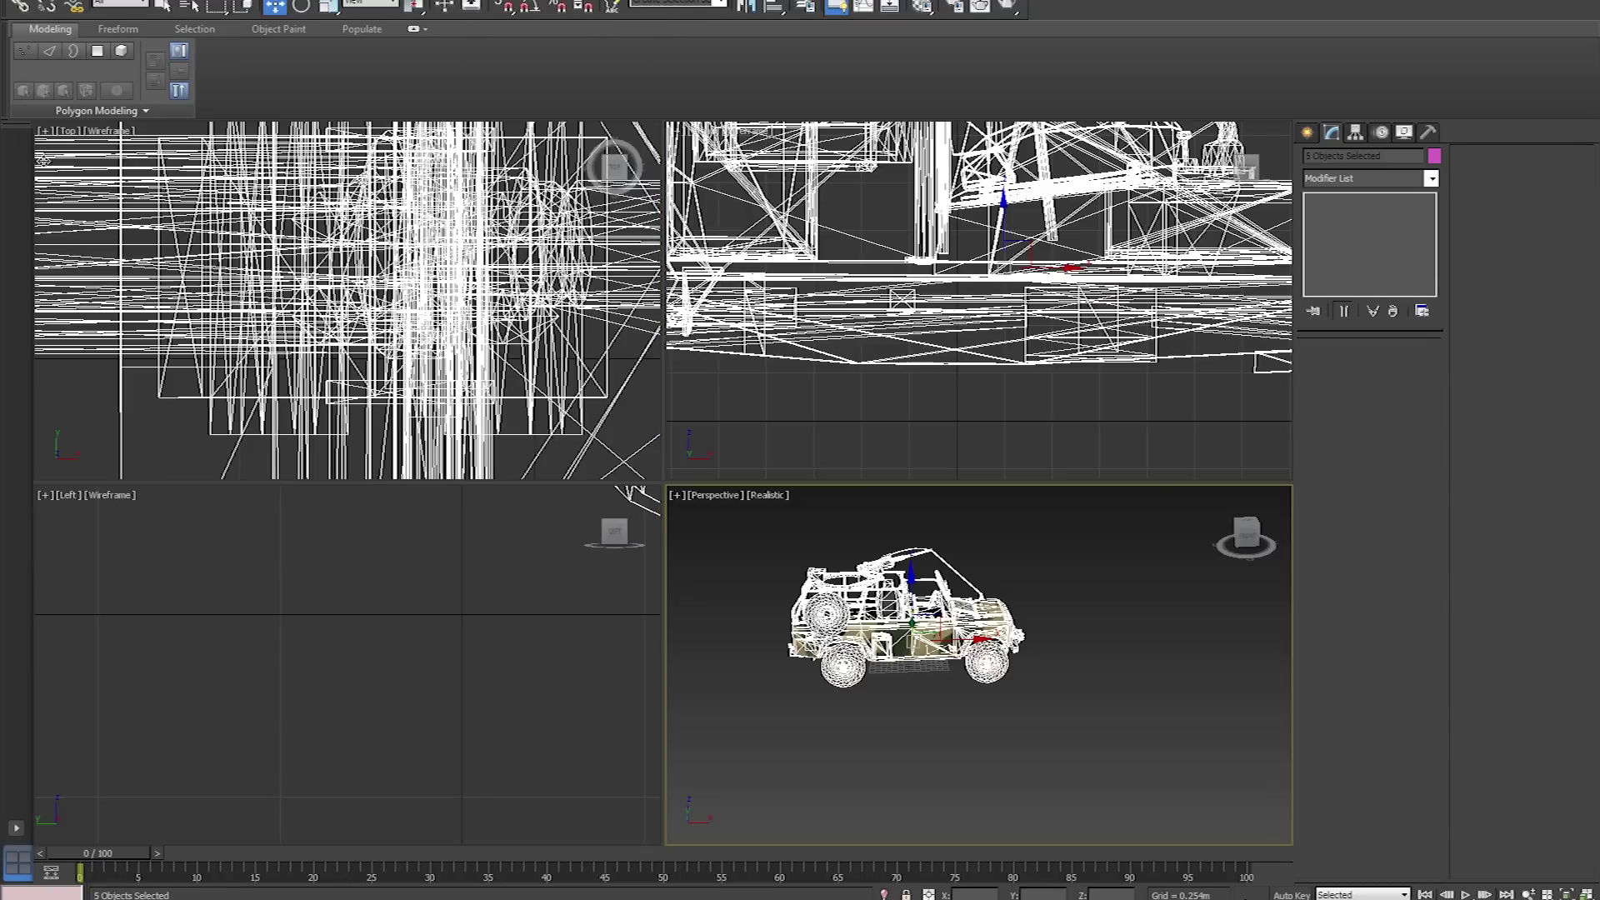
{"action": "left_click", "coordinate": [18, 8]}
{"action": "mouse_move", "coordinate": [59, 223]}
{"action": "left_click", "coordinate": [181, 102]}
{"action": "left_click", "coordinate": [147, 61]}
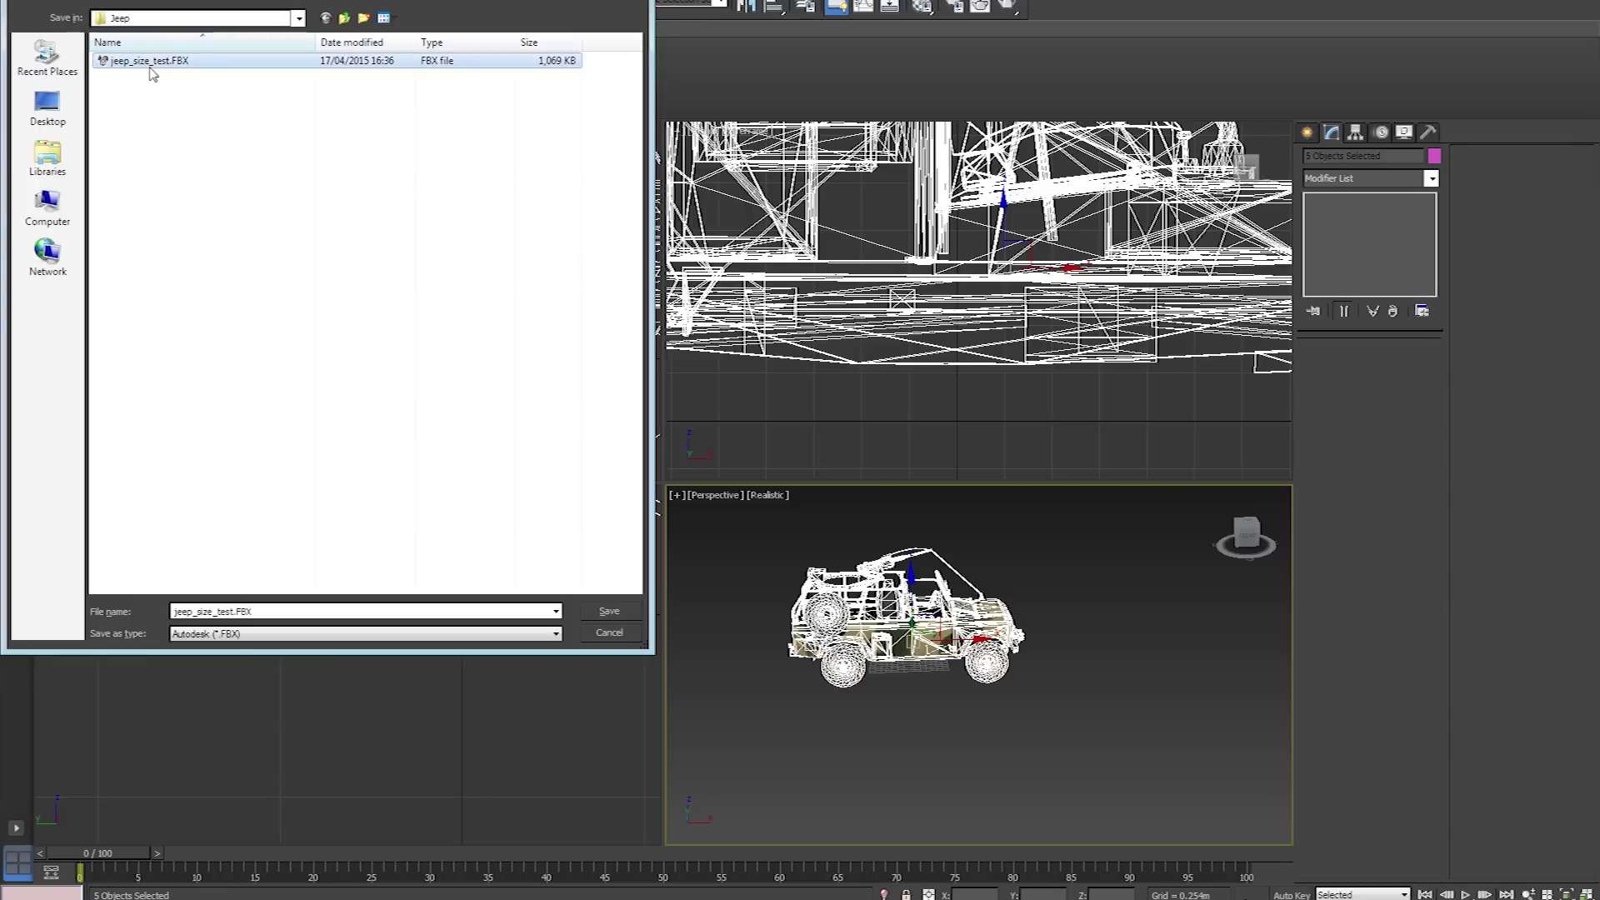
{"action": "left_click", "coordinate": [609, 610]}
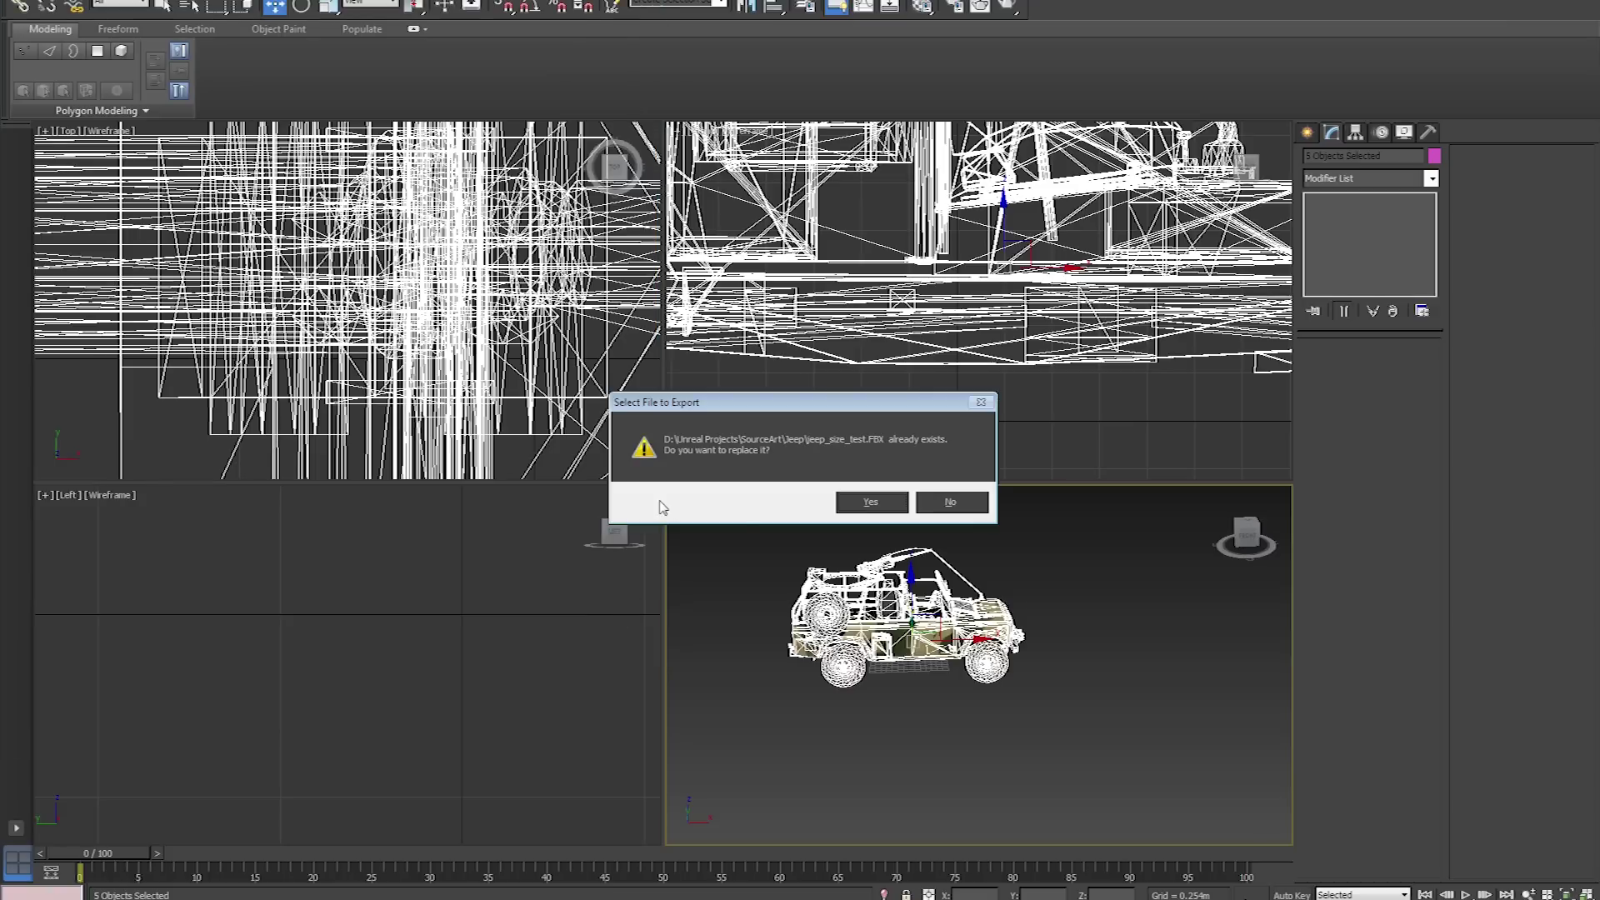
{"action": "left_click", "coordinate": [872, 503]}
{"action": "left_click", "coordinate": [924, 669]}
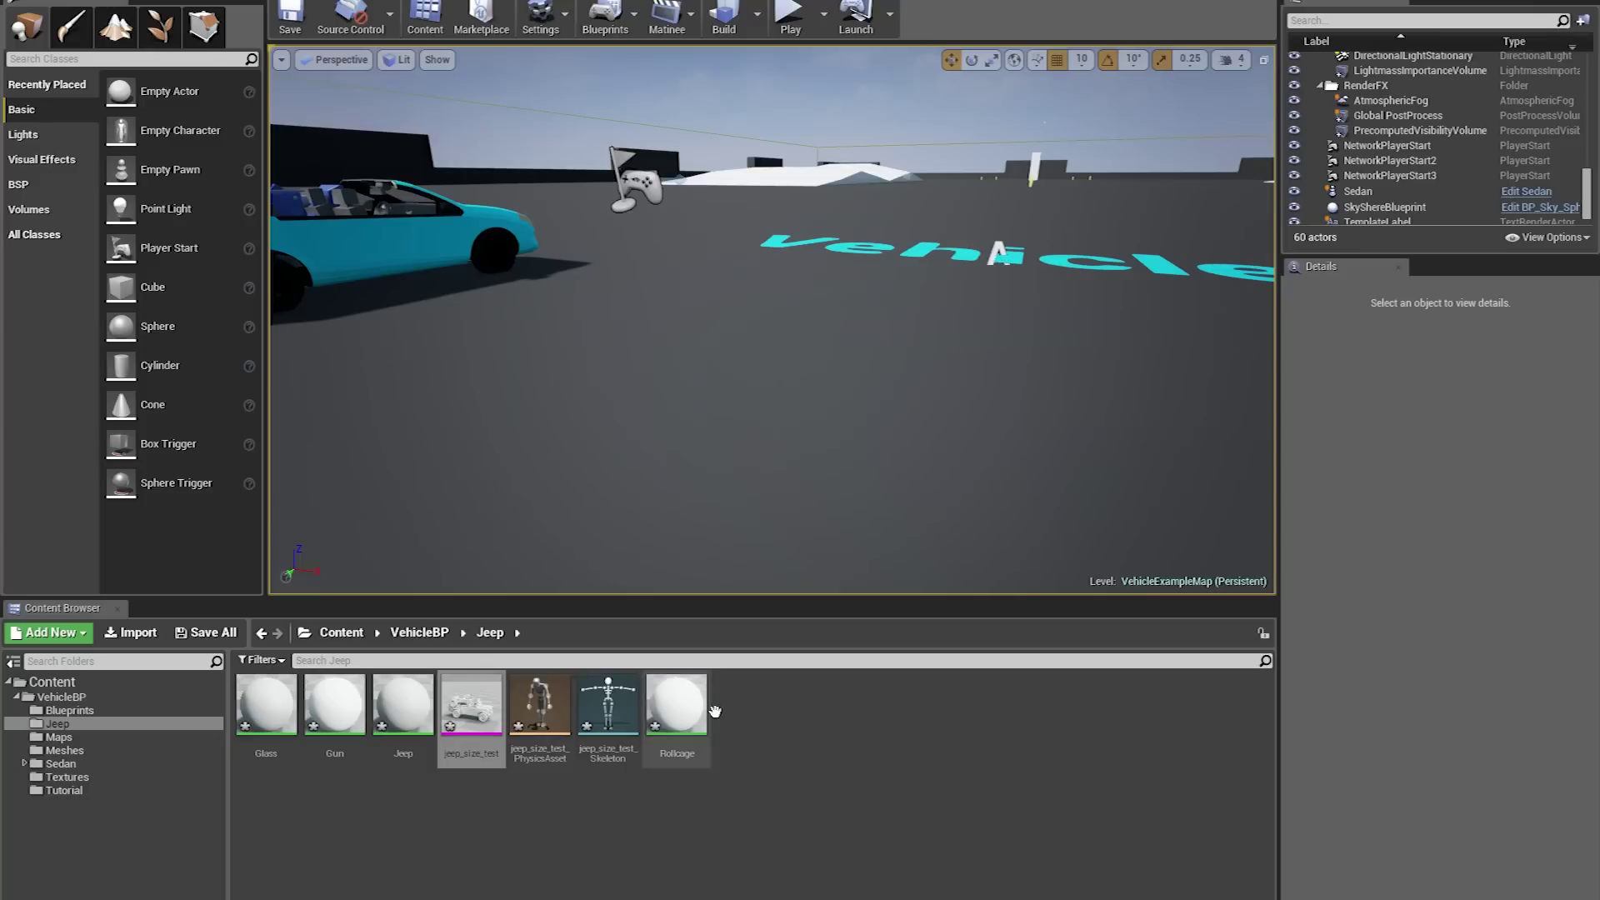
In Unreal Editor, reimport the jeep_size_test skeletal mesh and inspect it in the mesh editor
{"action": "right_click", "coordinate": [472, 710]}
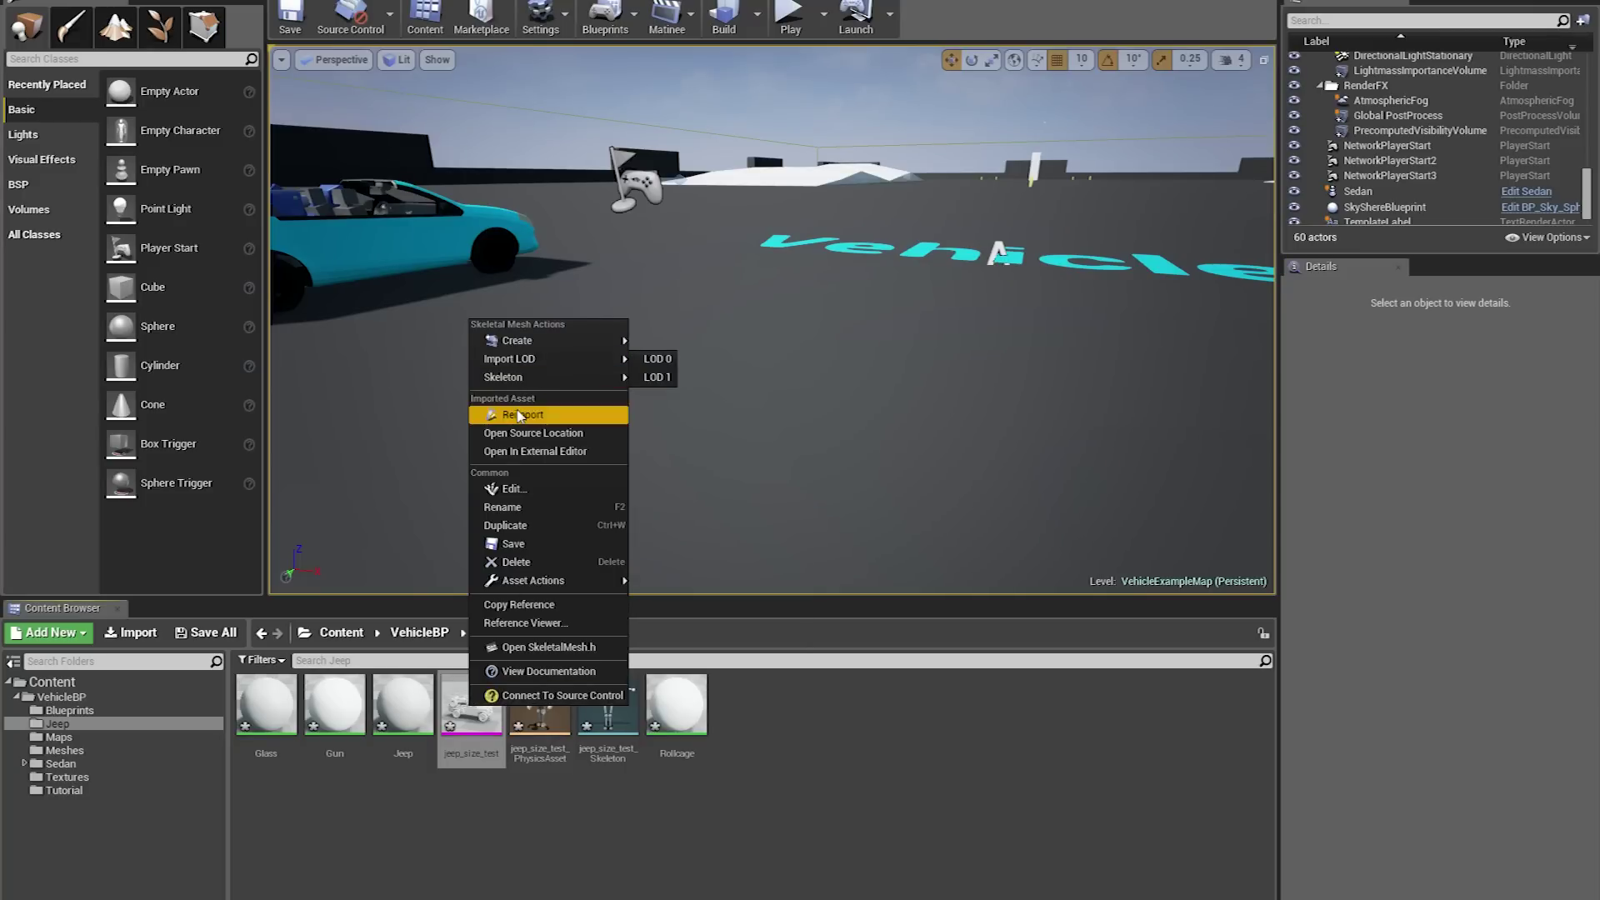
{"action": "left_click", "coordinate": [518, 414]}
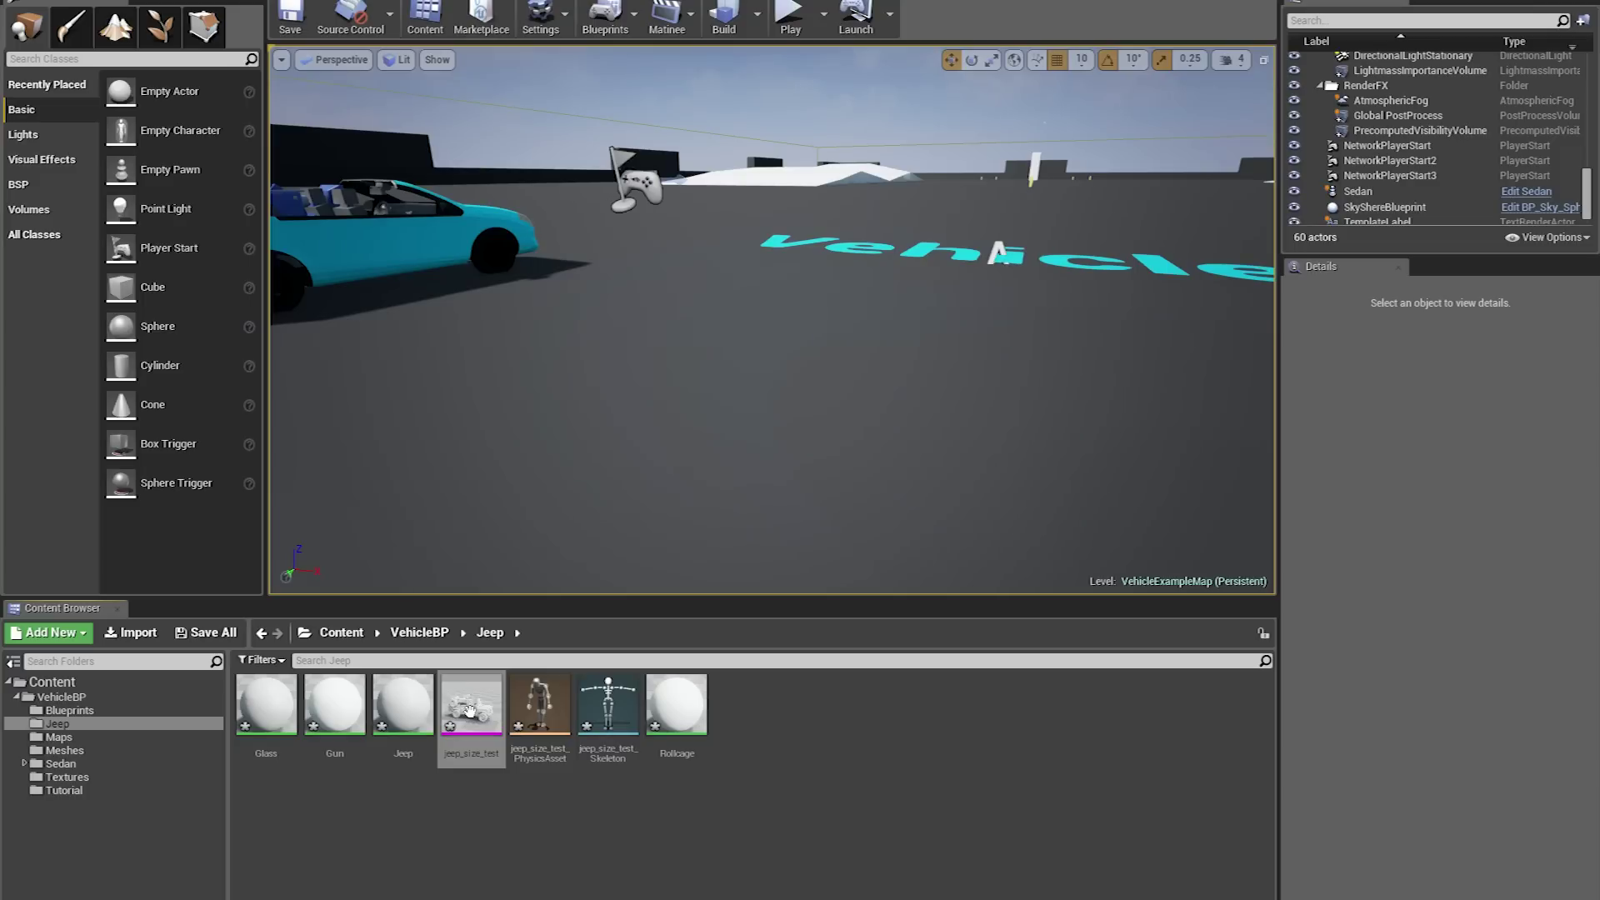
{"action": "double_click", "coordinate": [471, 710]}
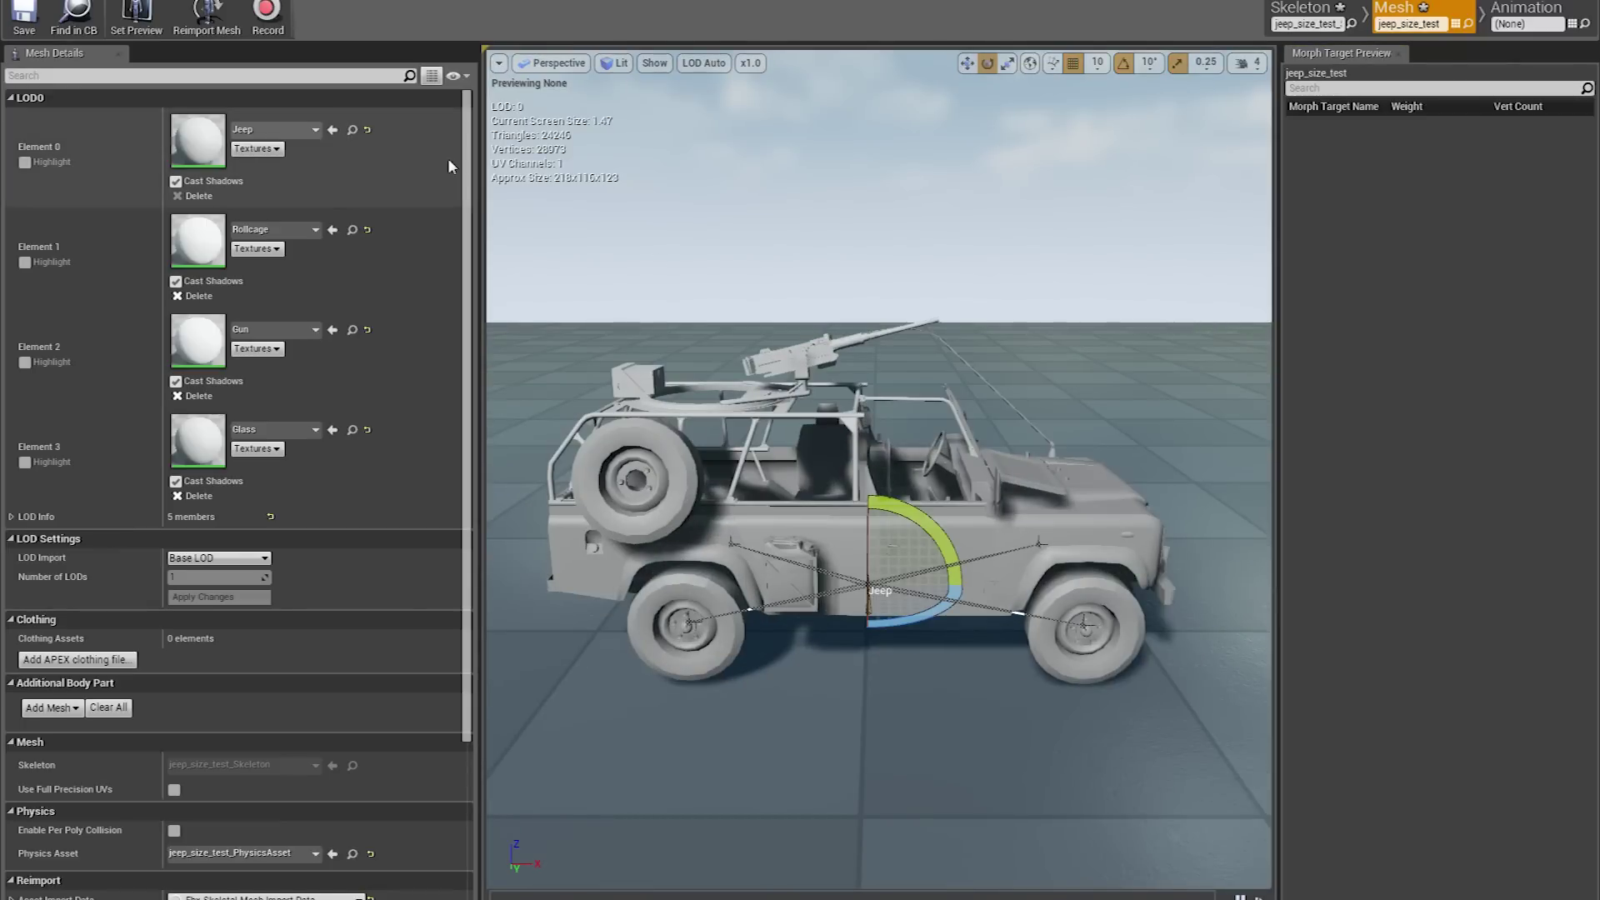
{"action": "left_click", "coordinate": [204, 16]}
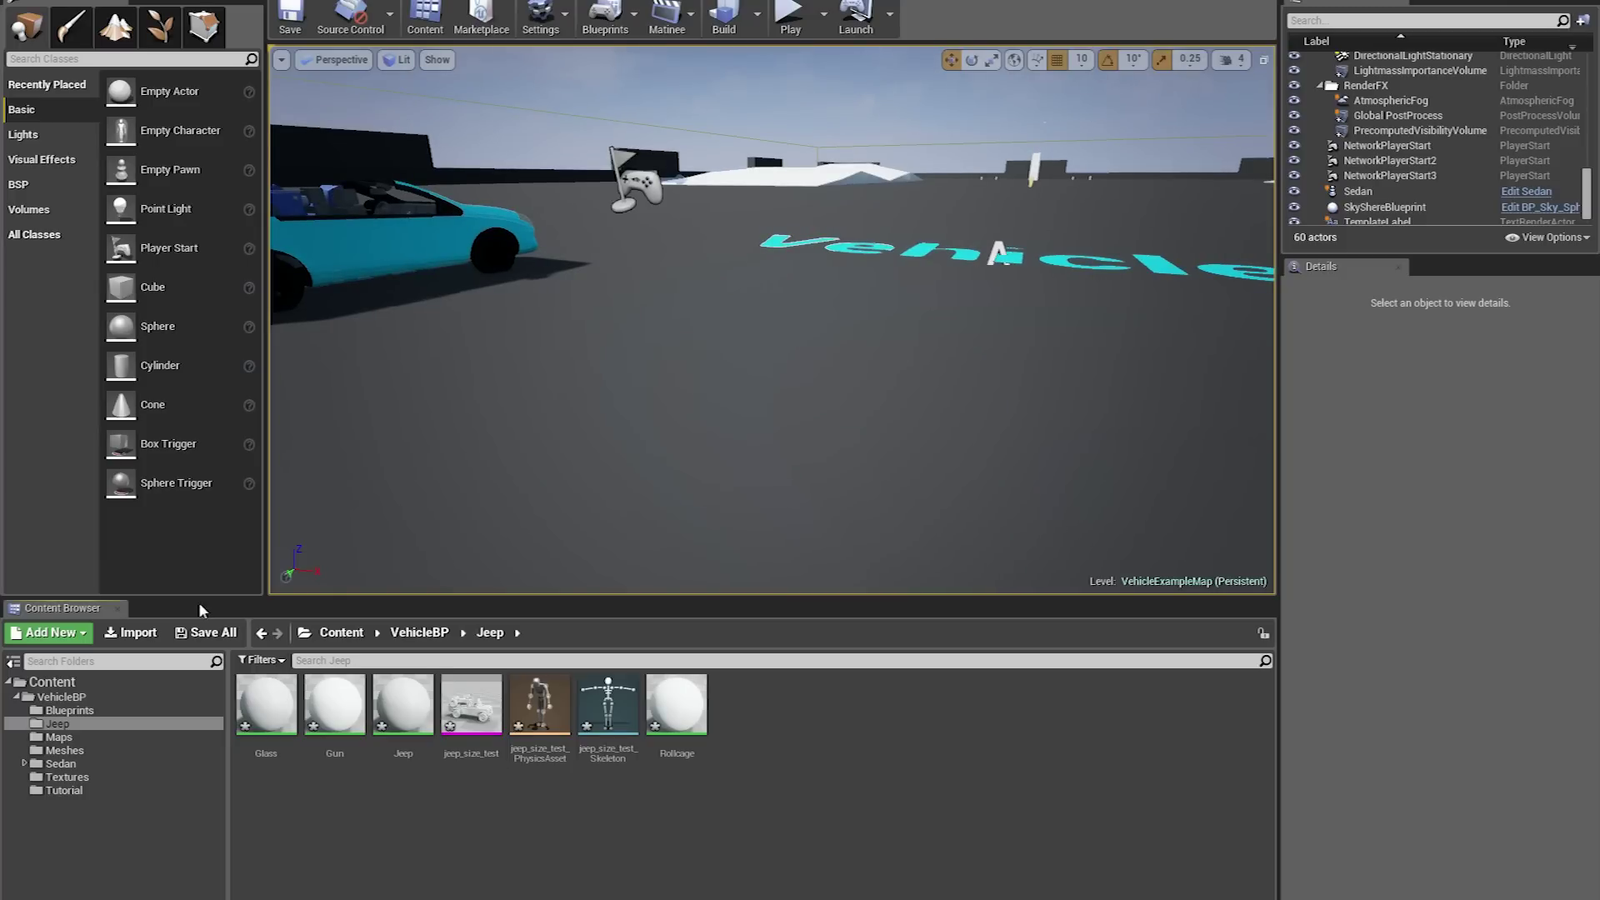
Delete all the assets in the VehicleBP Jeep folder, from Glass to Rollcage
{"action": "left_click", "coordinate": [681, 722]}
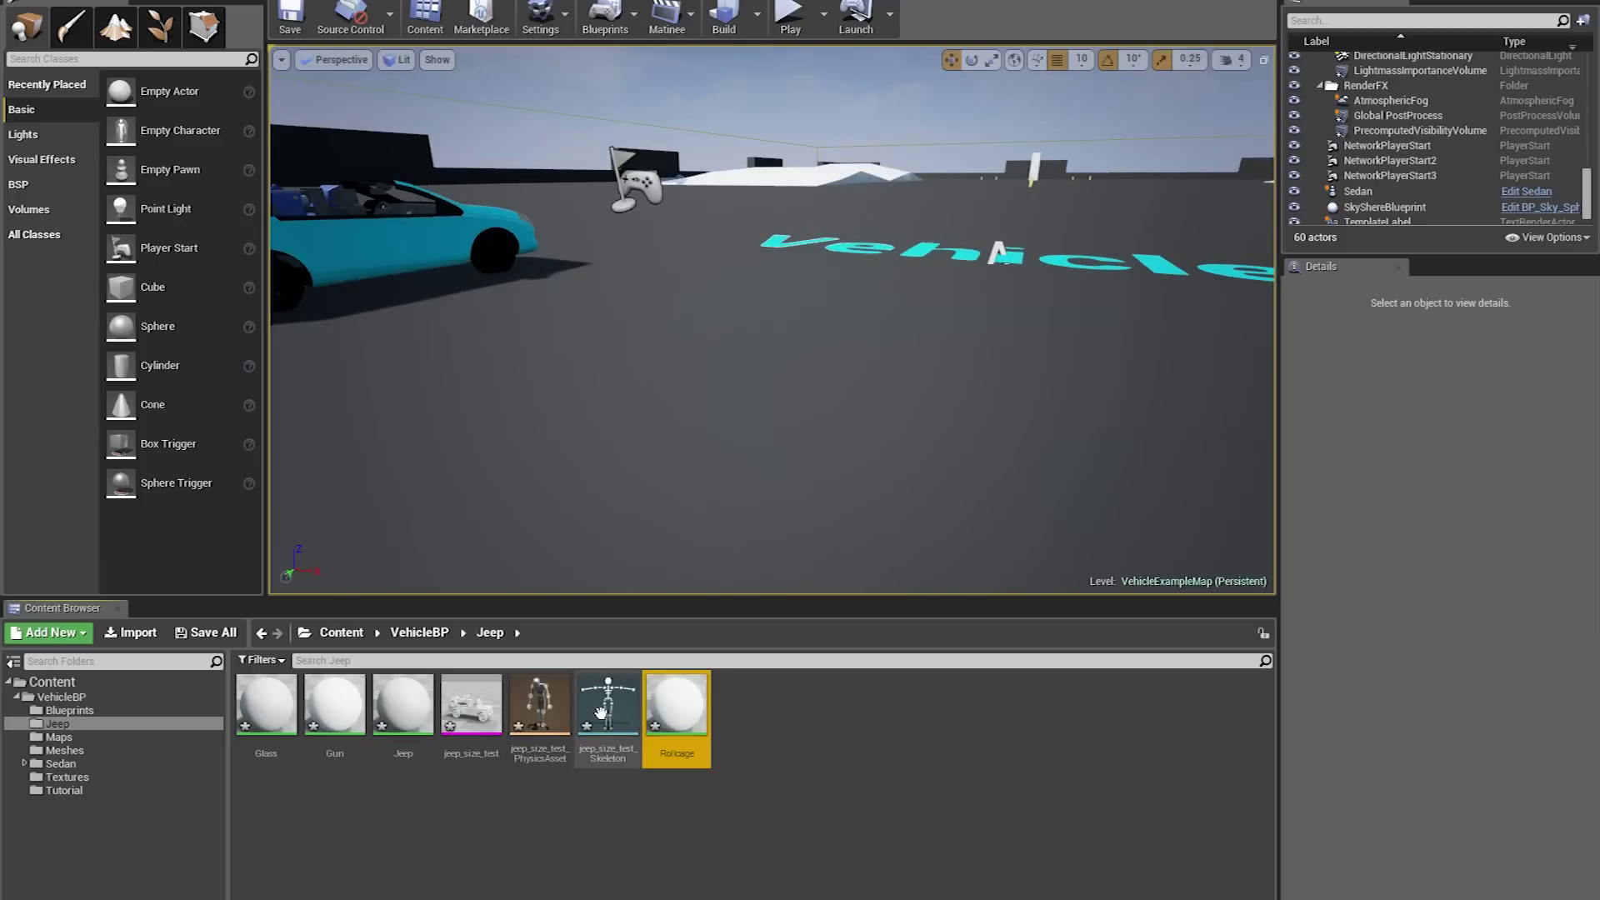
{"action": "left_click", "coordinate": [603, 715], "text": "ctrl"}
{"action": "left_click", "coordinate": [531, 705], "text": "ctrl"}
{"action": "left_click", "coordinate": [451, 697], "text": "ctrl"}
{"action": "left_click", "coordinate": [400, 698], "text": "ctrl"}
{"action": "left_click", "coordinate": [337, 702], "text": "ctrl"}
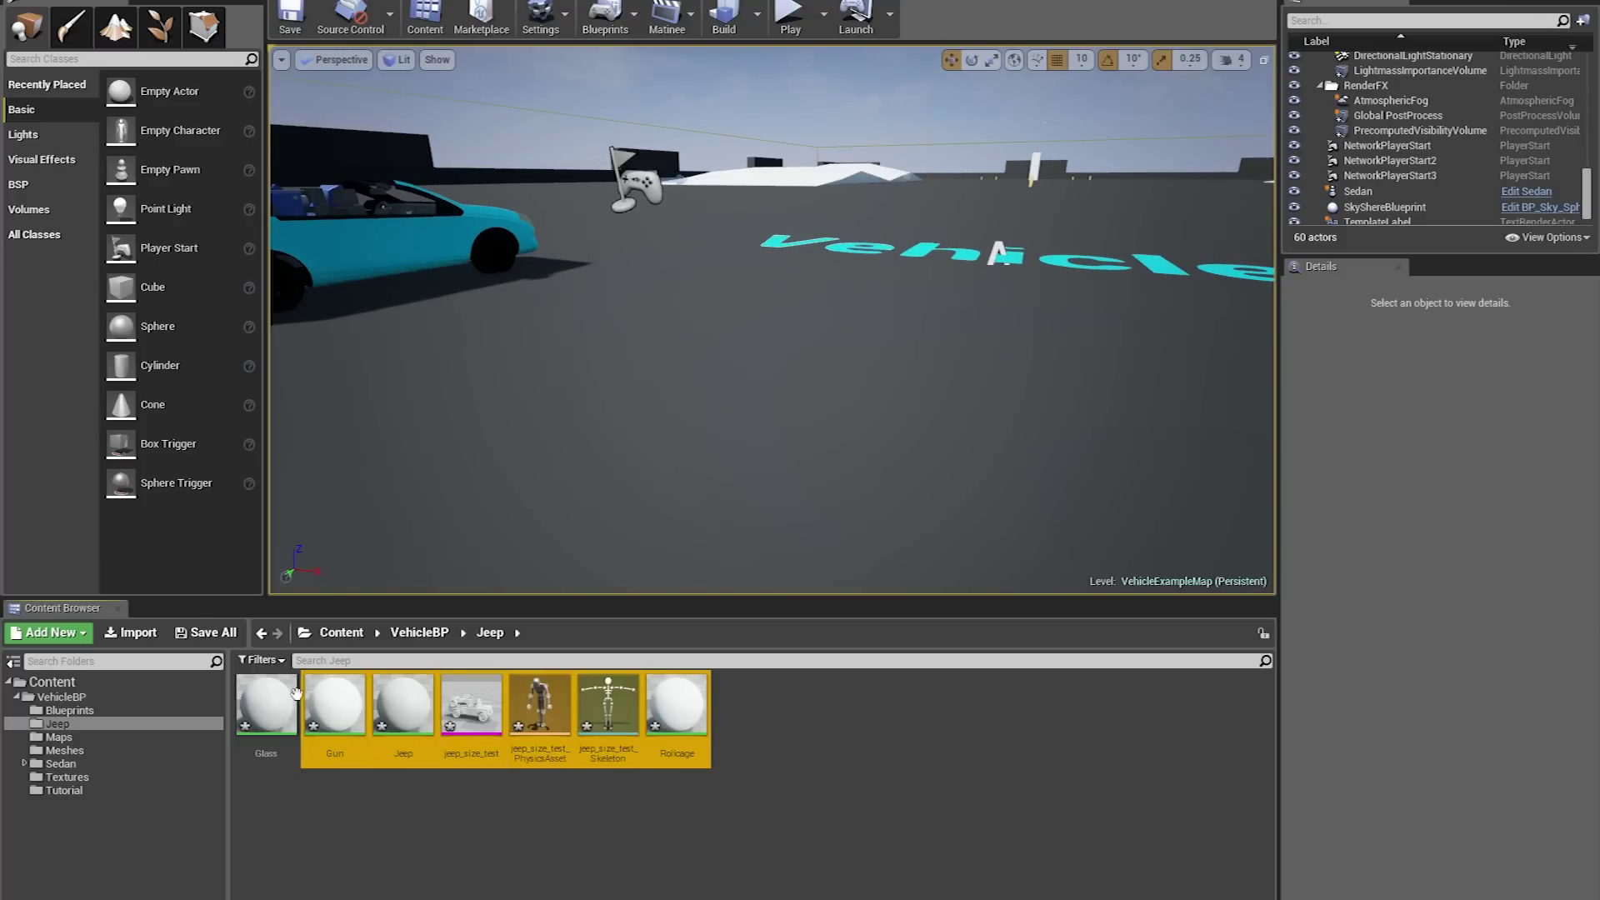
{"action": "left_click", "coordinate": [271, 700], "text": "ctrl"}
{"action": "key", "text": "Delete"}
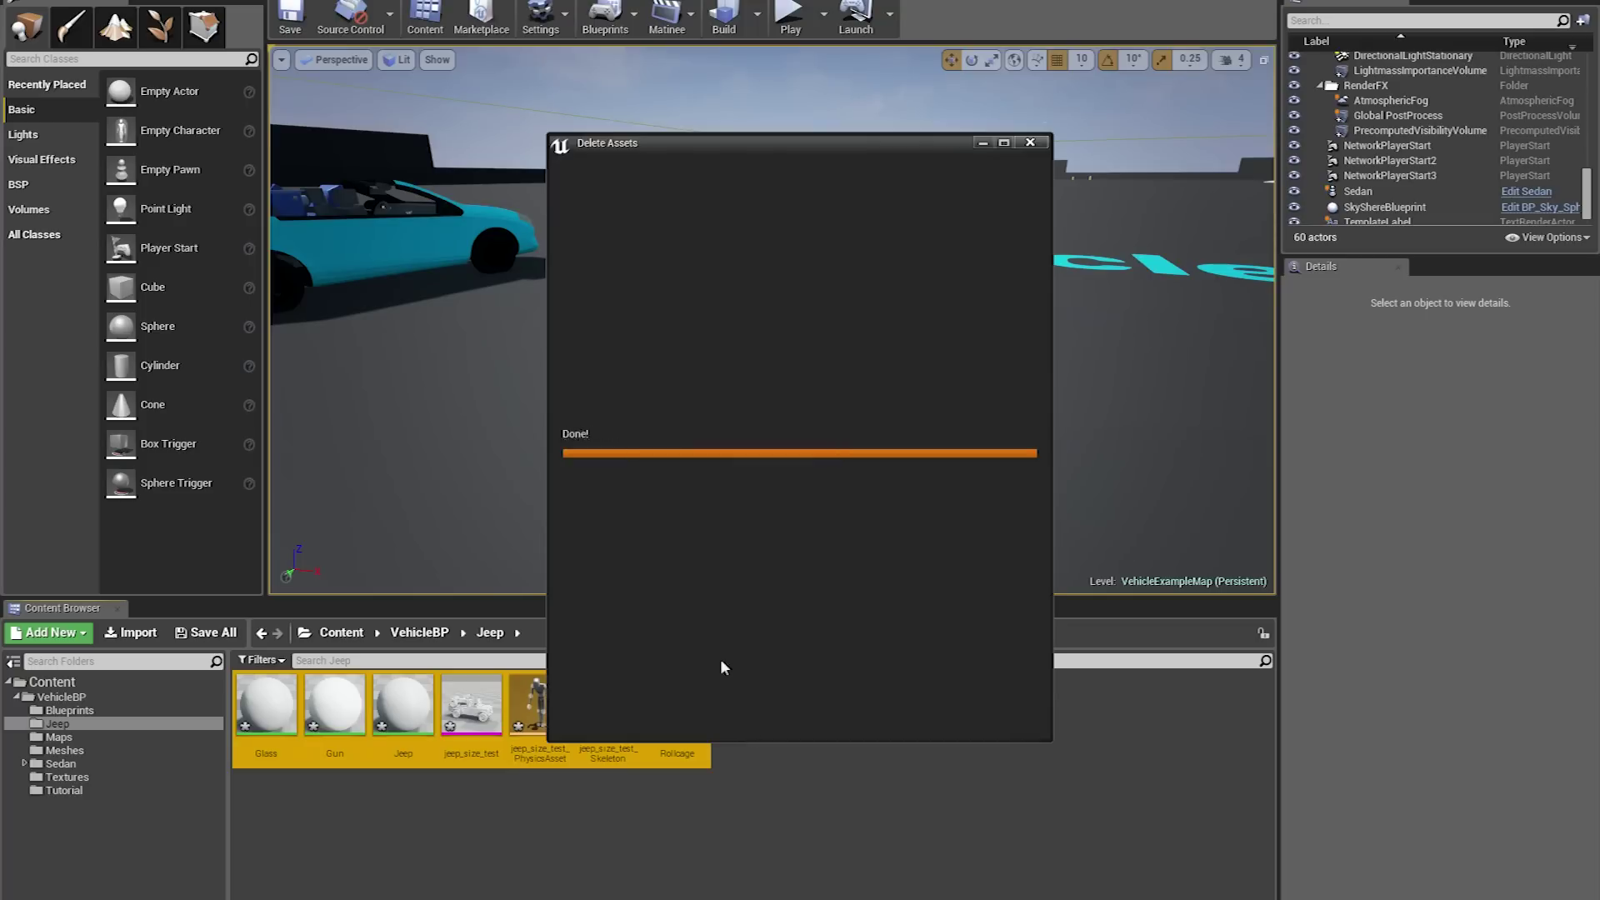
{"action": "left_click", "coordinate": [715, 713]}
Switch back to 3ds Max and export the selected jeep objects again, replacing jeep_size_test.FBX and keeping the FBX options
{"action": "key", "text": "alt+Tab"}
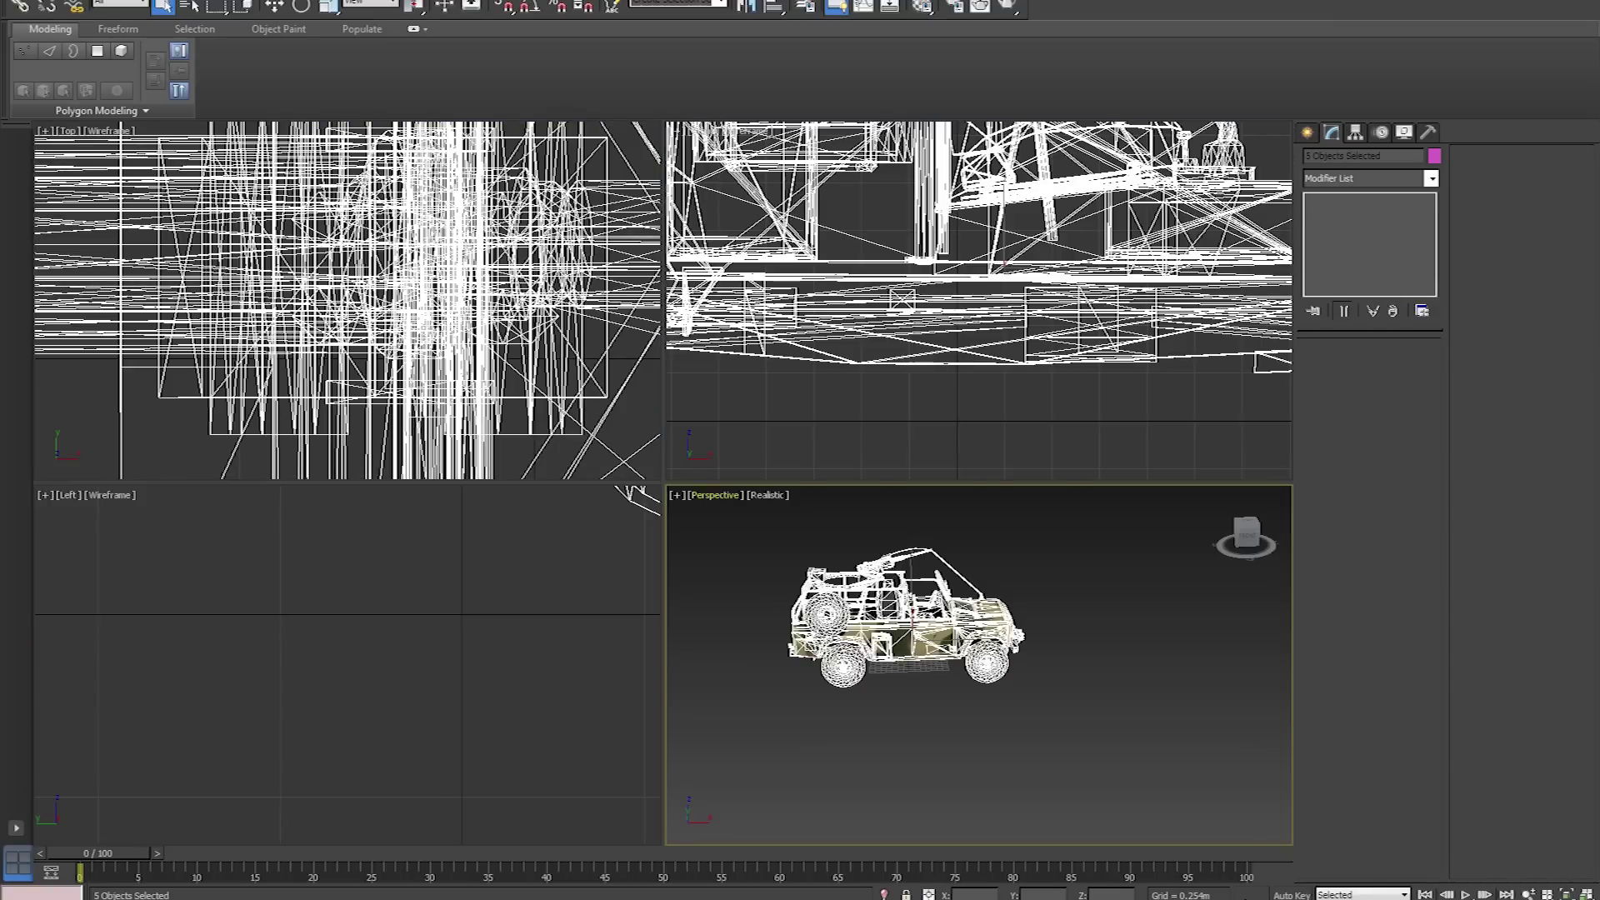
{"action": "key", "text": "alt+f"}
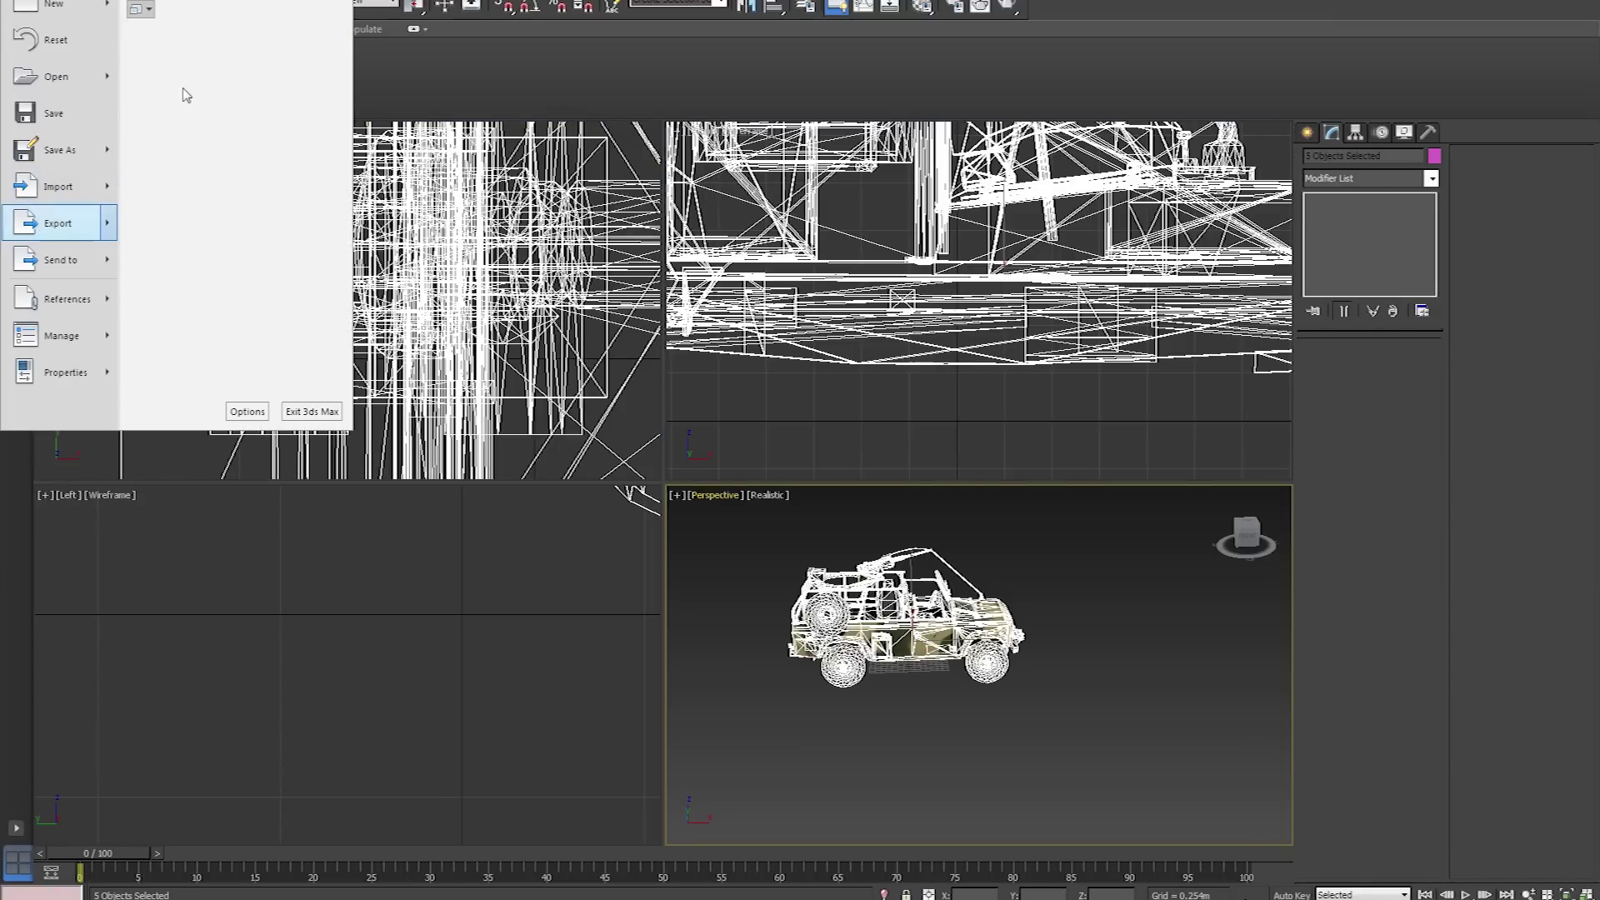
{"action": "left_click", "coordinate": [186, 94]}
{"action": "left_click", "coordinate": [163, 62]}
{"action": "left_click", "coordinate": [610, 613]}
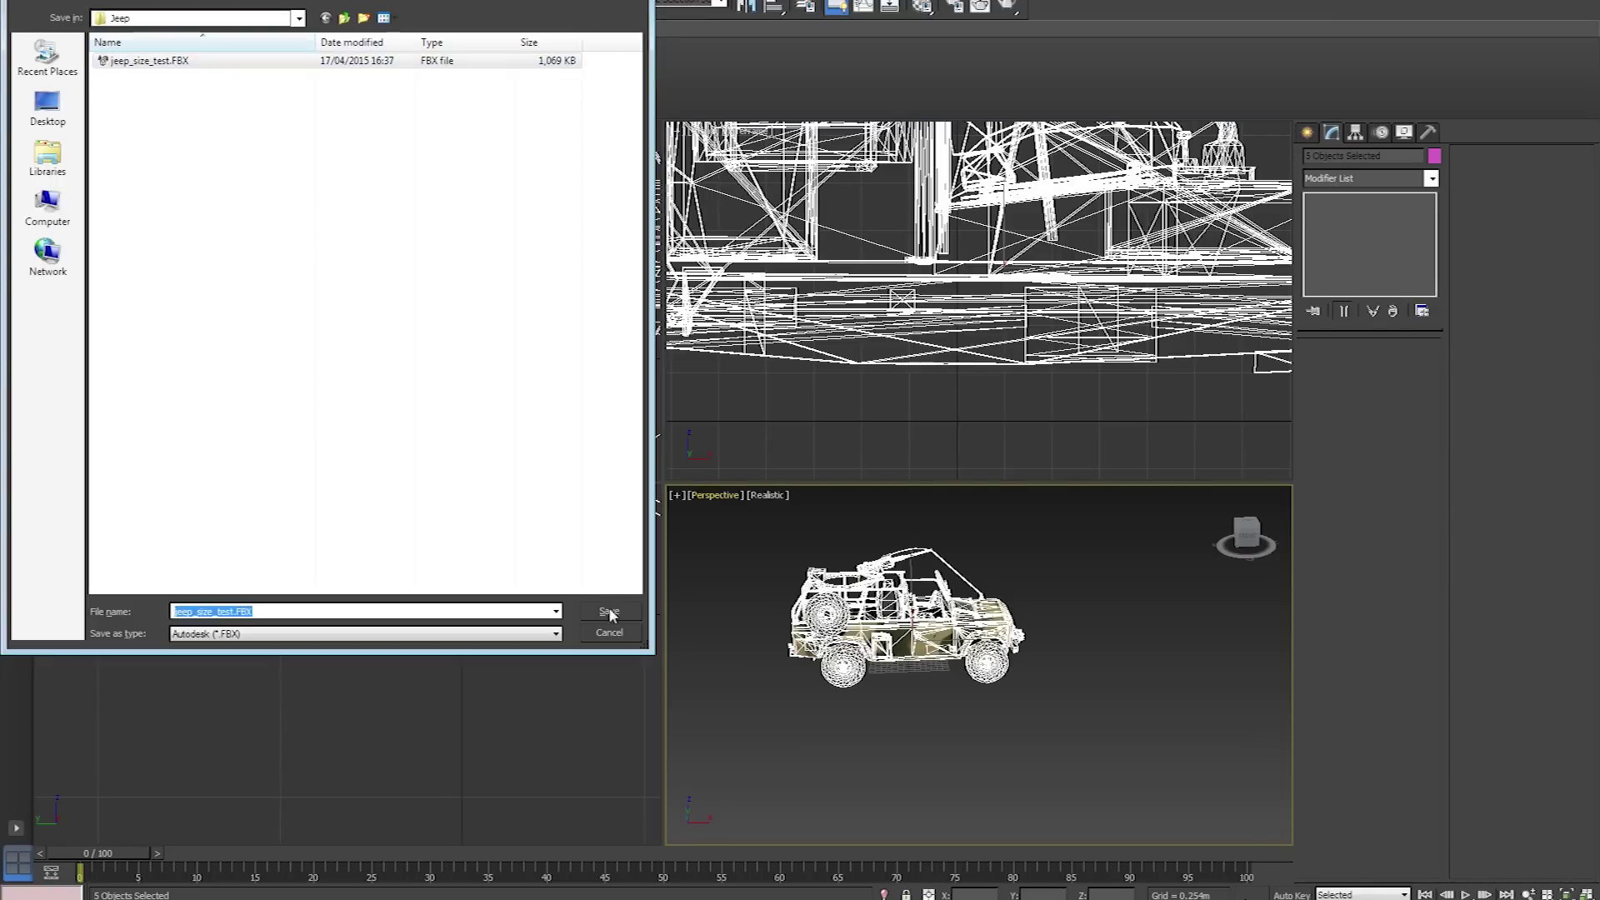
{"action": "left_click", "coordinate": [609, 614]}
{"action": "left_click", "coordinate": [871, 503]}
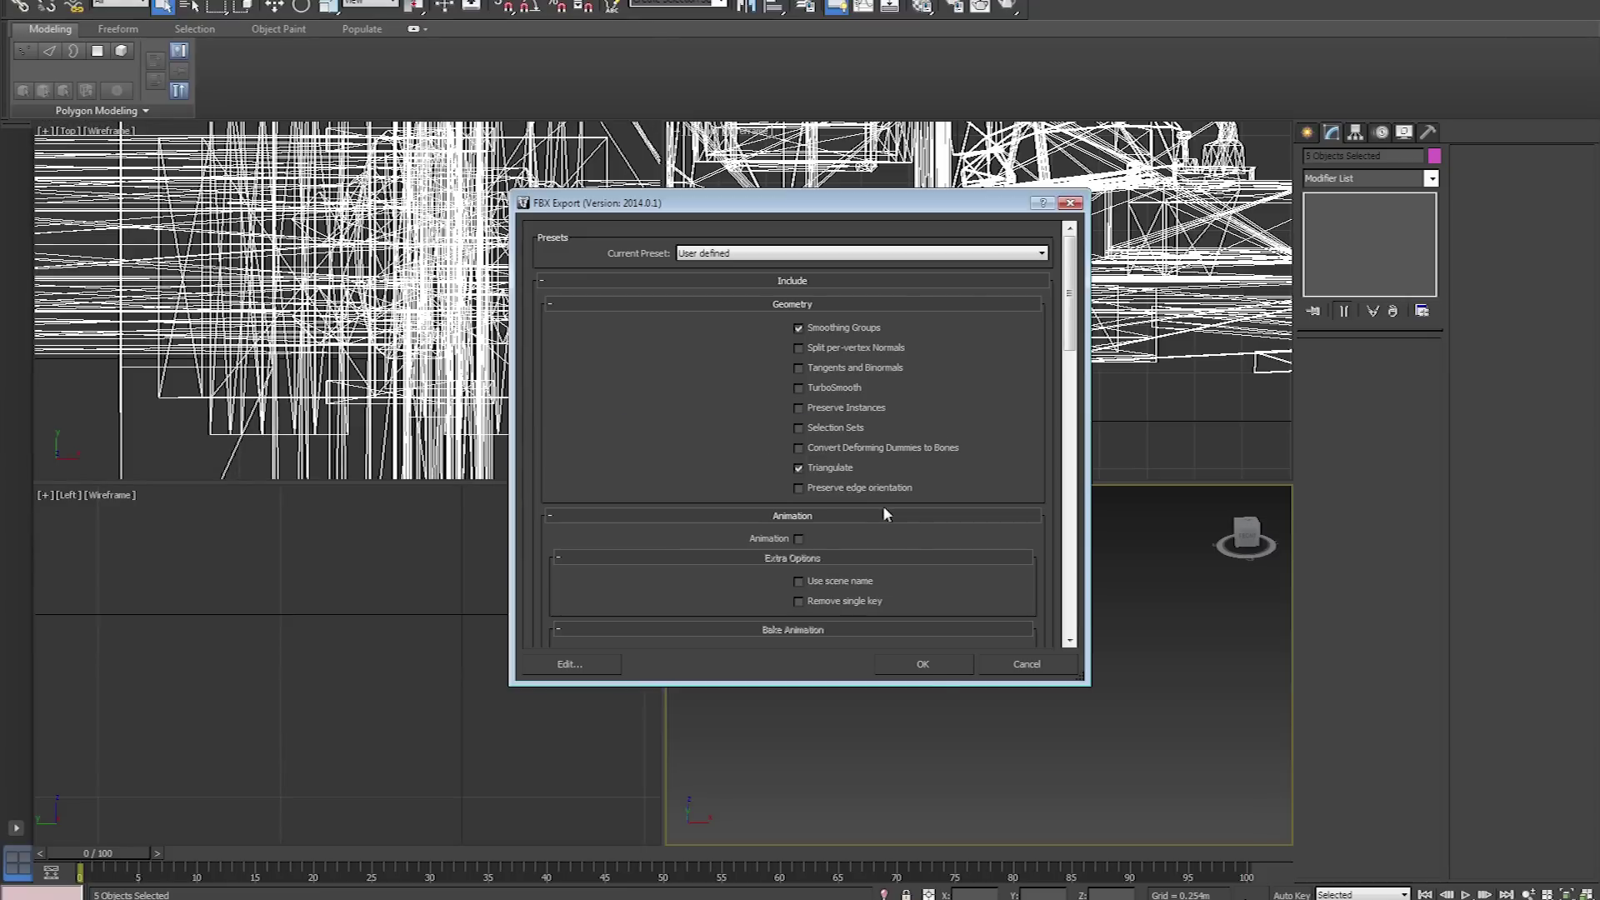
{"action": "left_click", "coordinate": [929, 669]}
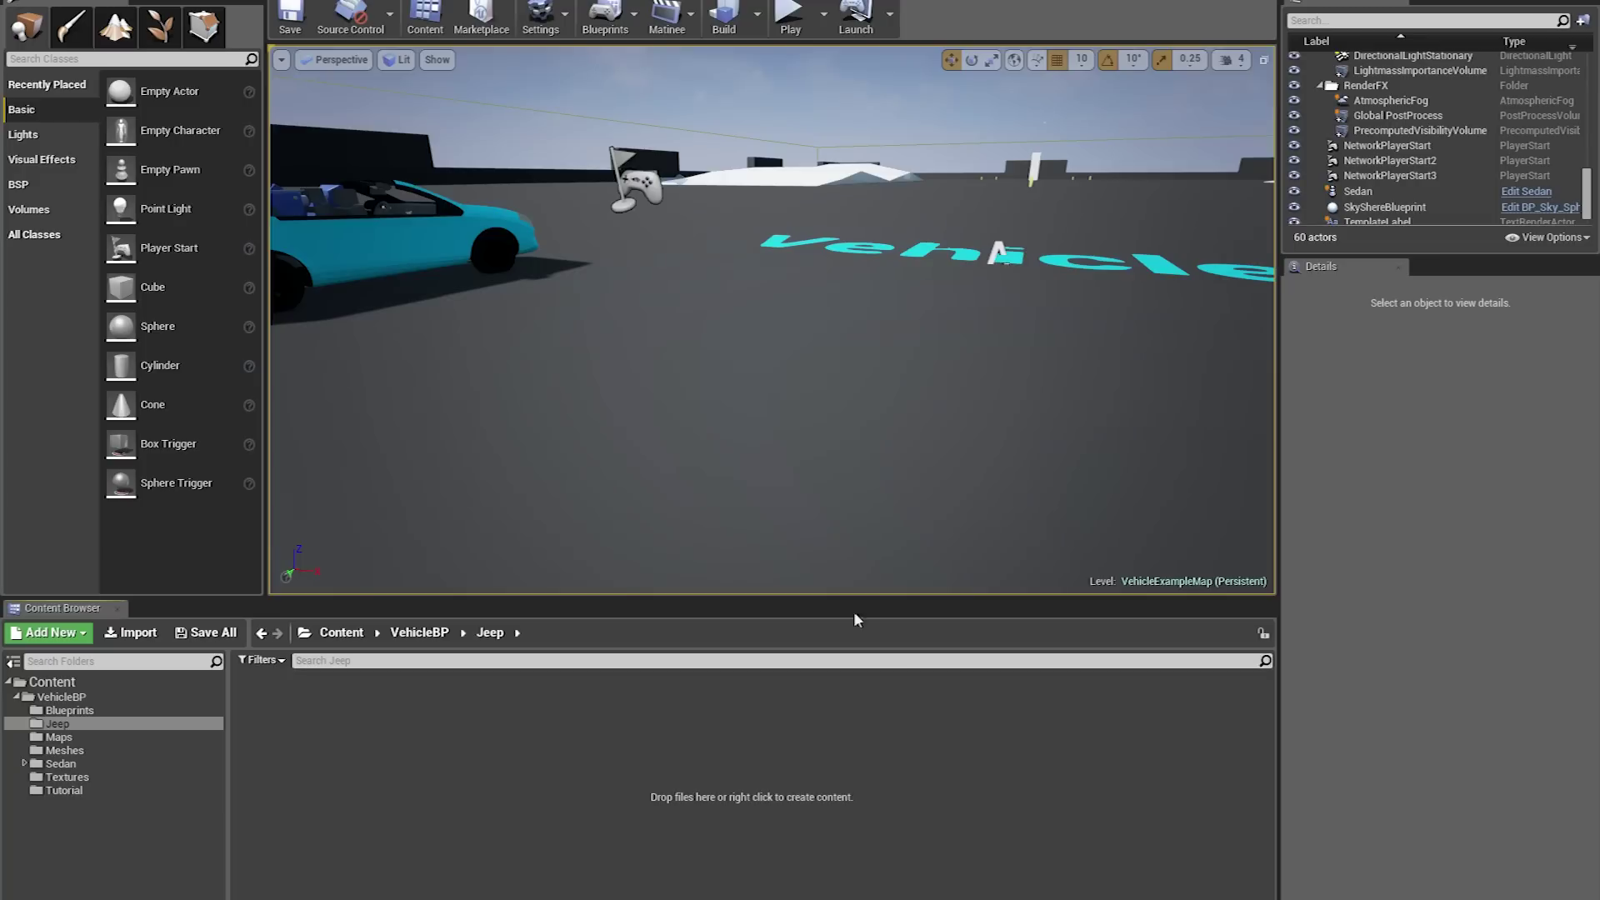
In Unreal Editor, import the re-exported jeep_size_test into the empty Jeep folder as a skeletal mesh and close the message log
{"action": "right_click", "coordinate": [445, 750]}
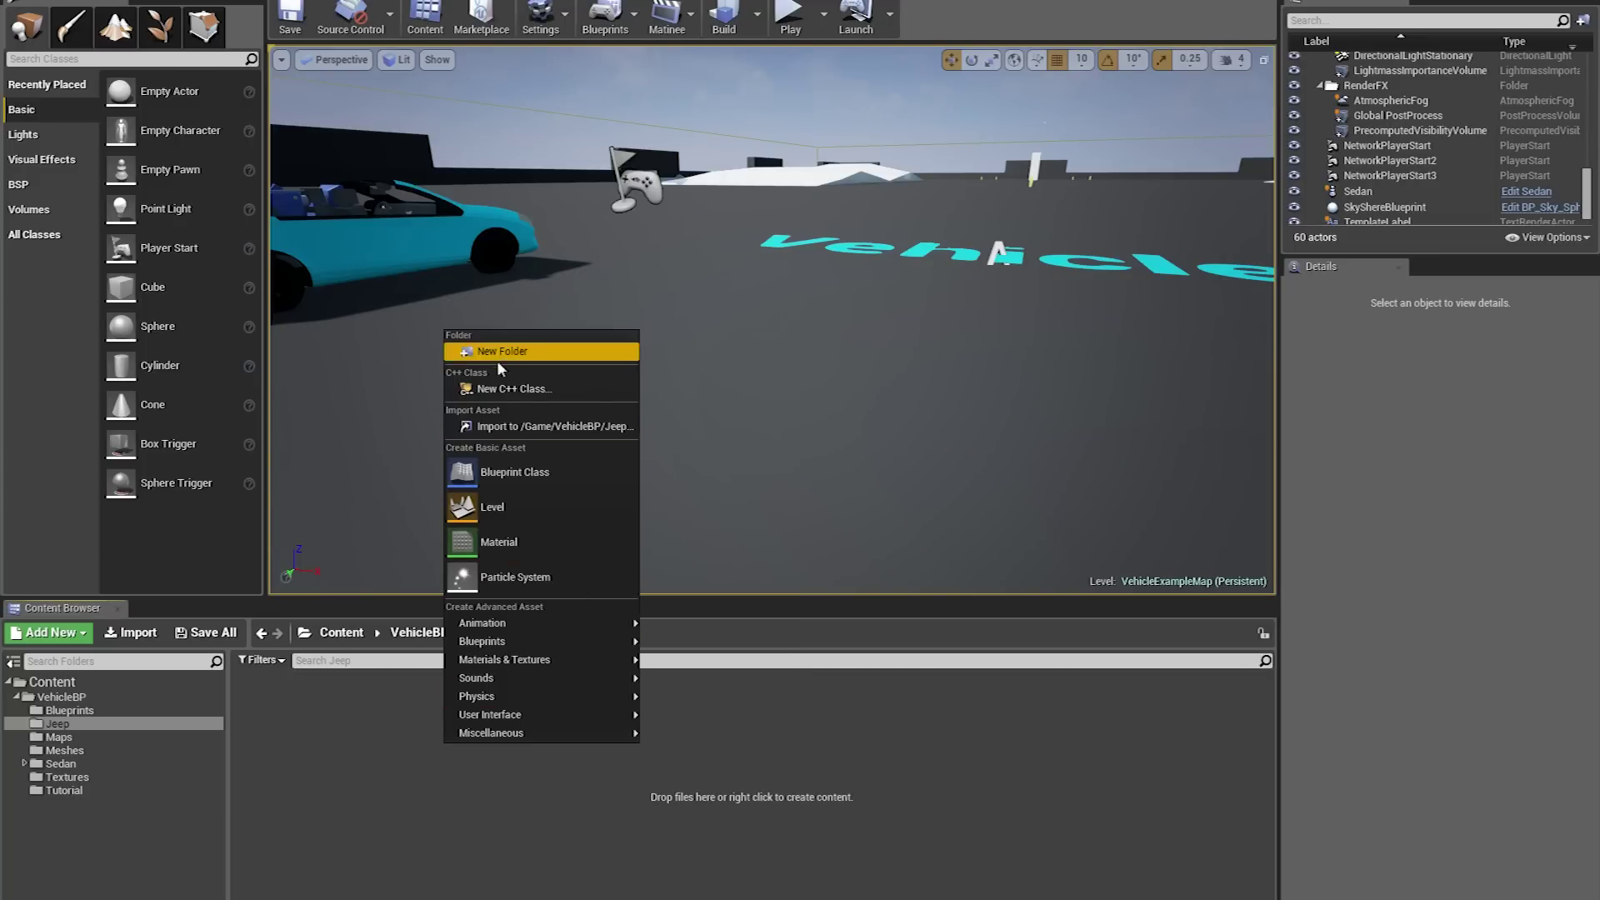
{"action": "left_click", "coordinate": [490, 429]}
{"action": "double_click", "coordinate": [310, 66]}
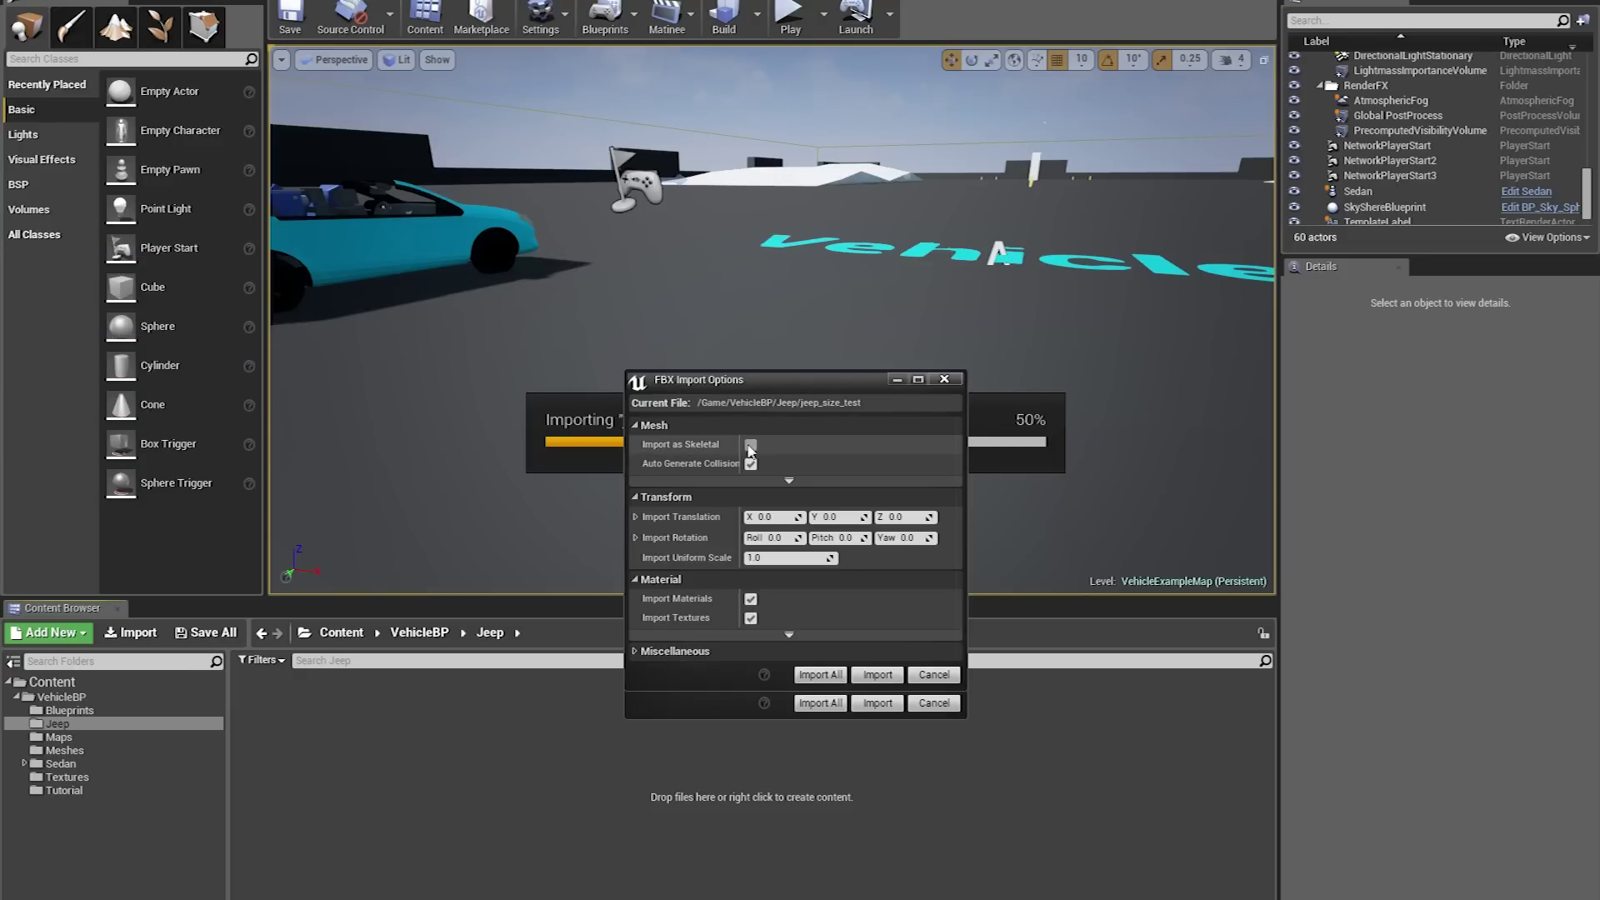
{"action": "left_click", "coordinate": [751, 445]}
{"action": "left_click", "coordinate": [870, 781]}
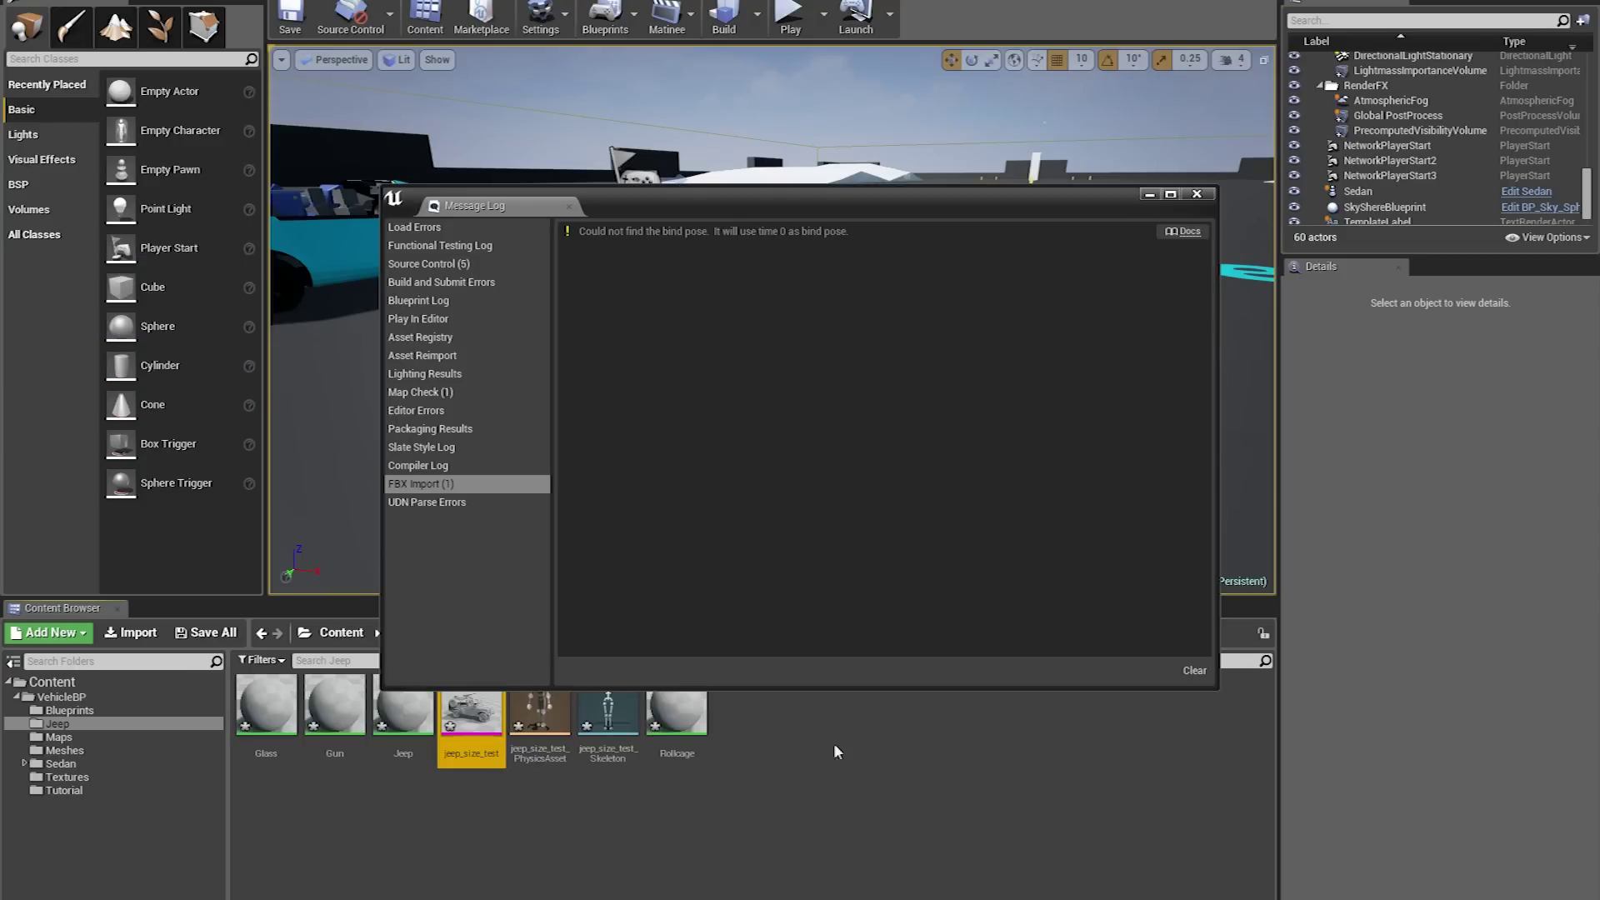
{"action": "left_click", "coordinate": [1199, 195]}
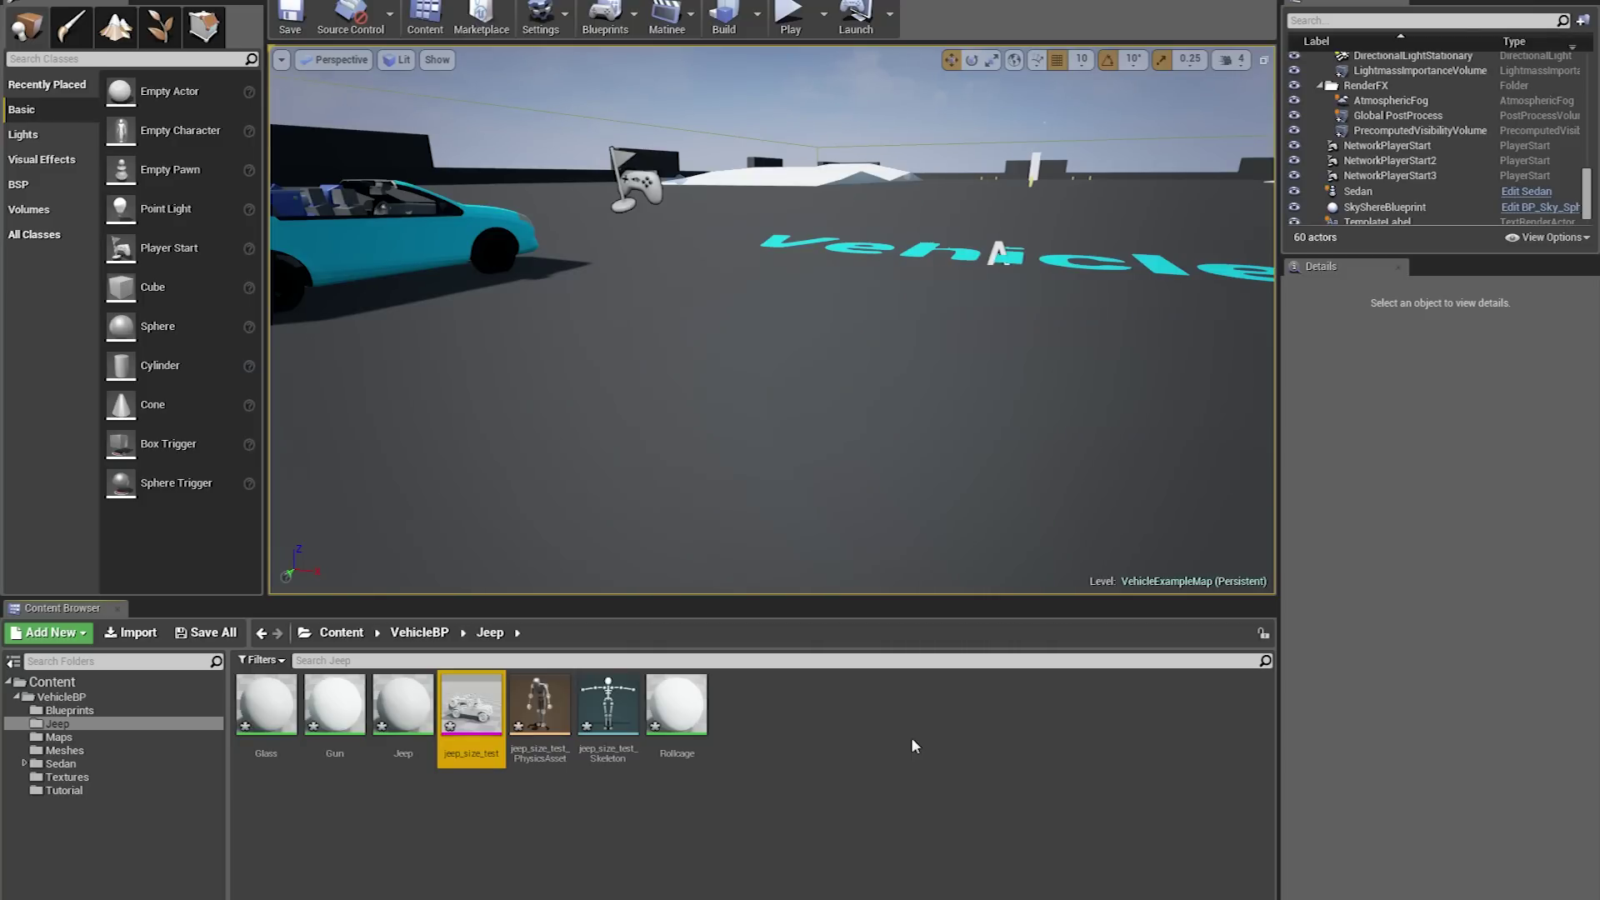
Place jeep_size_test beside the sedan at about X -130, Y 11290, Z 140 and compare the two vehicles' sizes
{"action": "left_click_drag", "start_coordinate": [471, 699], "coordinate": [776, 412]}
{"action": "left_click_drag", "start_coordinate": [752, 339], "coordinate": [757, 301]}
{"action": "mouse_move", "coordinate": [671, 443]}
{"action": "right_mouse_down"}
{"action": "mouse_move", "coordinate": [587, 412]}
{"action": "mouse_move", "coordinate": [875, 426]}
{"action": "mouse_move", "coordinate": [659, 462]}
{"action": "right_mouse_up"}
{"action": "right_click_drag", "start_coordinate": [725, 375], "coordinate": [726, 336]}
{"action": "right_click_drag", "start_coordinate": [704, 529], "coordinate": [704, 529]}
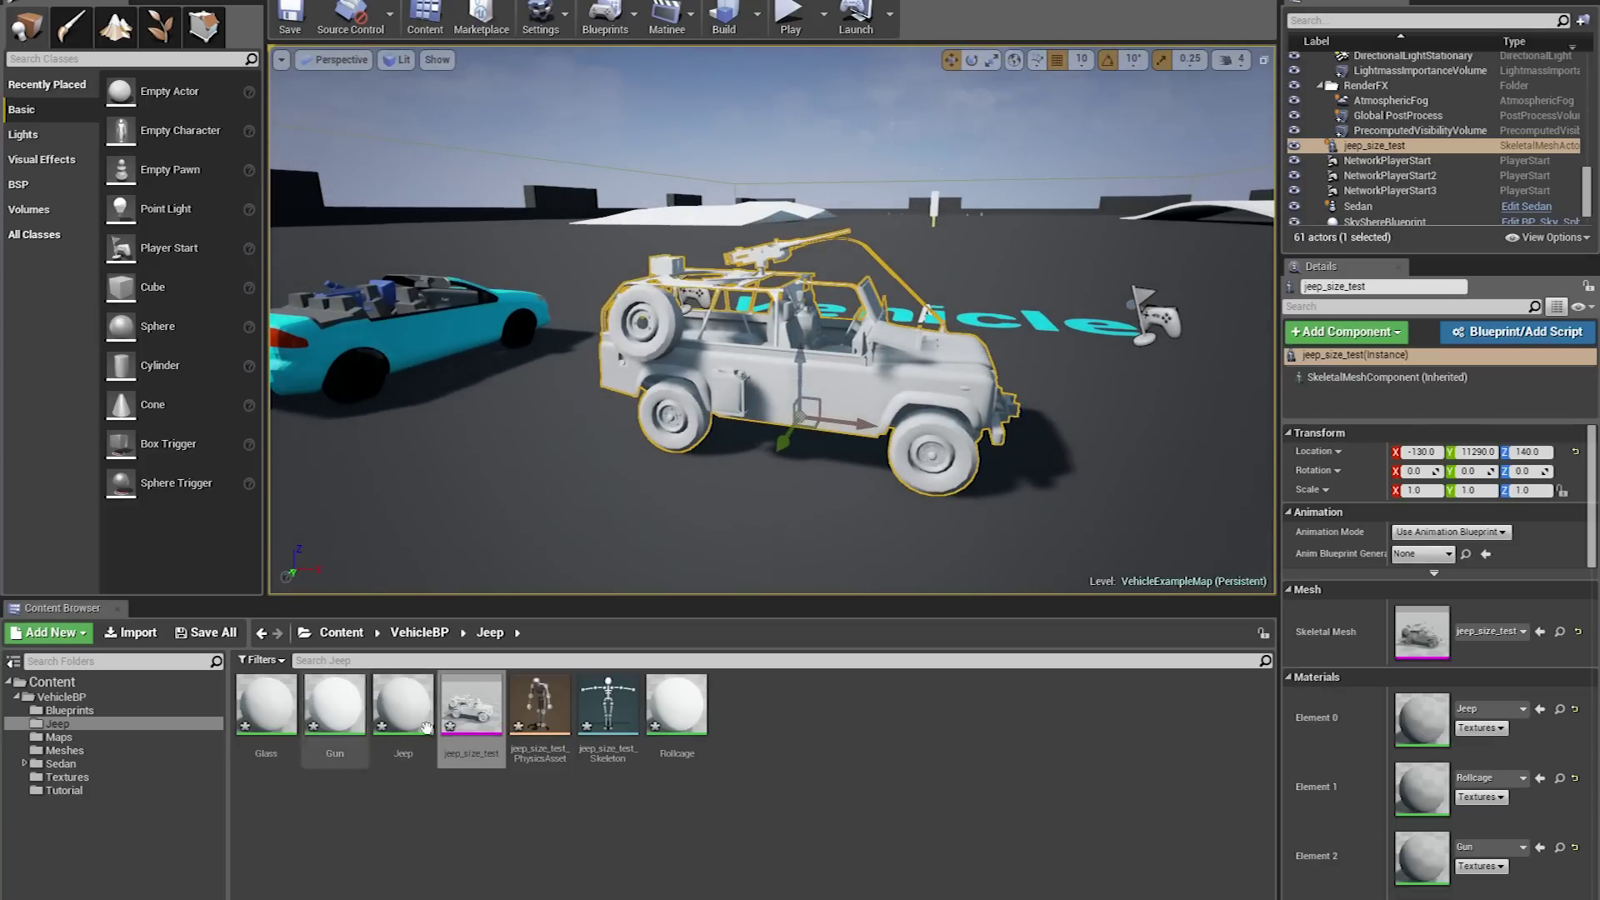
{"action": "right_click_drag", "start_coordinate": [721, 444], "coordinate": [670, 427]}
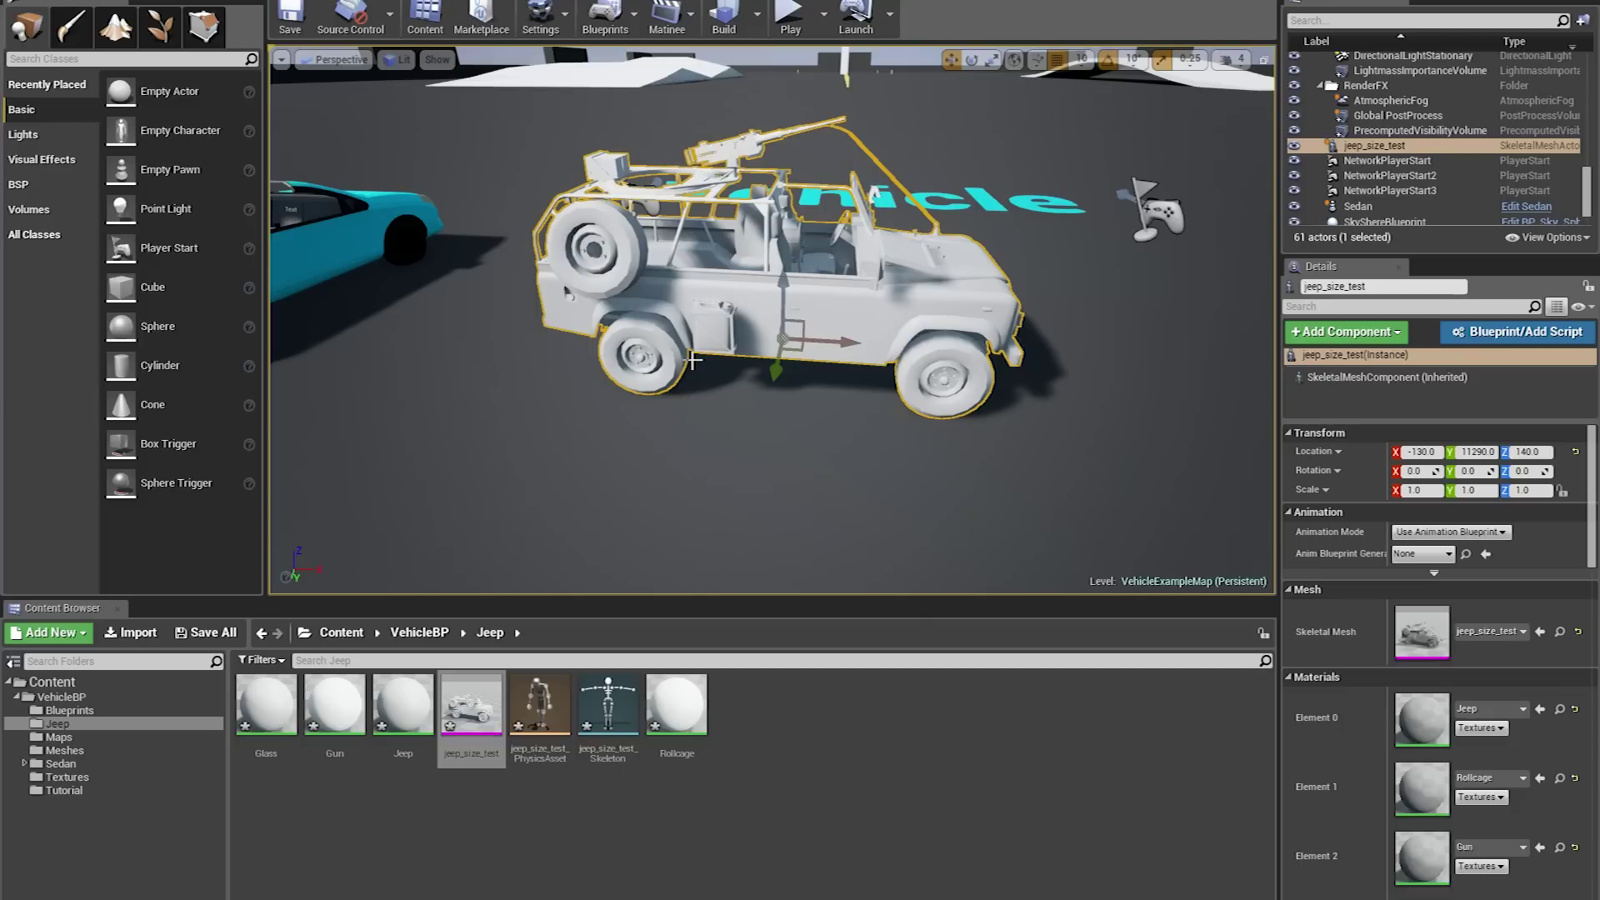
Examine the sedan and the jeep from several angles in the level to compare their sizes
{"action": "left_click", "coordinate": [337, 257]}
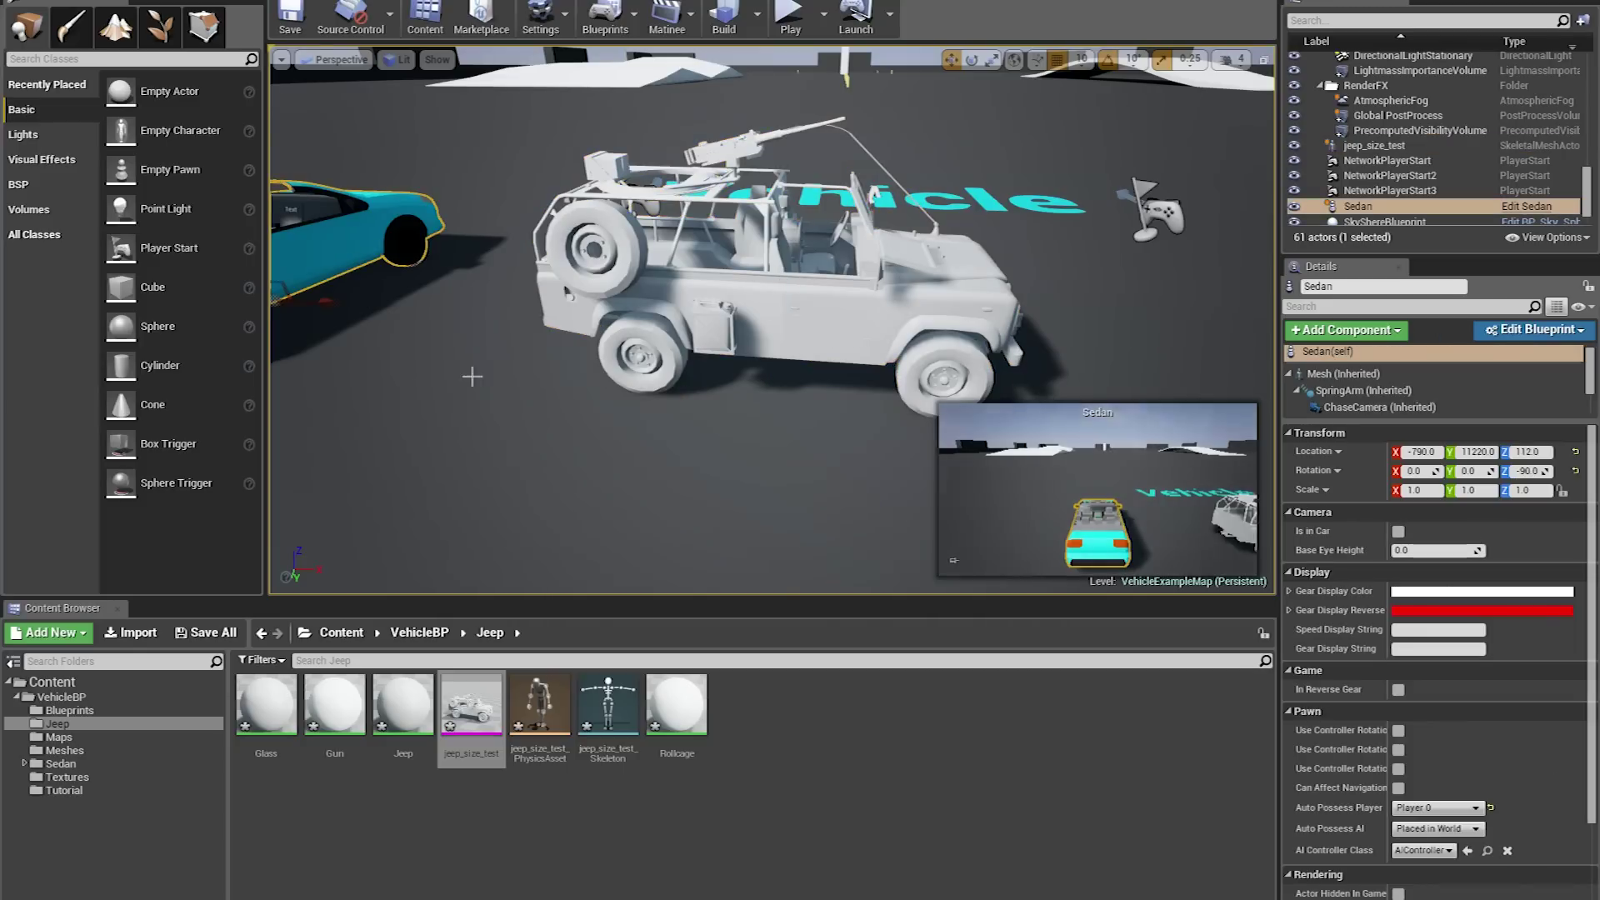
{"action": "right_click_drag", "start_coordinate": [464, 368], "coordinate": [442, 368]}
{"action": "key", "text": "w"}
{"action": "right_click_drag", "start_coordinate": [1171, 288], "coordinate": [1171, 287]}
{"action": "right_click_drag", "start_coordinate": [948, 223], "coordinate": [948, 223]}
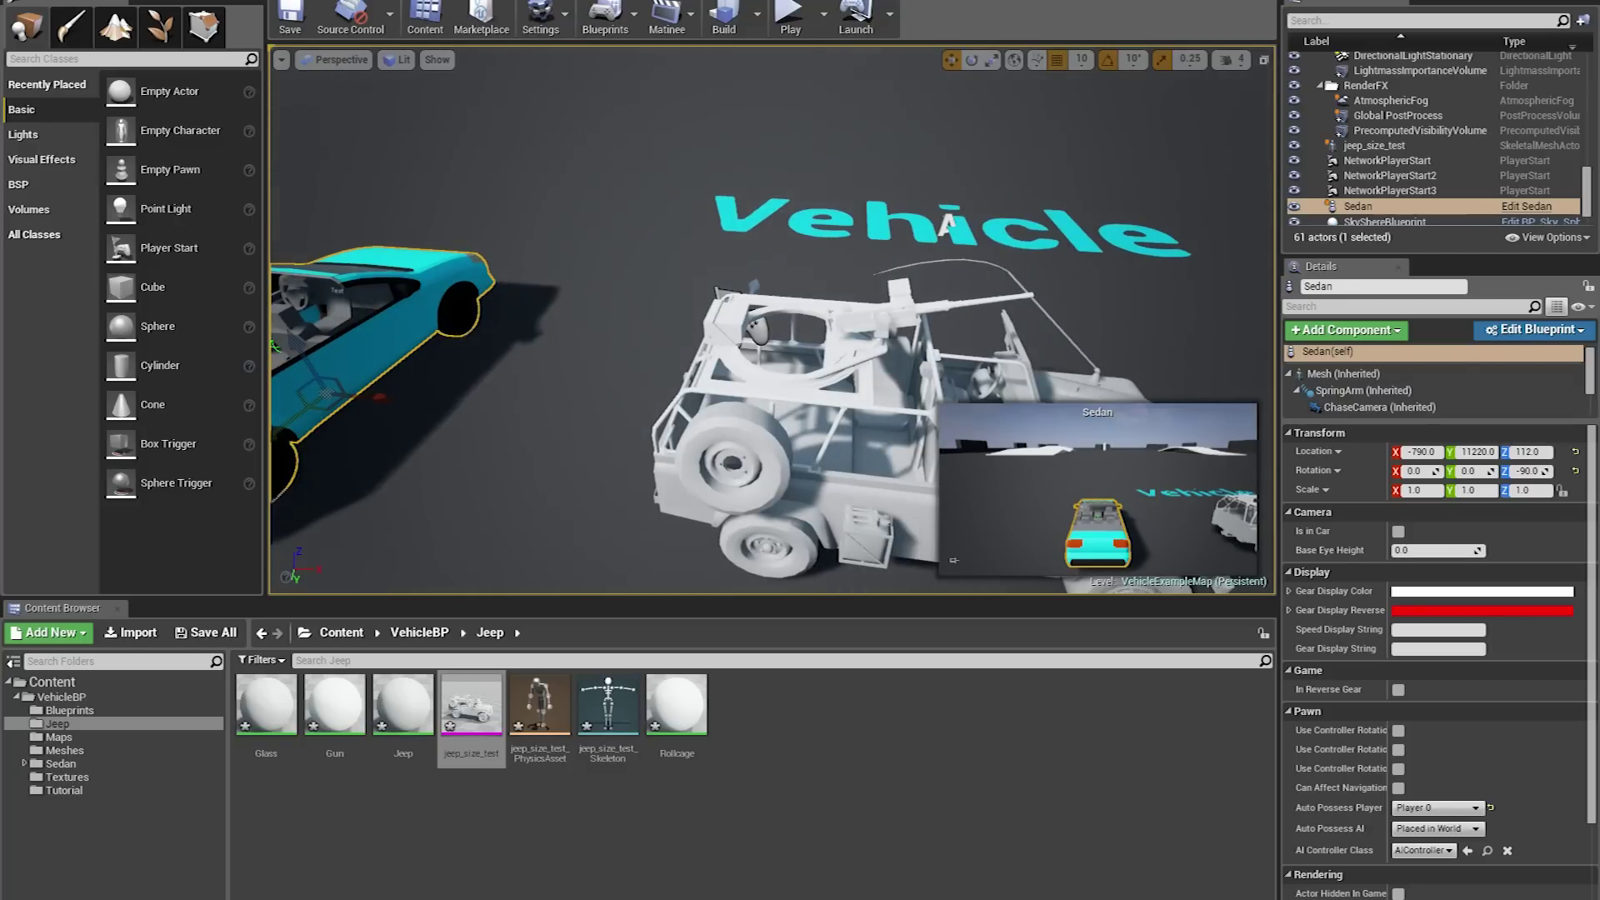
{"action": "left_click", "coordinate": [891, 443]}
{"action": "right_click_drag", "start_coordinate": [892, 444], "coordinate": [892, 444]}
{"action": "right_click_drag", "start_coordinate": [755, 410], "coordinate": [755, 410]}
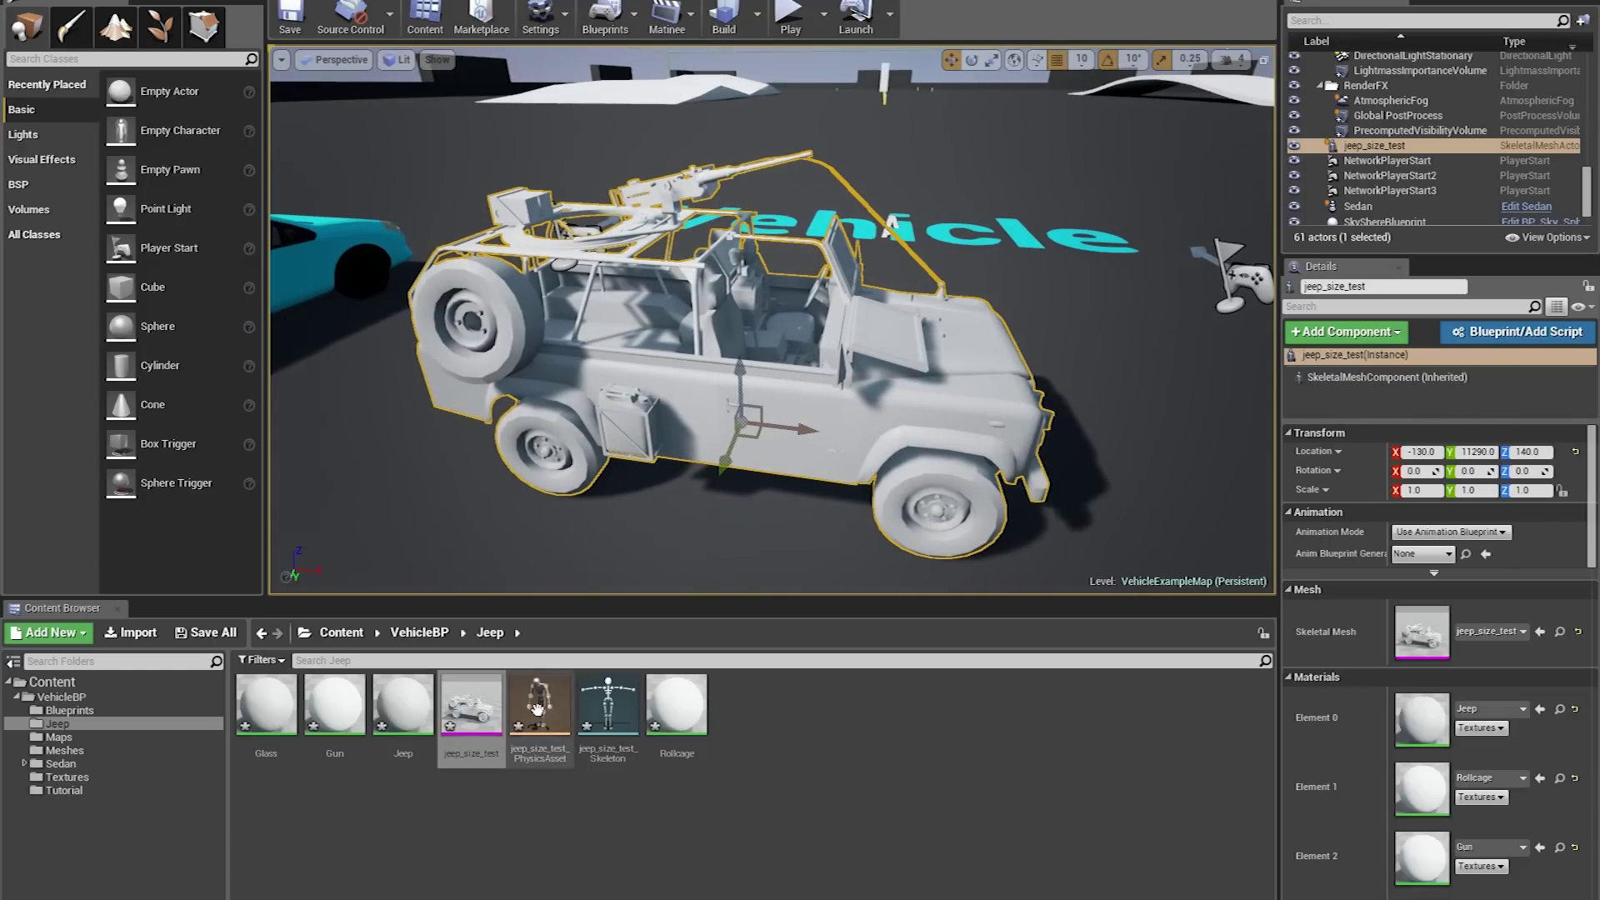
Open jeep_size_test_PhysicsAsset and delete the existing collision primitive from the Jeep and wheel bones
{"action": "double_click", "coordinate": [538, 706]}
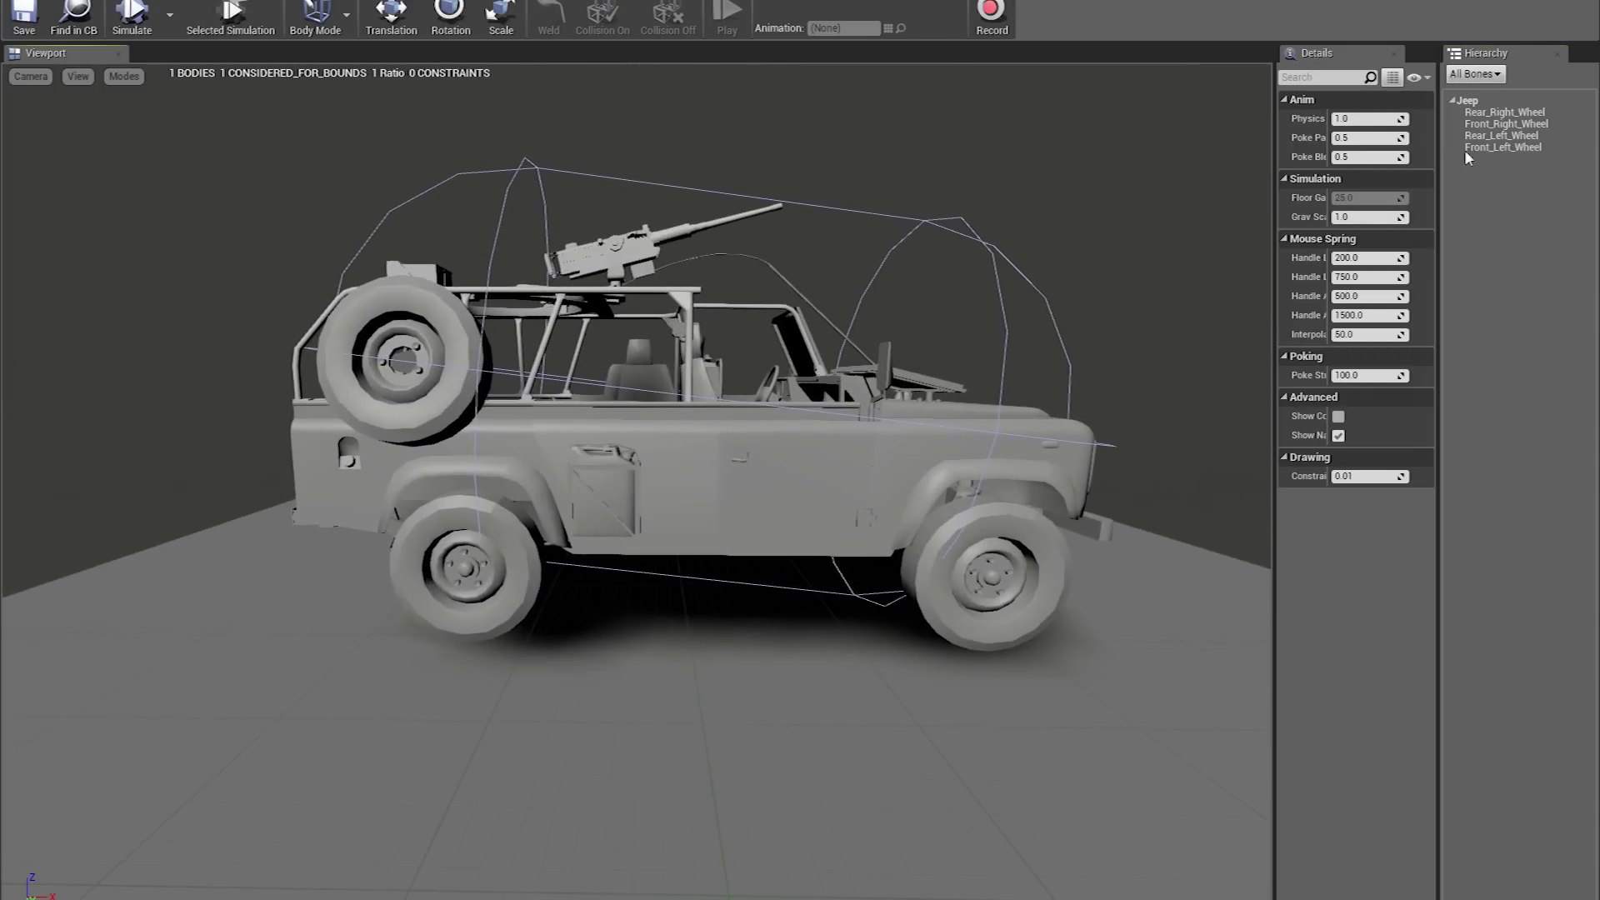
{"action": "left_click", "coordinate": [1470, 101]}
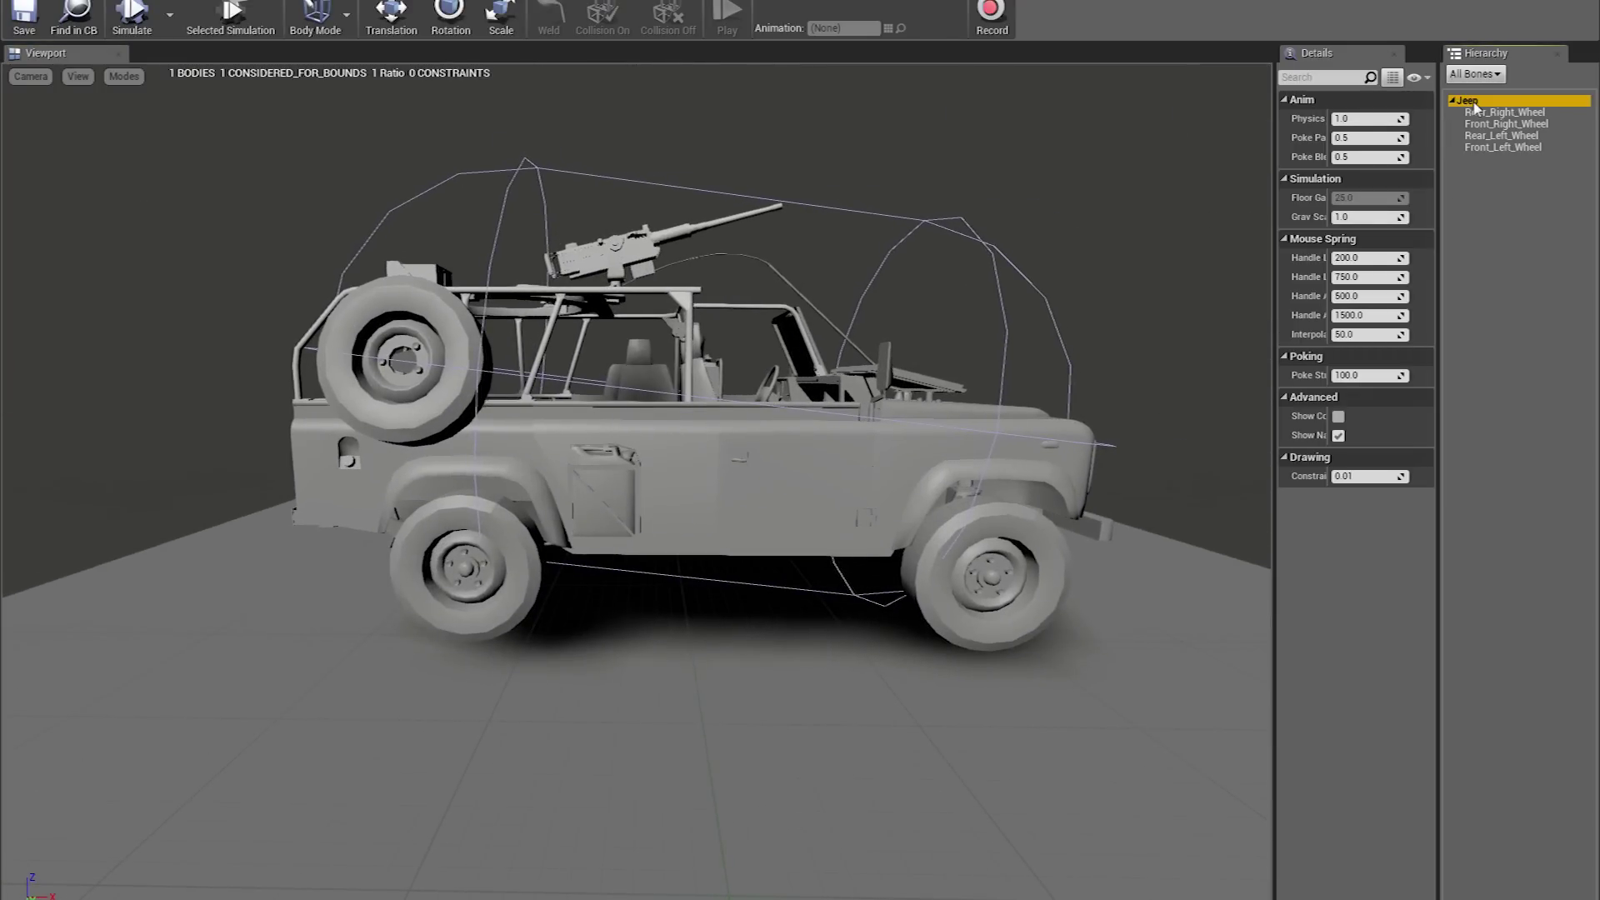
{"action": "left_click", "coordinate": [1508, 147], "text": "shift"}
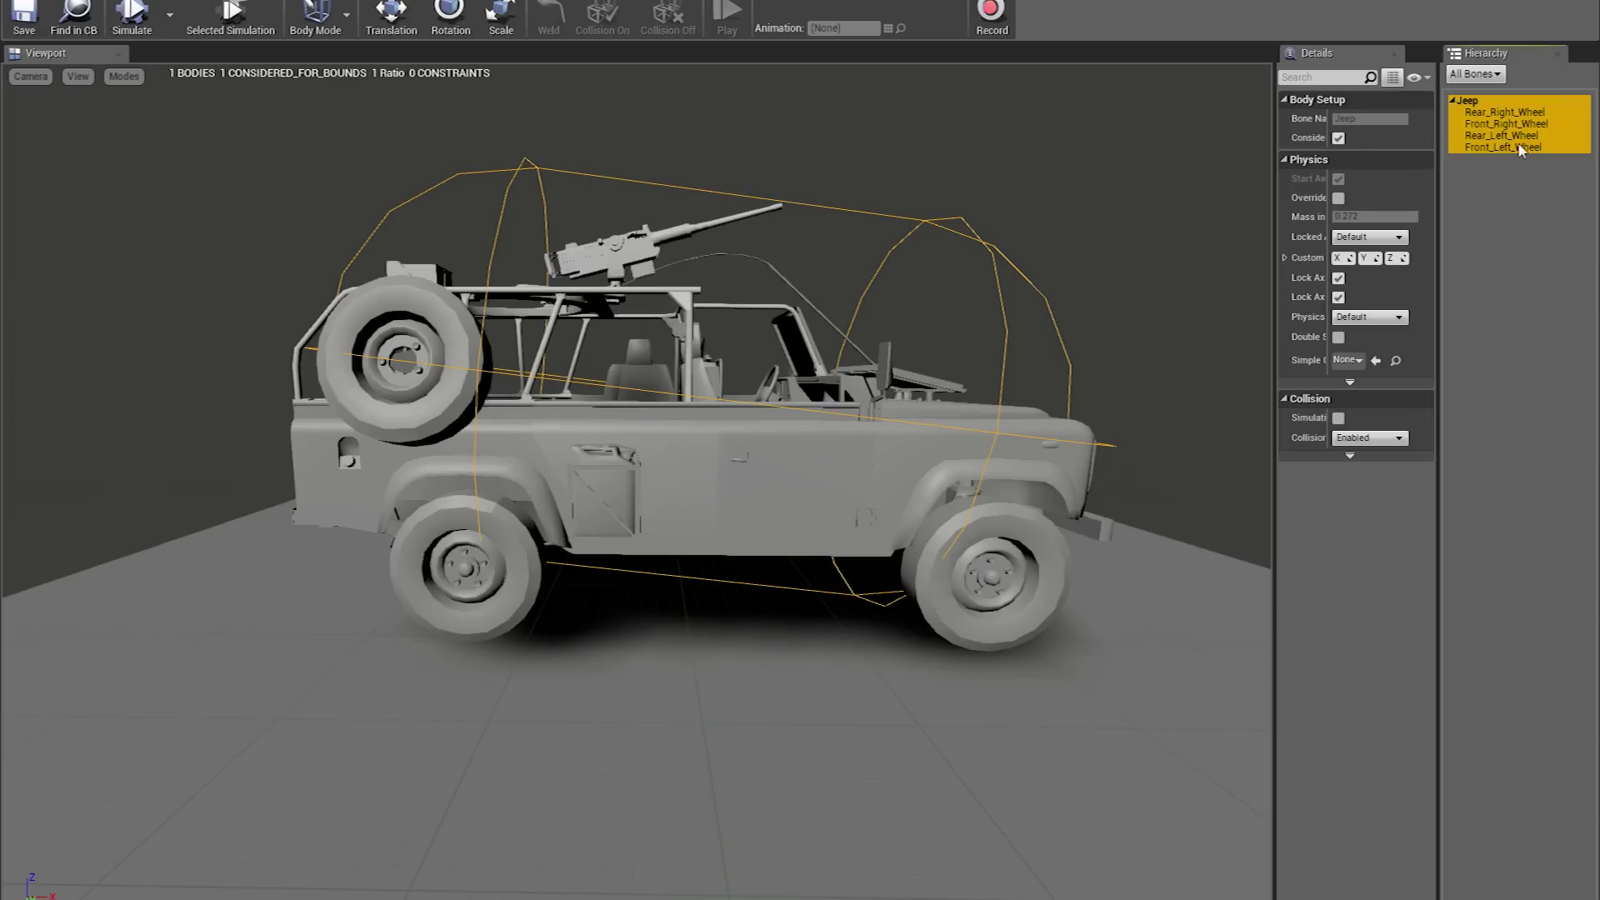
{"action": "right_click", "coordinate": [1519, 149]}
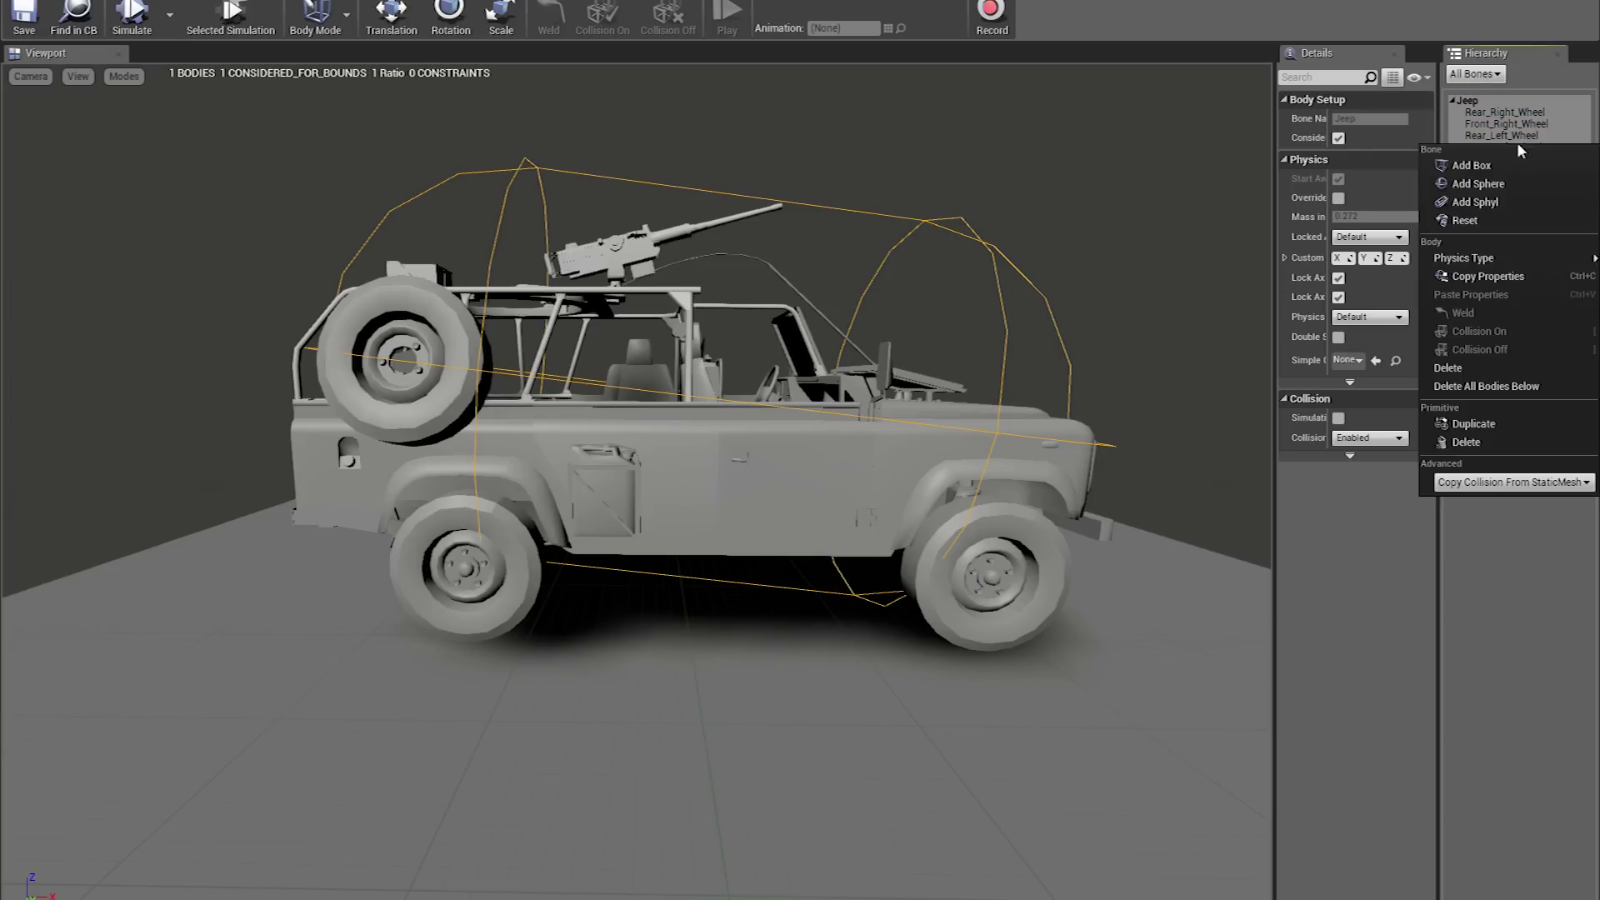
{"action": "left_click", "coordinate": [1482, 443]}
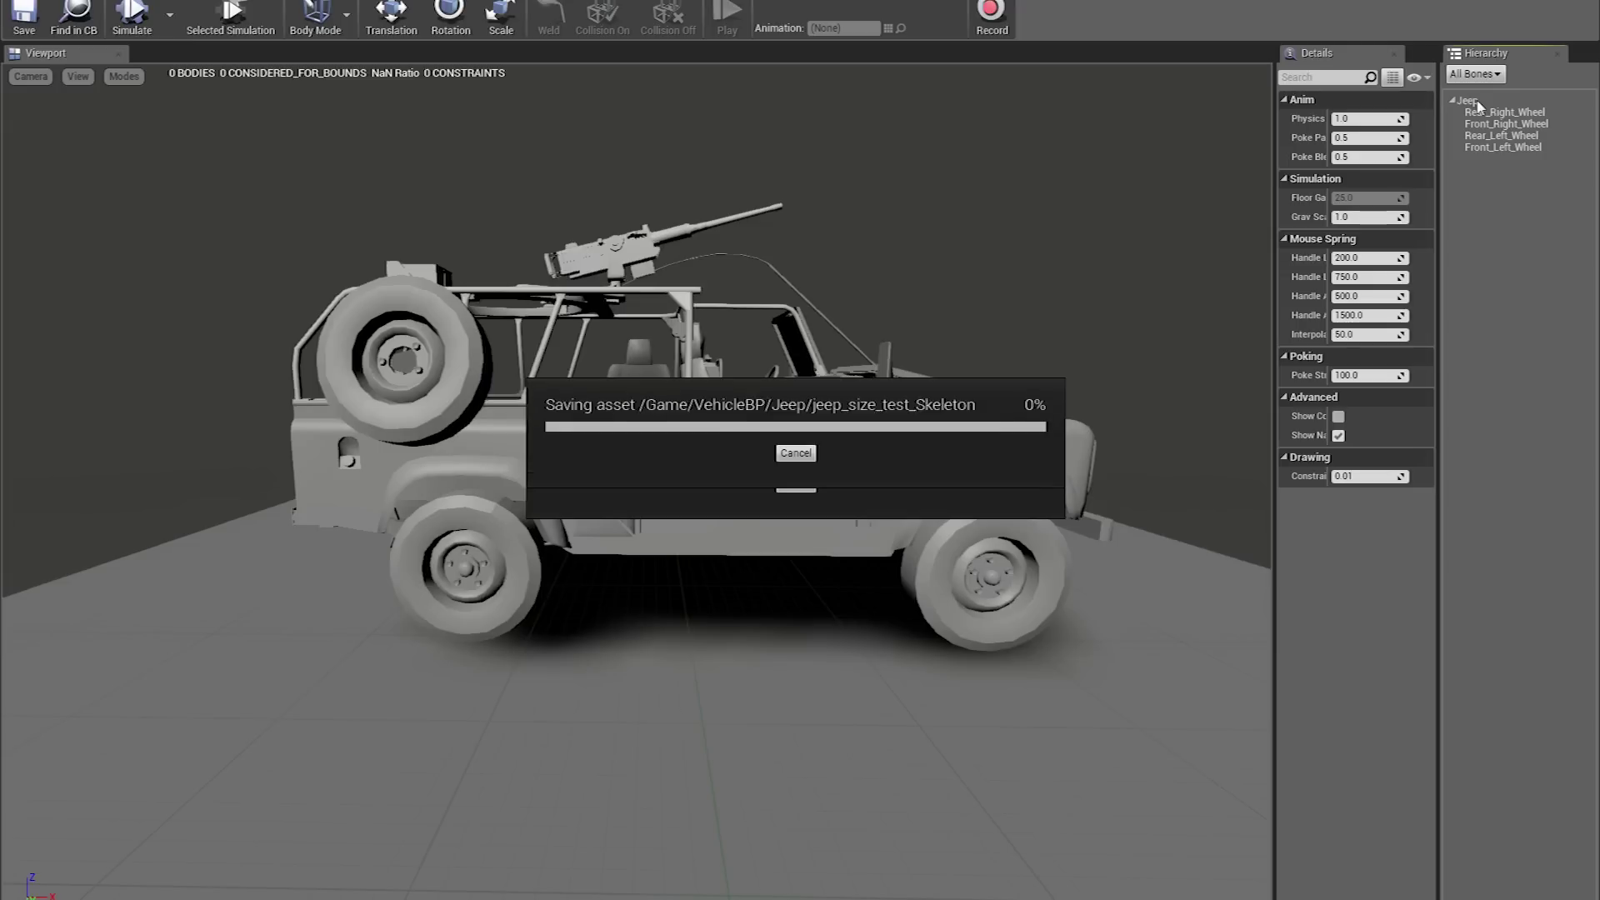
Create a new collision body on the Jeep root bone with Box as its collision geometry
{"action": "left_click", "coordinate": [1468, 101]}
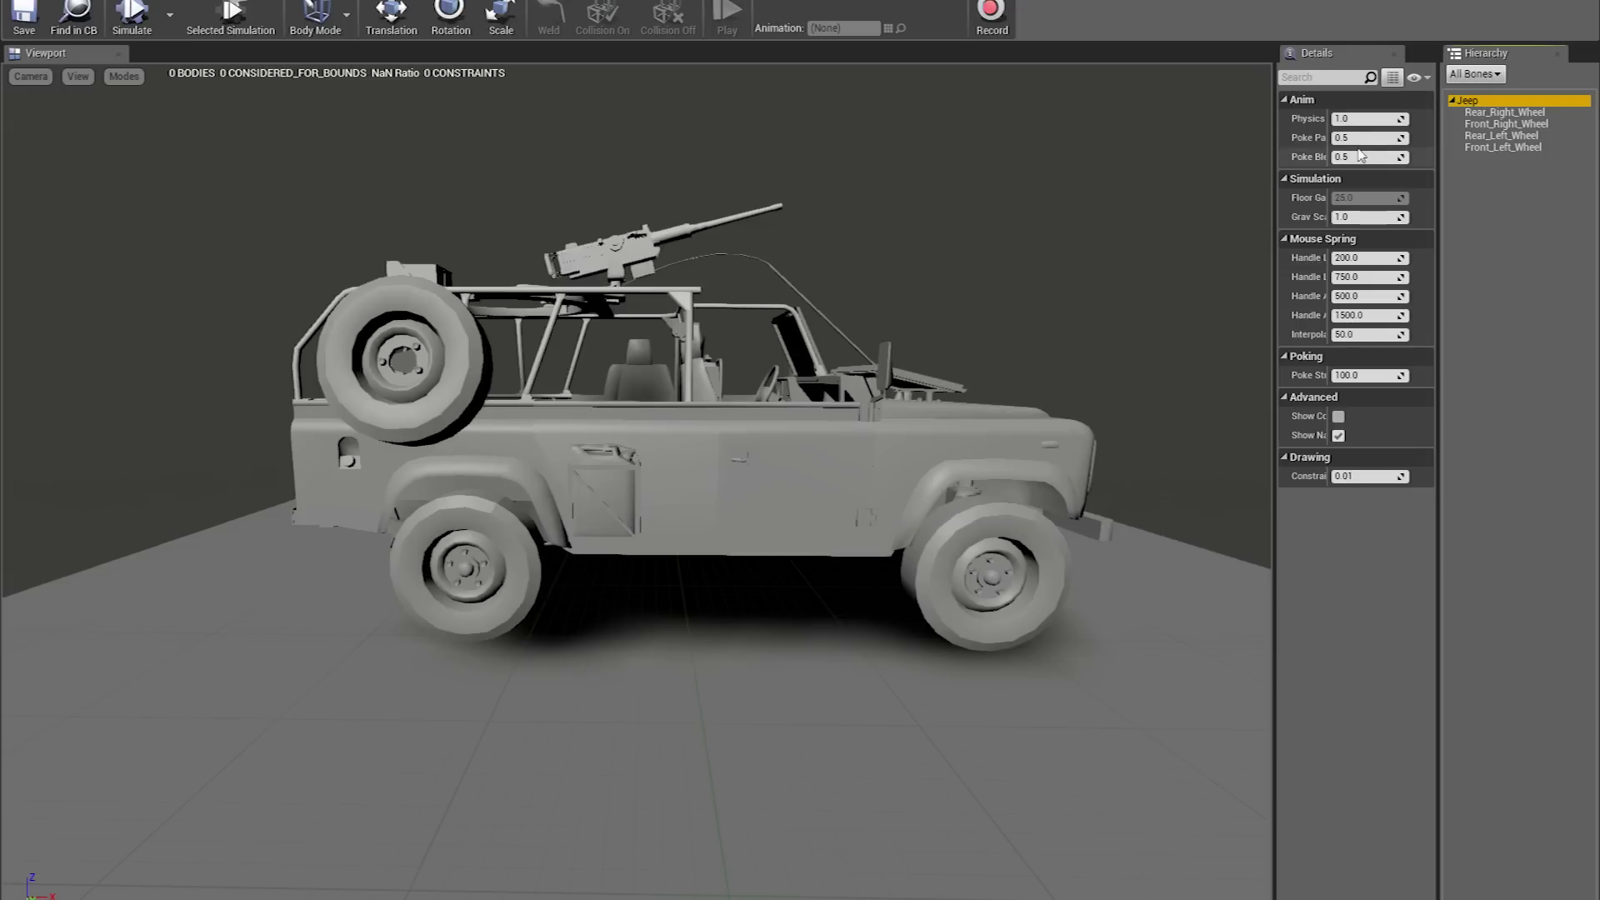
{"action": "left_click_drag", "start_coordinate": [798, 283], "coordinate": [842, 329]}
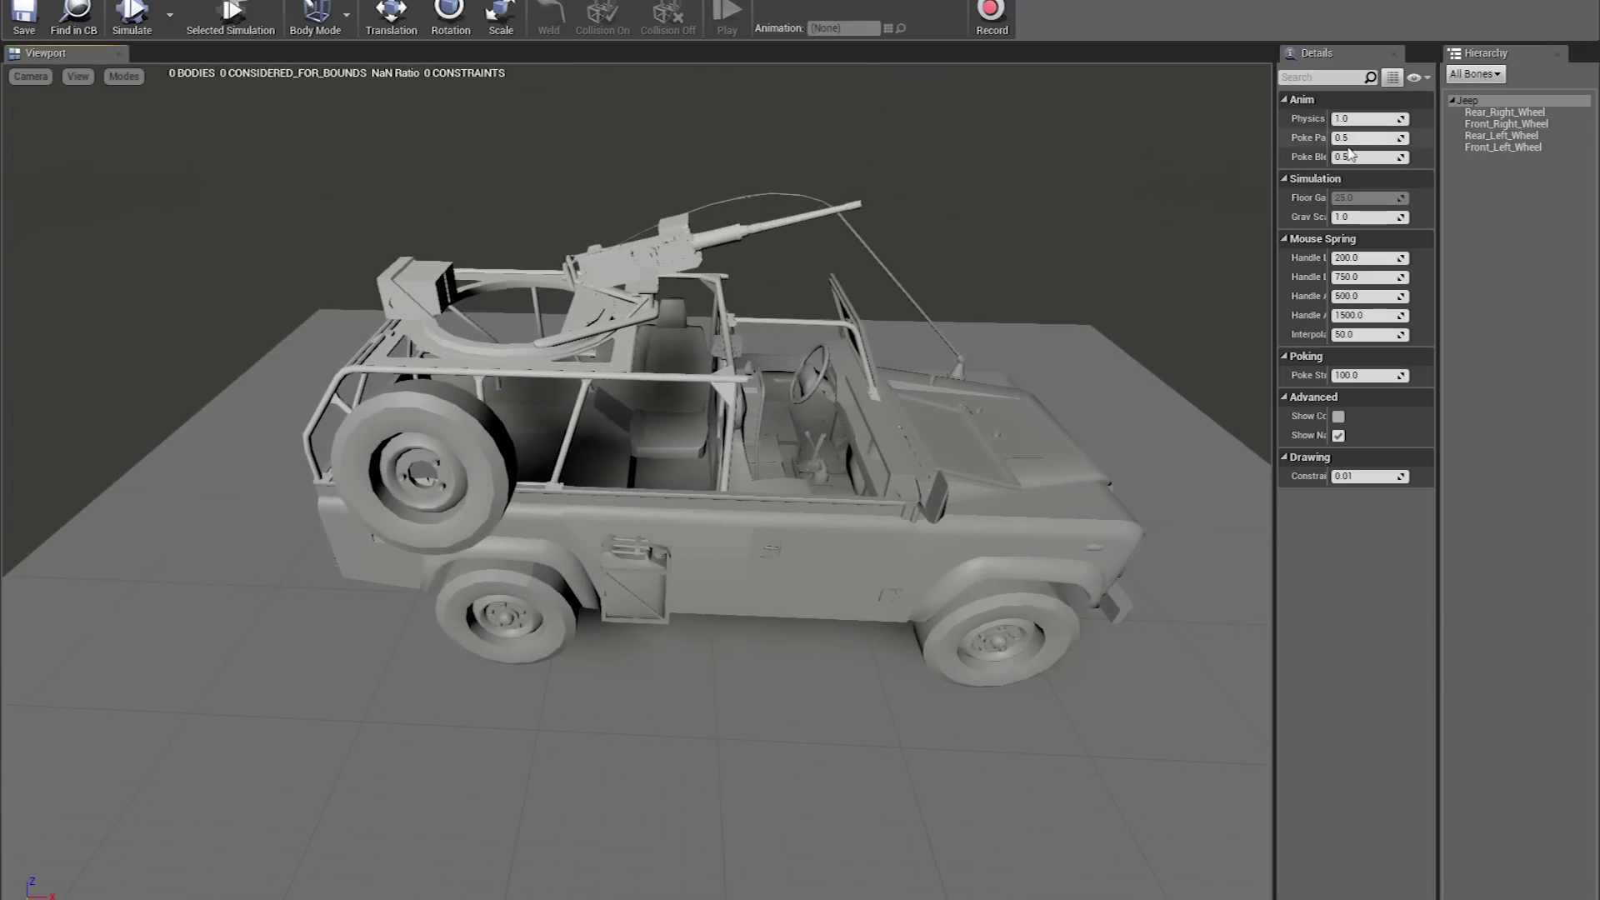
{"action": "right_click", "coordinate": [1493, 101]}
{"action": "left_click", "coordinate": [1530, 123]}
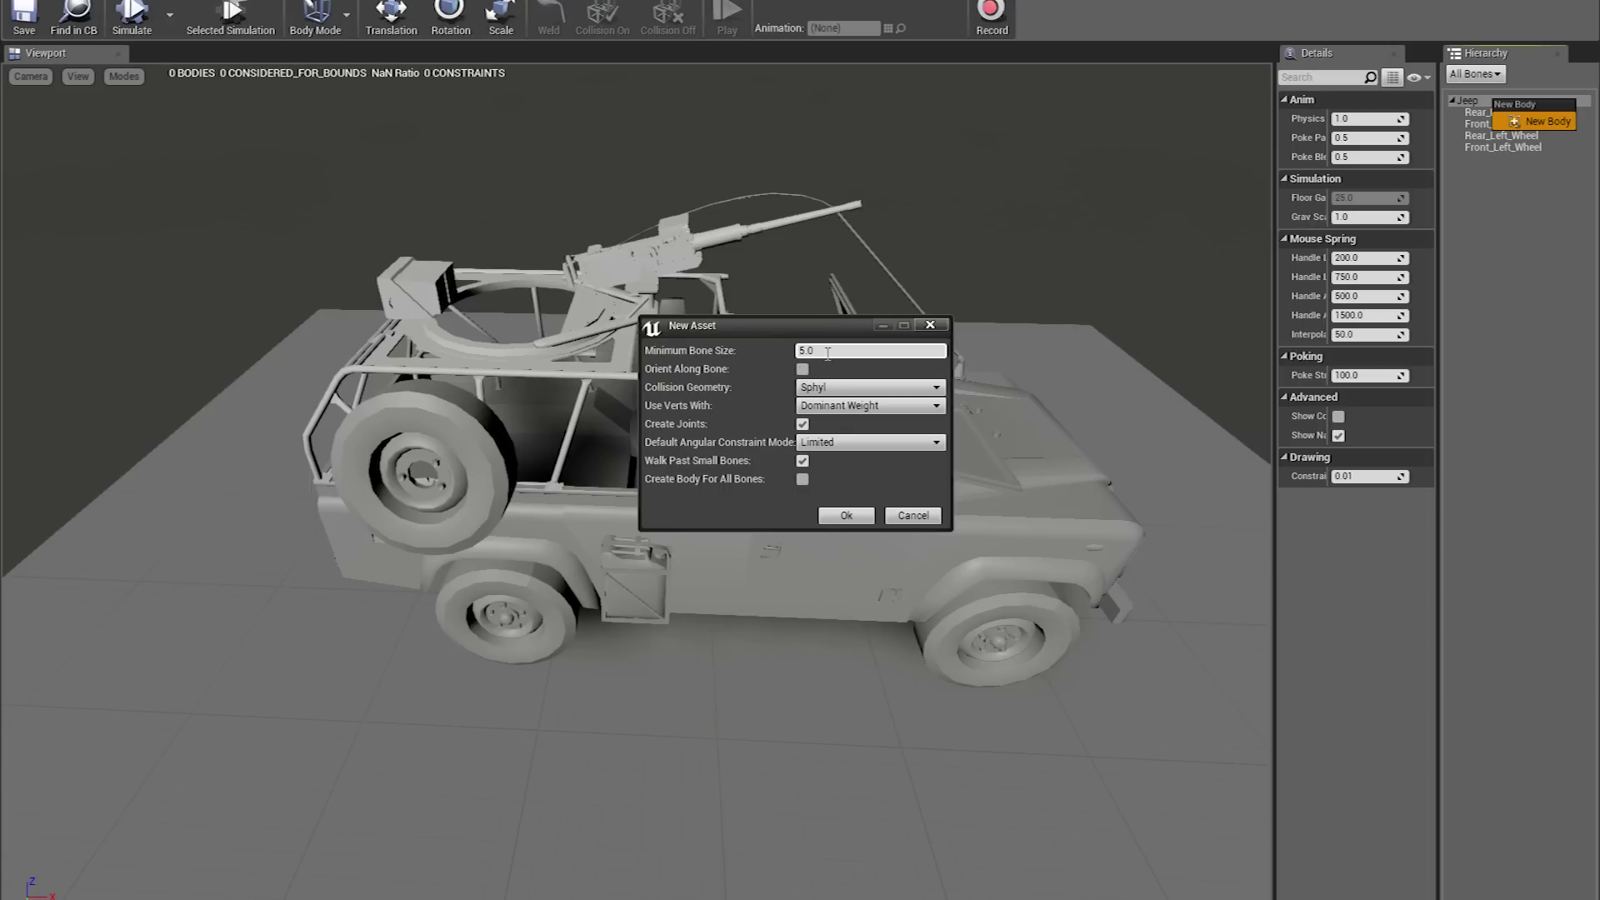
{"action": "left_click", "coordinate": [830, 387]}
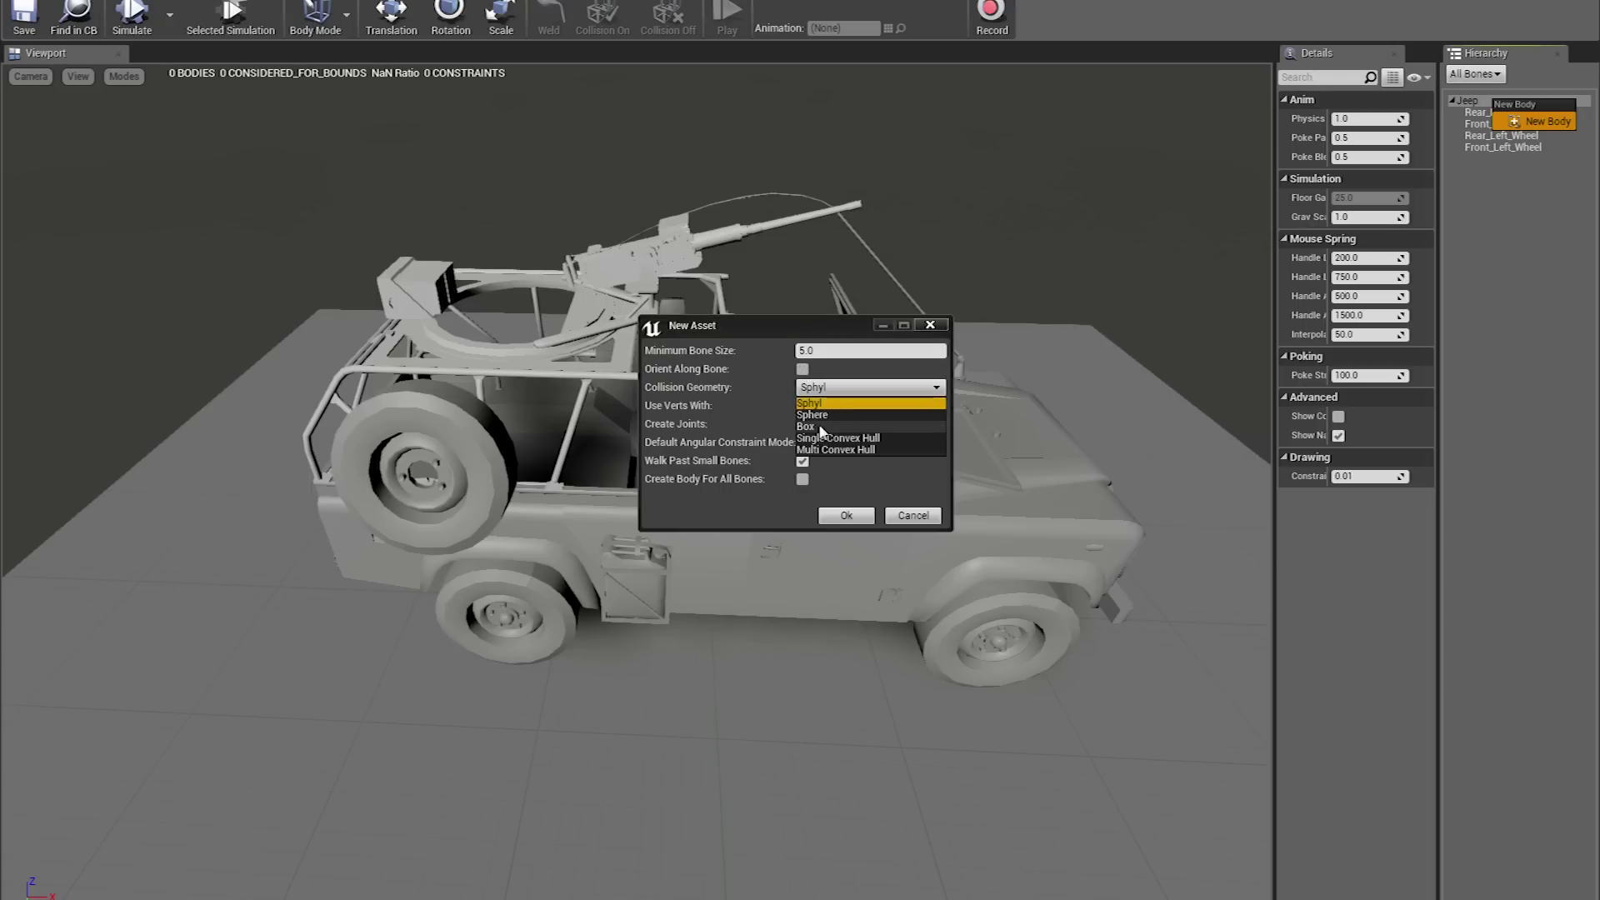
{"action": "left_click", "coordinate": [826, 401]}
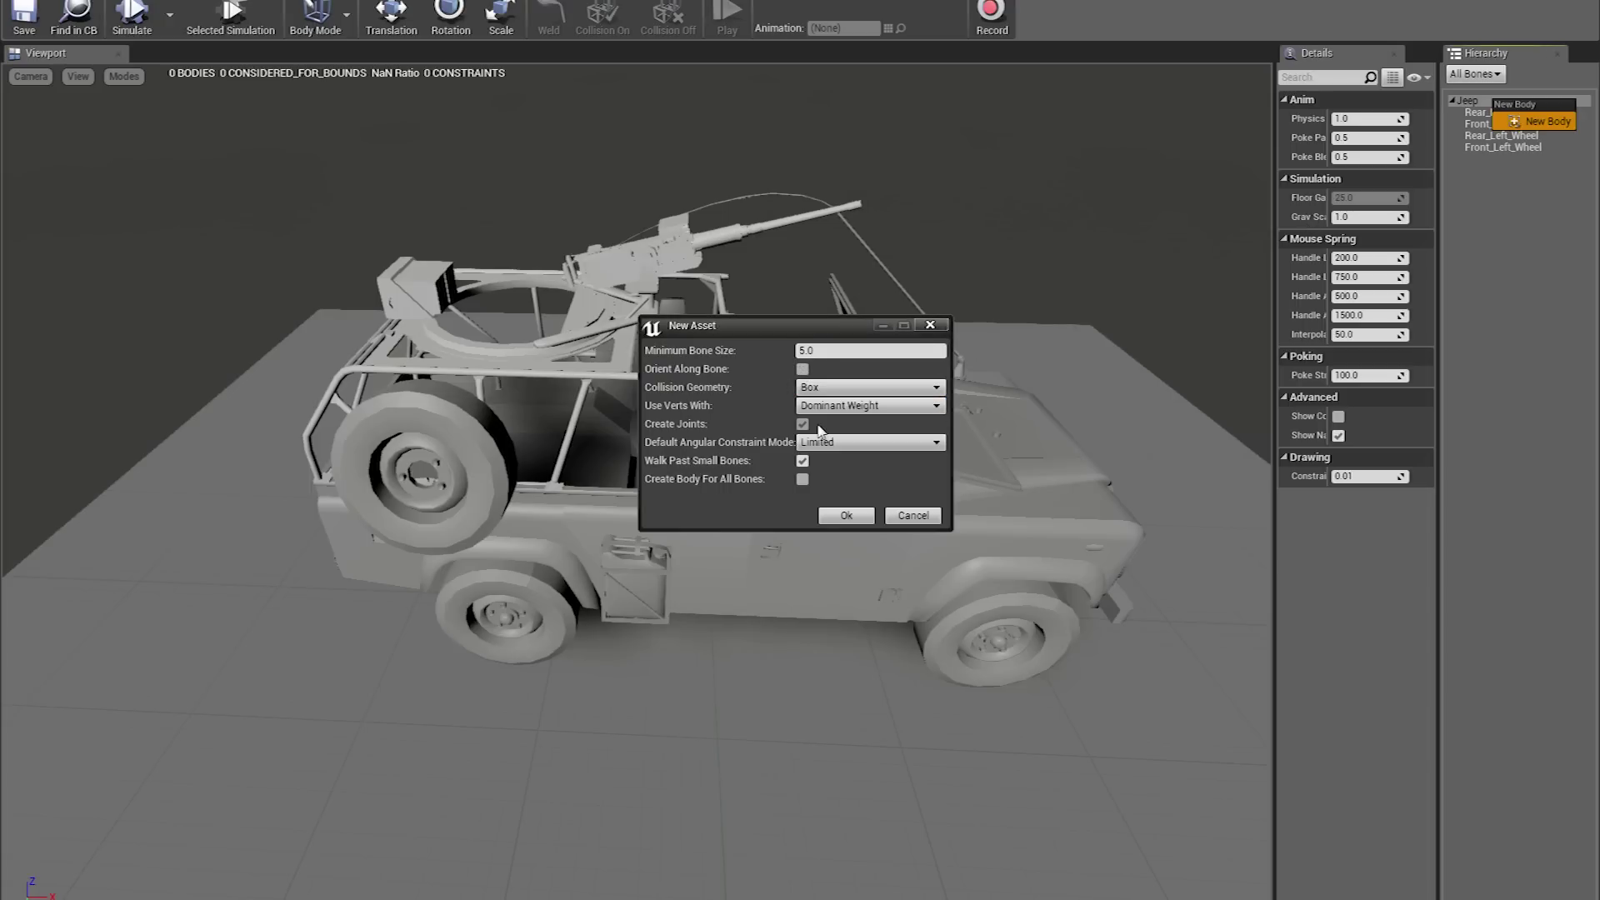
{"action": "left_click", "coordinate": [847, 516]}
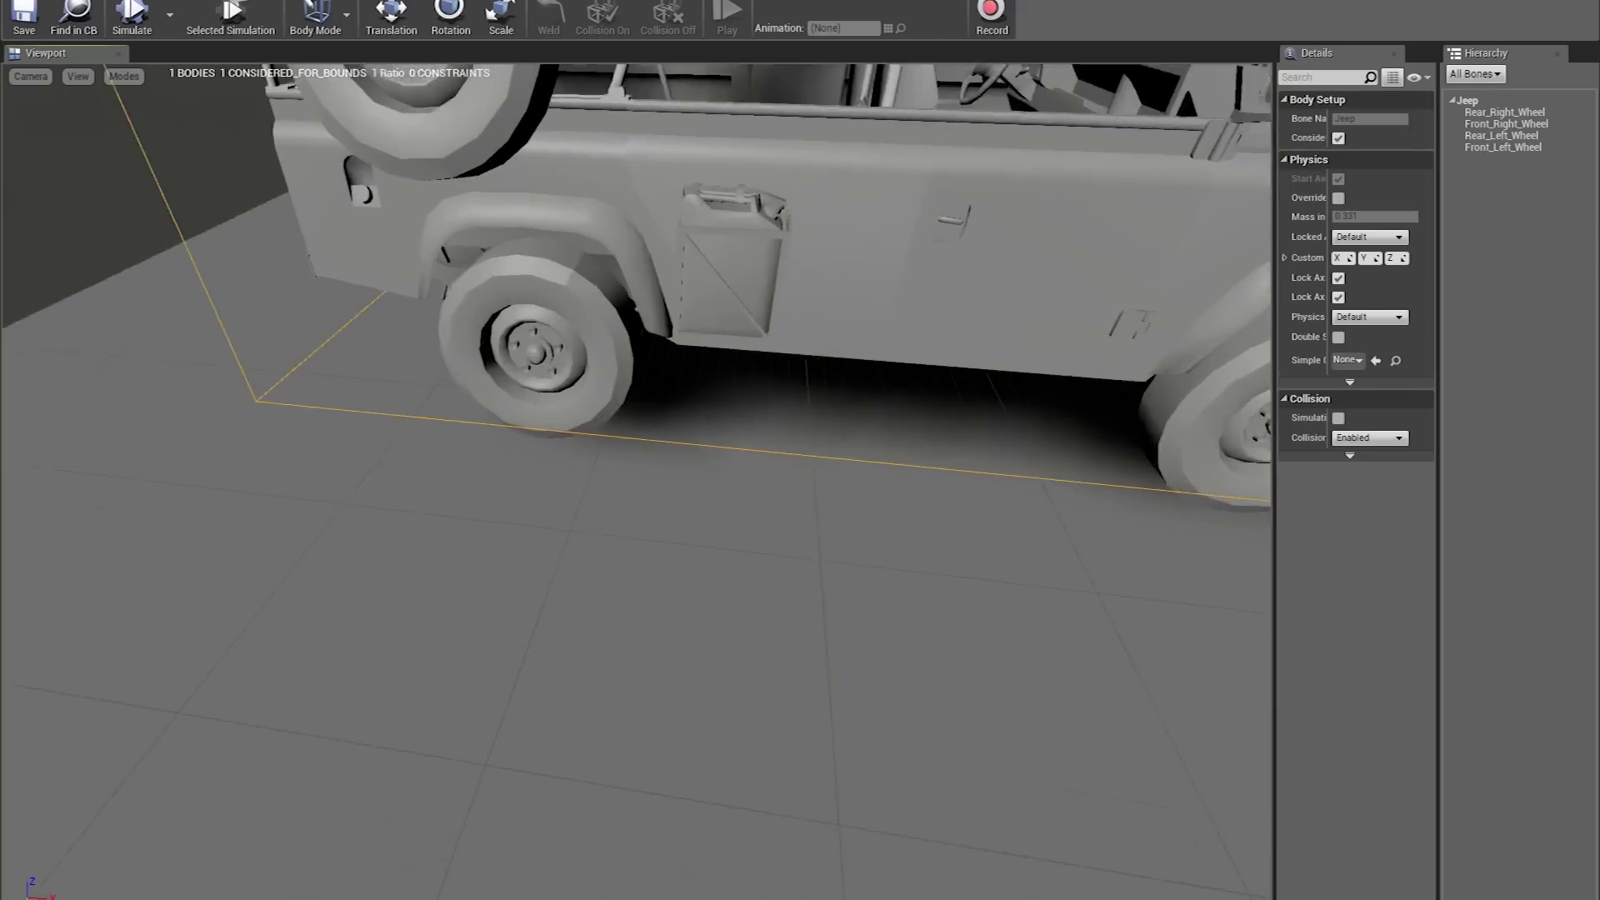
Scale the Jeep bone's collision box down uniformly until its base sits above the bottom of the wheels
{"action": "key", "text": "s"}
{"action": "right_click_drag", "start_coordinate": [789, 391], "coordinate": [788, 303]}
{"action": "key", "text": "w"}
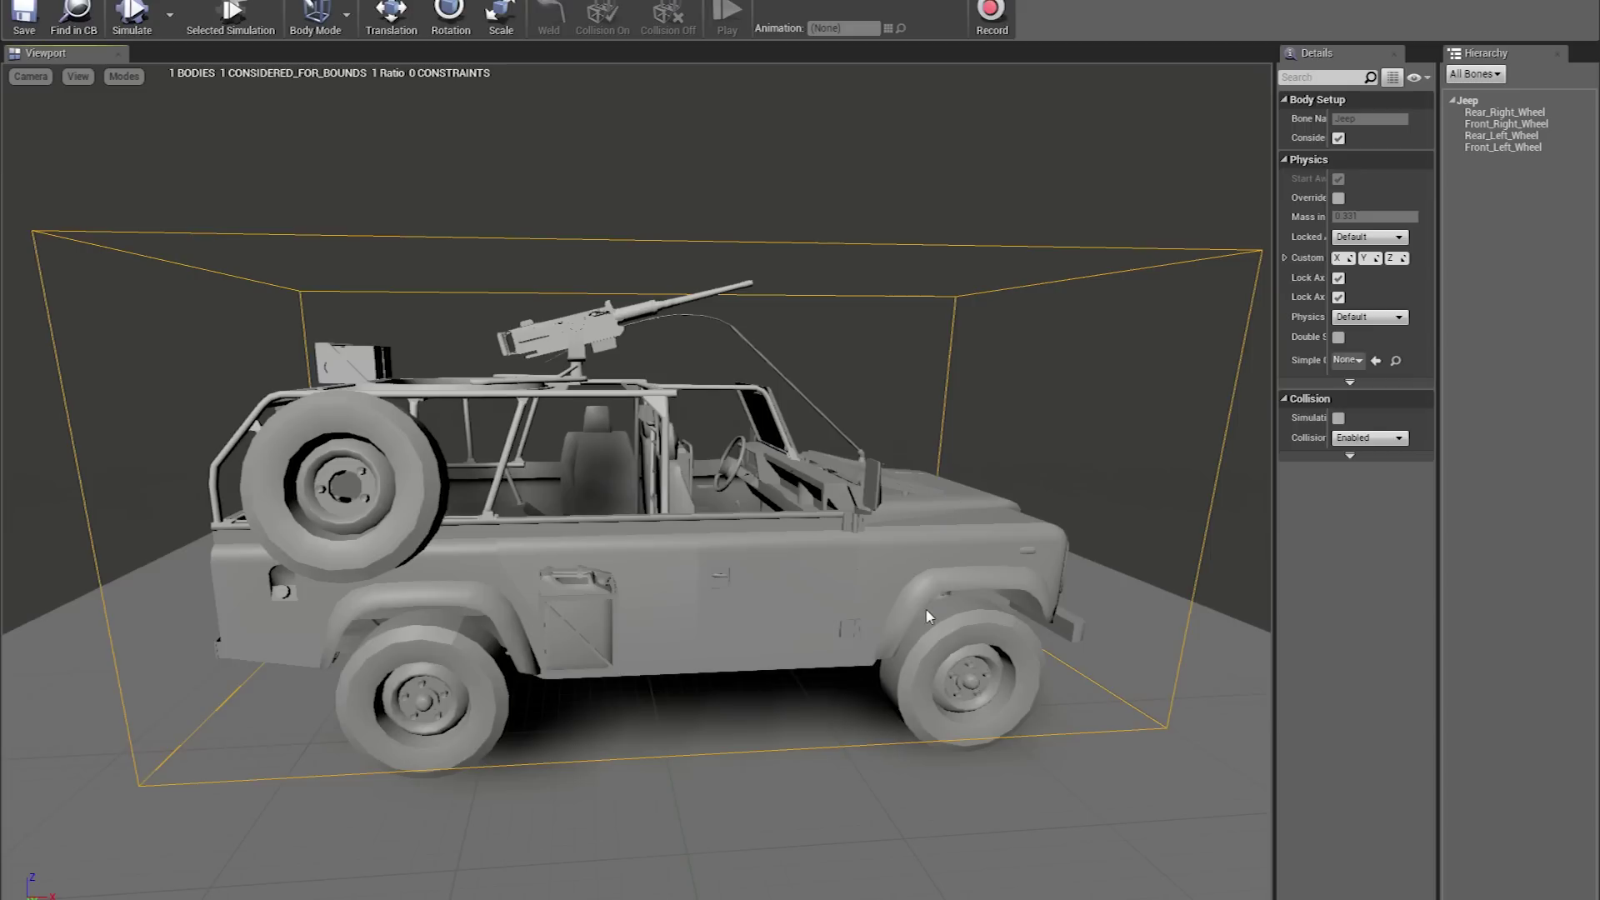
{"action": "key", "text": "w"}
{"action": "key", "text": "r"}
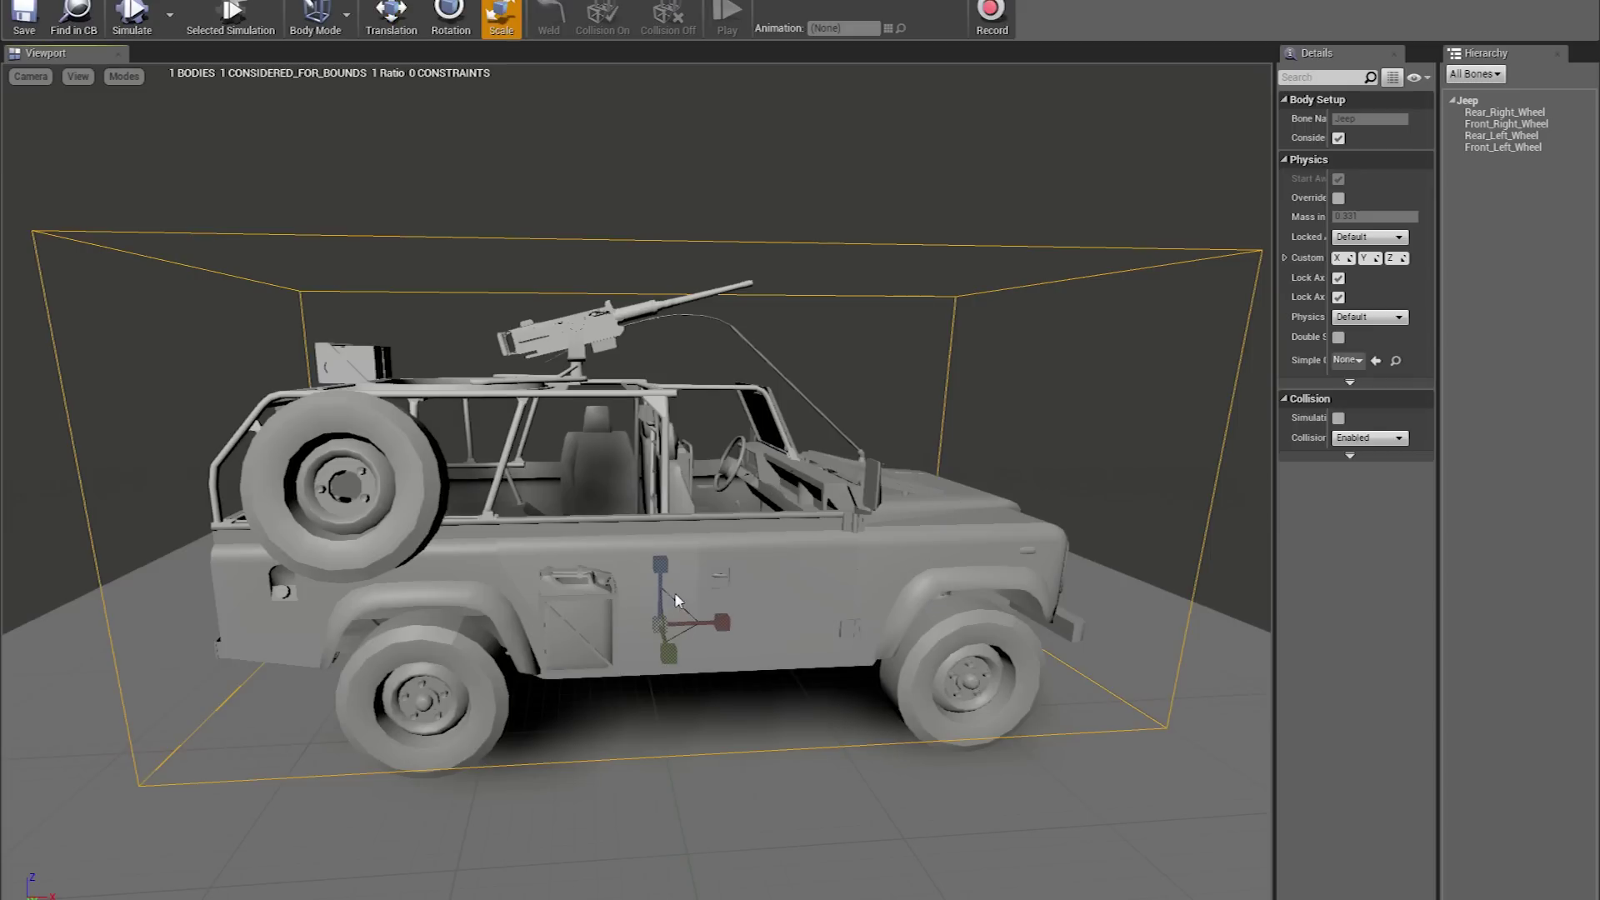
{"action": "left_click_drag", "start_coordinate": [698, 602], "coordinate": [660, 584]}
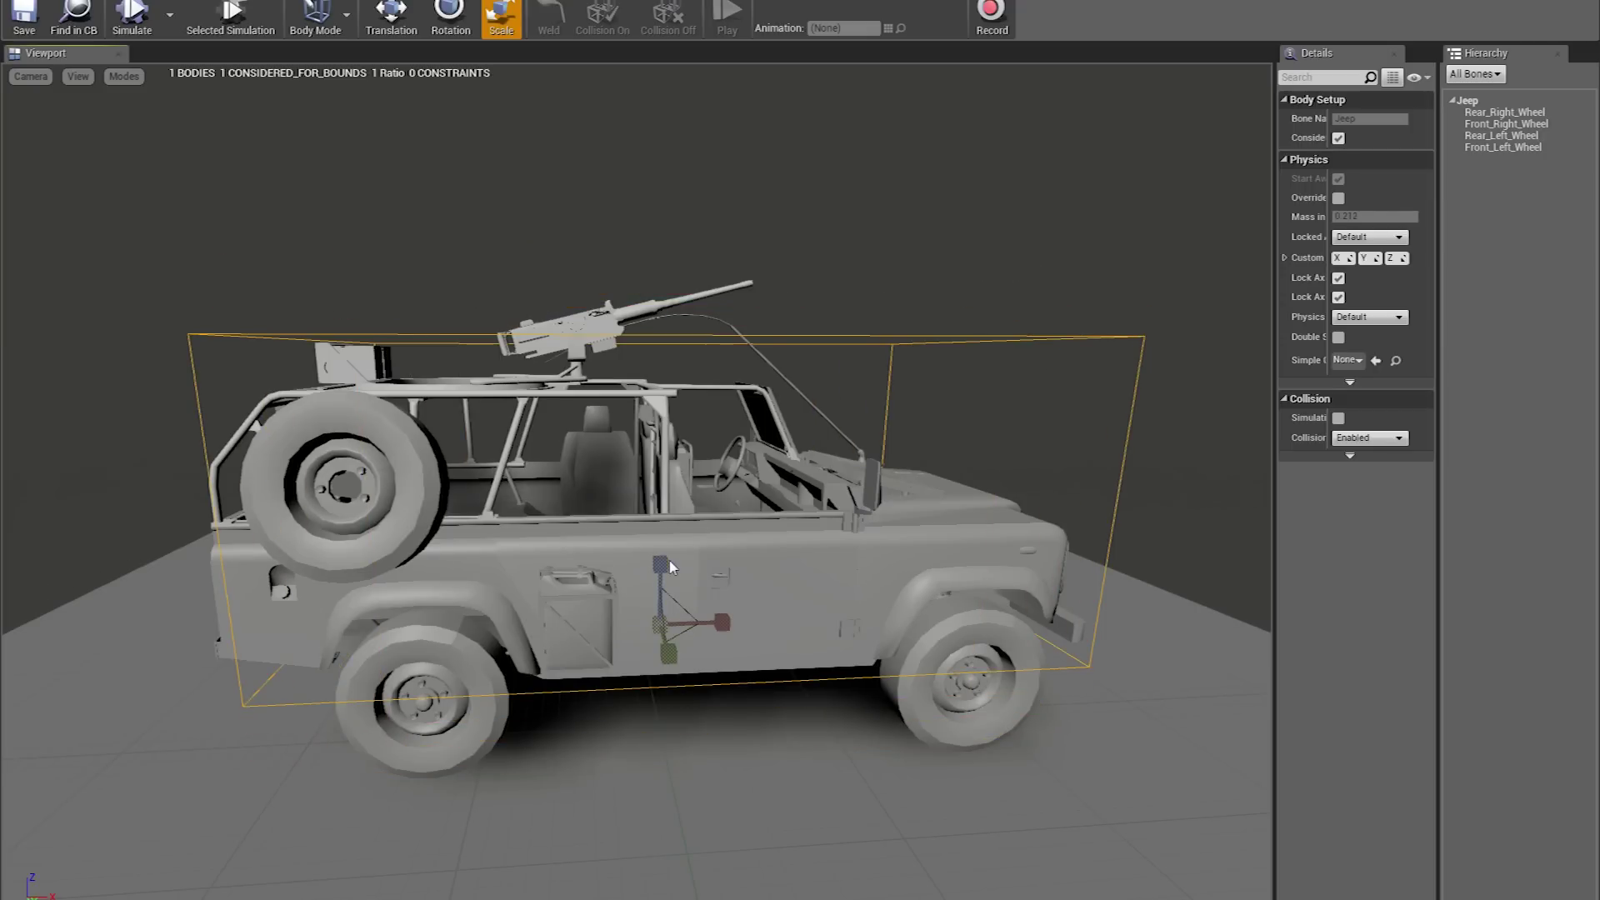
Shift the collision box along the X axis and lengthen it slightly to enclose the jeep from rear to front bumper
{"action": "key", "text": "w"}
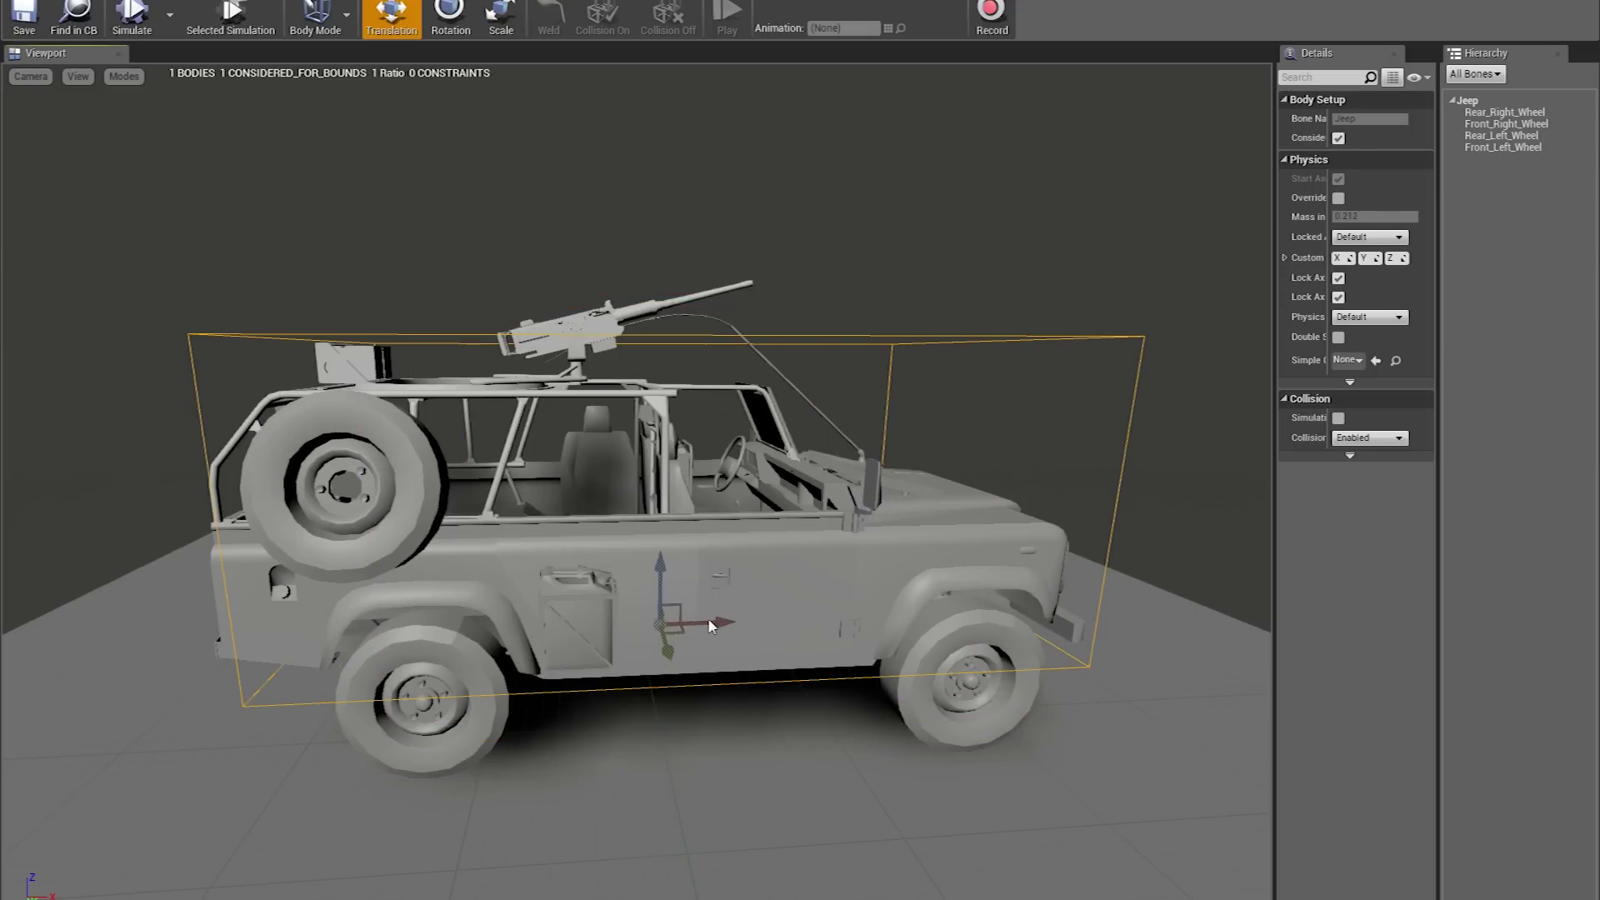
{"action": "right_click_drag", "start_coordinate": [709, 626], "coordinate": [658, 625]}
{"action": "mouse_move", "coordinate": [759, 624]}
{"action": "left_mouse_down"}
{"action": "mouse_move", "coordinate": [434, 624]}
{"action": "mouse_move", "coordinate": [821, 625]}
{"action": "mouse_move", "coordinate": [757, 625]}
{"action": "left_mouse_up"}
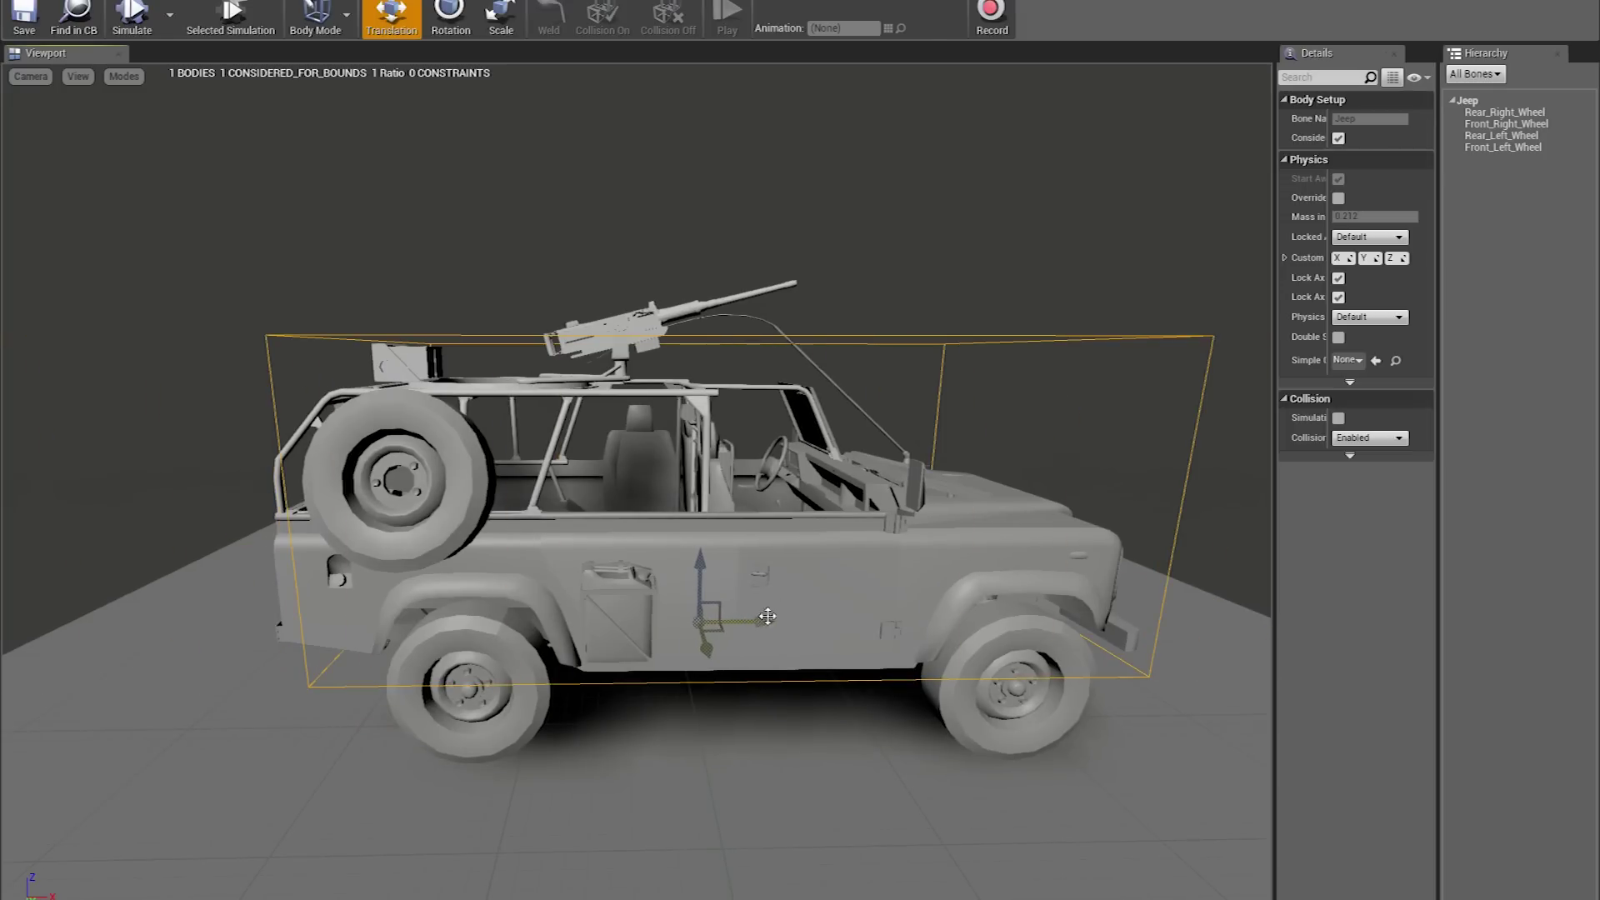
{"action": "key", "text": "e"}
{"action": "key", "text": "r"}
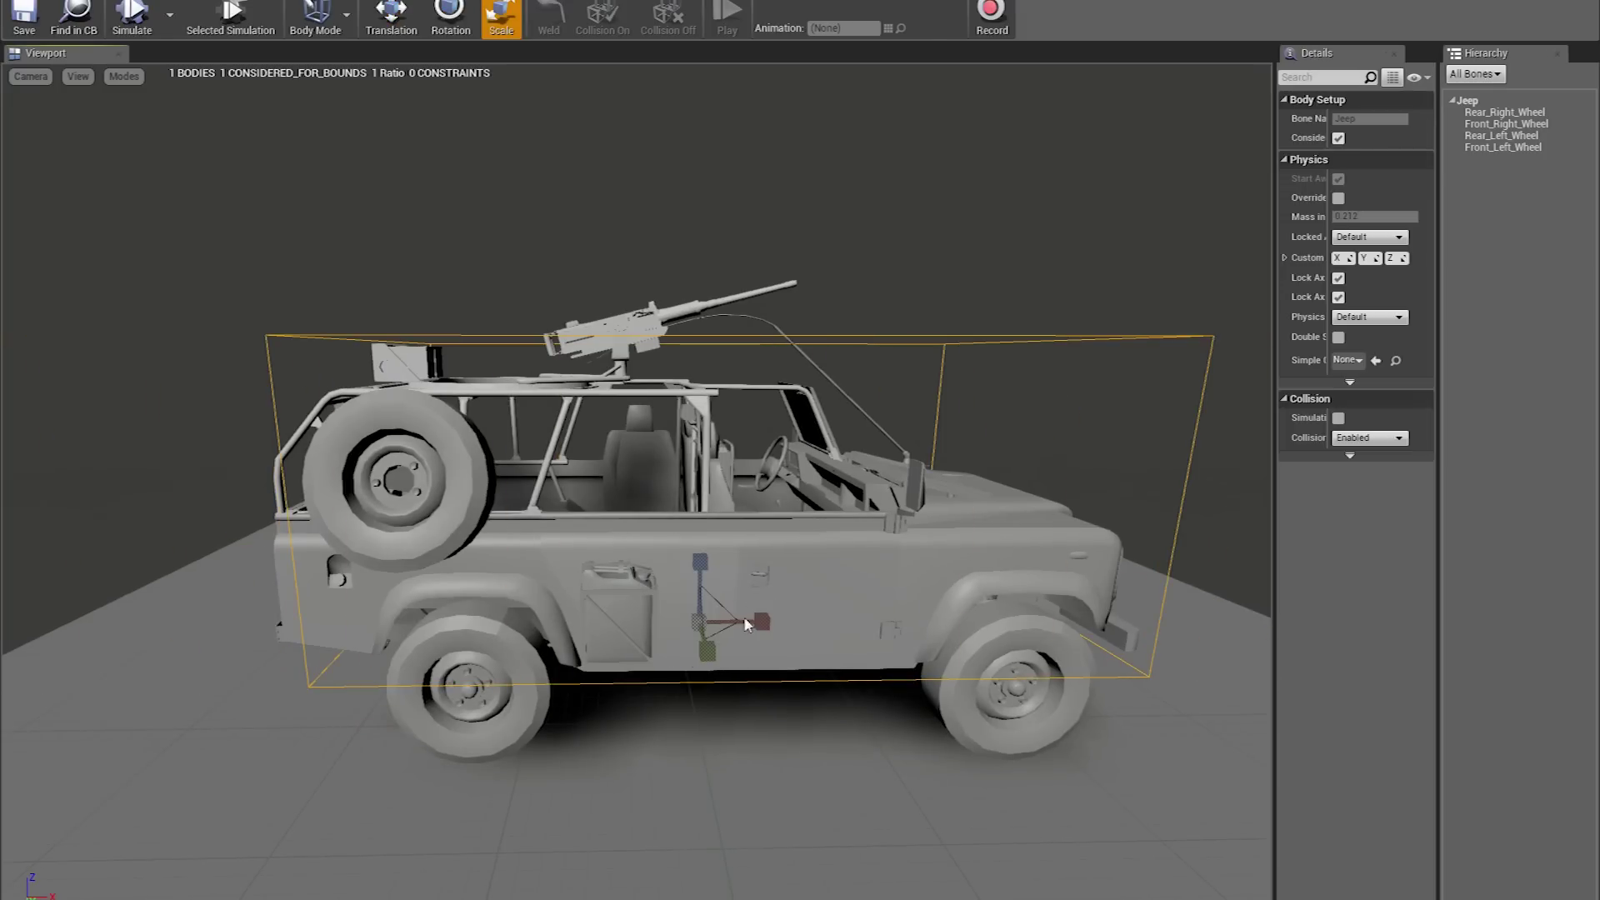
{"action": "left_click_drag", "start_coordinate": [761, 621], "coordinate": [788, 621]}
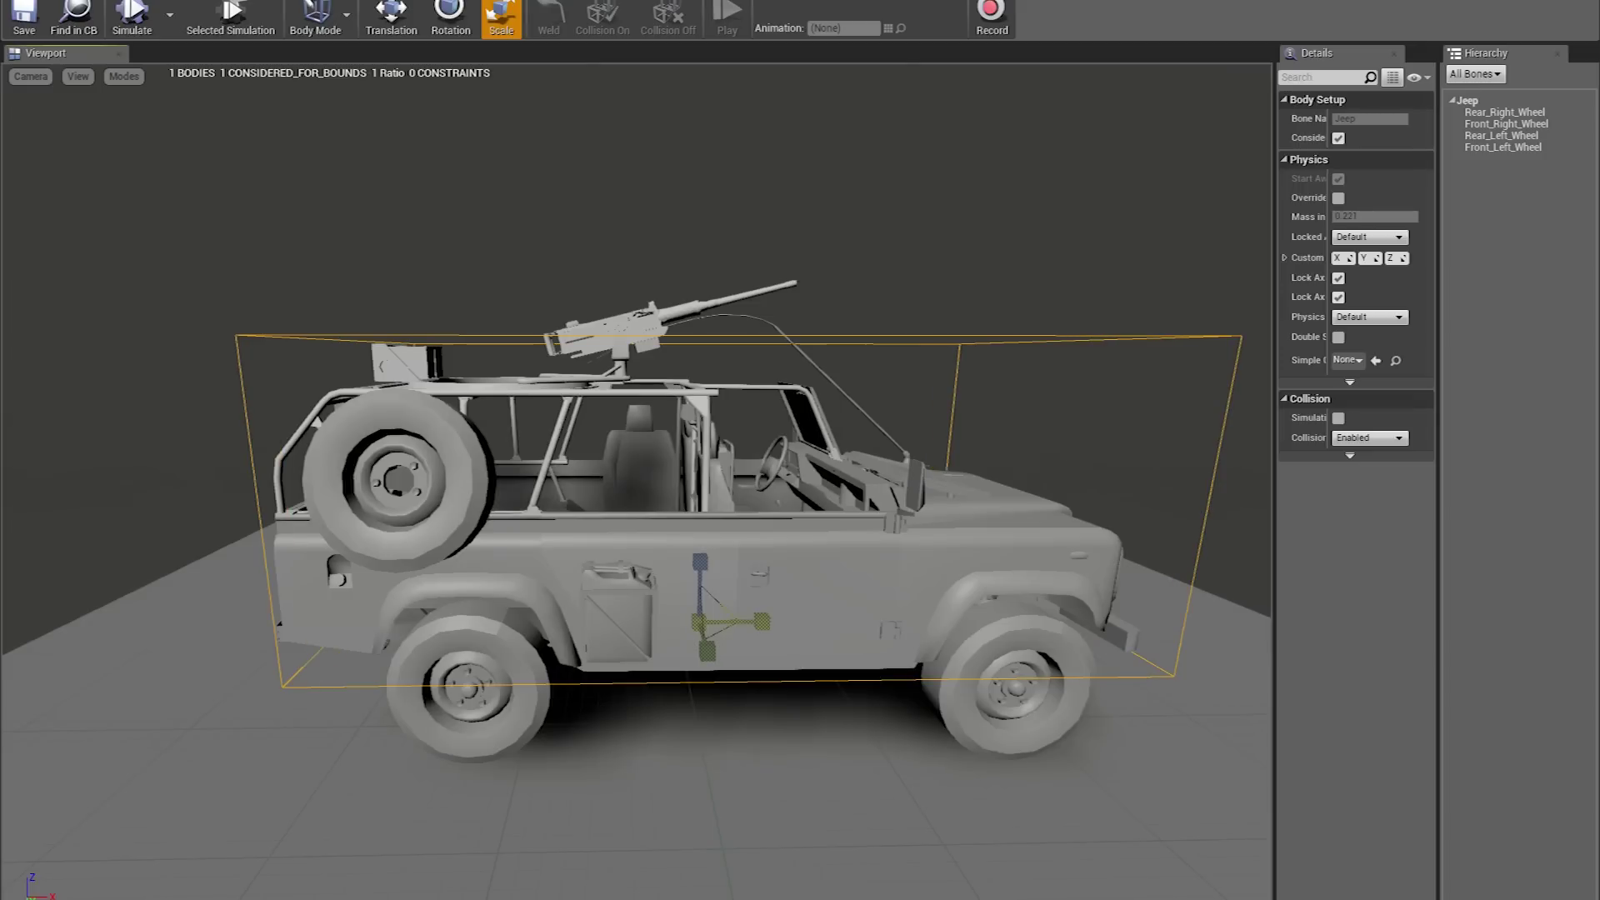
{"action": "key", "text": "w"}
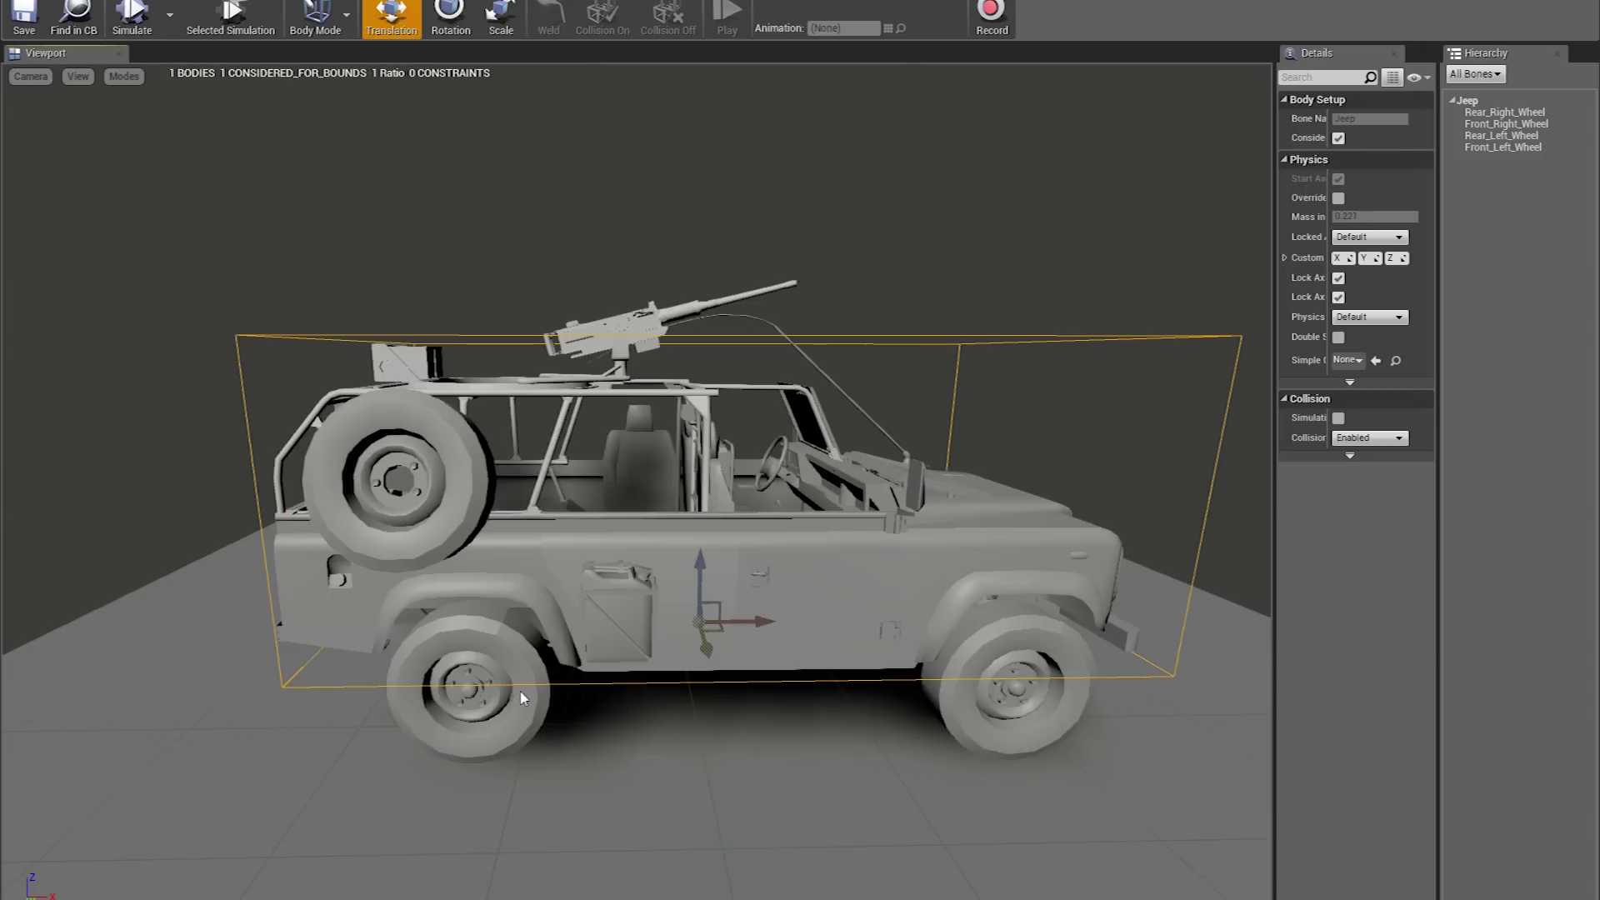
Create a new body on the Rear_Right_Wheel bone with Sphere collision geometry and Orient Along Bone enabled
{"action": "left_click", "coordinate": [1500, 113]}
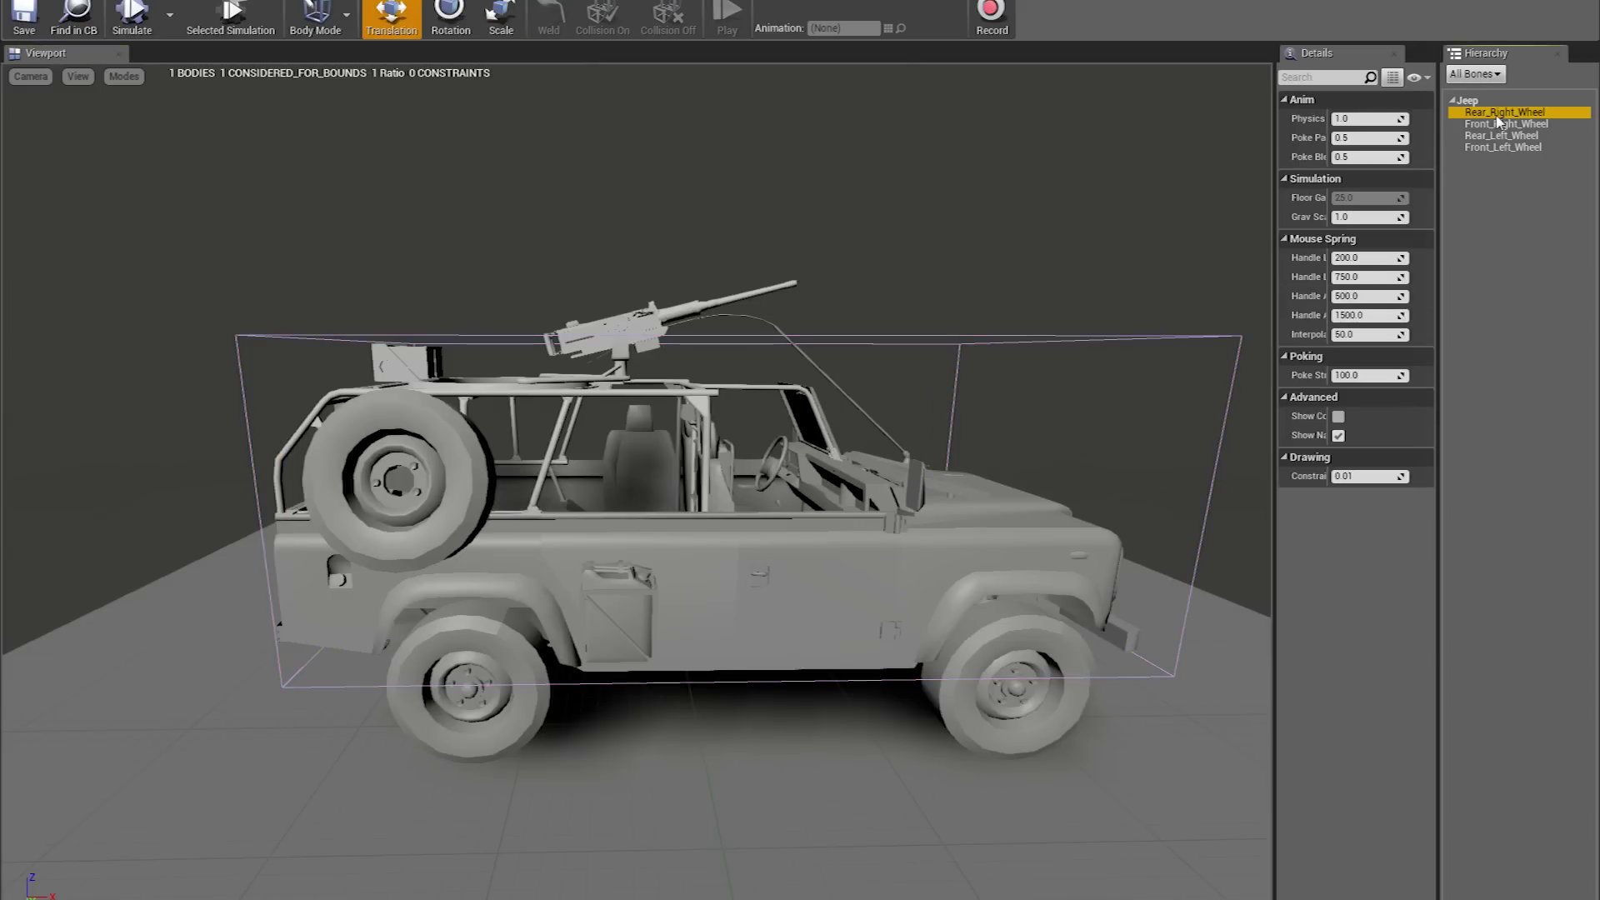
{"action": "right_click", "coordinate": [1515, 115]}
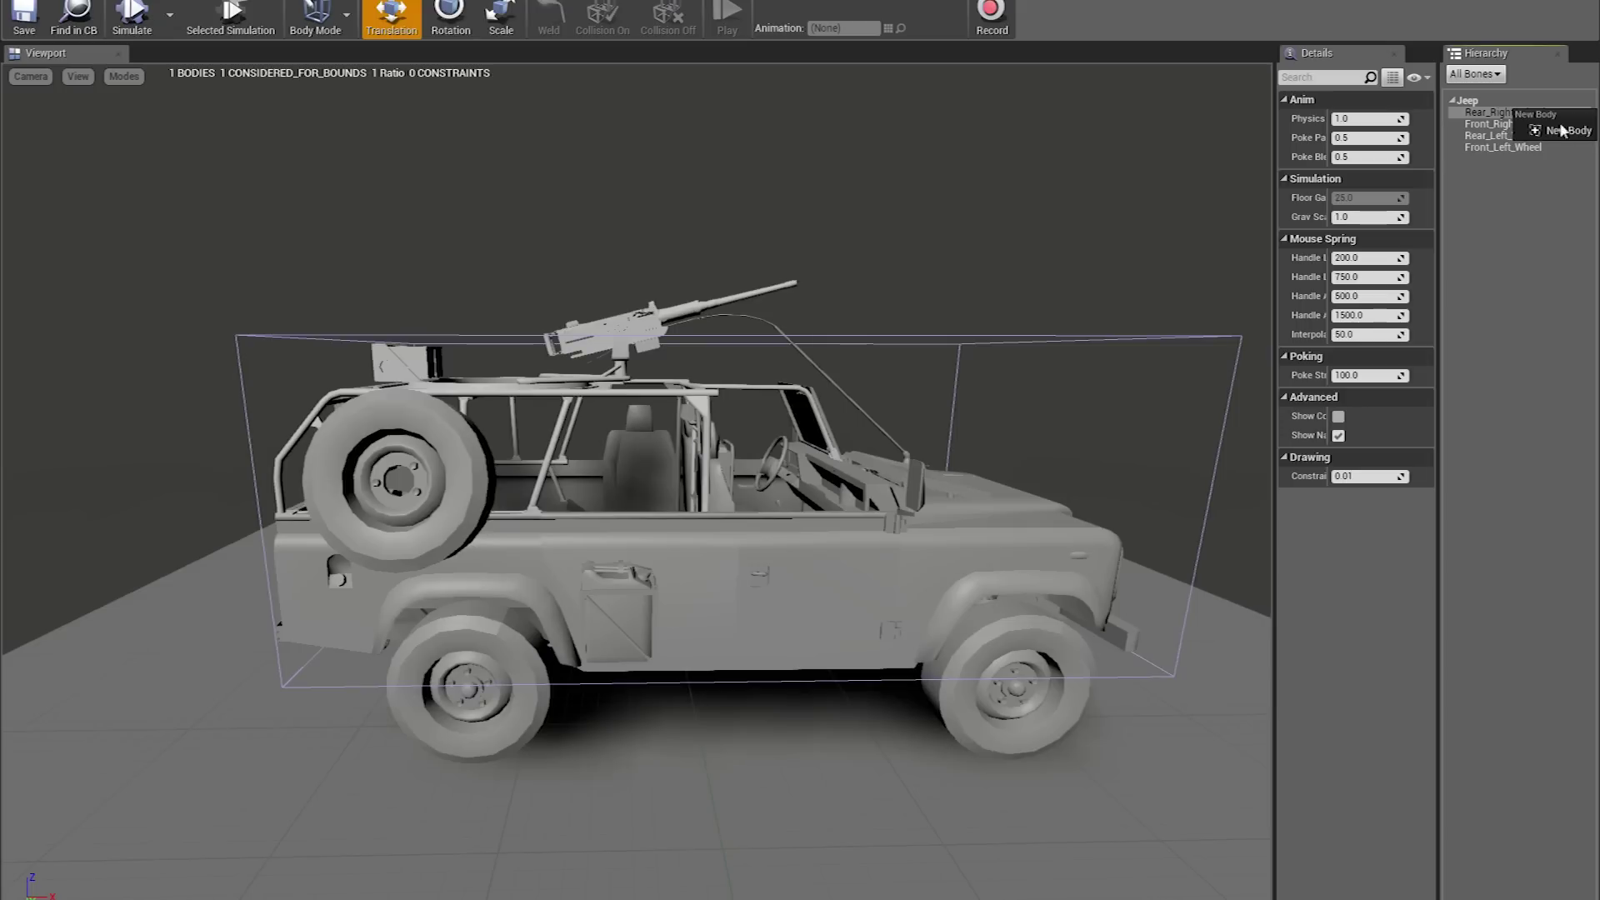
{"action": "left_click", "coordinate": [1559, 131]}
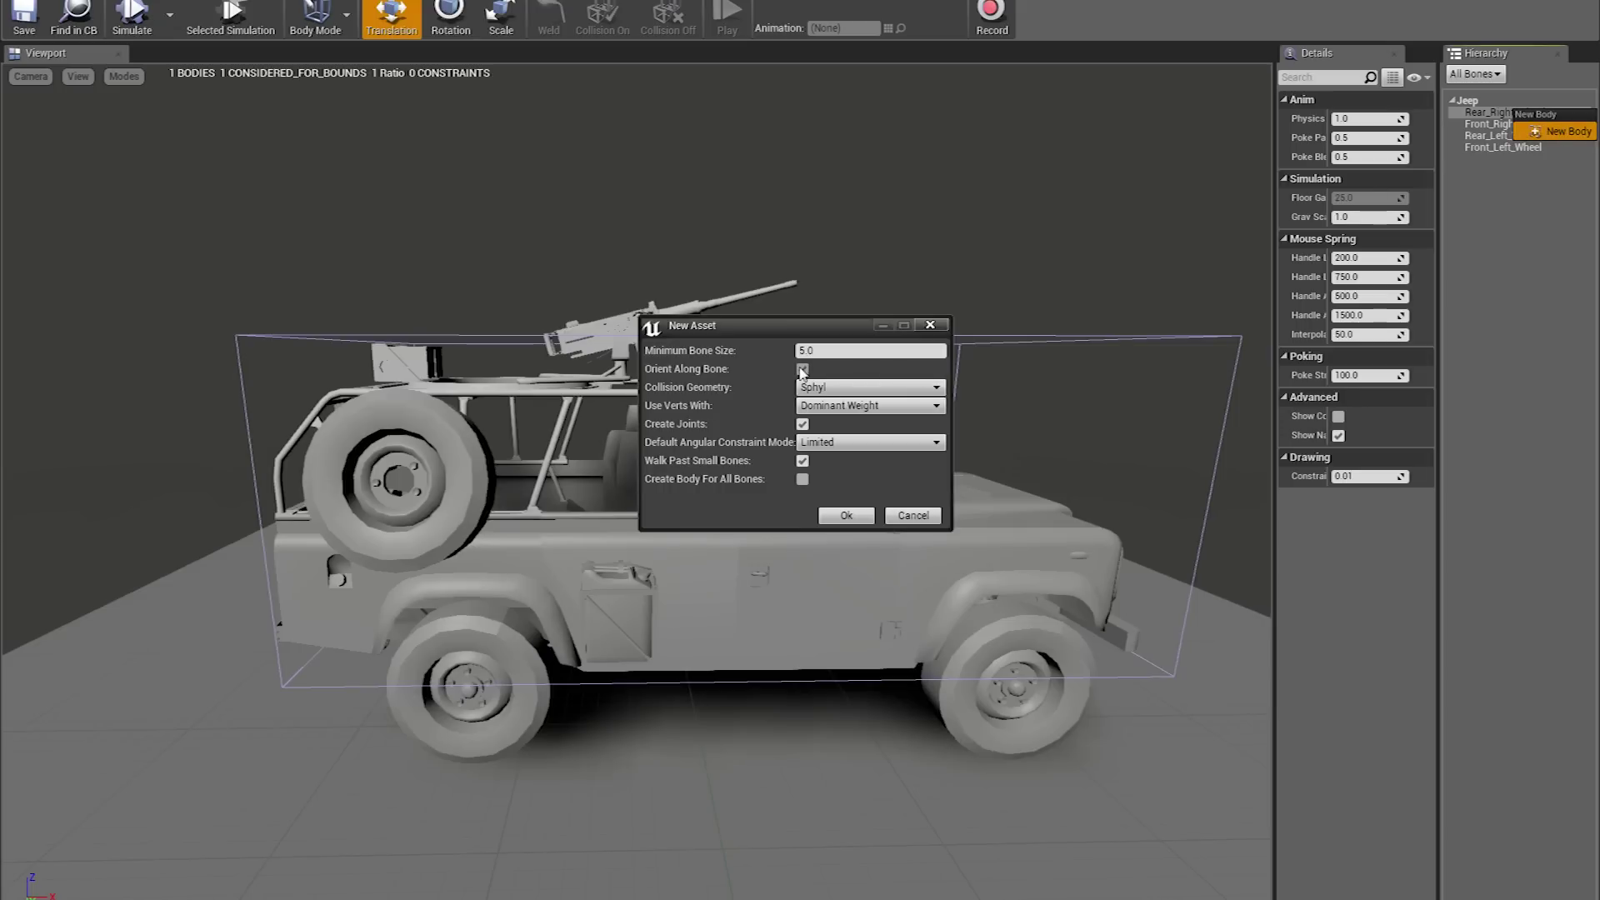
{"action": "left_click", "coordinate": [834, 387]}
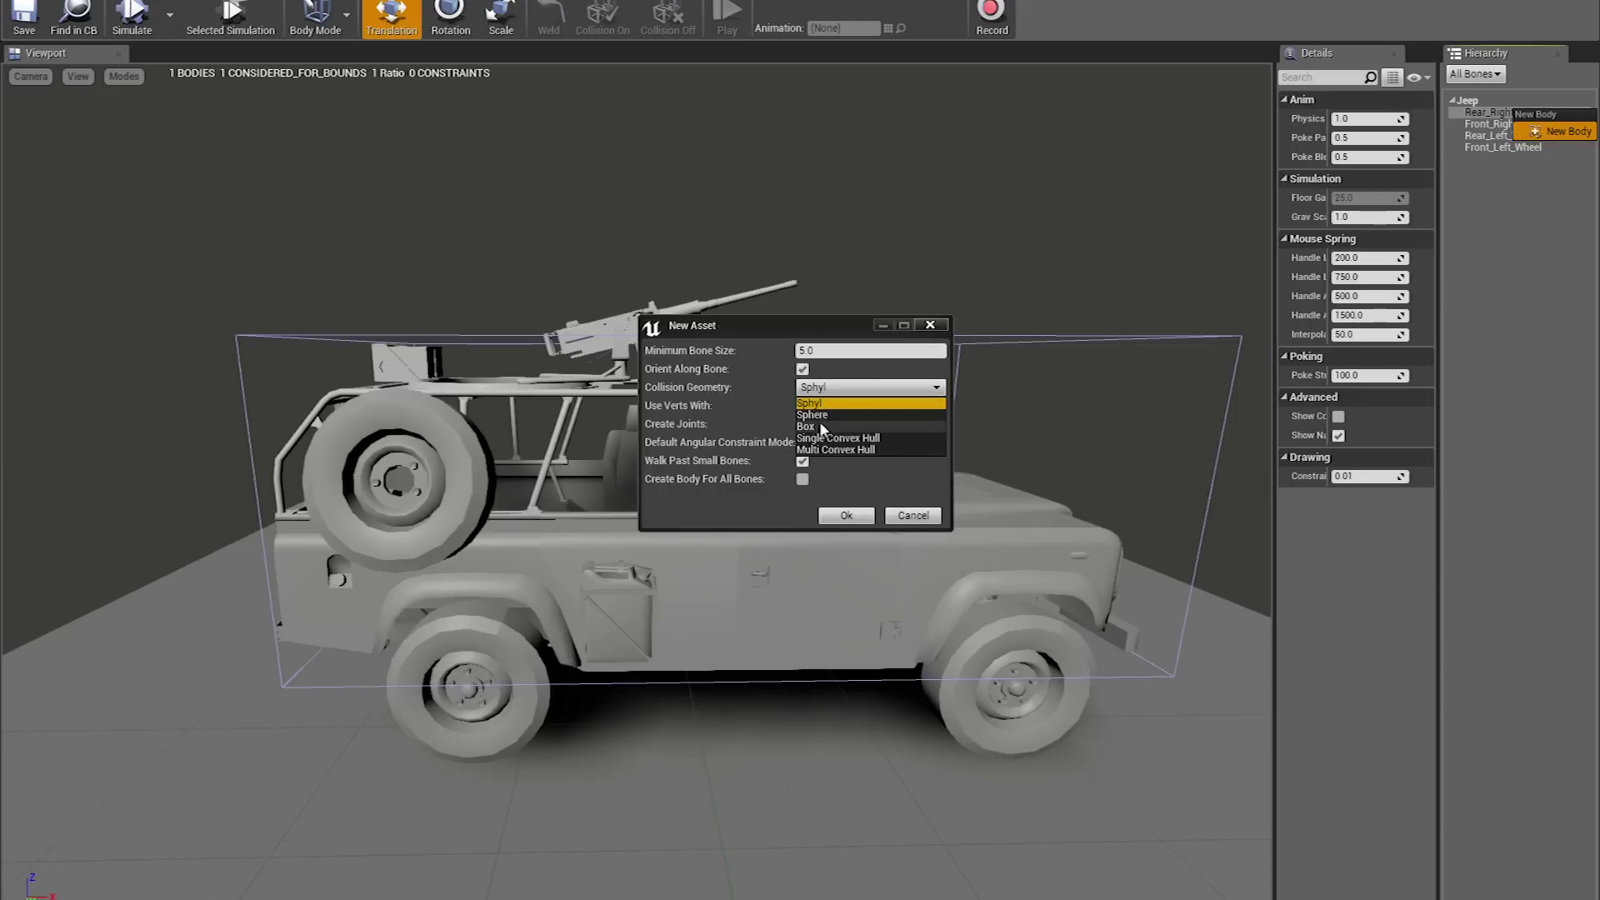
{"action": "left_click", "coordinate": [825, 404]}
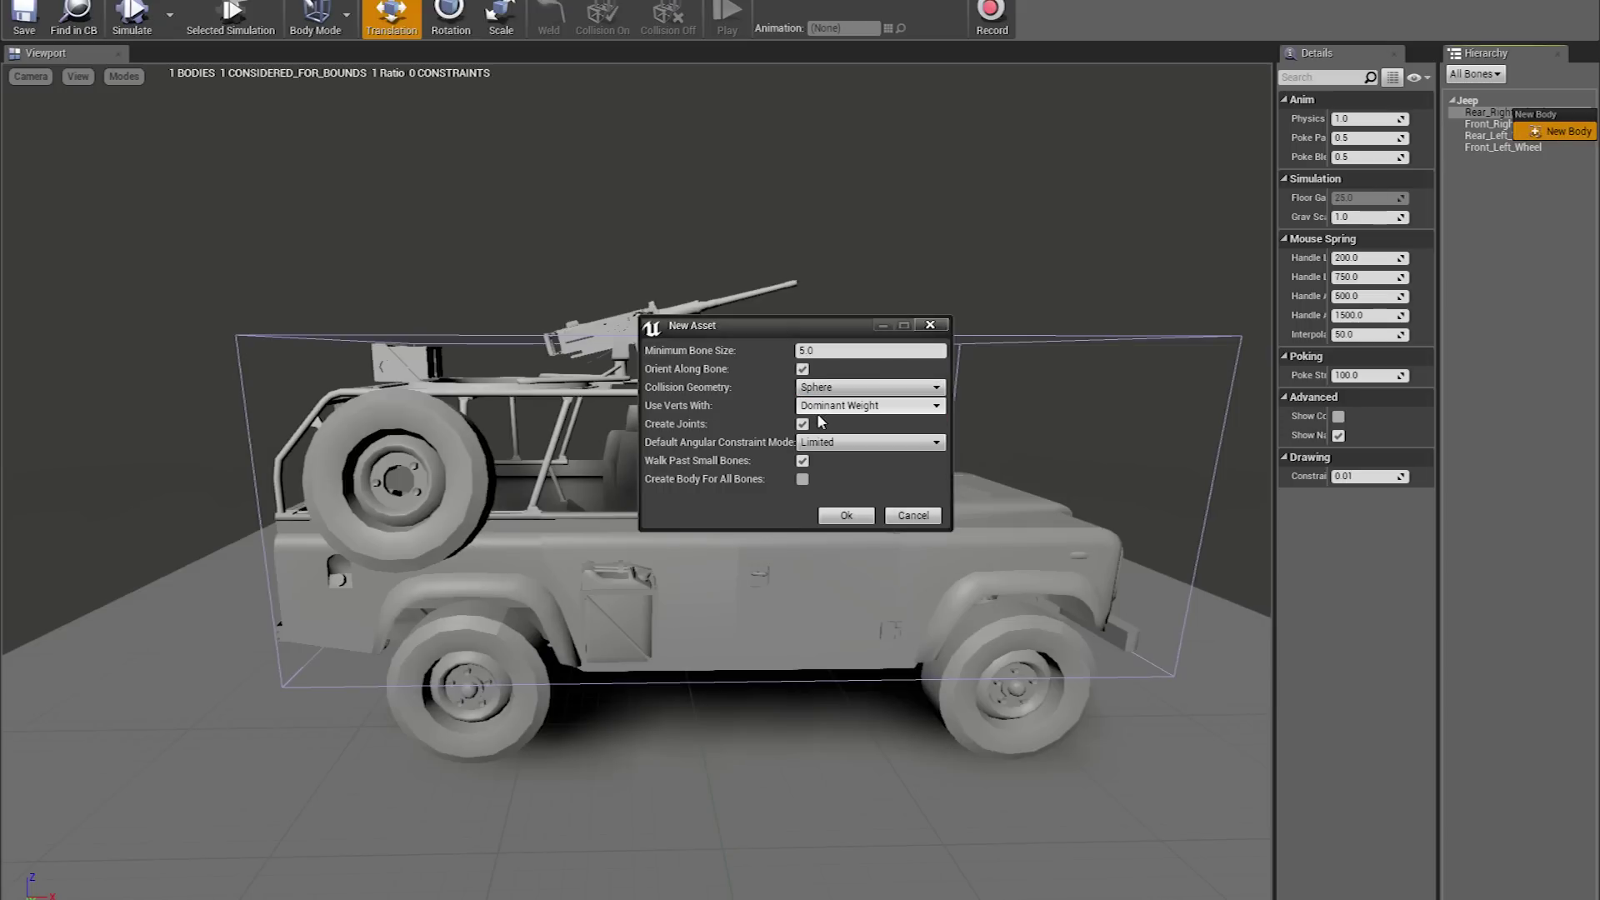
{"action": "left_click", "coordinate": [846, 515]}
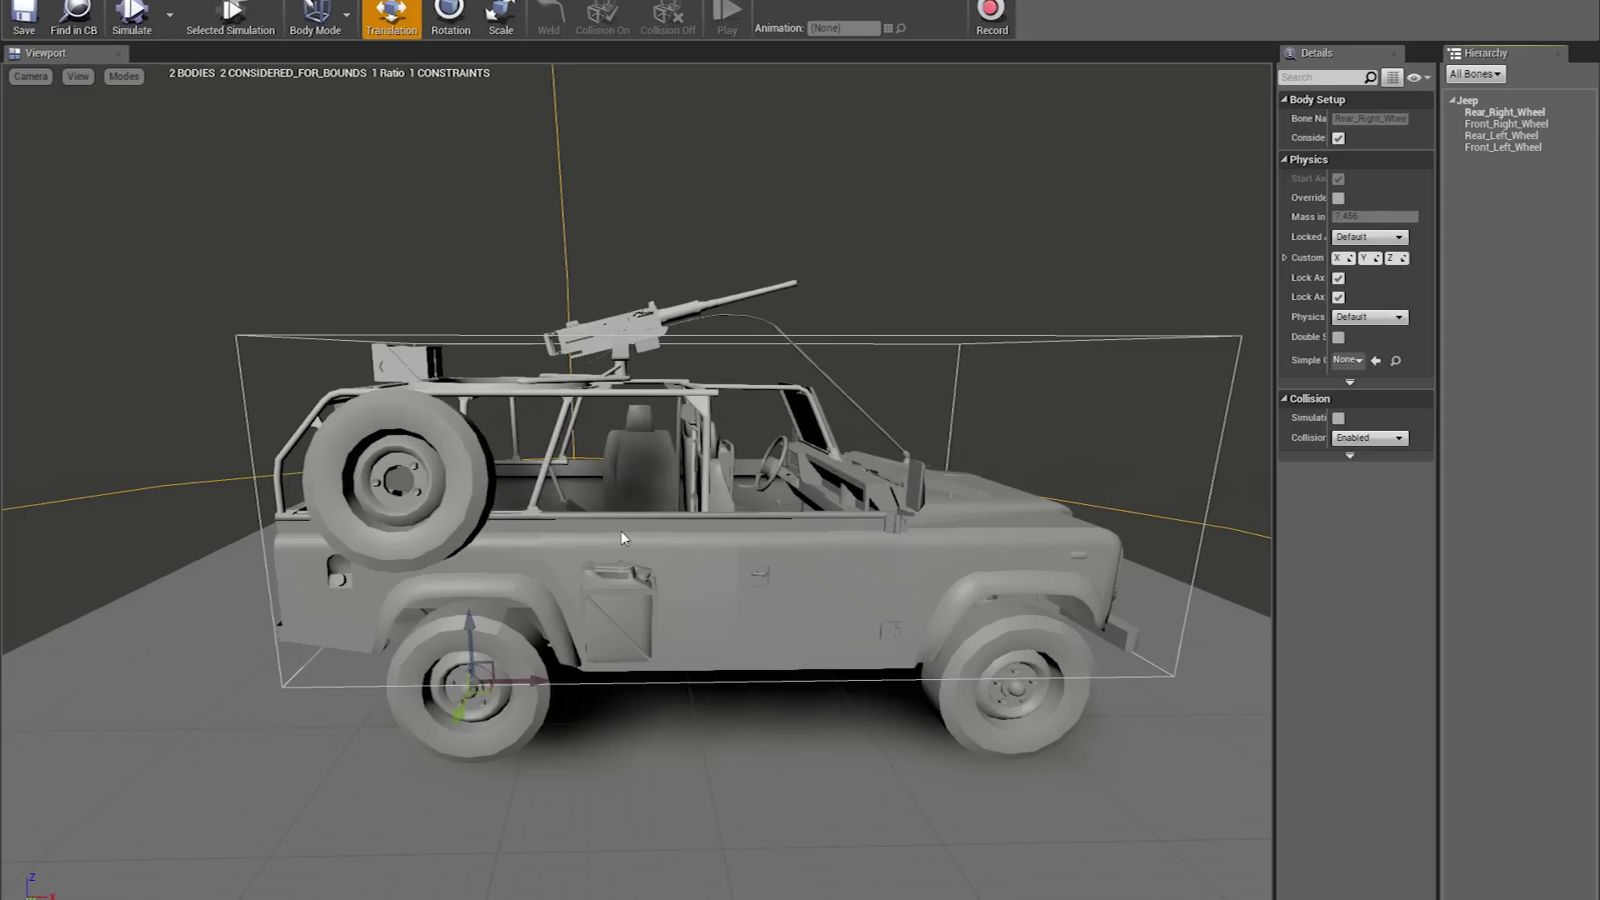
Bring the whole wheel sphere into view and widen the Details area so the body's property names are fully readable
{"action": "scroll", "coordinate": [621, 538], "scroll_direction": "down", "scroll_amount": 10}
{"action": "right_click_drag", "start_coordinate": [621, 538], "coordinate": [766, 565]}
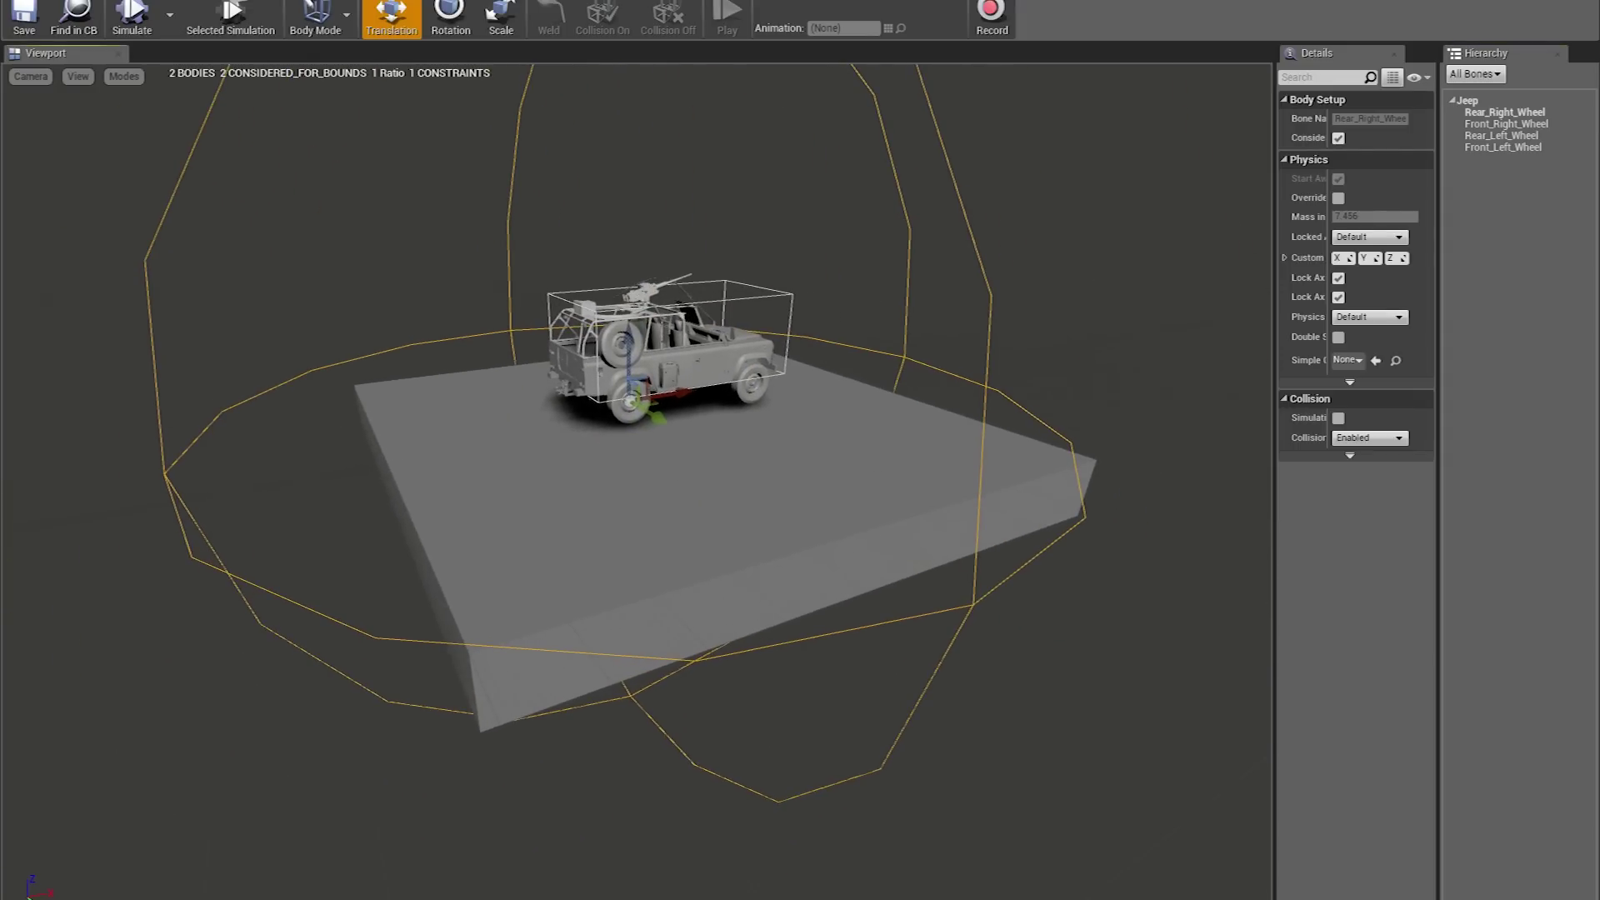
{"action": "right_click_drag", "start_coordinate": [767, 566], "coordinate": [775, 566]}
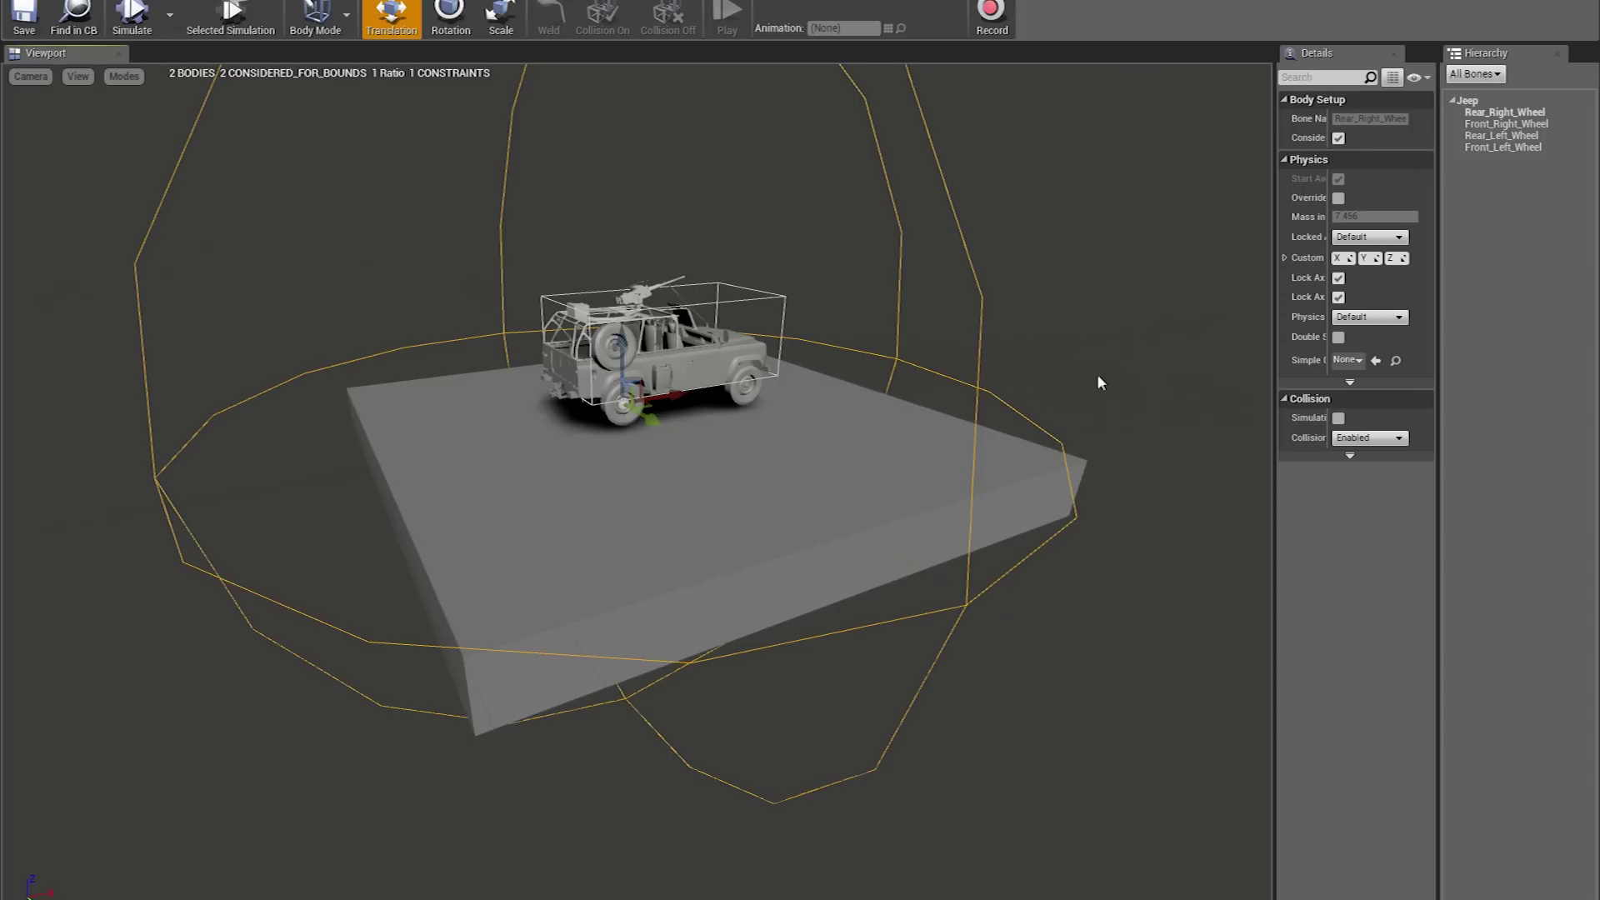
{"action": "left_click_drag", "start_coordinate": [1273, 326], "coordinate": [1004, 346]}
{"action": "right_click_drag", "start_coordinate": [875, 361], "coordinate": [885, 348]}
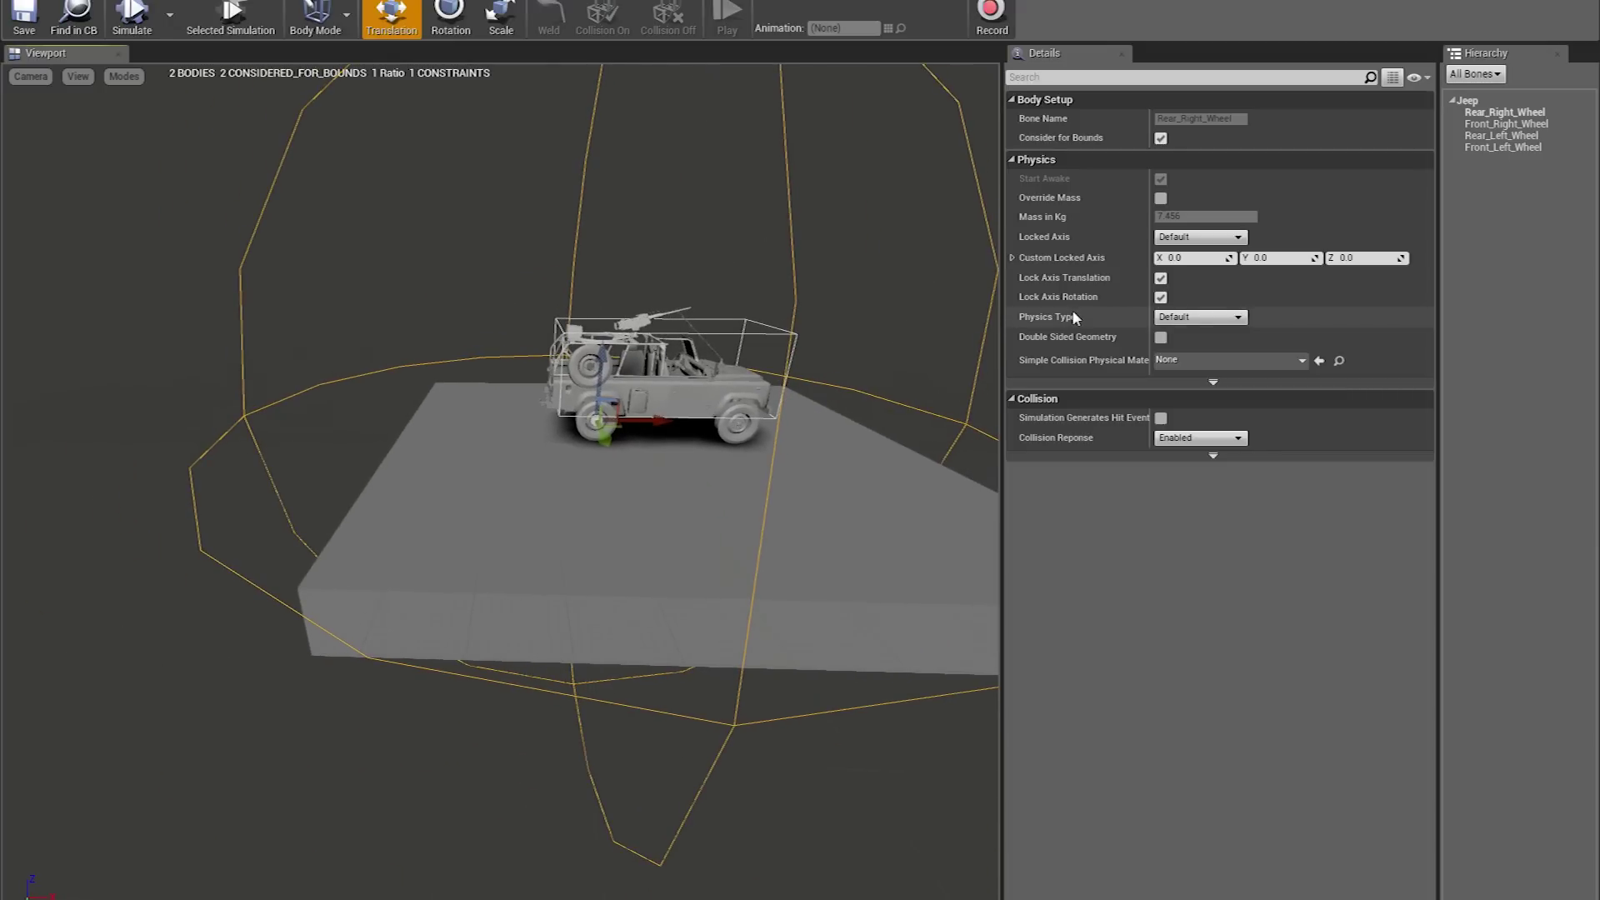
Scale the Rear_Right_Wheel collision sphere down uniformly until it closely surrounds the rear right tire
{"action": "key", "text": "e"}
{"action": "key", "text": "r"}
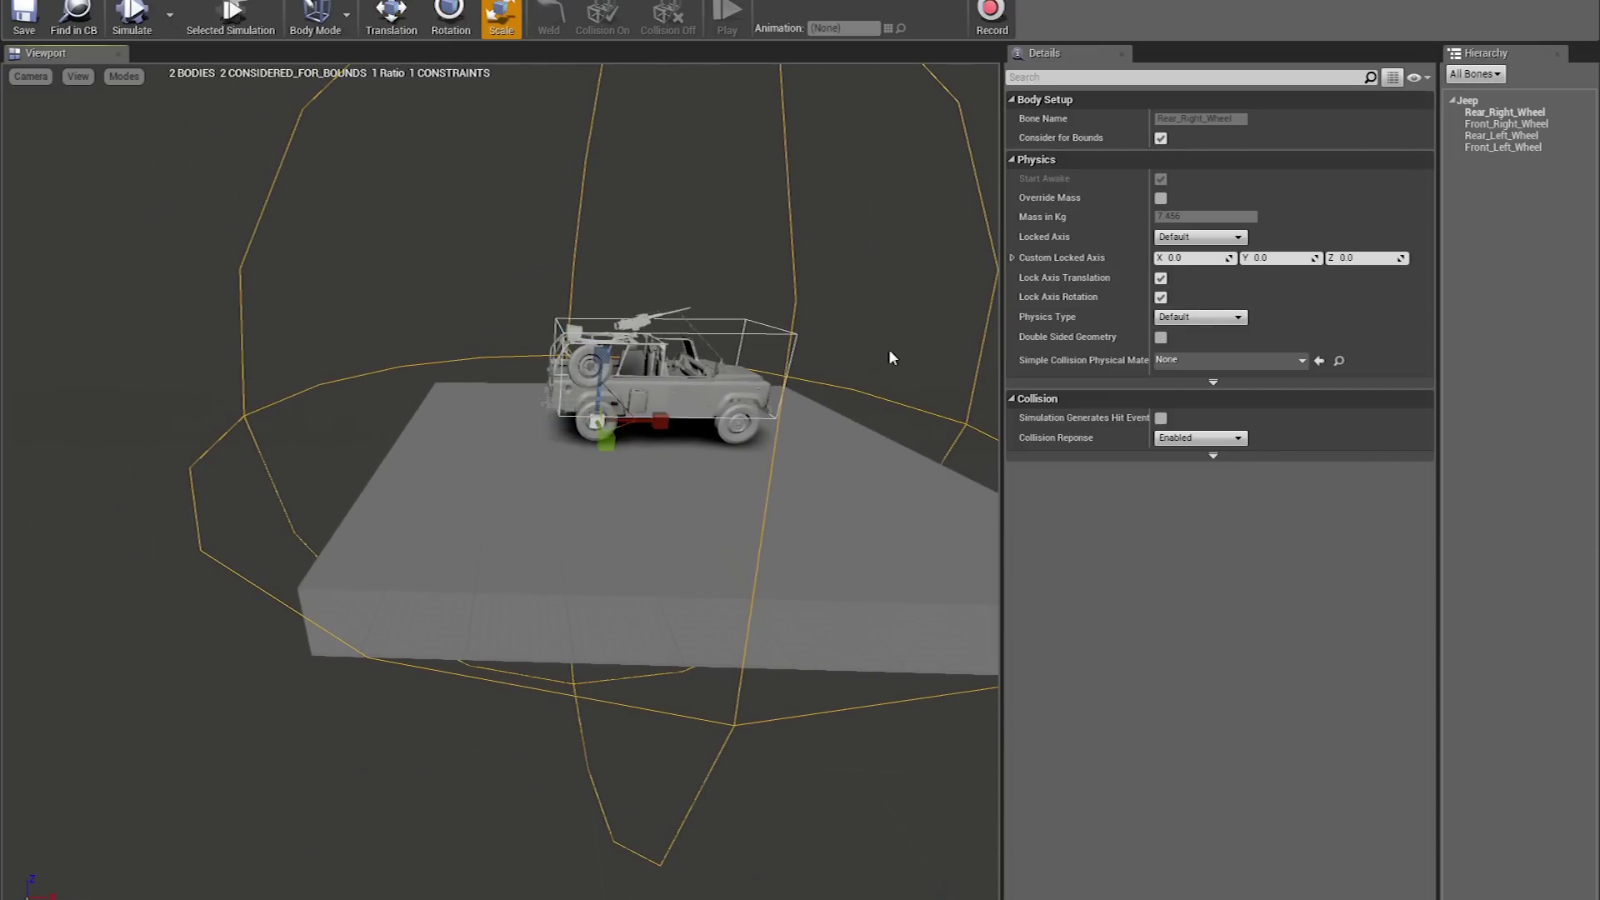
{"action": "left_click_drag", "start_coordinate": [599, 418], "coordinate": [545, 419]}
{"action": "right_click_drag", "start_coordinate": [545, 419], "coordinate": [590, 368]}
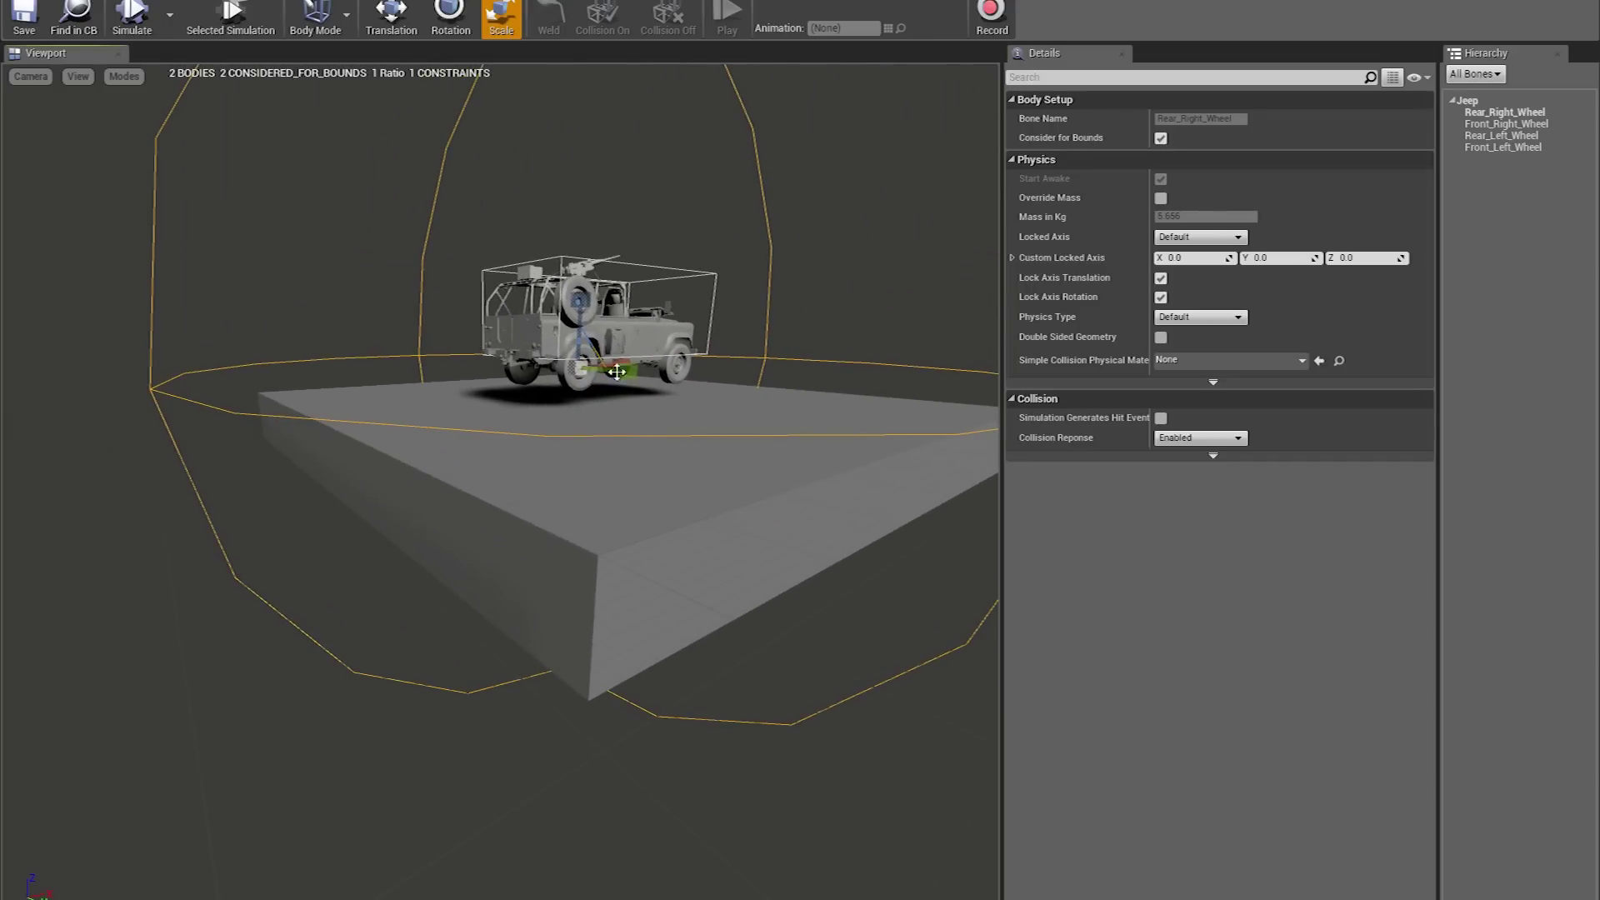
{"action": "left_click_drag", "start_coordinate": [621, 369], "coordinate": [563, 370]}
{"action": "mouse_move", "coordinate": [594, 392]}
{"action": "right_mouse_down"}
{"action": "mouse_move", "coordinate": [583, 325]}
{"action": "mouse_move", "coordinate": [617, 334]}
{"action": "mouse_move", "coordinate": [600, 359]}
{"action": "mouse_move", "coordinate": [612, 367]}
{"action": "right_mouse_up"}
{"action": "key", "text": "w"}
{"action": "key", "text": "s"}
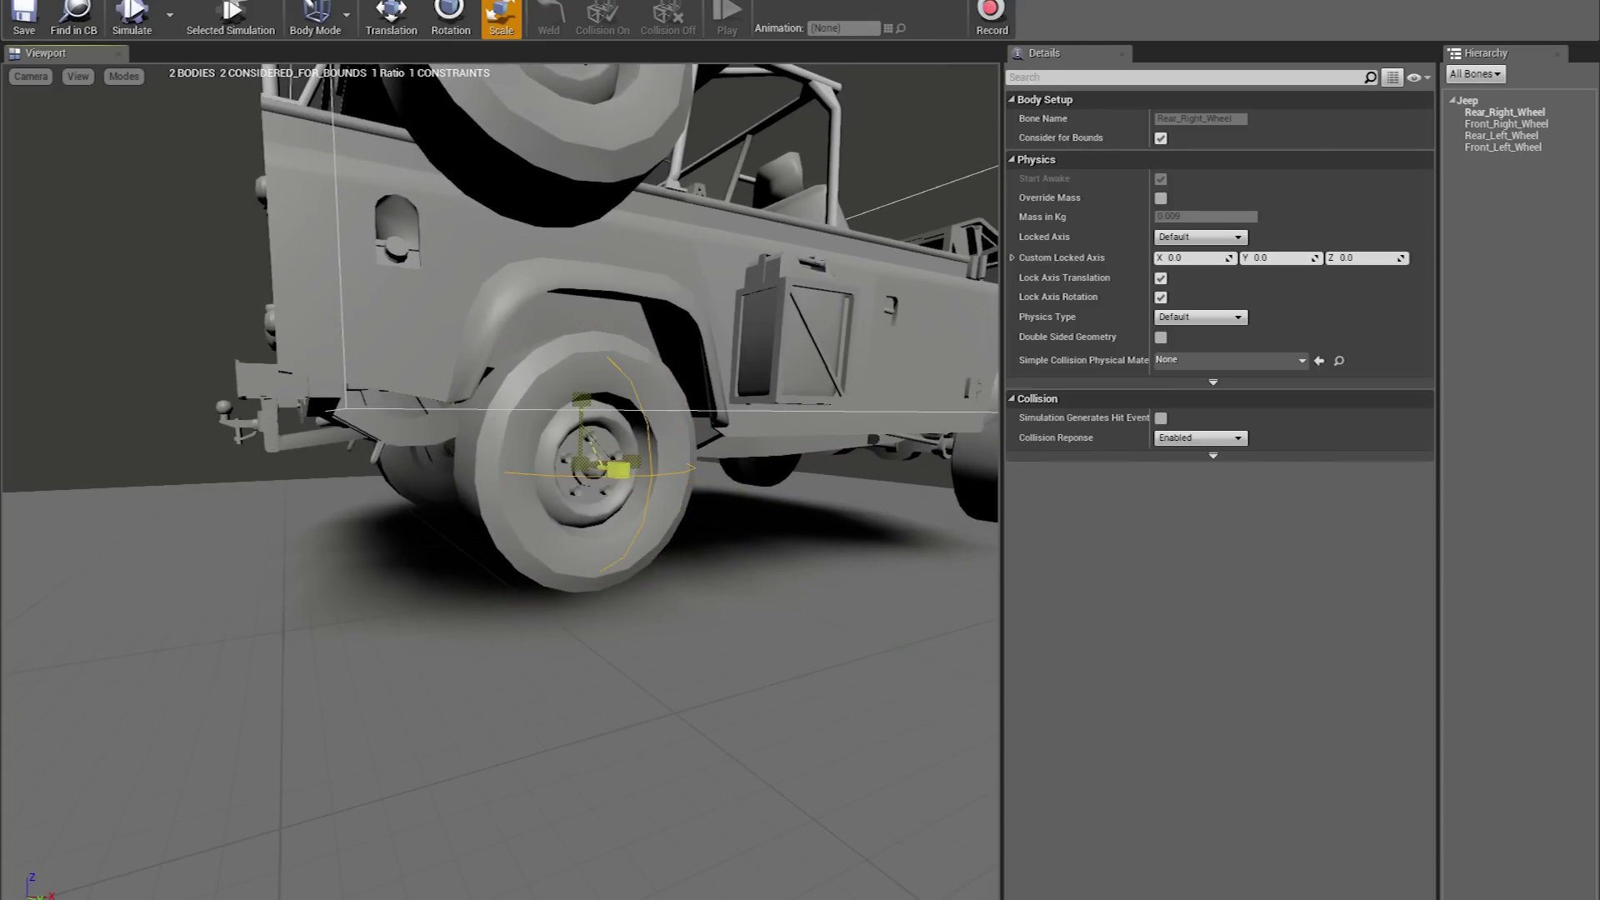
{"action": "key", "text": "s"}
{"action": "right_click_drag", "start_coordinate": [705, 410], "coordinate": [692, 418]}
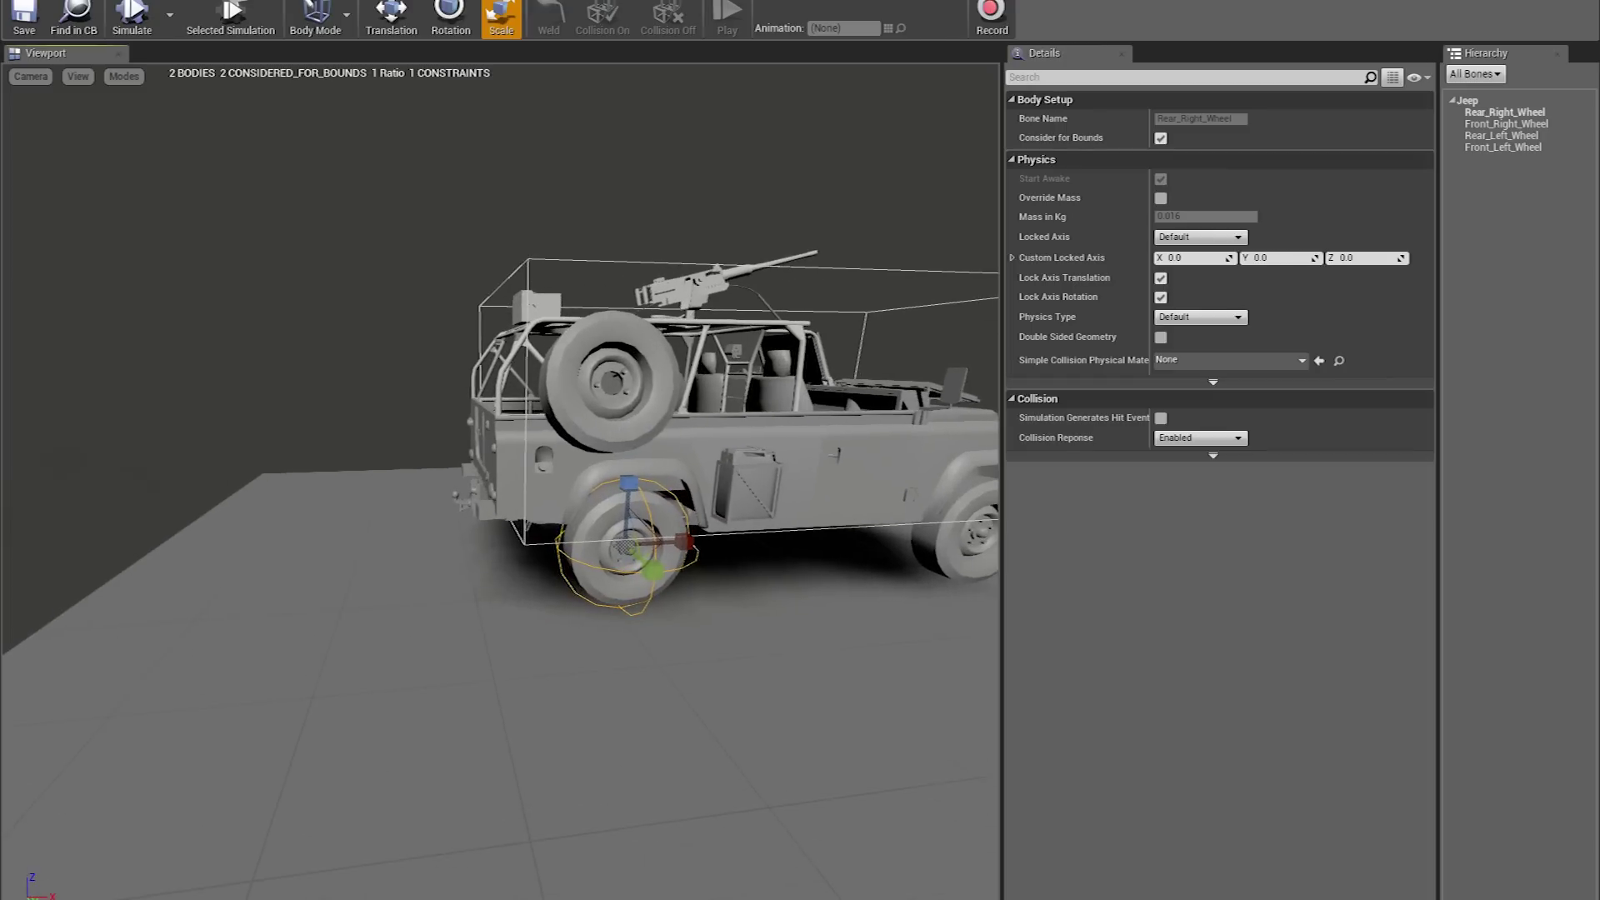
Create a new body on the Front_Right_Wheel bone with Sphere collision geometry and Orient Along Bone disabled
{"action": "key", "text": "w"}
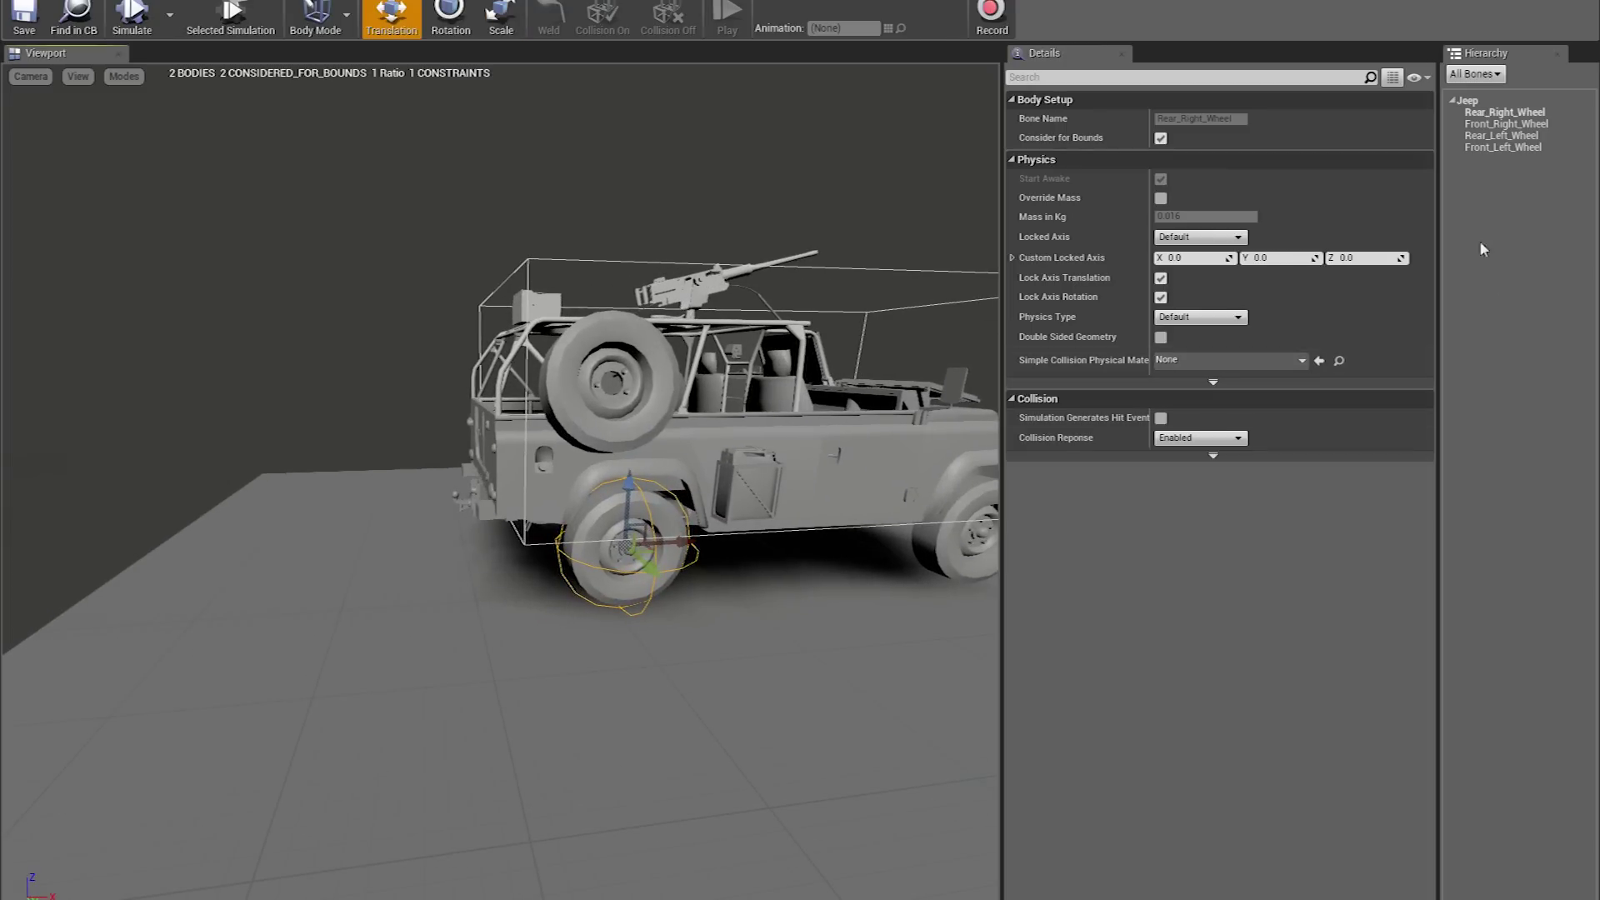
{"action": "left_click", "coordinate": [1514, 113]}
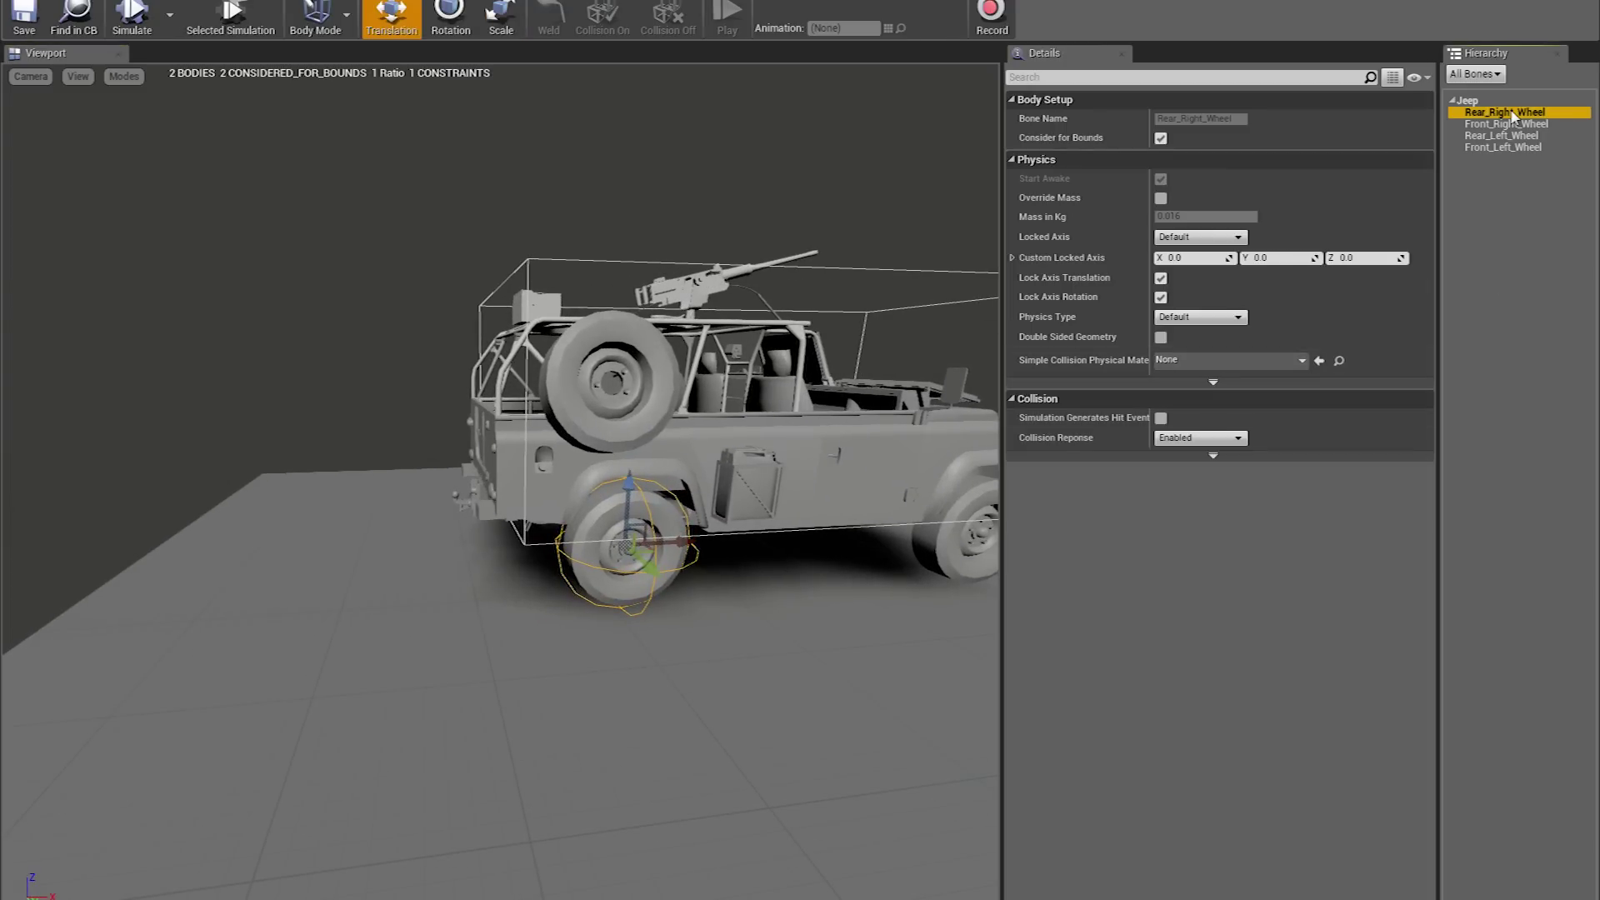
{"action": "right_click_drag", "start_coordinate": [583, 417], "coordinate": [550, 421]}
{"action": "right_click_drag", "start_coordinate": [736, 303], "coordinate": [736, 303]}
{"action": "right_click_drag", "start_coordinate": [511, 406], "coordinate": [428, 419]}
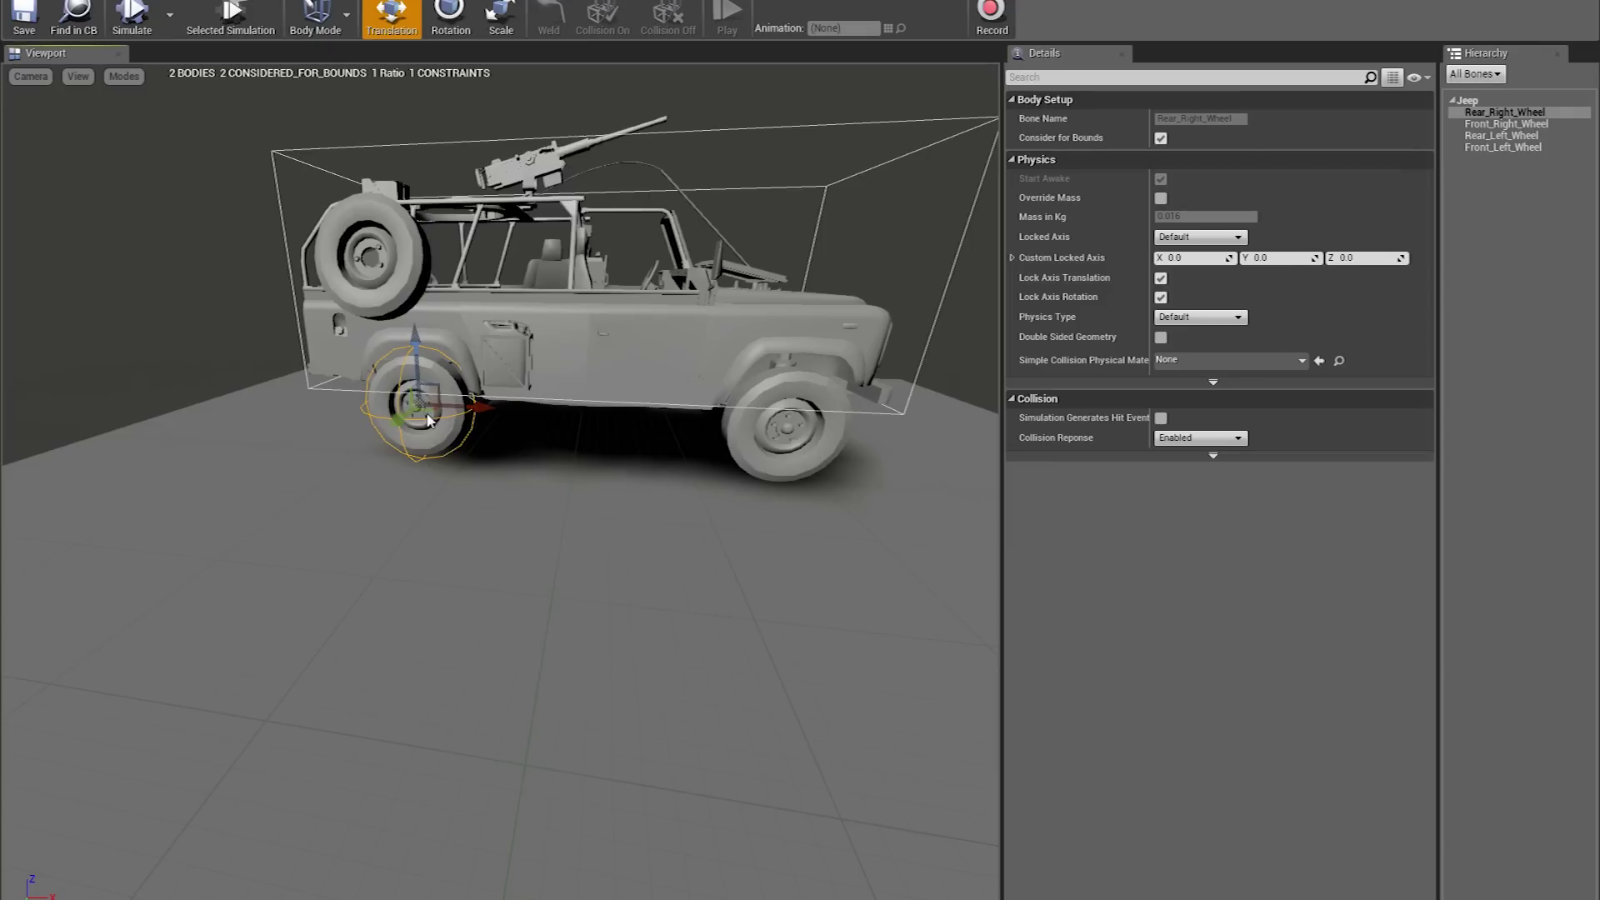
{"action": "left_click", "coordinate": [1506, 124]}
{"action": "right_click", "coordinate": [1506, 125]}
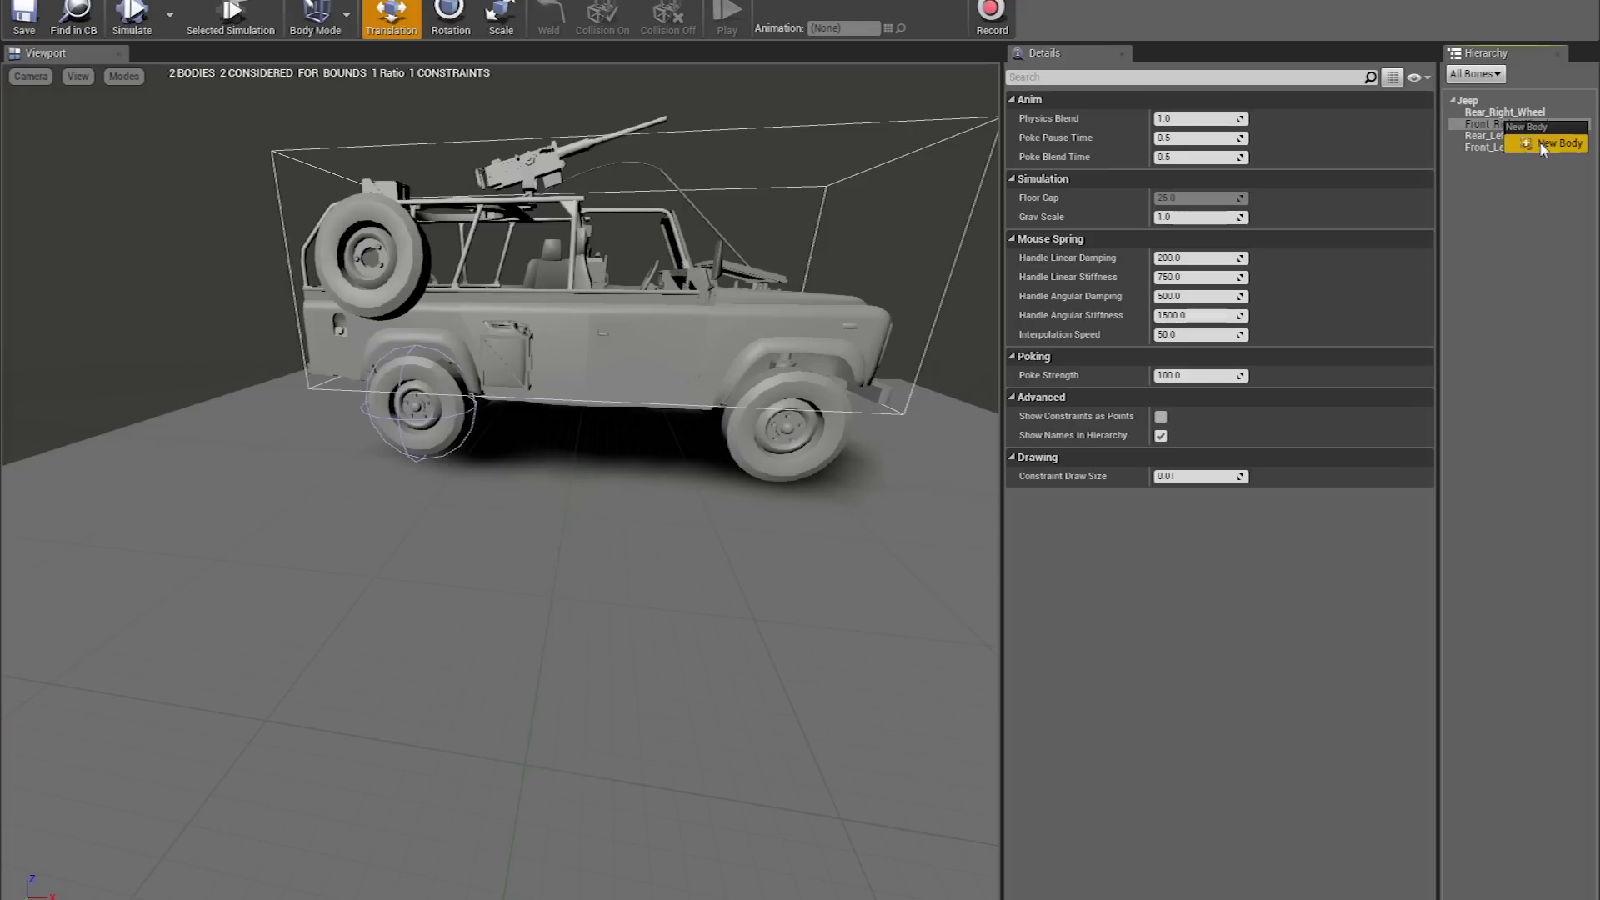
{"action": "left_click", "coordinate": [1543, 144]}
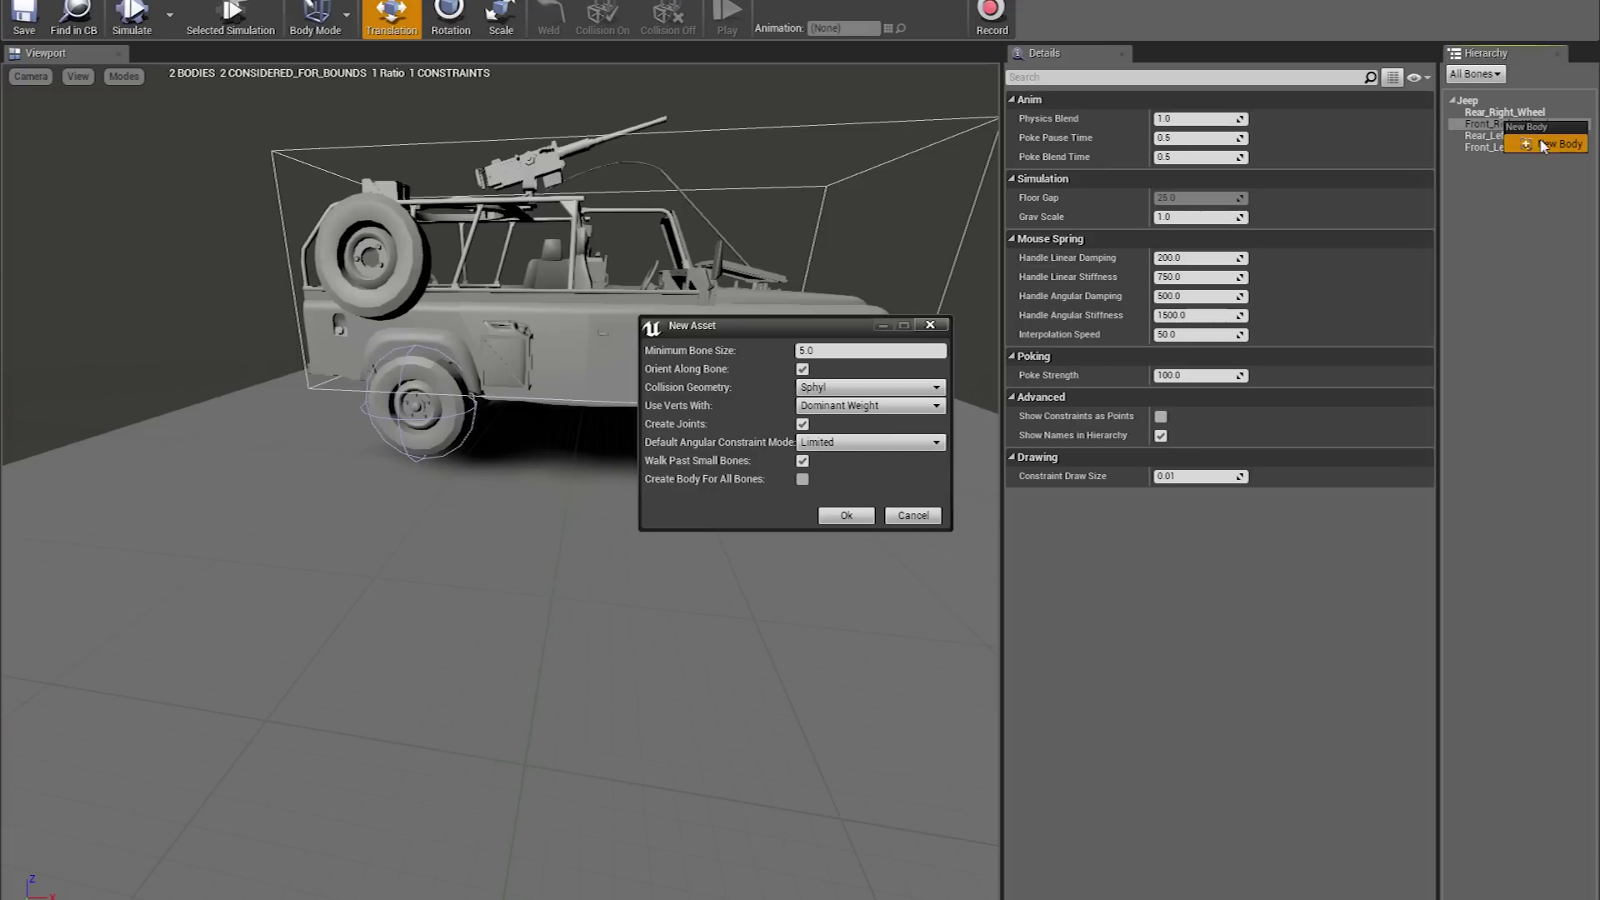
{"action": "left_click", "coordinate": [825, 385]}
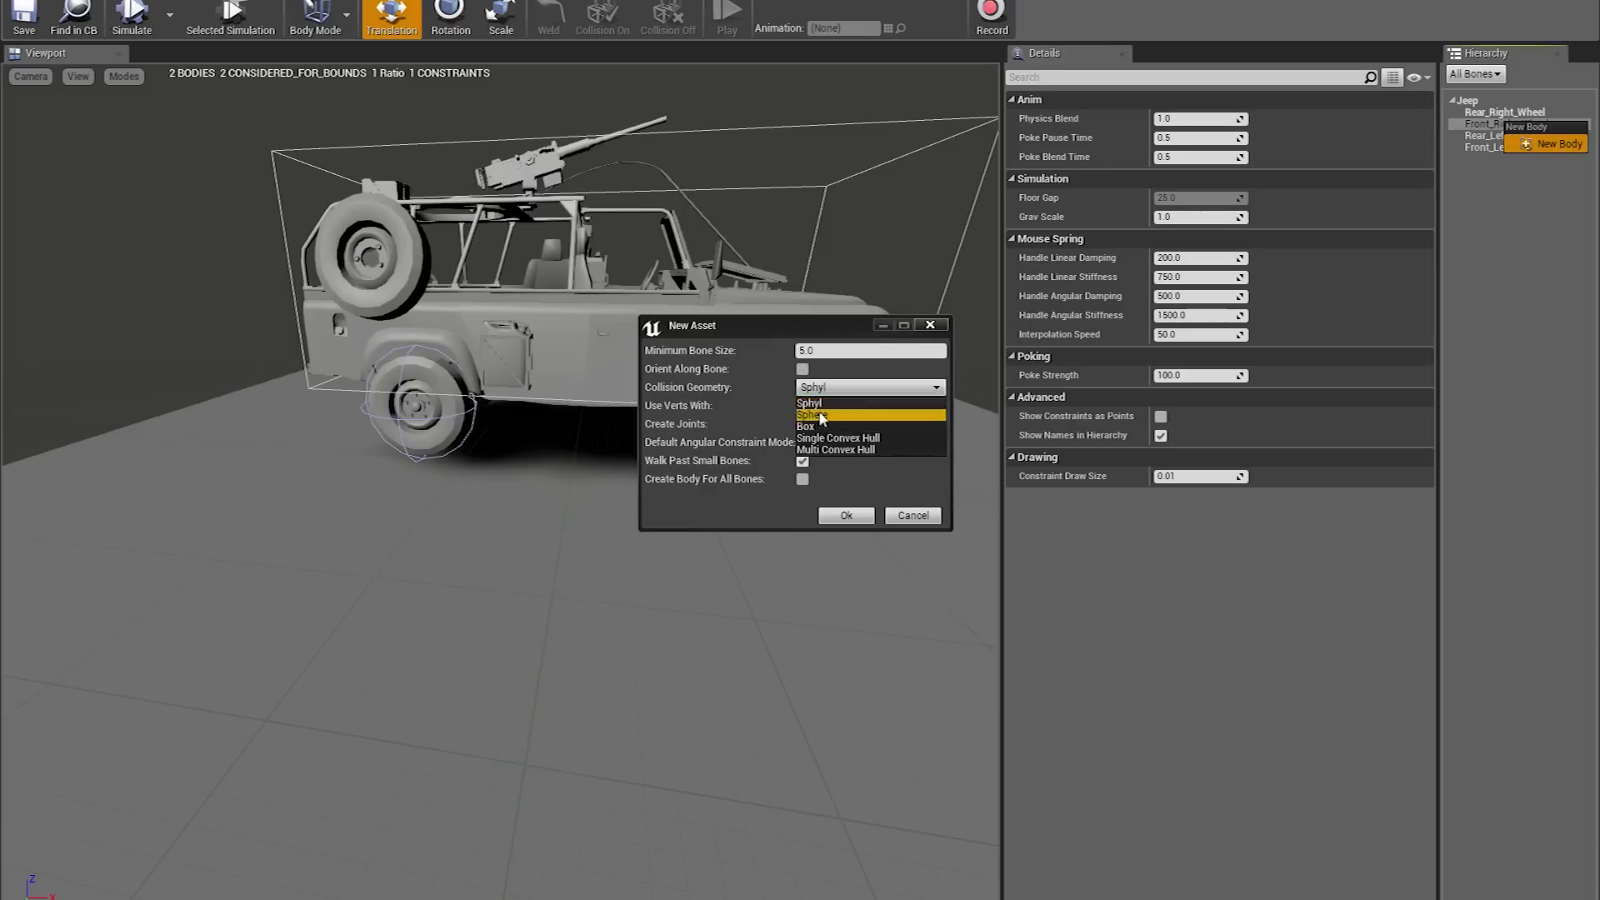
{"action": "left_click", "coordinate": [823, 415]}
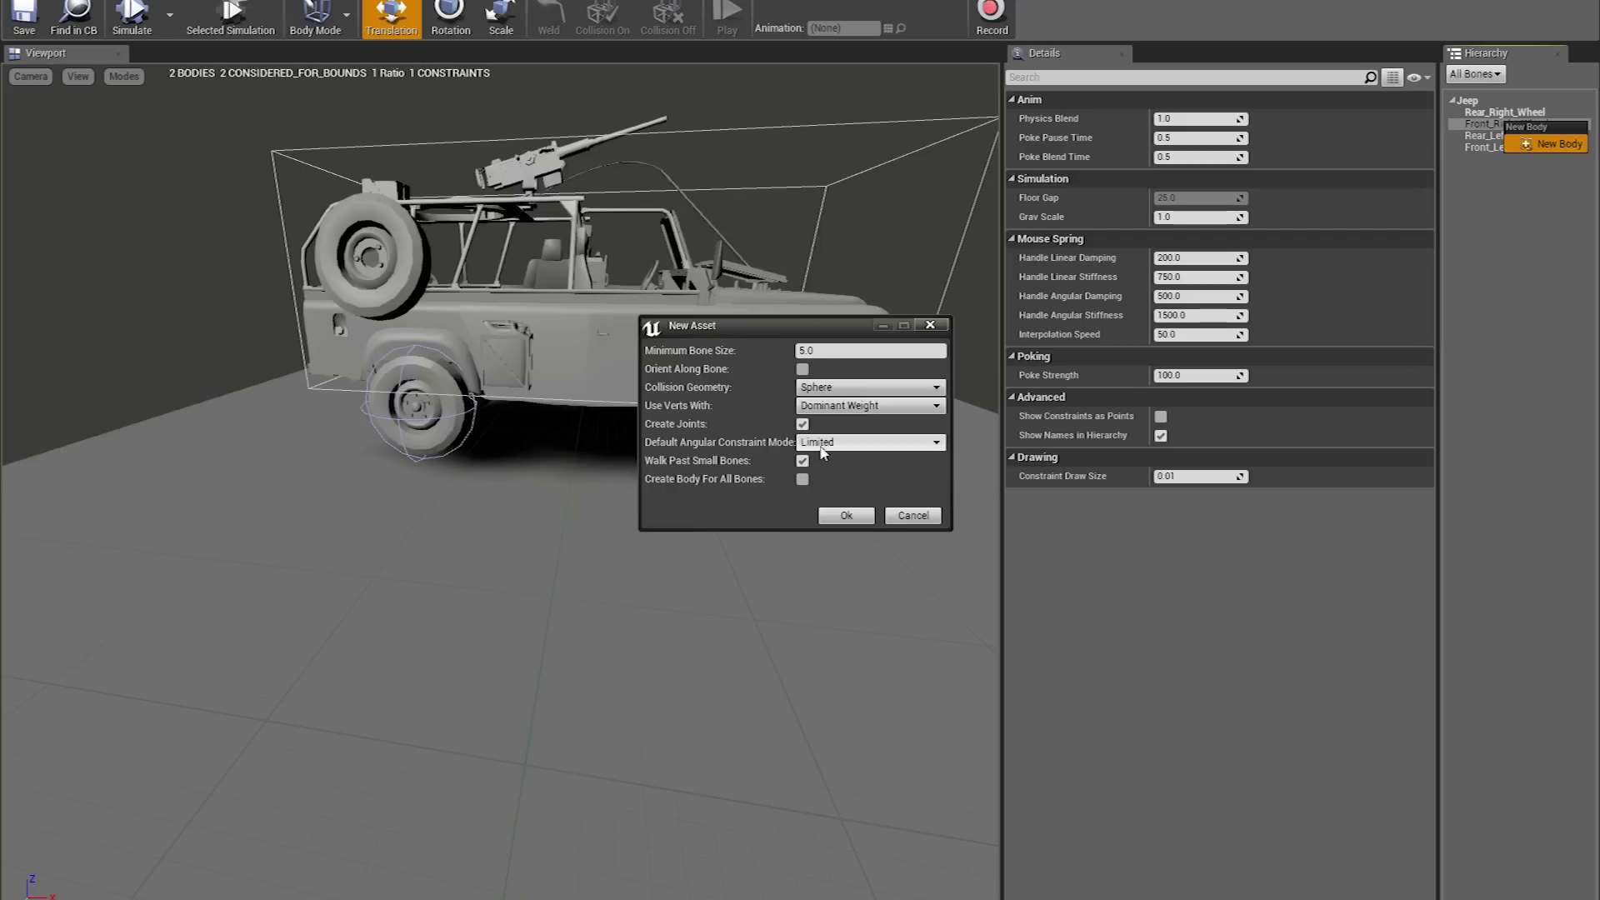
Scale the Front_Right_Wheel collision sphere down uniformly to roughly the size of the front right tire
{"action": "mouse_move", "coordinate": [744, 432]}
{"action": "right_mouse_down"}
{"action": "mouse_move", "coordinate": [765, 441]}
{"action": "mouse_move", "coordinate": [738, 435]}
{"action": "mouse_move", "coordinate": [771, 425]}
{"action": "right_mouse_up"}
{"action": "key", "text": "s"}
{"action": "key", "text": "w"}
{"action": "right_click_drag", "start_coordinate": [636, 418], "coordinate": [648, 415]}
{"action": "key", "text": "w"}
{"action": "key", "text": "a"}
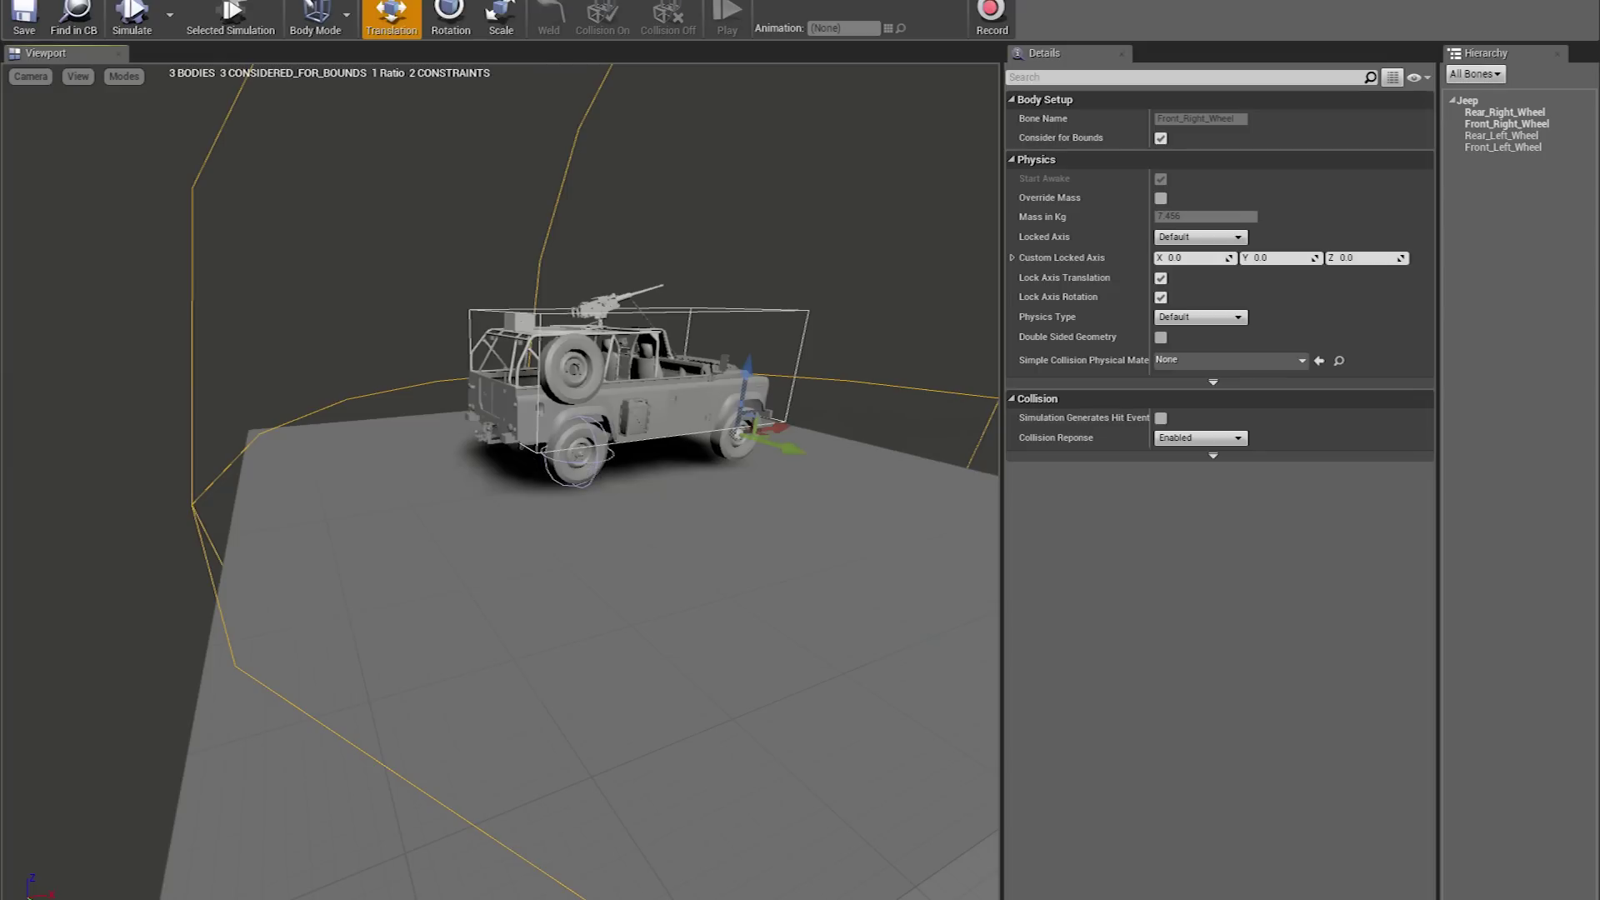
{"action": "key", "text": "e"}
{"action": "key", "text": "r"}
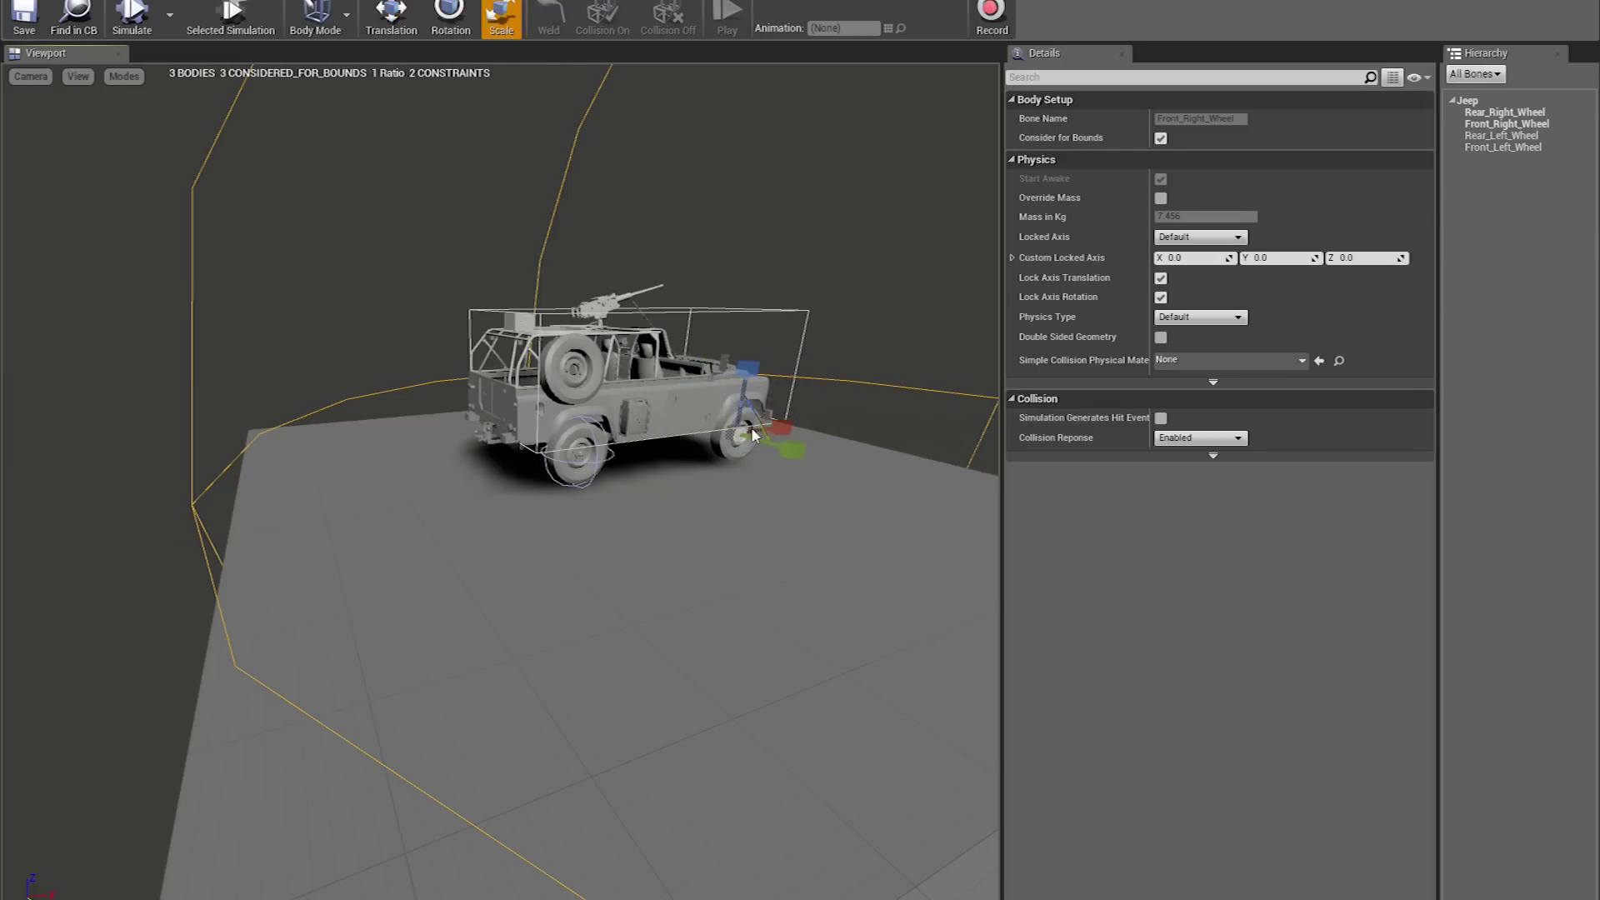
{"action": "left_click_drag", "start_coordinate": [743, 432], "coordinate": [713, 452]}
Copy the Rear_Right_Wheel body's properties and paste them onto the Front_Right_Wheel body so both wheel spheres match
{"action": "left_click", "coordinate": [599, 463]}
{"action": "key", "text": "w"}
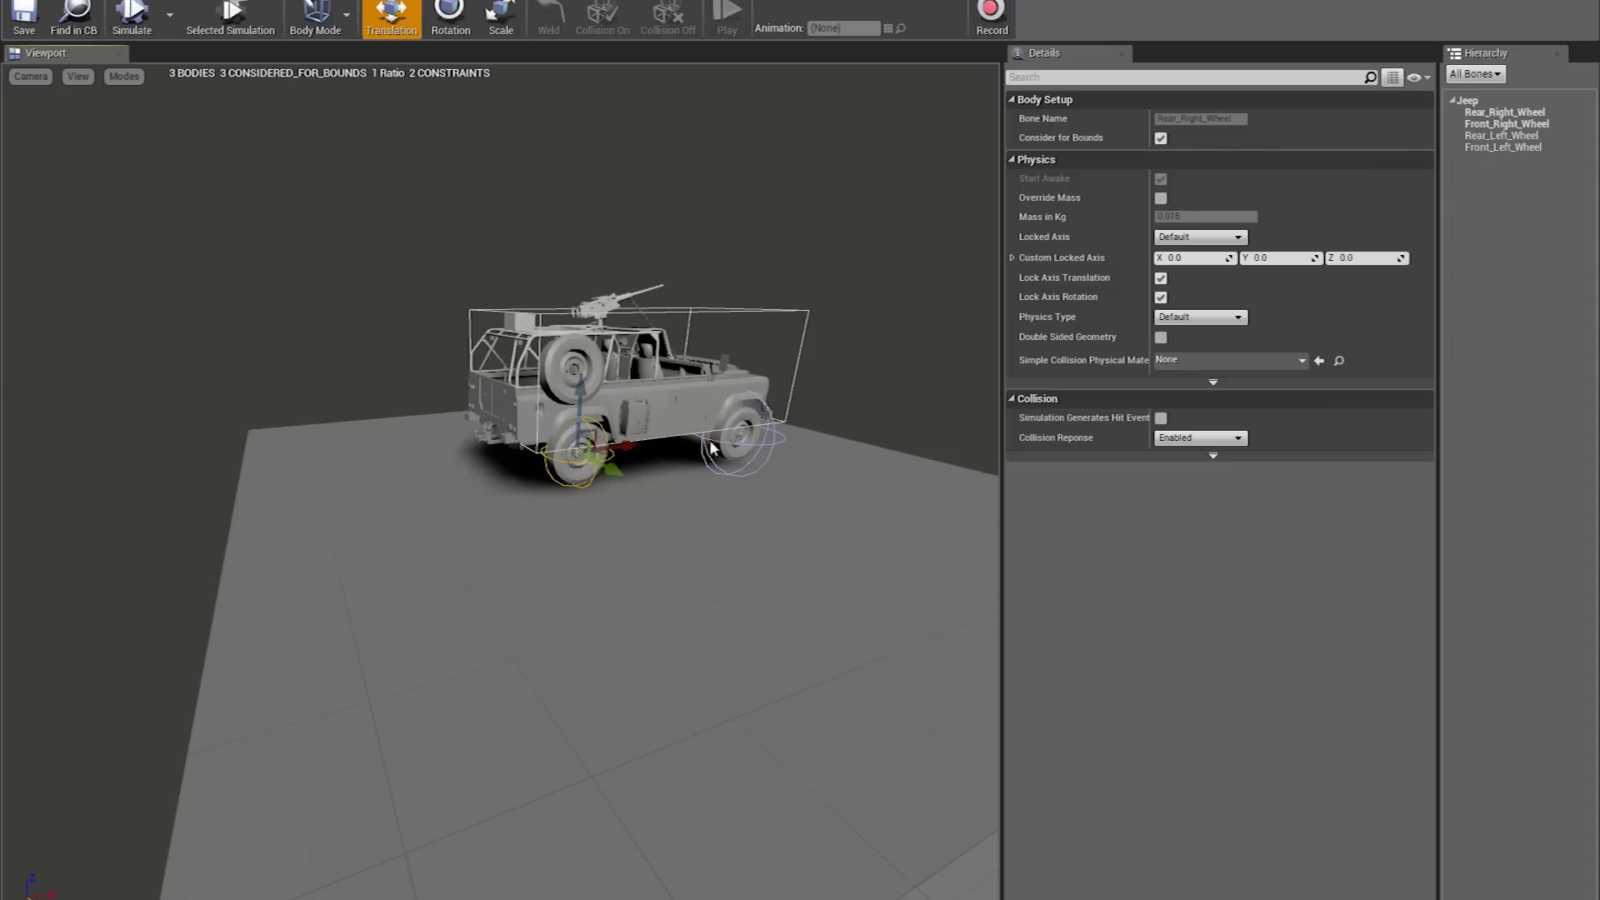
{"action": "right_click", "coordinate": [591, 470]}
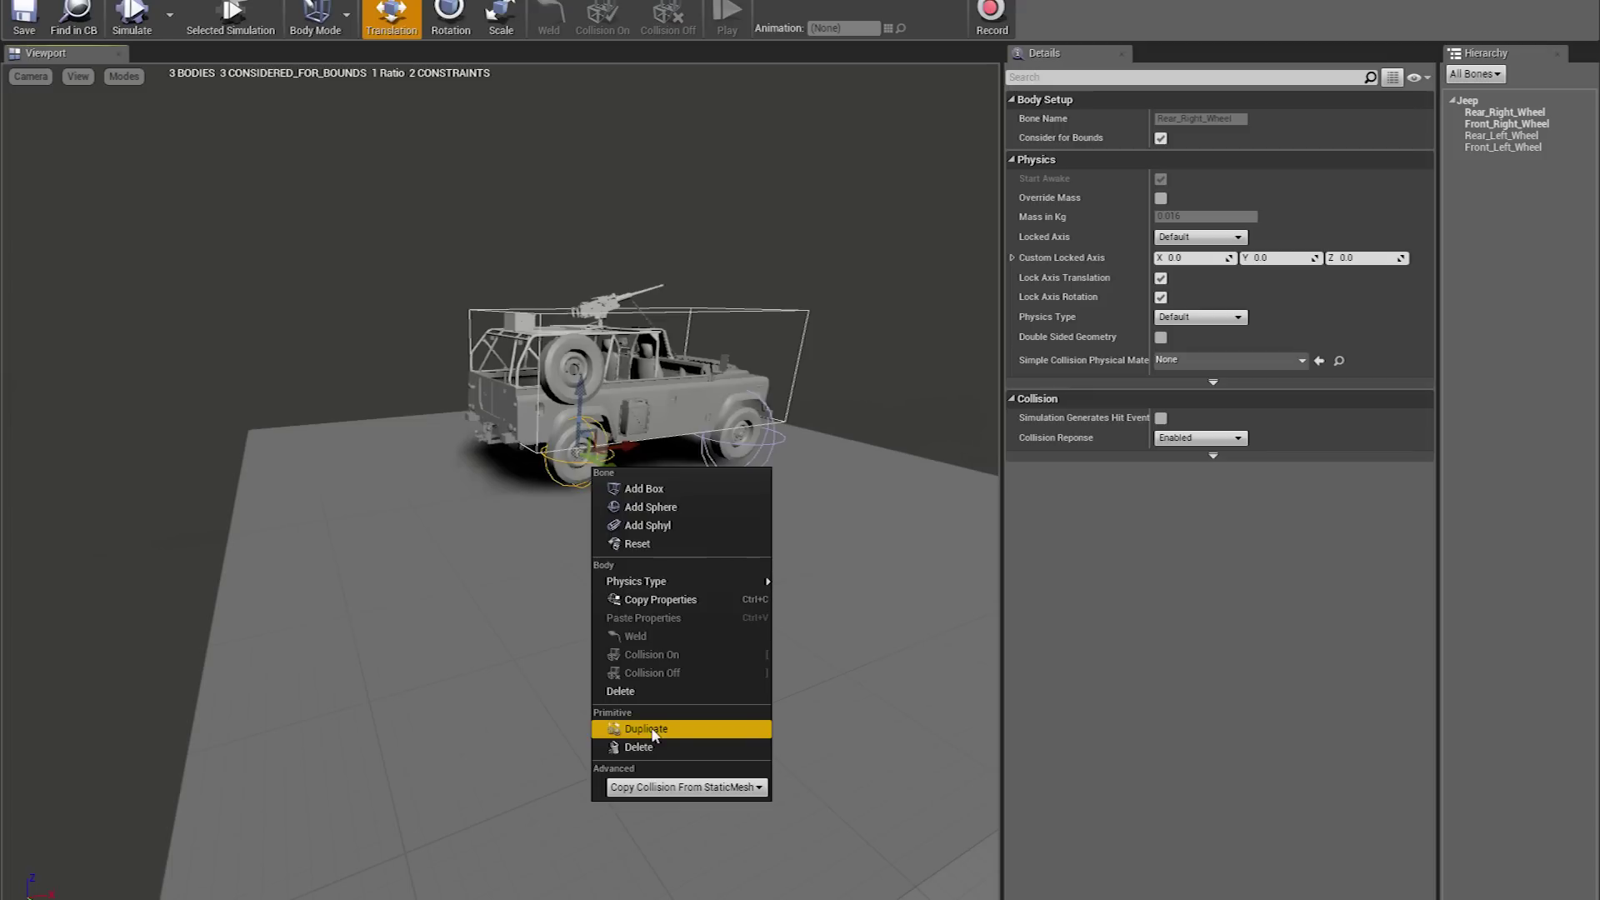
{"action": "left_click", "coordinate": [668, 602]}
{"action": "left_click", "coordinate": [755, 442]}
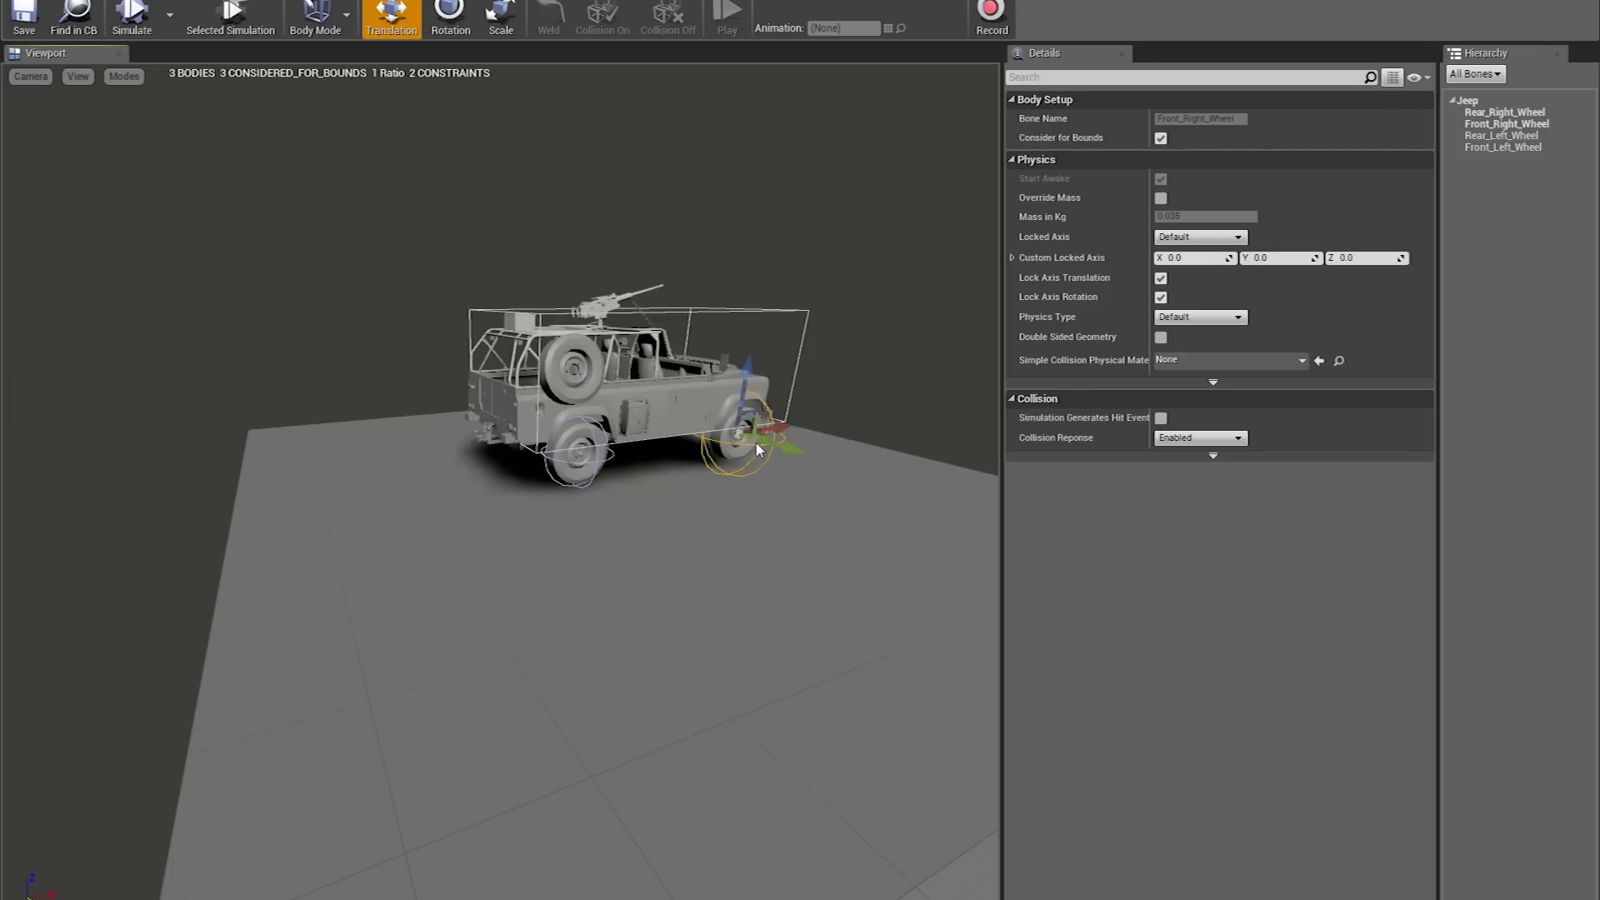
{"action": "right_click", "coordinate": [755, 442]}
{"action": "left_click", "coordinate": [786, 595]}
Expand the advanced physics properties of the Rear_Right_Wheel body and set its Physics Type to Kinematic
{"action": "right_click_drag", "start_coordinate": [782, 585], "coordinate": [758, 522]}
{"action": "key", "text": "d"}
{"action": "key", "text": "w"}
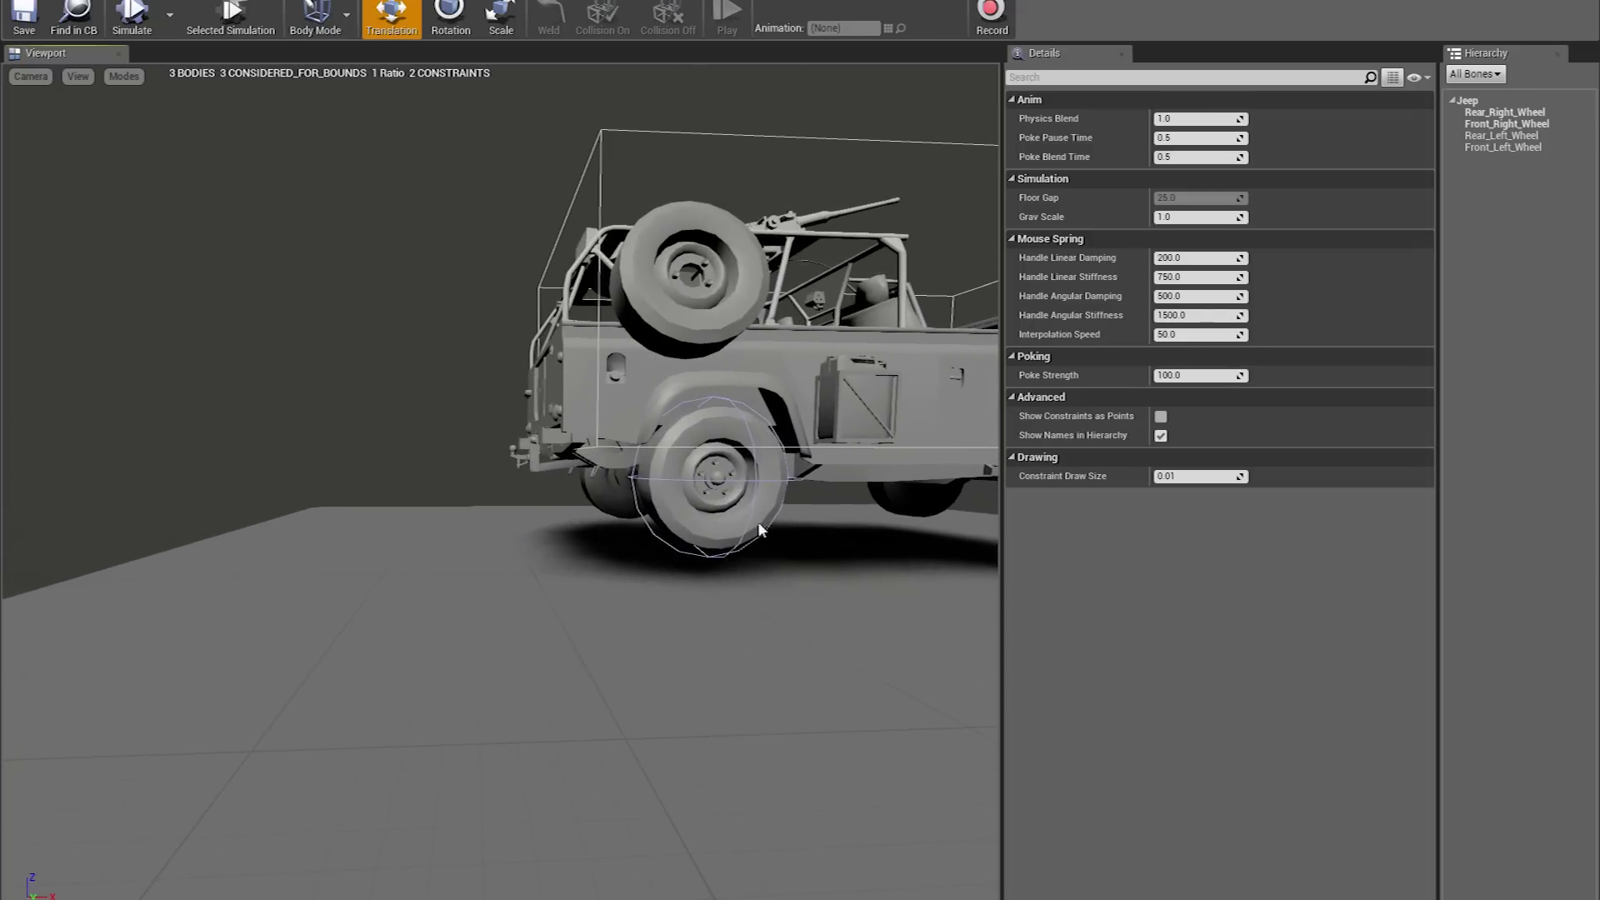
{"action": "left_click", "coordinate": [758, 522]}
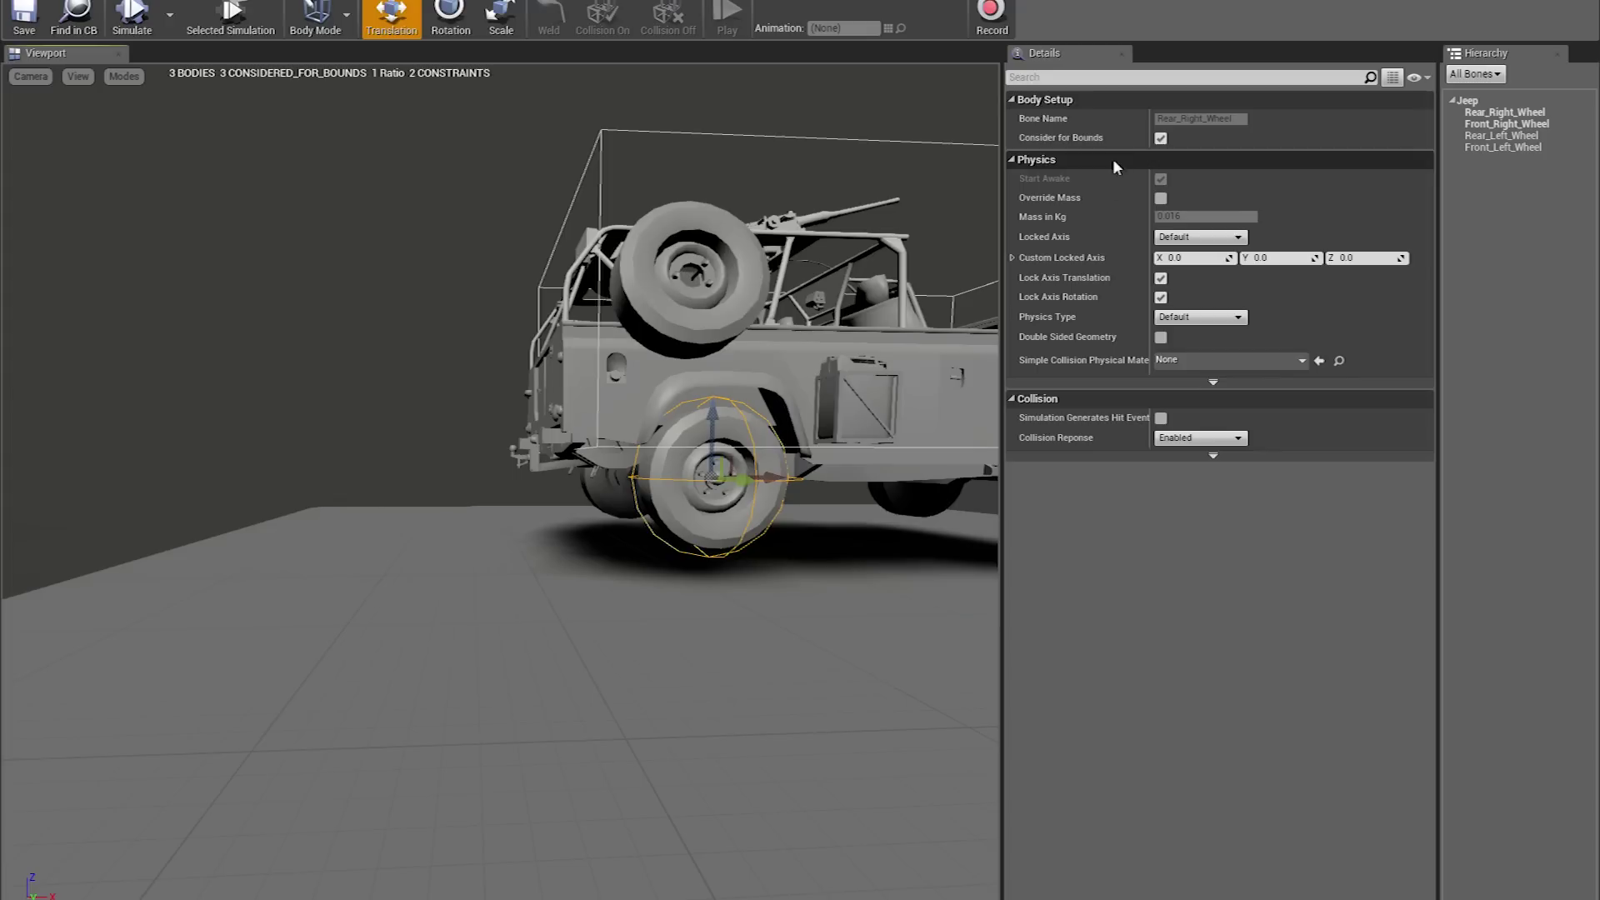
{"action": "left_click", "coordinate": [1214, 382]}
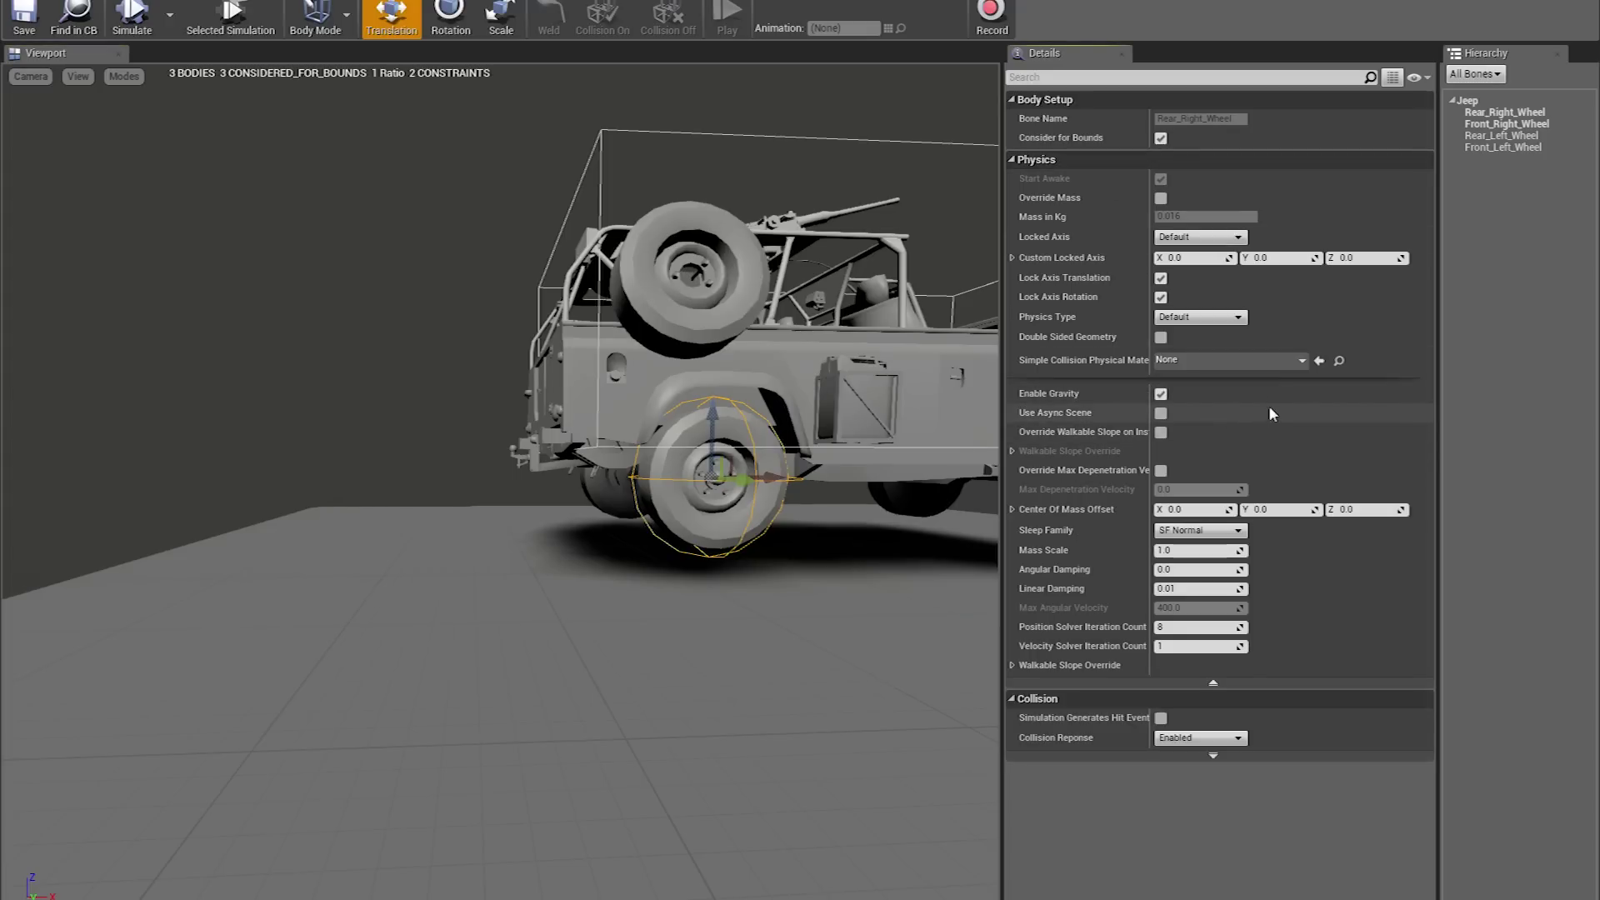
{"action": "left_click", "coordinate": [1224, 320]}
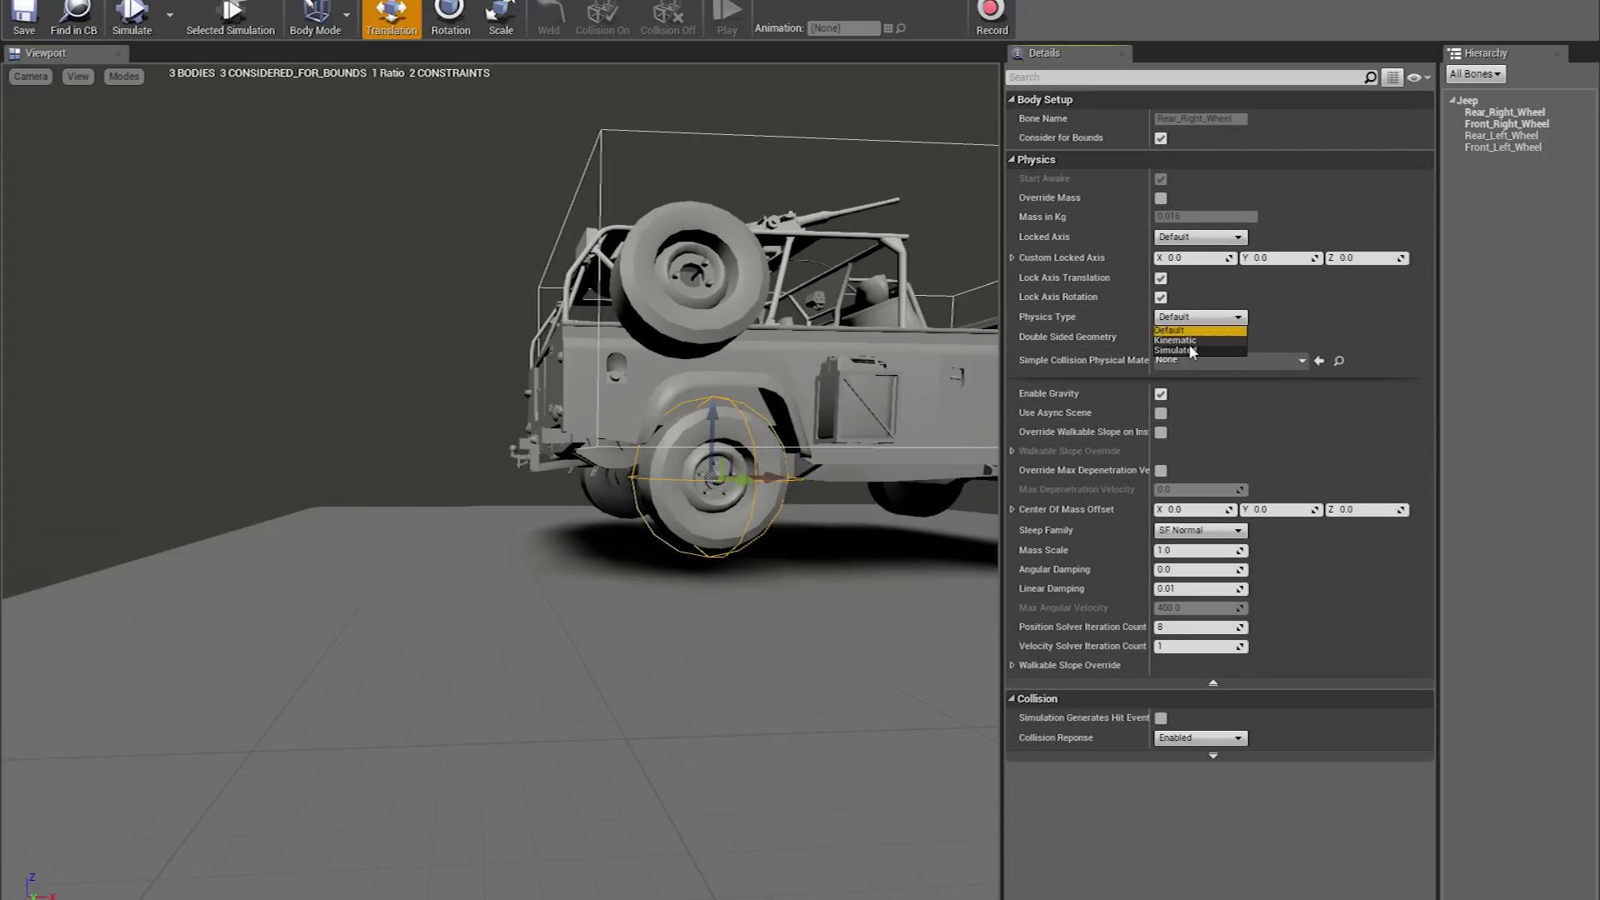
{"action": "left_click", "coordinate": [1190, 342]}
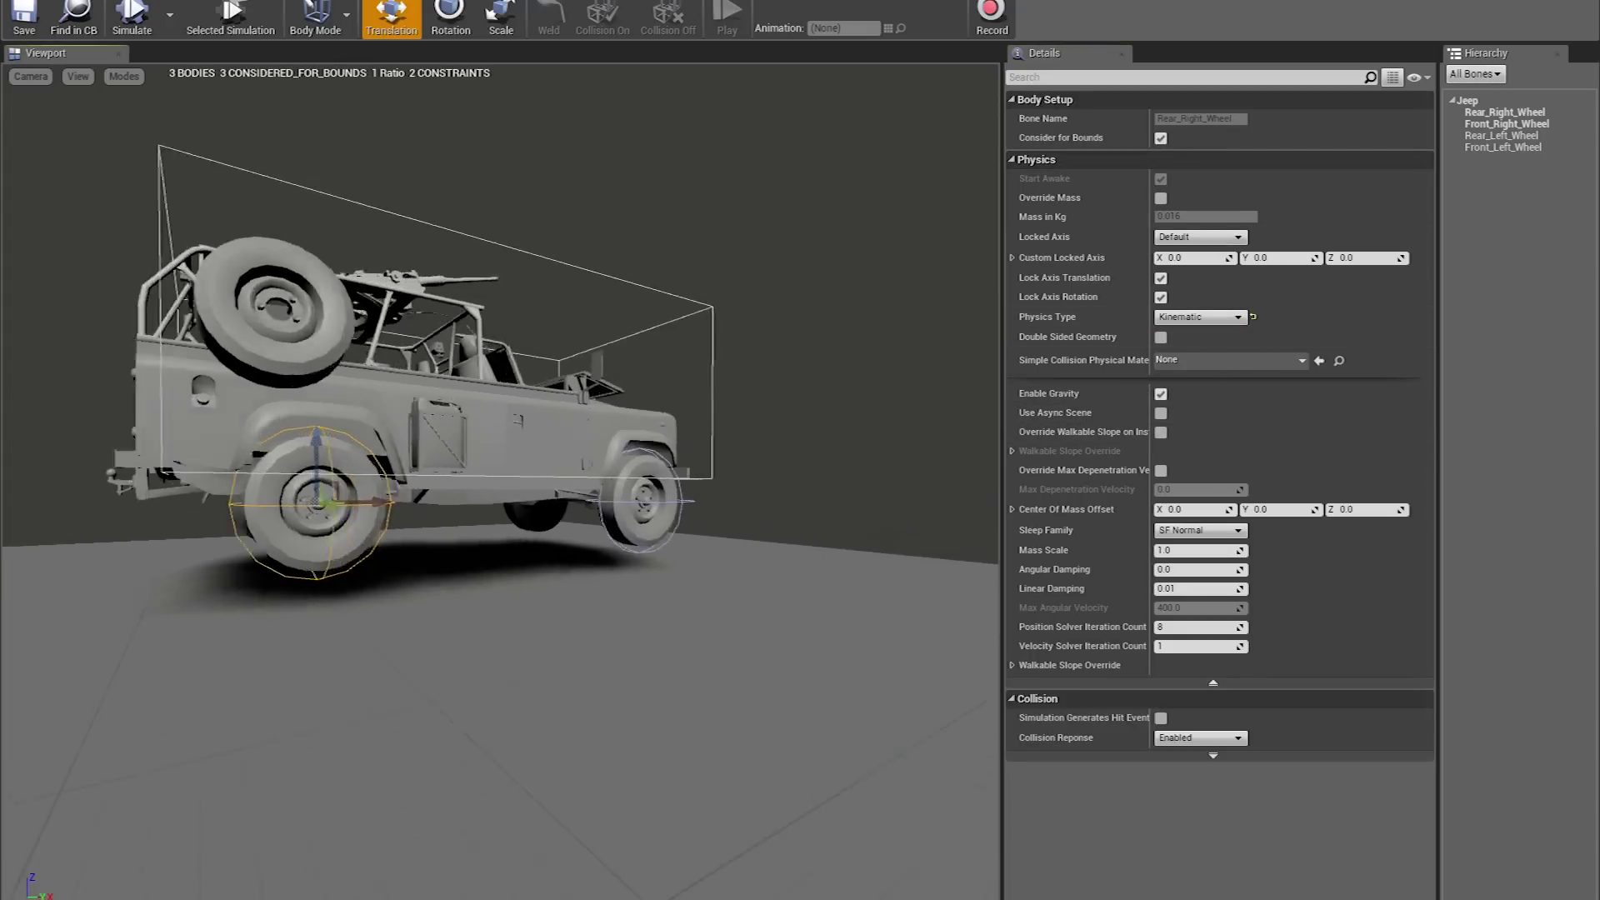
Set the Physics Type of the Front_Right_Wheel body to Kinematic and recheck the Rear_Right_Wheel body
{"action": "right_click_drag", "start_coordinate": [647, 602], "coordinate": [647, 620]}
{"action": "left_click", "coordinate": [664, 579]}
{"action": "left_click", "coordinate": [1200, 318]}
{"action": "left_click", "coordinate": [1208, 342]}
{"action": "mouse_move", "coordinate": [770, 494]}
{"action": "right_mouse_down"}
{"action": "mouse_move", "coordinate": [750, 495]}
{"action": "mouse_move", "coordinate": [792, 495]}
{"action": "right_mouse_up"}
{"action": "right_click_drag", "start_coordinate": [647, 499], "coordinate": [648, 498]}
{"action": "left_click", "coordinate": [655, 469]}
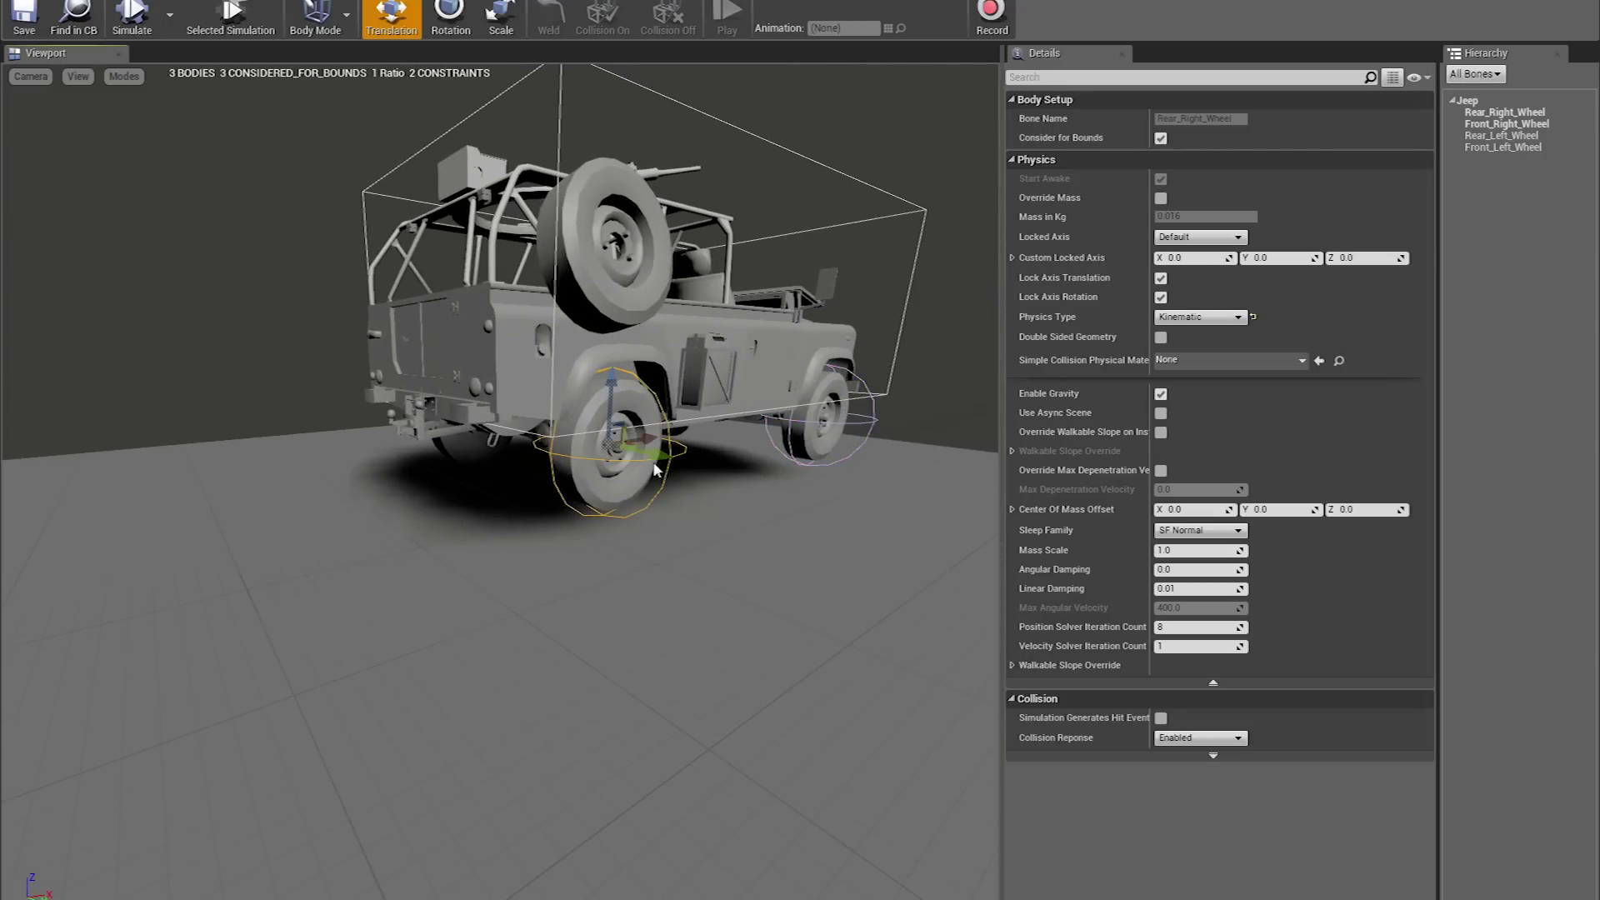
Create a new body on the Rear_Left_Wheel bone with Sphere collision geometry
{"action": "right_click_drag", "start_coordinate": [655, 469], "coordinate": [629, 479]}
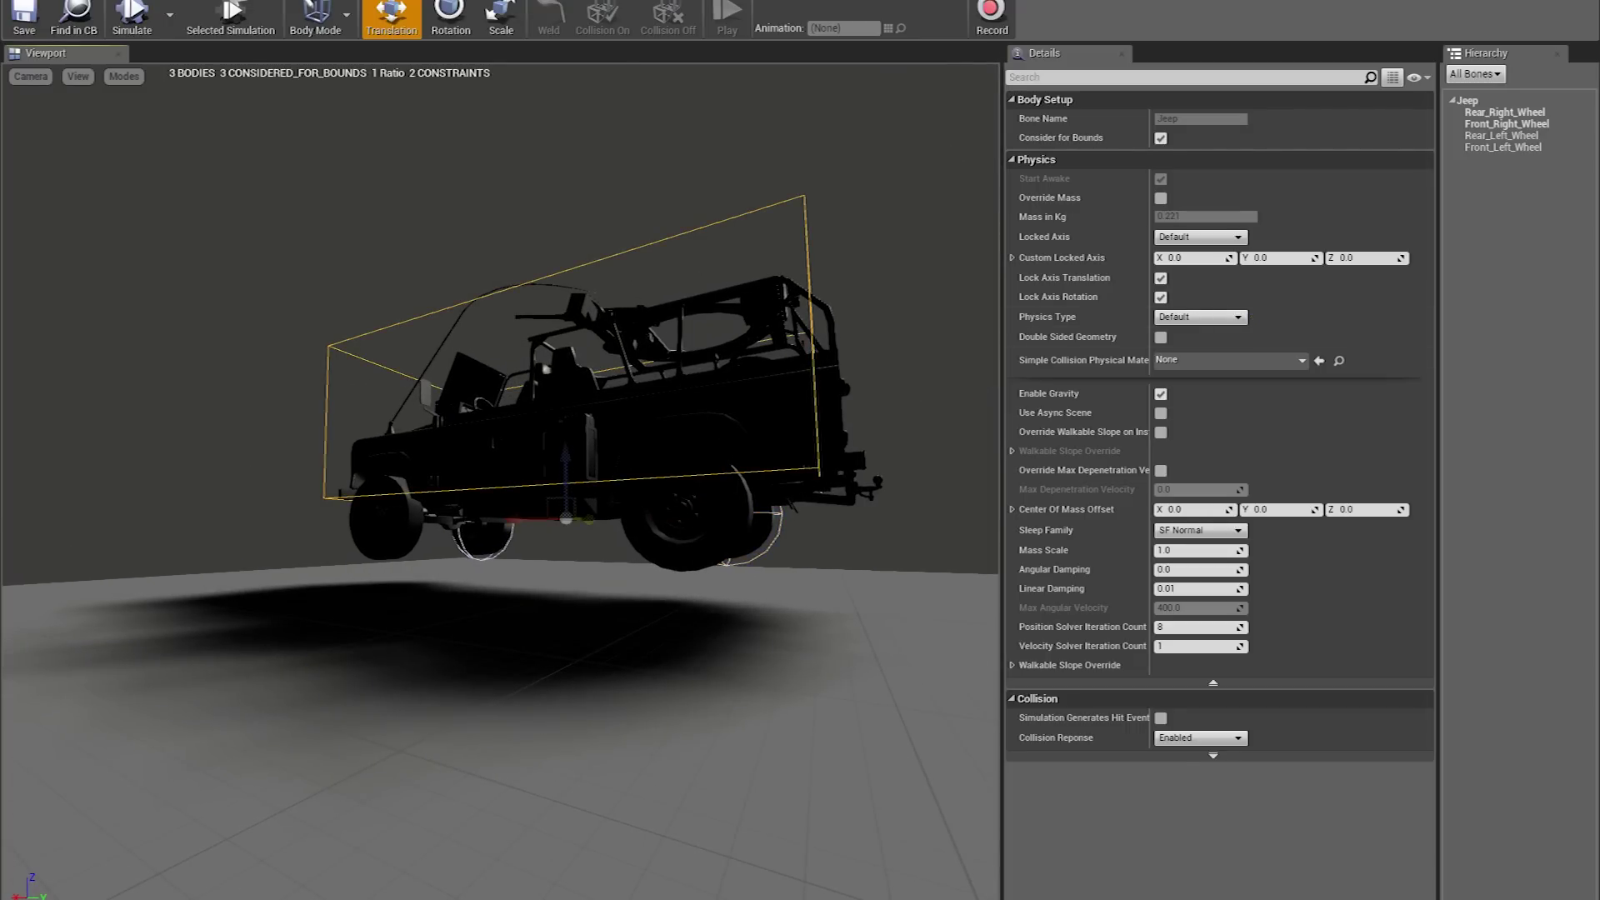
{"action": "left_click", "coordinate": [695, 519]}
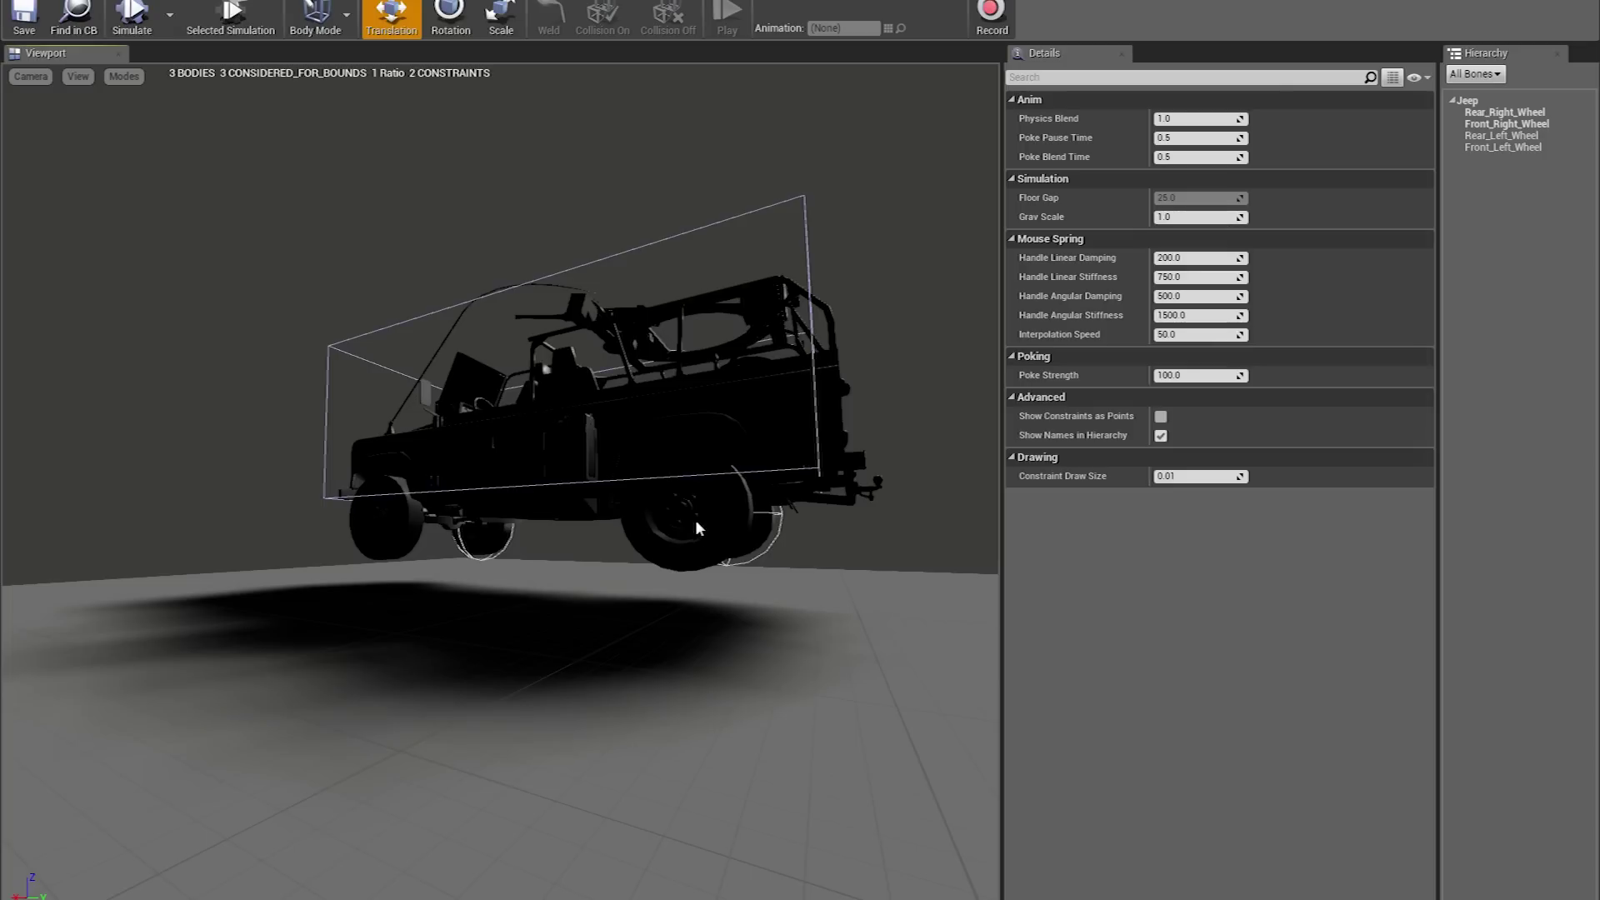
{"action": "left_click", "coordinate": [1523, 136]}
{"action": "right_click", "coordinate": [1523, 137]}
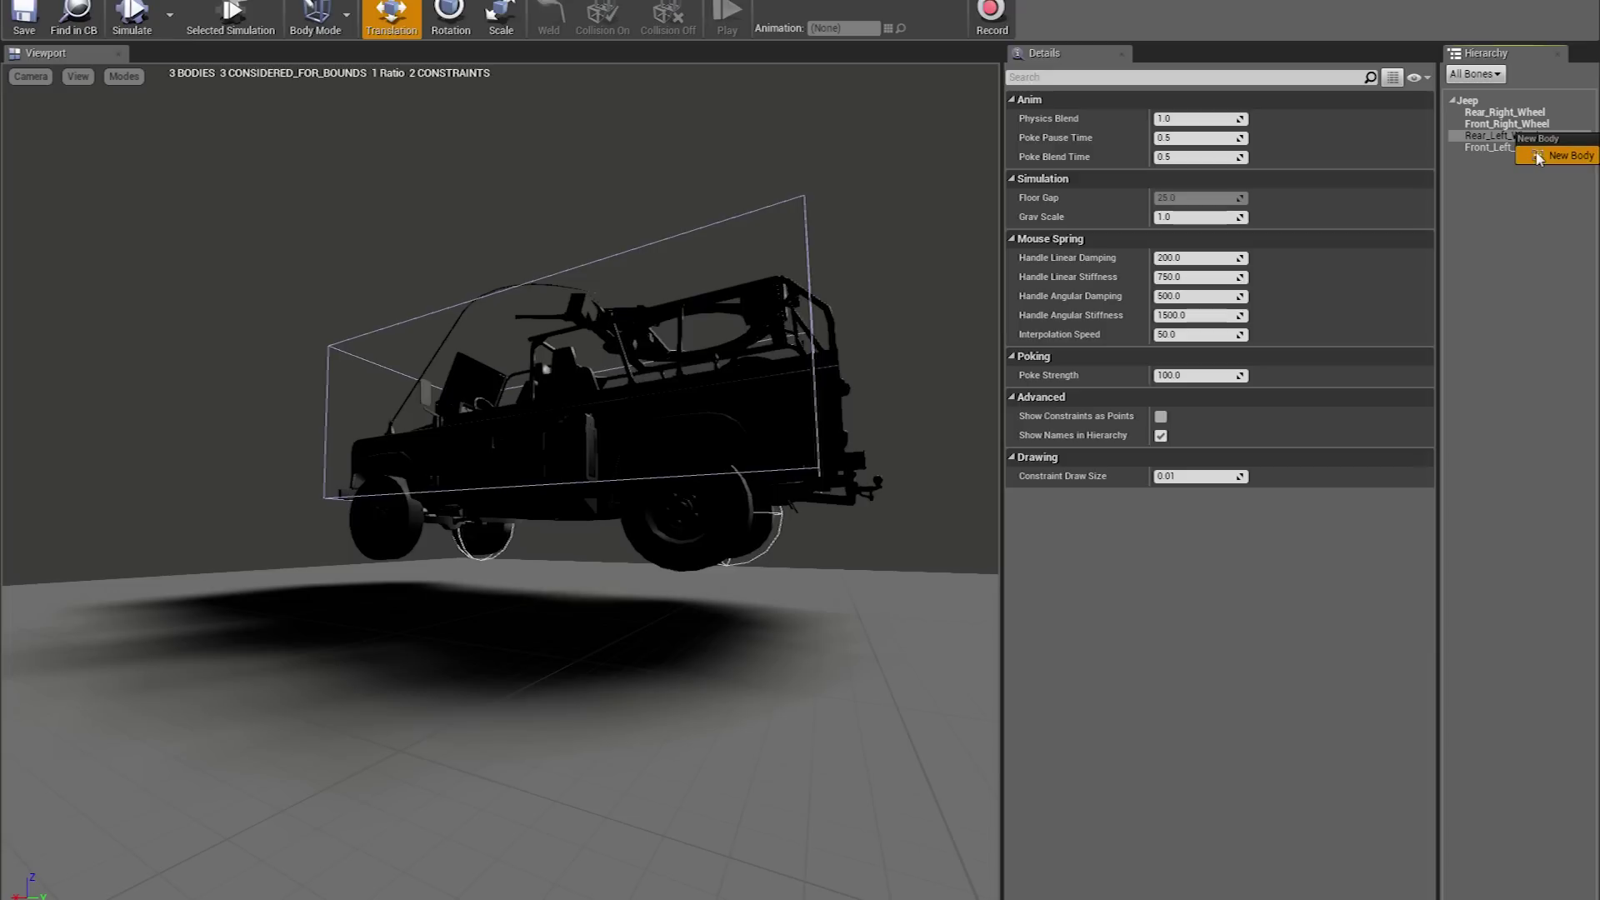
{"action": "left_click", "coordinate": [1539, 156]}
{"action": "left_click", "coordinate": [828, 392]}
{"action": "left_click", "coordinate": [821, 422]}
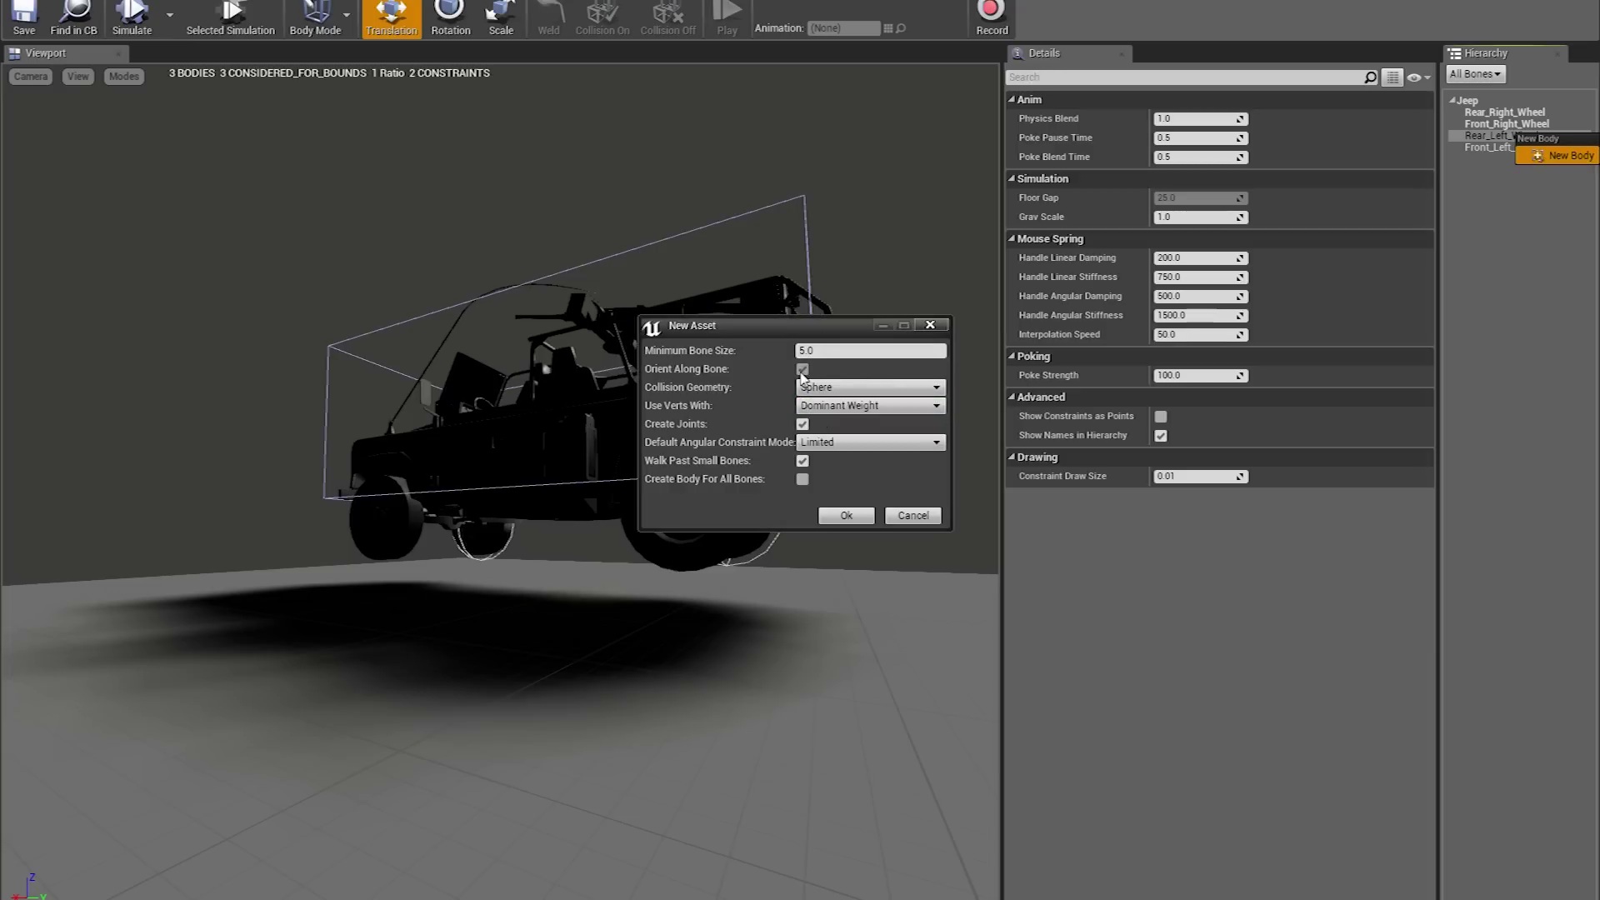
{"action": "left_click", "coordinate": [845, 516]}
Paste the copied wheel properties onto the oversized Rear_Left_Wheel collision sphere
{"action": "left_click_drag", "start_coordinate": [742, 380], "coordinate": [715, 349], "text": "alt"}
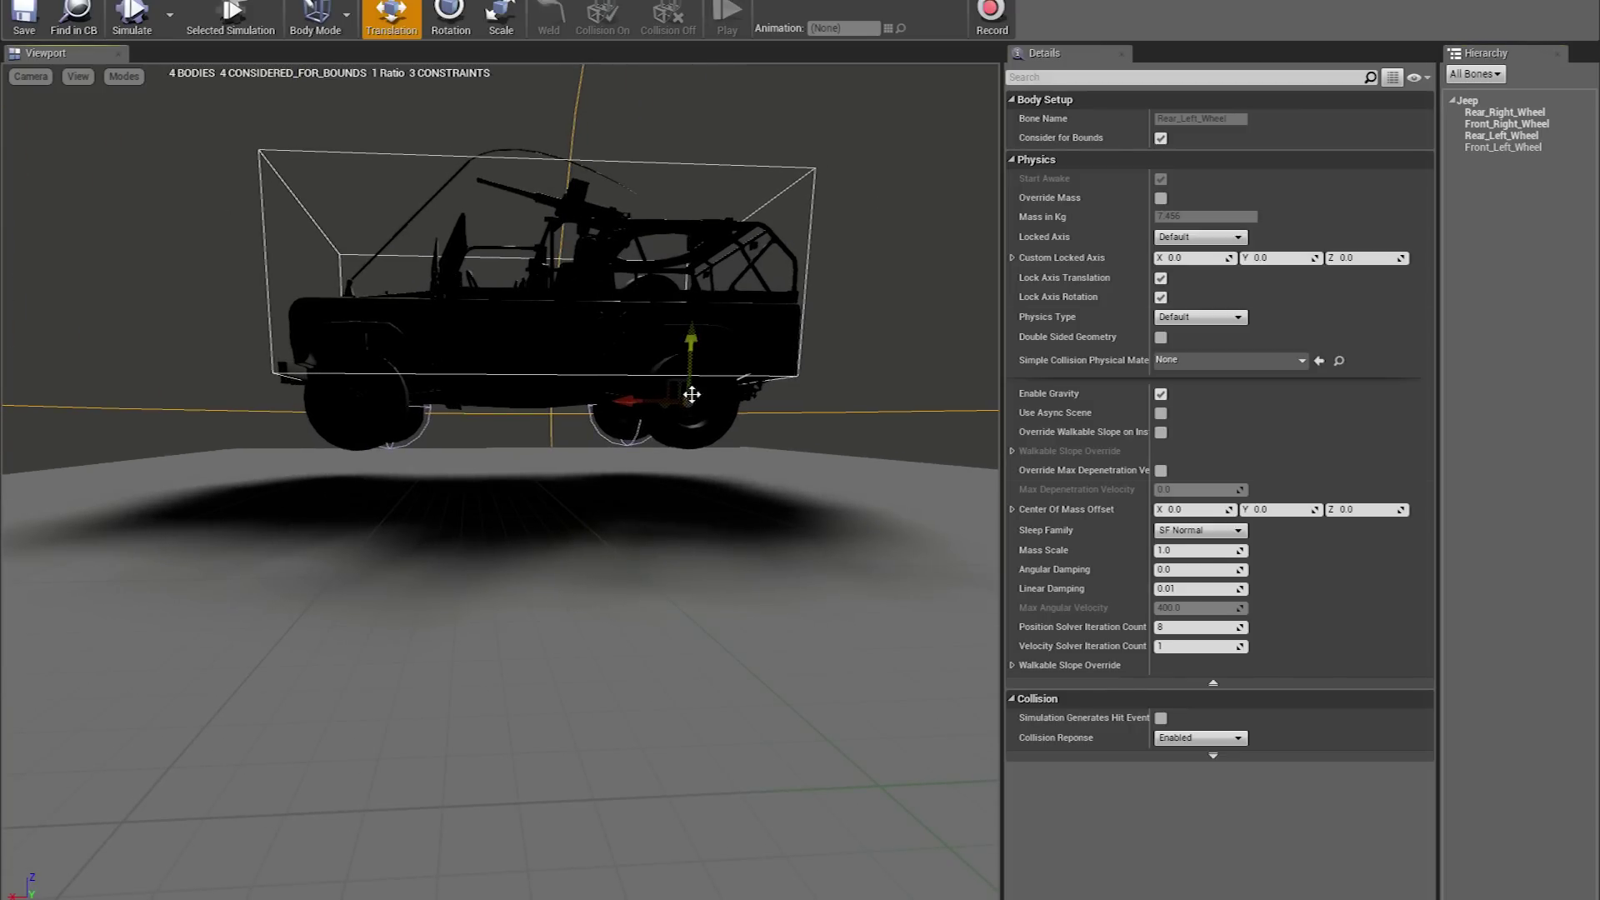
{"action": "scroll", "coordinate": [712, 178], "scroll_direction": "down", "scroll_amount": 8}
{"action": "left_click_drag", "start_coordinate": [692, 192], "coordinate": [713, 178], "text": "alt"}
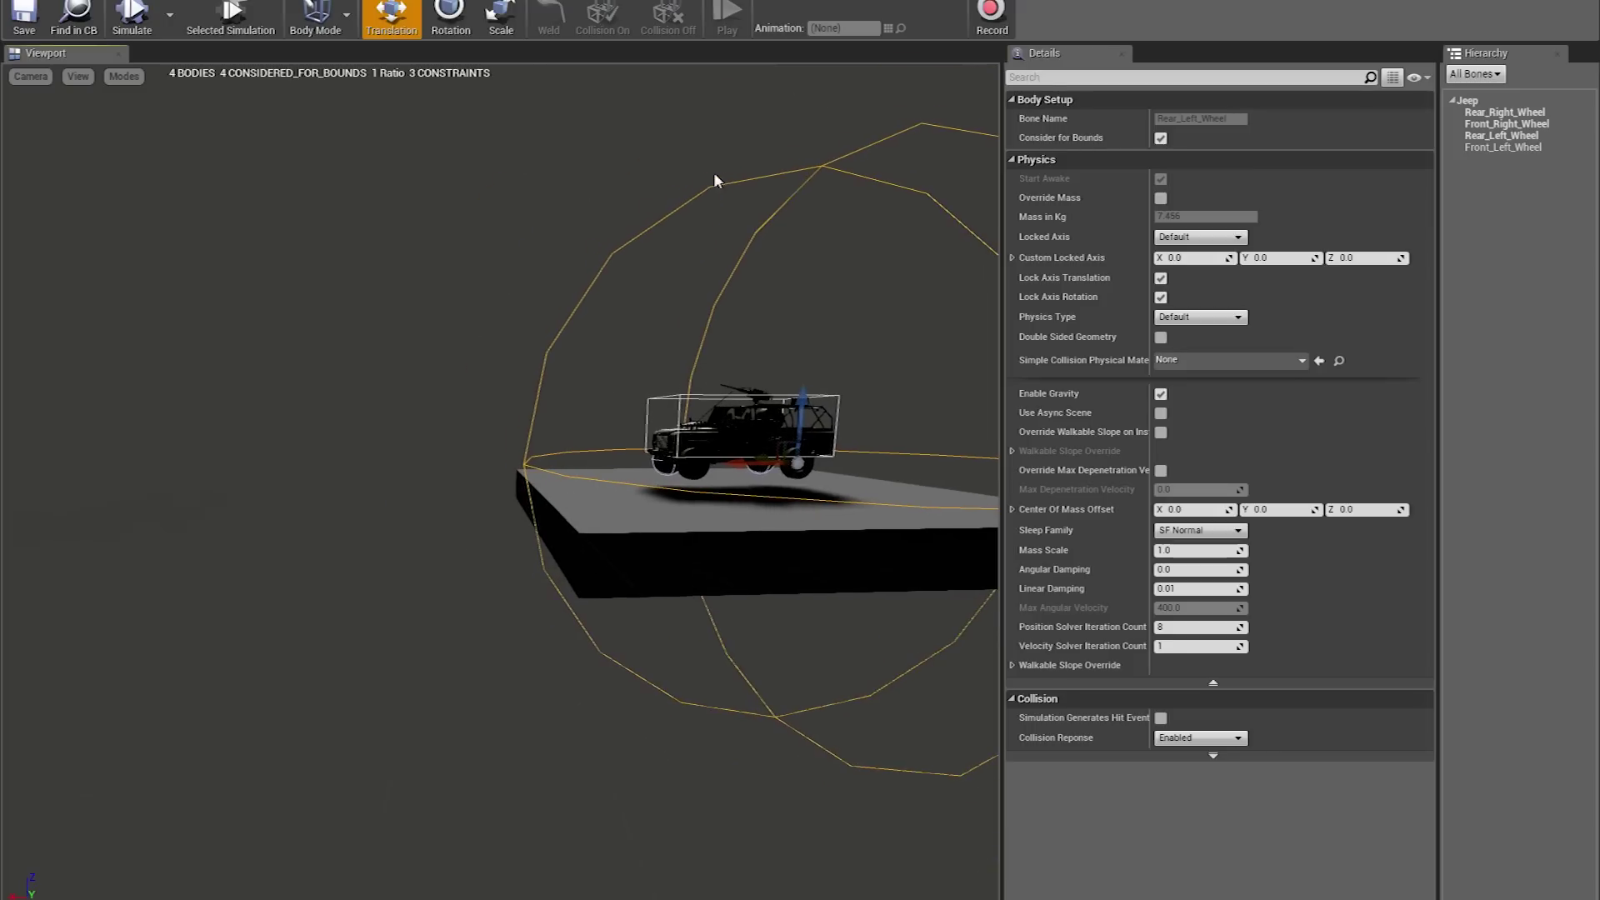
{"action": "right_click", "coordinate": [712, 184]}
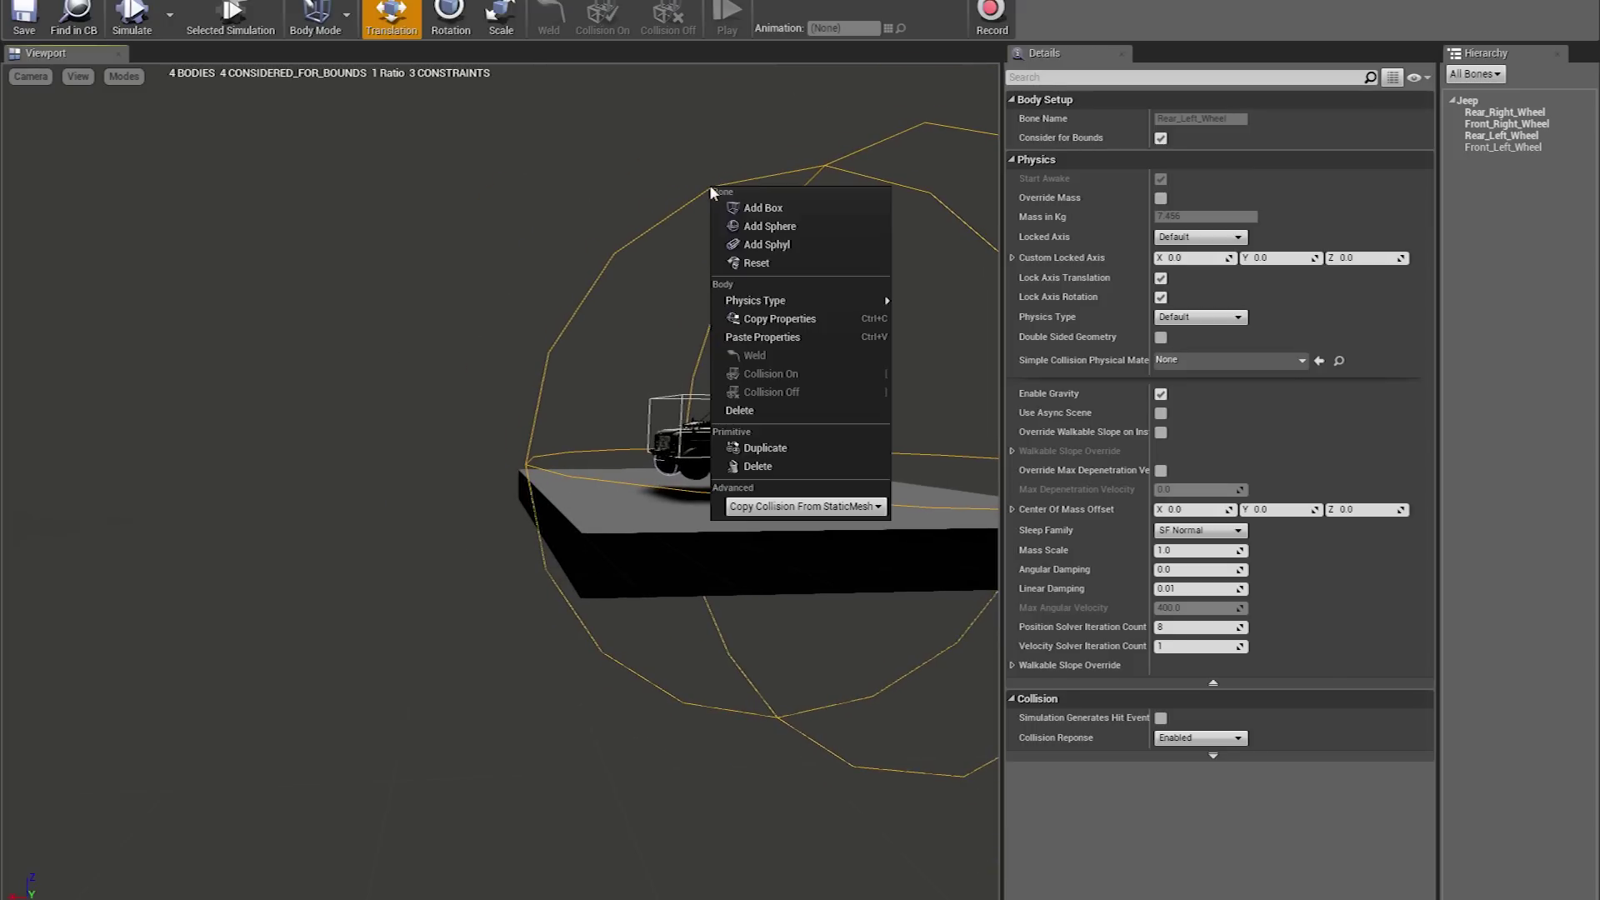
{"action": "left_click", "coordinate": [774, 342]}
Create a new body on the Front_Left_Wheel bone with Sphere collision geometry
{"action": "right_click_drag", "start_coordinate": [772, 338], "coordinate": [649, 361]}
{"action": "key", "text": "w"}
{"action": "key", "text": "w"}
{"action": "key", "text": "d"}
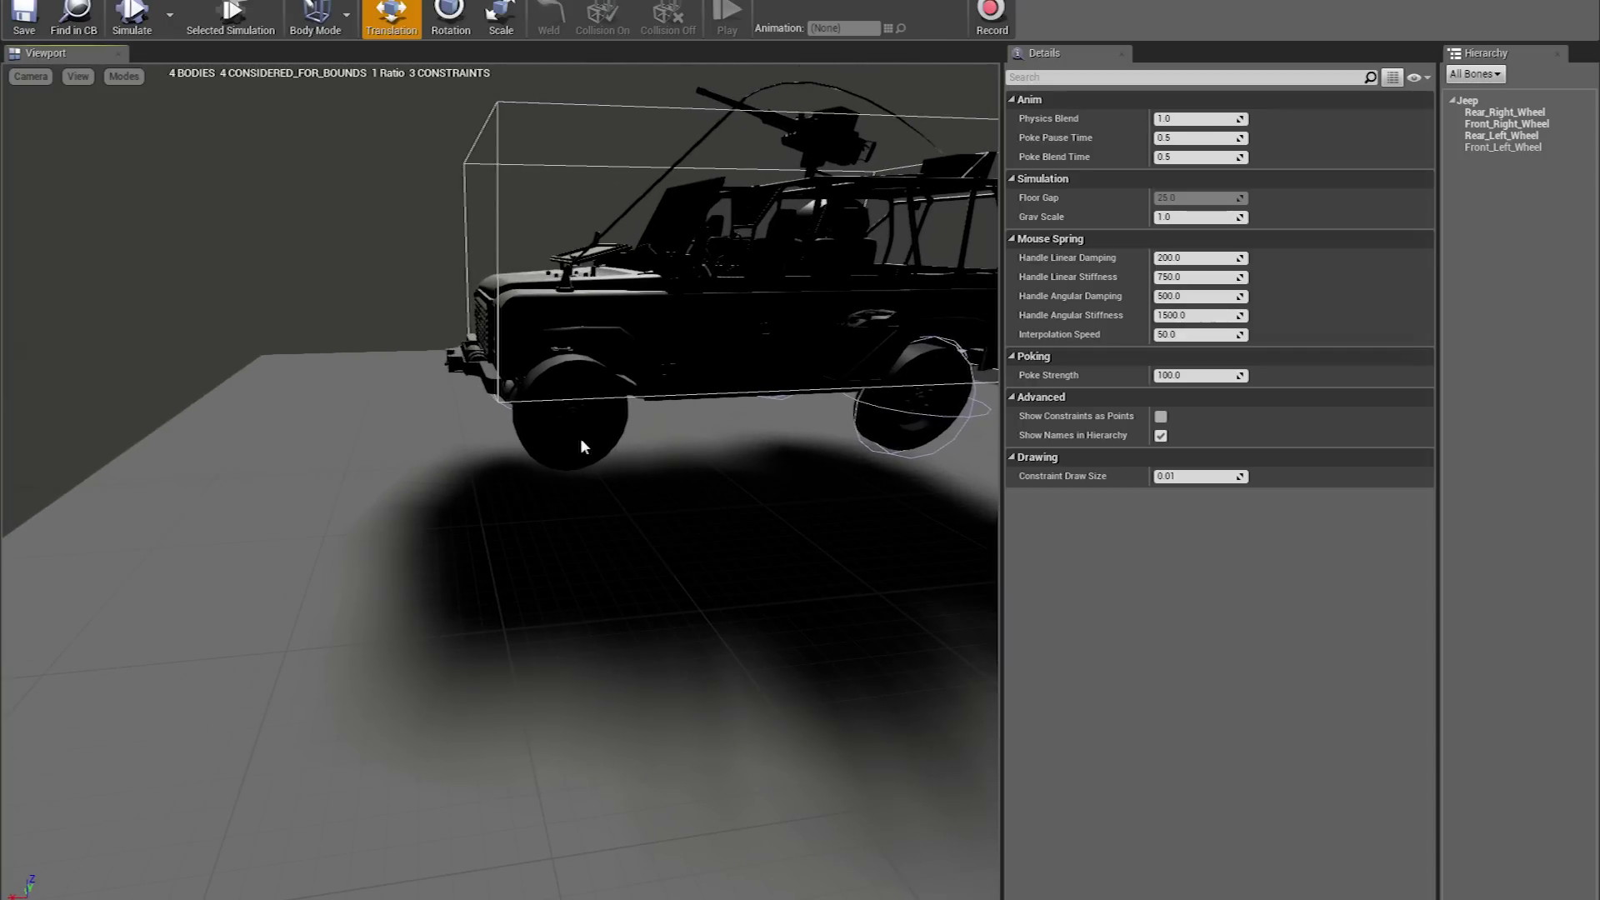
{"action": "right_click", "coordinate": [1491, 146]}
{"action": "left_click", "coordinate": [1533, 171]}
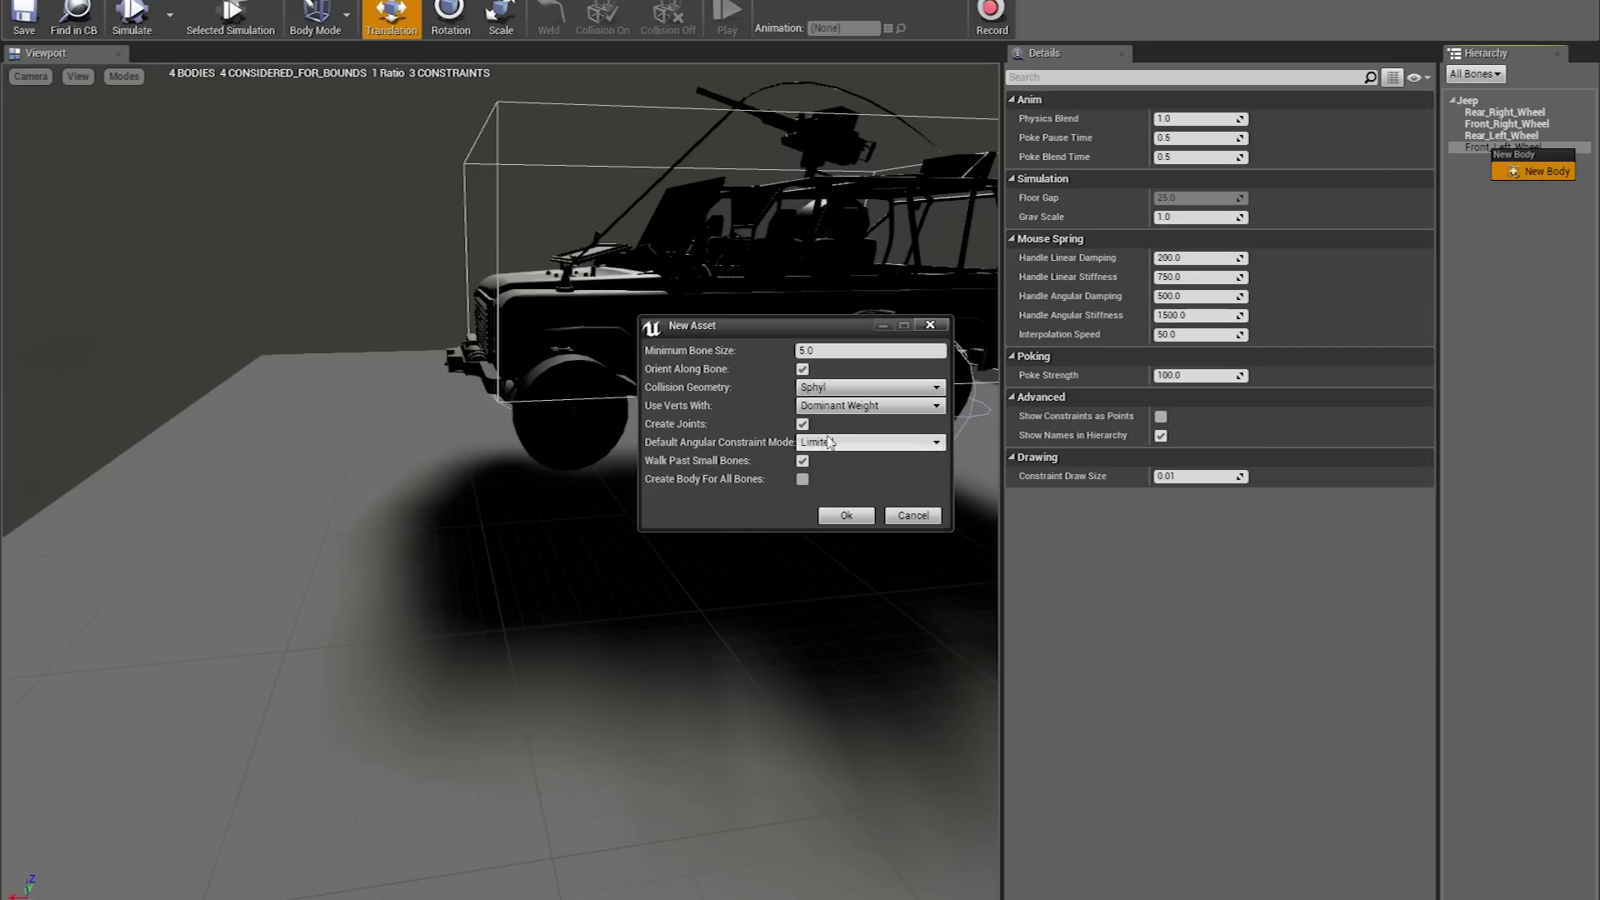
{"action": "left_click", "coordinate": [821, 387]}
{"action": "left_click", "coordinate": [821, 416]}
{"action": "left_click", "coordinate": [845, 516]}
Paste the copied wheel properties onto the oversized Front_Left_Wheel collision sphere
{"action": "scroll", "coordinate": [625, 427], "scroll_direction": "down", "scroll_amount": 6}
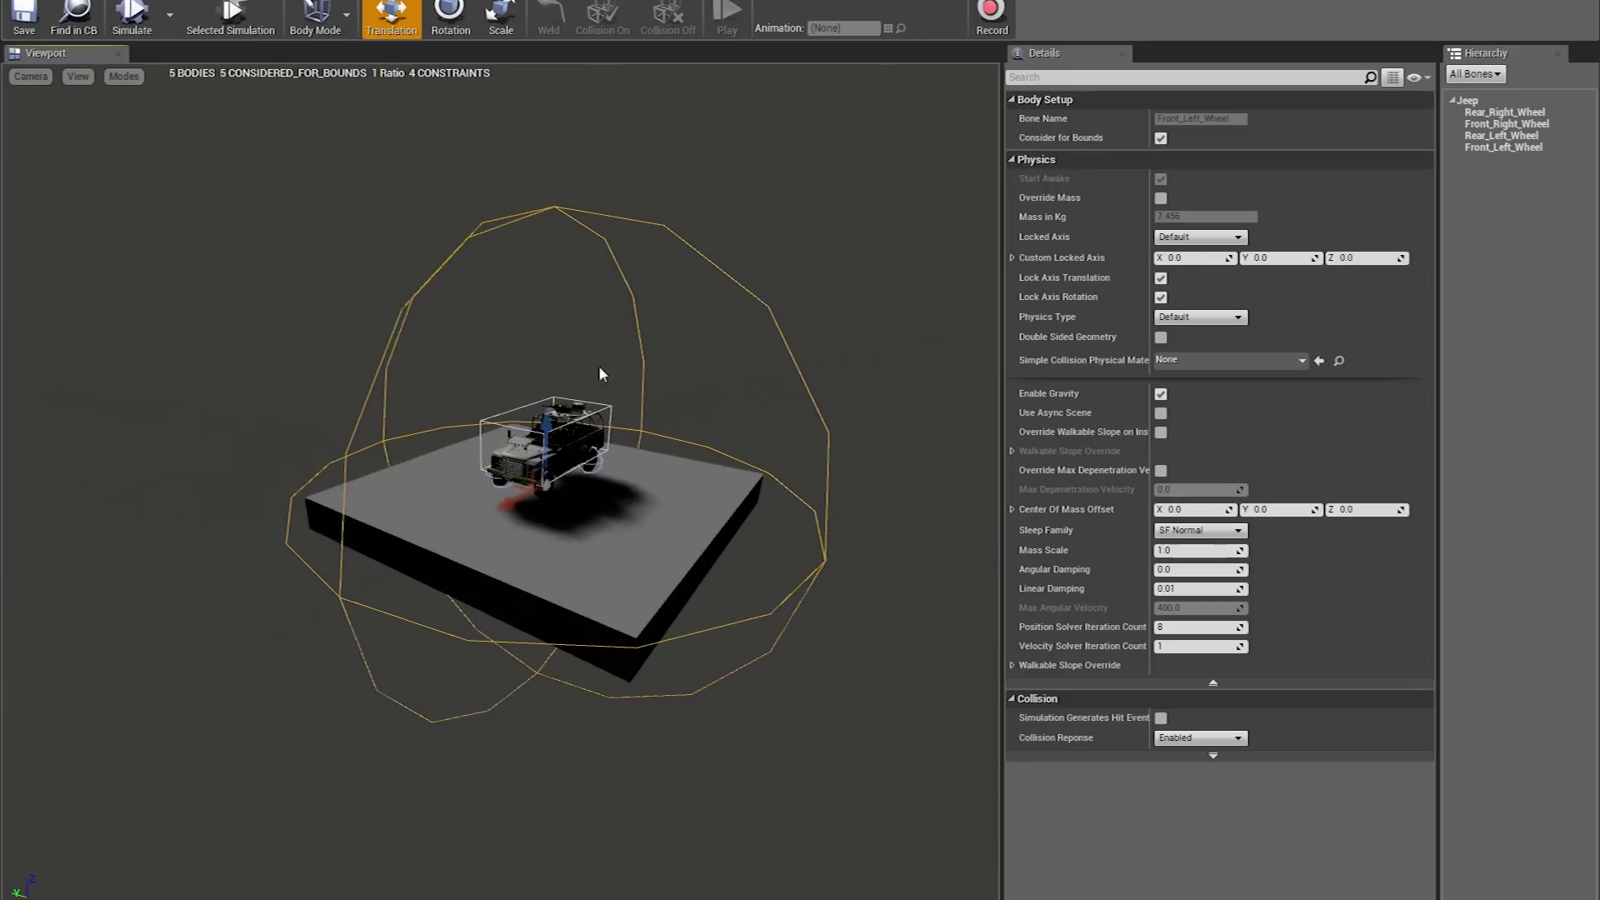
{"action": "right_click", "coordinate": [534, 215]}
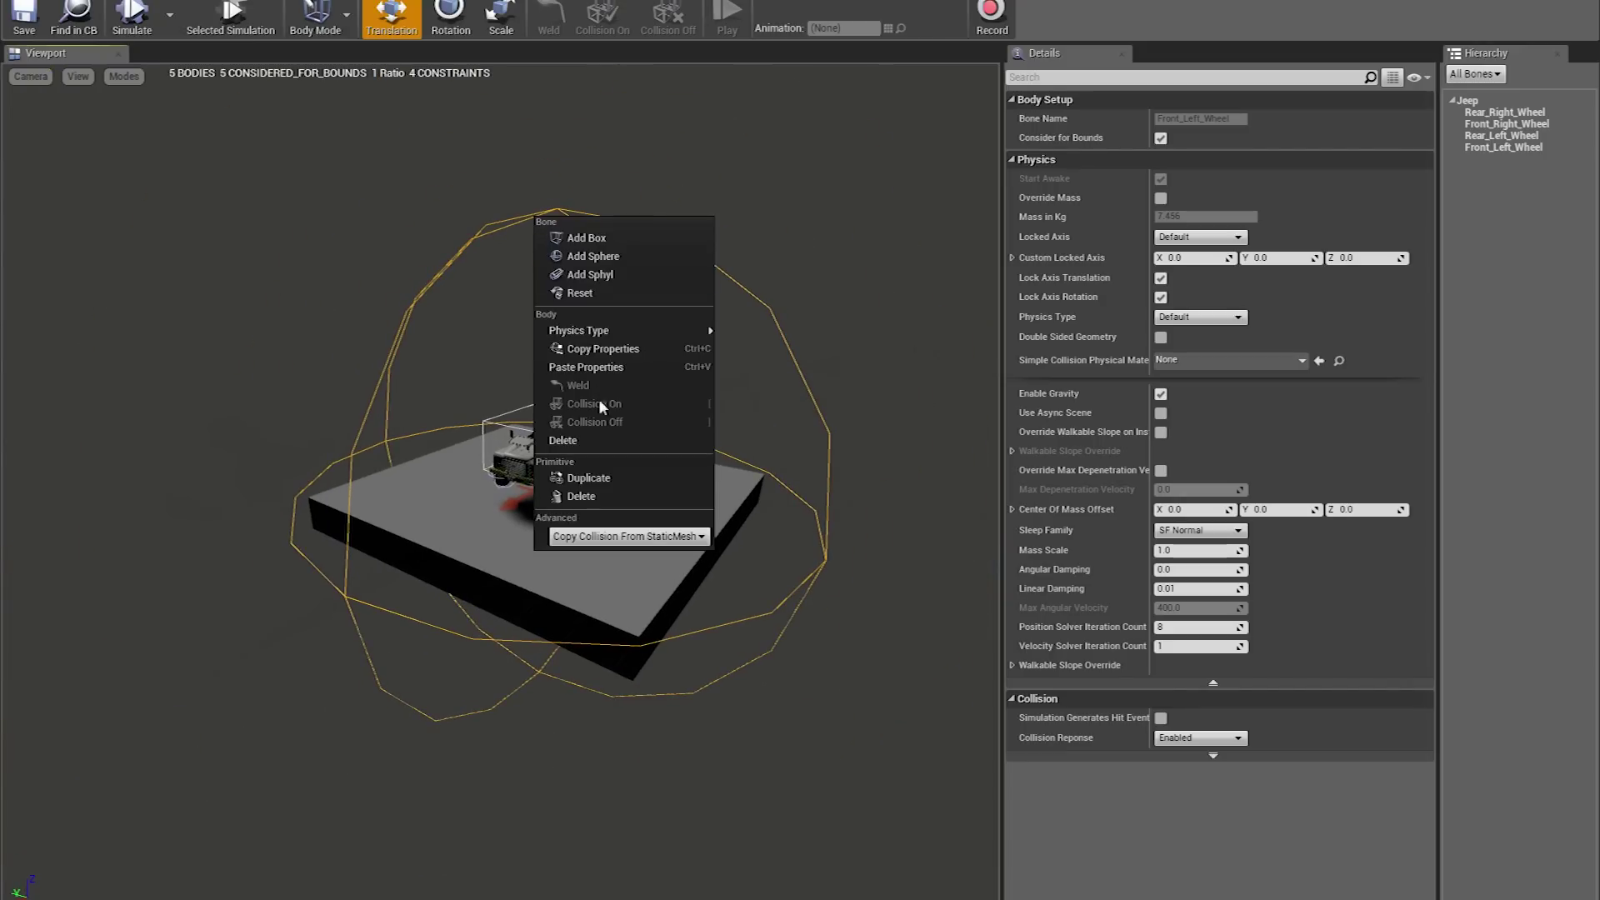
{"action": "left_click", "coordinate": [606, 366]}
{"action": "scroll", "coordinate": [614, 373], "scroll_direction": "up", "scroll_amount": 5}
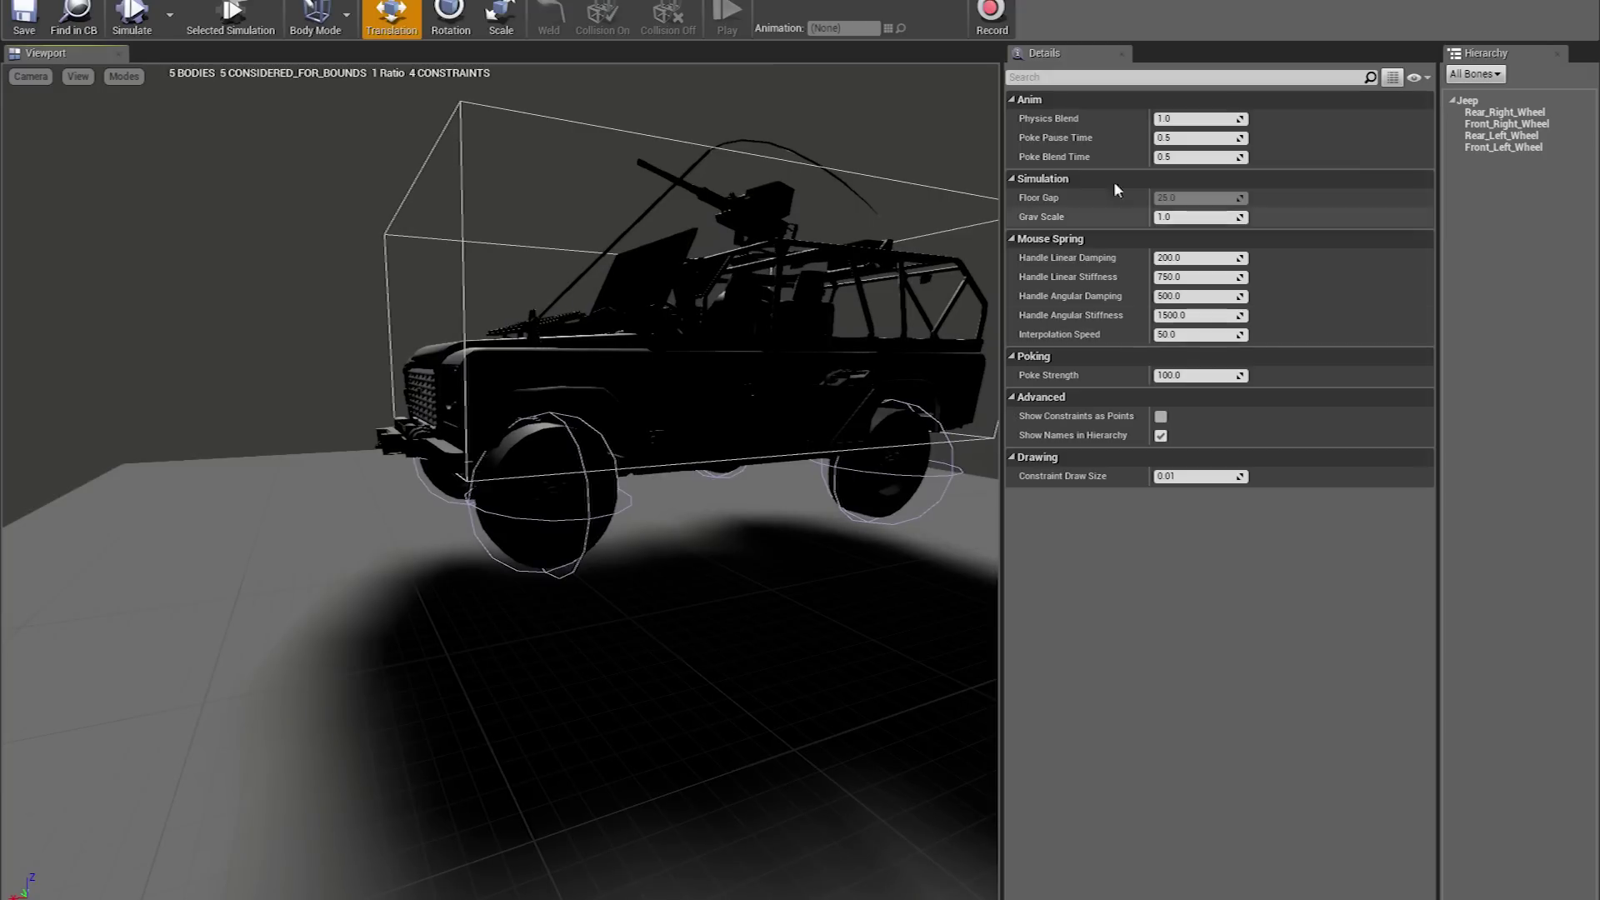
Check the Physics Type of the Front_Left_Wheel and Rear_Left_Wheel bodies and save the physics asset
{"action": "left_click", "coordinate": [582, 510]}
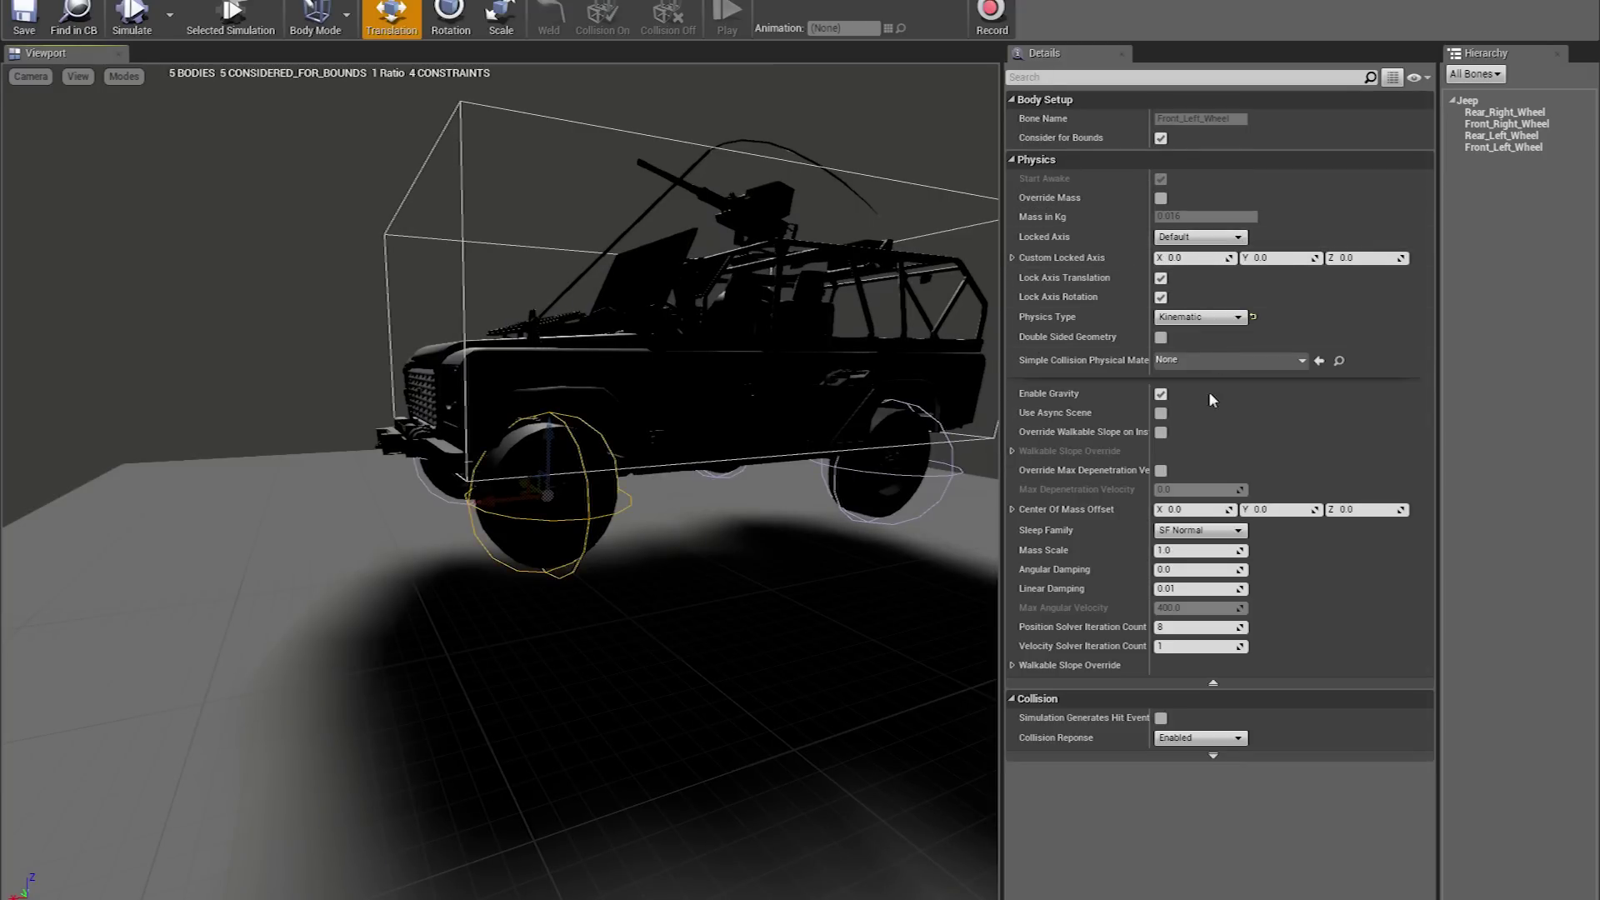
{"action": "left_click_drag", "start_coordinate": [875, 400], "coordinate": [490, 486]}
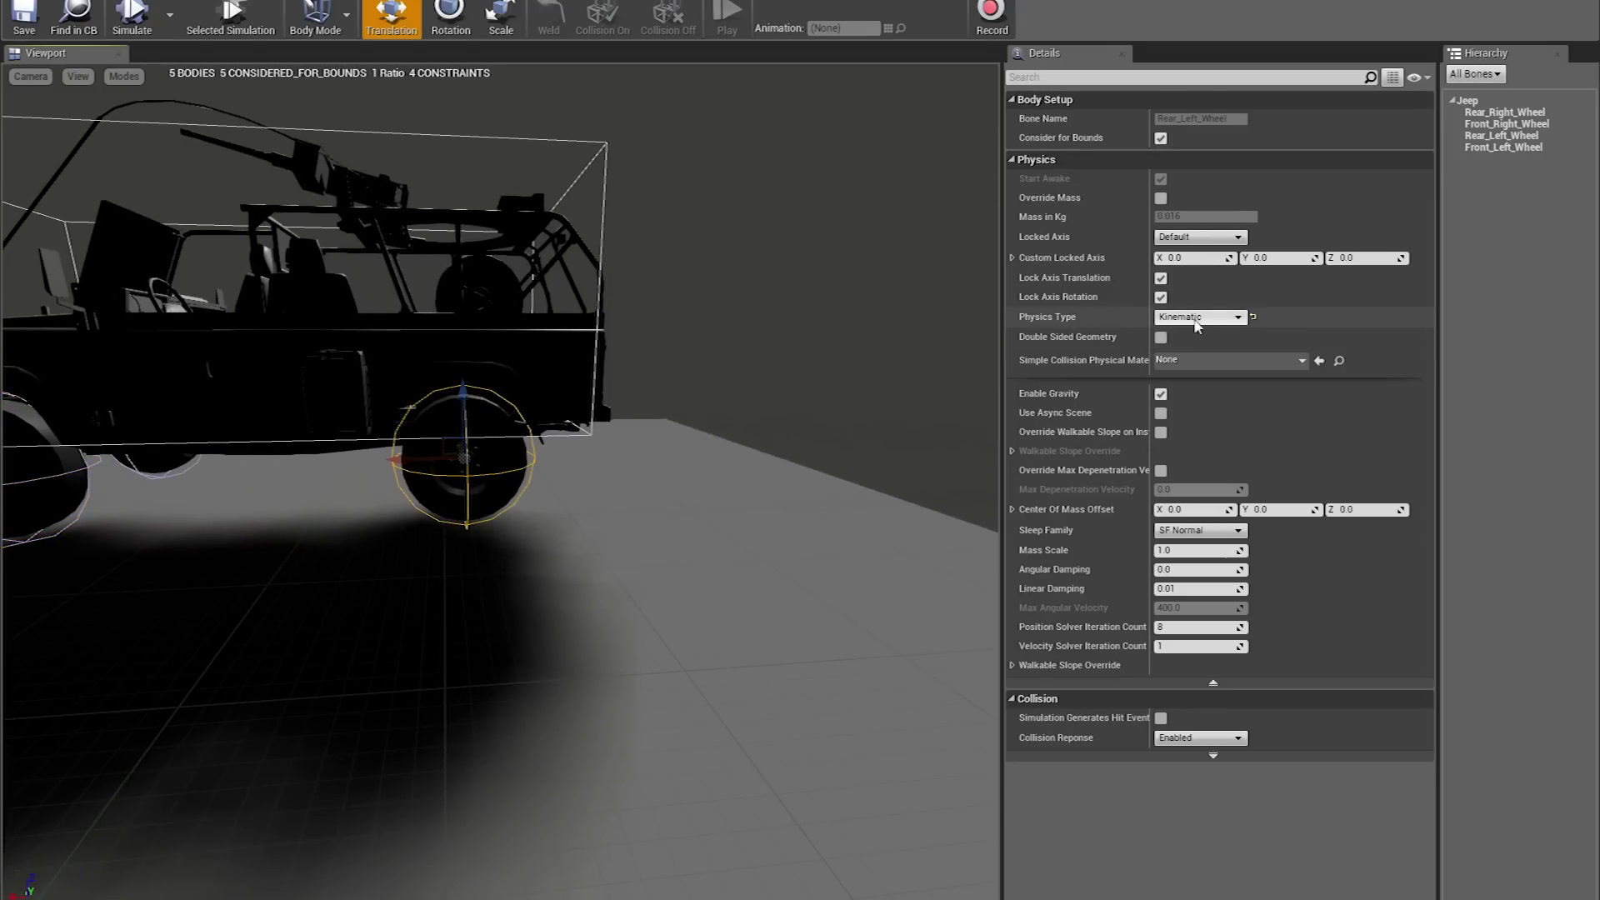
{"action": "left_click_drag", "start_coordinate": [761, 423], "coordinate": [594, 239]}
{"action": "left_click", "coordinate": [25, 14]}
Run the physics simulation to test how the jeep's bodies behave, and stop it again
{"action": "left_click", "coordinate": [132, 17]}
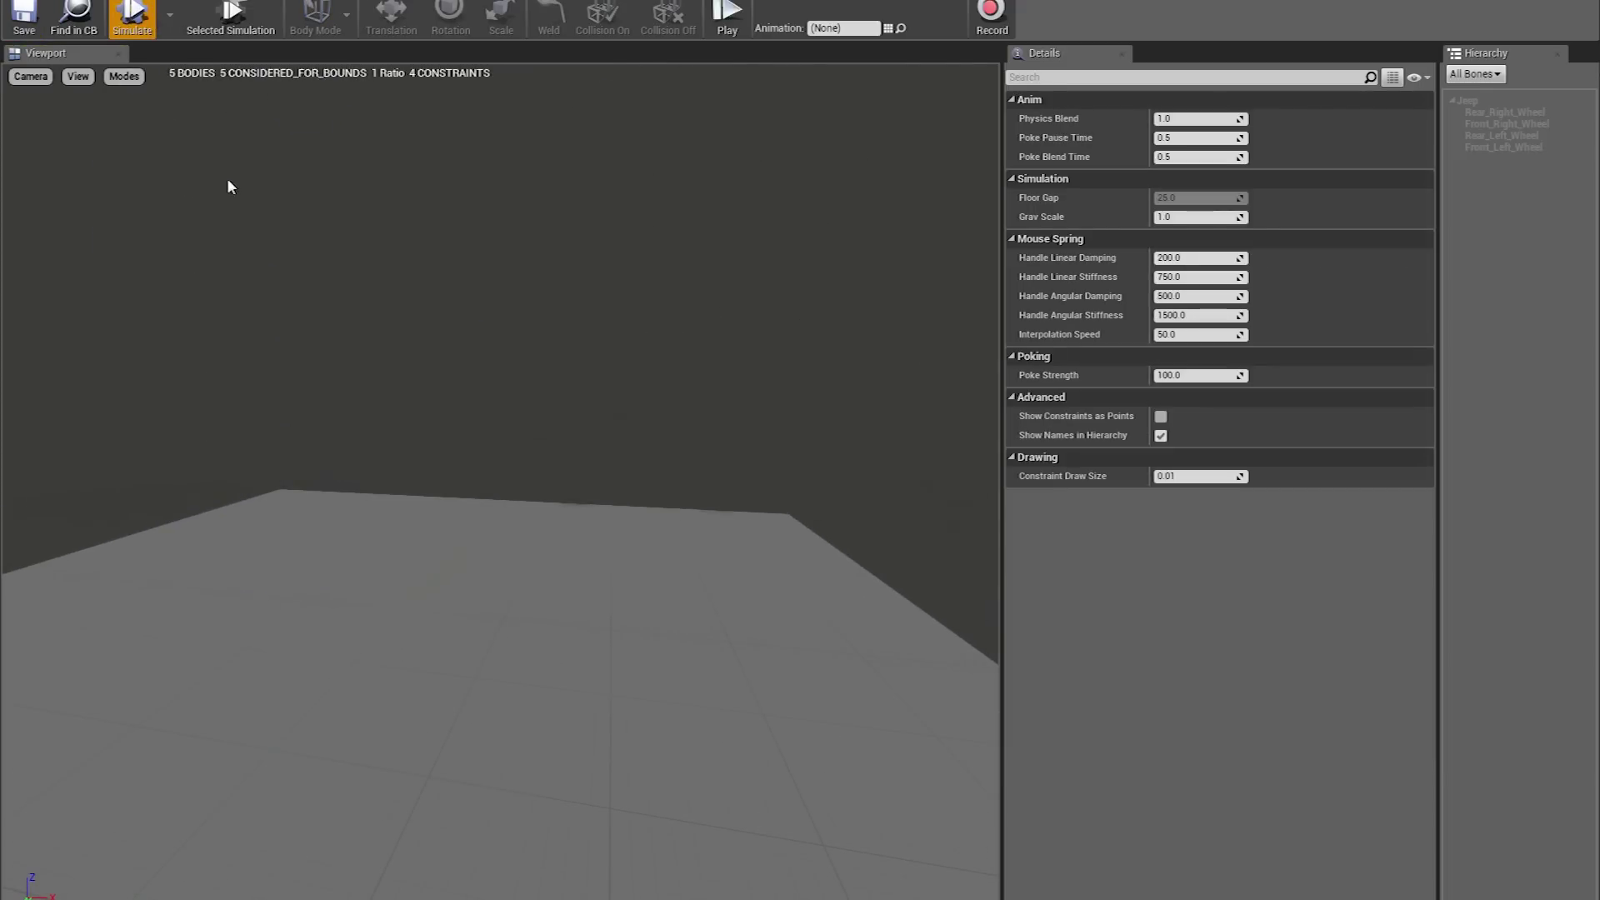
{"action": "left_click_drag", "start_coordinate": [305, 209], "coordinate": [317, 314]}
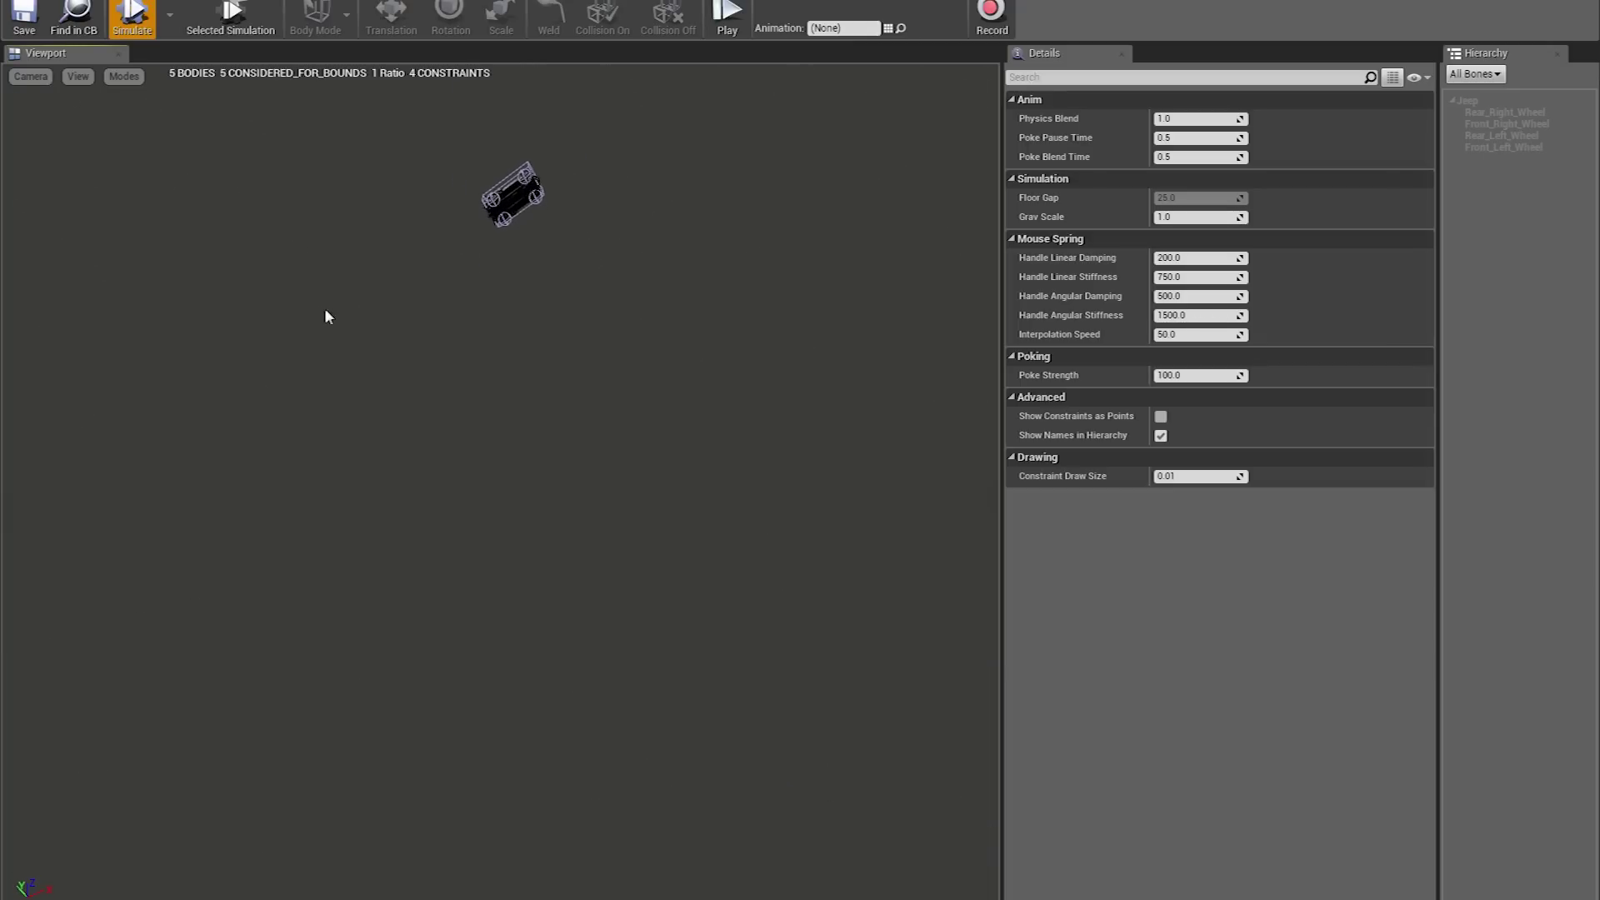
{"action": "left_click", "coordinate": [137, 25]}
Try shortening the Jeep body's collision box along the vehicle's length so it covers only the middle section
{"action": "right_click_drag", "start_coordinate": [501, 467], "coordinate": [249, 570]}
{"action": "key", "text": "s"}
{"action": "key", "text": "w"}
{"action": "mouse_move", "coordinate": [477, 261]}
{"action": "right_mouse_down"}
{"action": "mouse_move", "coordinate": [454, 283]}
{"action": "mouse_move", "coordinate": [477, 261]}
{"action": "right_mouse_up"}
{"action": "left_click", "coordinate": [552, 217]}
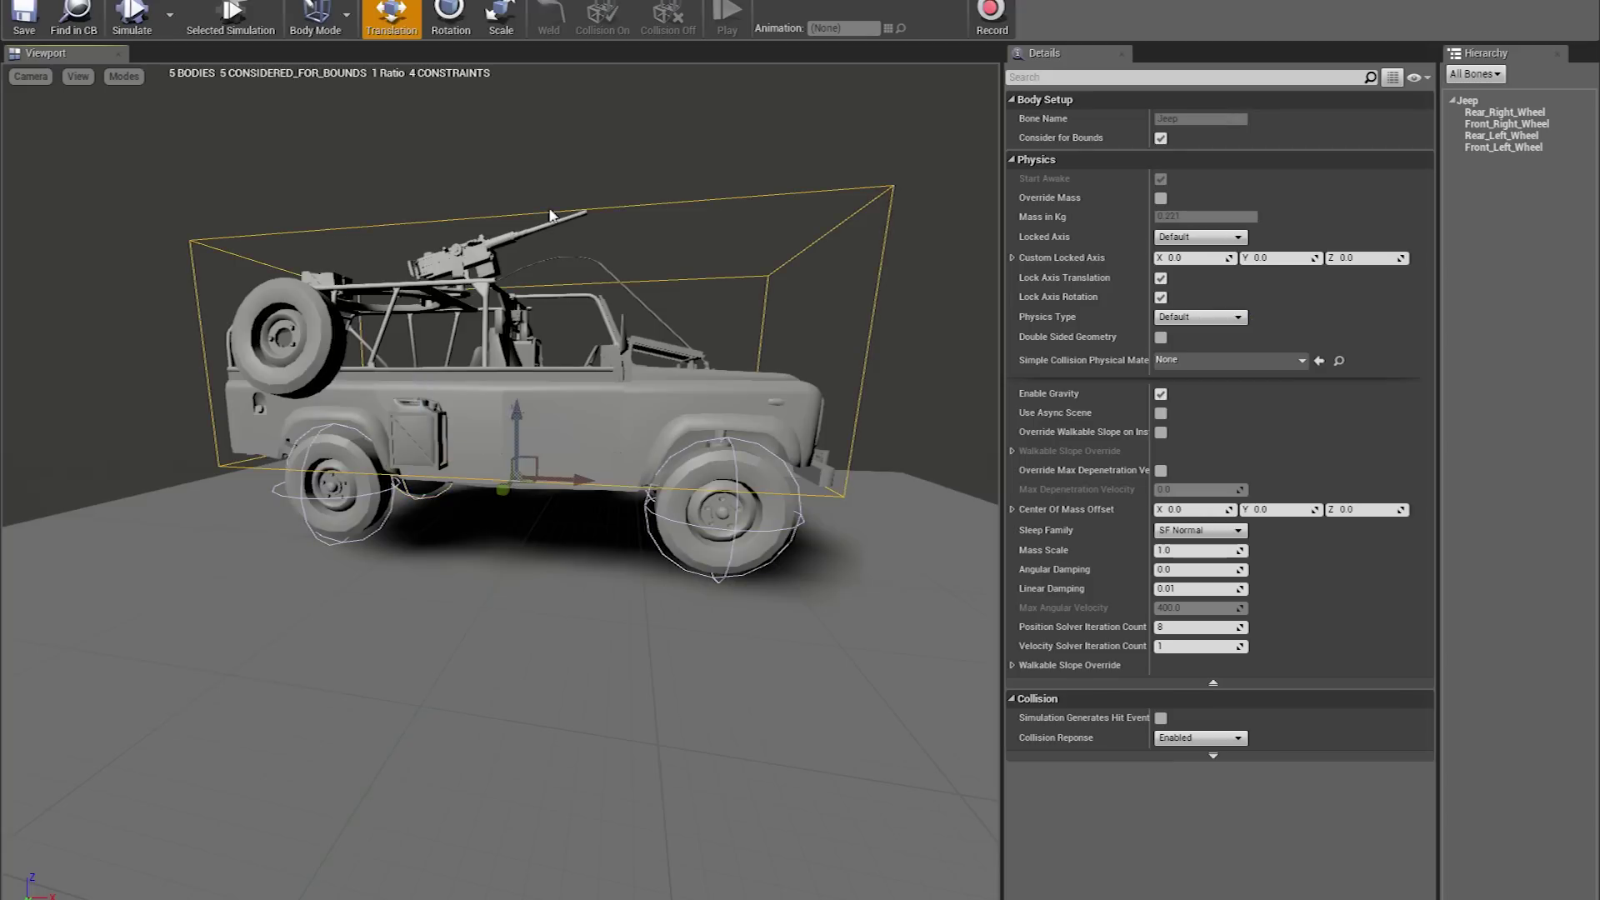
{"action": "key", "text": "e"}
{"action": "key", "text": "r"}
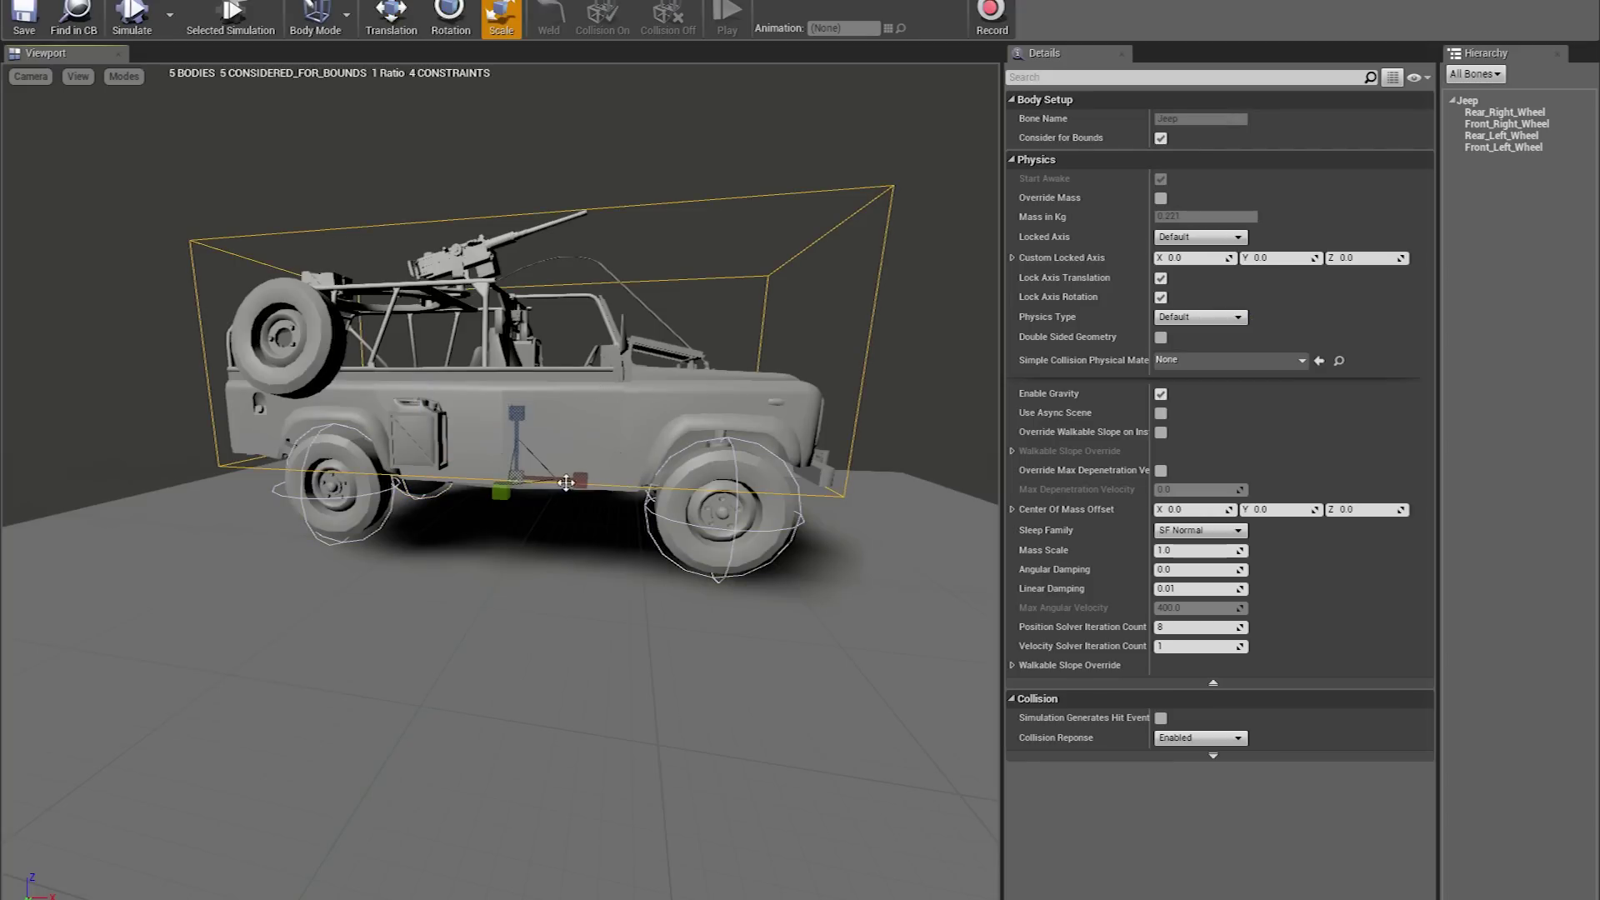
{"action": "left_click_drag", "start_coordinate": [580, 481], "coordinate": [500, 479]}
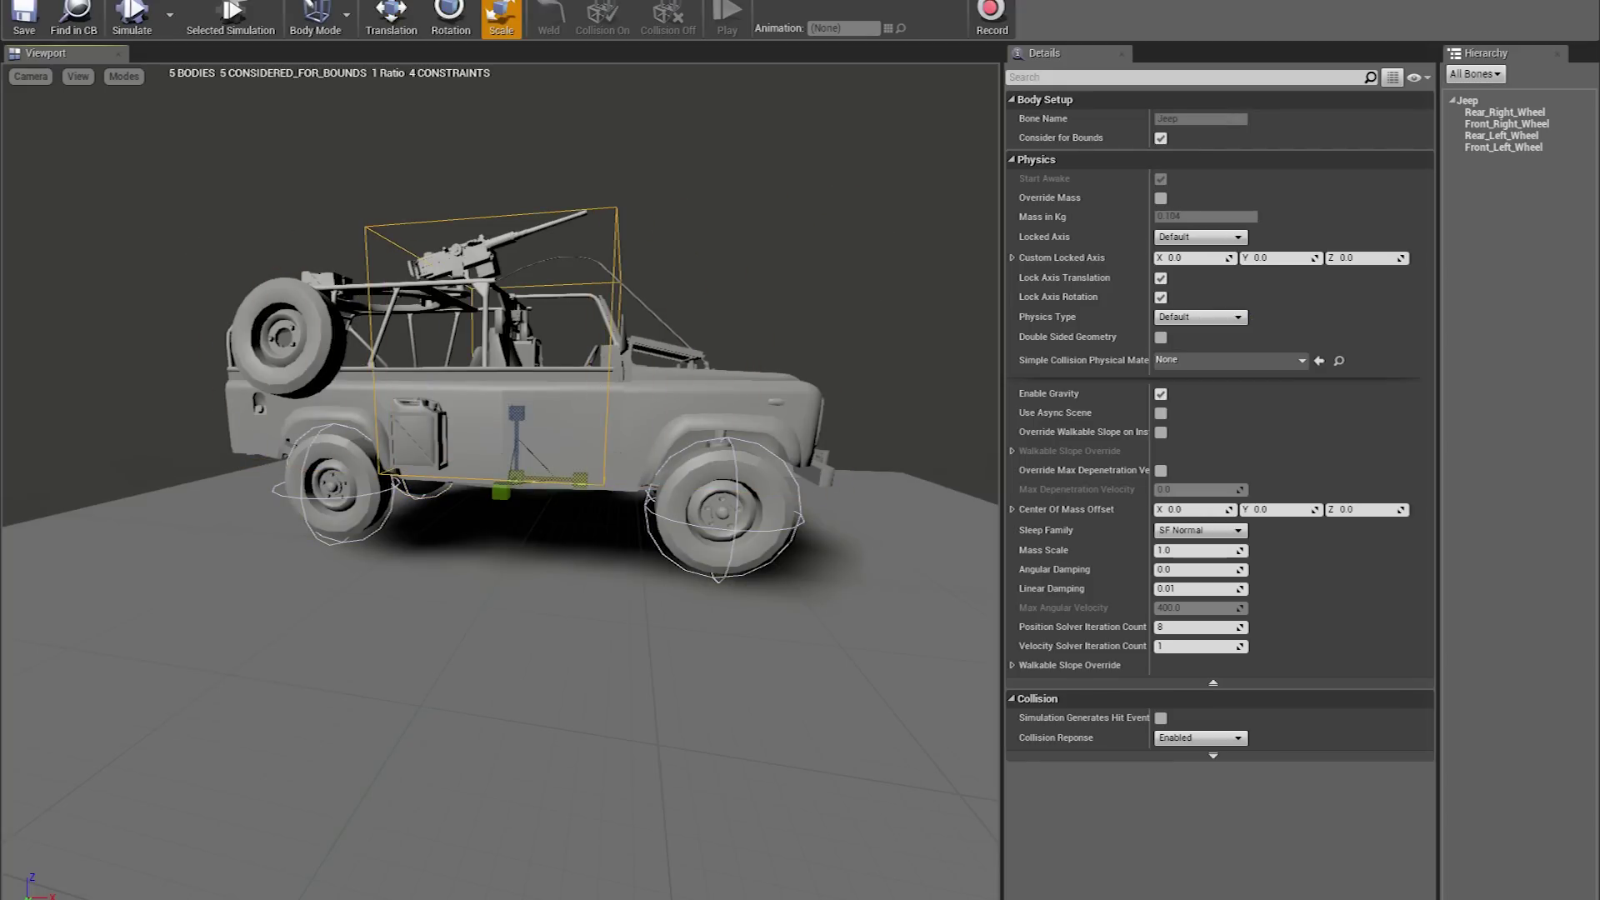
{"action": "right_click_drag", "start_coordinate": [575, 468], "coordinate": [564, 430]}
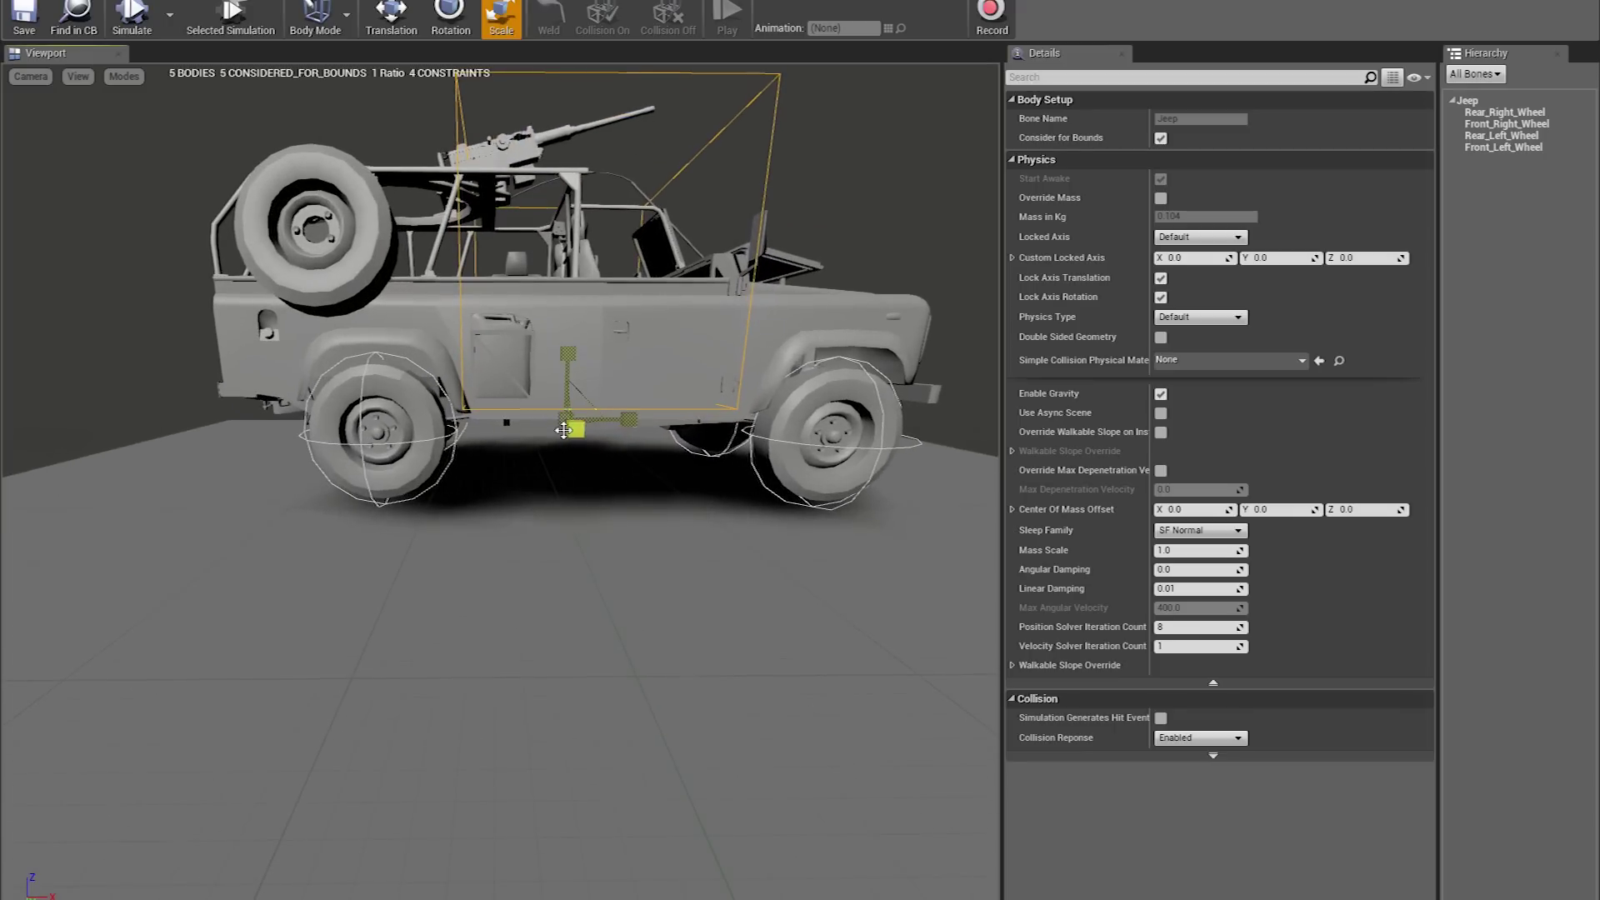
Simulate the physics asset to test the shortened collision box, and stop the simulation
{"action": "left_click", "coordinate": [137, 18]}
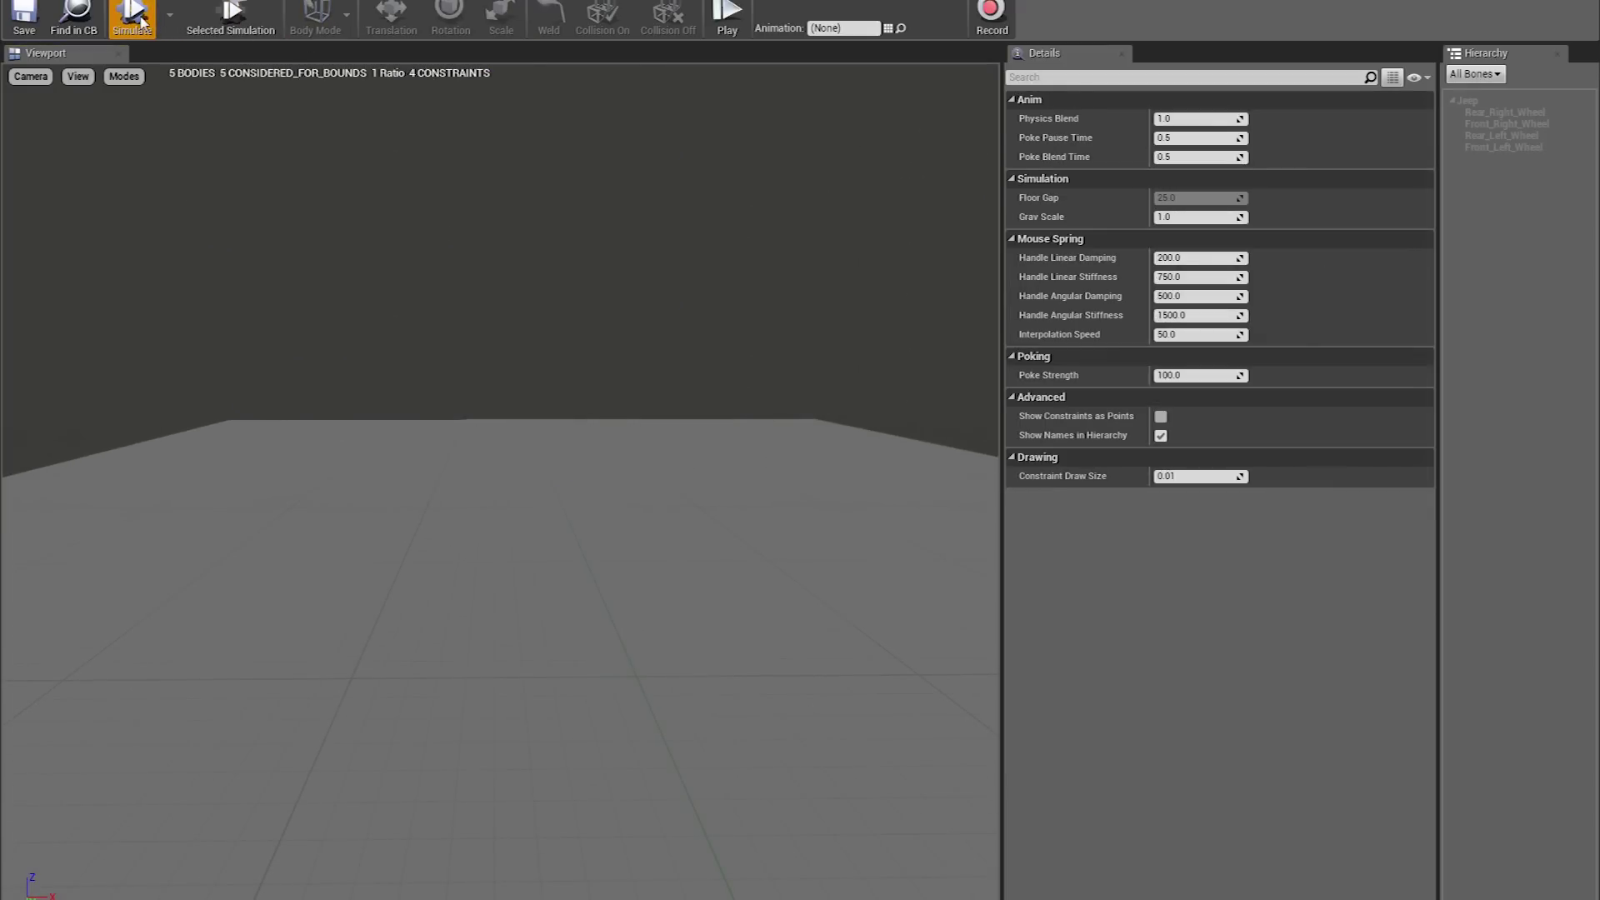
{"action": "left_click", "coordinate": [140, 17]}
{"action": "left_click", "coordinate": [242, 21]}
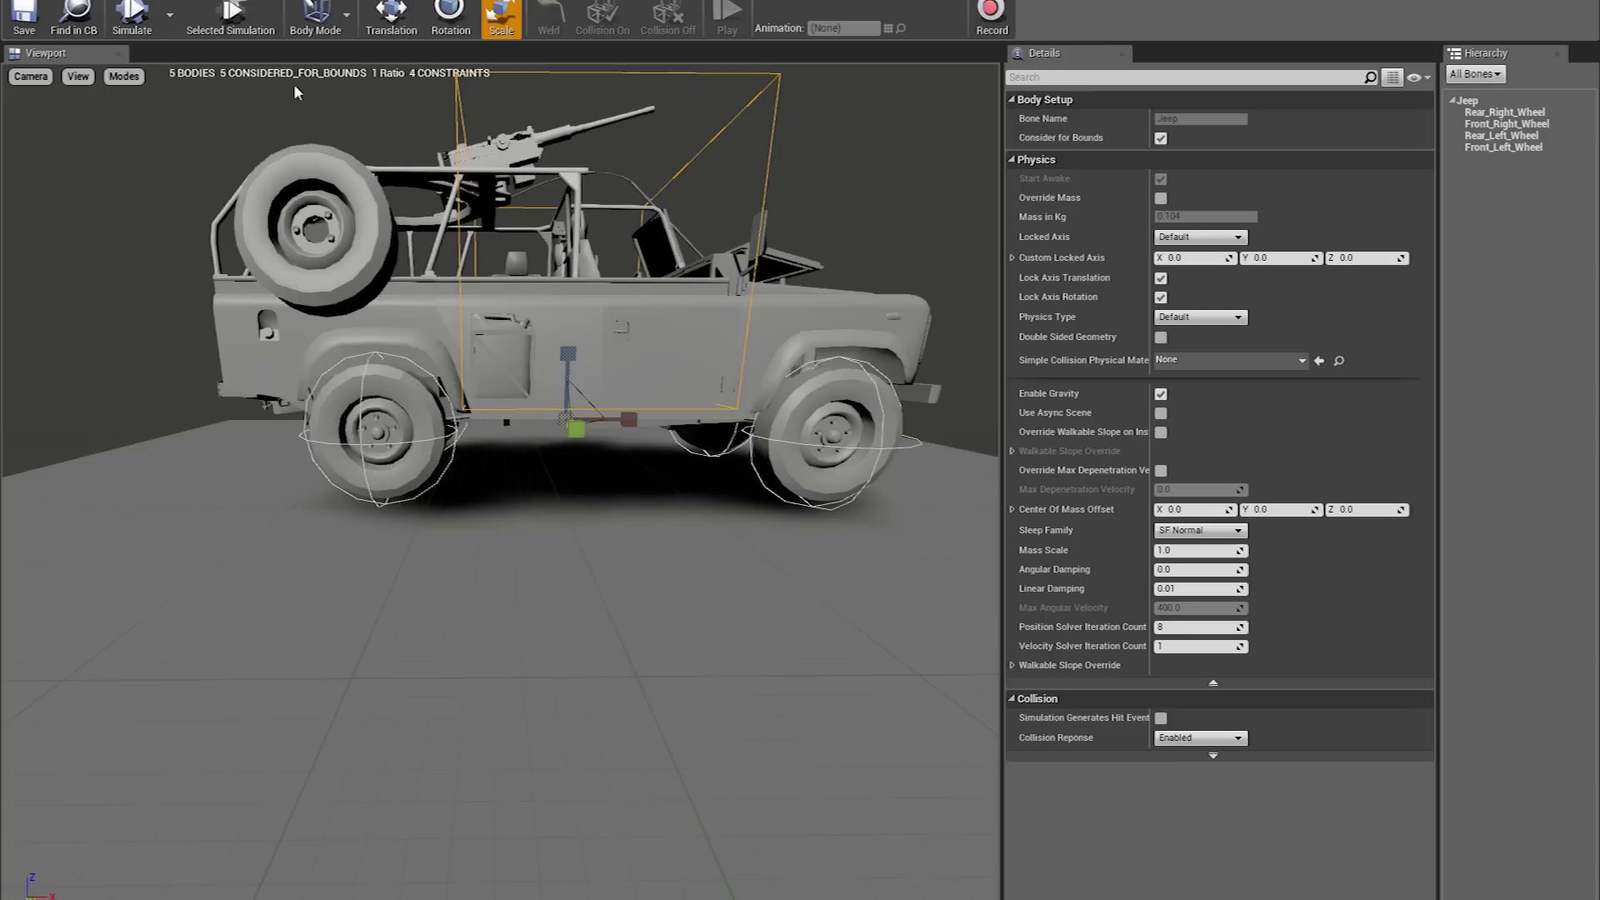
Scale the Jeep body's collision box back out to the vehicle's full length and save the physics asset
{"action": "left_click_drag", "start_coordinate": [621, 421], "coordinate": [751, 421]}
{"action": "key", "text": "s"}
{"action": "mouse_move", "coordinate": [619, 412]}
{"action": "right_mouse_down"}
{"action": "mouse_move", "coordinate": [634, 414]}
{"action": "mouse_move", "coordinate": [621, 388]}
{"action": "right_mouse_up"}
{"action": "left_click", "coordinate": [25, 16]}
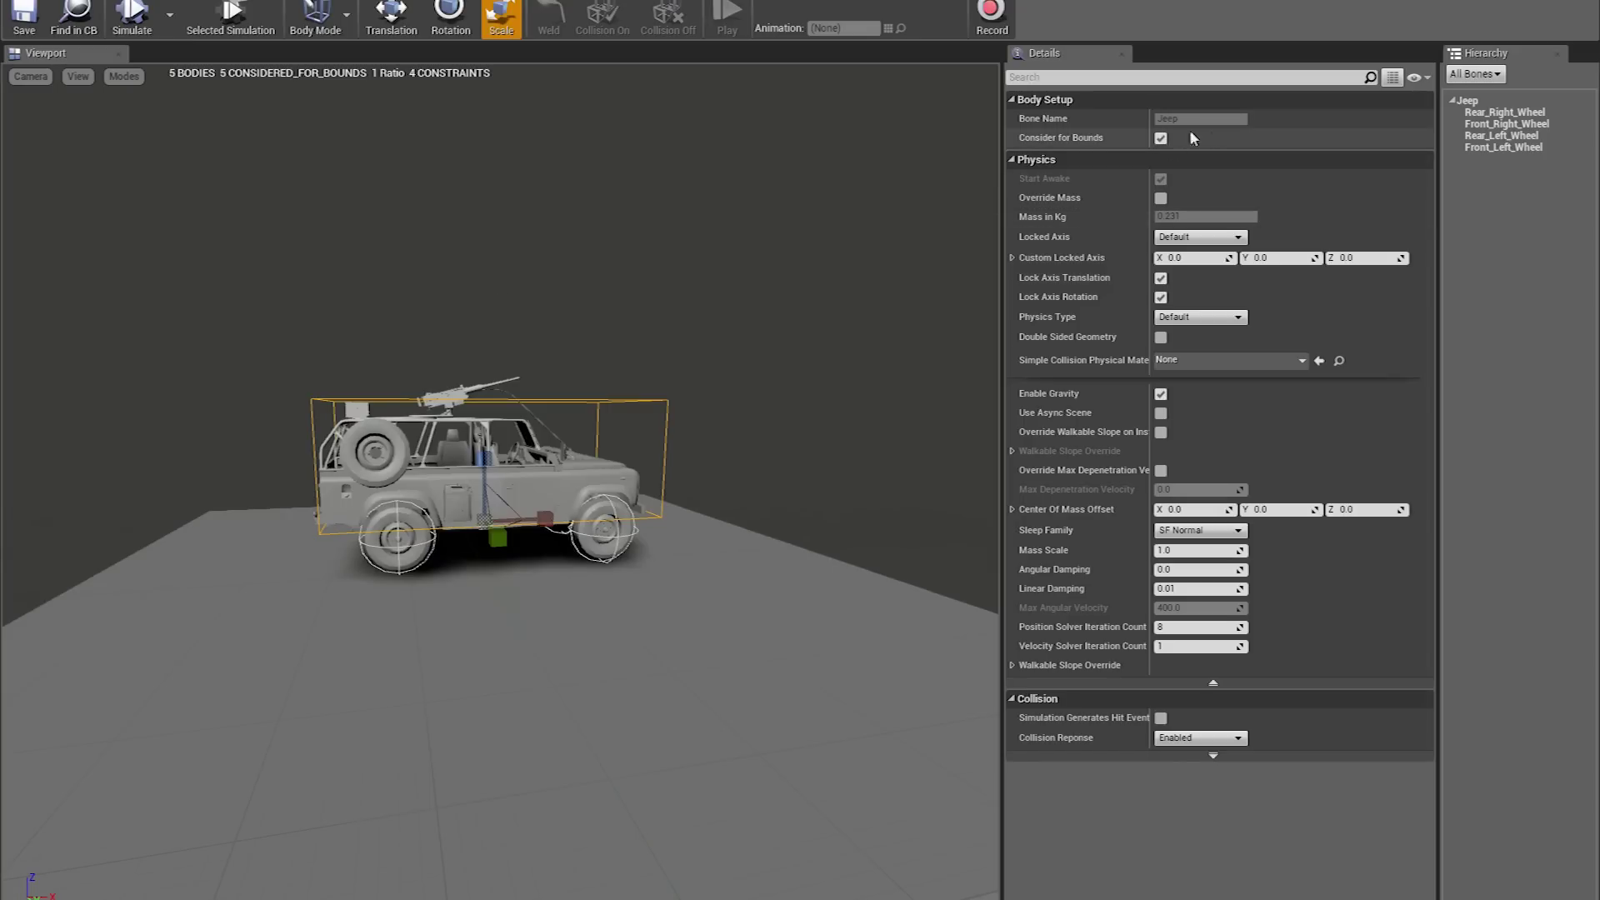
{"action": "right_click_drag", "start_coordinate": [557, 418], "coordinate": [529, 417]}
{"action": "right_click_drag", "start_coordinate": [533, 204], "coordinate": [581, 203]}
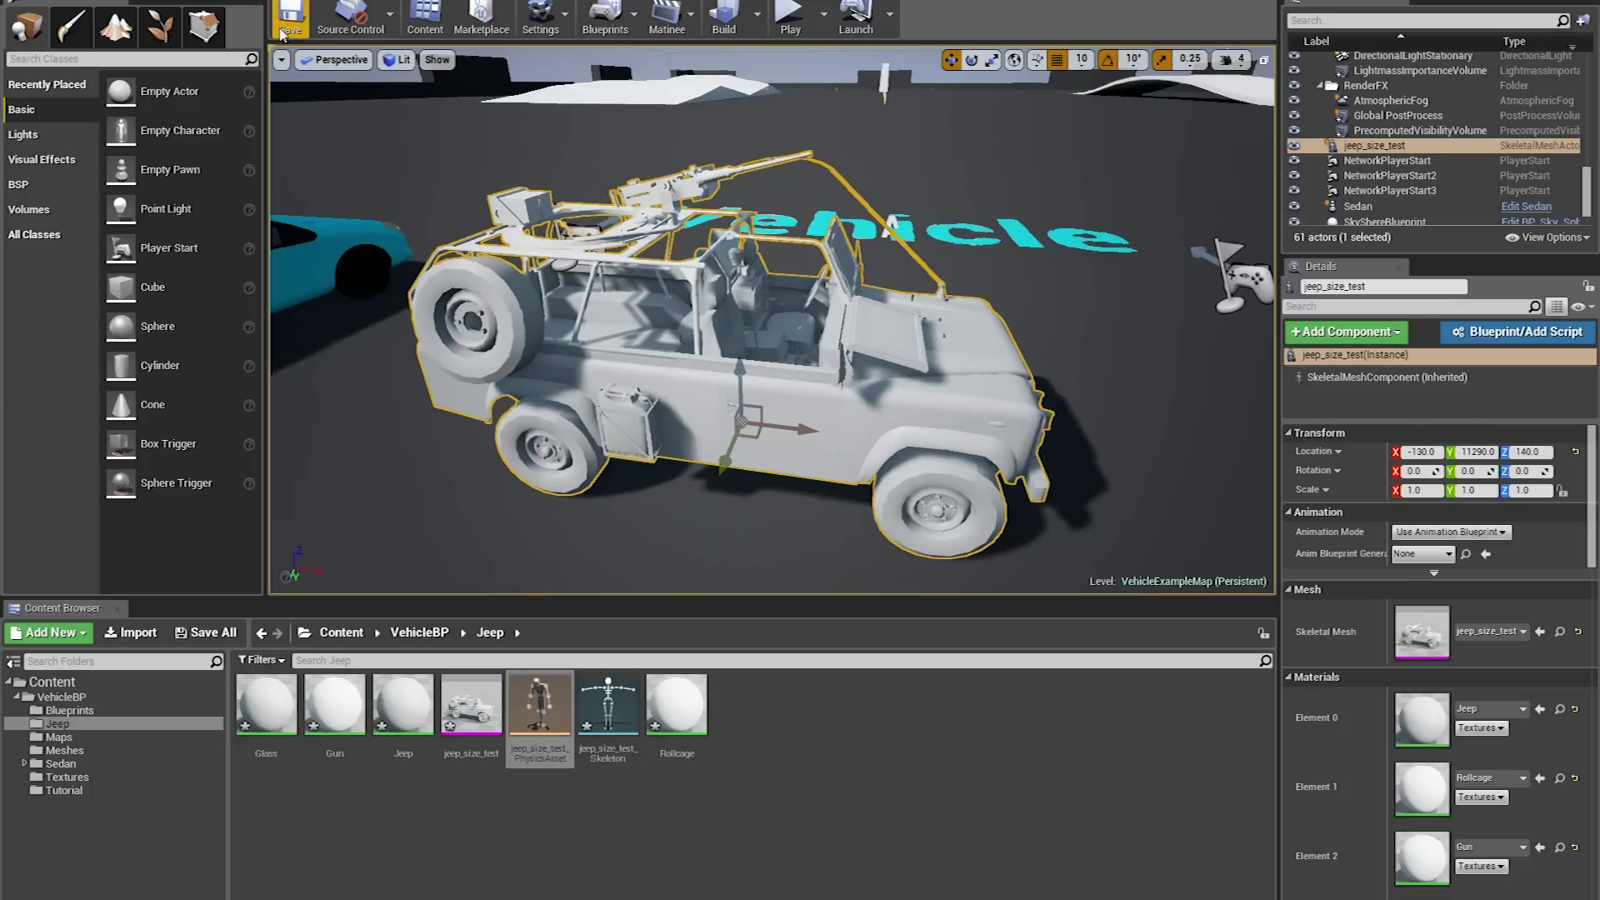
Return to the level editor, save, and delete the jeep_size_test actor from the level
{"action": "left_click", "coordinate": [290, 20]}
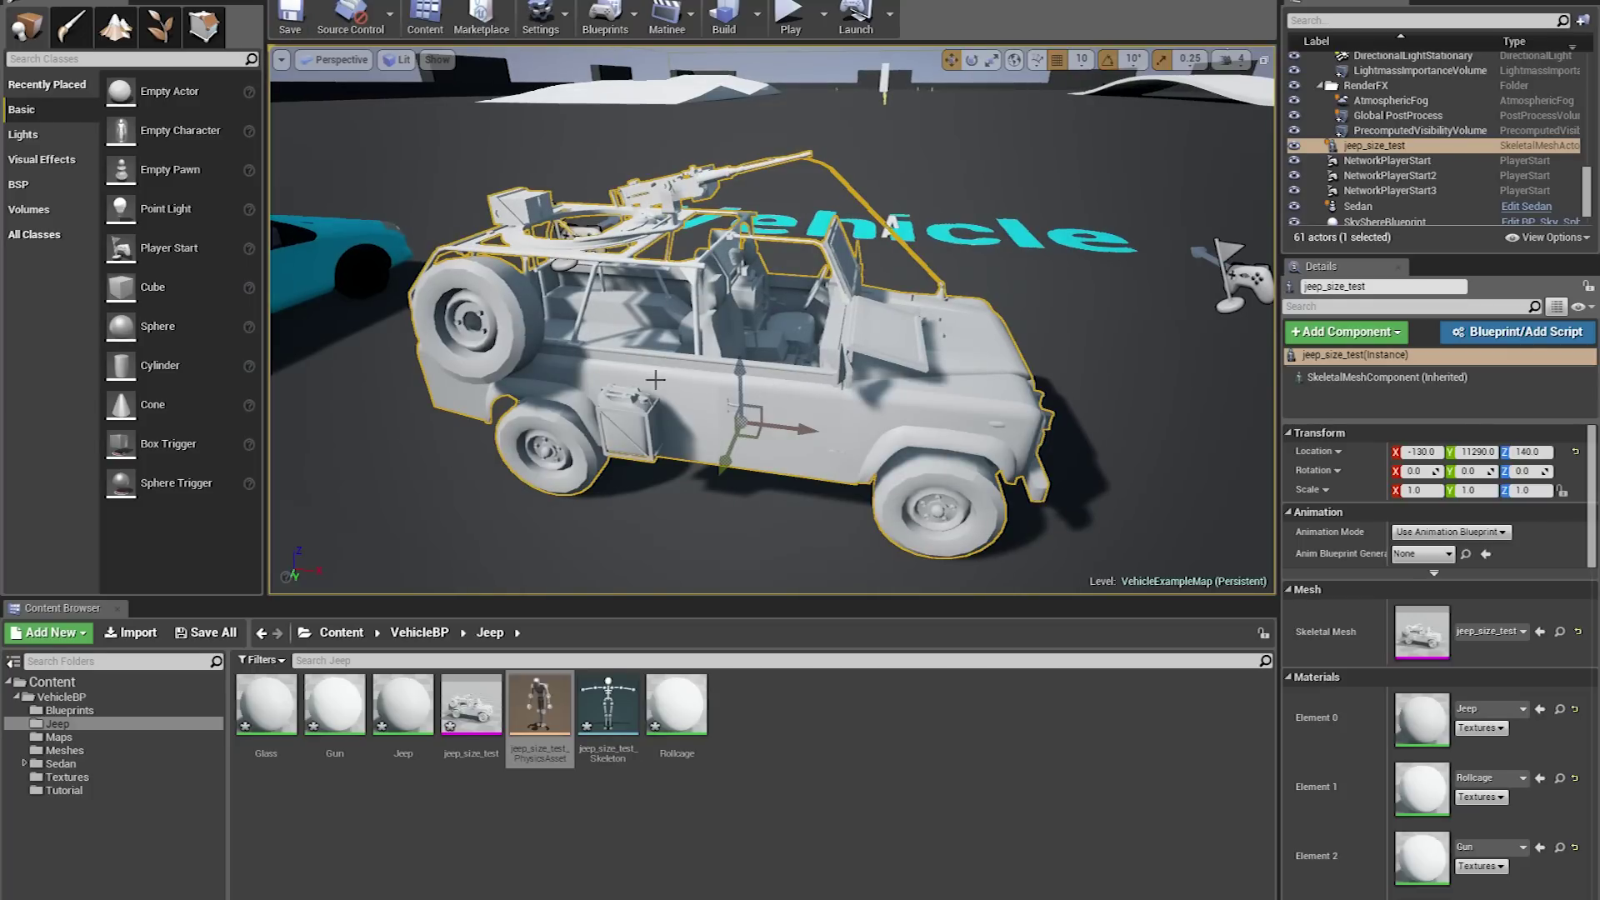
{"action": "key", "text": "Delete"}
{"action": "scroll", "coordinate": [654, 379], "scroll_direction": "up", "scroll_amount": 10}
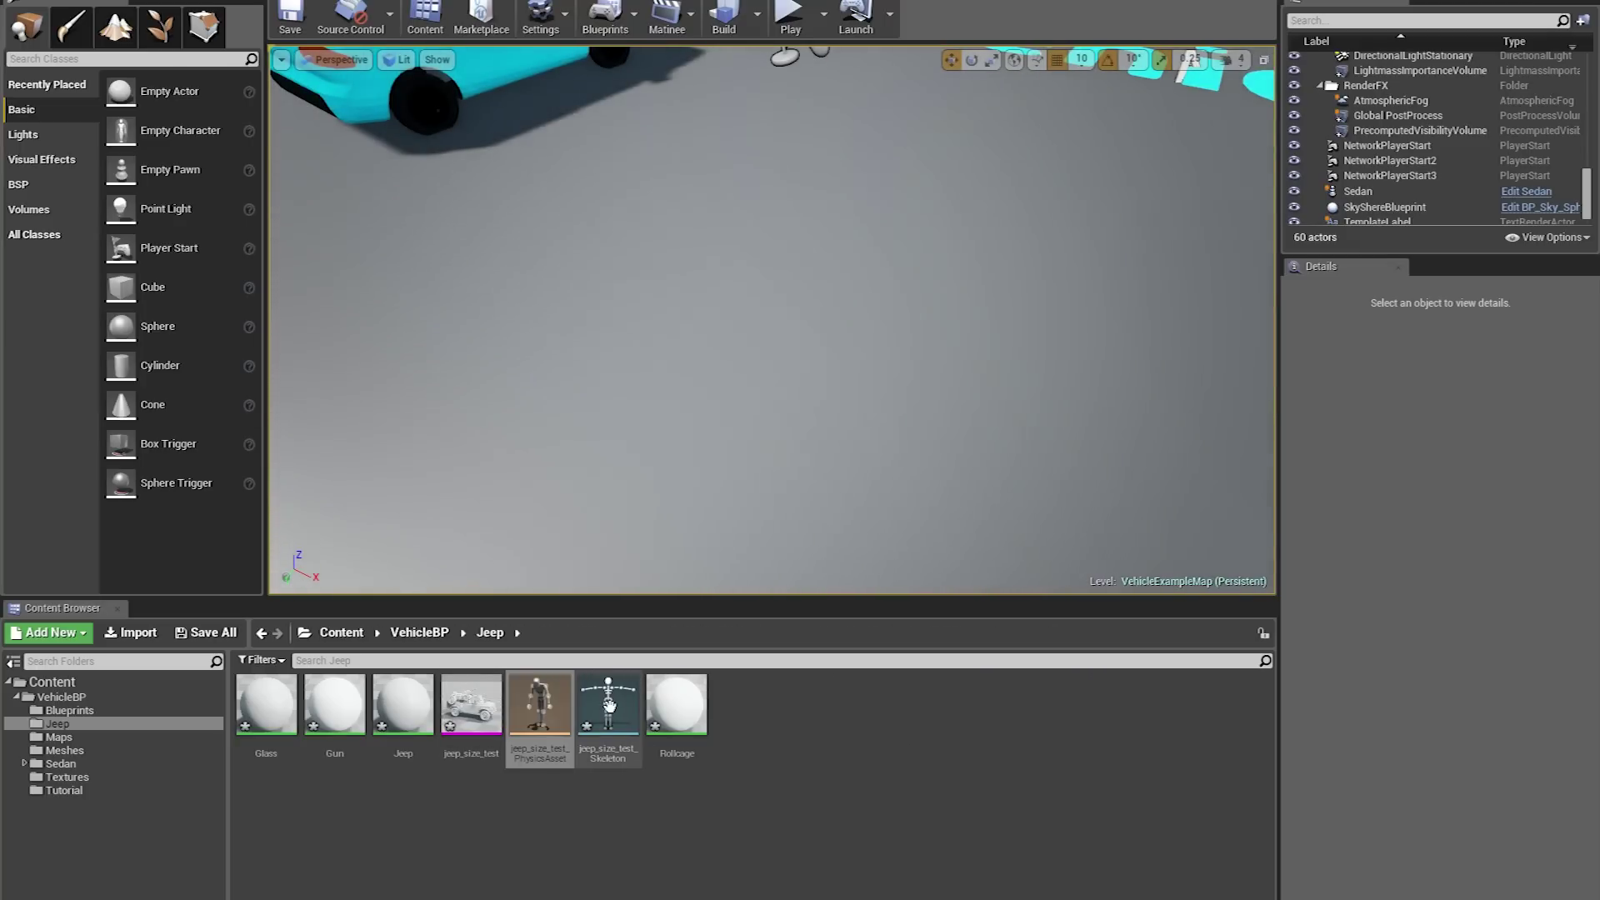
Open the jeep_size_test_Skeleton asset and look at the jeep's underside and wheels up close
{"action": "double_click", "coordinate": [609, 706]}
{"action": "right_click_drag", "start_coordinate": [739, 432], "coordinate": [658, 500]}
{"action": "left_click", "coordinate": [740, 432]}
{"action": "right_click_drag", "start_coordinate": [828, 410], "coordinate": [642, 413]}
{"action": "left_click", "coordinate": [779, 308]}
Examine the four wheel bones and the Jeep root bone one by one in the skeleton's hierarchy
{"action": "left_click", "coordinate": [66, 158]}
{"action": "left_click", "coordinate": [67, 145]}
{"action": "left_click", "coordinate": [66, 158]}
{"action": "left_click", "coordinate": [97, 172]}
{"action": "left_click", "coordinate": [96, 184]}
{"action": "left_click", "coordinate": [79, 147]}
{"action": "left_click", "coordinate": [80, 158]}
{"action": "left_click", "coordinate": [90, 173]}
{"action": "left_click", "coordinate": [26, 133]}
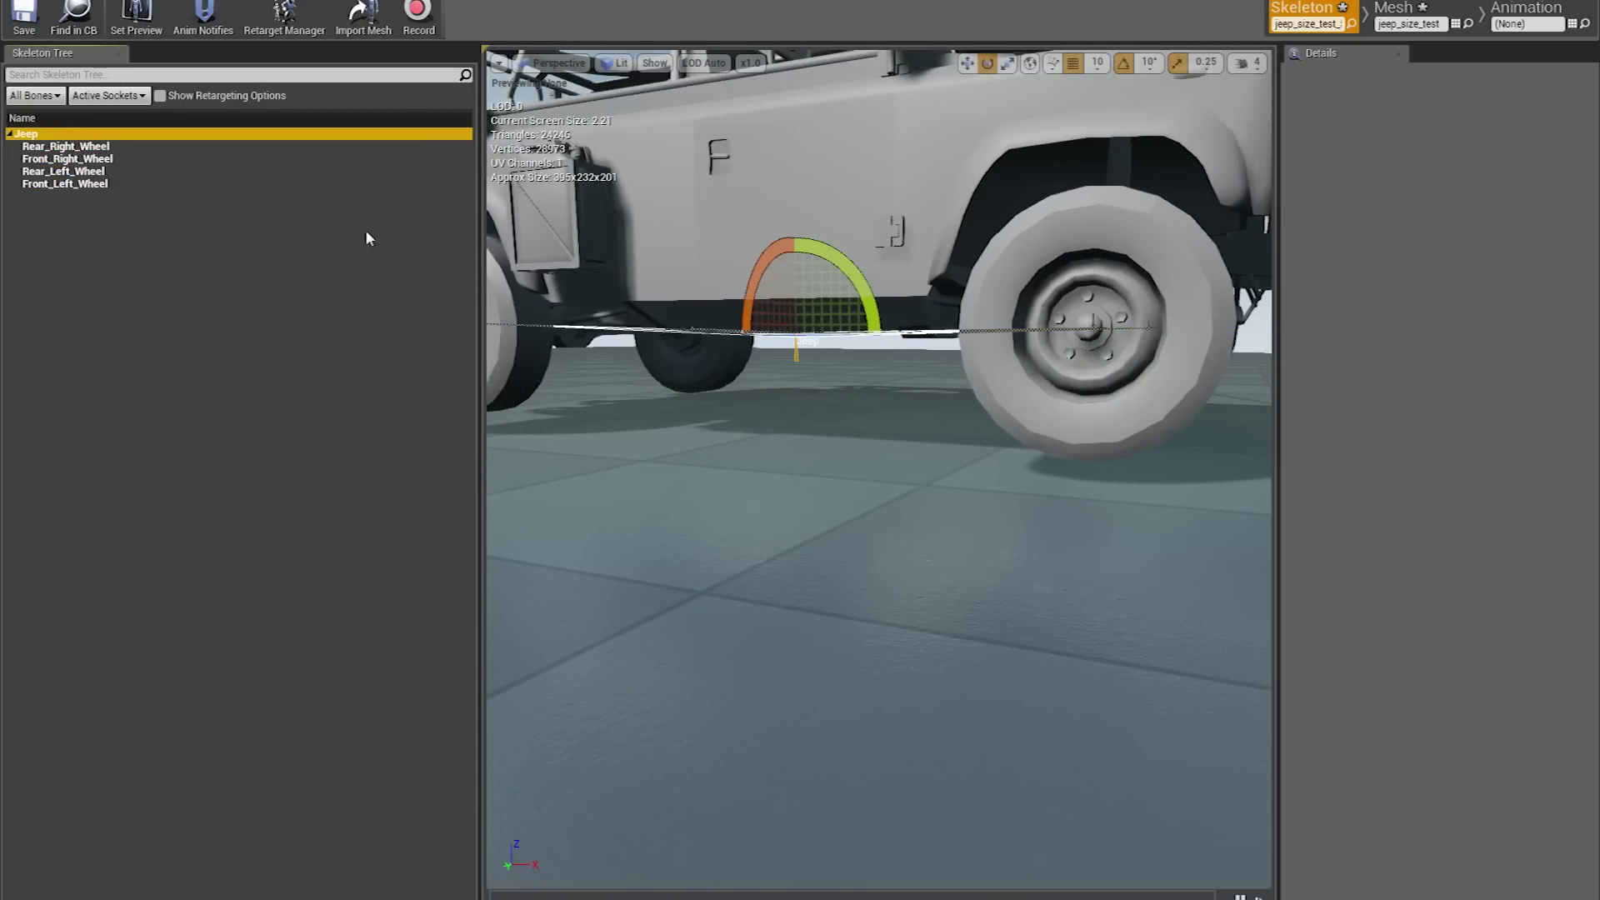
{"action": "key", "text": "f"}
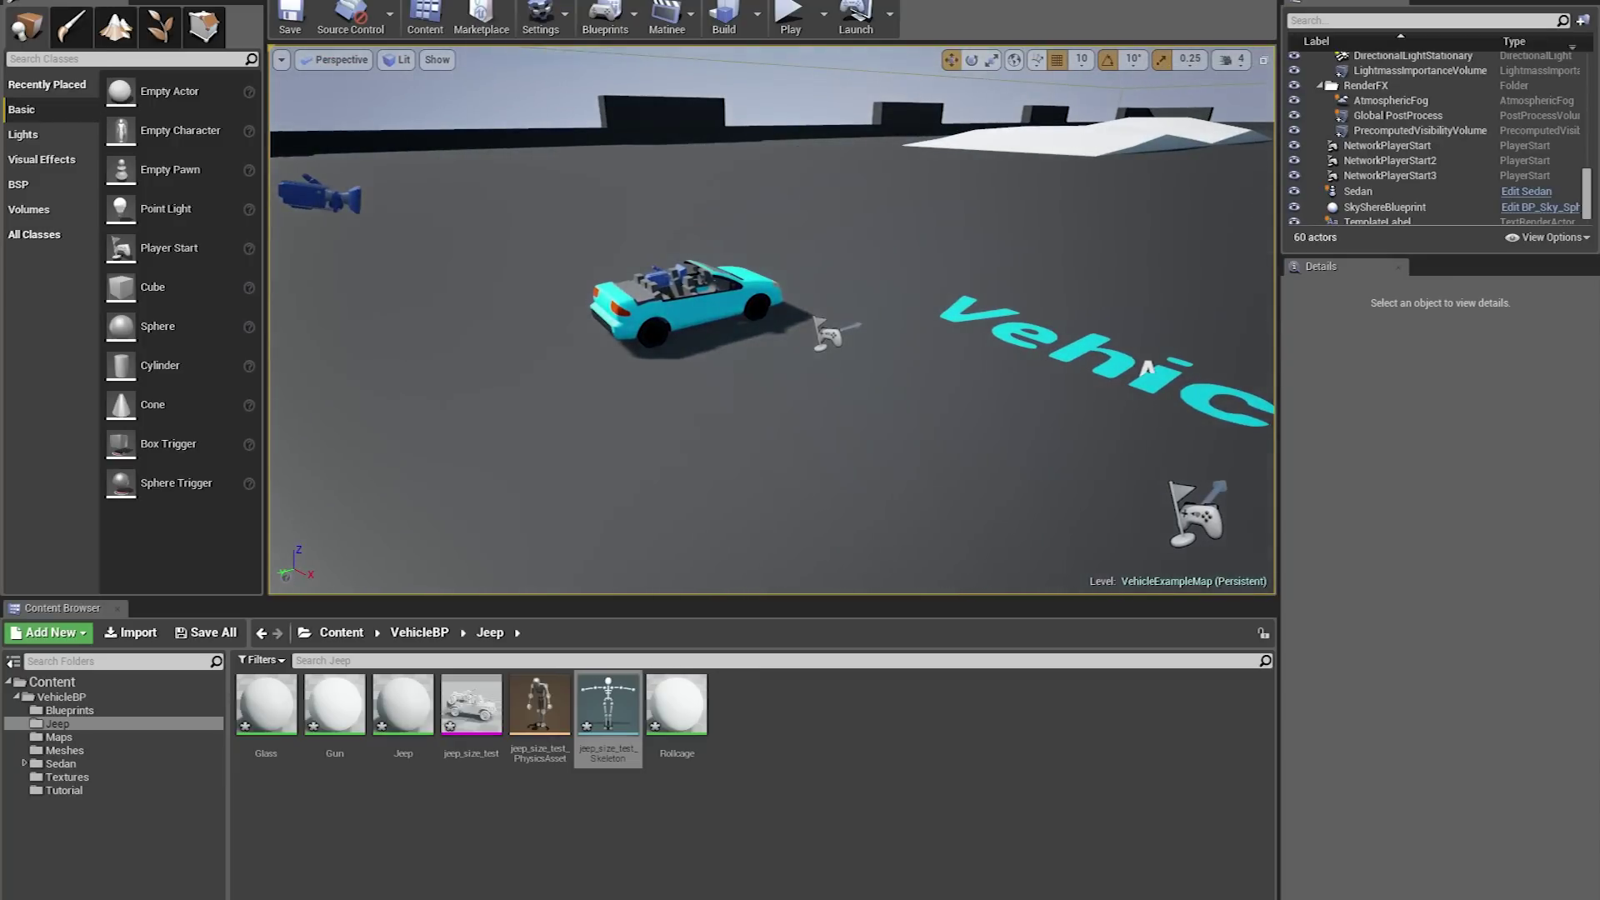
Return to the level and select the Sedan vehicle
{"action": "left_click", "coordinate": [665, 297]}
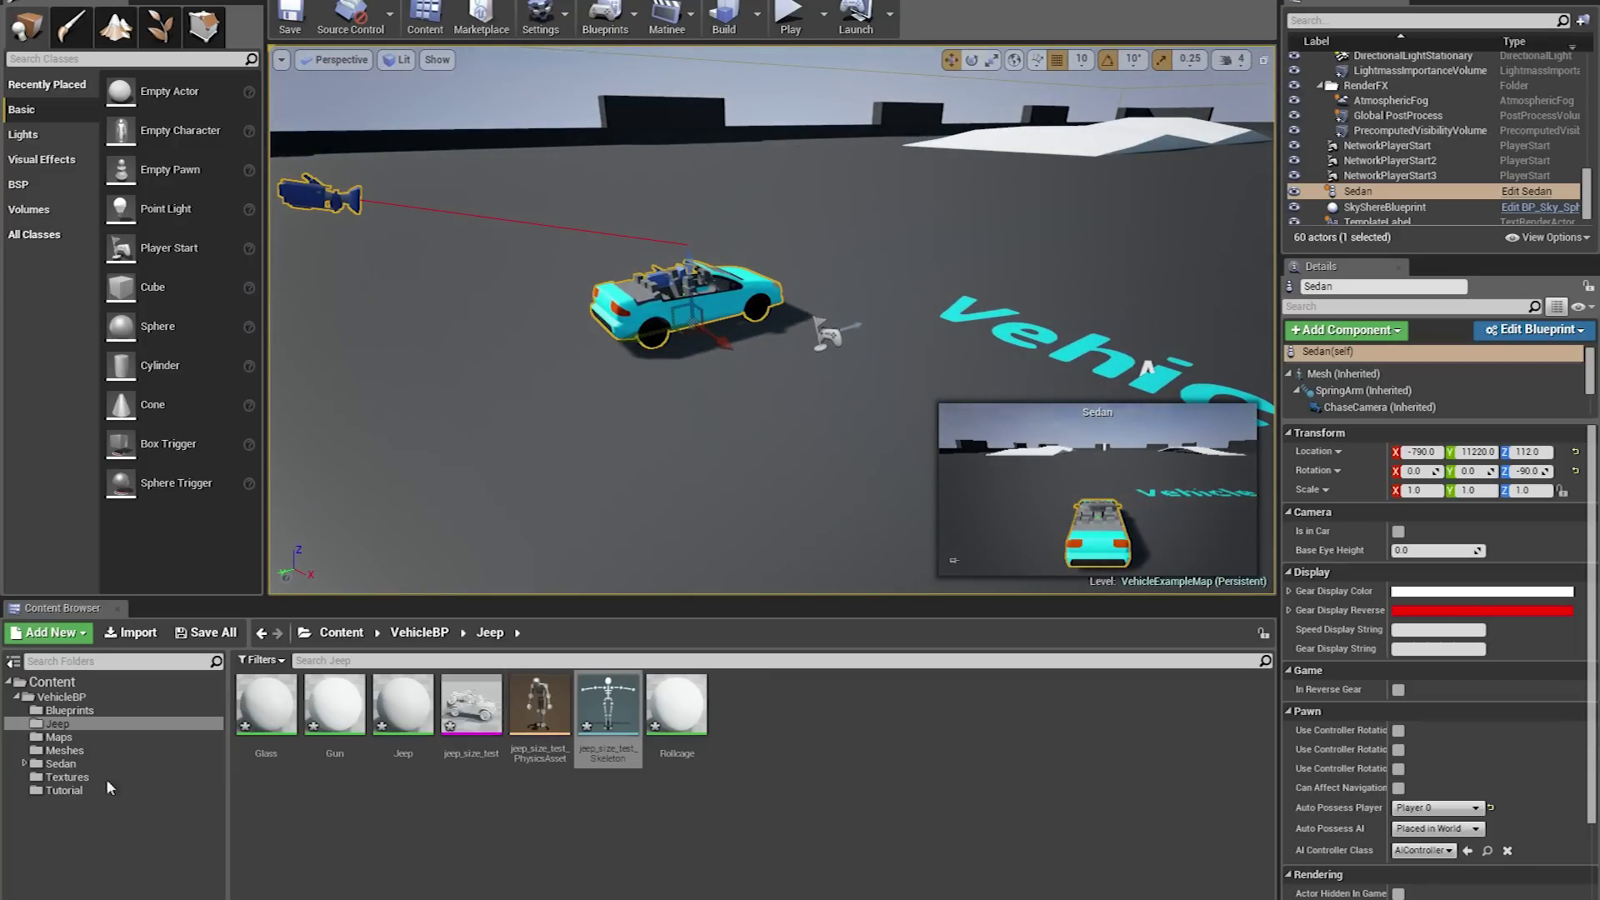
Duplicate Sedan_AnimBP from the Sedan folder as Jeep_AnimBP and move the copy to the Jeep folder
{"action": "left_click", "coordinate": [56, 765]}
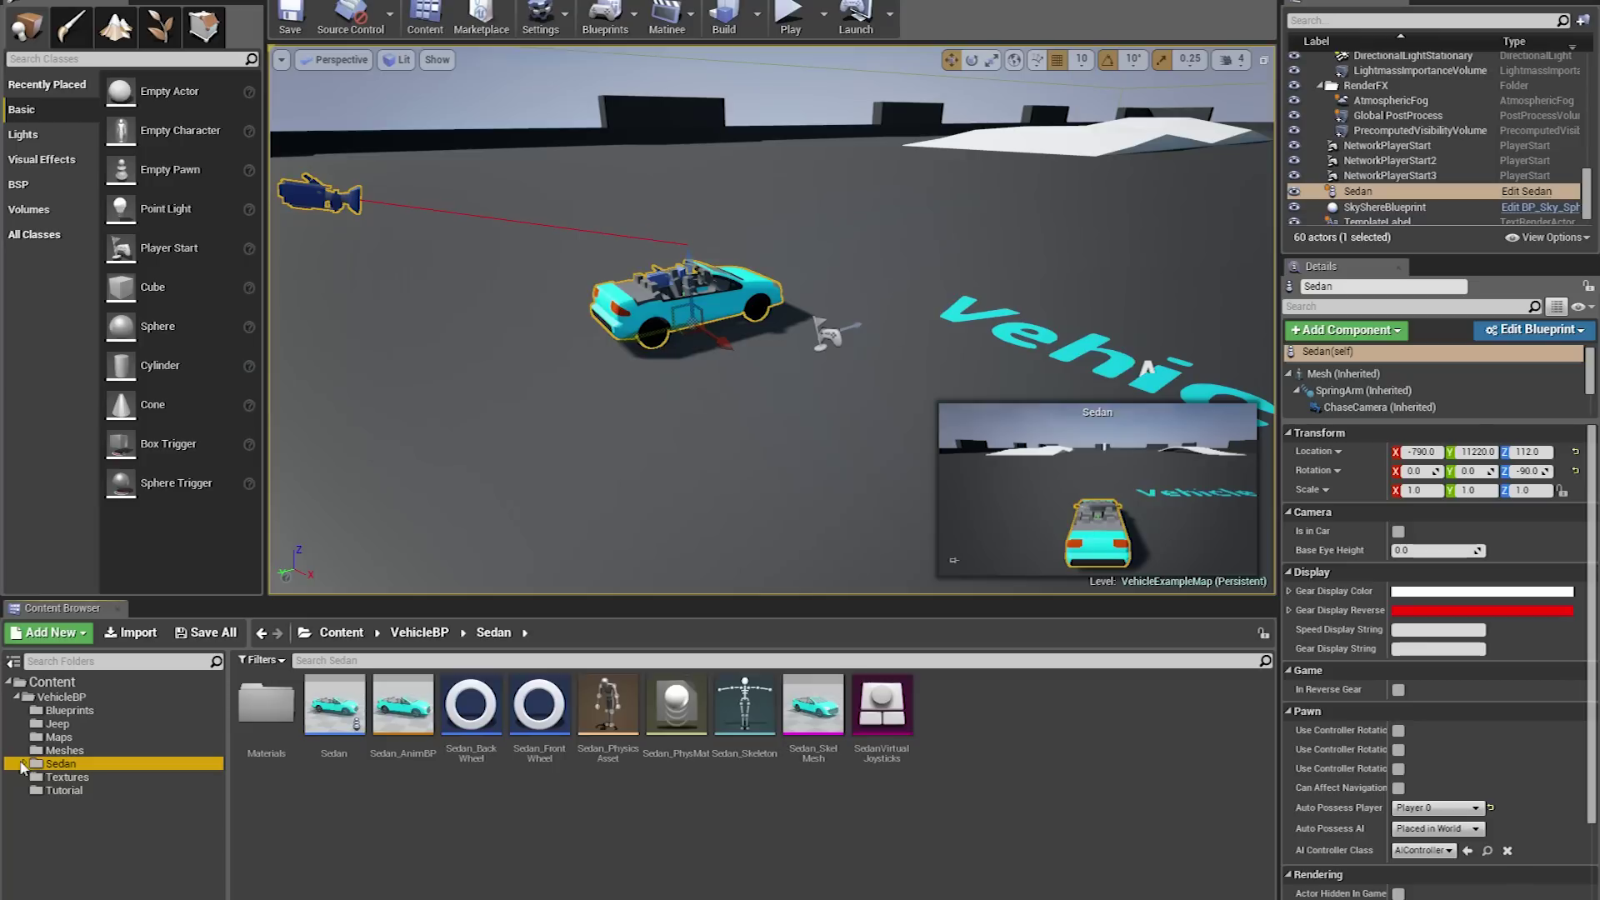
{"action": "left_click", "coordinate": [30, 763]}
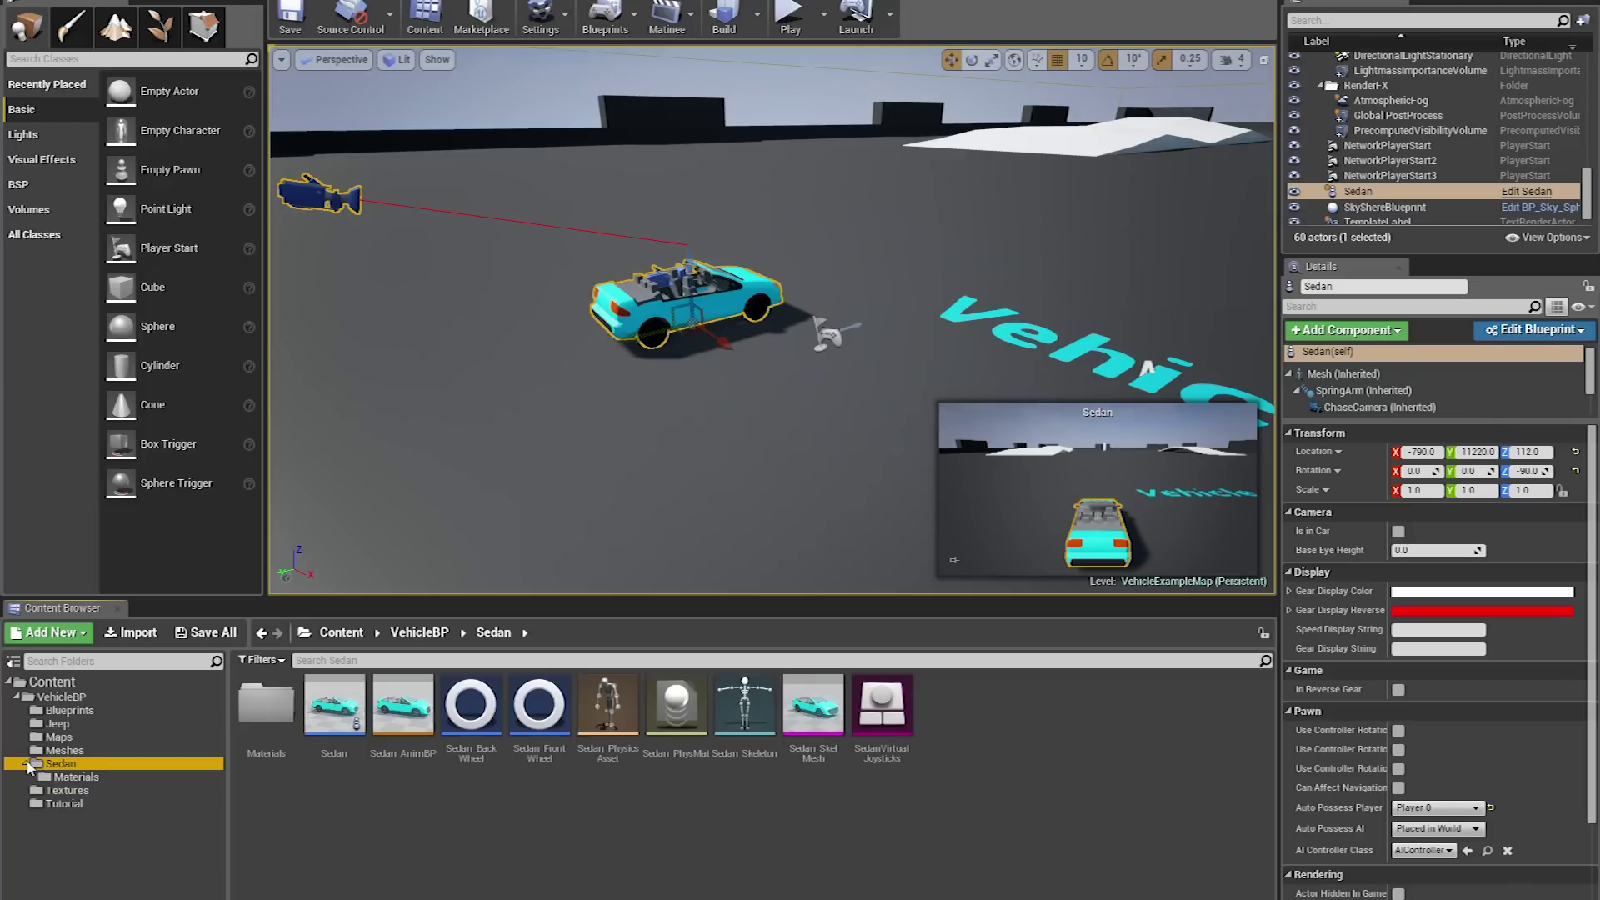
{"action": "left_click", "coordinate": [409, 715]}
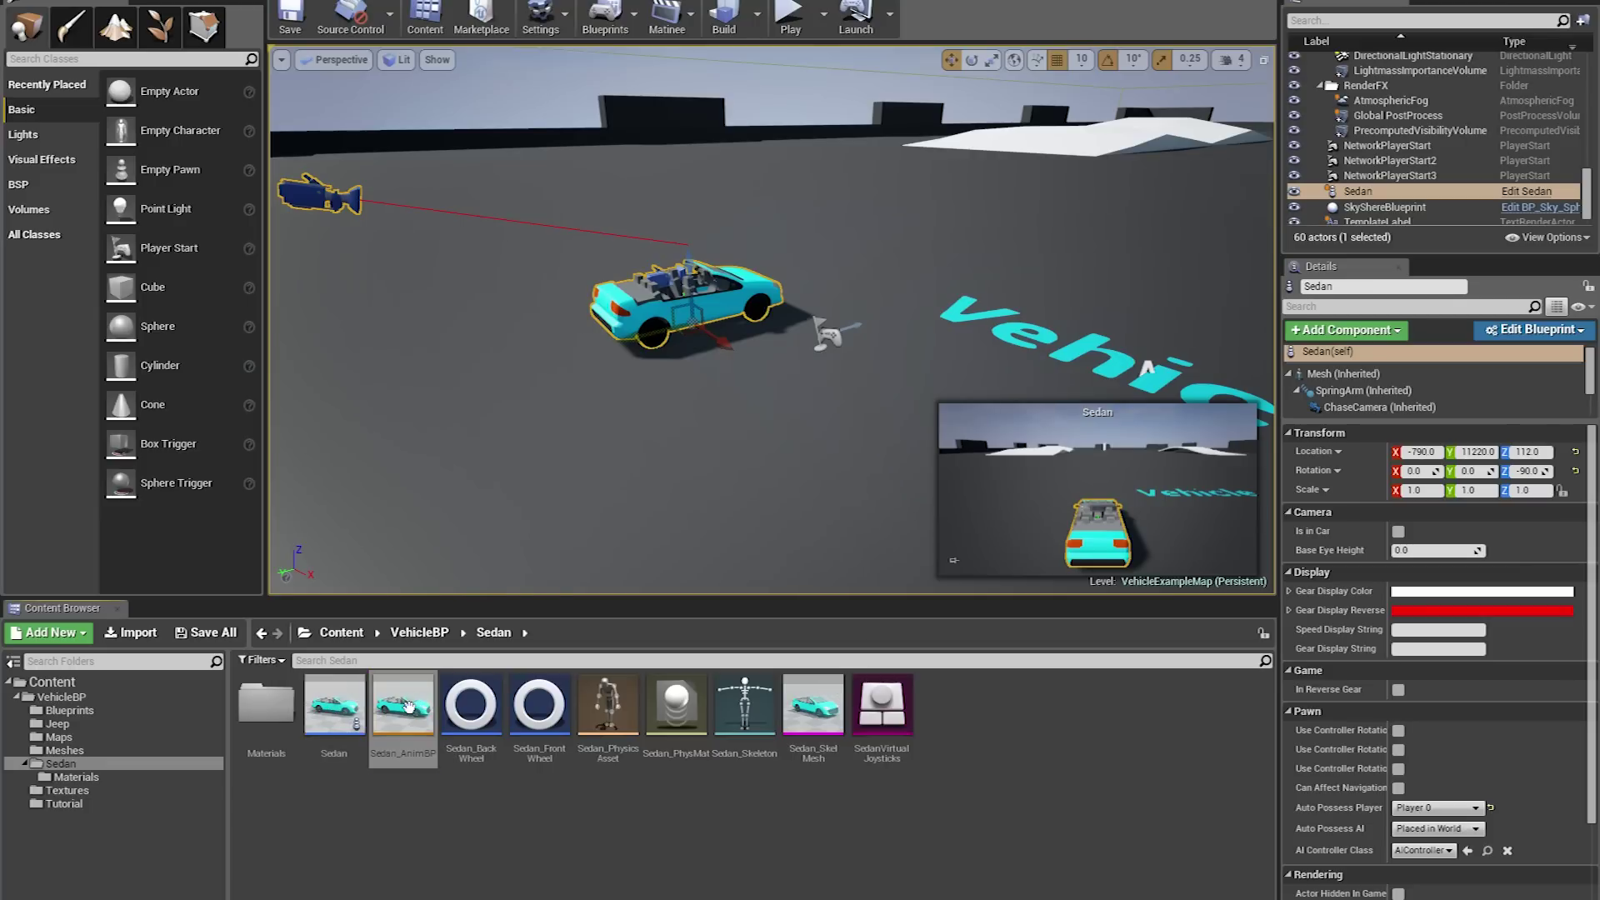
{"action": "right_click", "coordinate": [412, 709]}
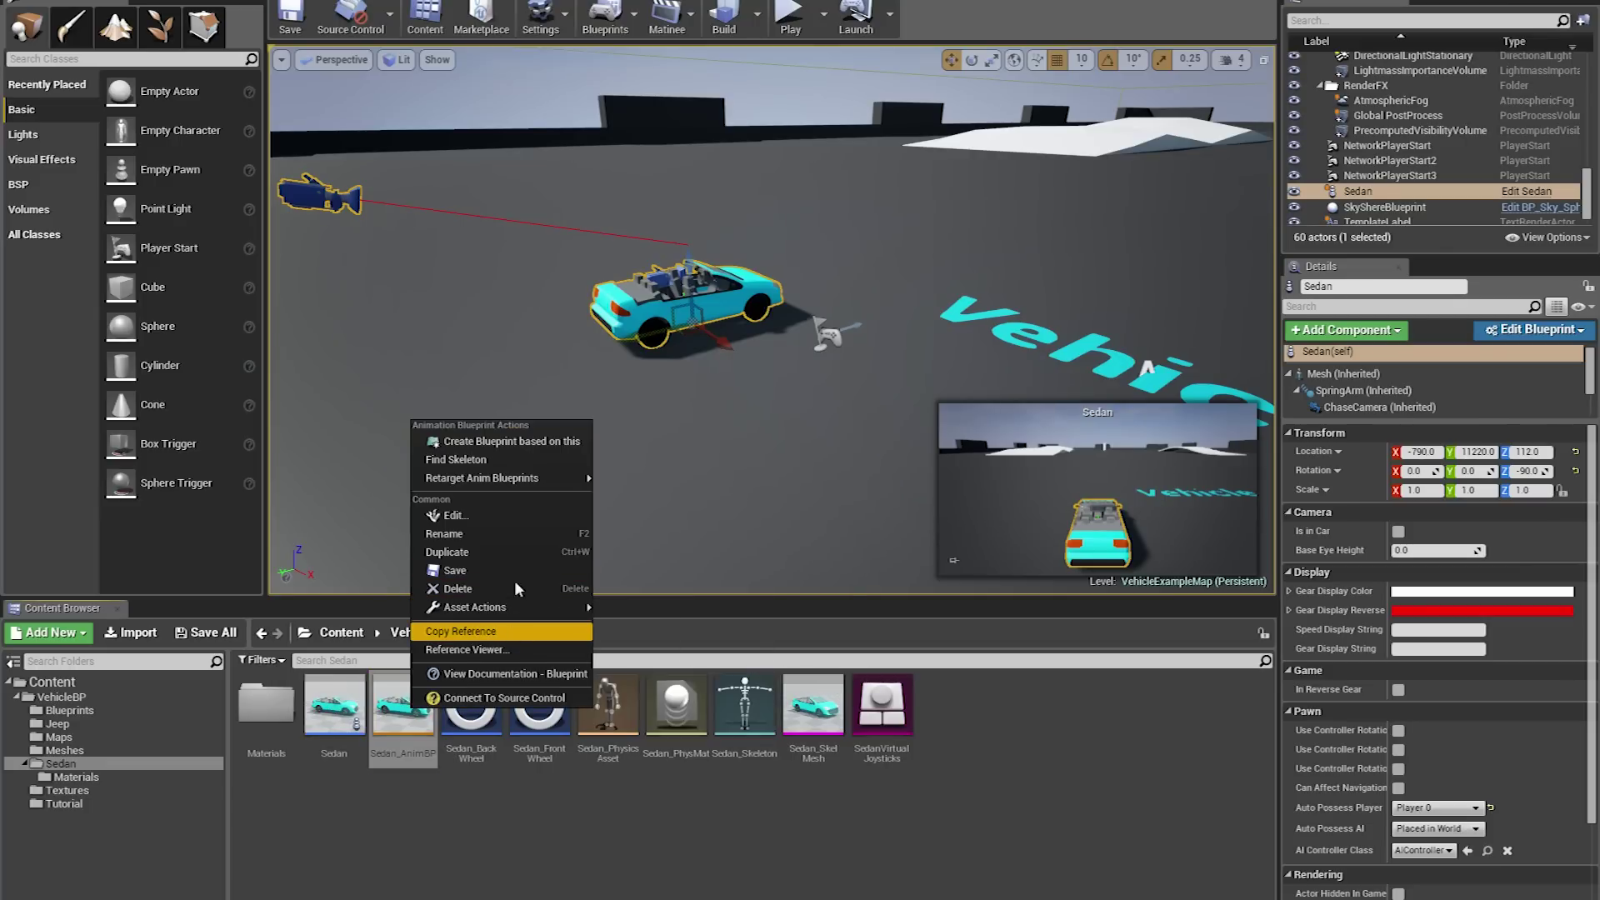
{"action": "left_click", "coordinate": [504, 551]}
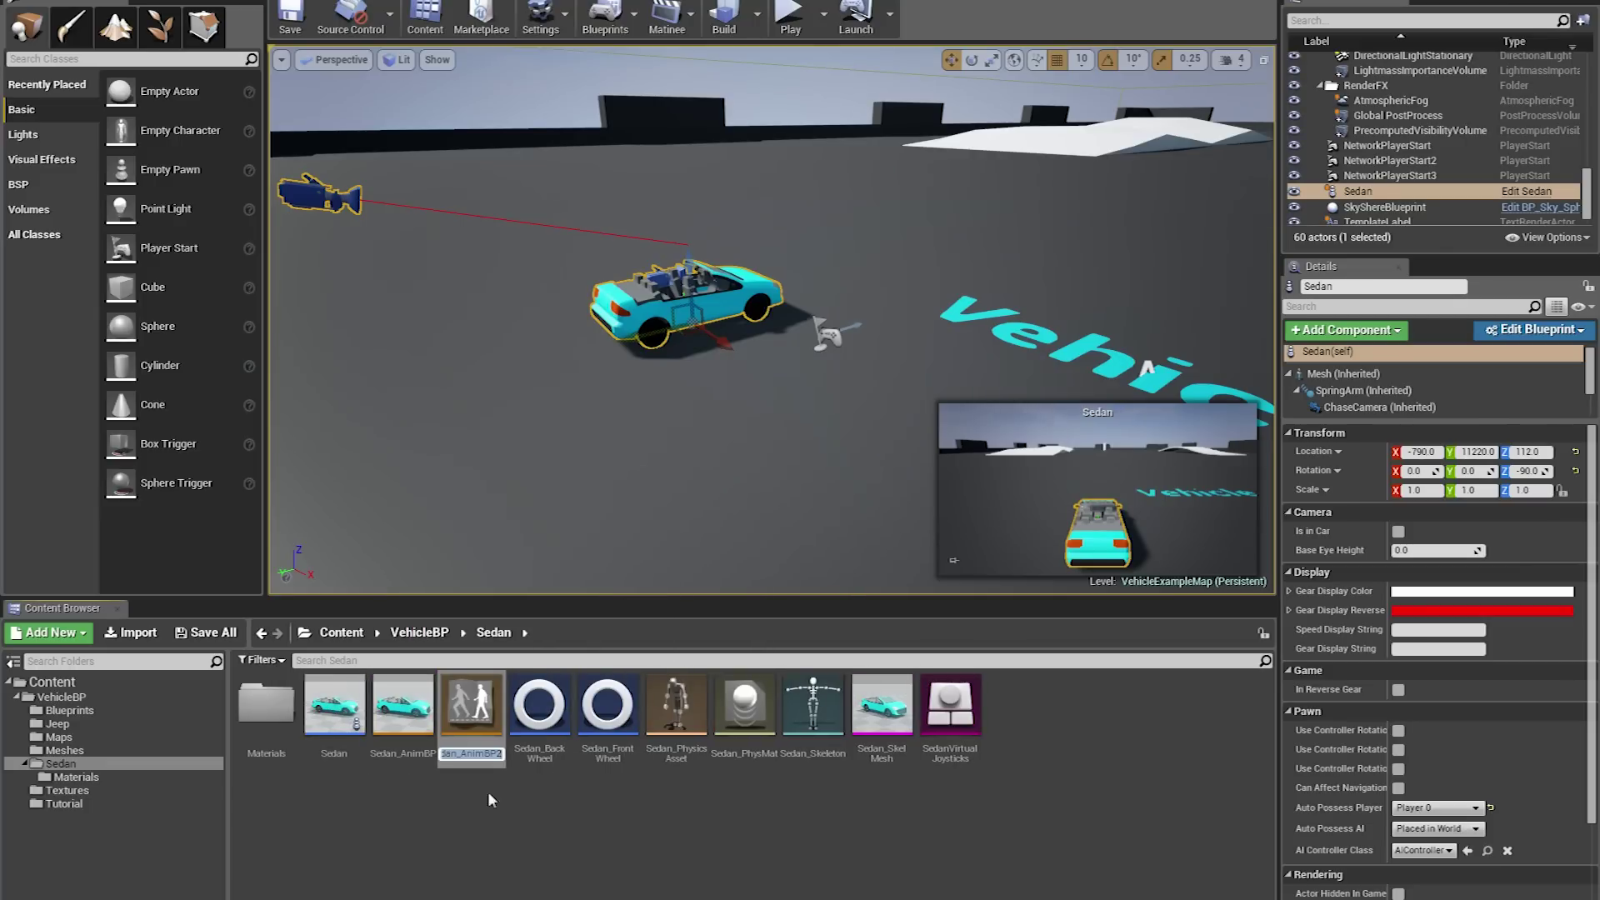
{"action": "type", "text": "Jeep_AnimBP"}
{"action": "key", "text": "Return"}
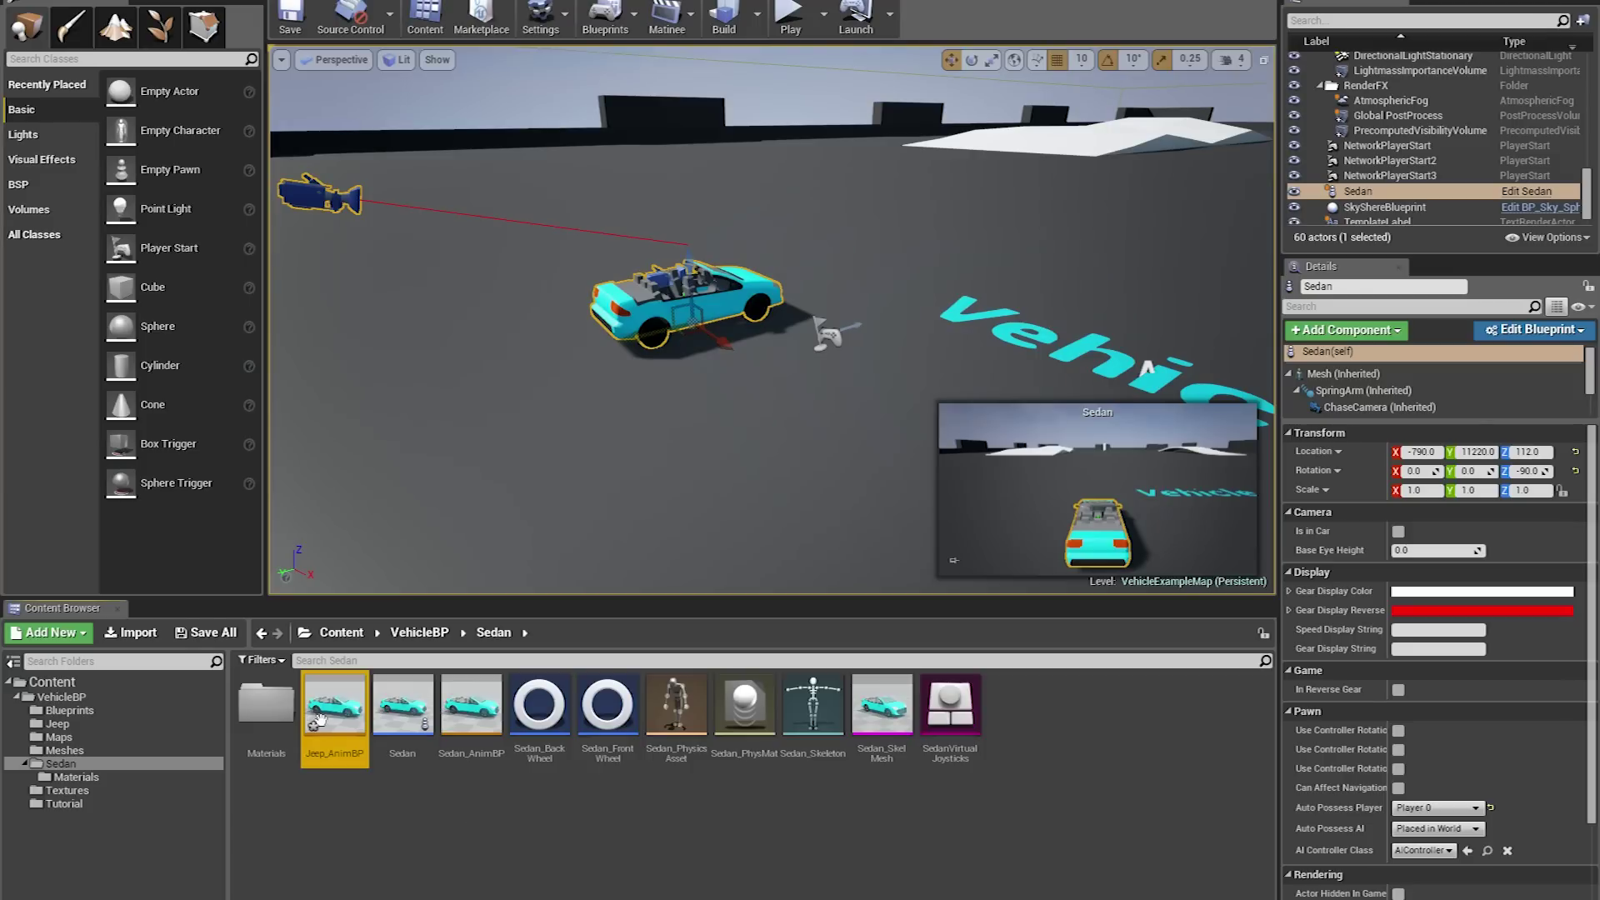
{"action": "left_click_drag", "start_coordinate": [167, 788], "coordinate": [85, 726]}
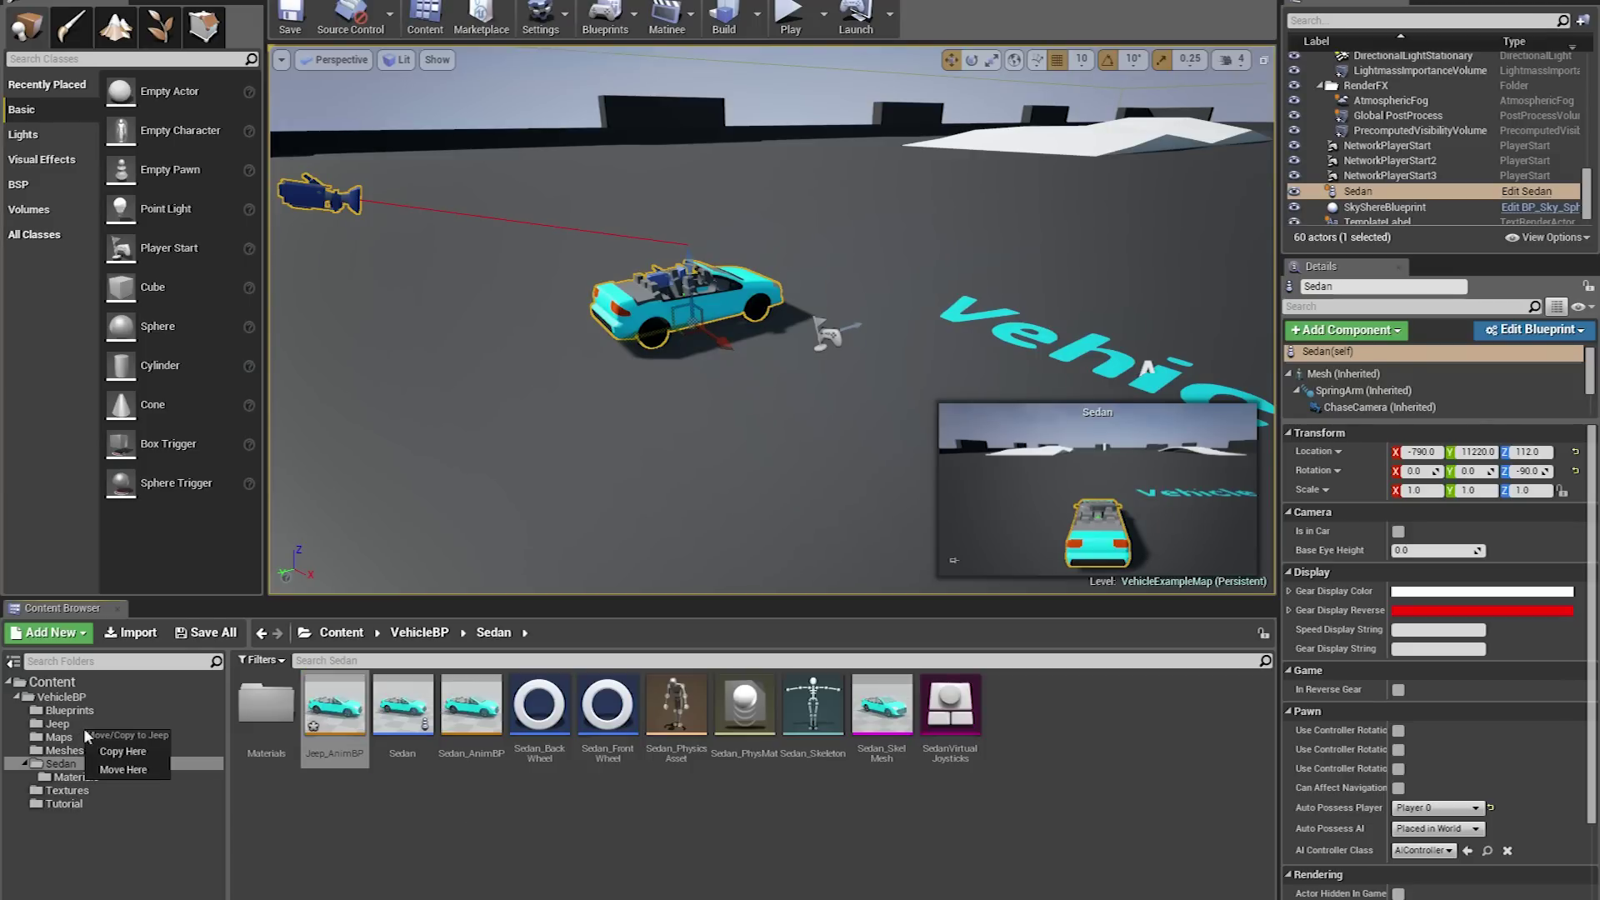
{"action": "left_click", "coordinate": [123, 771]}
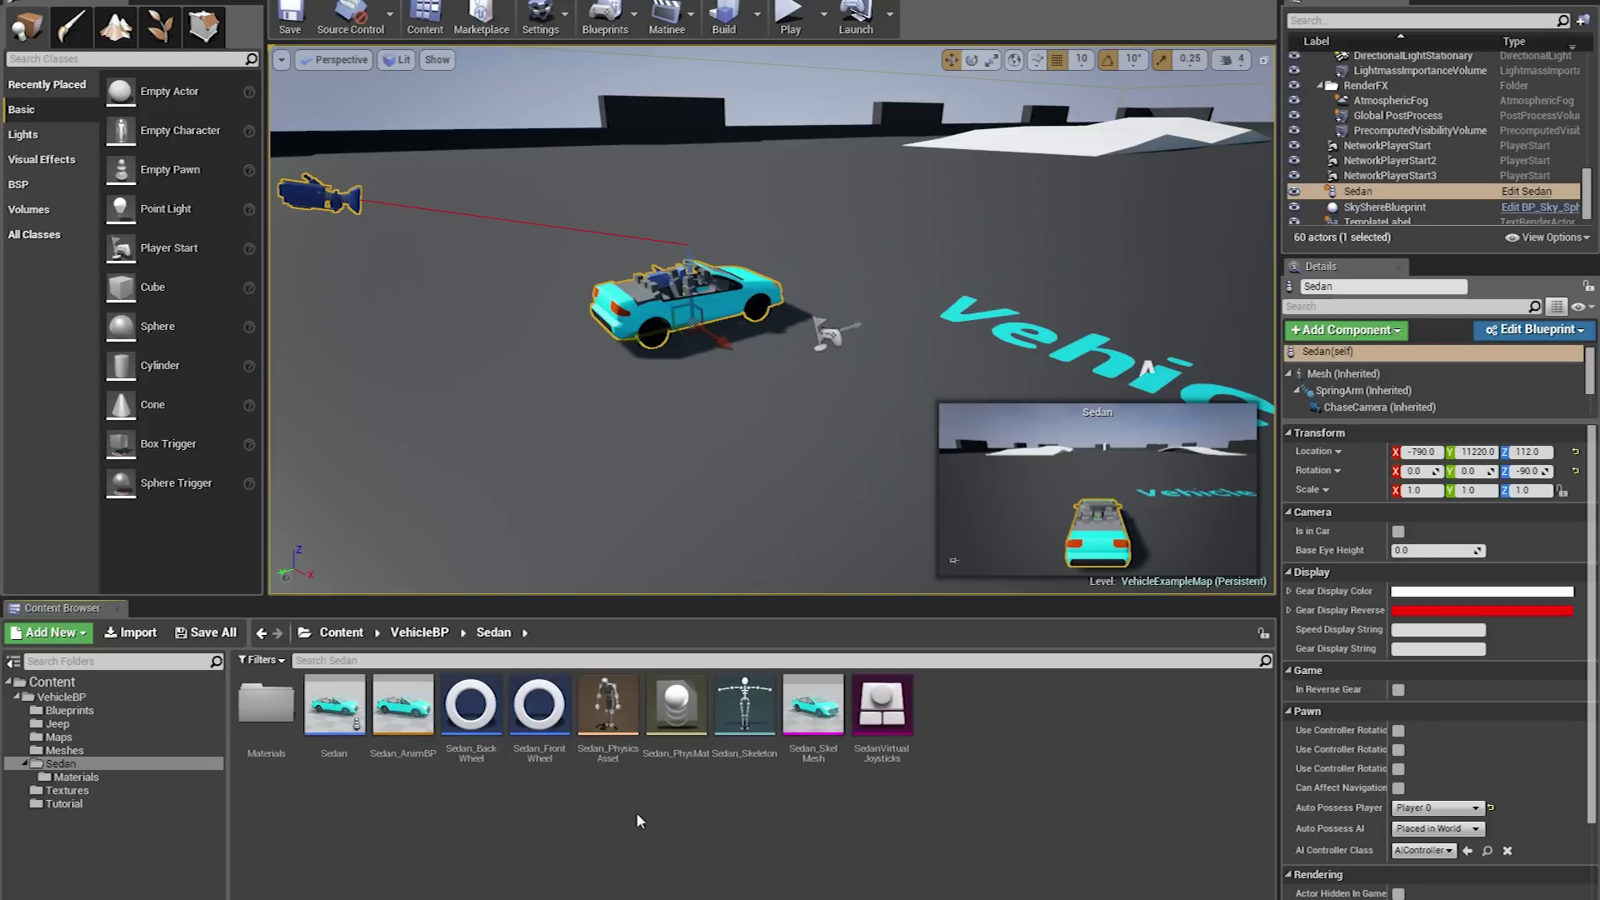
Duplicate the Sedan_BackWheel blueprint as Jeep_Backwheel and move the copy to the Jeep folder
{"action": "left_click", "coordinate": [475, 717]}
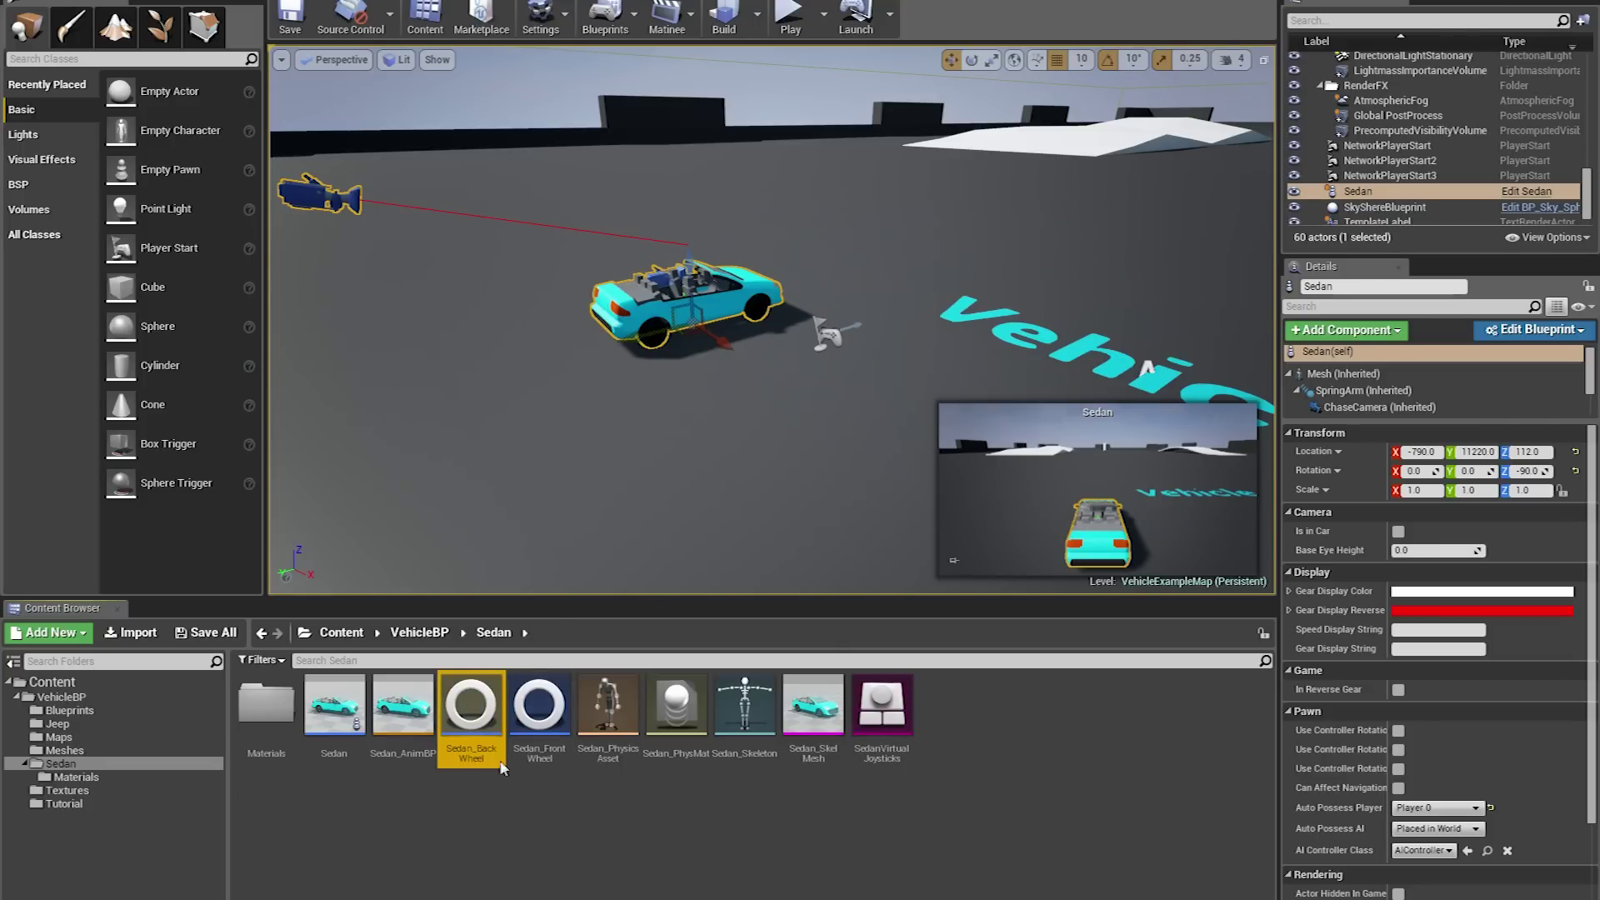
{"action": "right_click", "coordinate": [467, 715]}
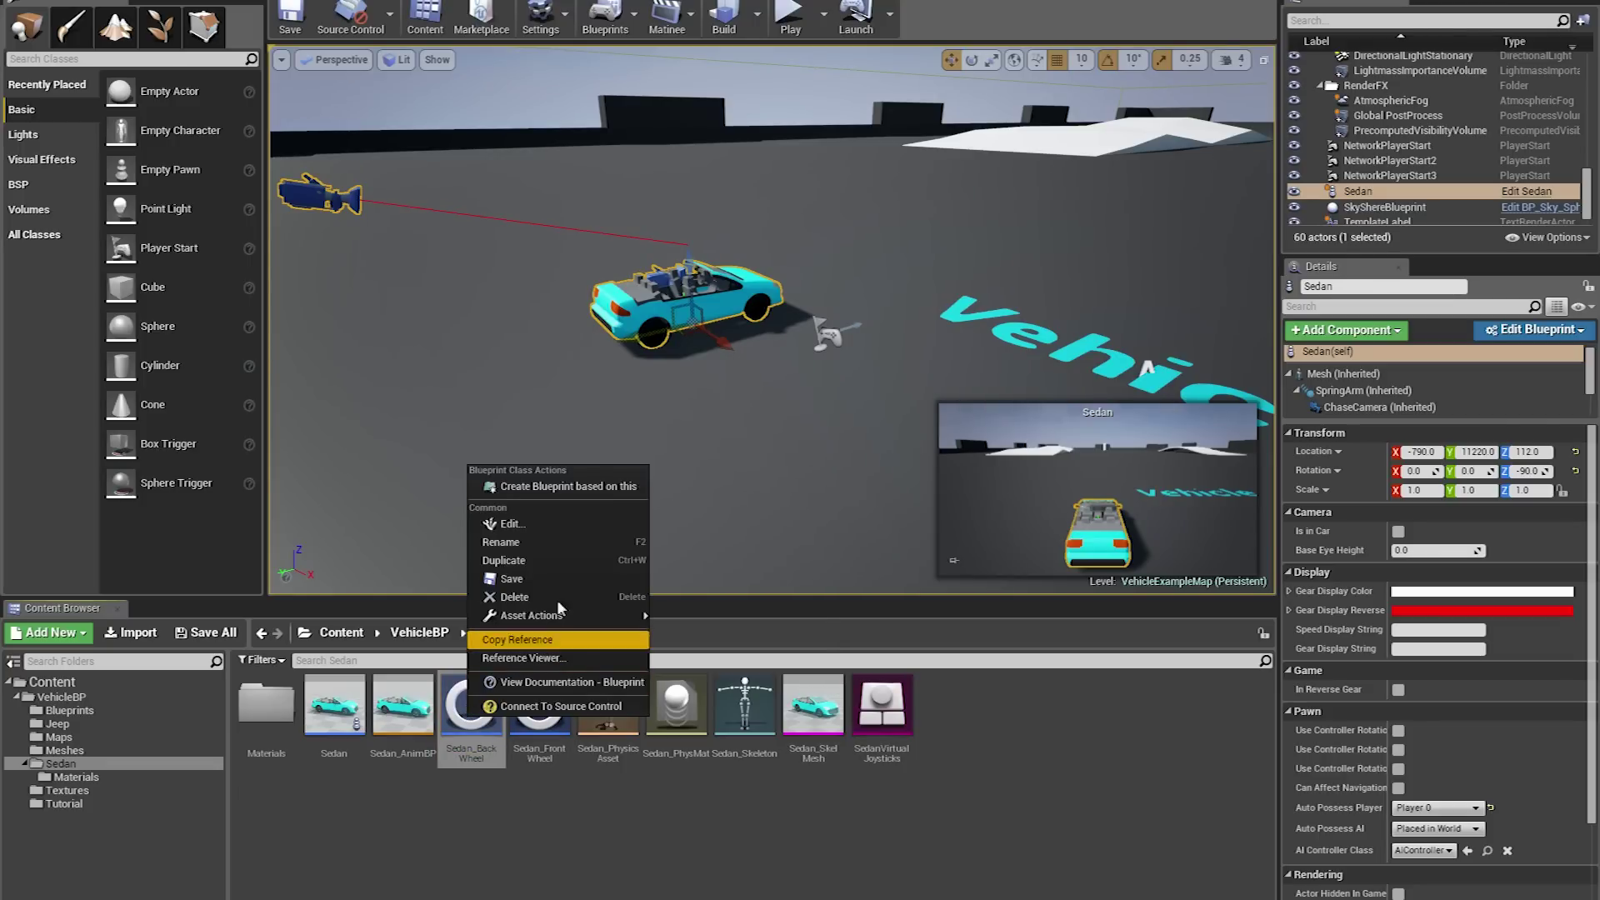
{"action": "left_click", "coordinate": [562, 549]}
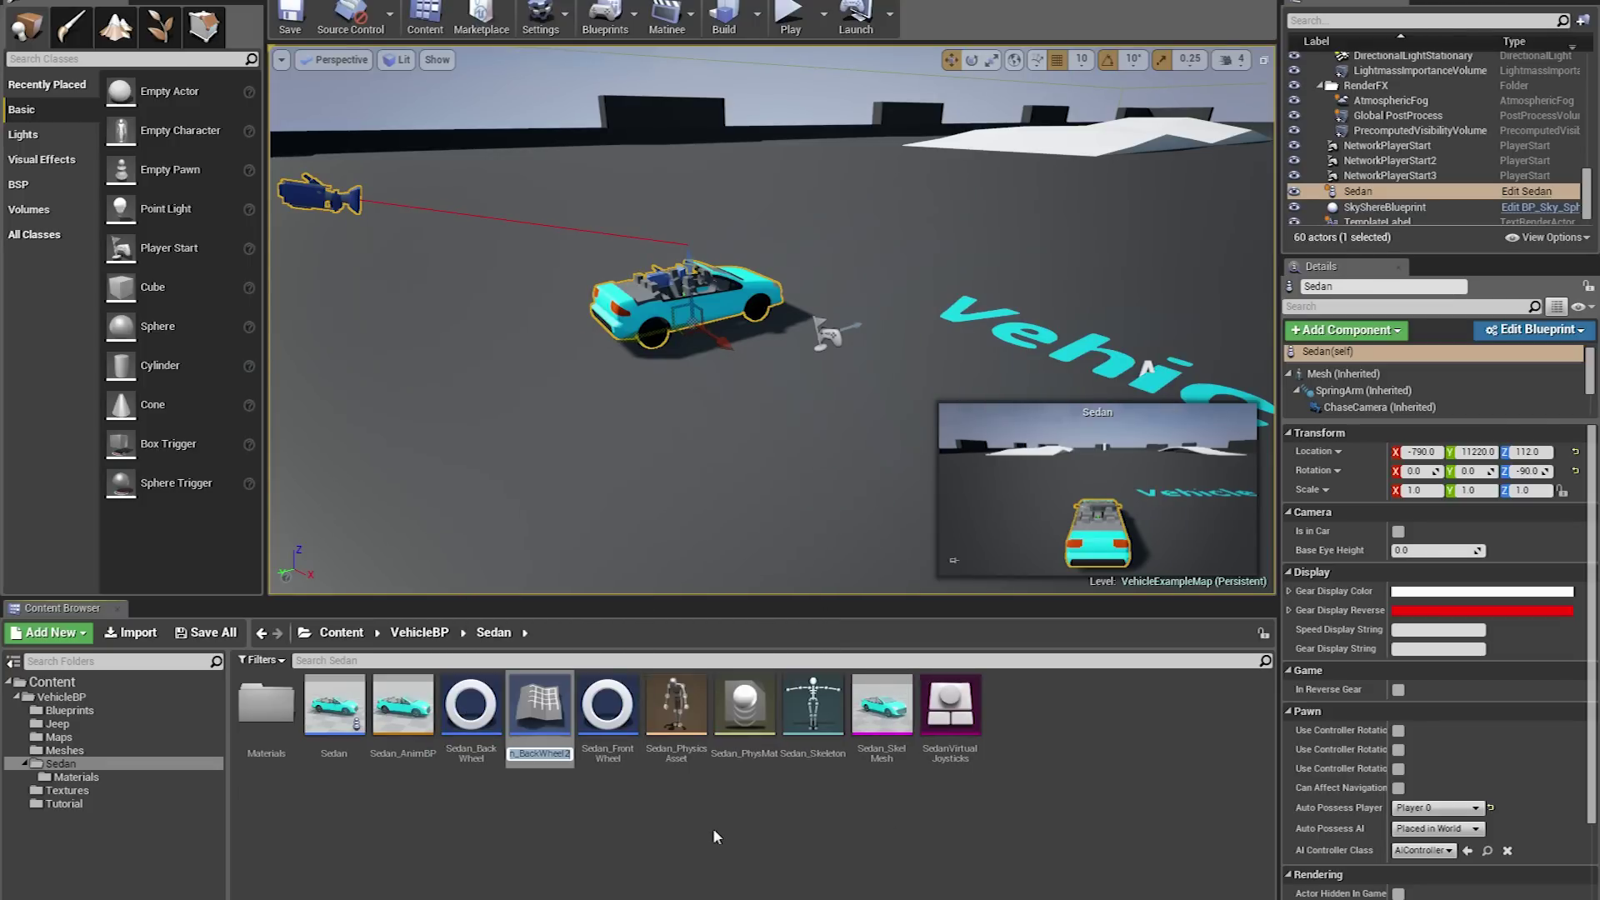
{"action": "type", "text": "Jeep_"}
{"action": "type", "text": "Backwheel"}
{"action": "key", "text": "Return"}
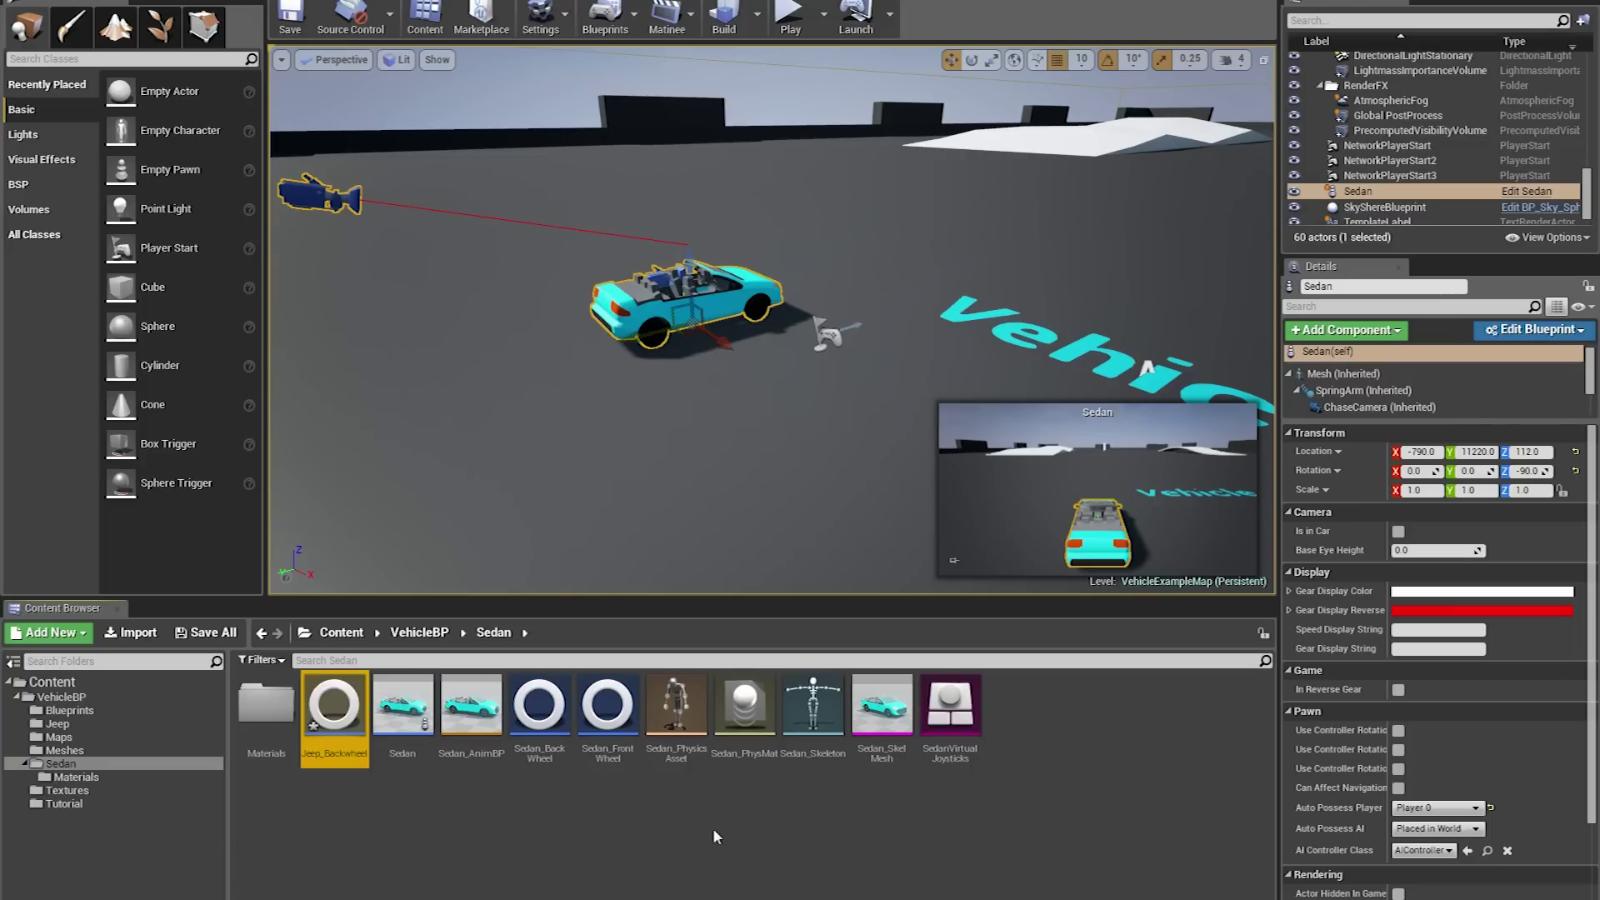
{"action": "left_click_drag", "start_coordinate": [338, 719], "coordinate": [81, 724]}
{"action": "left_click", "coordinate": [108, 764]}
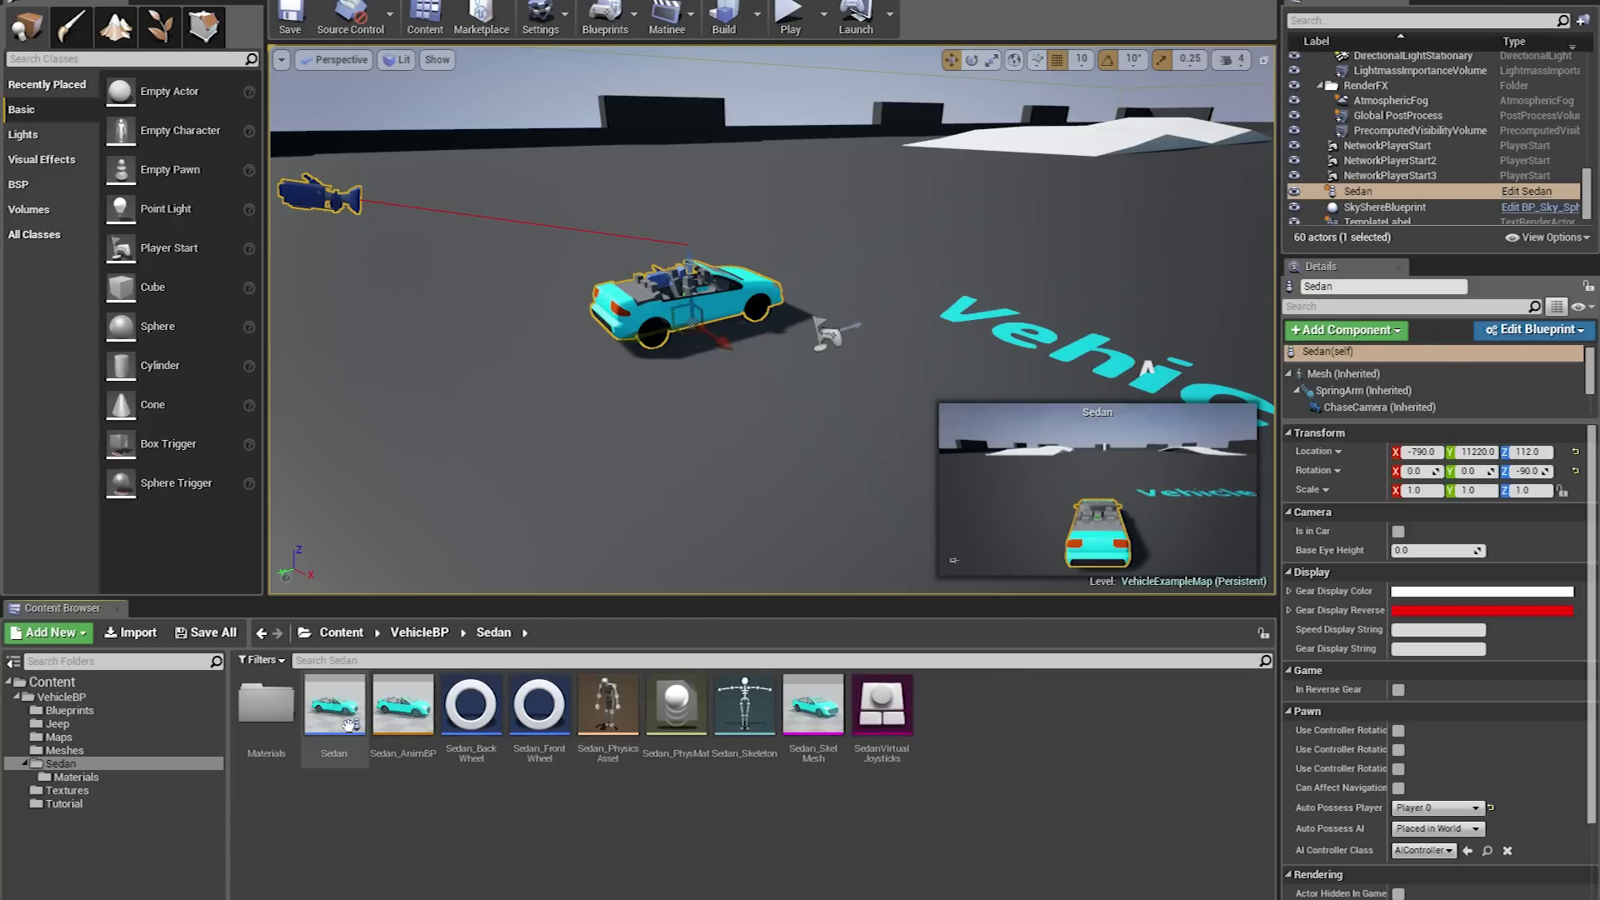
Duplicate the Sedan_FrontWheel blueprint as Jeep_Frontwheel and move the copy to the Jeep folder
{"action": "left_click", "coordinate": [332, 713]}
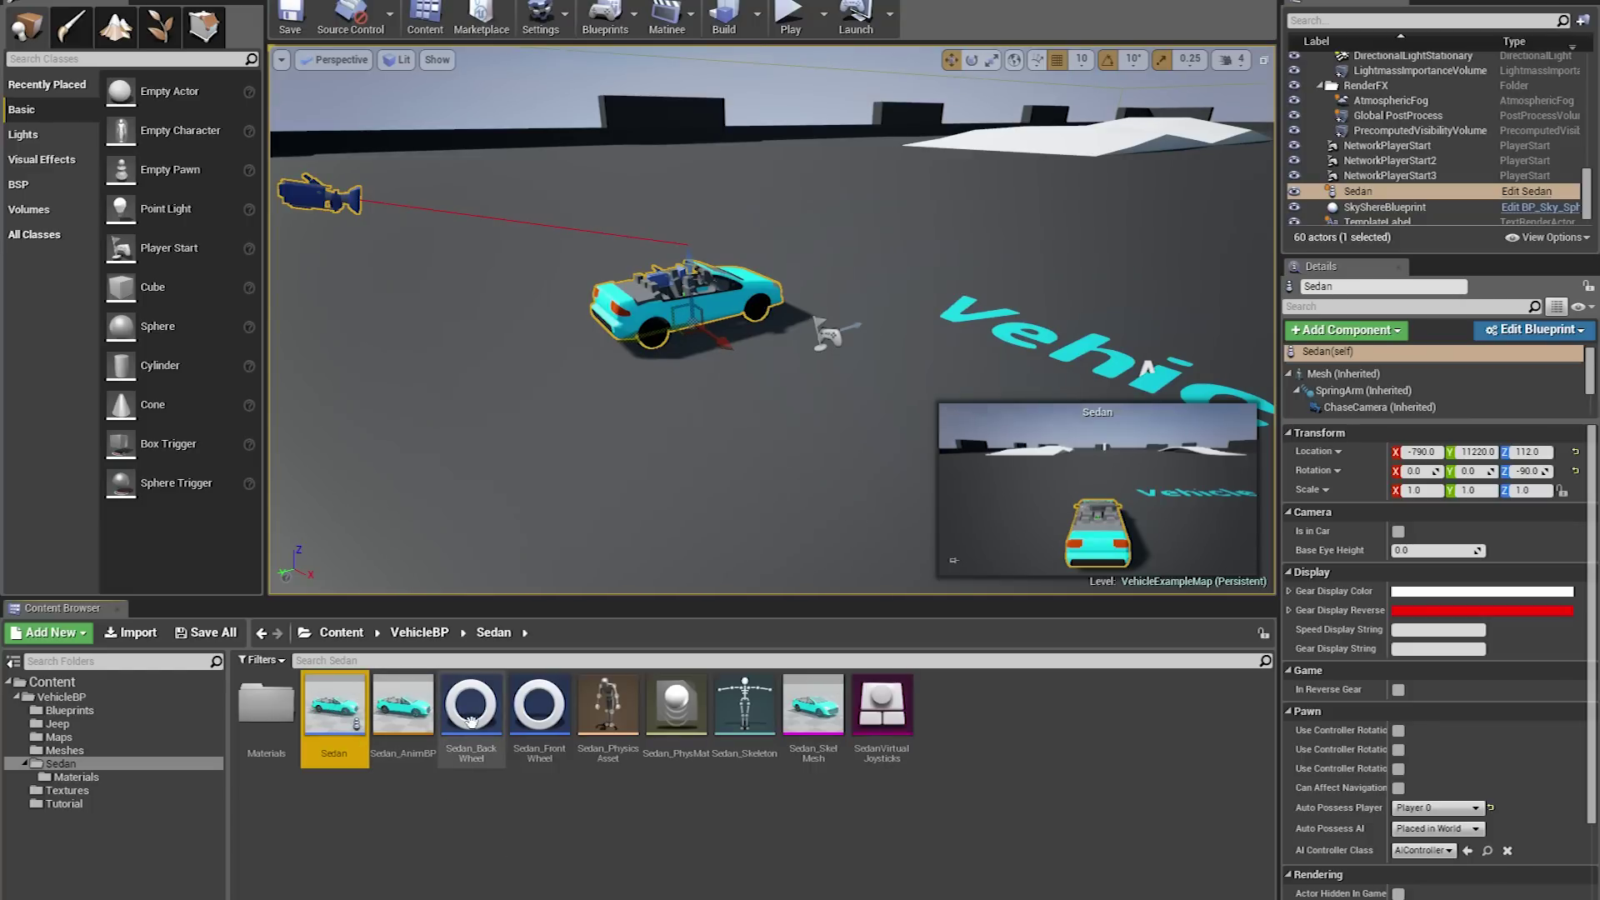
{"action": "left_click", "coordinate": [533, 726]}
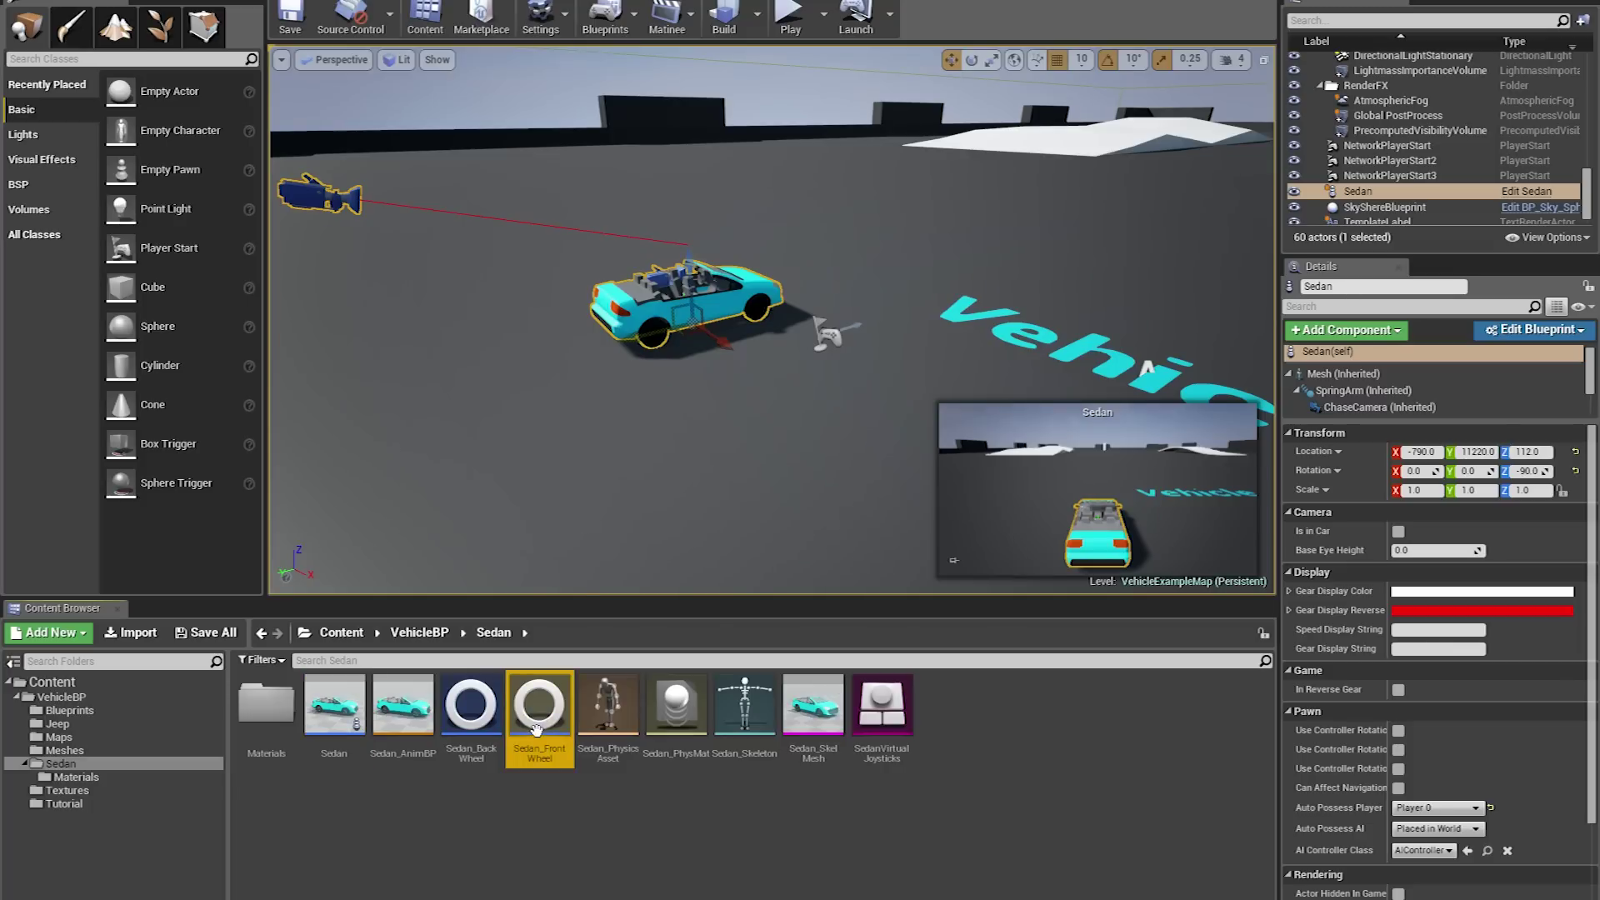
{"action": "right_click", "coordinate": [536, 729]}
{"action": "left_click", "coordinate": [583, 576]}
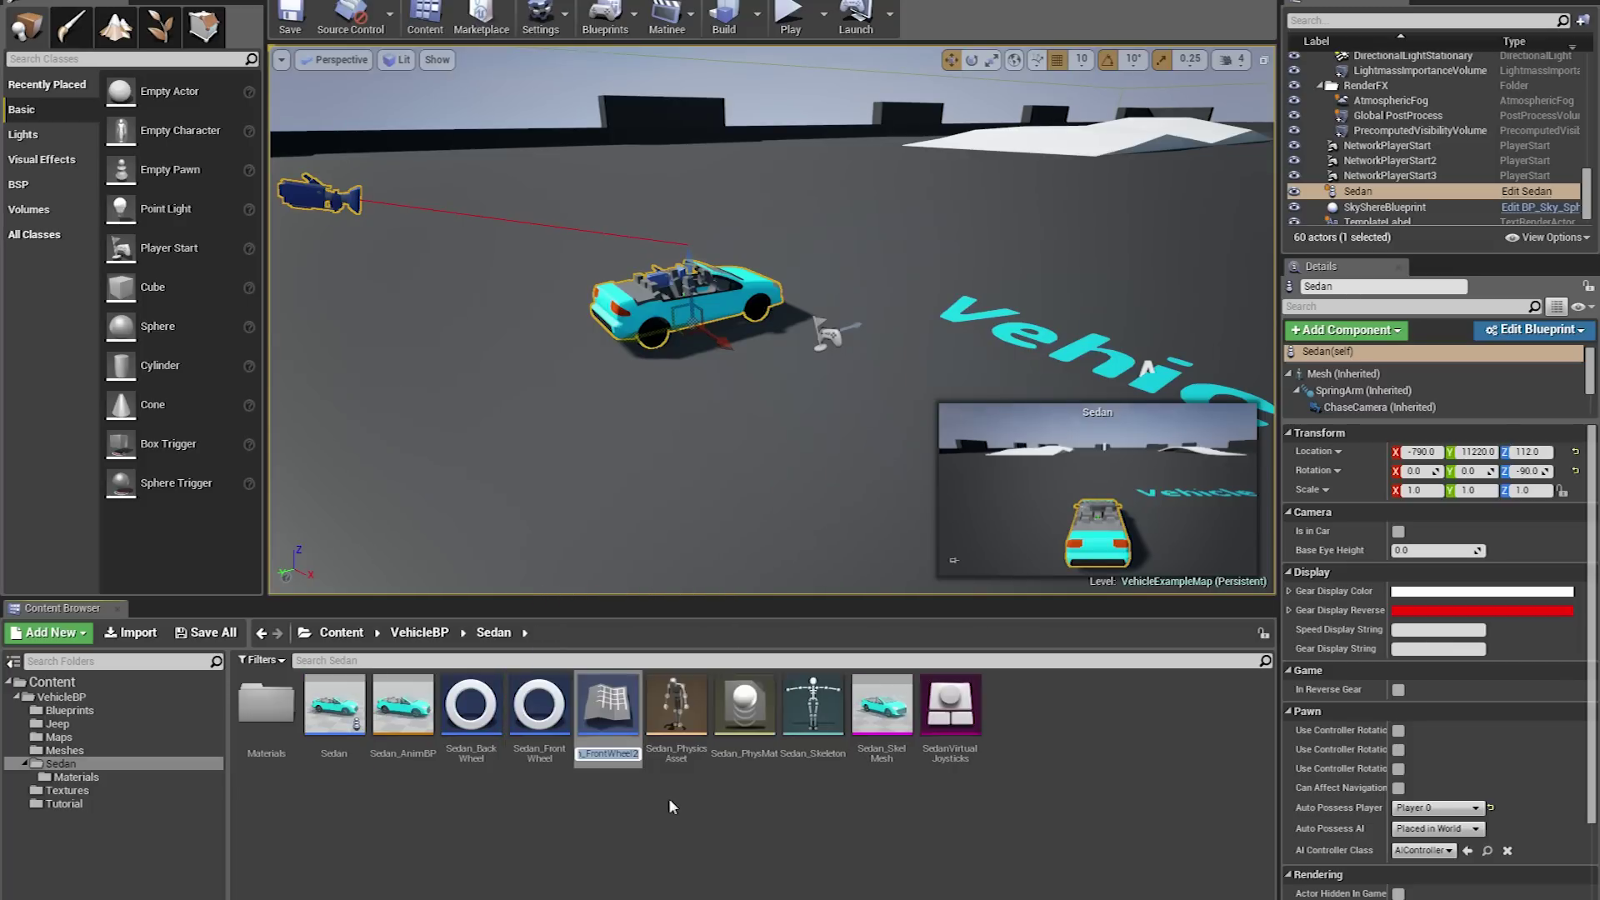
{"action": "type", "text": "Jee"}
{"action": "type", "text": "p_"}
{"action": "type", "text": "Frontwheel"}
{"action": "key", "text": "Return"}
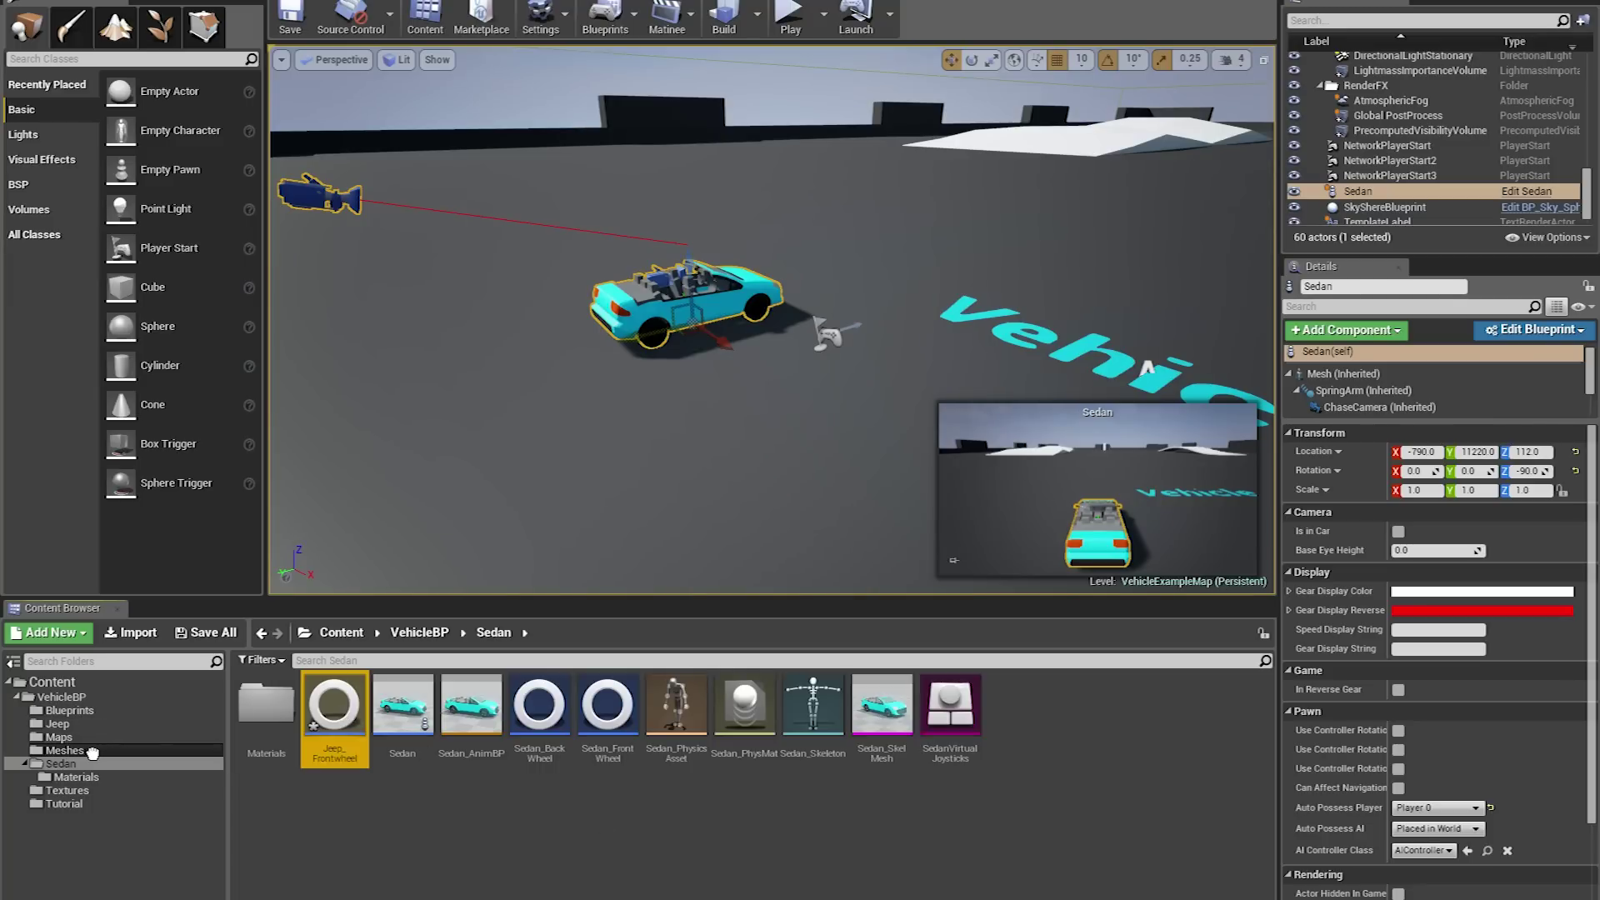
{"action": "left_click_drag", "start_coordinate": [92, 752], "coordinate": [92, 729]}
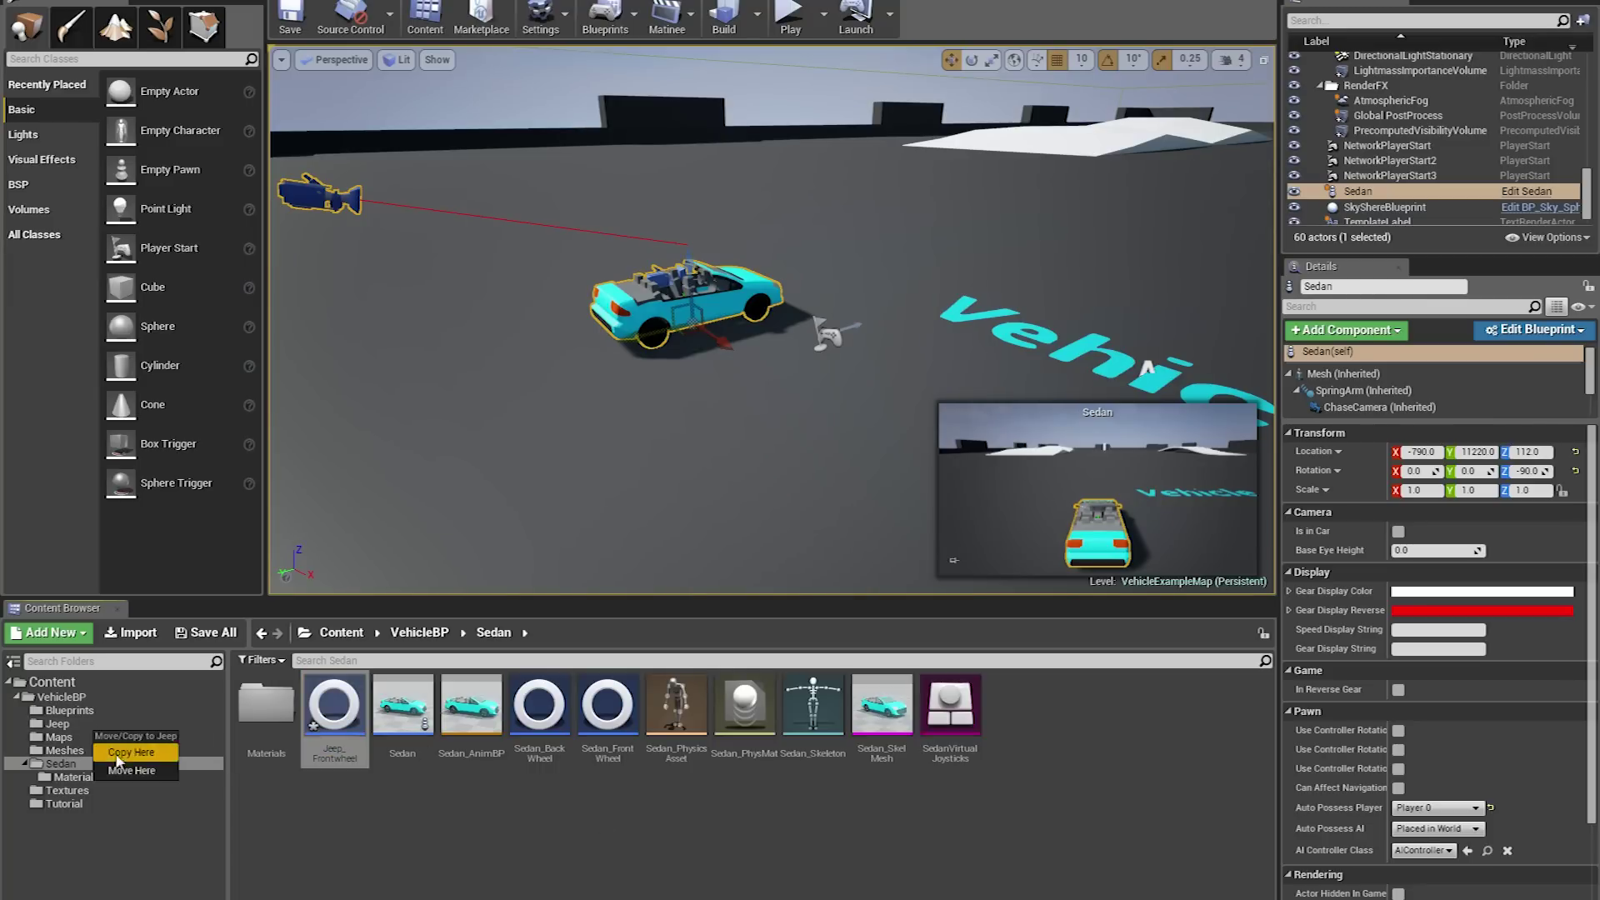
{"action": "left_click", "coordinate": [131, 771]}
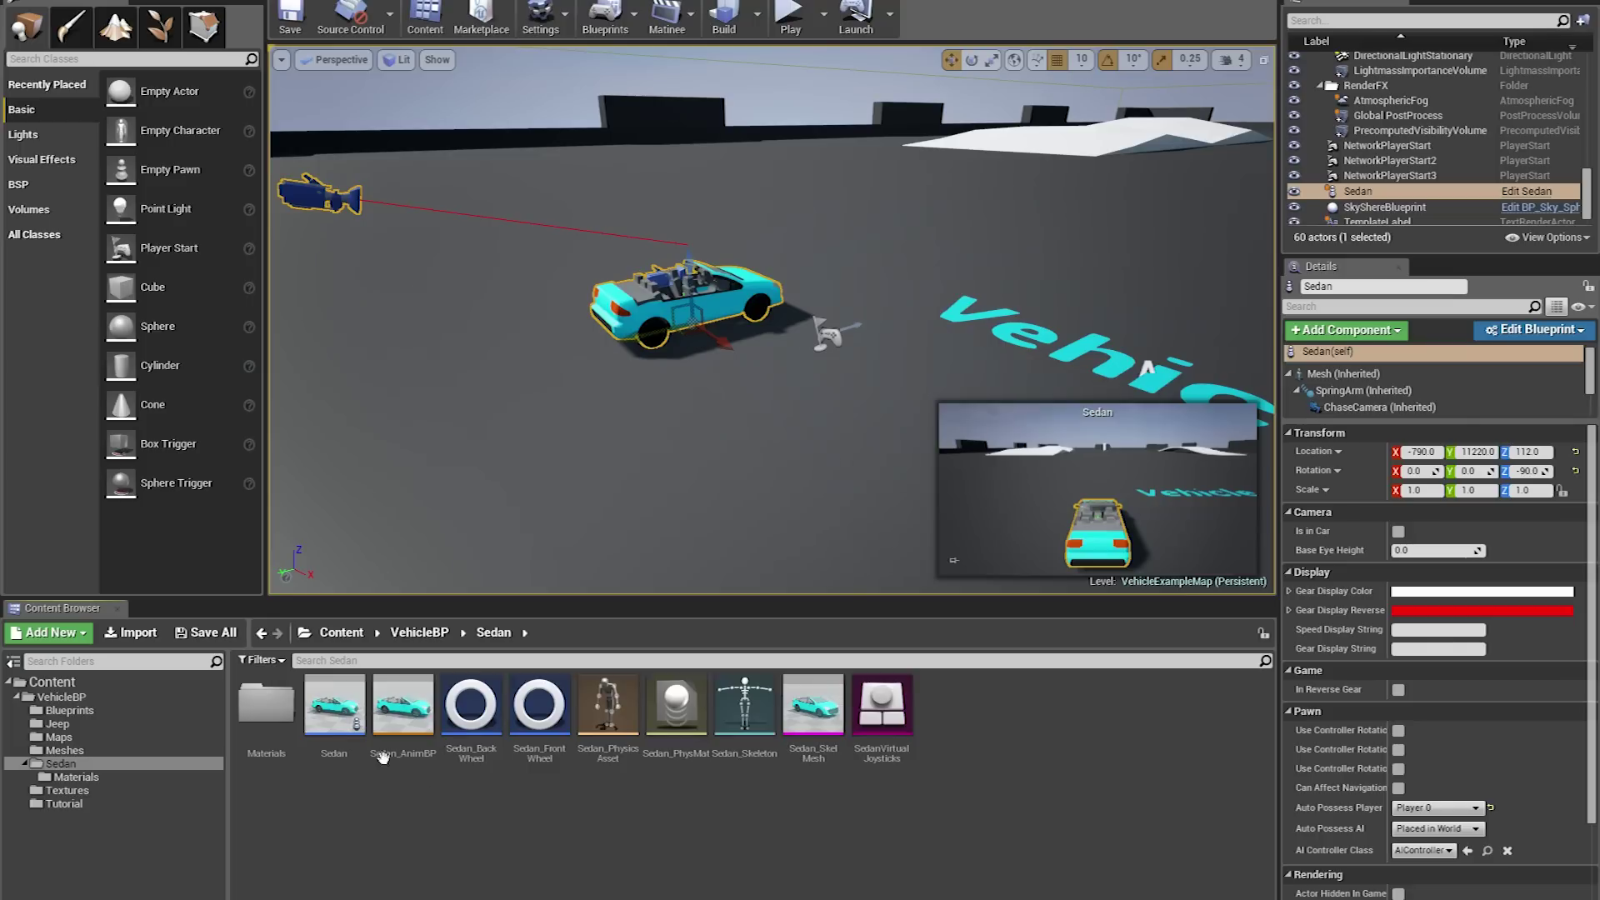
Duplicate the Sedan vehicle blueprint within the Sedan folder and name the copy Jeep
{"action": "left_click", "coordinate": [317, 711]}
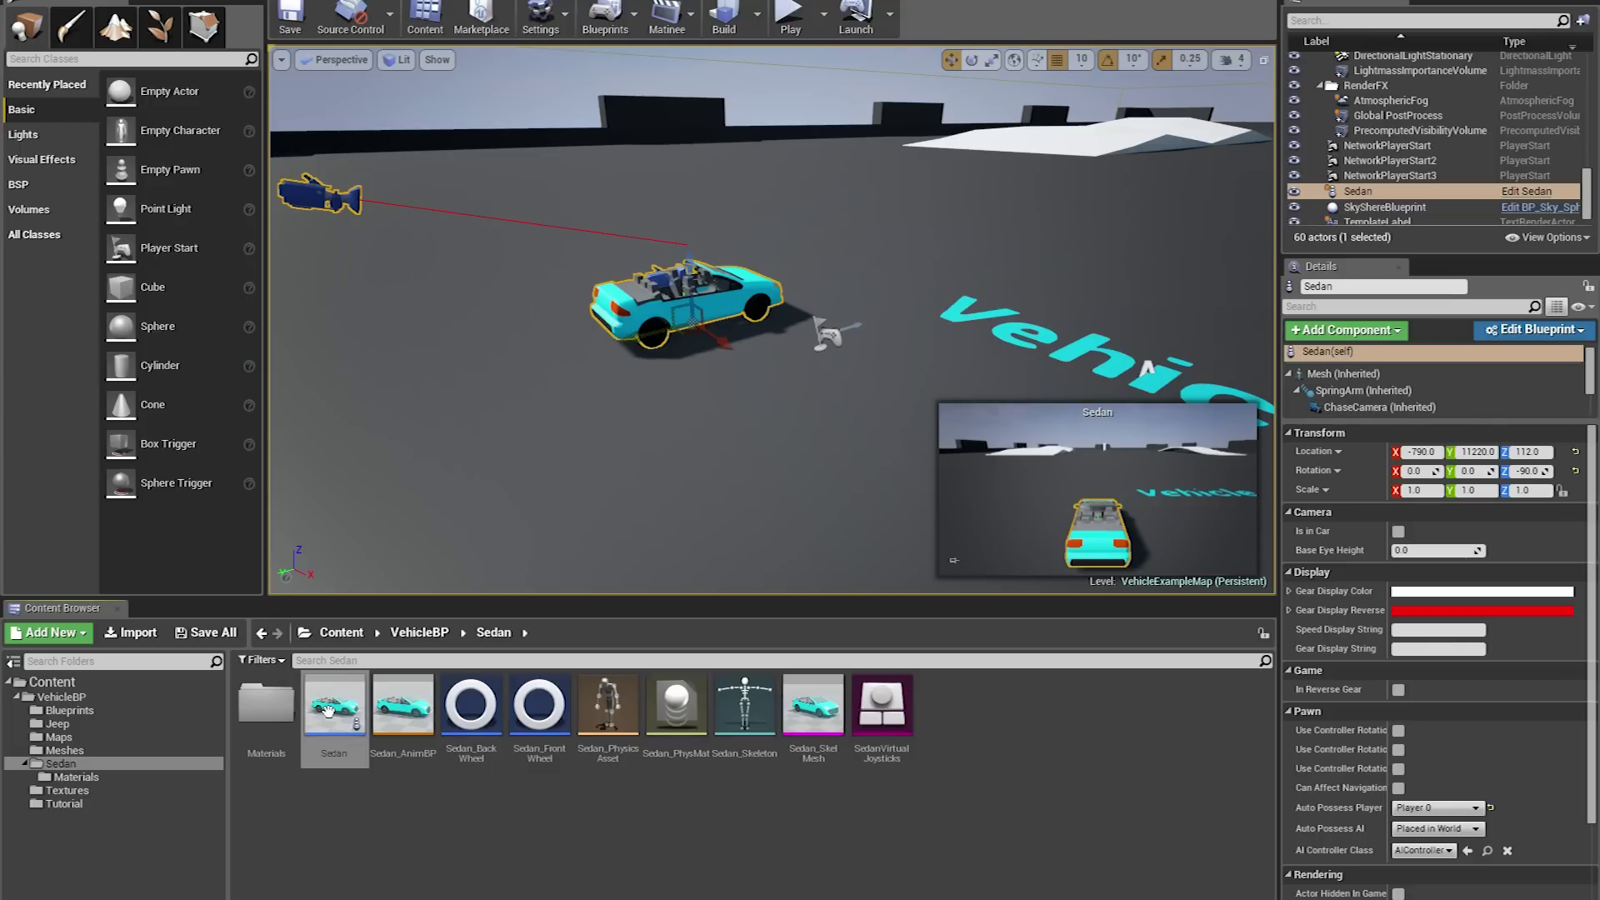
{"action": "right_click", "coordinate": [326, 710]}
{"action": "left_click", "coordinate": [428, 541]}
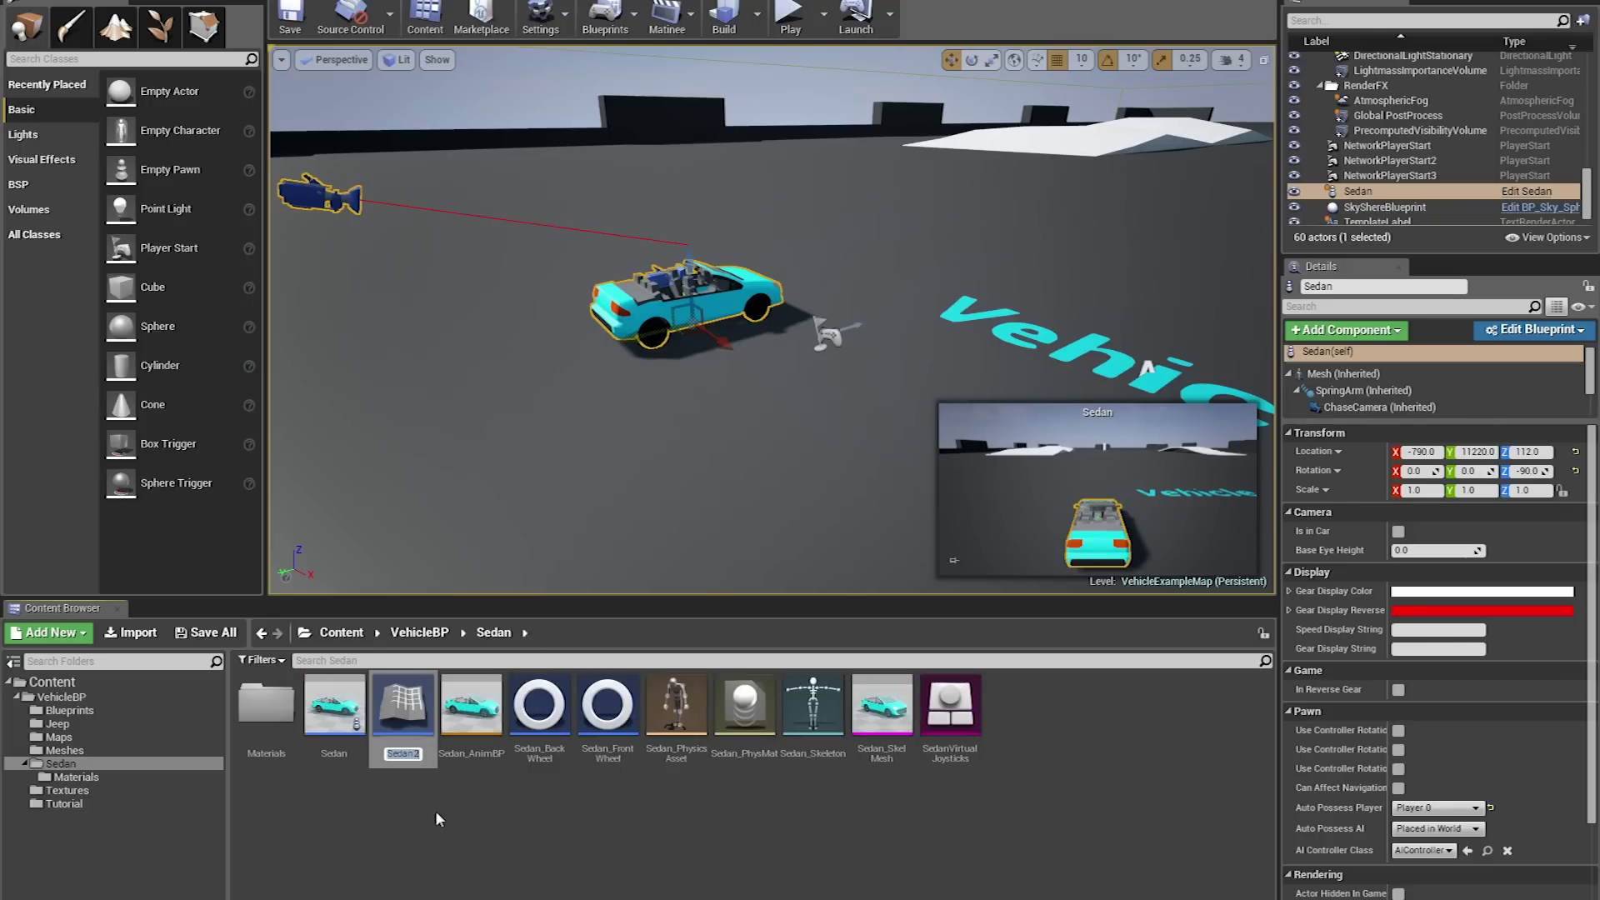
{"action": "type", "text": "Jeep_"}
{"action": "key", "text": "BackSpace"}
{"action": "key", "text": "Return"}
Try to move the Jeep blueprint from the Sedan folder to the Jeep folder
{"action": "left_click_drag", "start_coordinate": [350, 710], "coordinate": [92, 726]}
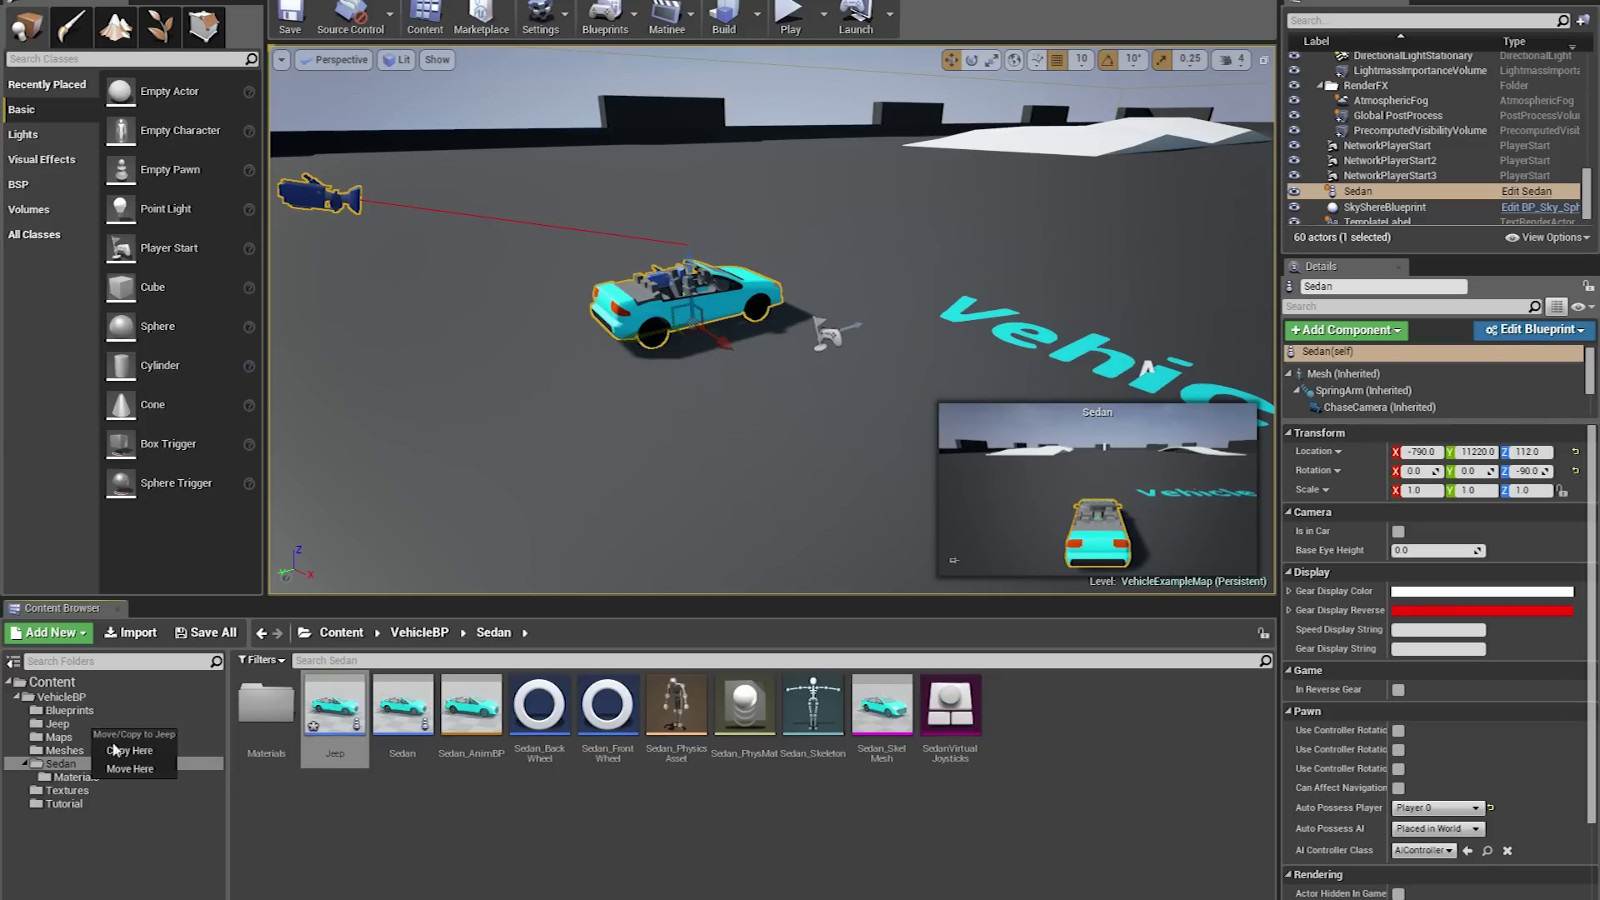
{"action": "left_click", "coordinate": [133, 769]}
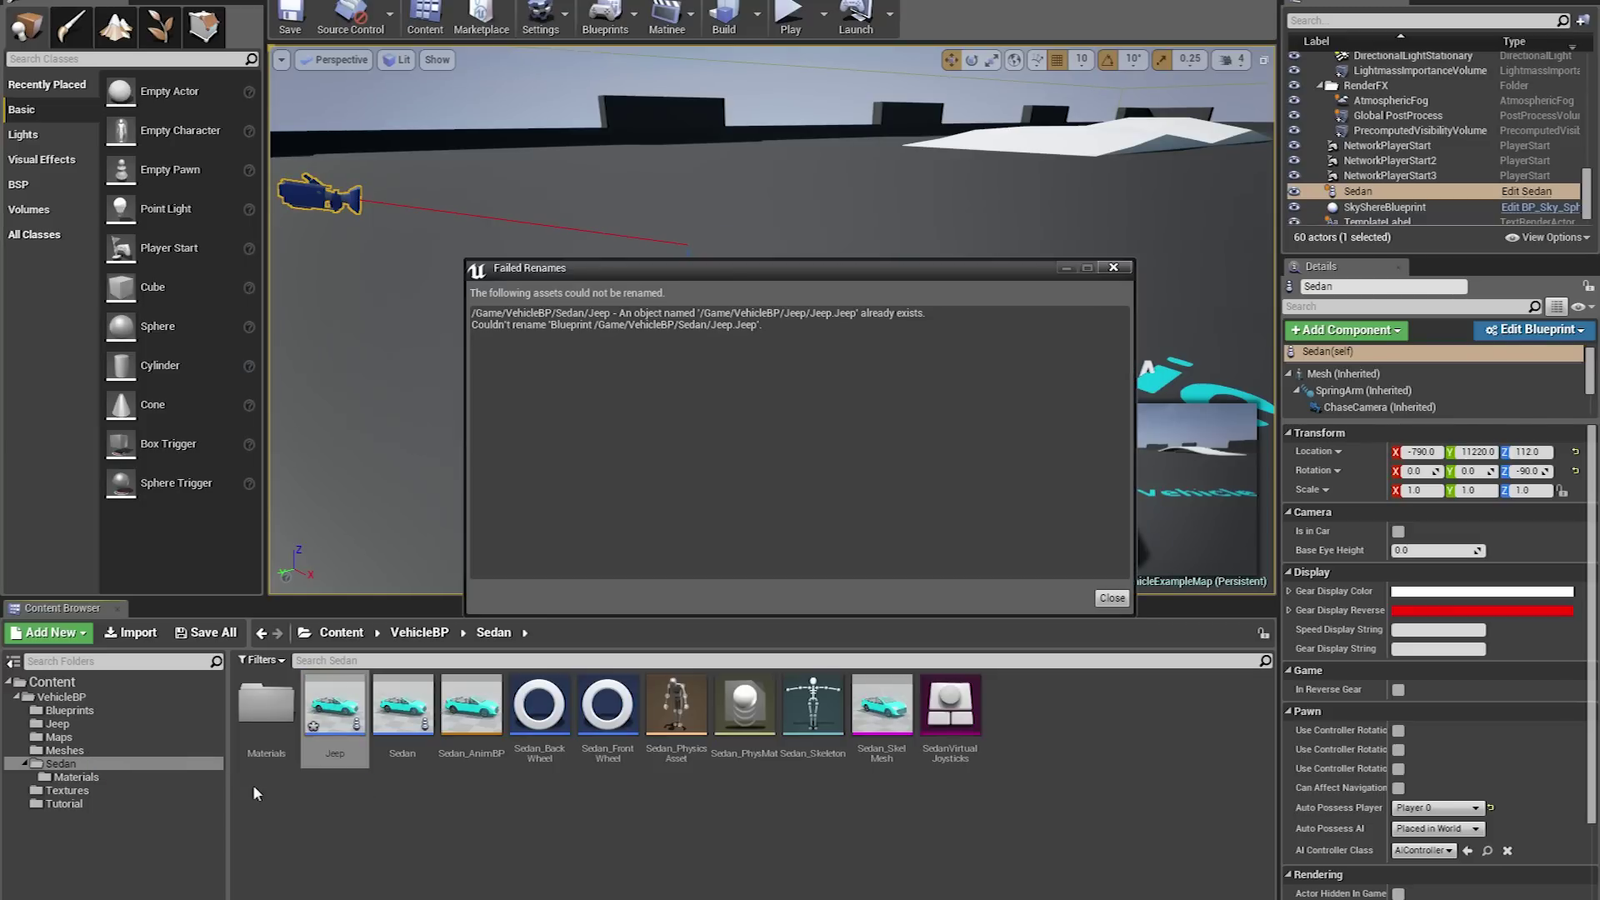
{"action": "left_click", "coordinate": [1112, 598]}
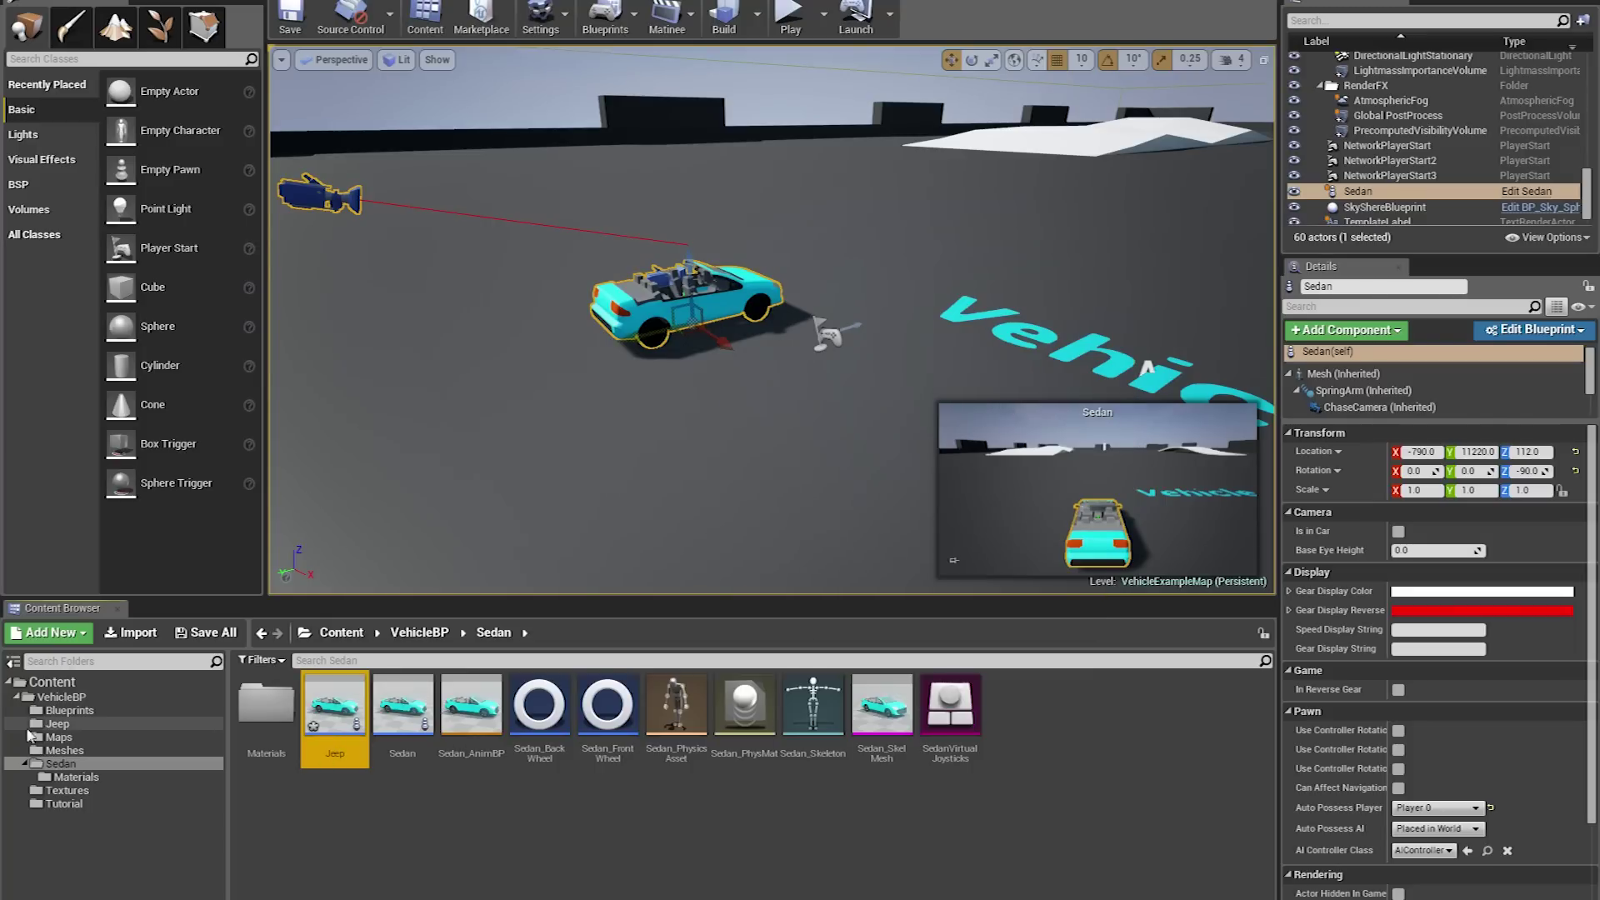
Rename the Jeep material in the Jeep folder as Jeep_Mat
{"action": "left_click", "coordinate": [57, 723]}
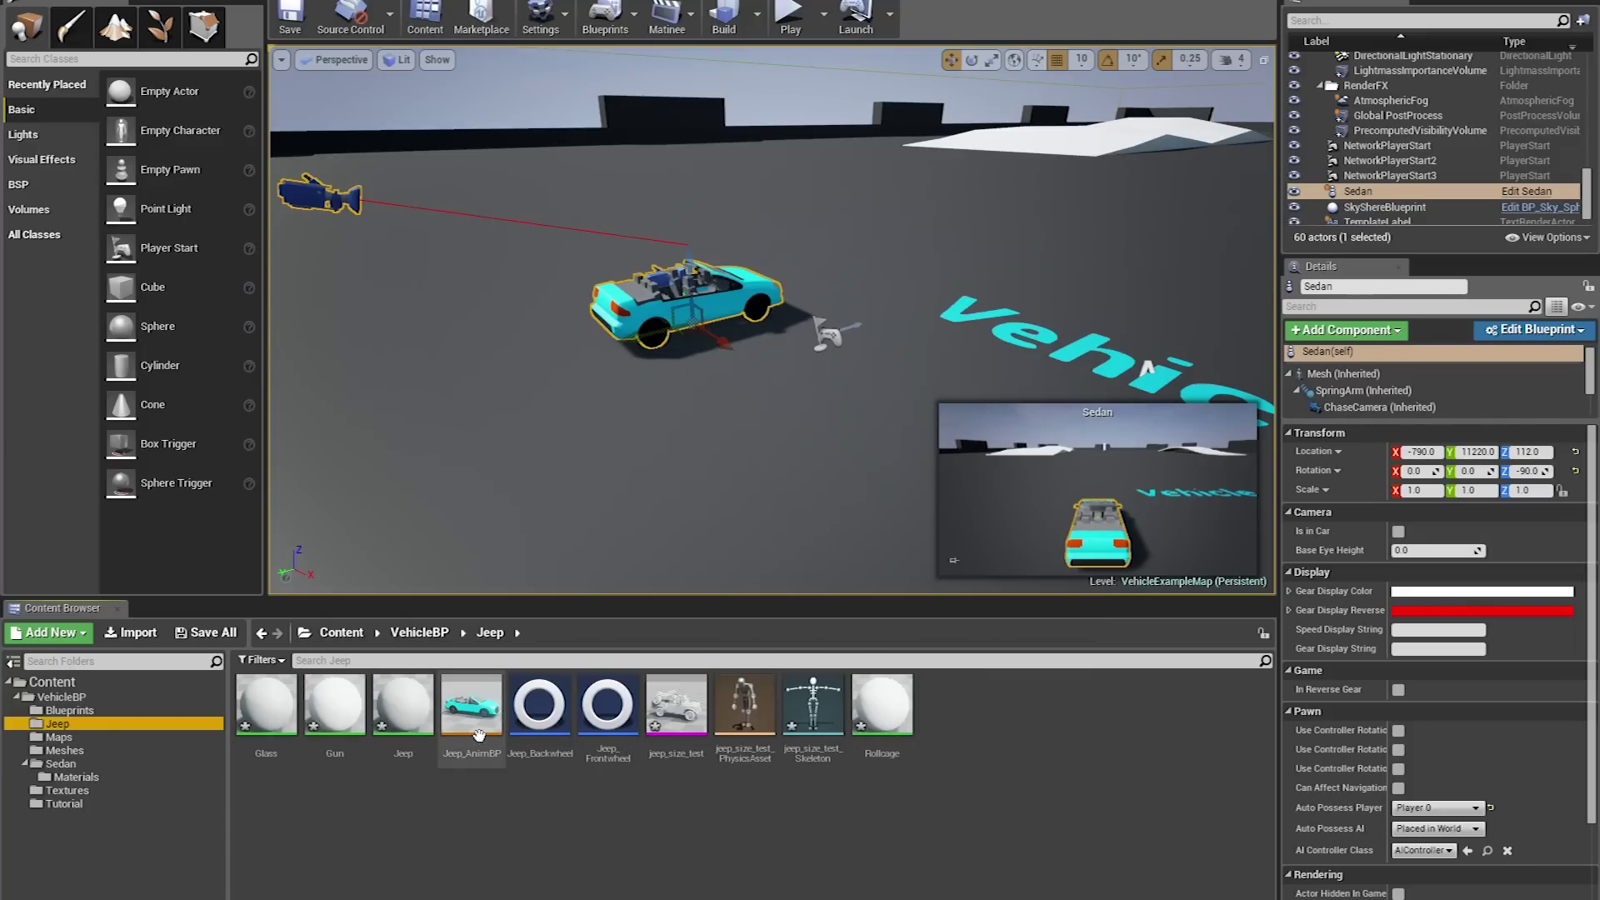
{"action": "left_click", "coordinate": [403, 718]}
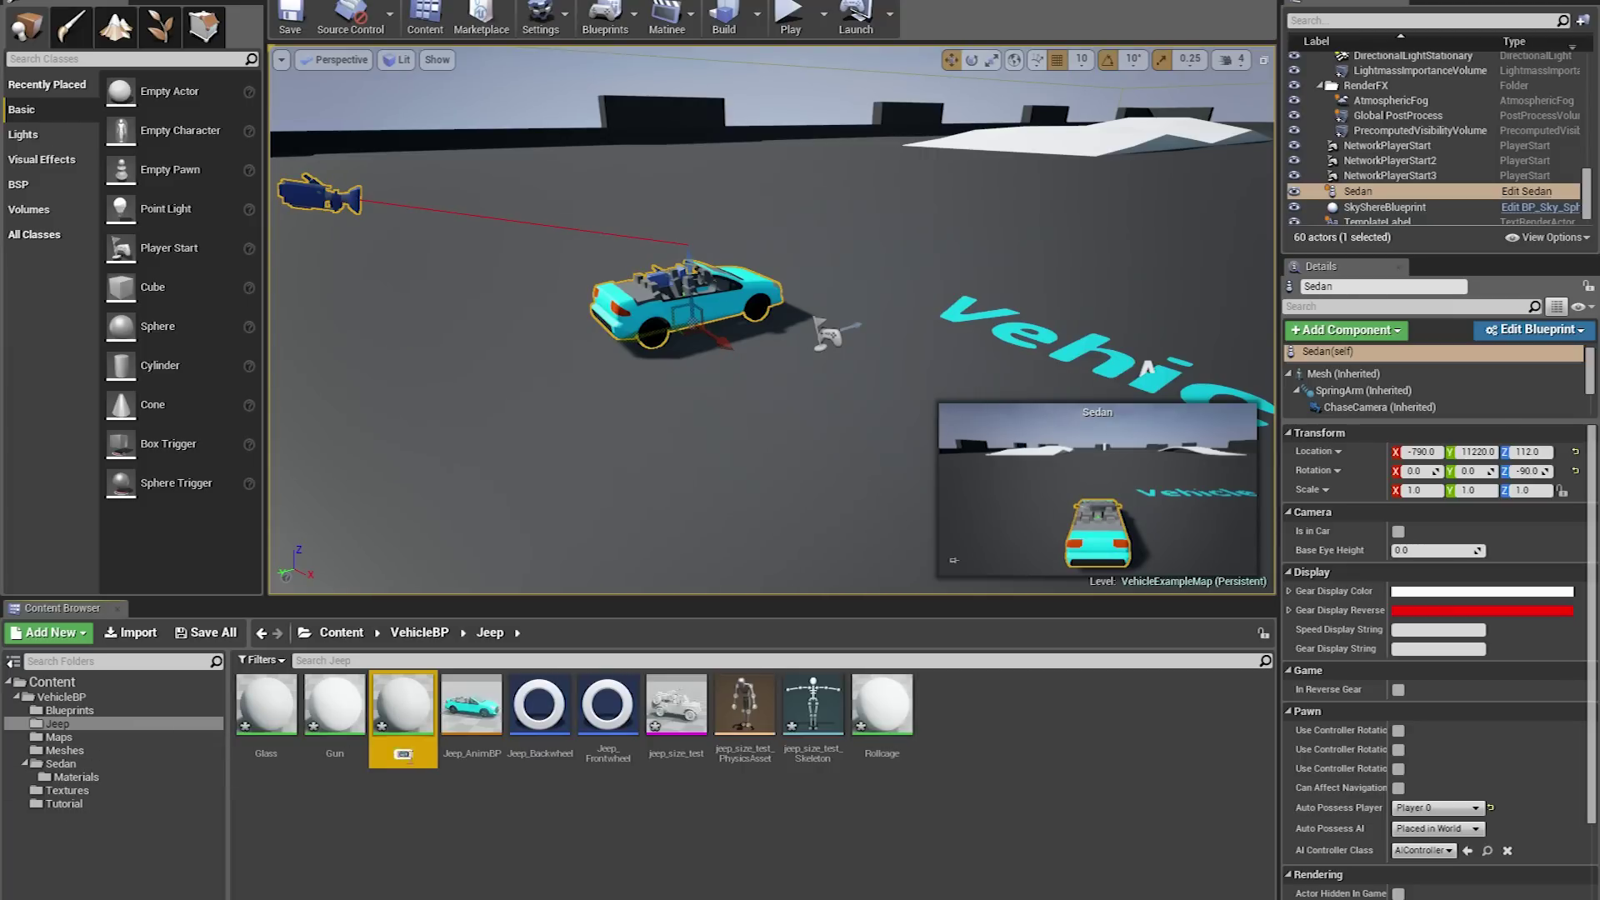
{"action": "type", "text": "Jeep"}
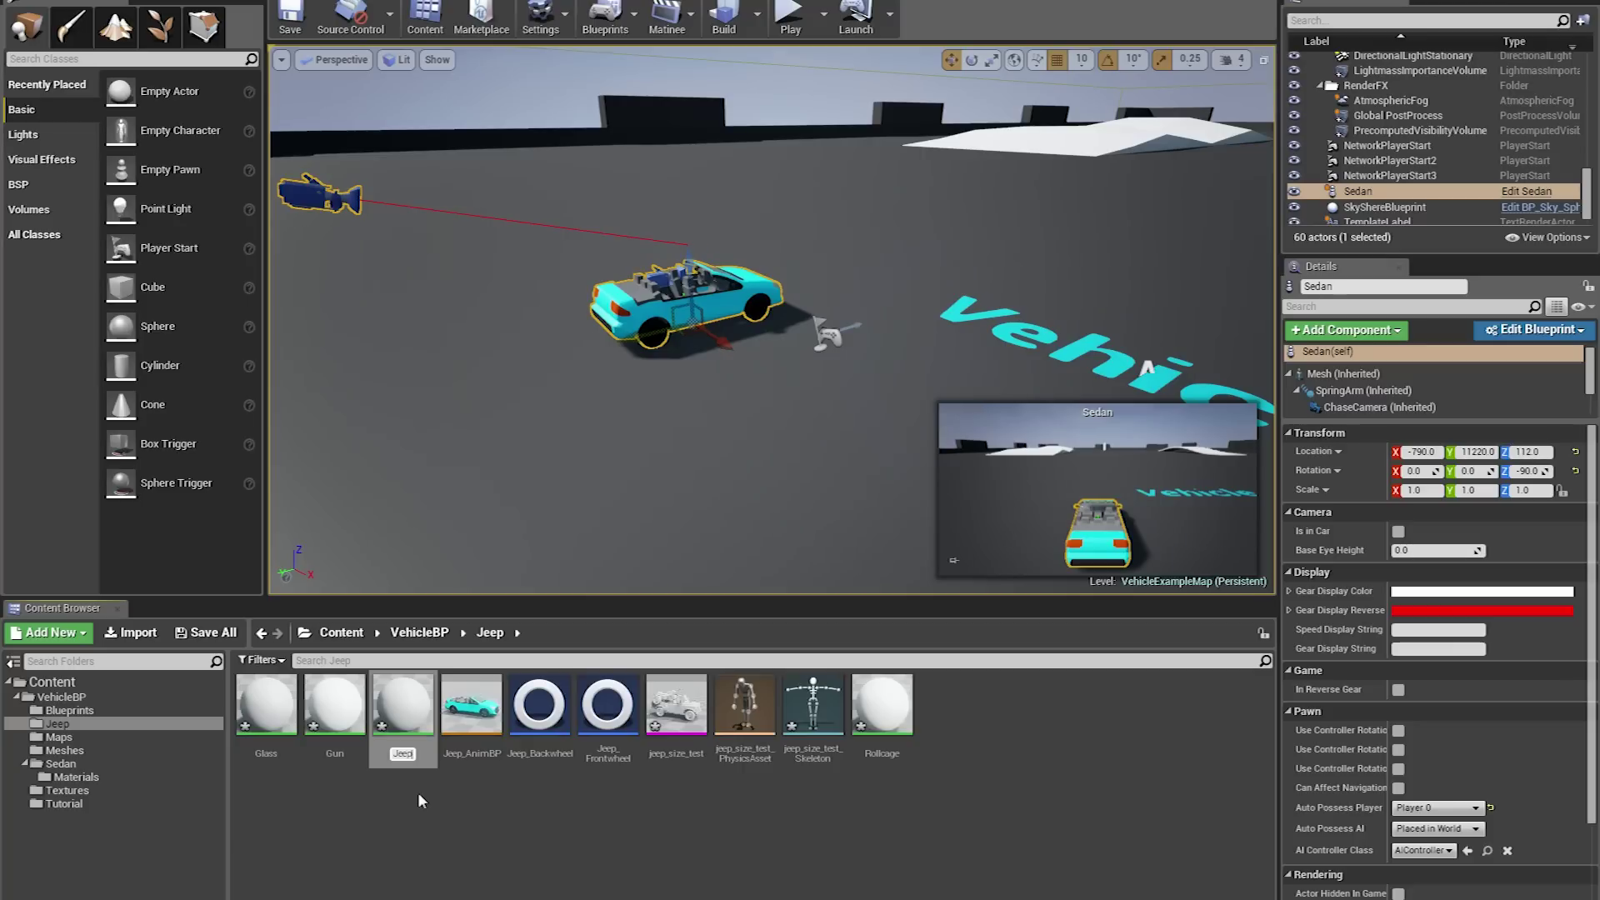
{"action": "type", "text": "_Mat"}
{"action": "key", "text": "Return"}
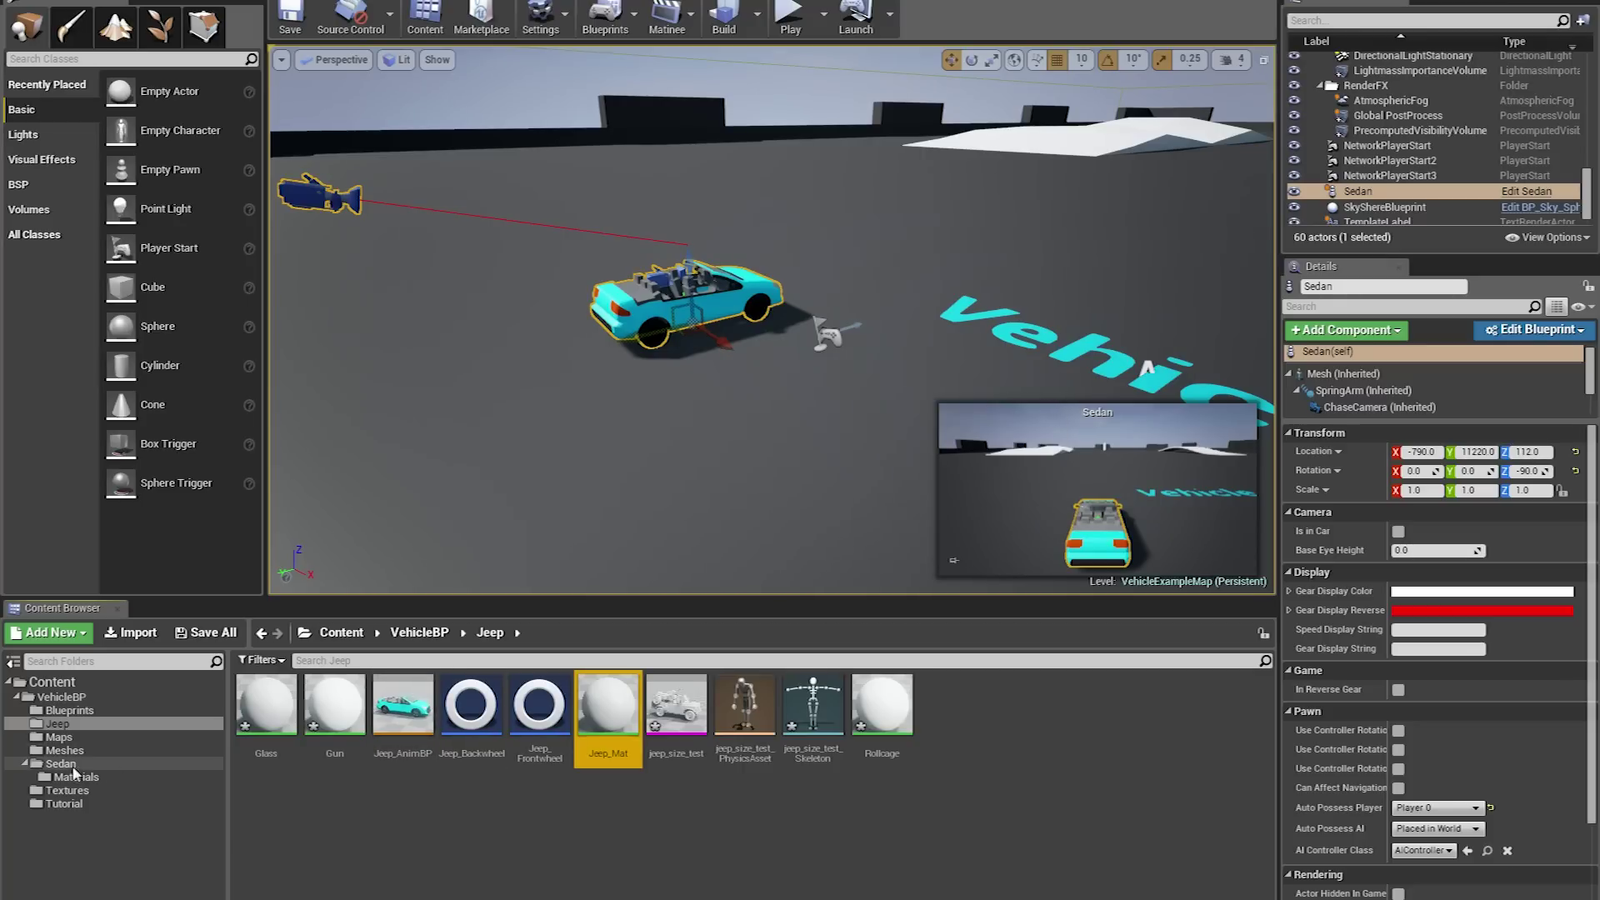
Move the Jeep blueprint out of the Sedan folder into the Jeep folder
{"action": "left_click", "coordinate": [98, 765]}
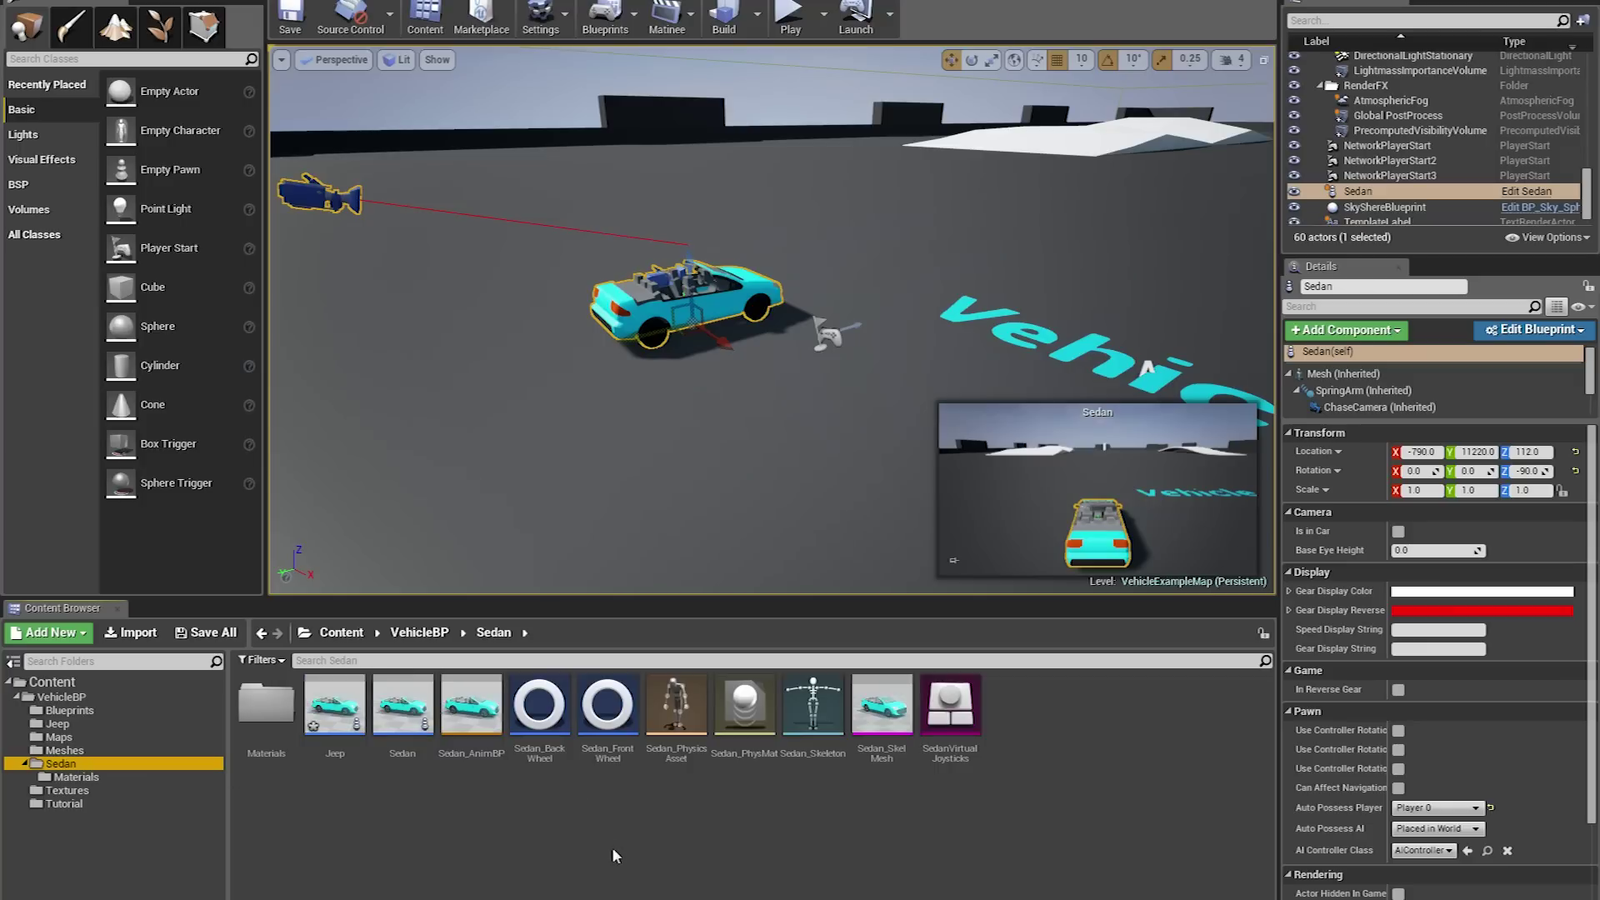
{"action": "left_click_drag", "start_coordinate": [335, 704], "coordinate": [74, 724]}
{"action": "left_click", "coordinate": [112, 766]}
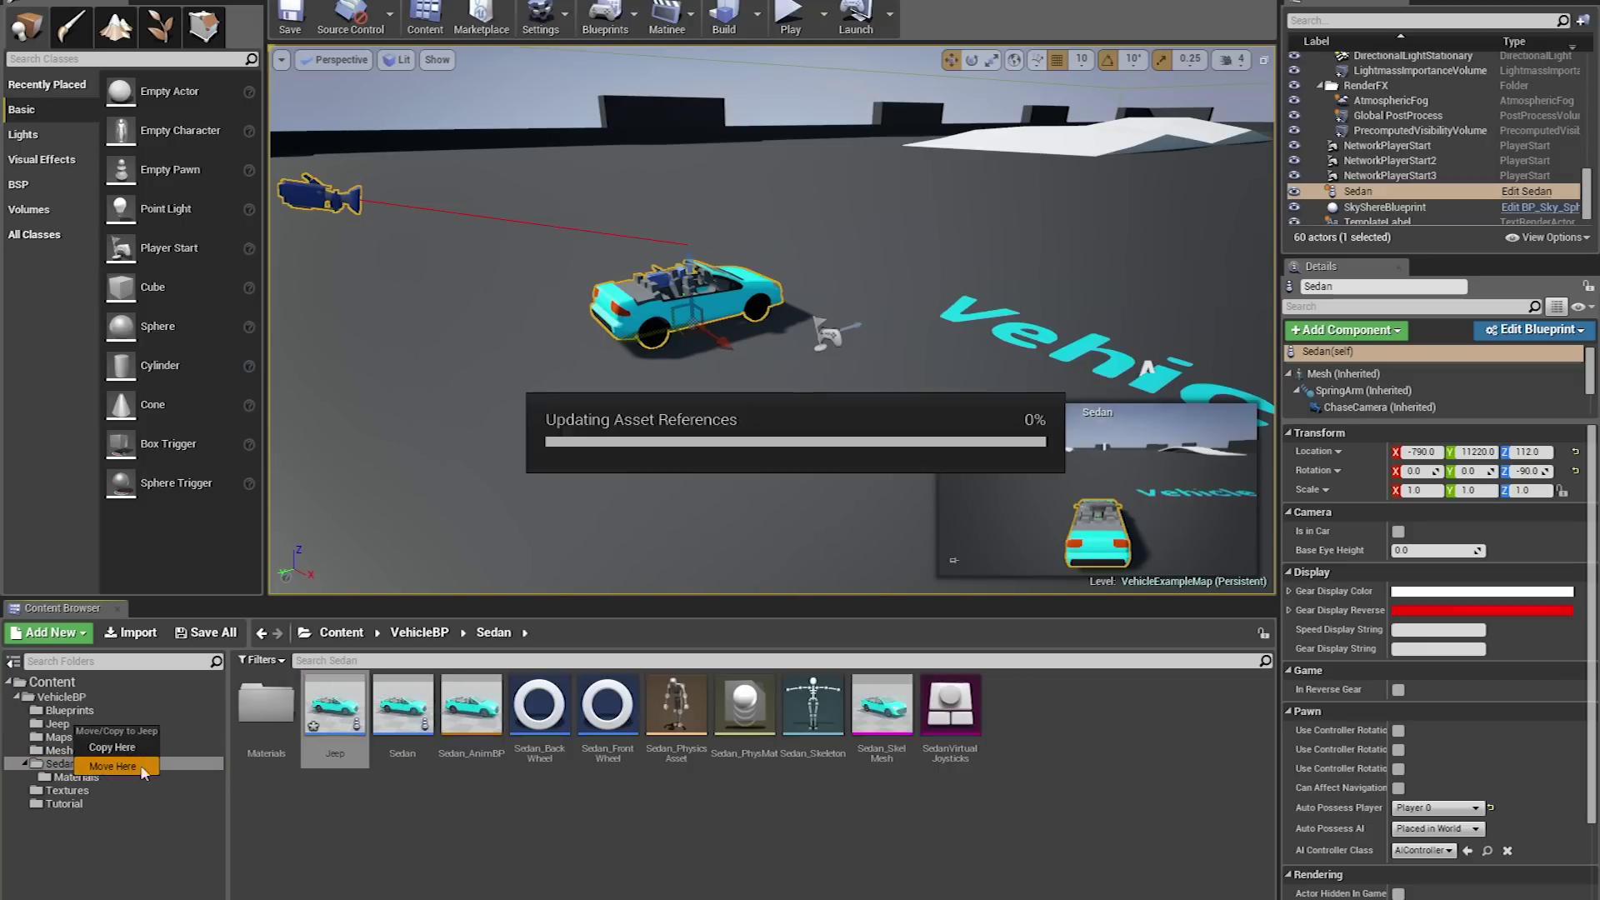
Open the Jeep blueprint from the Jeep folder and select its inherited car mesh in the viewport
{"action": "left_click", "coordinate": [49, 726]}
{"action": "left_click", "coordinate": [397, 705]}
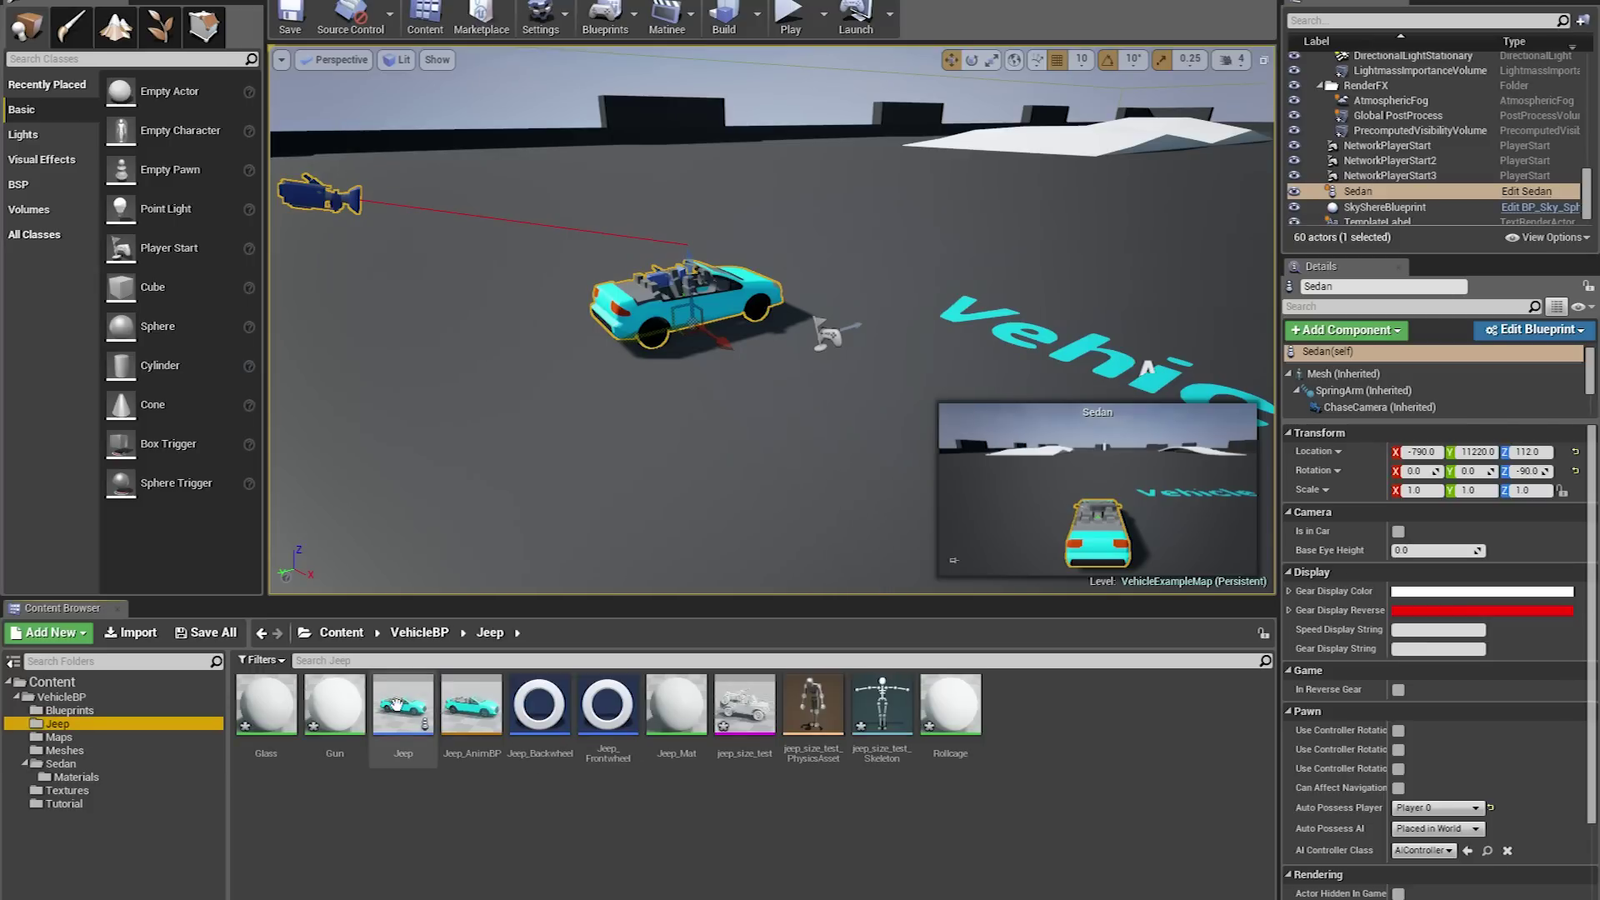
{"action": "left_click", "coordinate": [411, 745]}
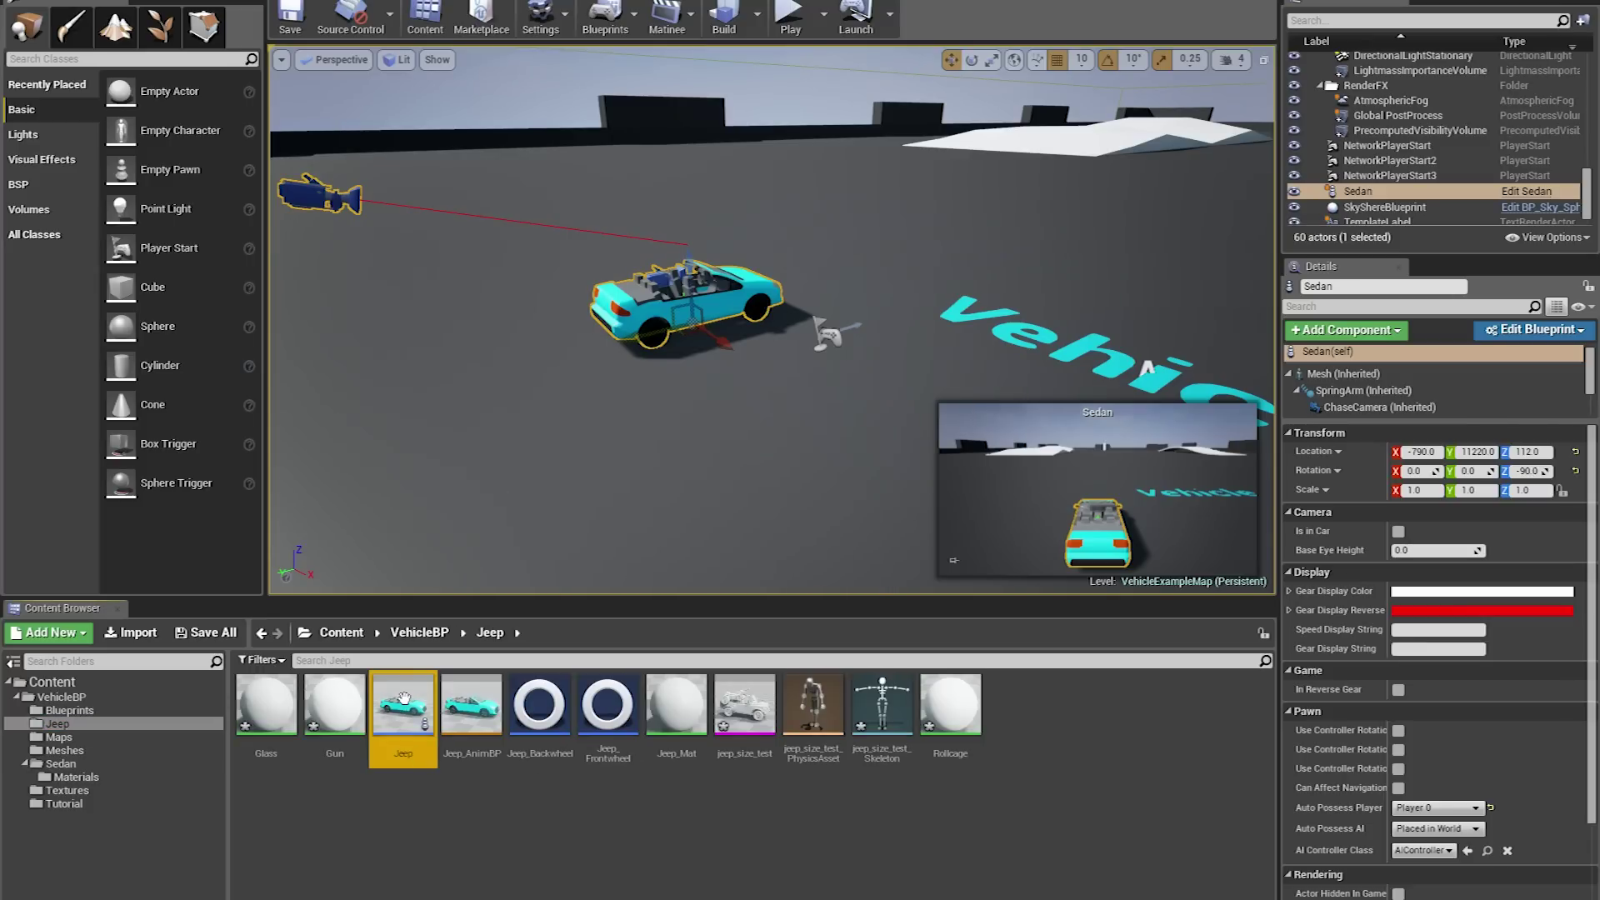
{"action": "double_click", "coordinate": [404, 702]}
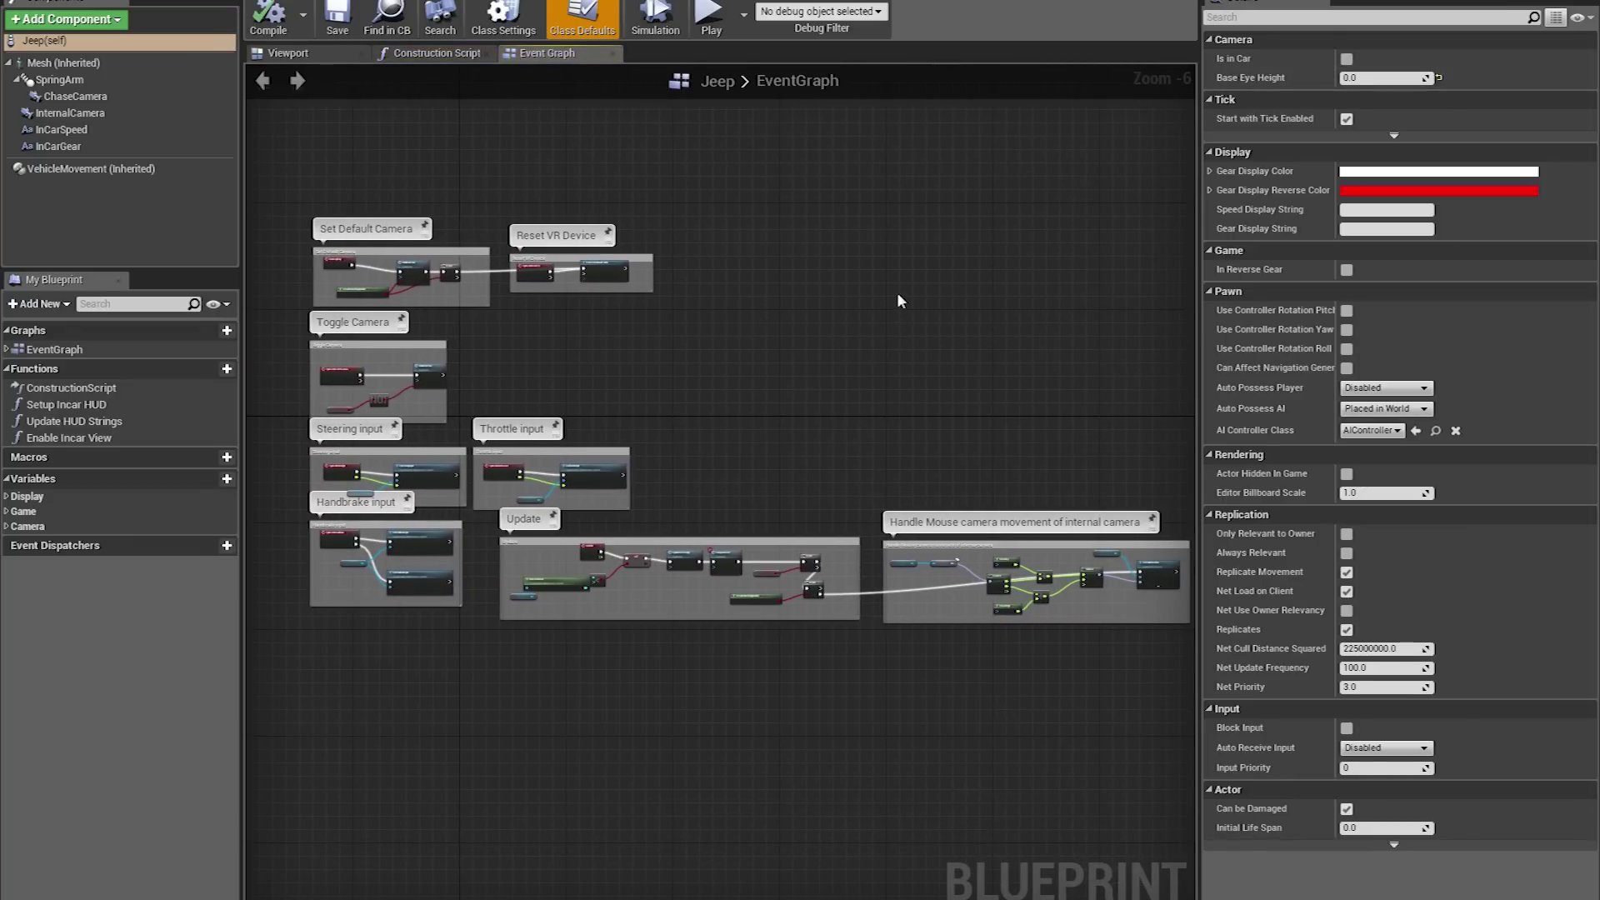
{"action": "left_click", "coordinate": [327, 51]}
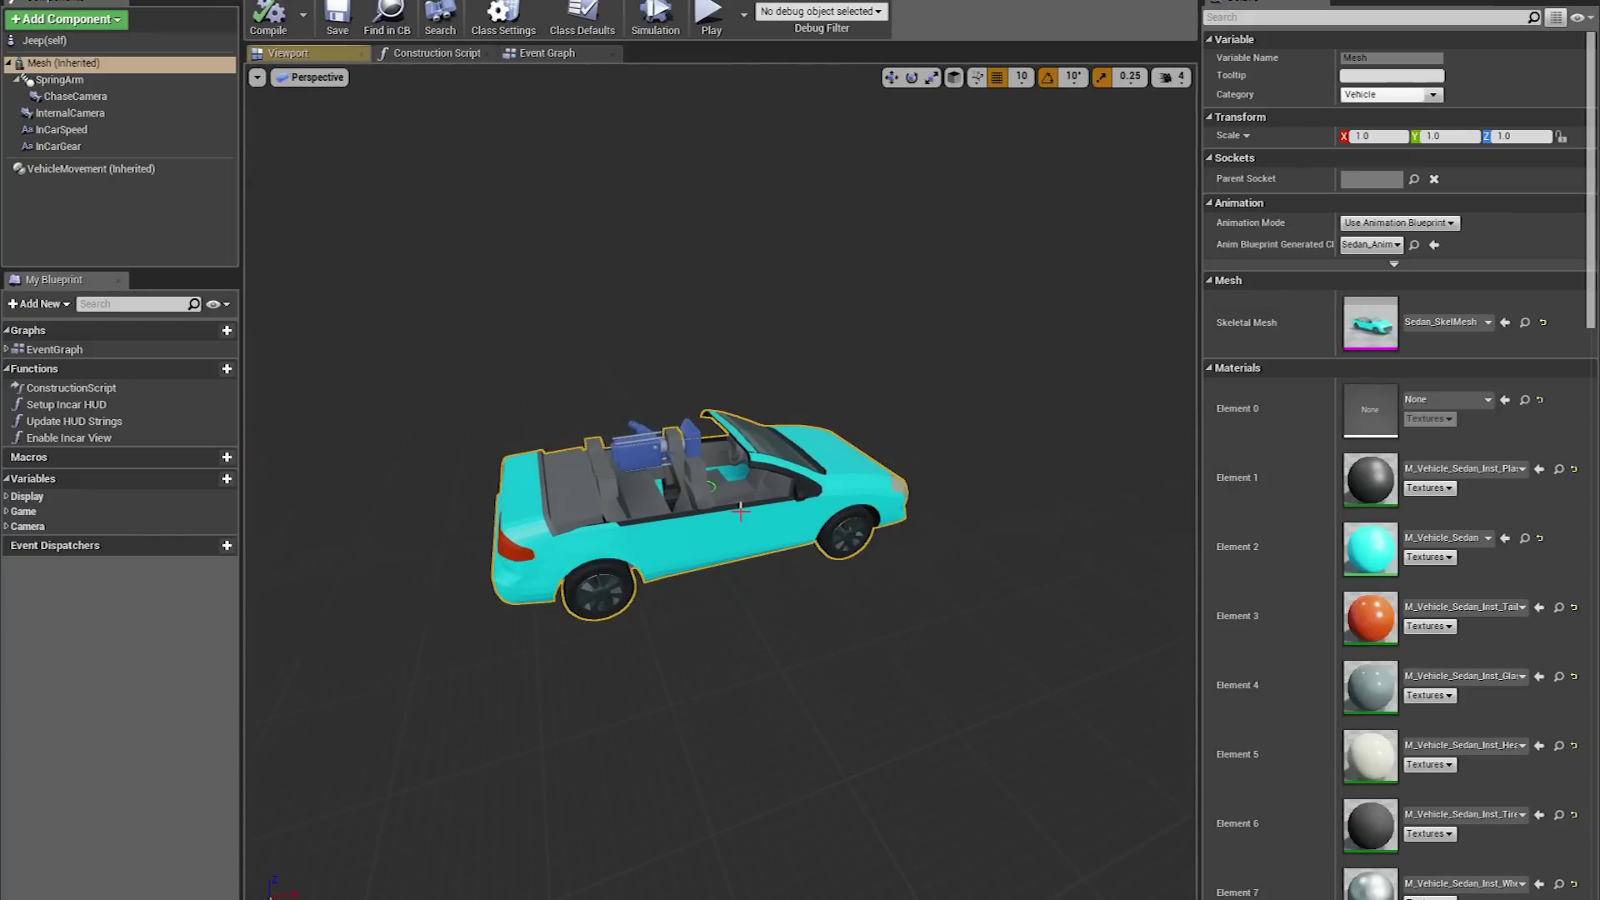
{"action": "left_click", "coordinate": [715, 494]}
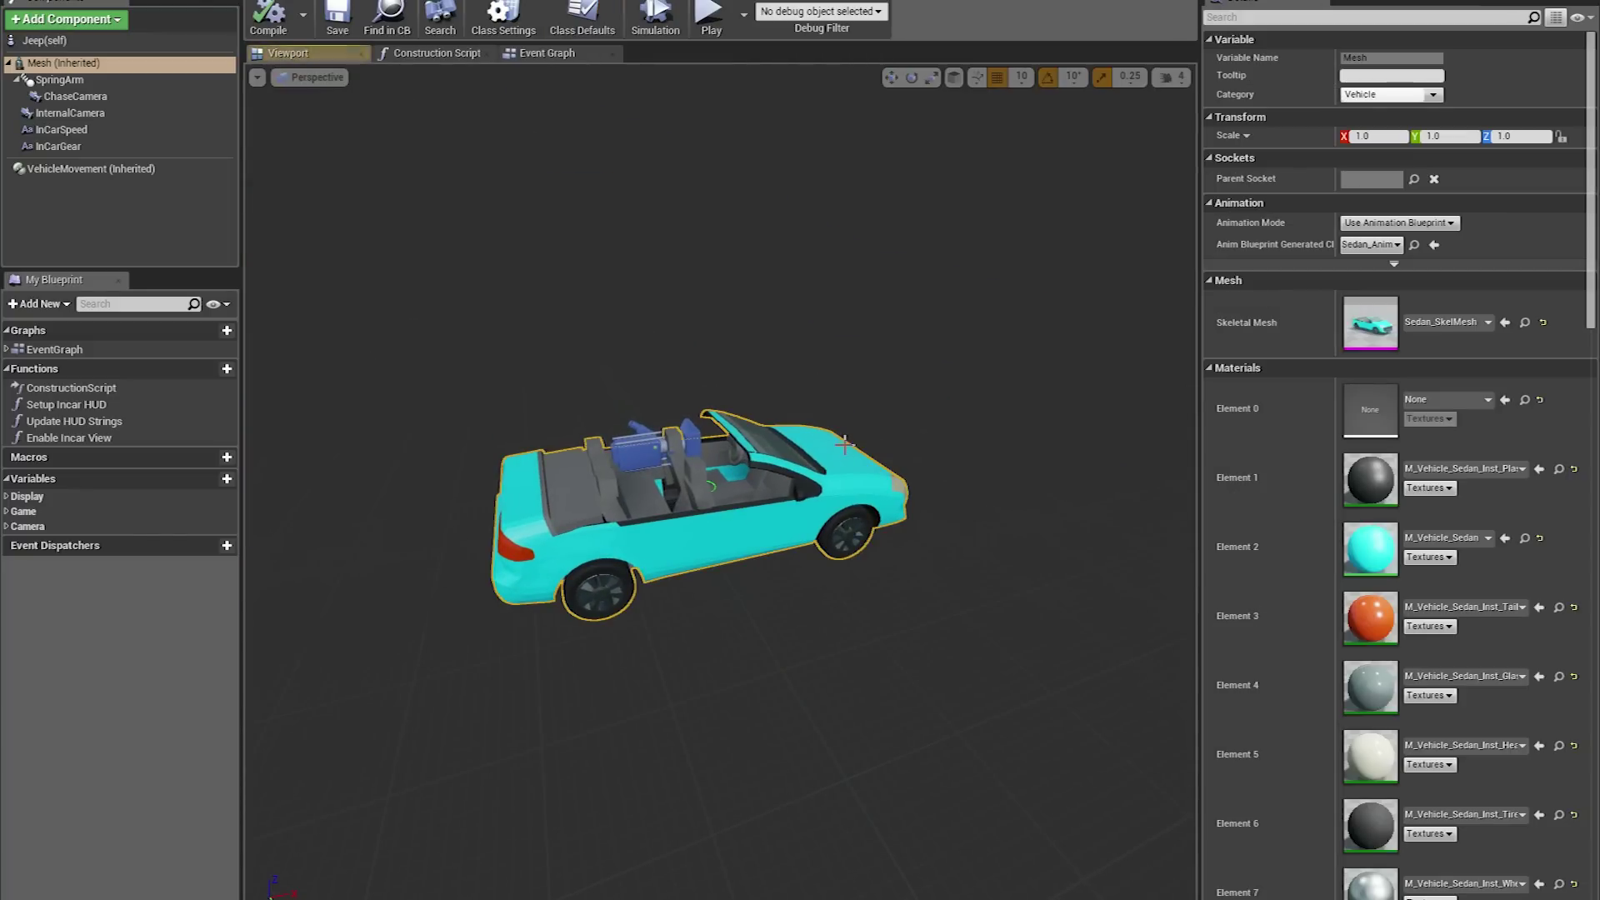
Set the inherited mesh component's skeletal mesh to jeep_size_test
{"action": "left_click", "coordinate": [1488, 327]}
{"action": "left_click", "coordinate": [1405, 466]}
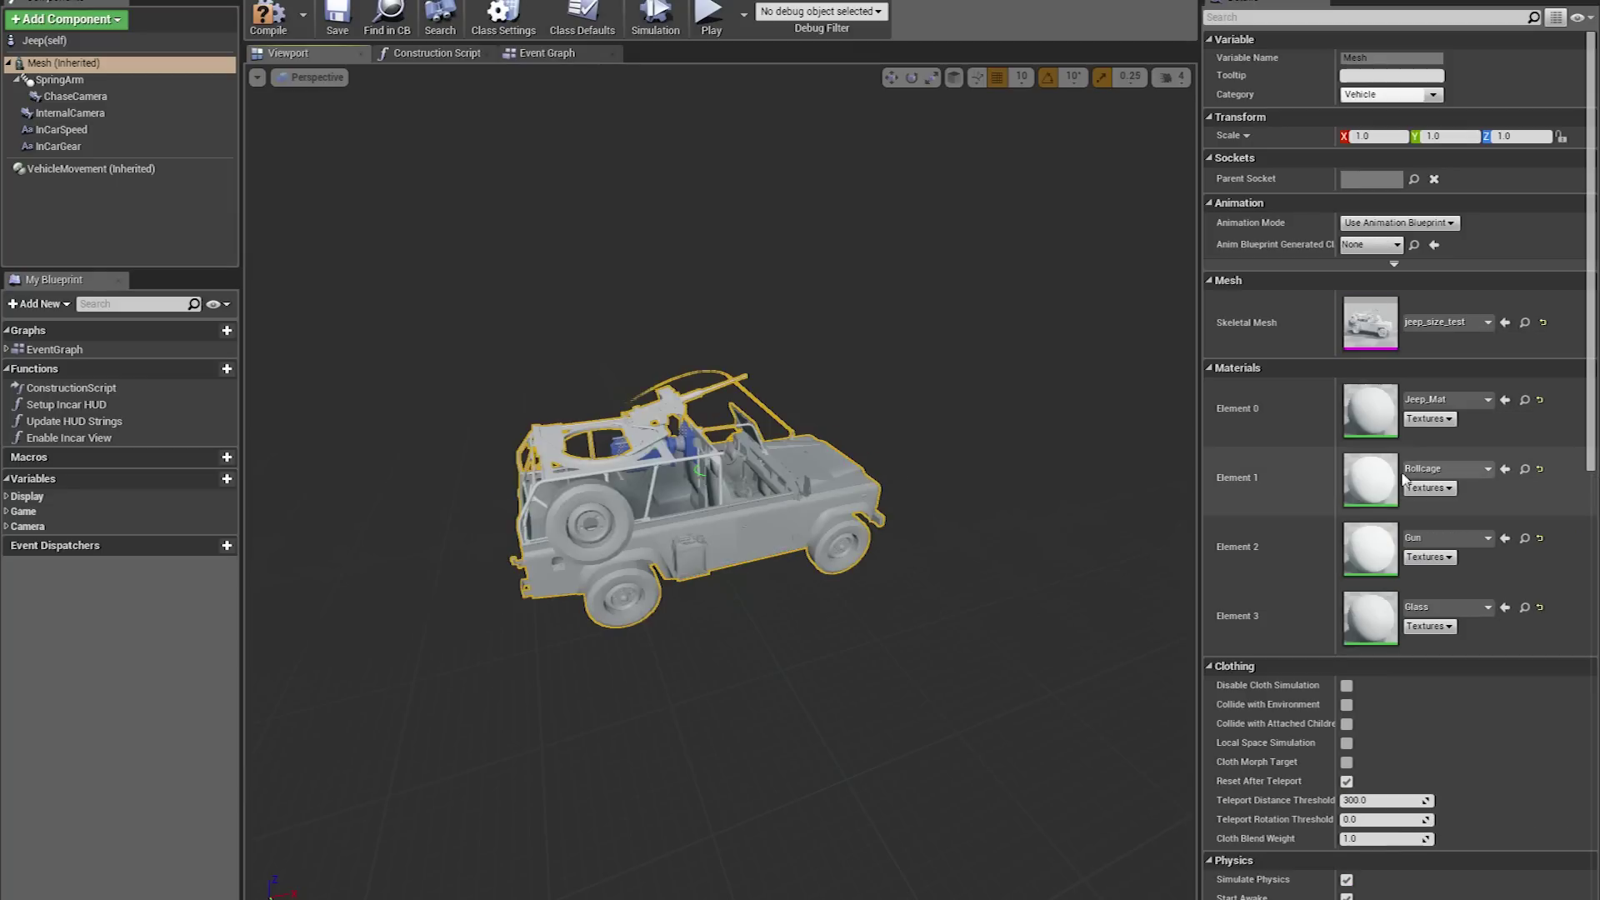
{"action": "left_click_drag", "start_coordinate": [852, 355], "coordinate": [831, 315]}
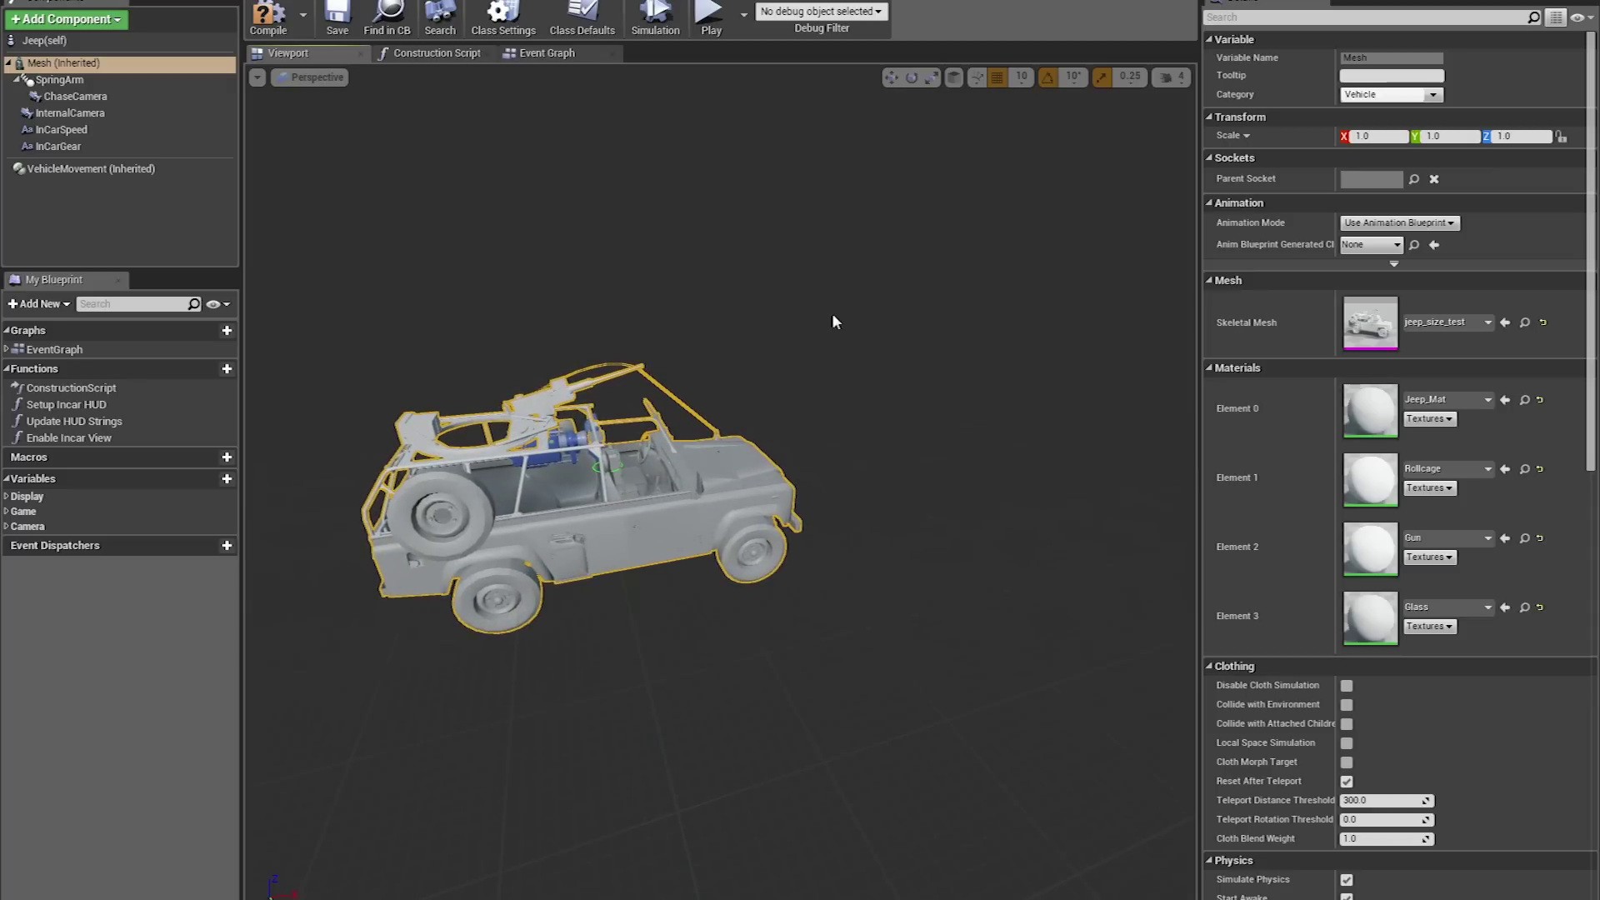
Assign Jeep_AnimBP as the mesh's animation blueprint class, compile and save the Jeep blueprint
{"action": "left_click", "coordinate": [1384, 244]}
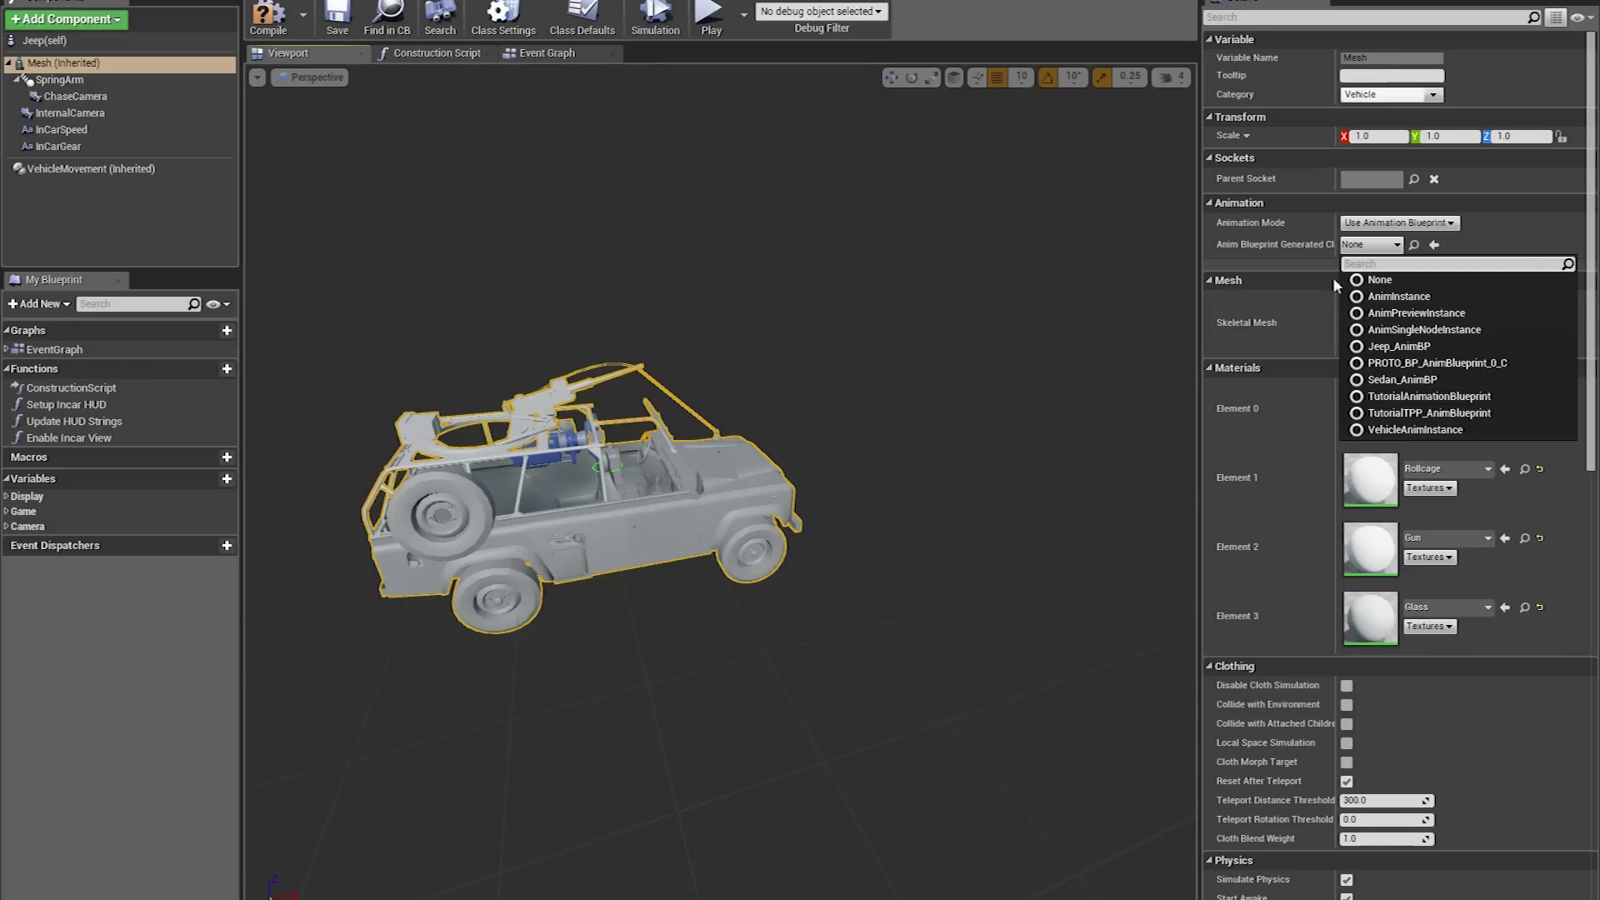
{"action": "left_click", "coordinate": [1379, 346]}
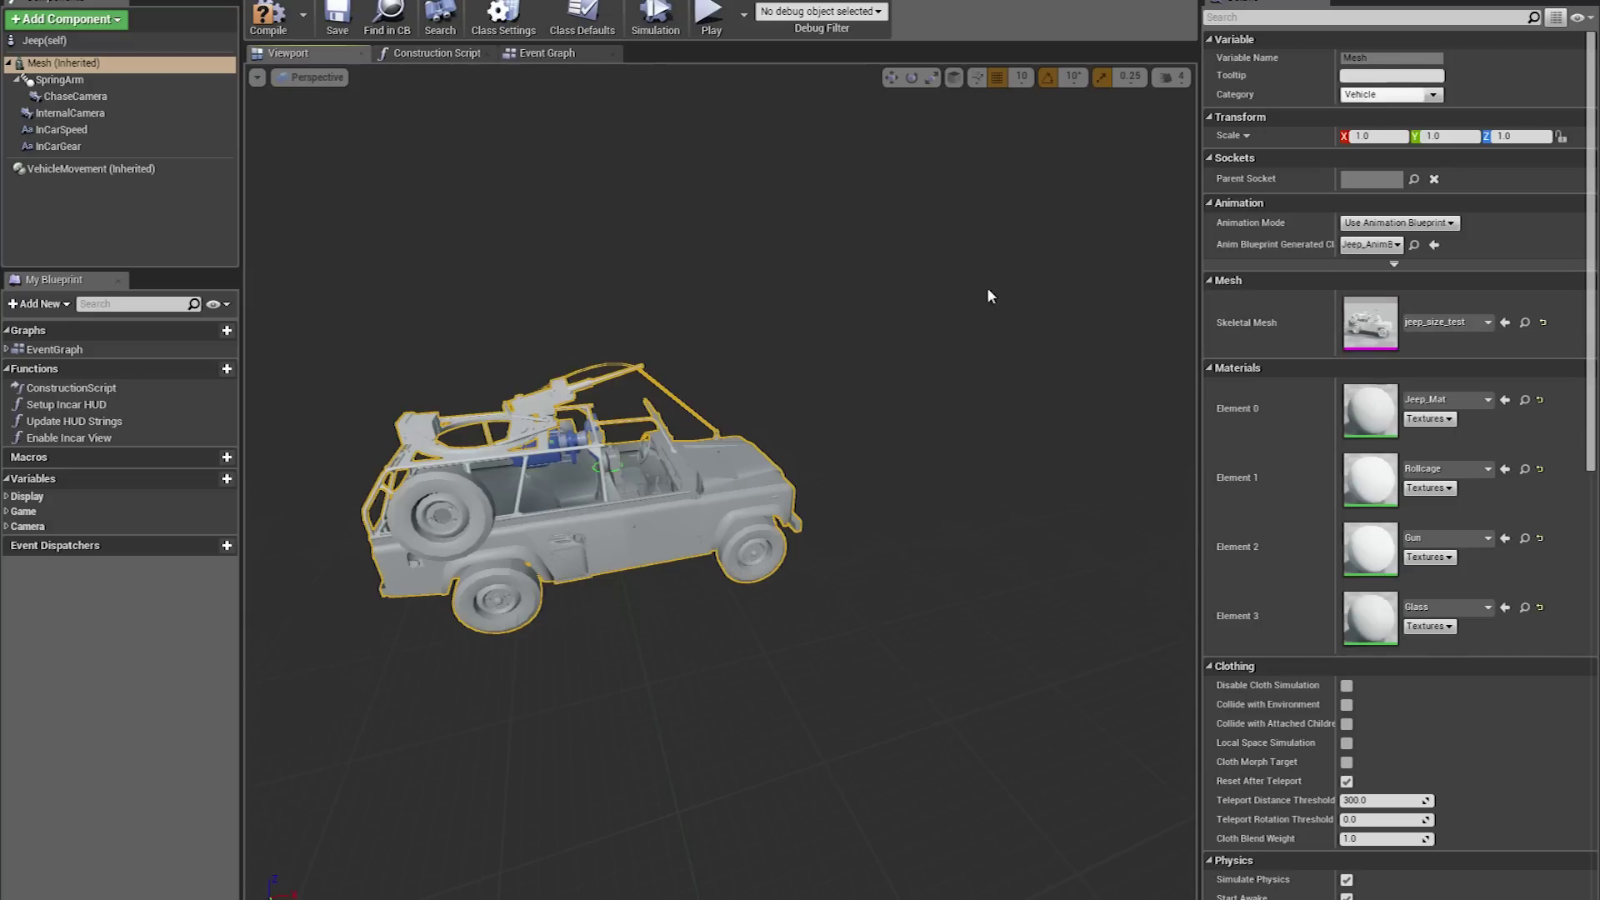
{"action": "mouse_move", "coordinate": [942, 242]}
{"action": "right_mouse_down"}
{"action": "mouse_move", "coordinate": [867, 250]}
{"action": "mouse_move", "coordinate": [954, 224]}
{"action": "right_mouse_up"}
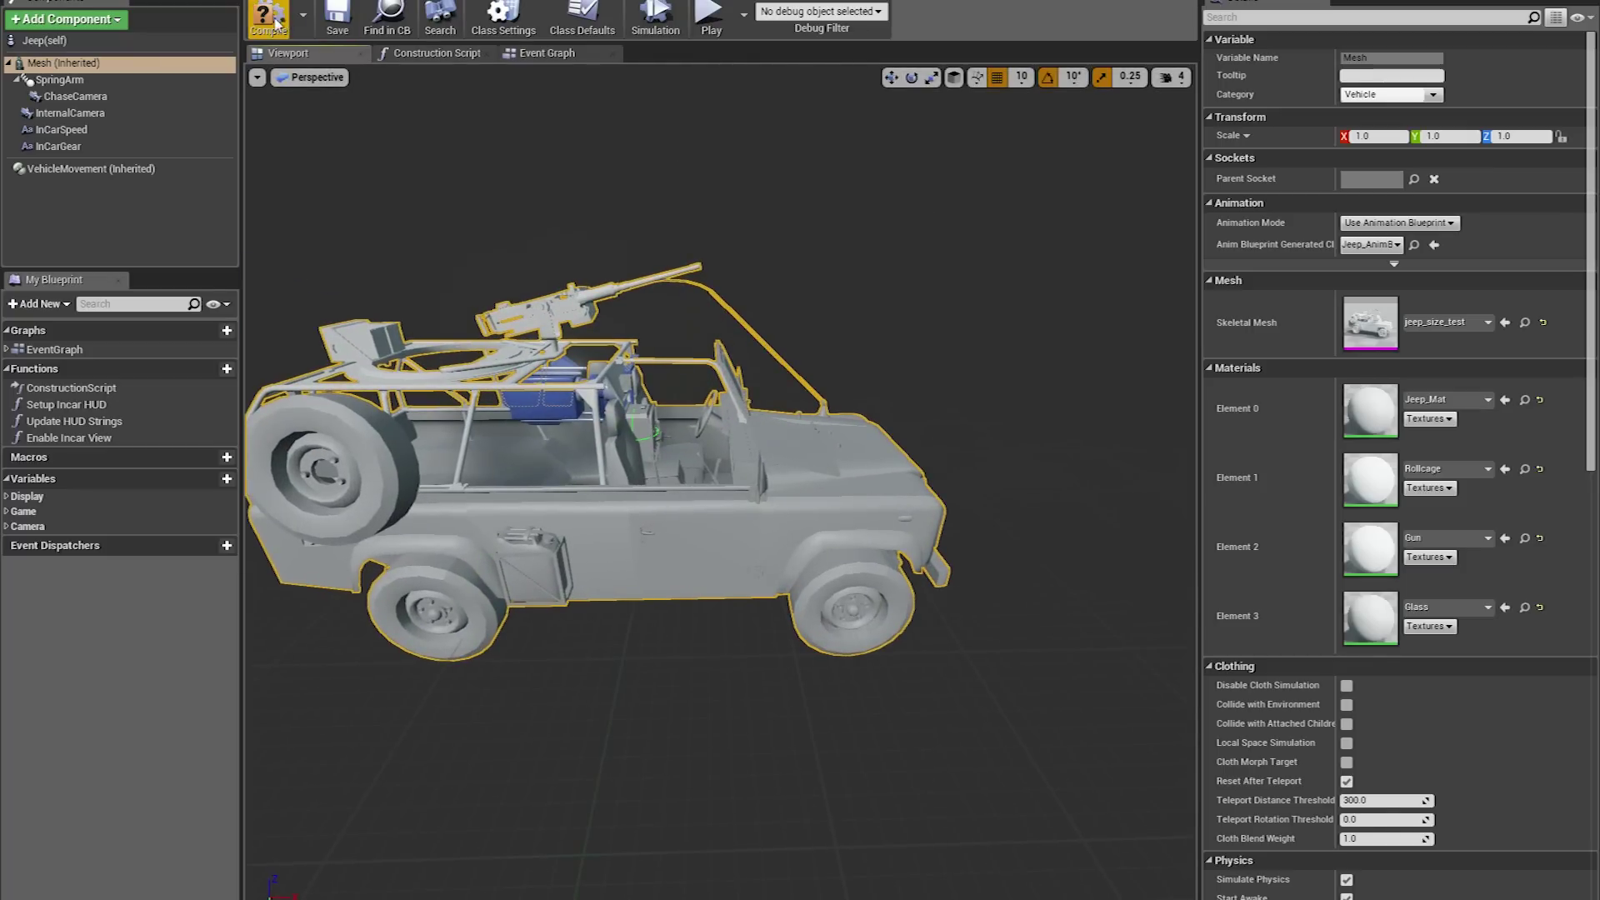
{"action": "left_click", "coordinate": [338, 18]}
{"action": "right_click_drag", "start_coordinate": [654, 182], "coordinate": [617, 310]}
{"action": "left_click", "coordinate": [617, 310]}
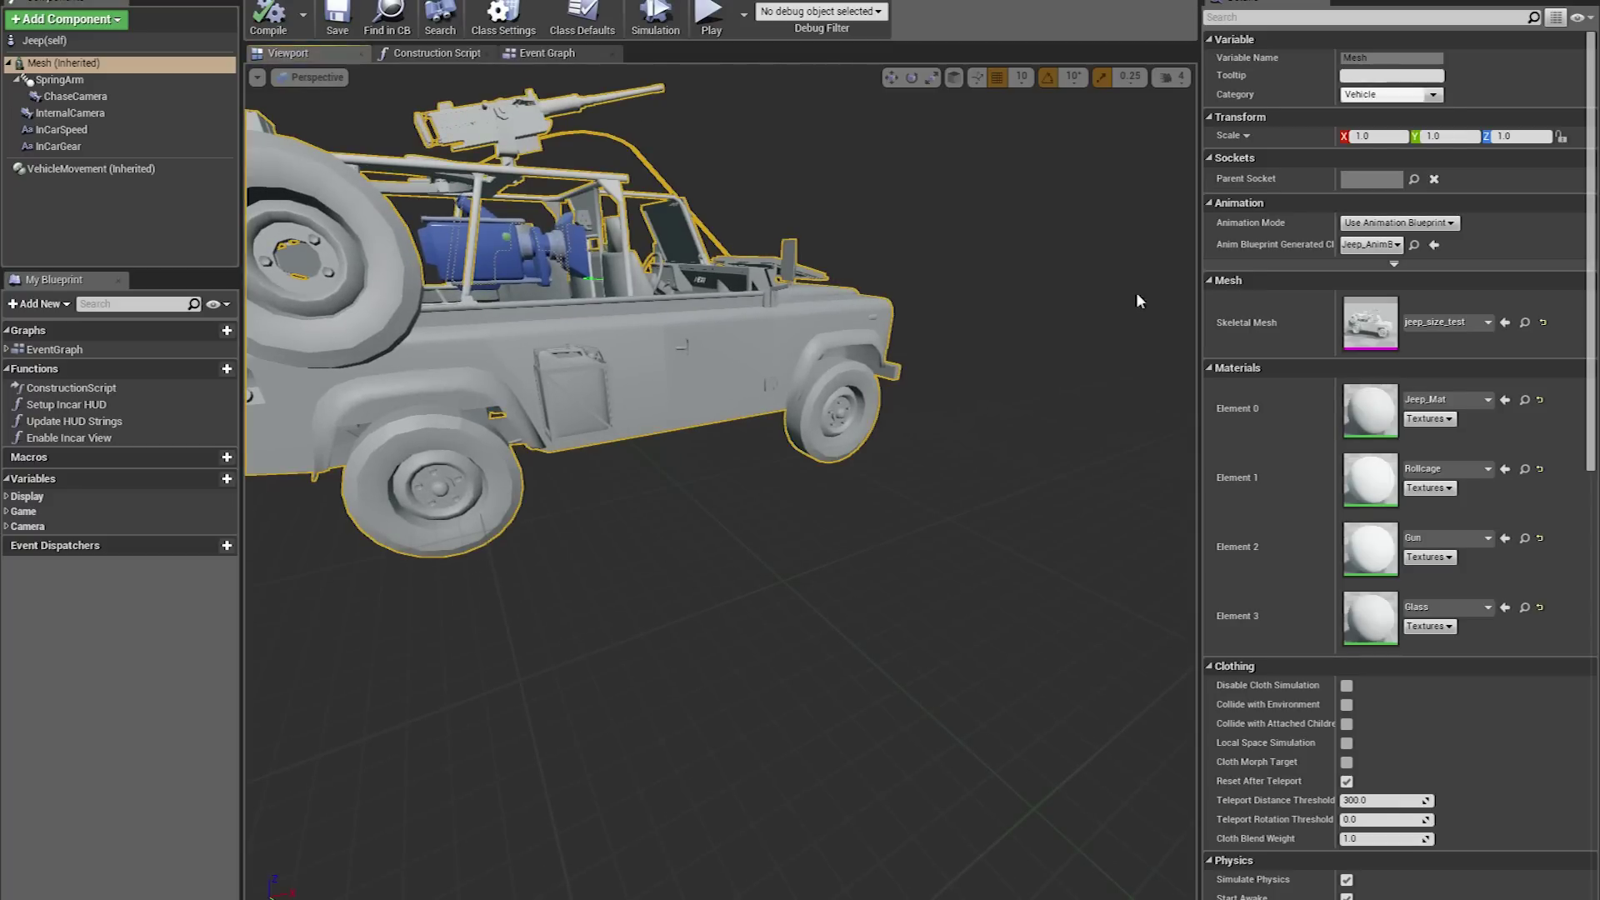
Select the inherited VehicleMovement component and expand wheel setups 0 through 3 to show their classes and bone names
{"action": "left_click", "coordinate": [62, 168]}
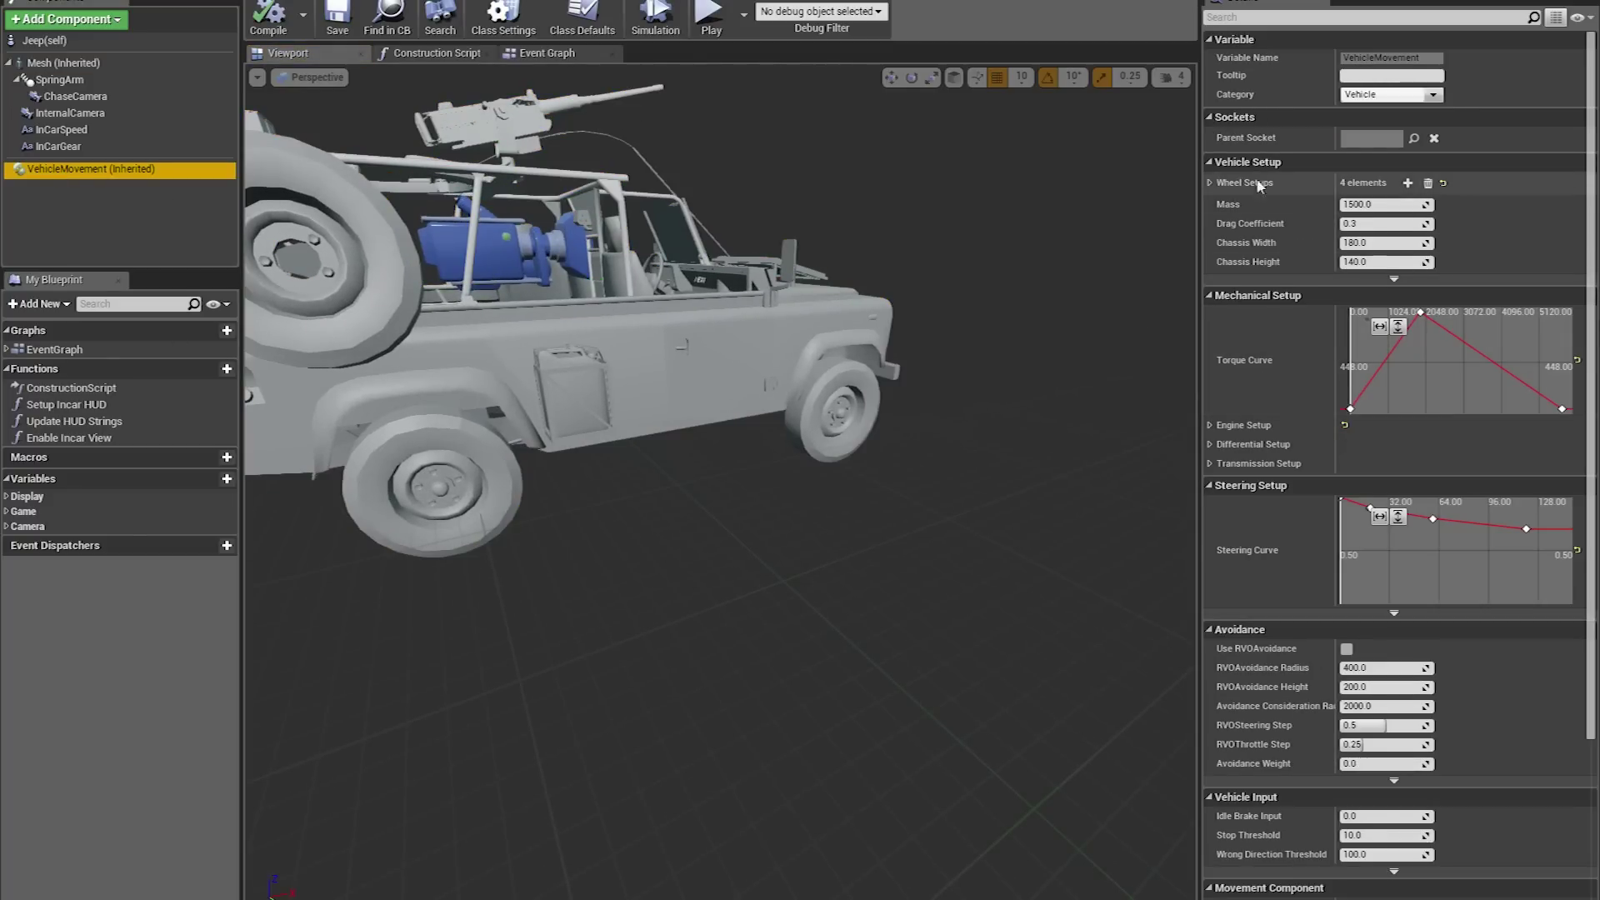
{"action": "left_click", "coordinate": [1209, 183]}
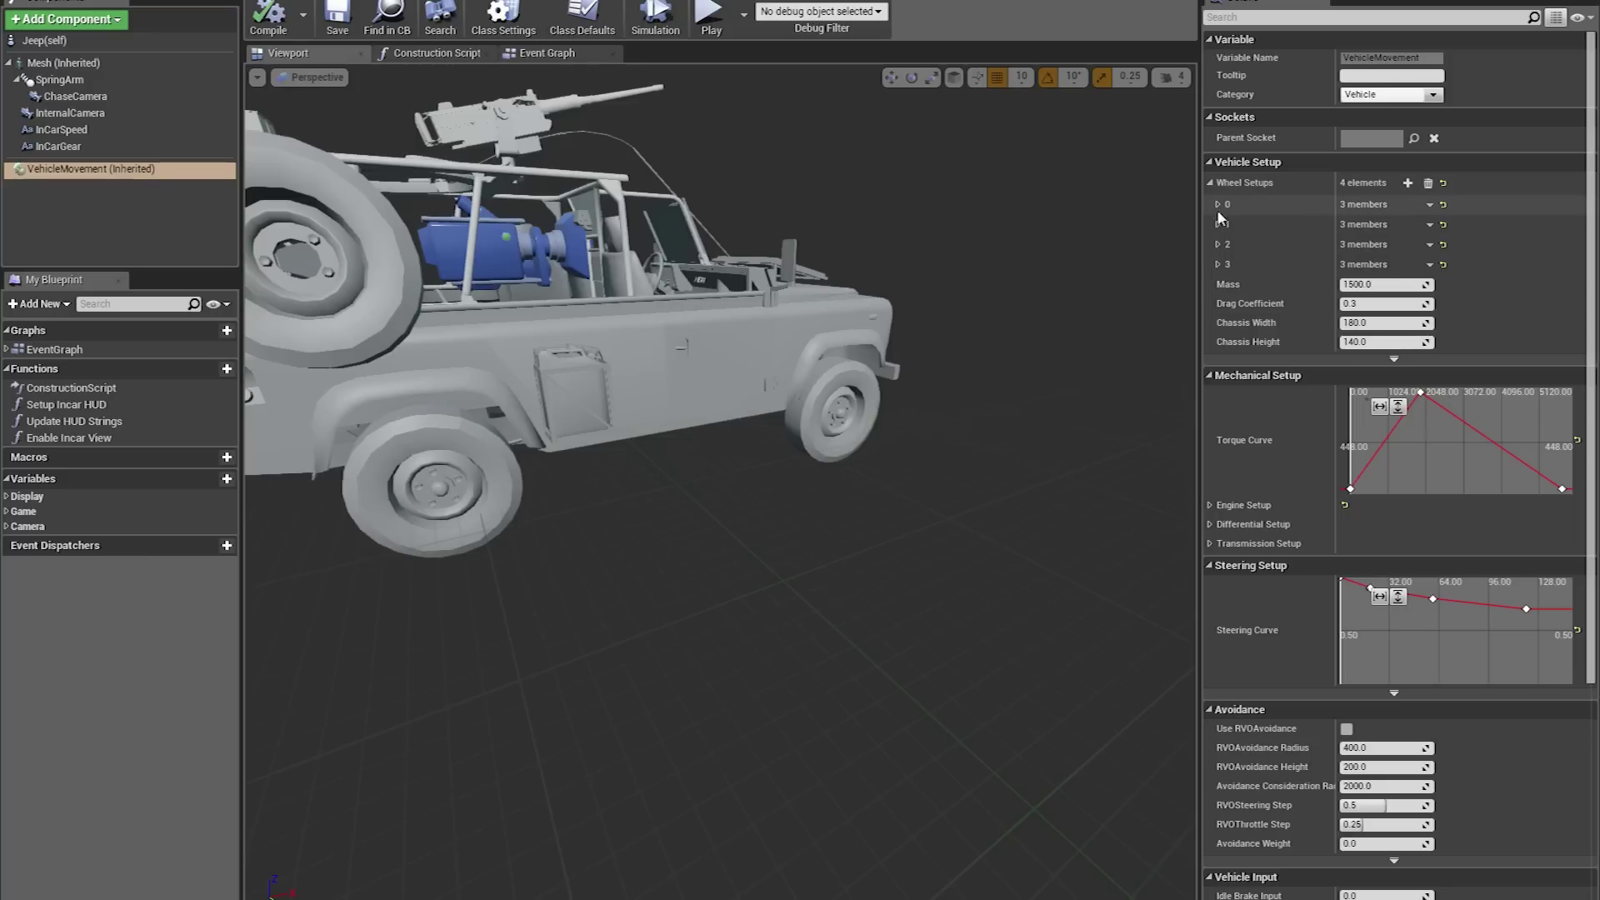
{"action": "left_click", "coordinate": [1217, 204]}
{"action": "left_click", "coordinate": [1218, 288]}
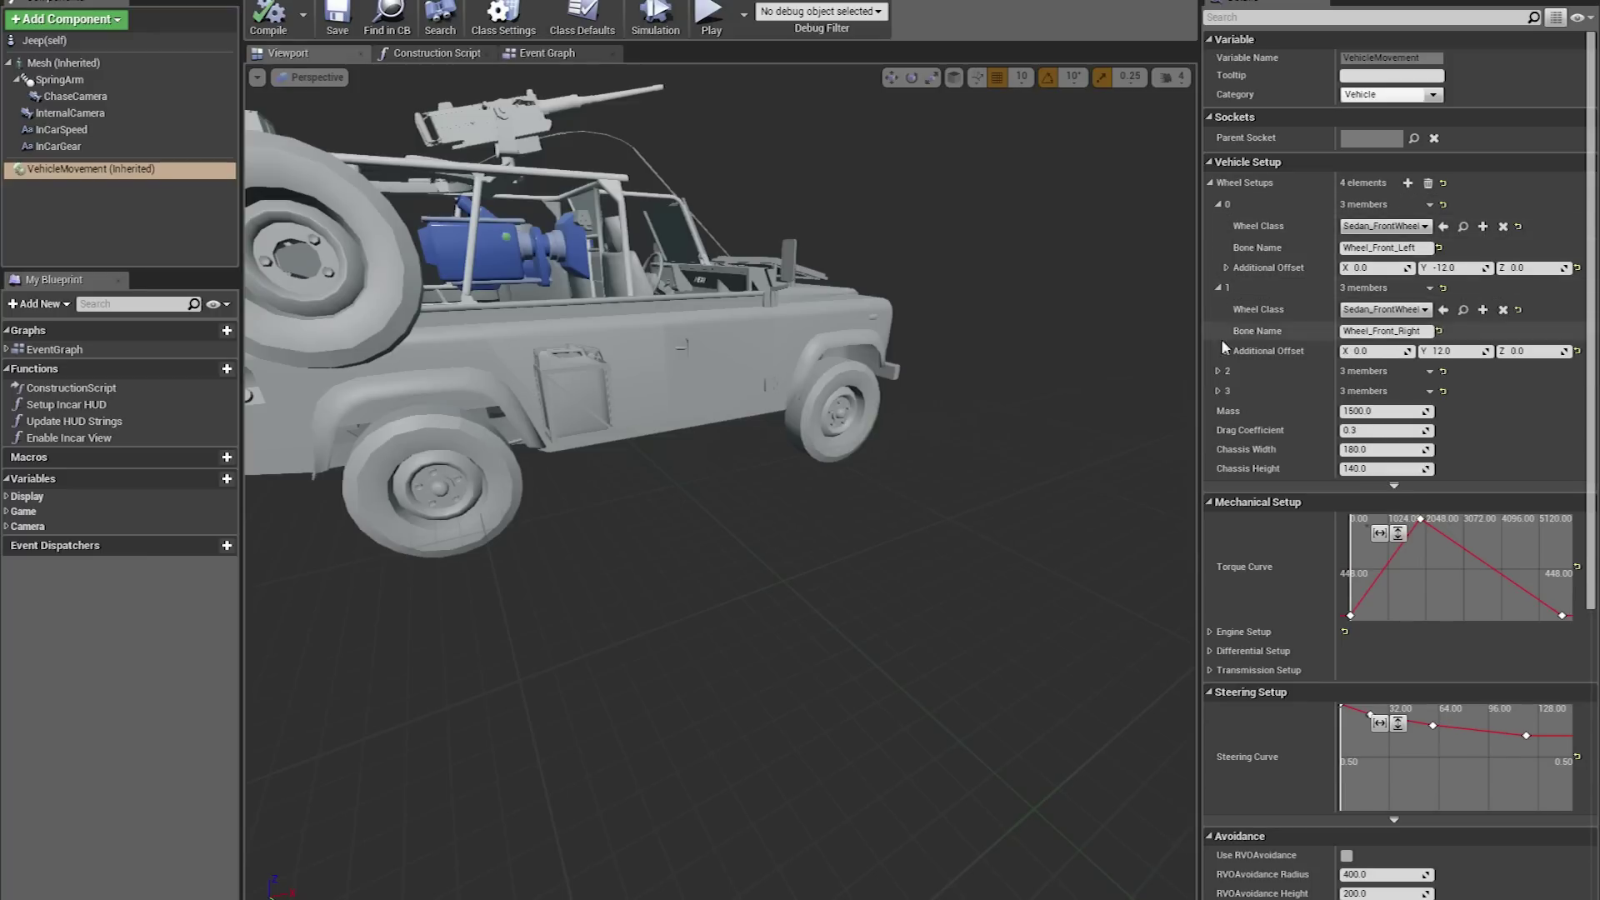
{"action": "left_click", "coordinate": [1217, 371]}
{"action": "left_click", "coordinate": [1218, 455]}
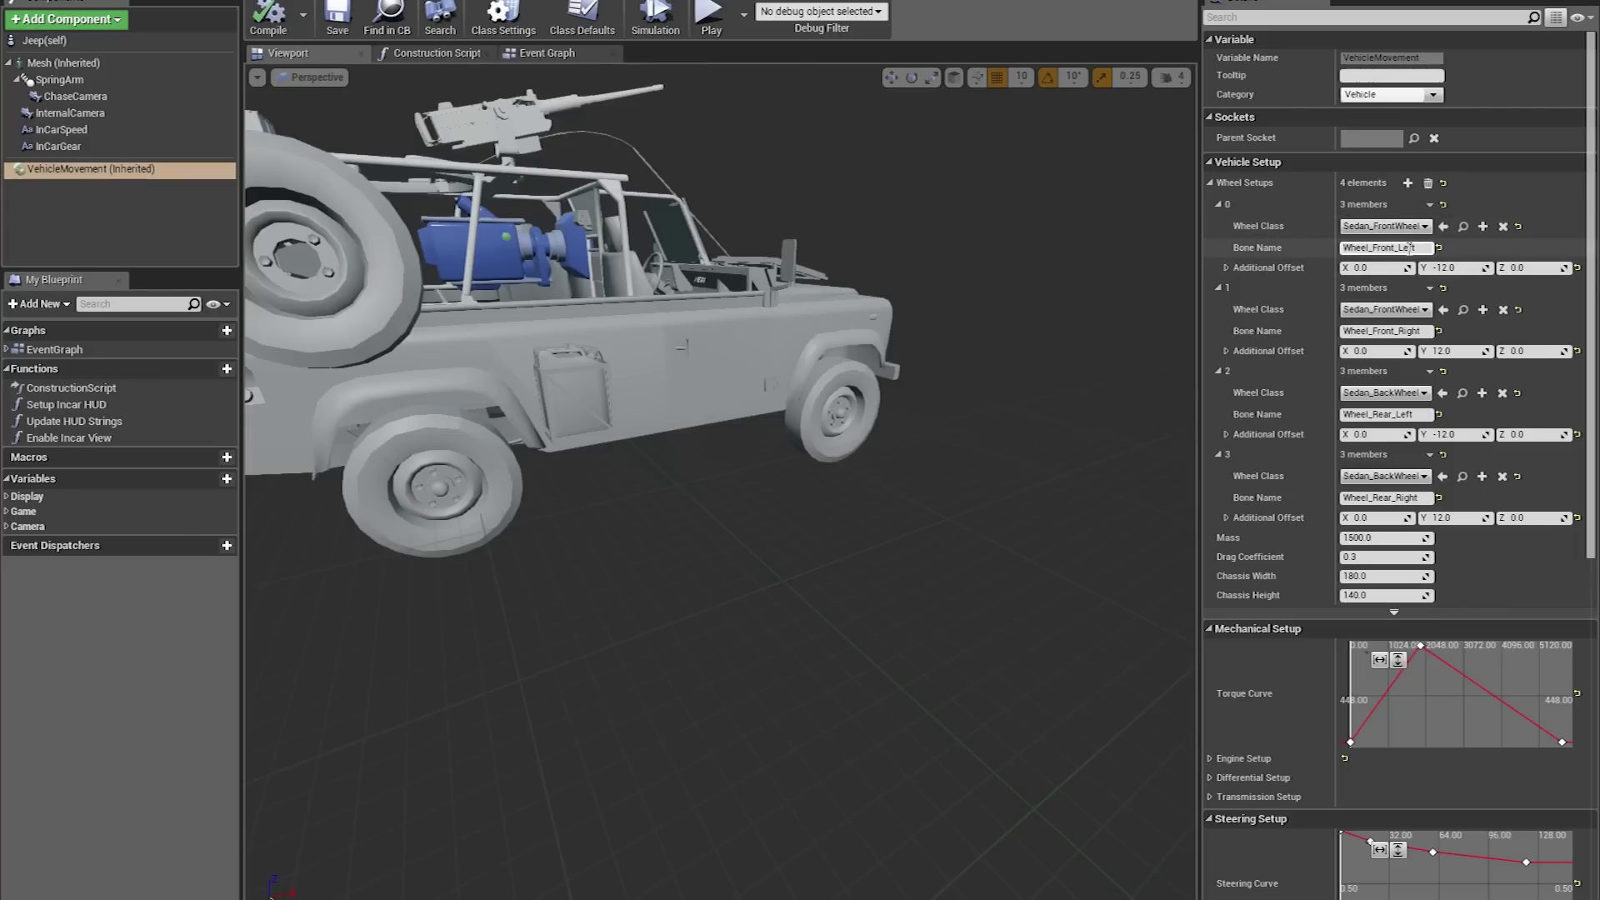
Check the wheel bone names in the jeep_size_test skeleton, and return to the Jeep blueprint's VehicleMovement settings
{"action": "left_click", "coordinate": [639, 346]}
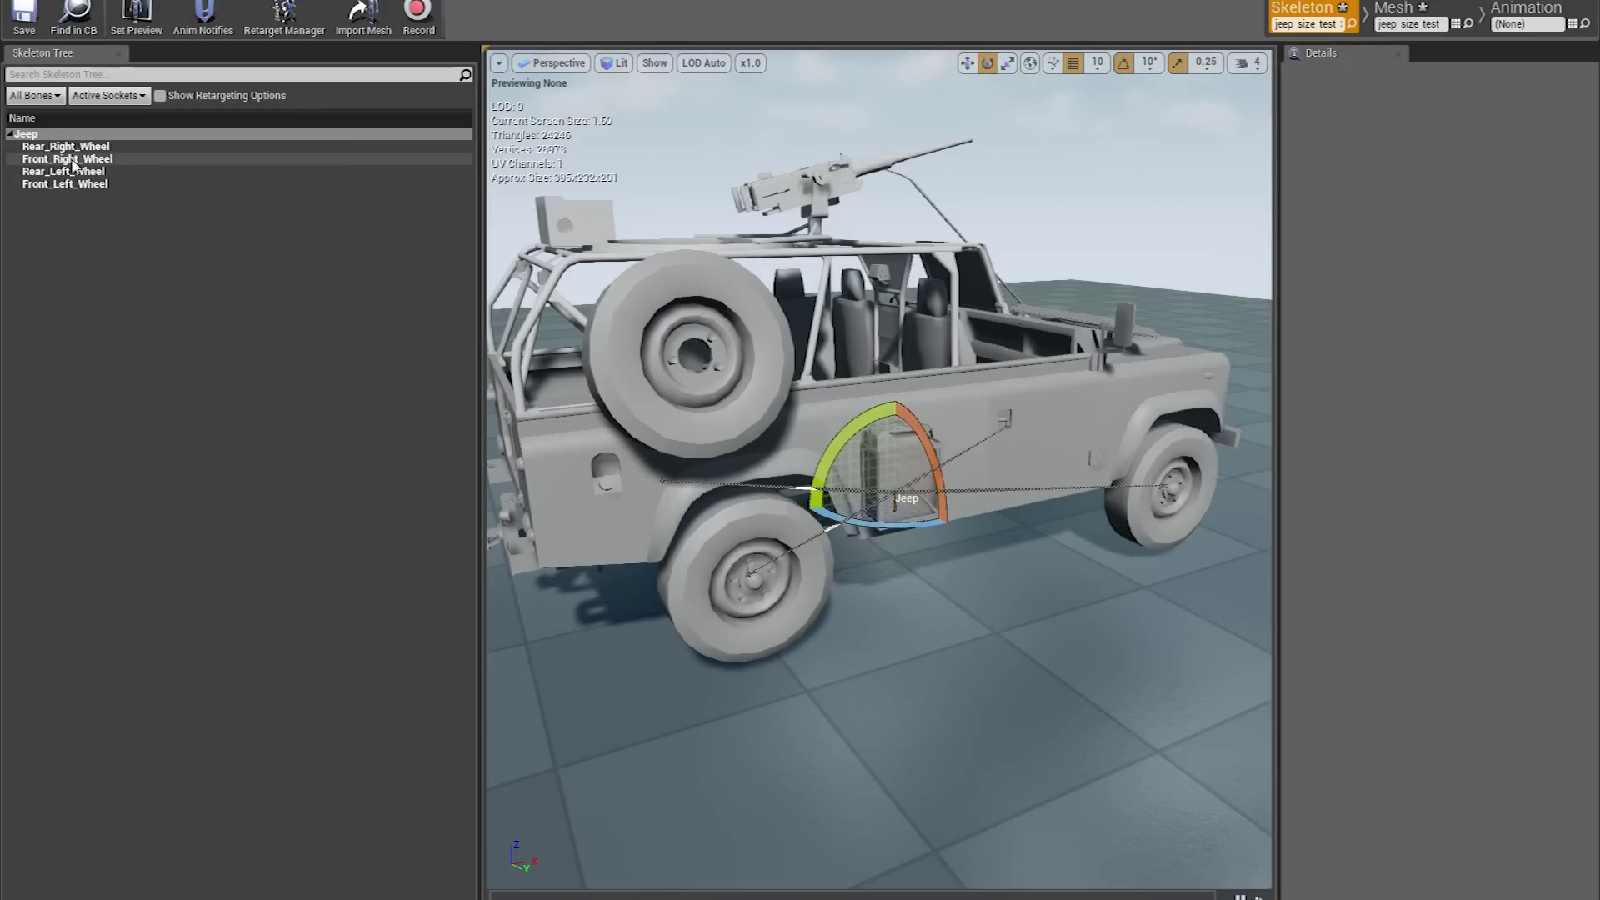
{"action": "left_click", "coordinate": [96, 147]}
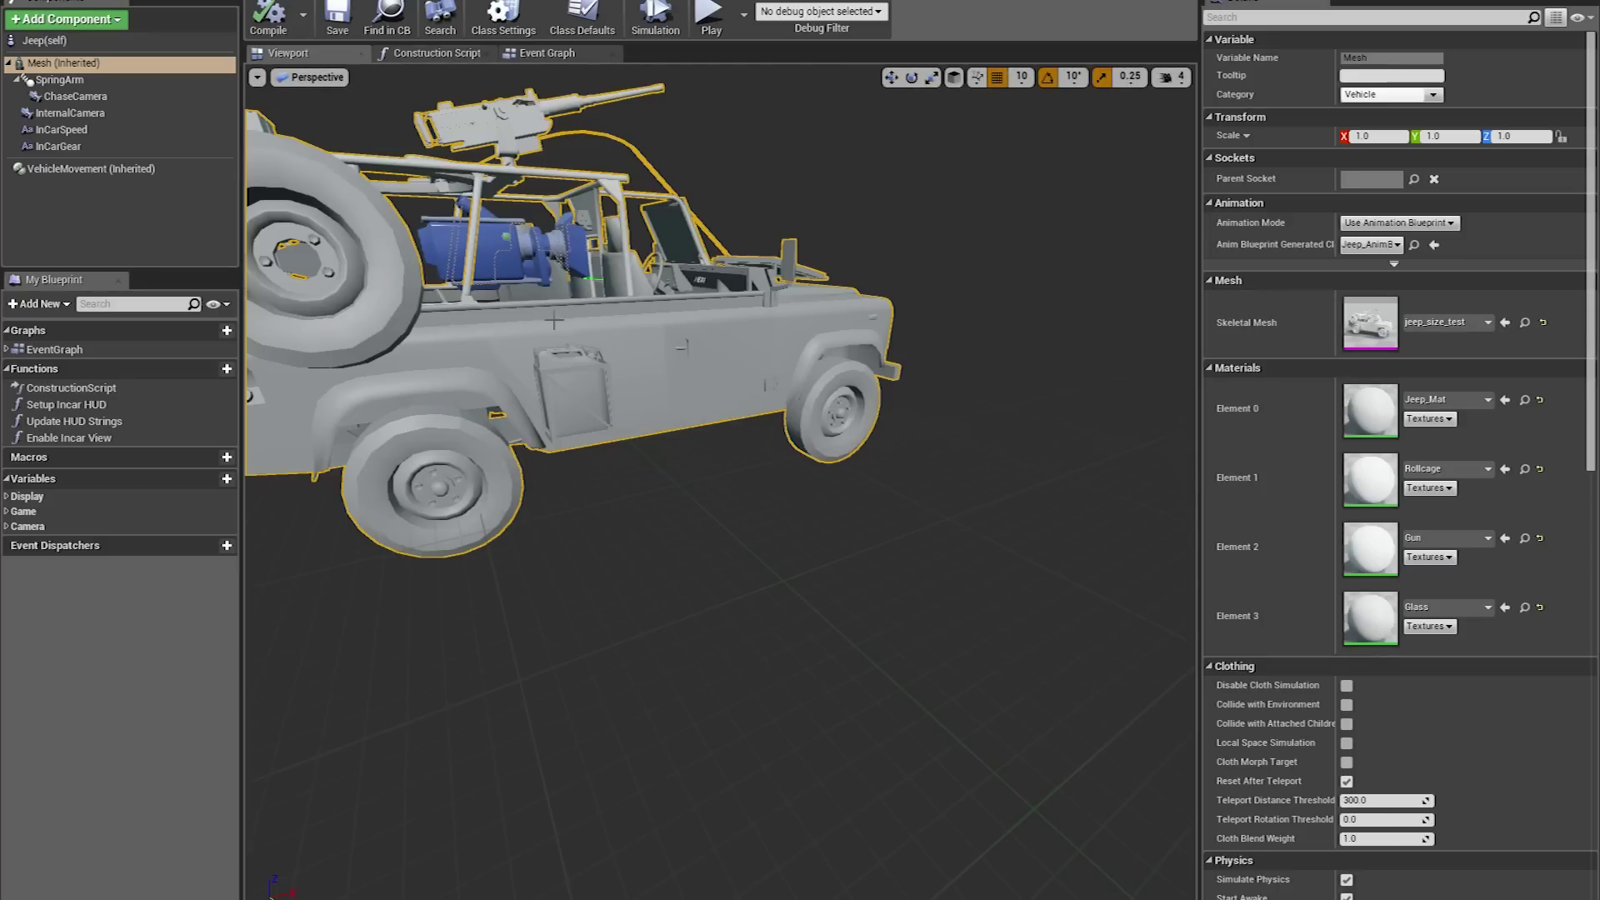
{"action": "left_click", "coordinate": [73, 167]}
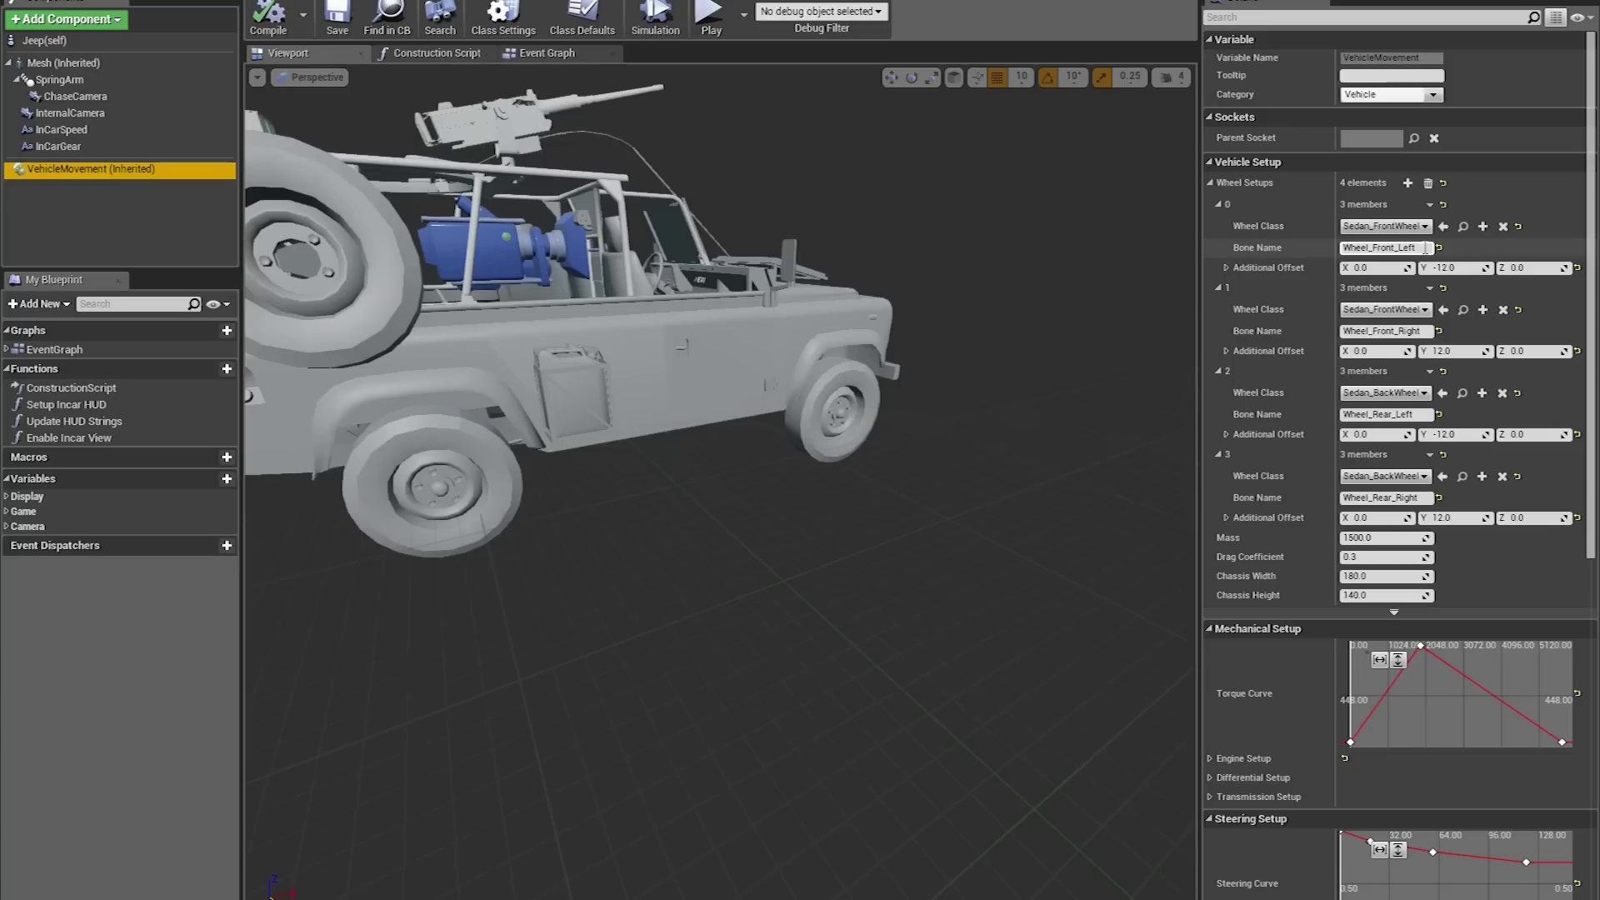
Set wheel setup 3 to bone name Rear_Right_Wheel and wheel class Jeep_Backwheel
{"action": "left_click", "coordinate": [1425, 499]}
{"action": "type", "text": "Rear_"}
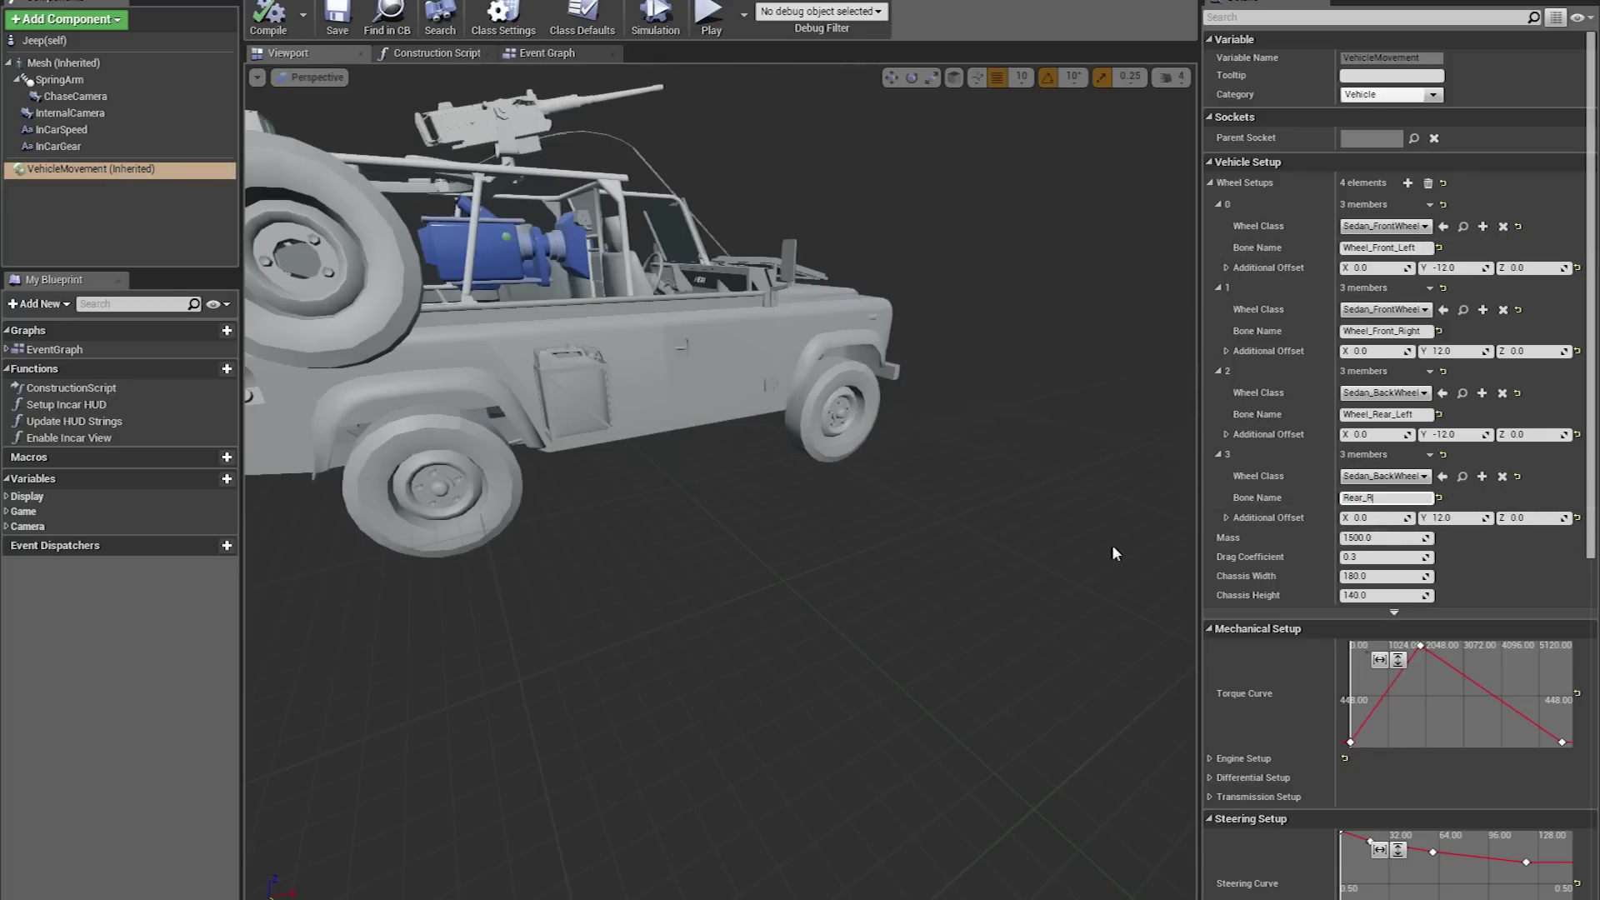
{"action": "type", "text": "Right_Wheel"}
{"action": "key", "text": "Return"}
{"action": "left_click", "coordinate": [1379, 476]}
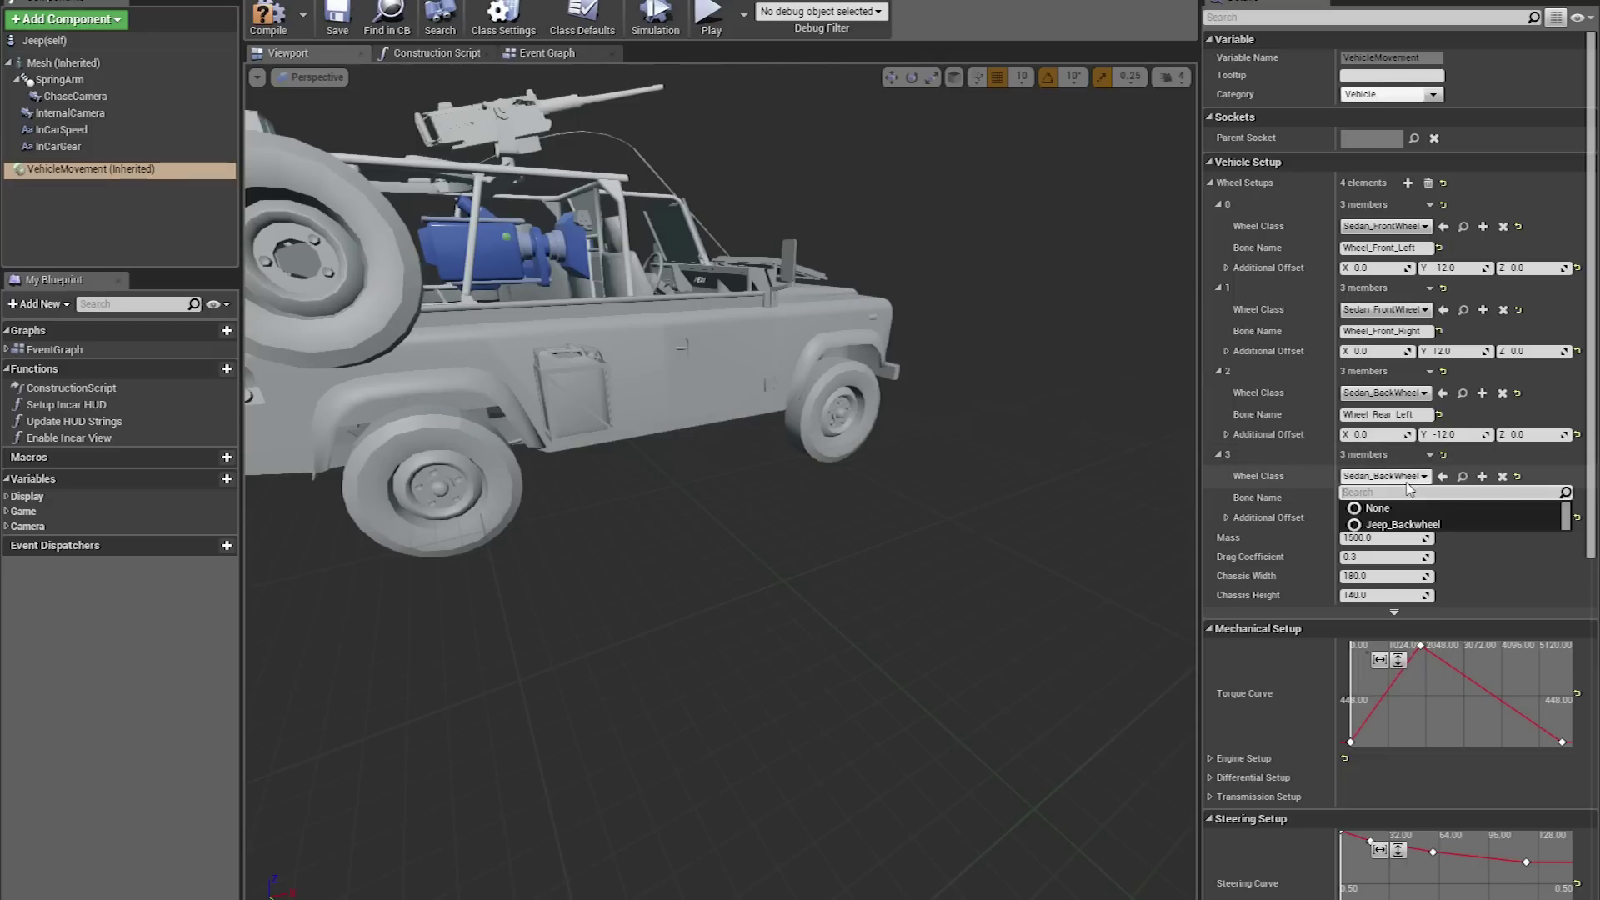
{"action": "left_click", "coordinate": [1409, 525]}
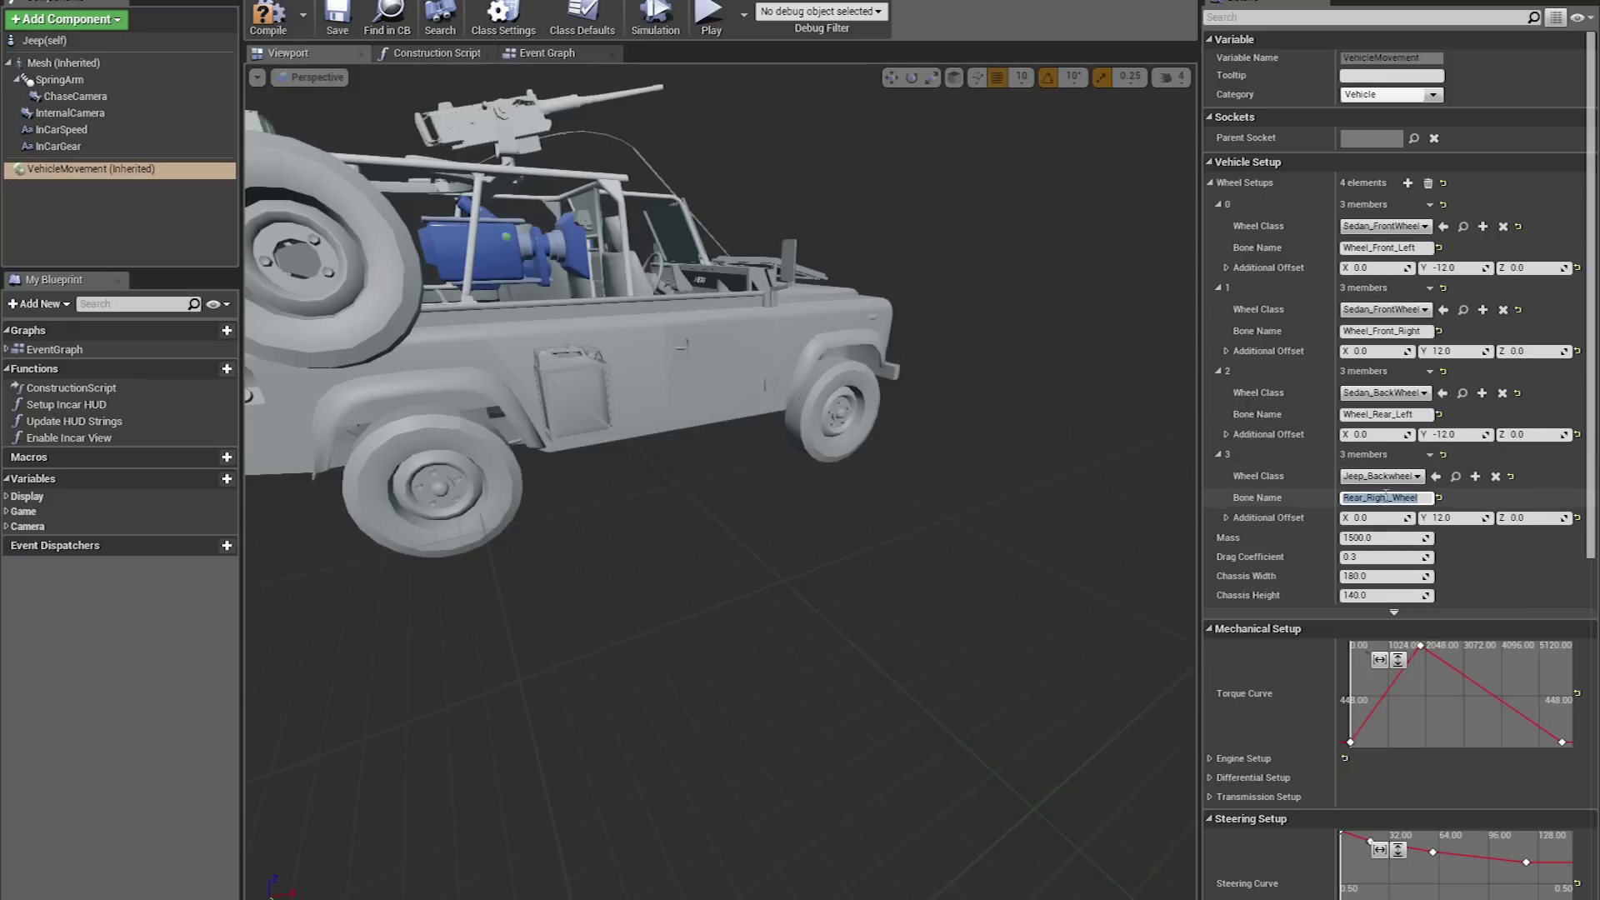
Set wheel setup 2 to bone name Rear_Left_Wheel and wheel class Jeep_Backwheel
{"action": "left_click", "coordinate": [1417, 414]}
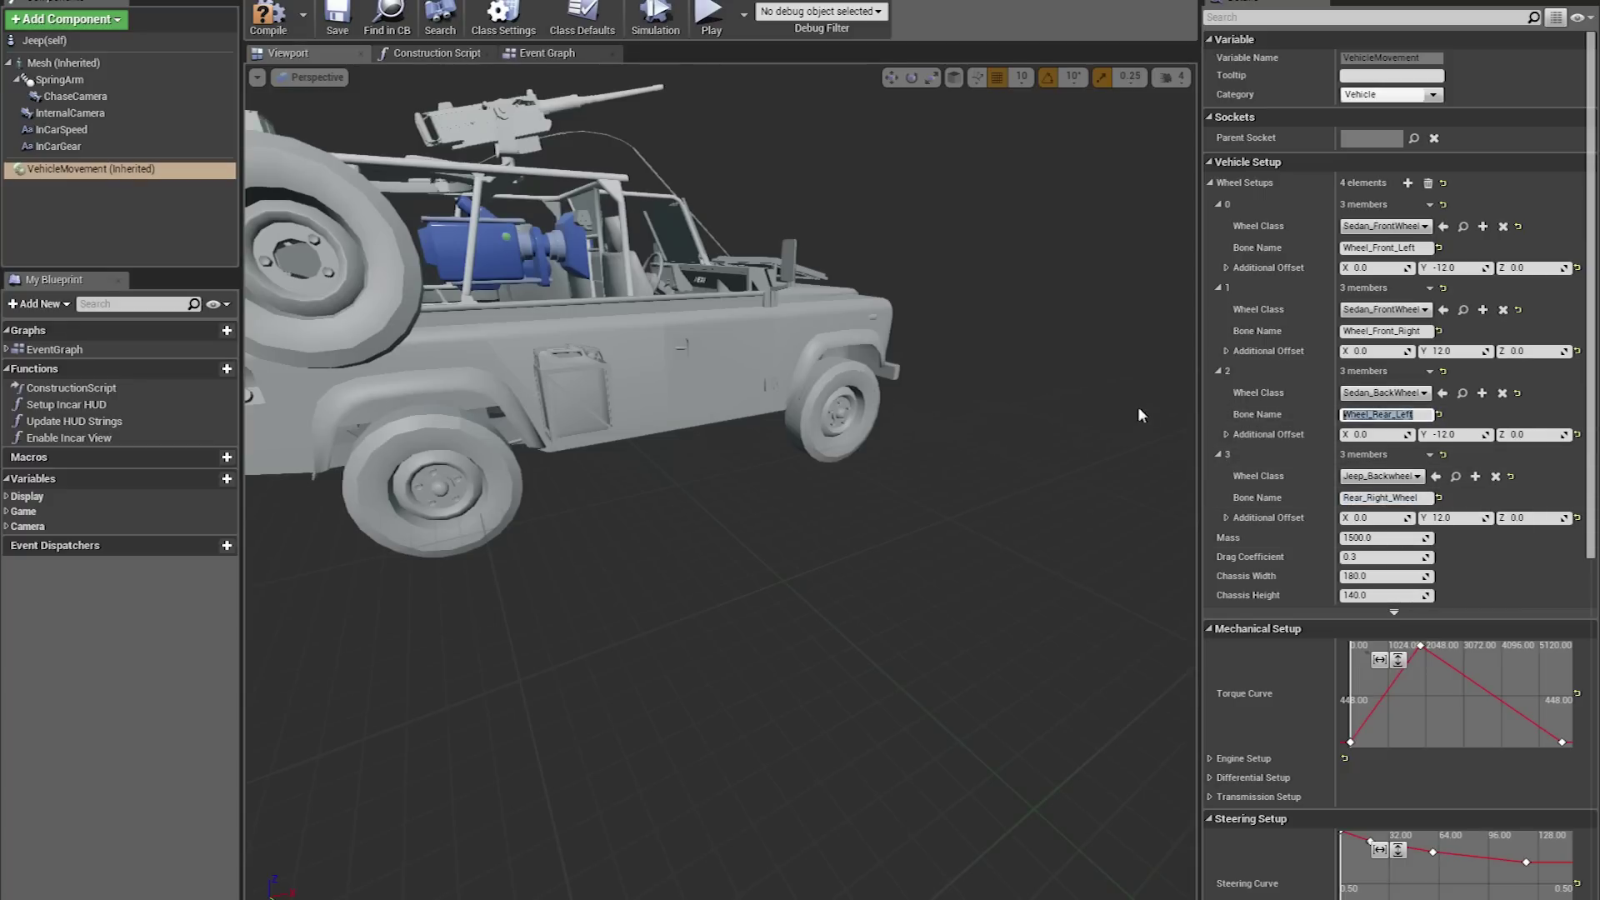
{"action": "type", "text": "Rear_Left_Wheel"}
{"action": "key", "text": "Return"}
{"action": "left_click", "coordinate": [1425, 394]}
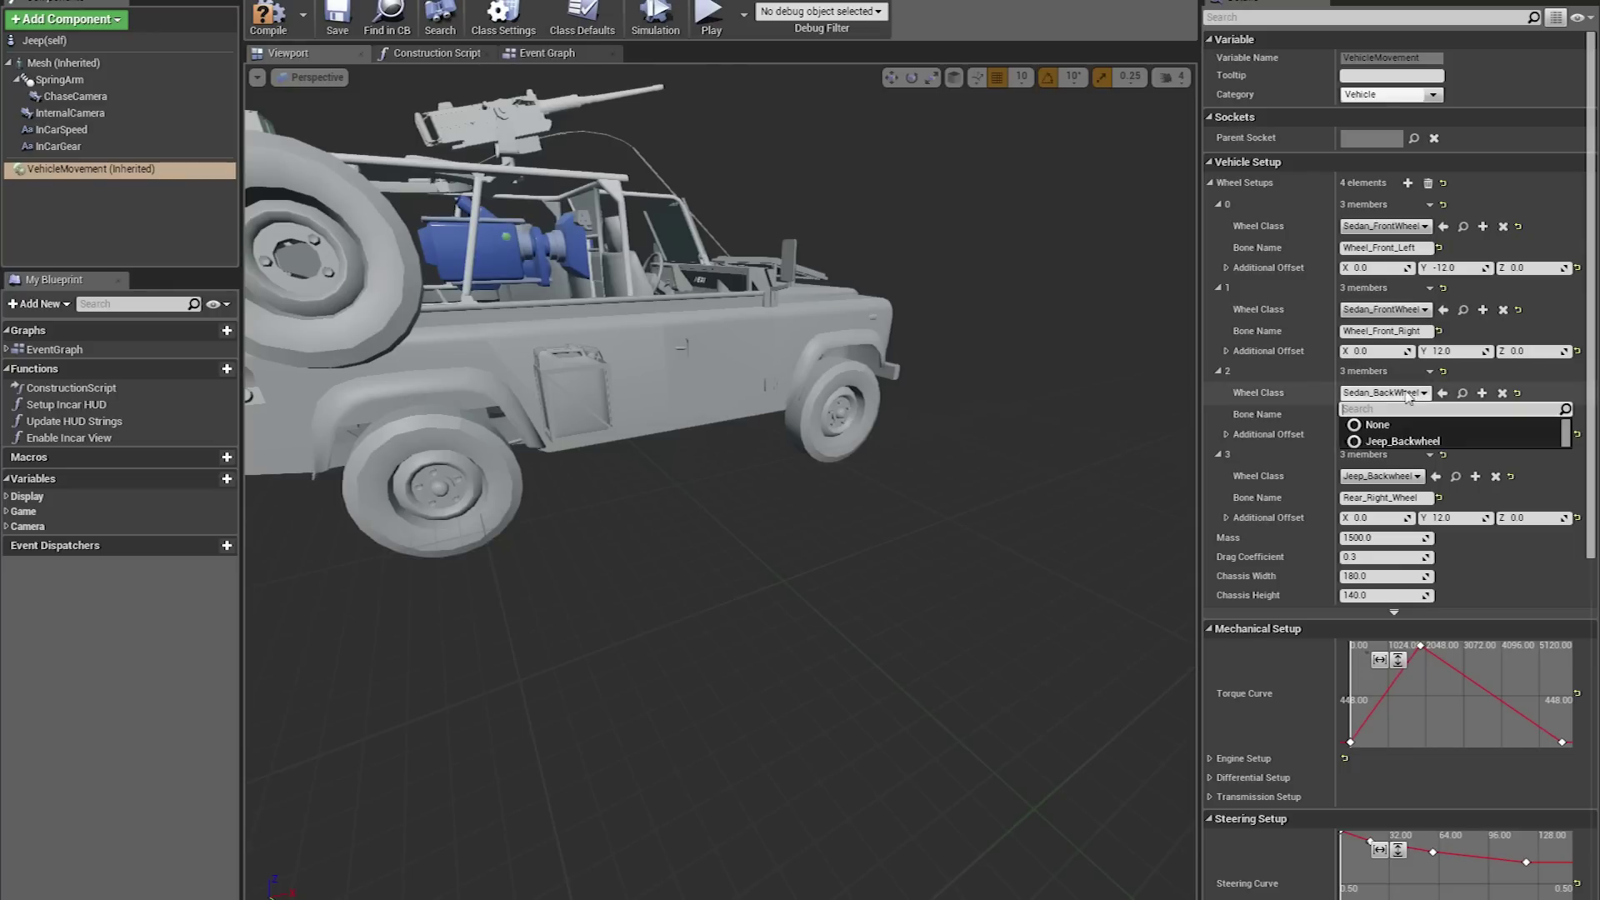
{"action": "left_click", "coordinate": [1425, 443]}
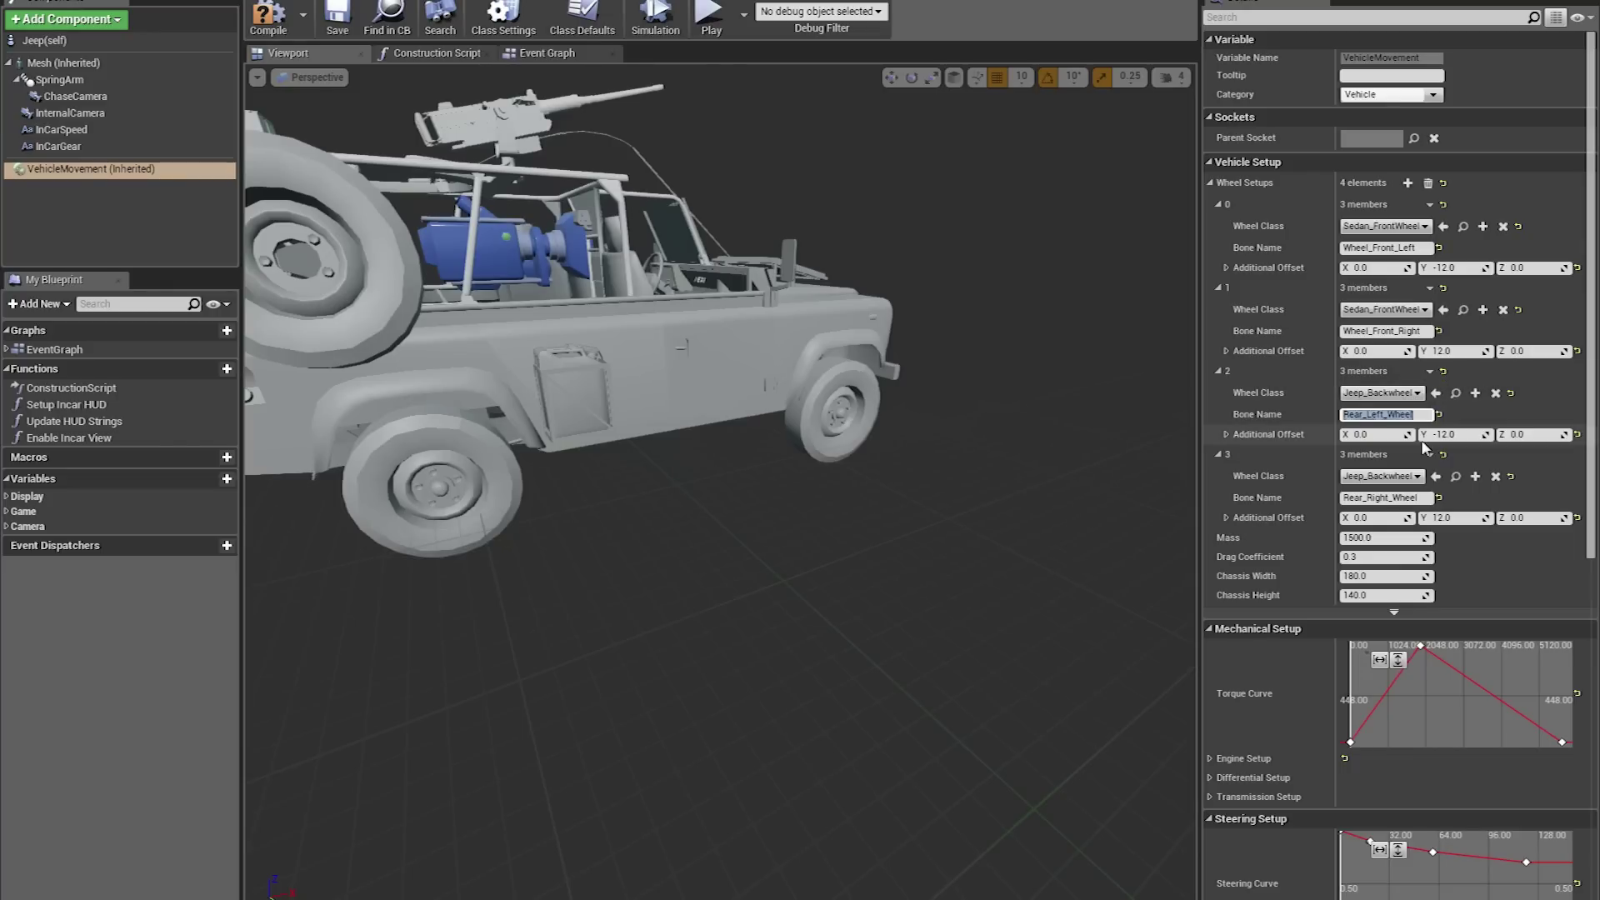
Set wheel setup 1 to bone name Front_Right_Wheel and wheel class Jeep_Frontwheel
{"action": "left_click", "coordinate": [1429, 331]}
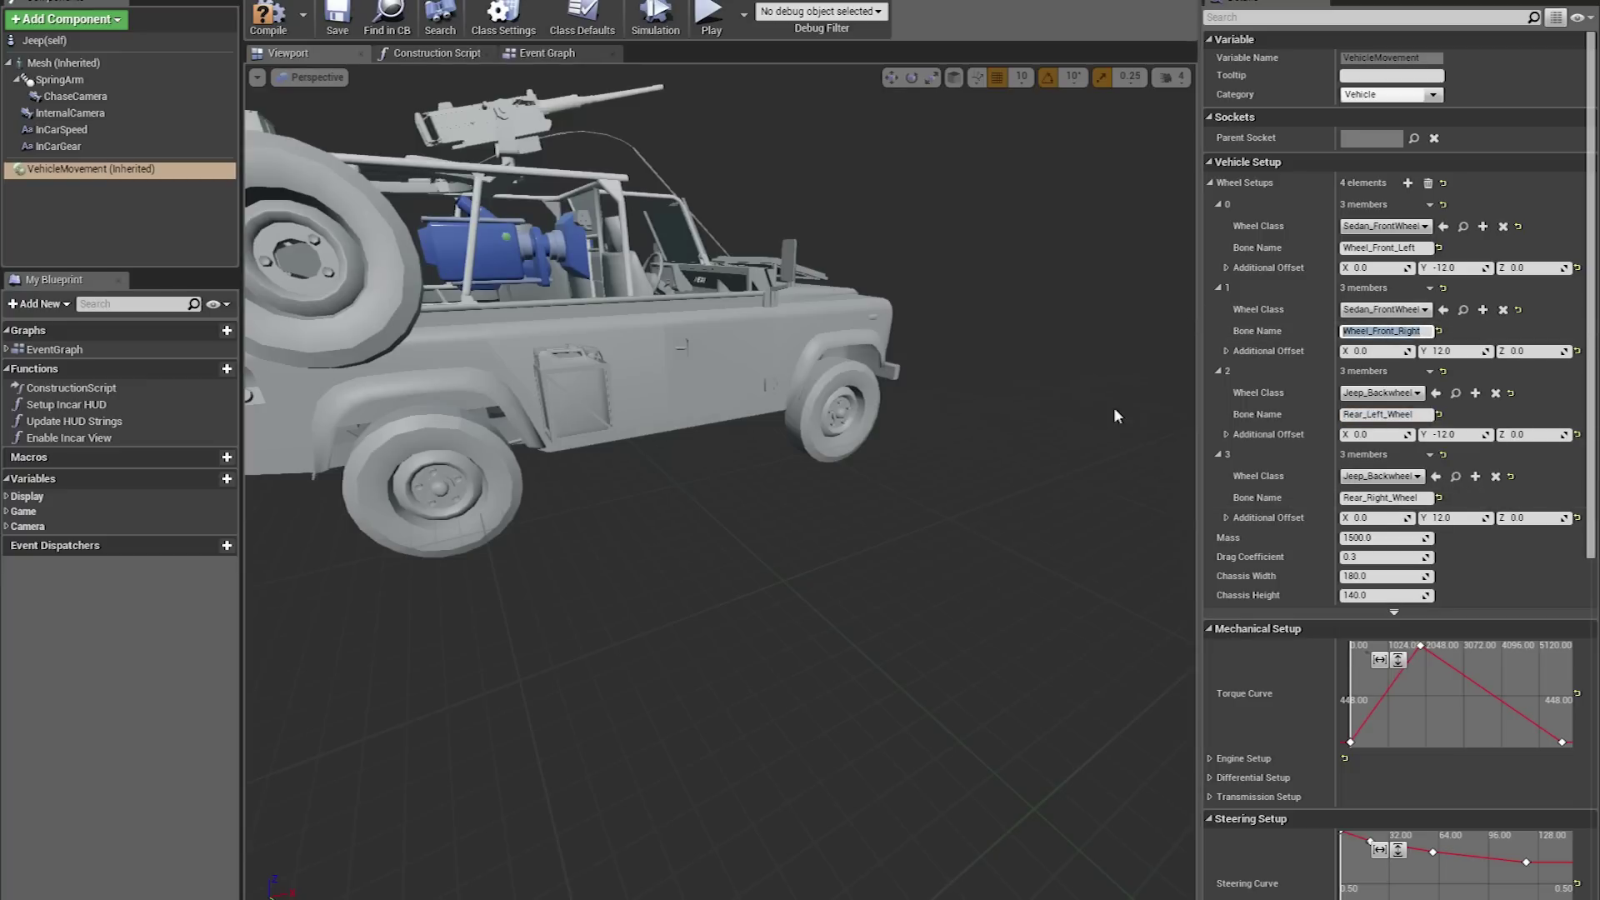
{"action": "type", "text": "Front_Right_Wheel"}
{"action": "key", "text": "Return"}
{"action": "left_click", "coordinate": [1407, 317]}
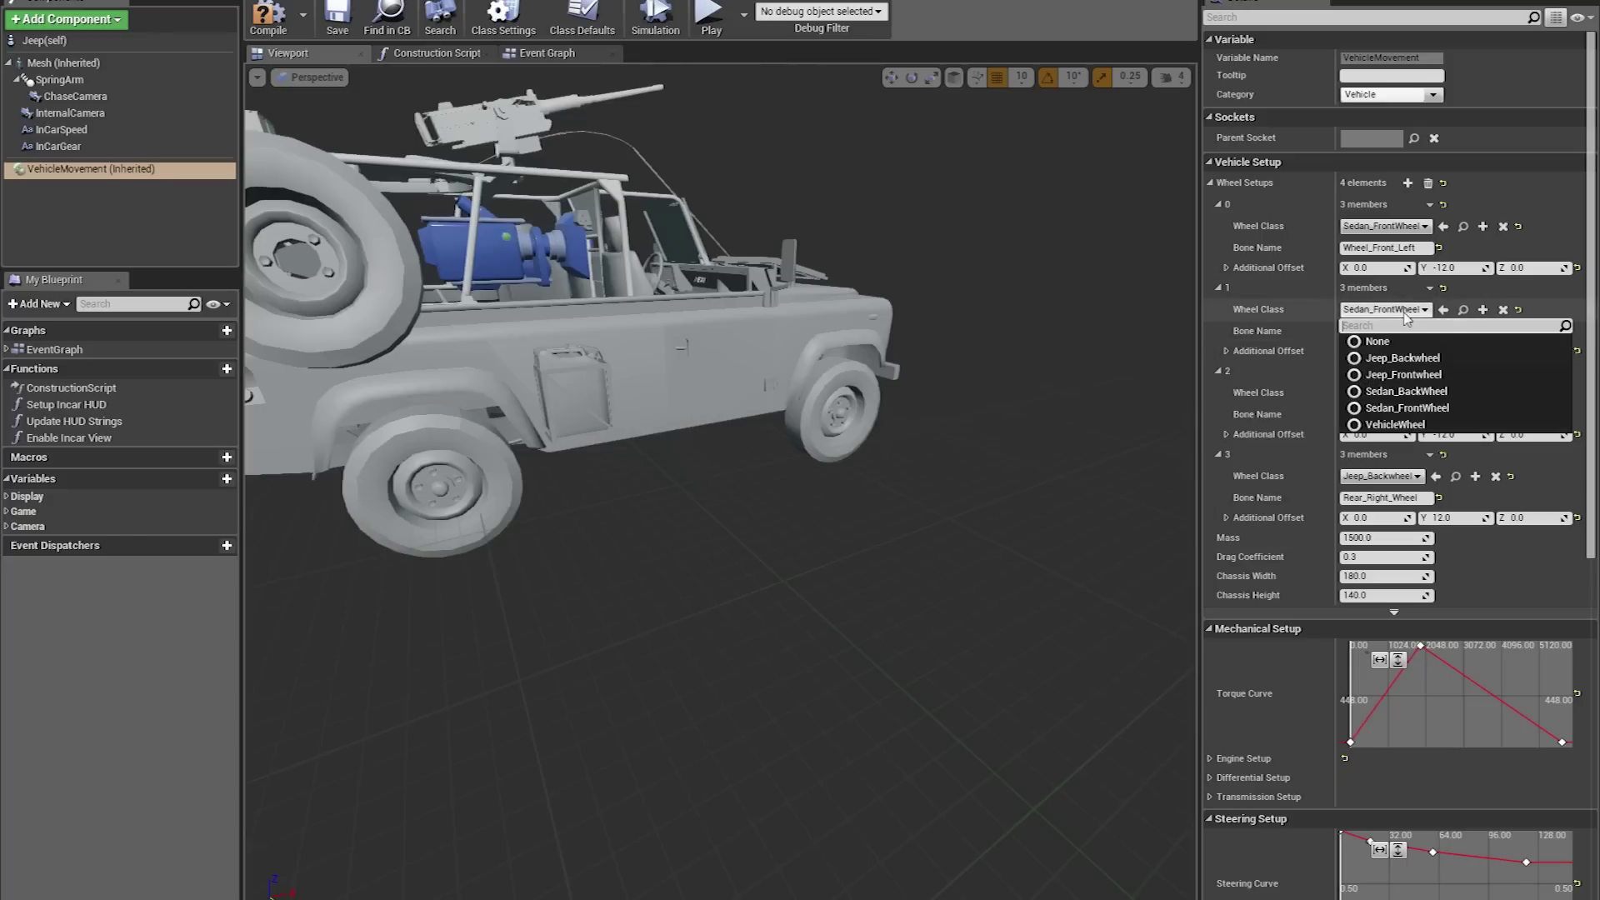
{"action": "left_click", "coordinate": [1413, 373]}
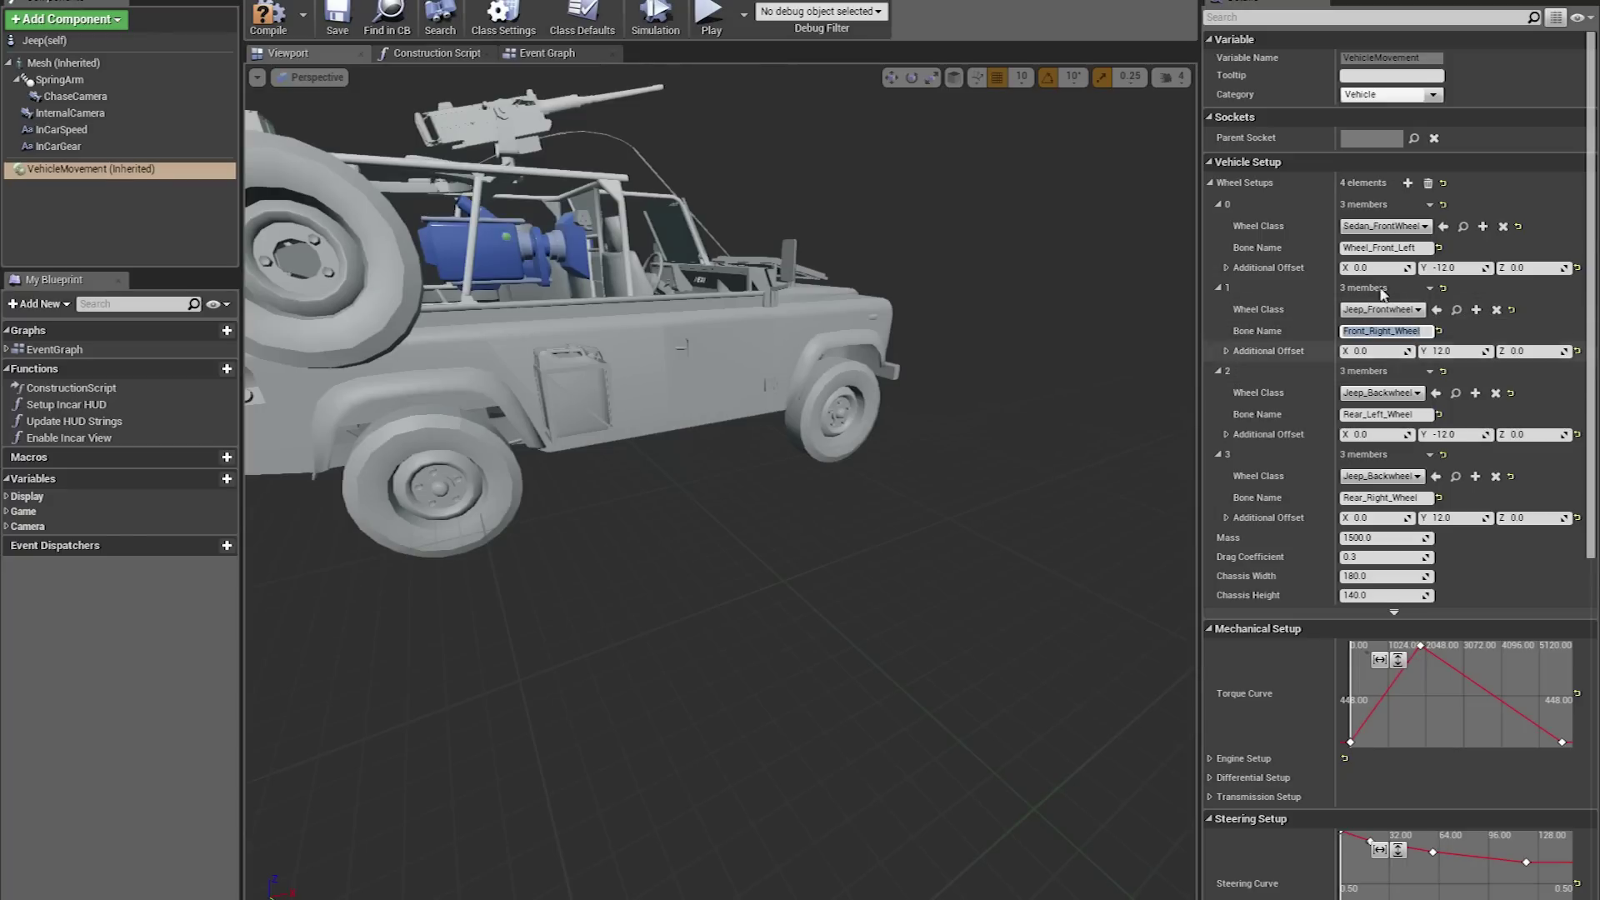
Set wheel setup 0 to bone name Front_Left_Wheel and wheel class Jeep_Frontwheel
{"action": "left_click", "coordinate": [1427, 248]}
{"action": "type", "text": "Front_Lef"}
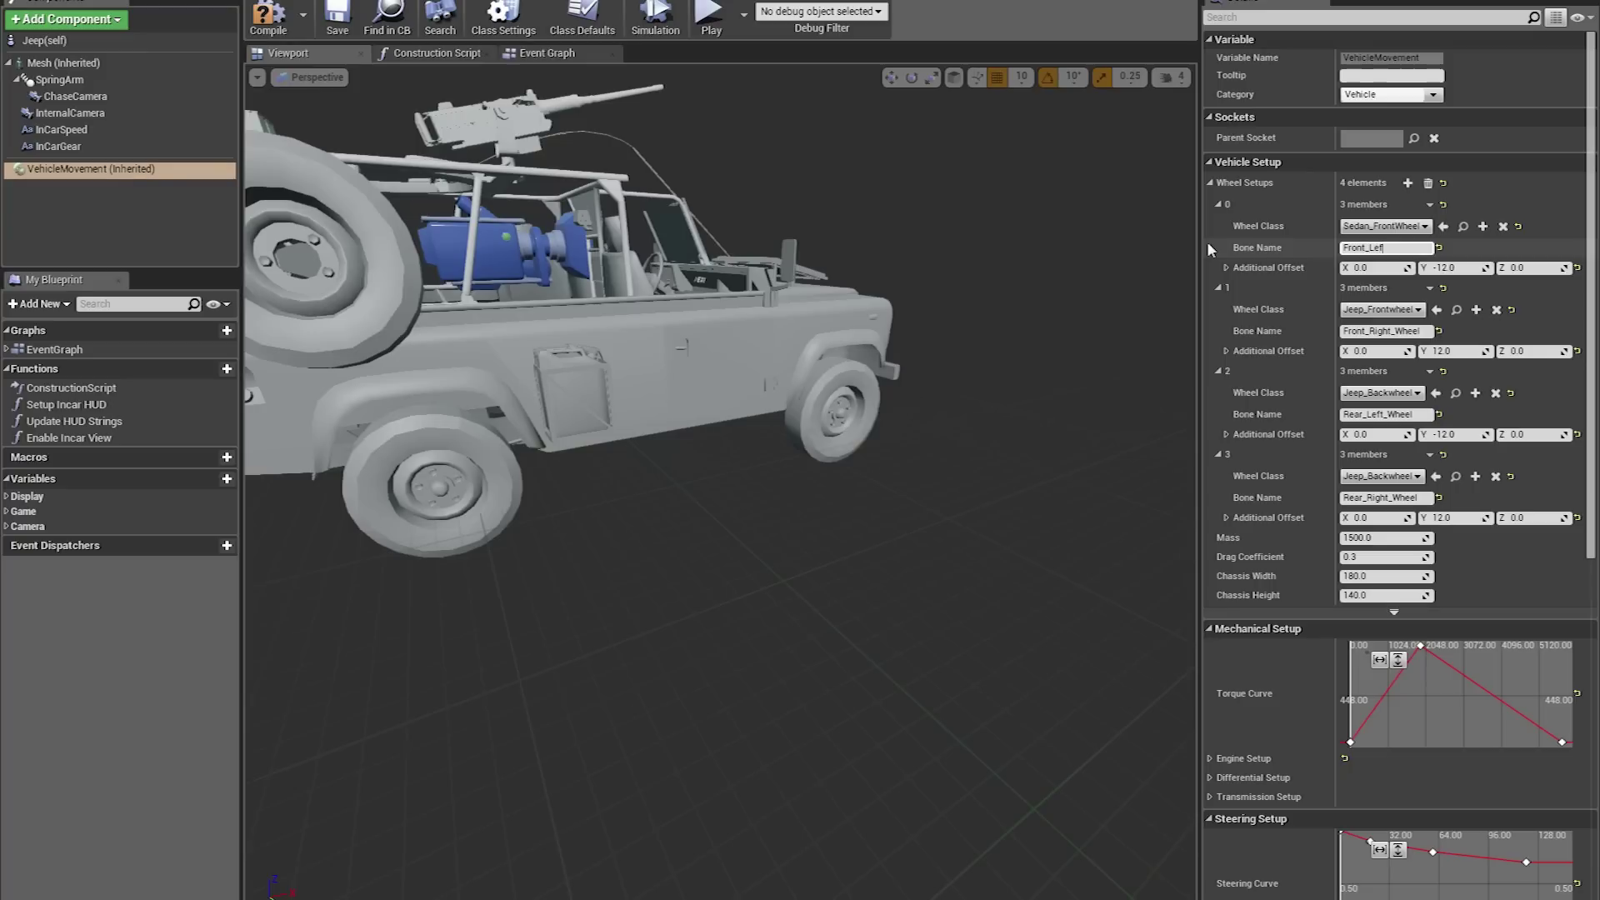
{"action": "type", "text": "t_Wheel"}
{"action": "key", "text": "Return"}
{"action": "left_click", "coordinate": [1397, 226]}
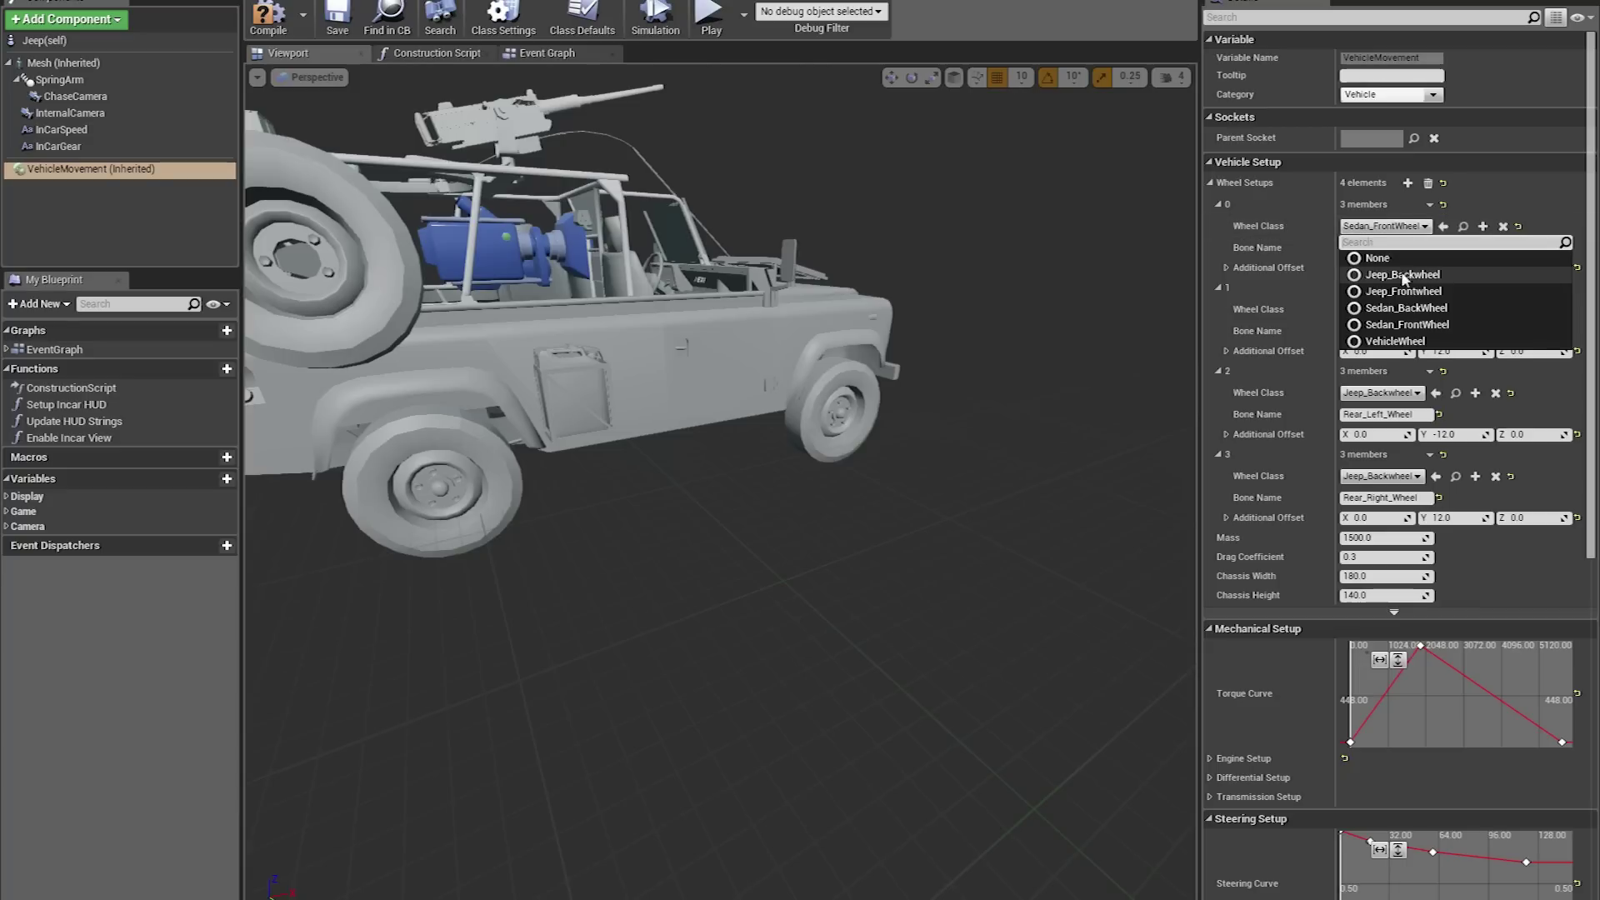
{"action": "left_click", "coordinate": [1416, 291]}
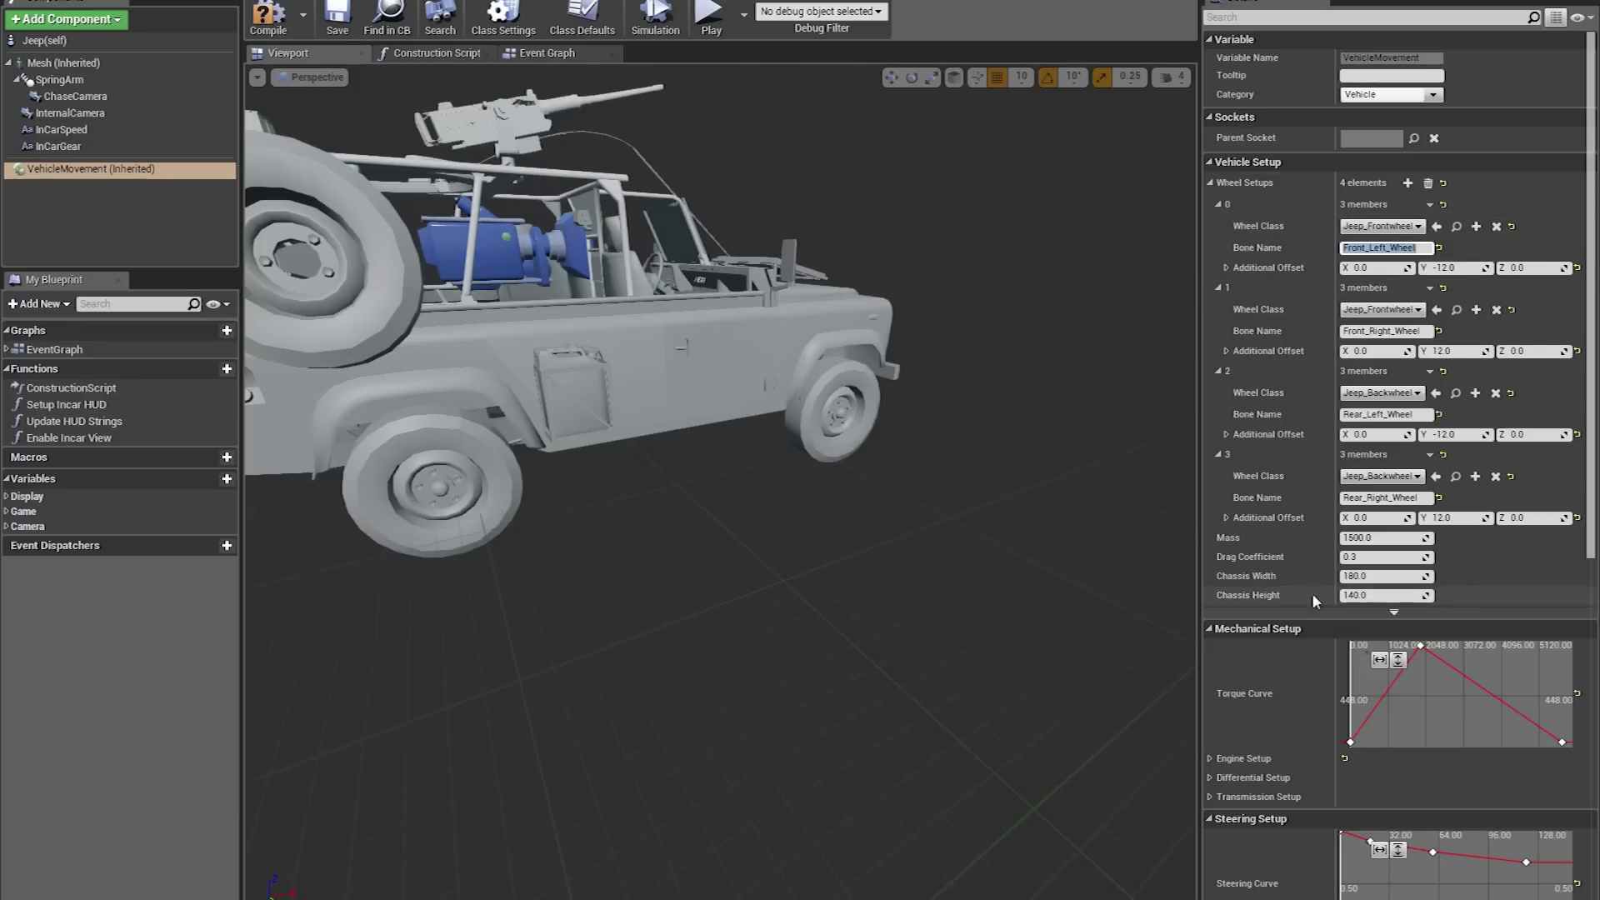
Save the Jeep blueprint with its four wheel setups and return to the level editor
{"action": "left_click_drag", "start_coordinate": [921, 347], "coordinate": [792, 351]}
{"action": "mouse_move", "coordinate": [962, 381]}
{"action": "left_mouse_down"}
{"action": "mouse_move", "coordinate": [950, 300]}
{"action": "mouse_move", "coordinate": [962, 381]}
{"action": "left_mouse_up"}
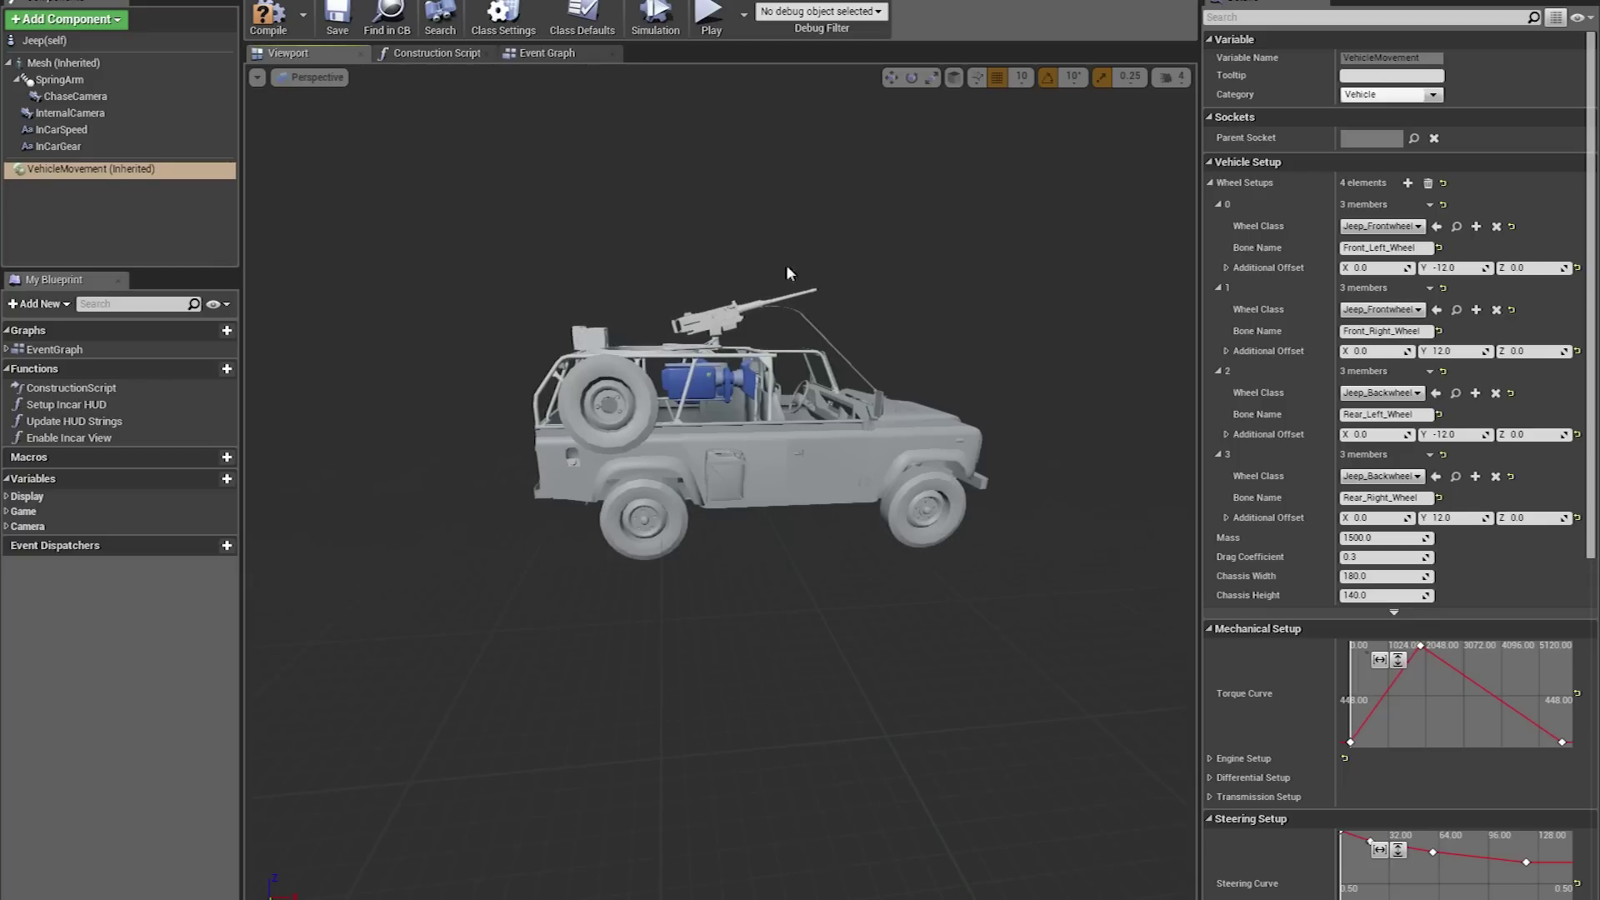
{"action": "left_click", "coordinate": [629, 176]}
{"action": "key", "text": "ctrl+s"}
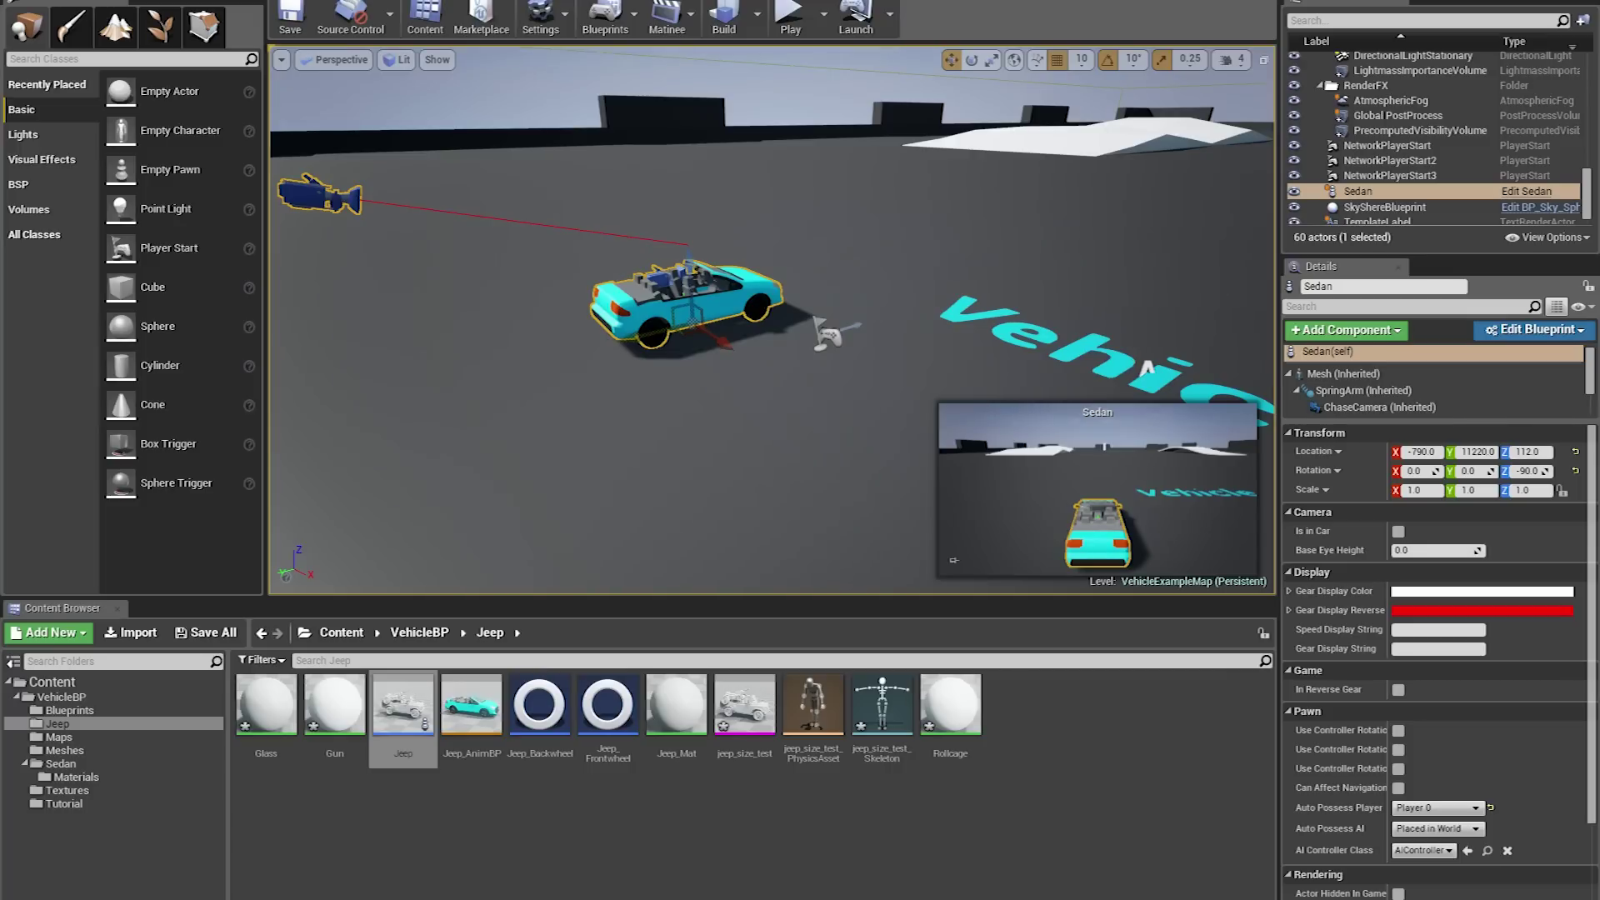
Open the Jeep_Backwheel blueprint from the Jeep folder
{"action": "mouse_move", "coordinate": [772, 320]}
{"action": "right_mouse_down"}
{"action": "mouse_move", "coordinate": [692, 359]}
{"action": "mouse_move", "coordinate": [816, 342]}
{"action": "mouse_move", "coordinate": [750, 309]}
{"action": "mouse_move", "coordinate": [762, 300]}
{"action": "mouse_move", "coordinate": [755, 333]}
{"action": "right_mouse_up"}
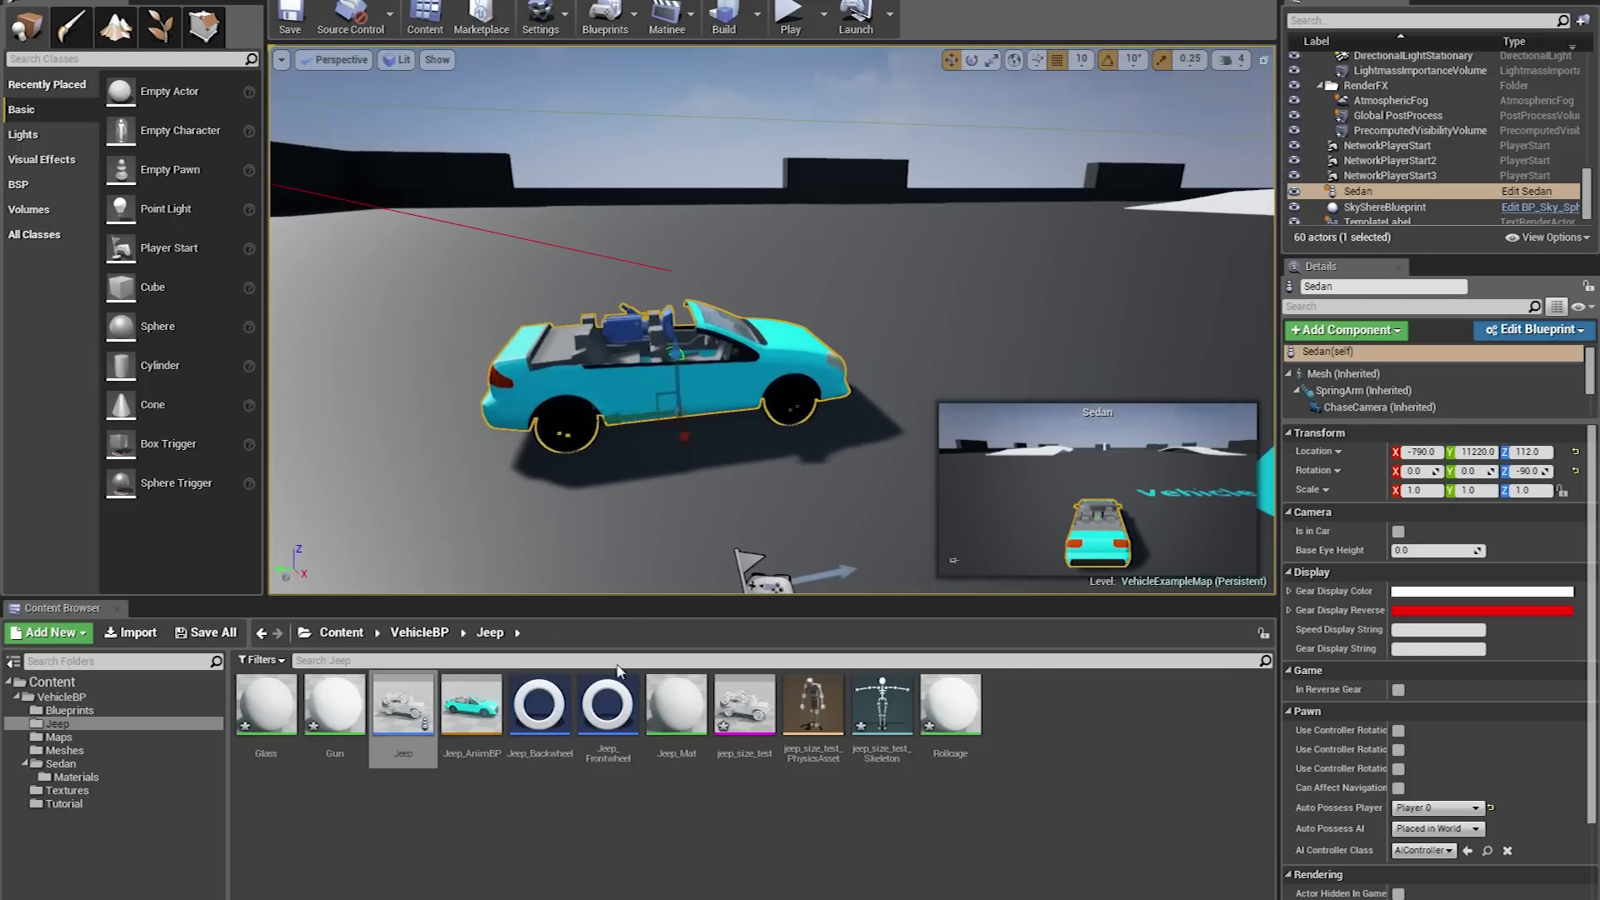
{"action": "left_click", "coordinate": [538, 715]}
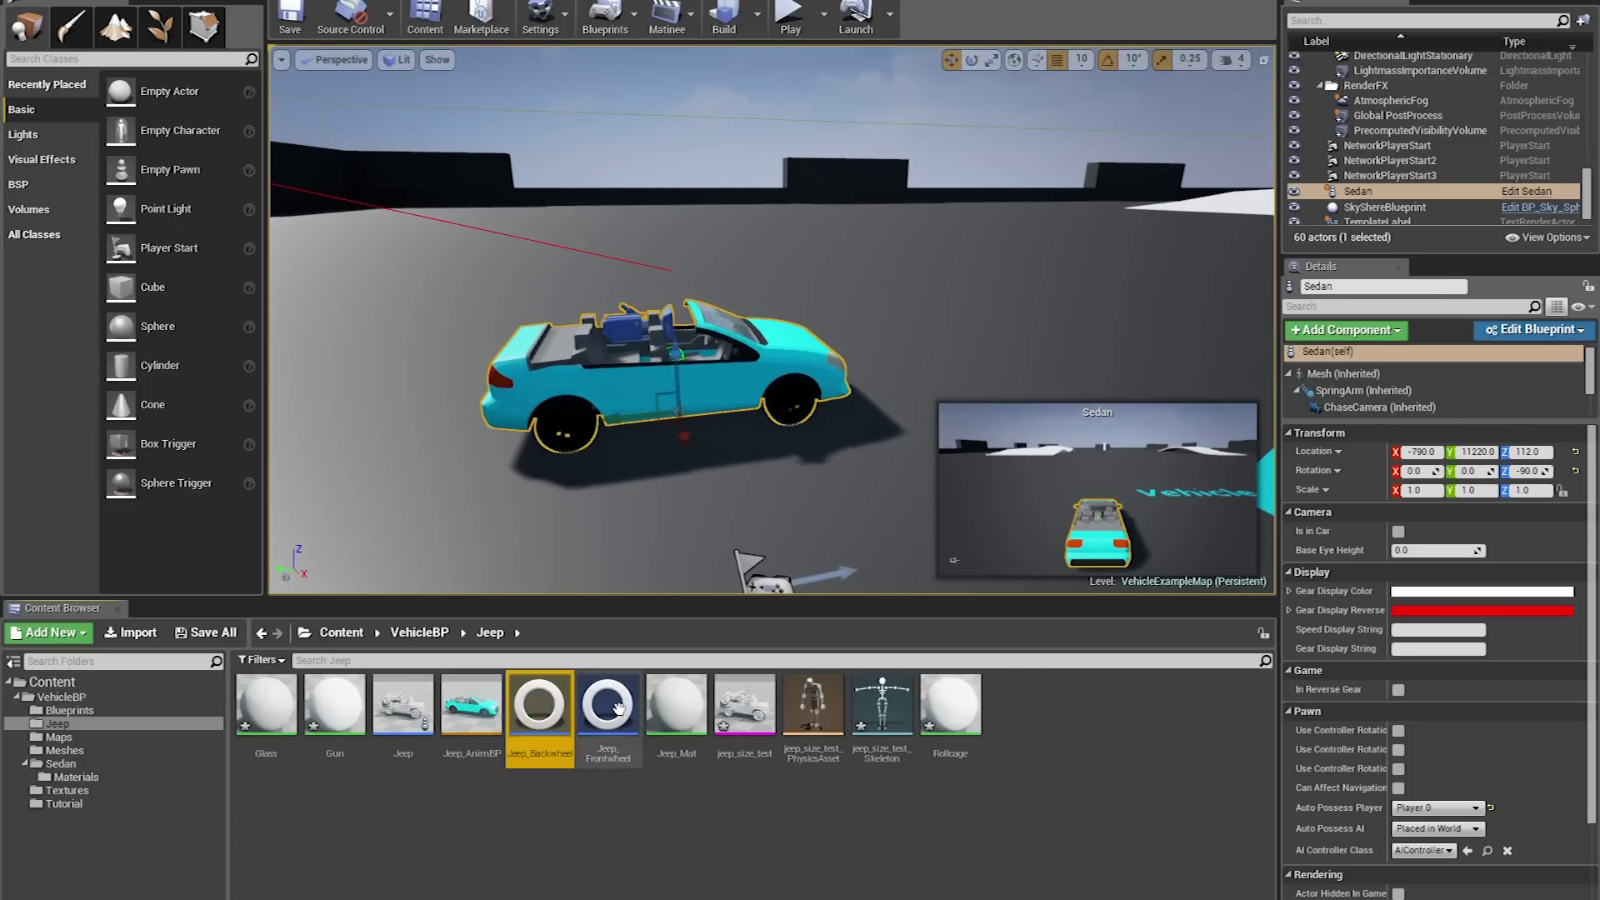
{"action": "double_click", "coordinate": [540, 708]}
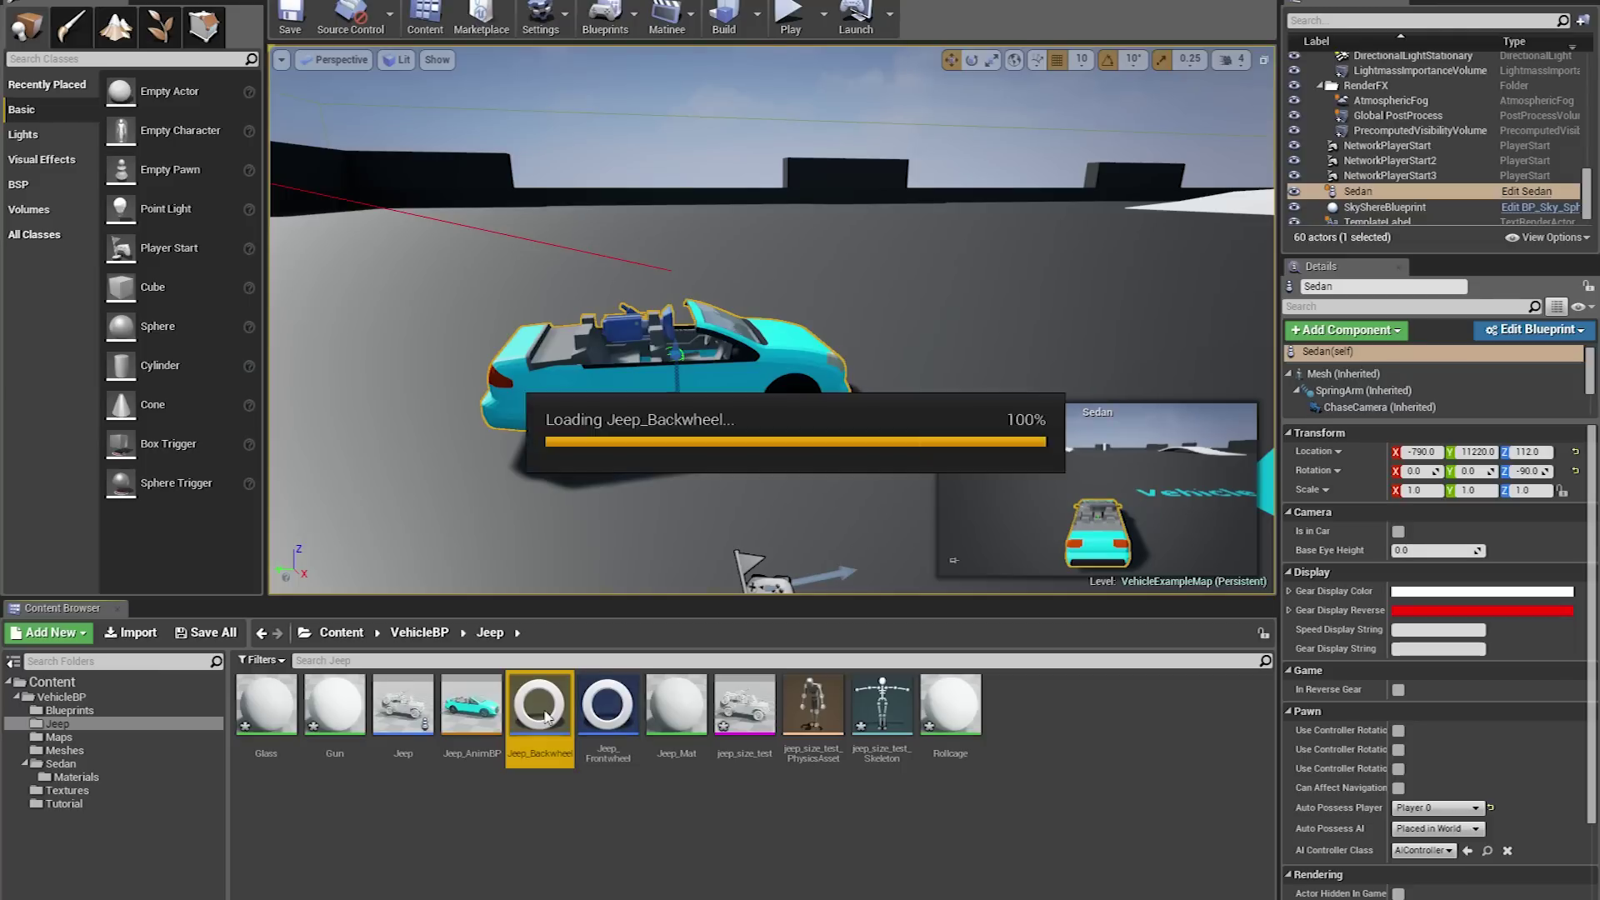
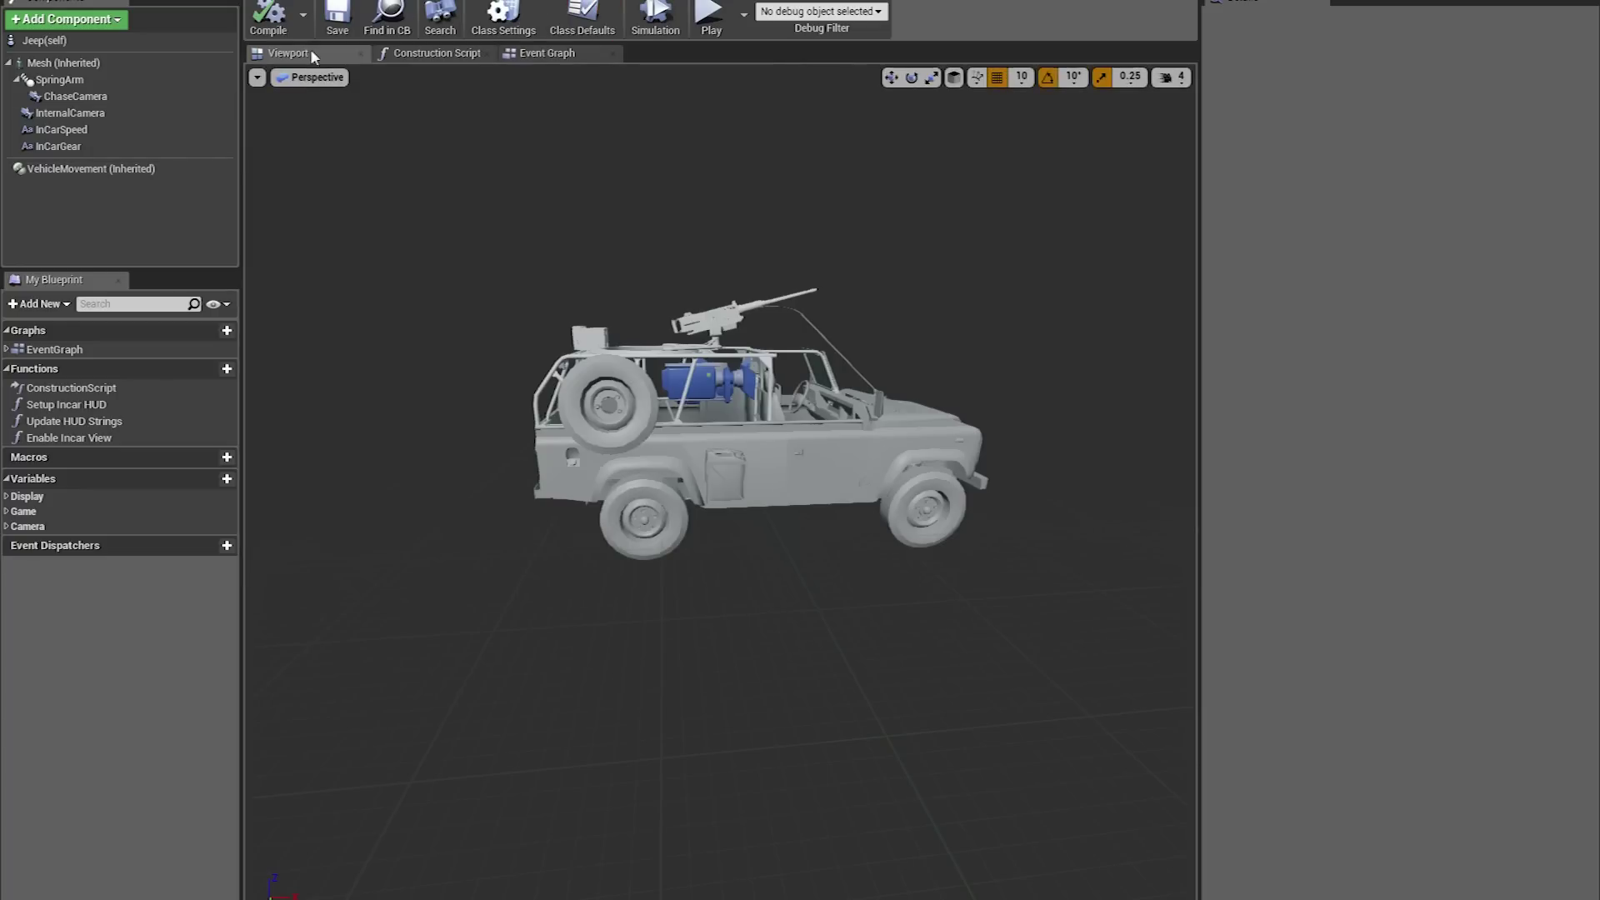
Recheck the Jeep blueprint's VehicleMovement wheel setups, save it, and open Jeep_AnimBP from the Jeep folder
{"action": "left_click", "coordinate": [8, 170]}
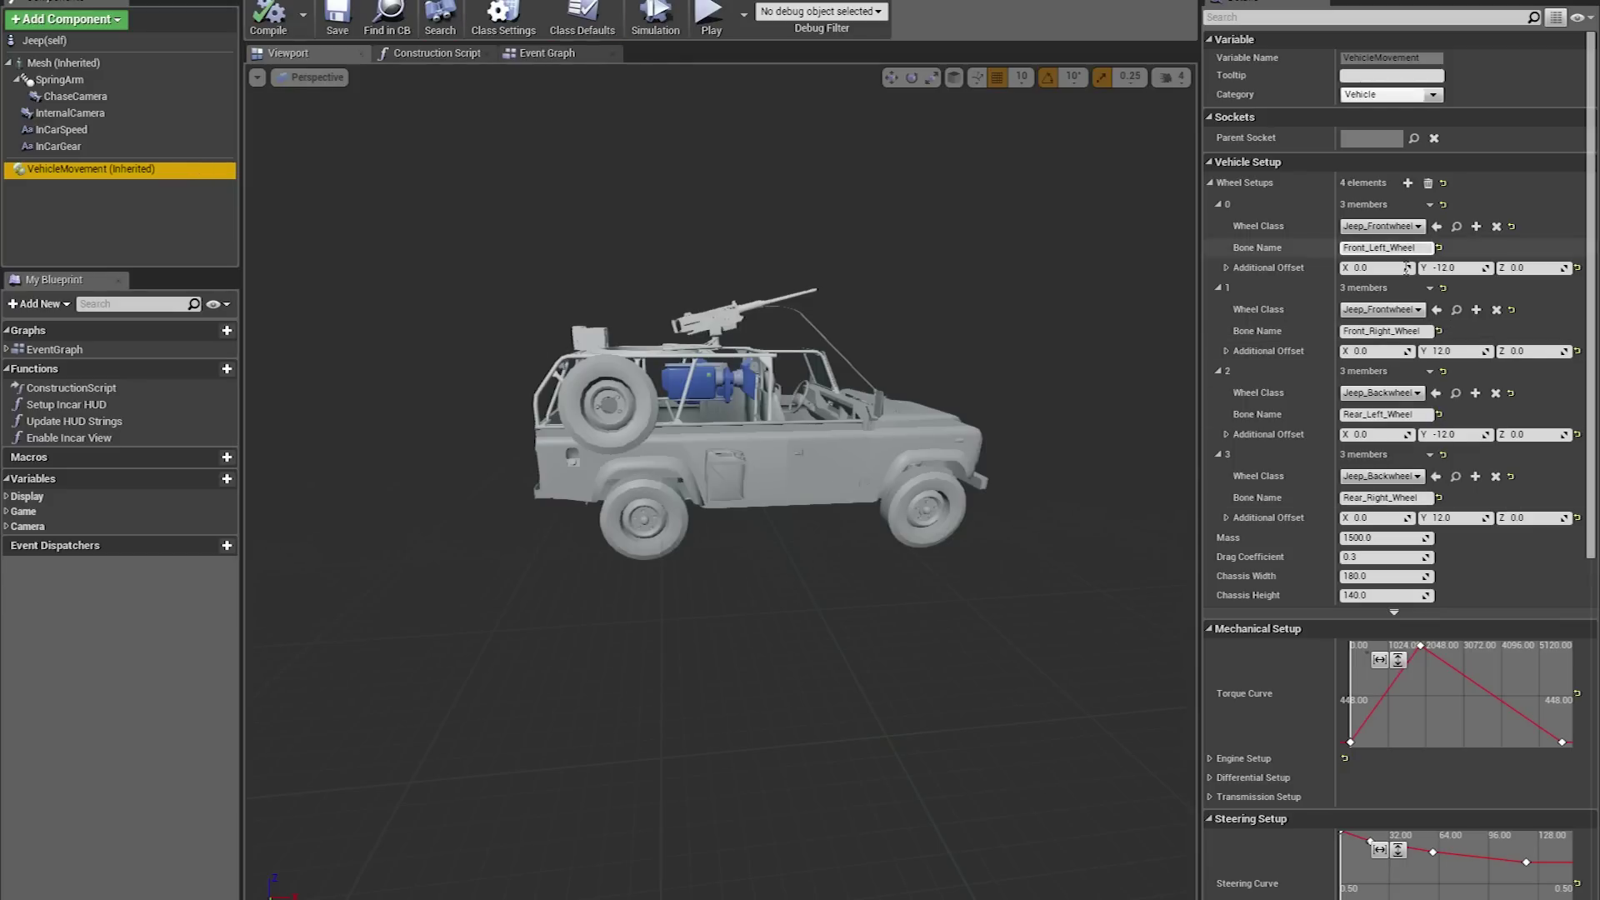
{"action": "left_click", "coordinate": [334, 20]}
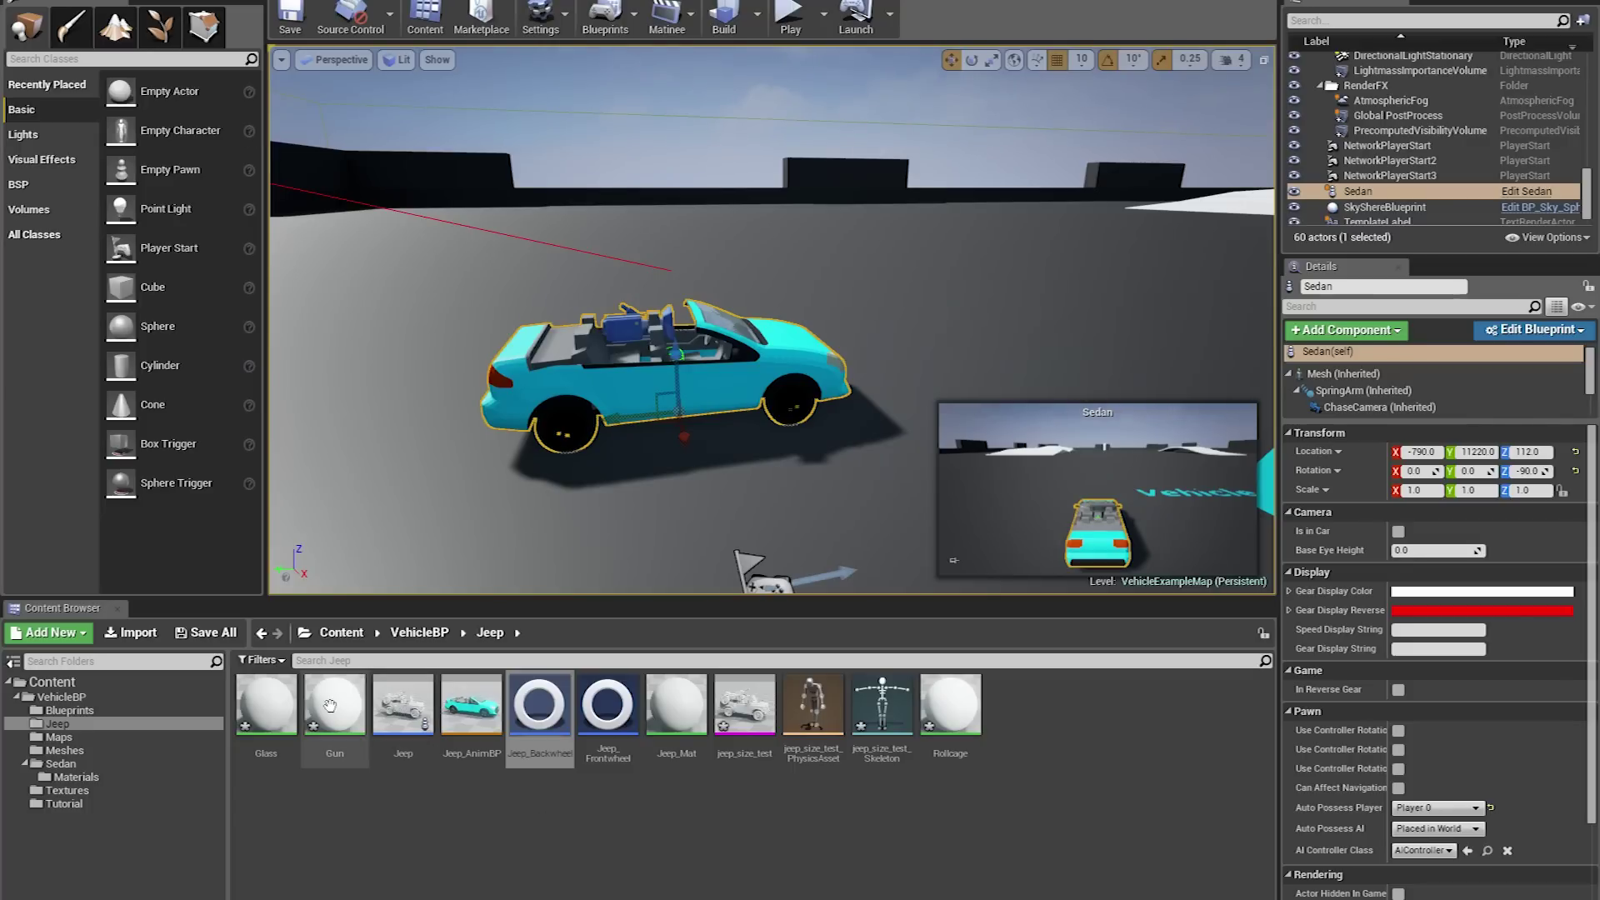
{"action": "key", "text": "ctrl+s"}
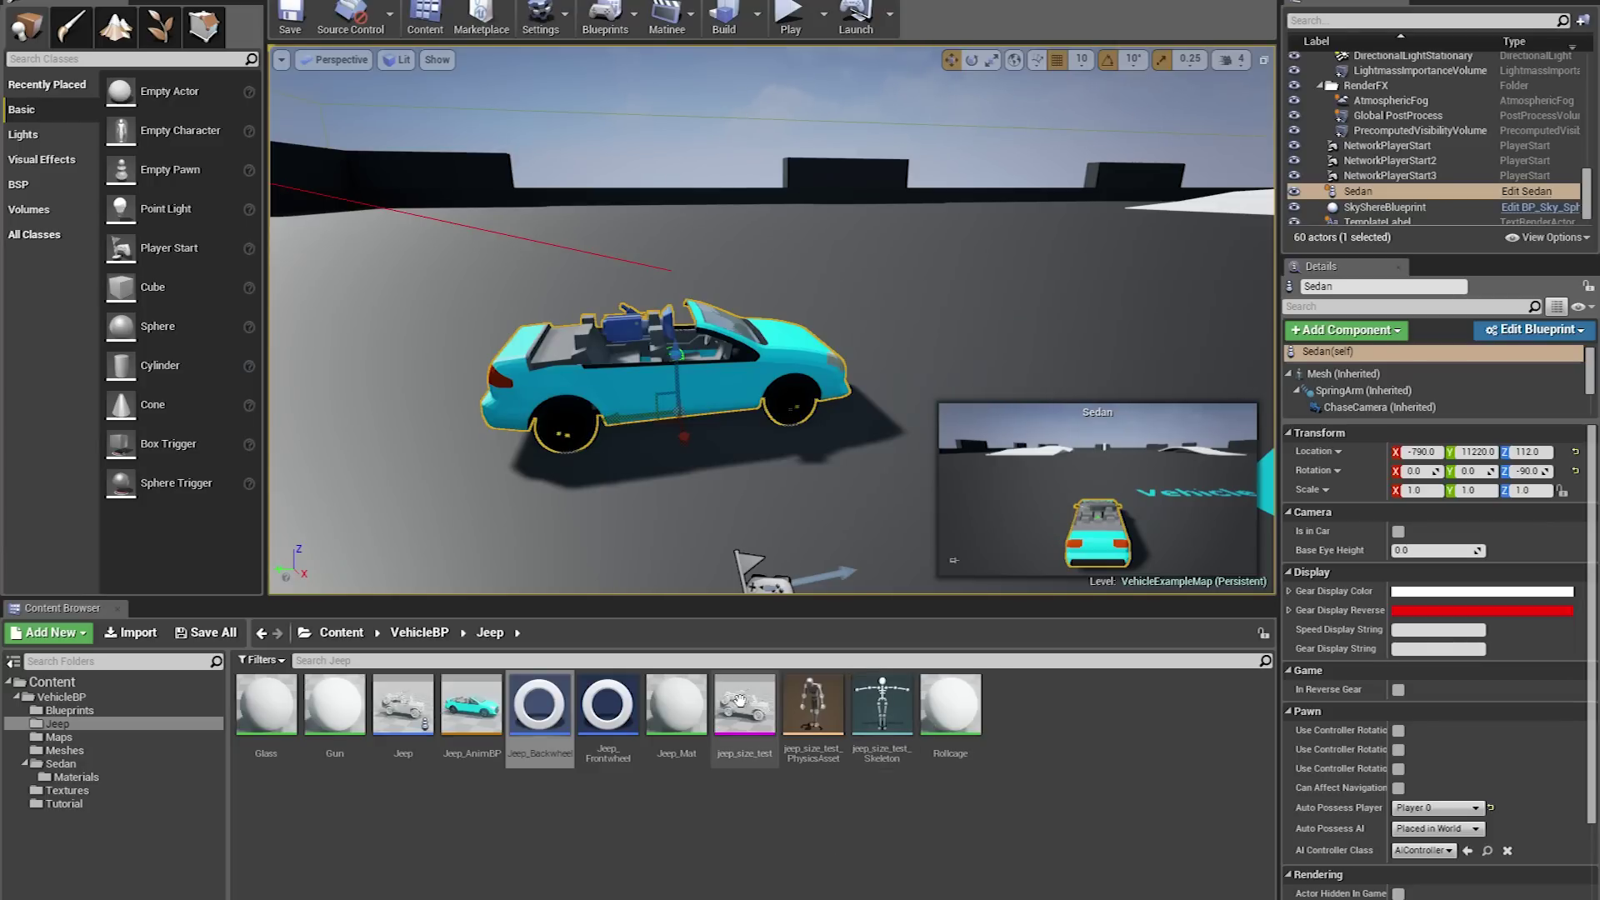
{"action": "double_click", "coordinate": [478, 721]}
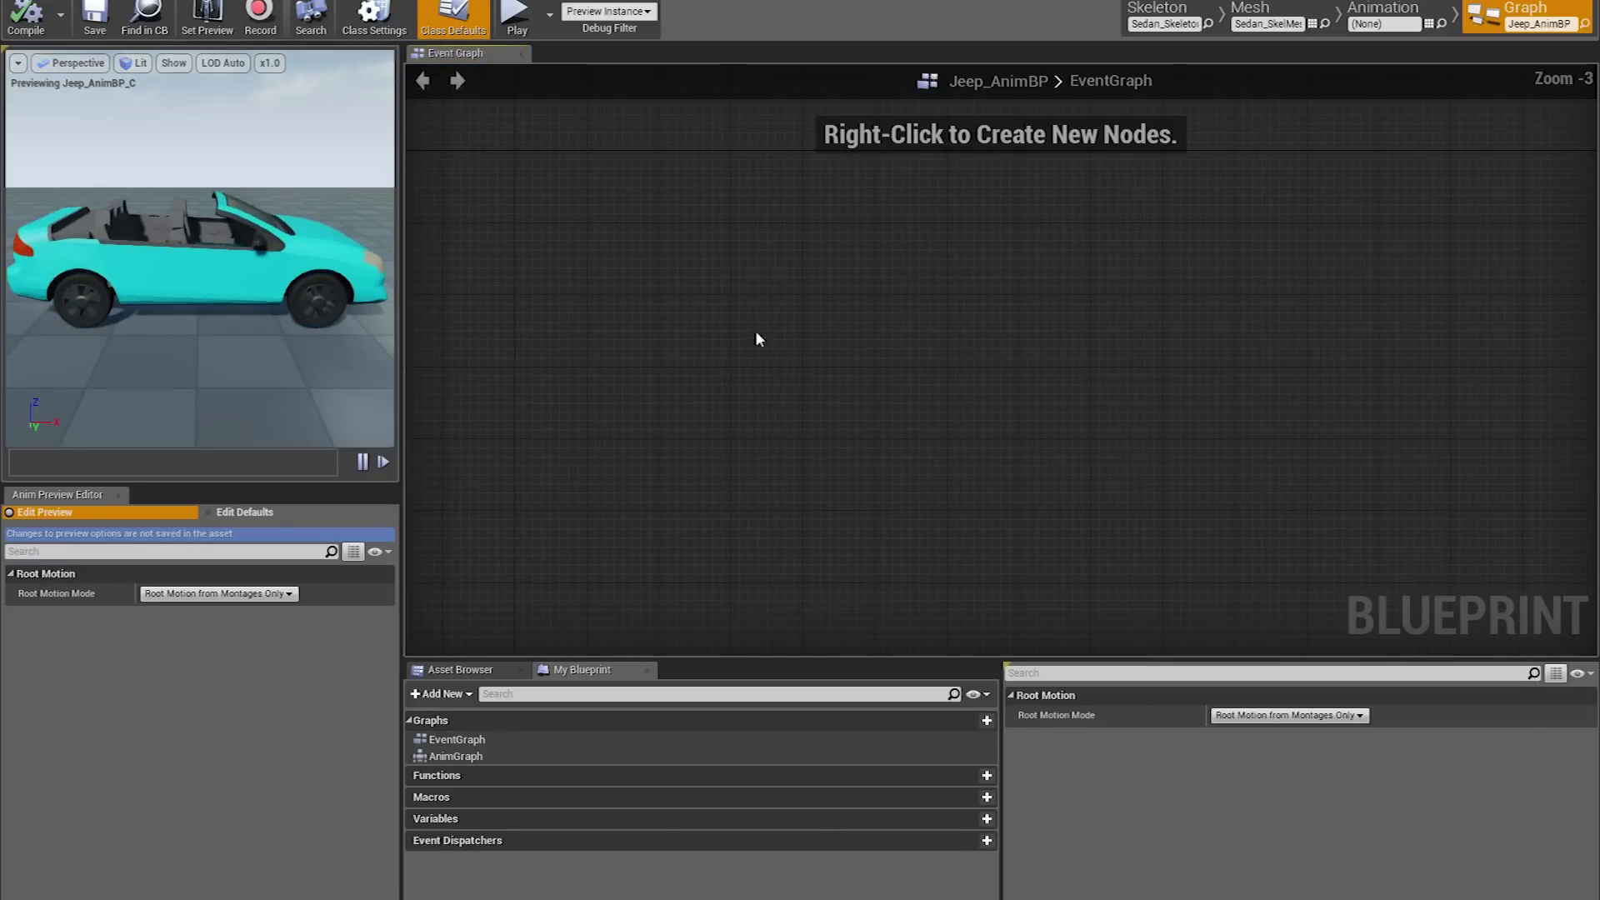
Open the AnimGraph of Jeep_AnimBP and examine the node chain feeding the Final Animation Pose
{"action": "left_click", "coordinate": [466, 757]}
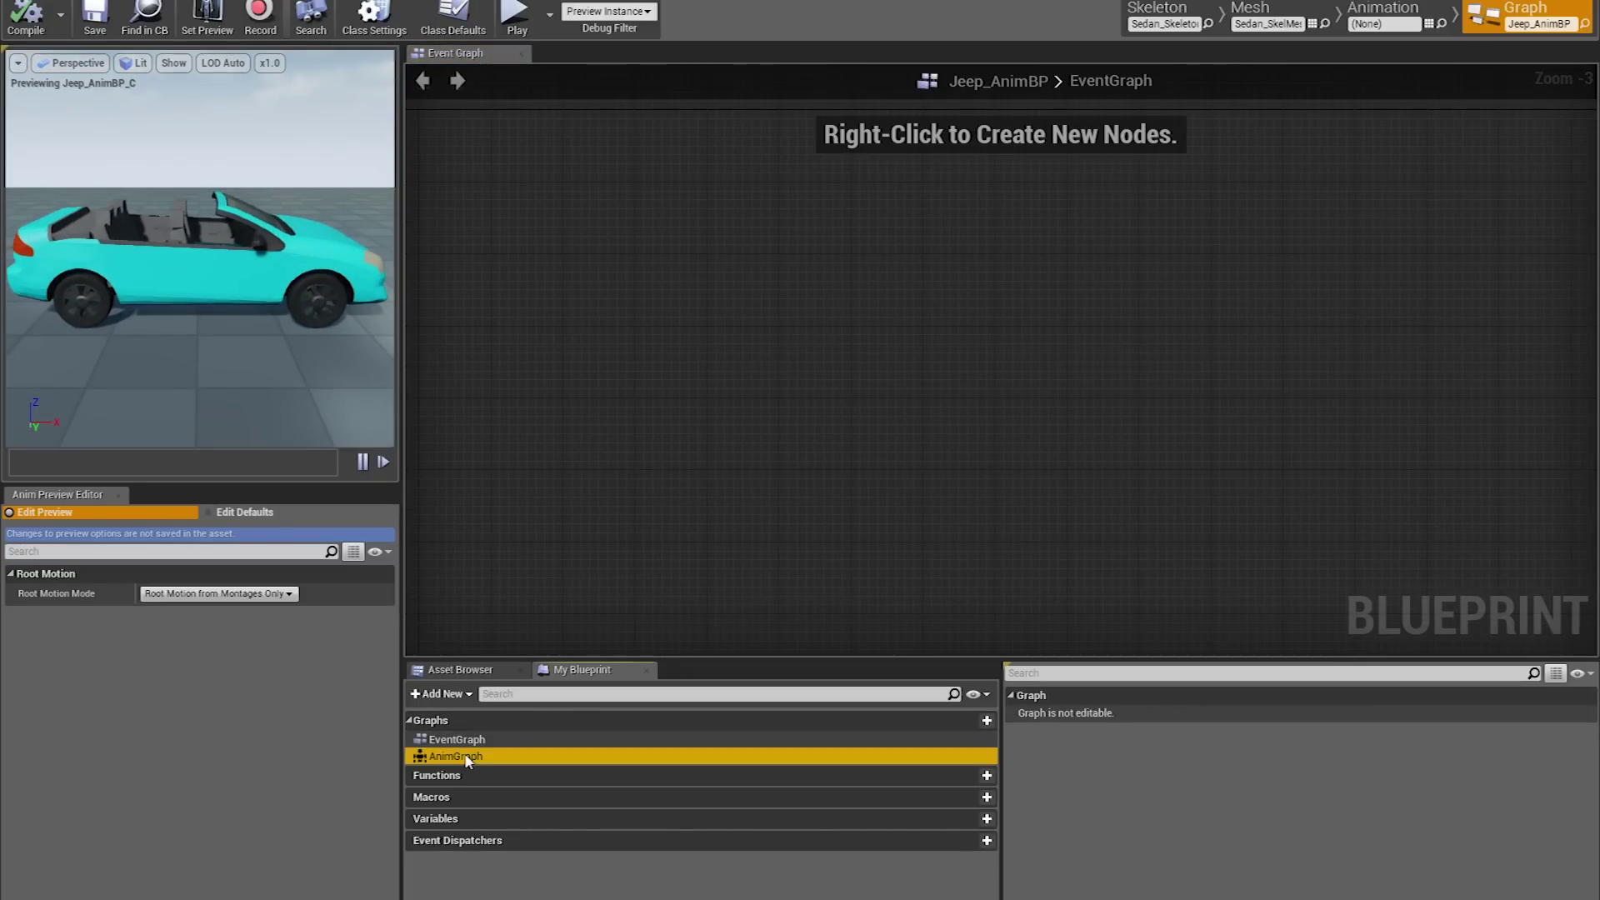
{"action": "double_click", "coordinate": [465, 758]}
{"action": "right_click_drag", "start_coordinate": [785, 475], "coordinate": [591, 457]}
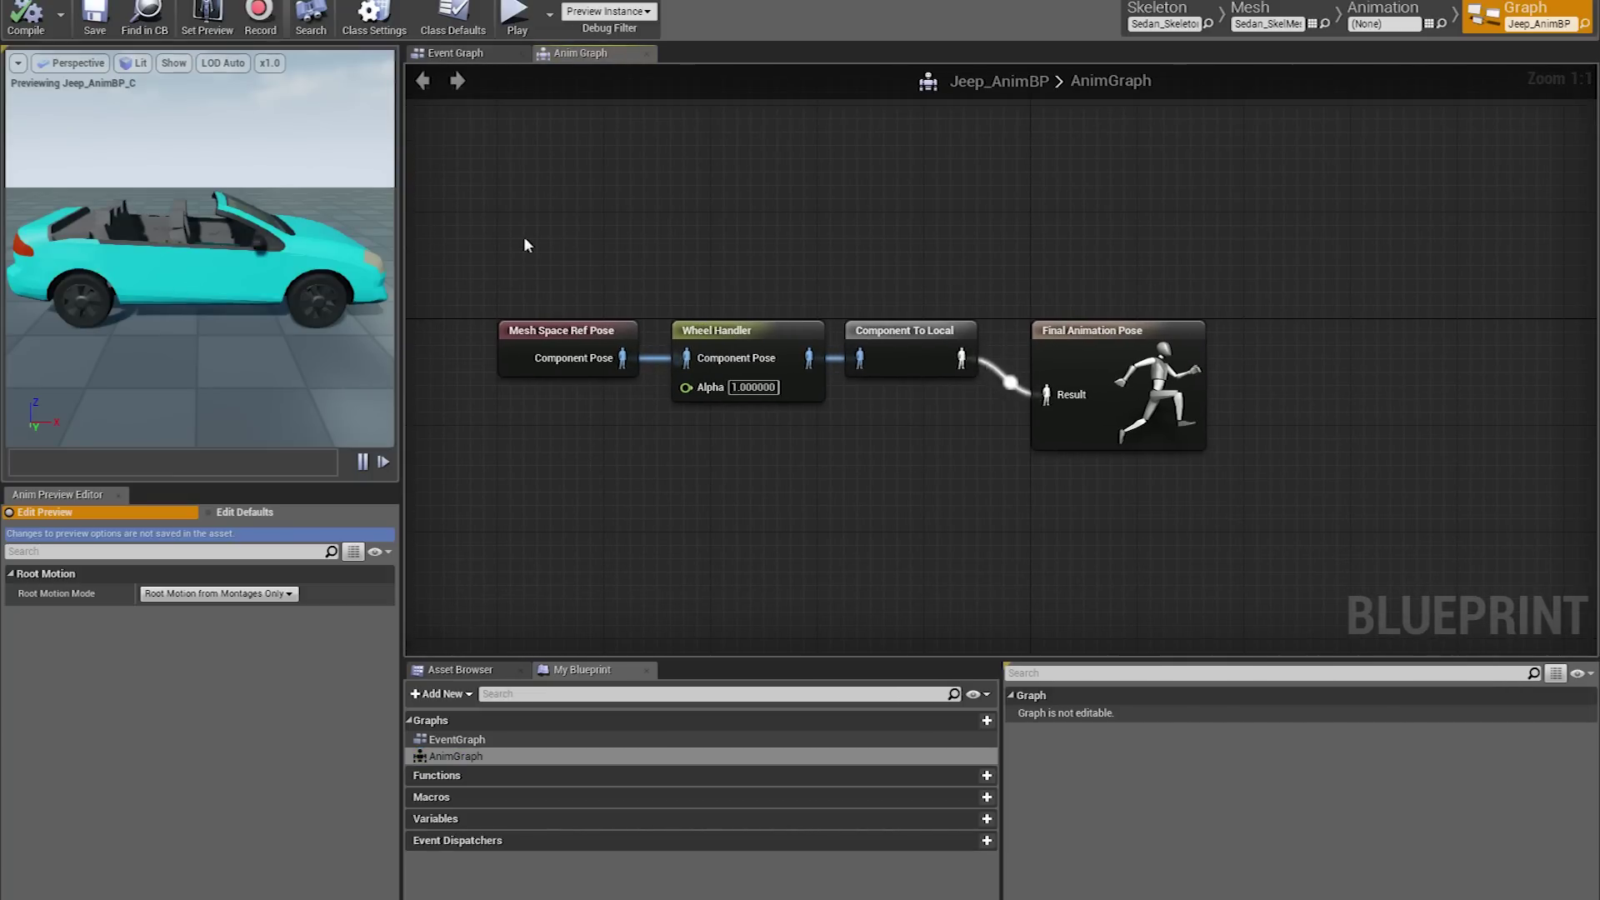
{"action": "right_click_drag", "start_coordinate": [552, 238], "coordinate": [643, 281]}
{"action": "right_click_drag", "start_coordinate": [749, 86], "coordinate": [735, 195]}
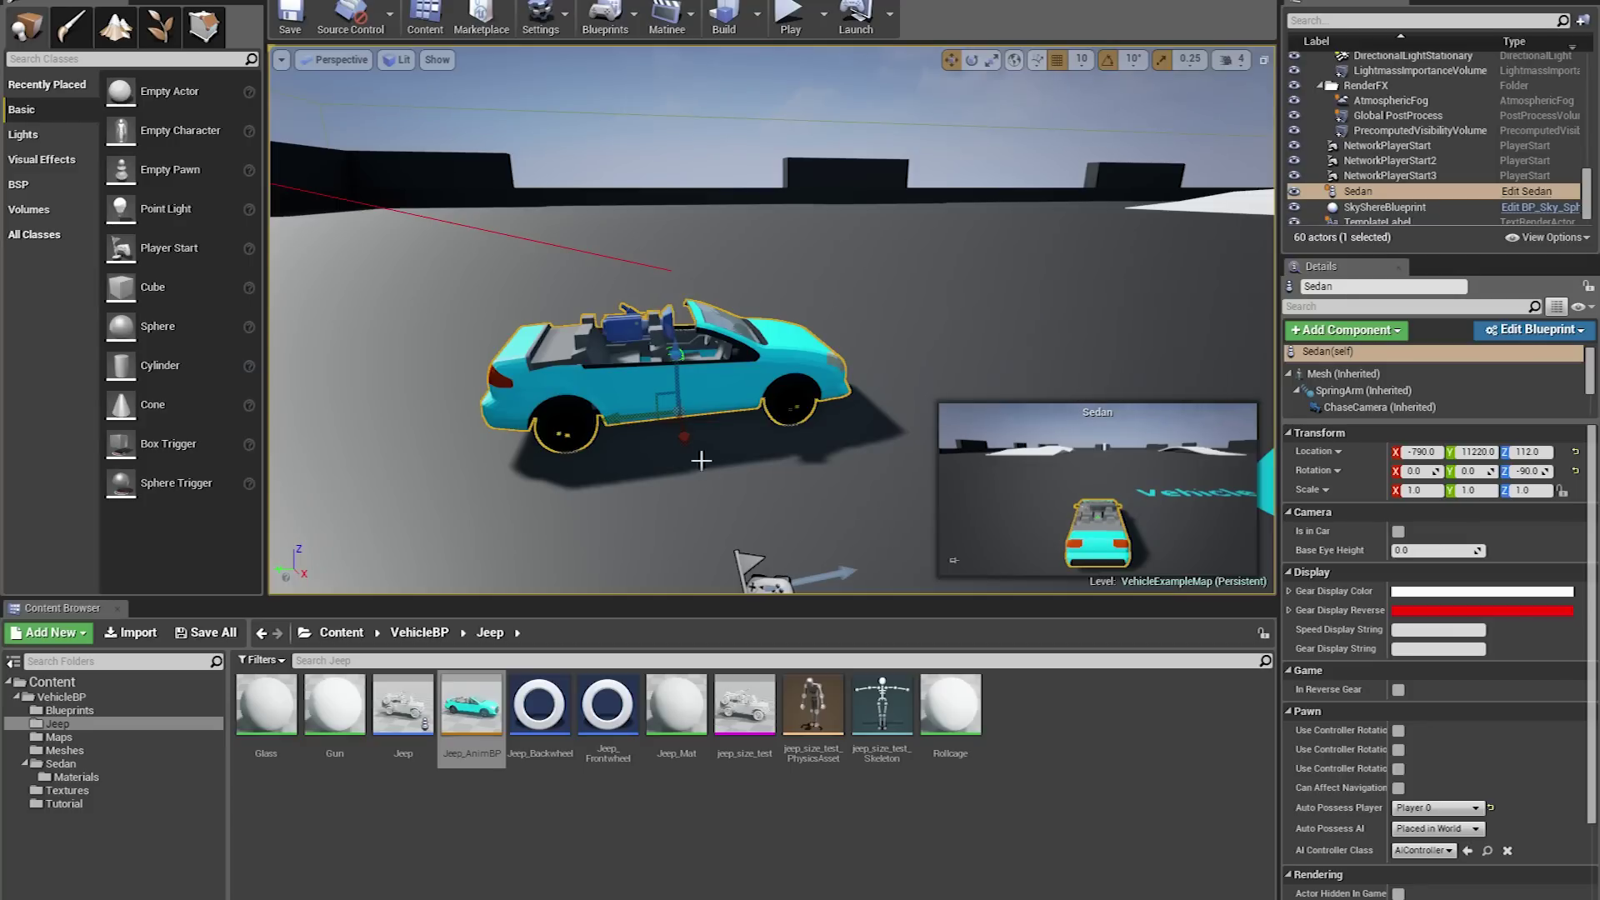
Rename the Sedan-based Jeep_AnimBP asset in the Jeep folder to tempJeep_AnimBP
{"action": "right_click_drag", "start_coordinate": [701, 461], "coordinate": [665, 489]}
{"action": "right_click", "coordinate": [468, 710]}
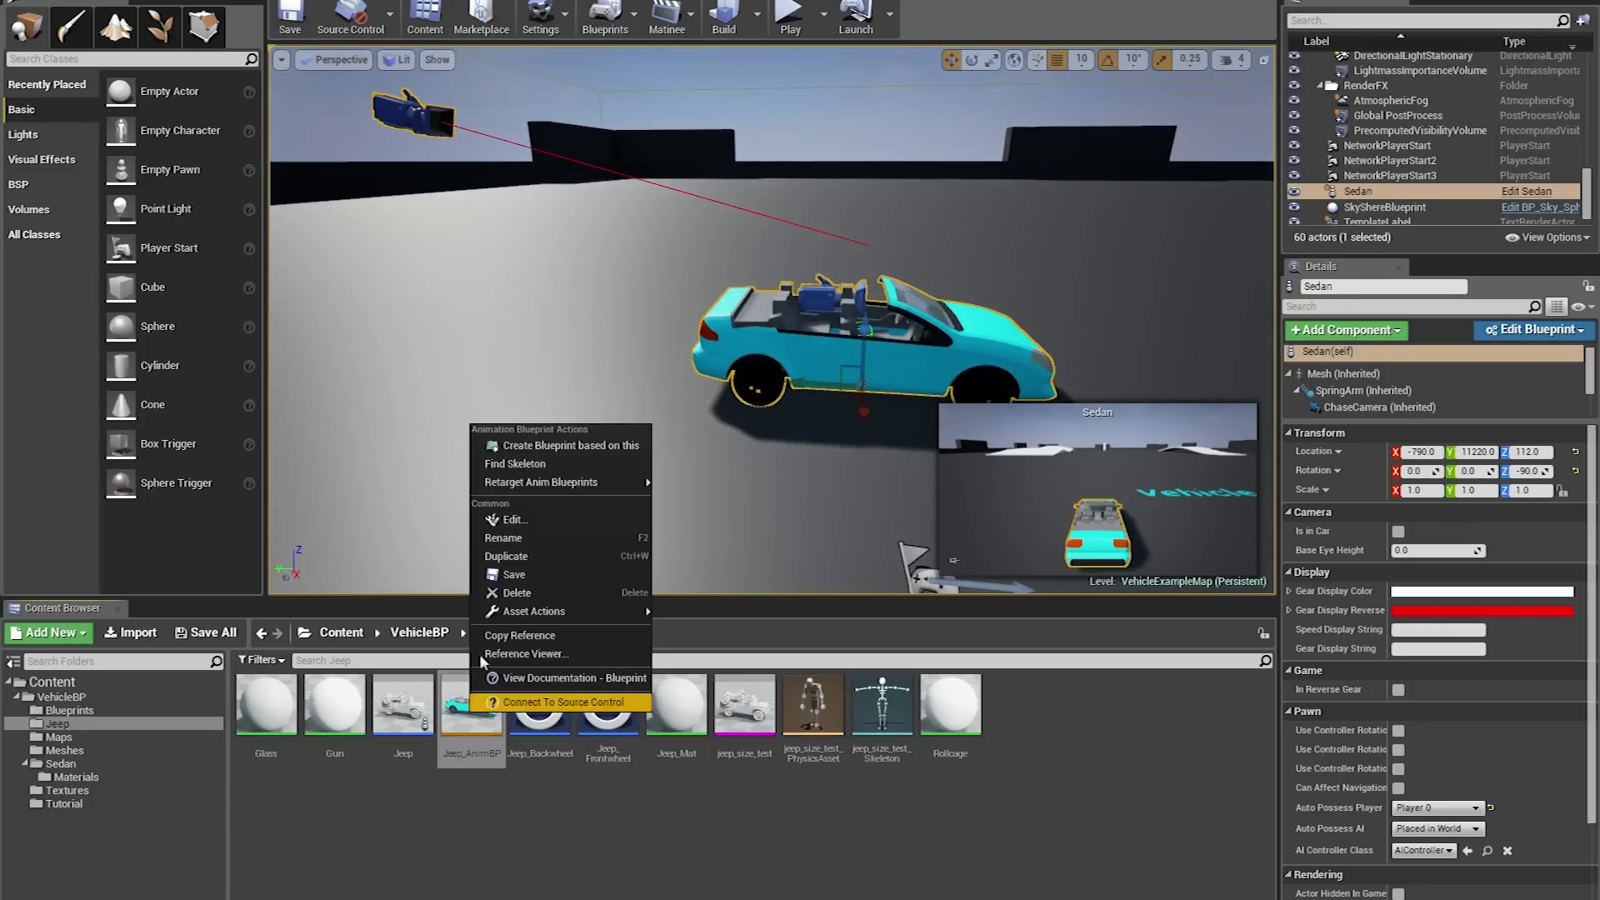
{"action": "left_click", "coordinate": [529, 843]}
{"action": "left_click", "coordinate": [477, 715]}
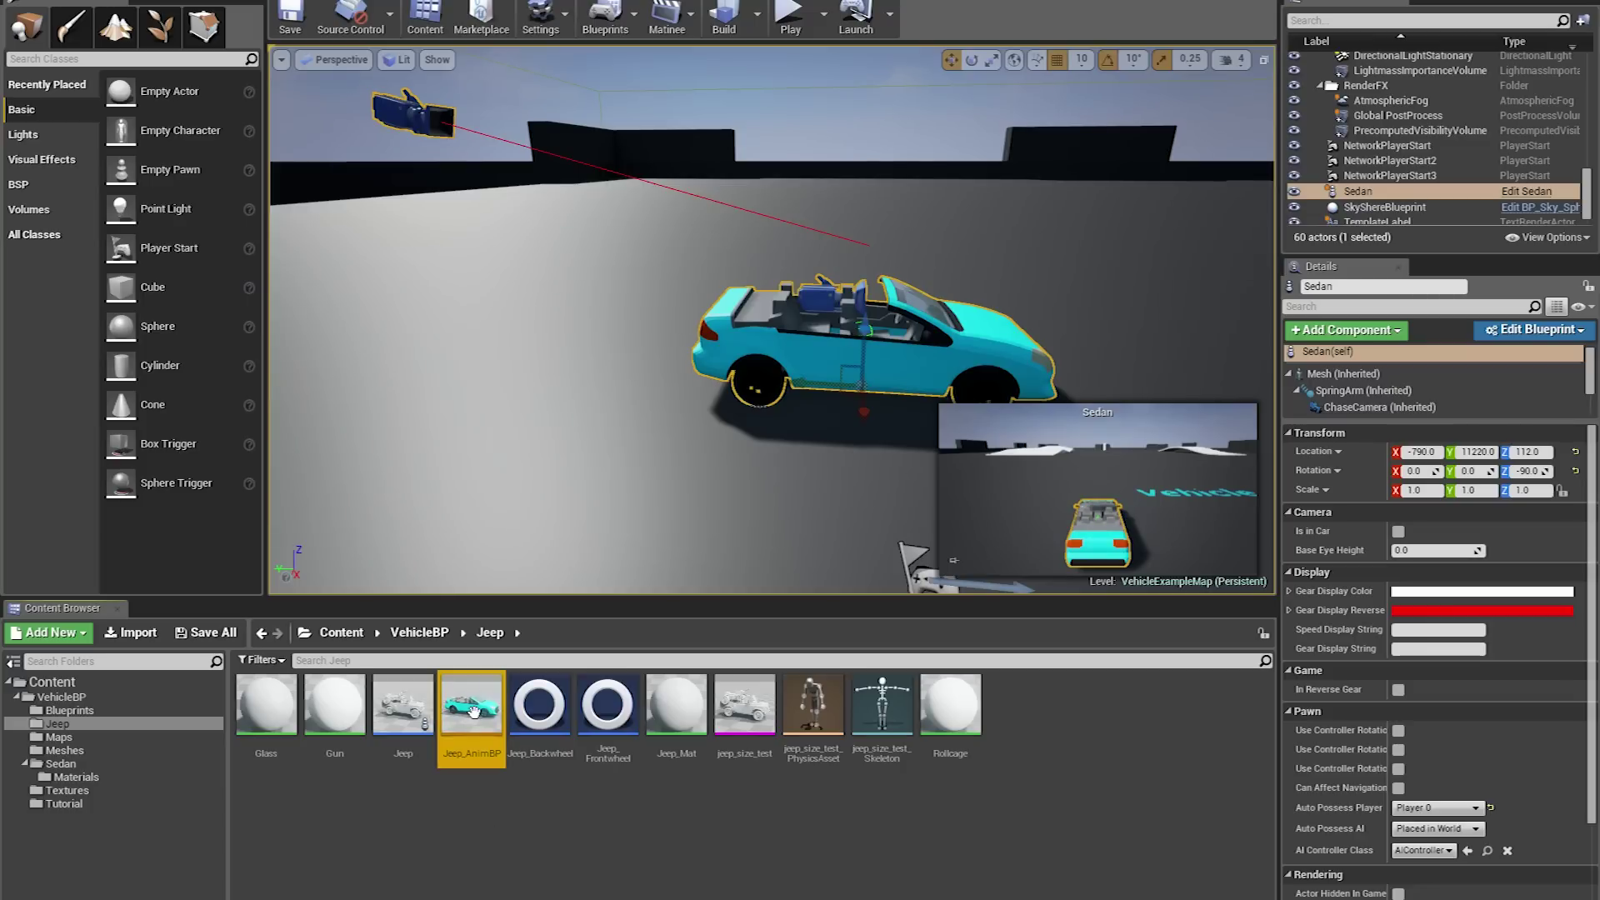
{"action": "double_click", "coordinate": [484, 710]}
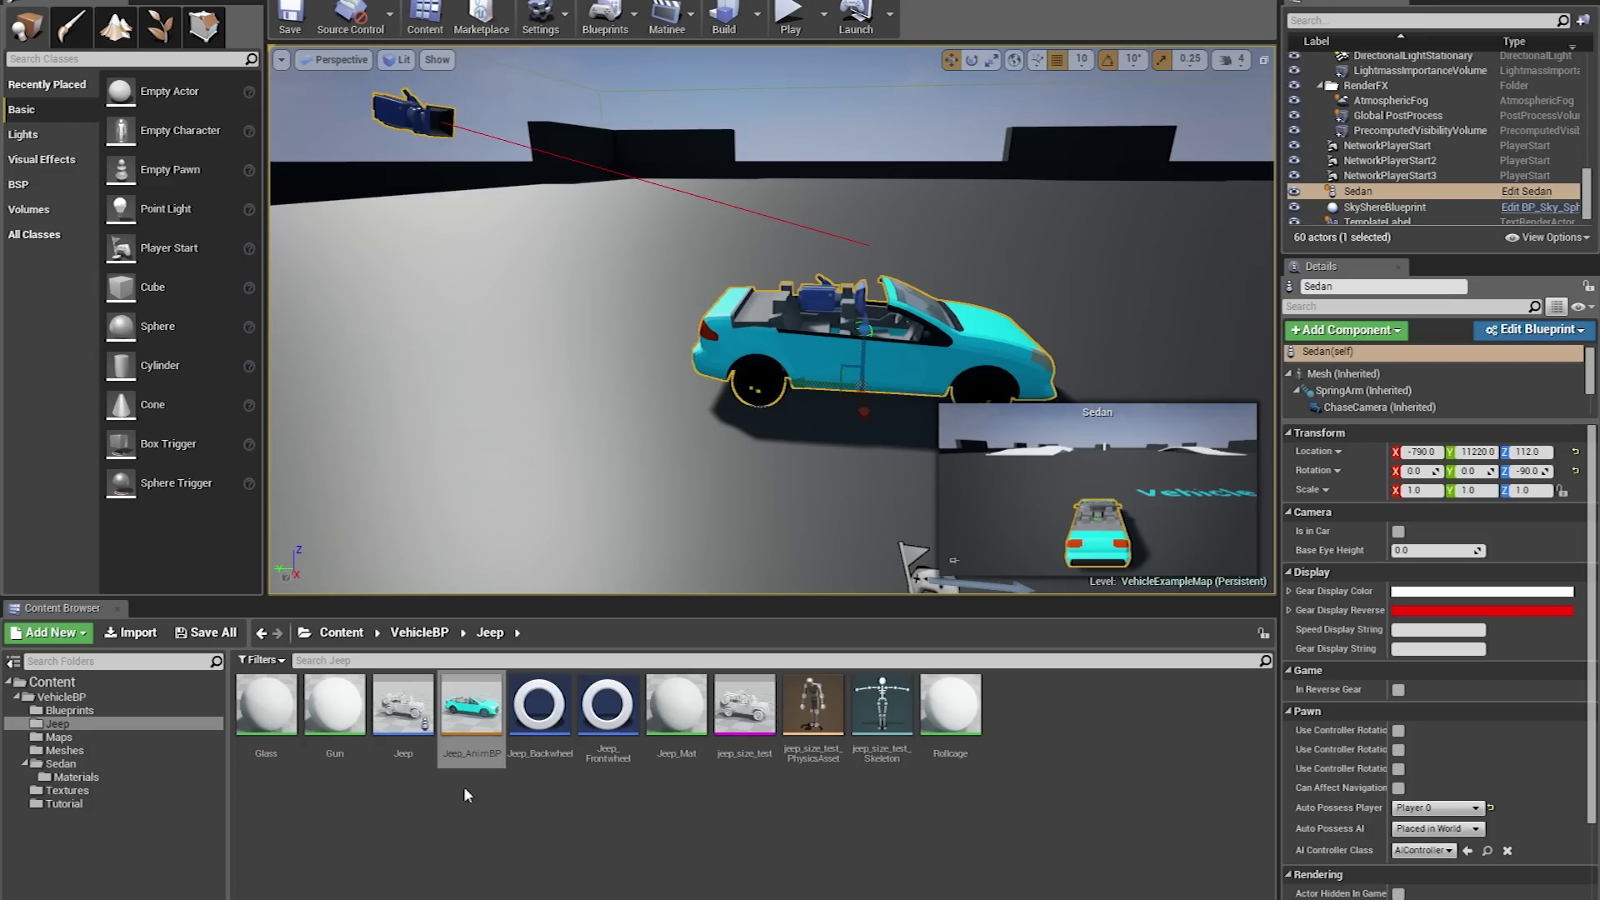
{"action": "left_click", "coordinate": [465, 756]}
{"action": "left_click", "coordinate": [464, 756]}
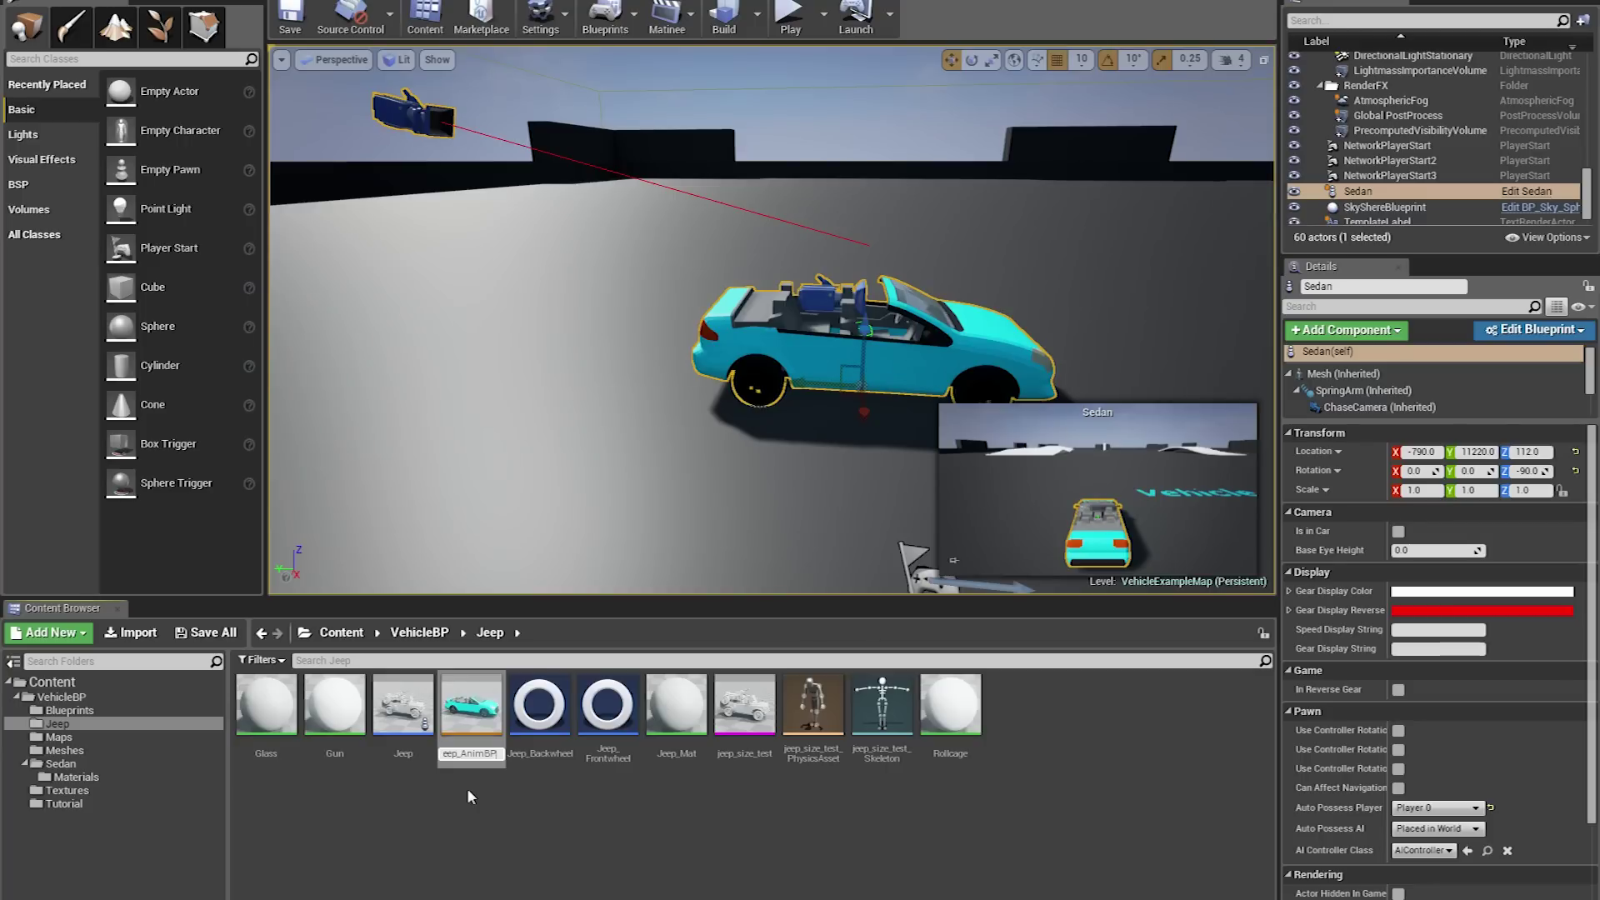
{"action": "key", "text": "Return"}
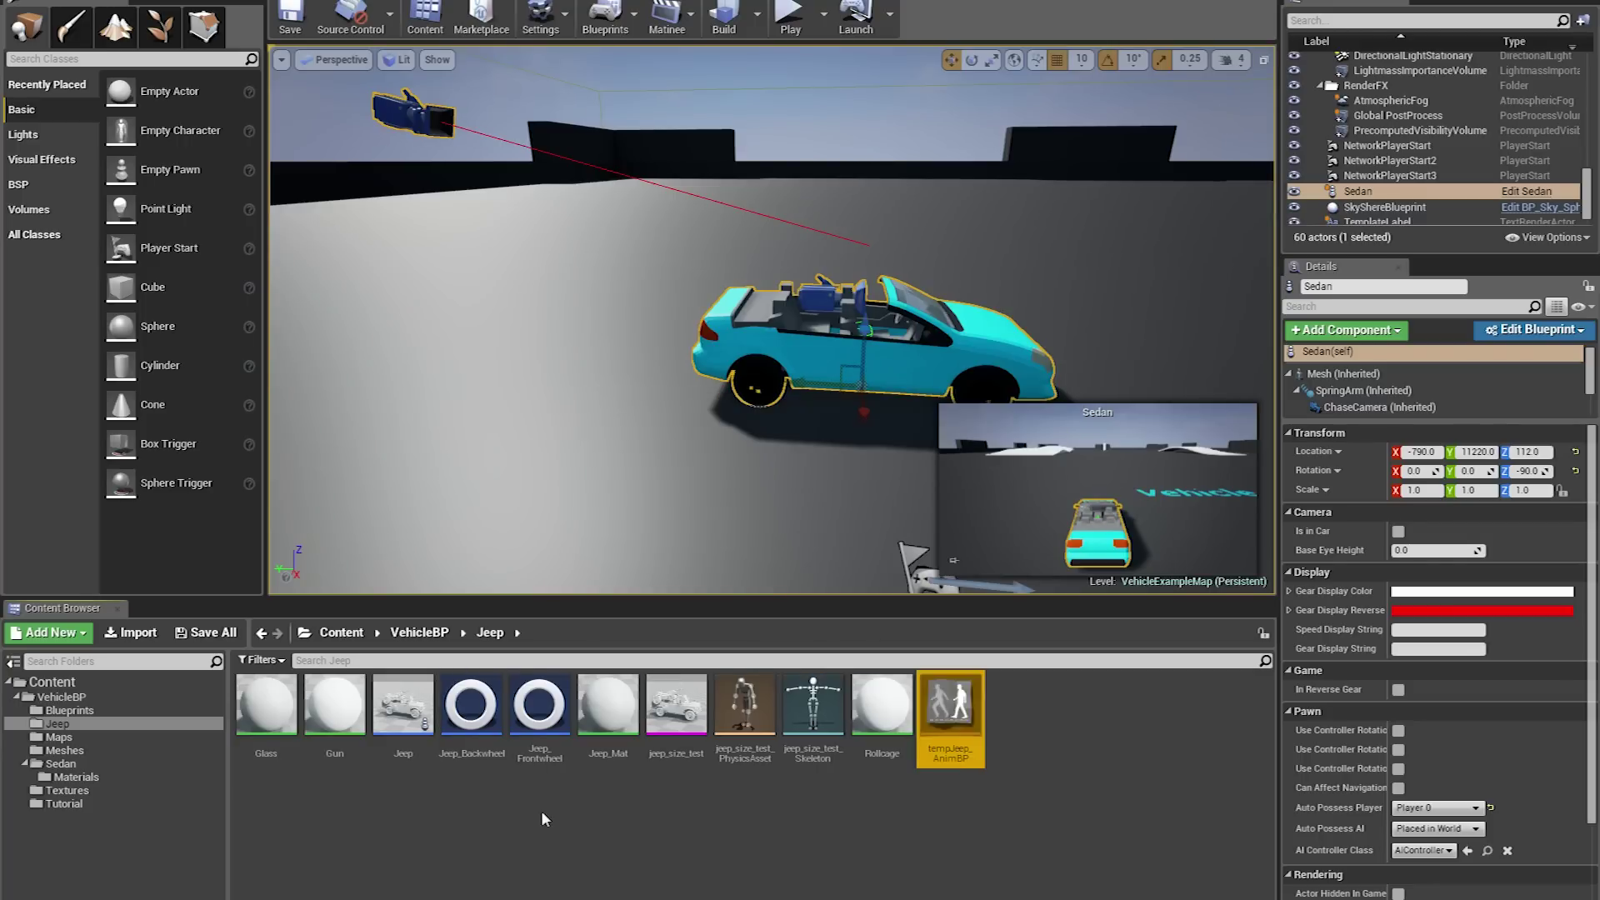
Create an Animation Blueprint in the Jeep folder targeting jeep_size_test_Skeleton, without choosing a parent class, and name it Jeep_AnimBP
{"action": "right_click", "coordinate": [1051, 724]}
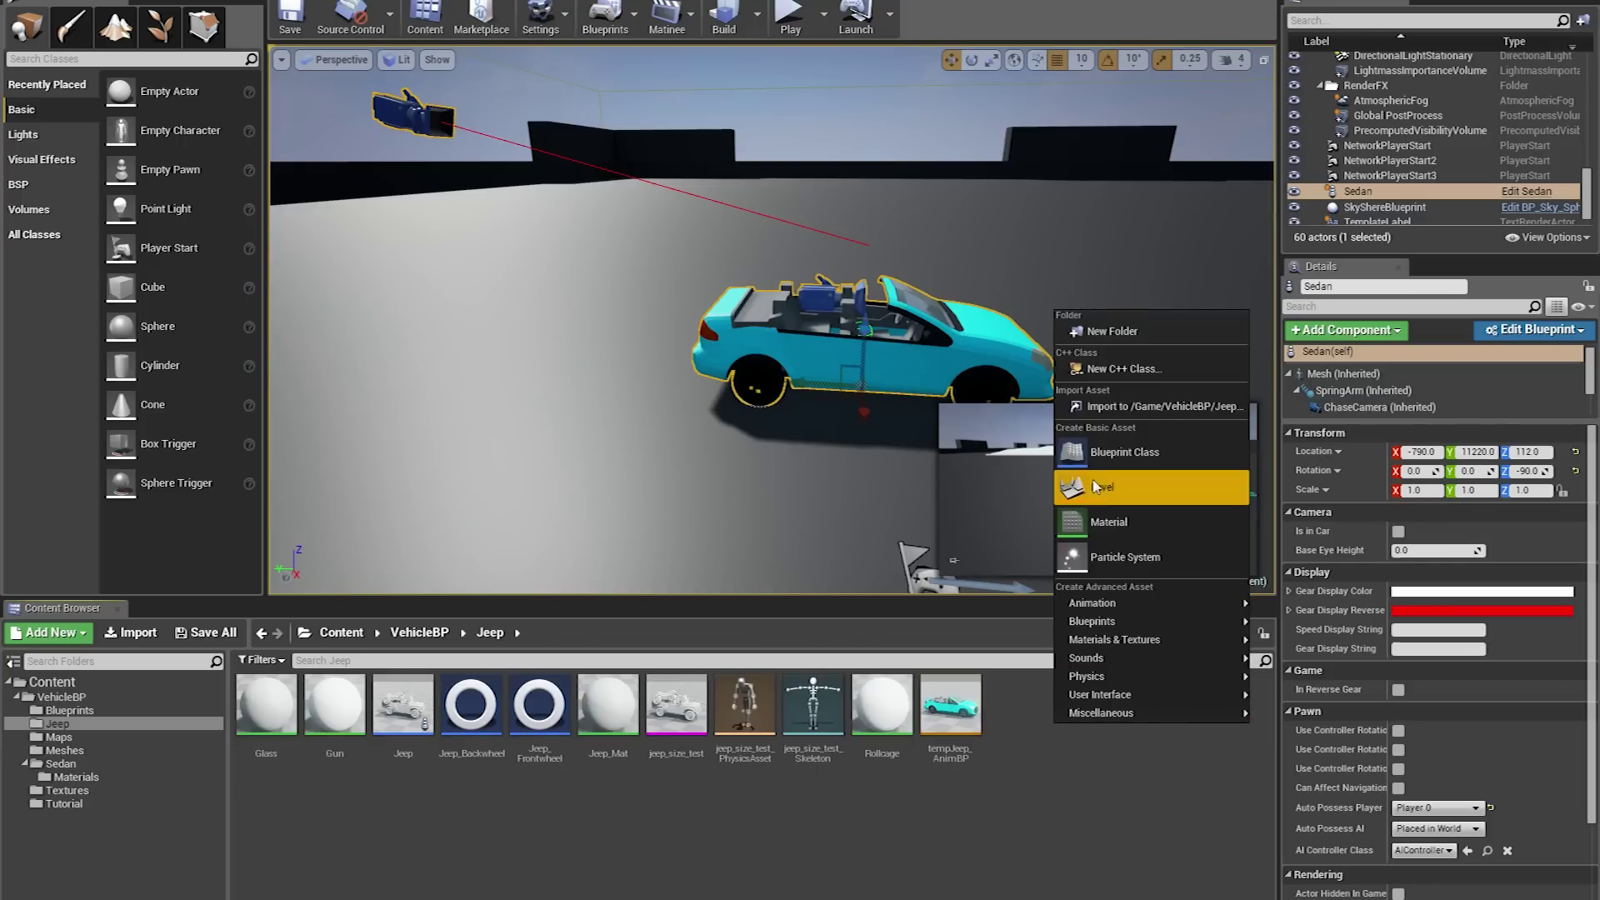
{"action": "mouse_move", "coordinate": [1104, 606]}
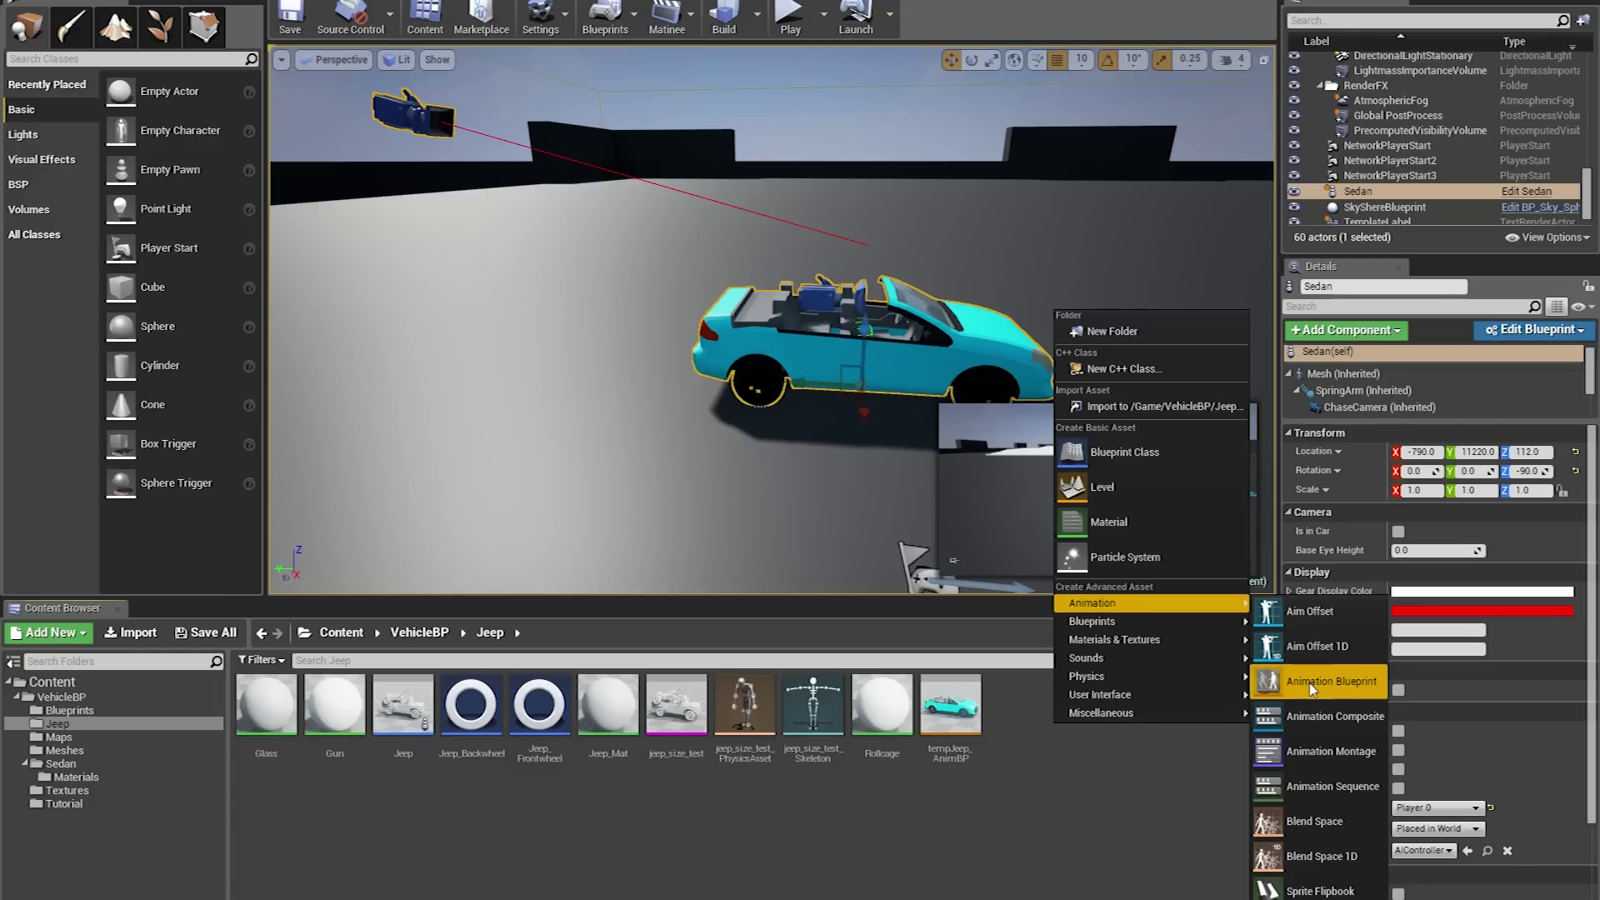
{"action": "left_click", "coordinate": [1312, 689]}
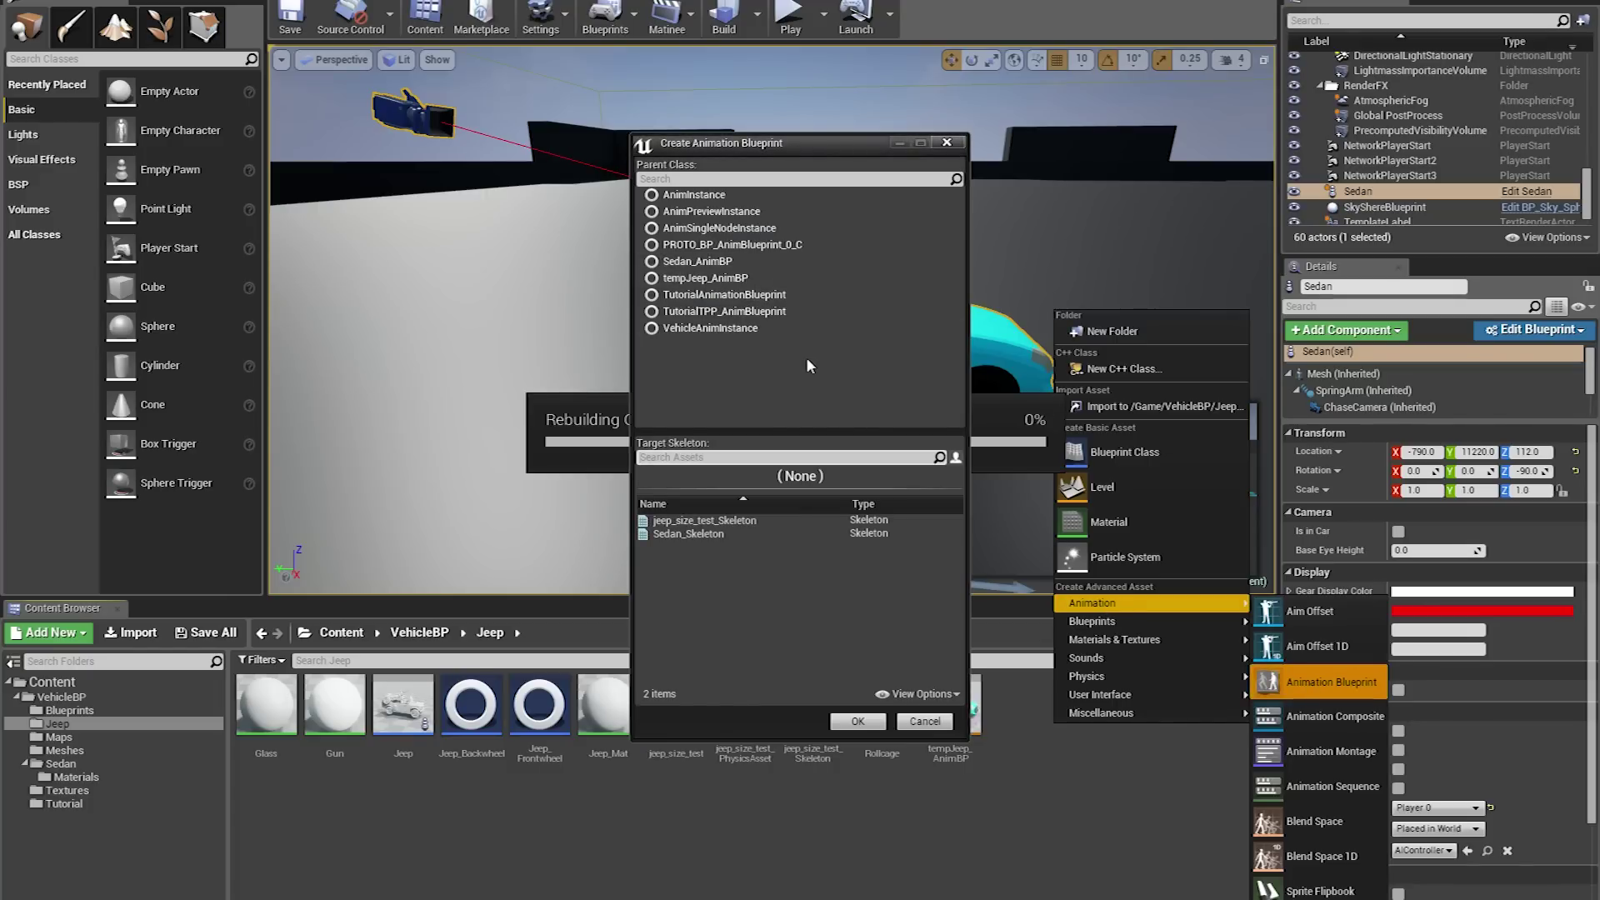
{"action": "left_click", "coordinate": [694, 521]}
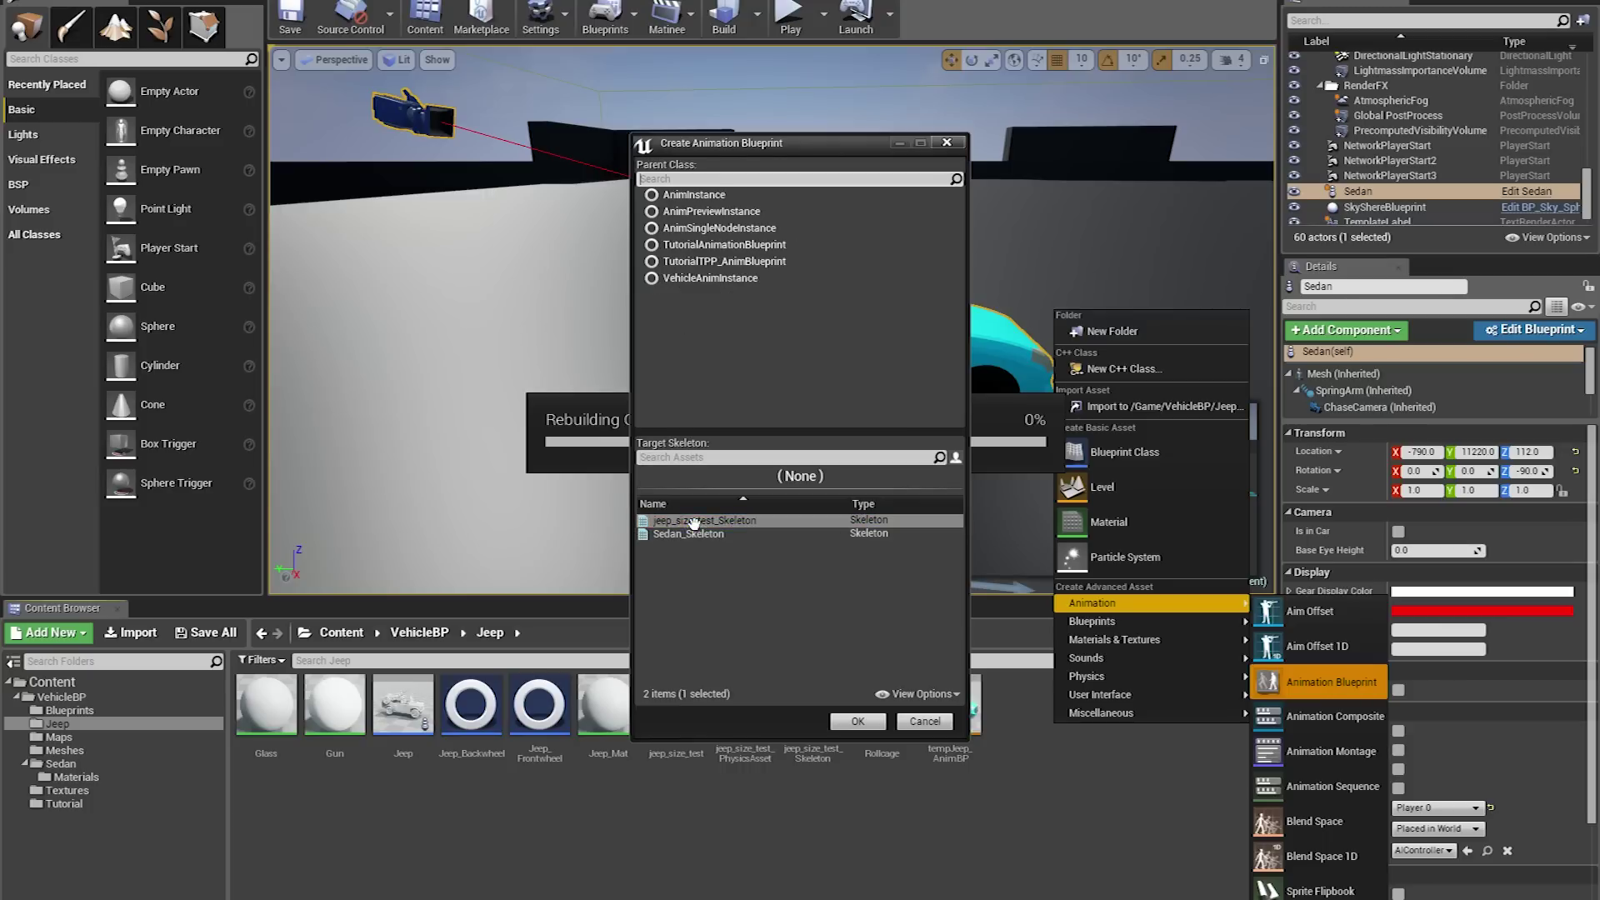
{"action": "left_click", "coordinate": [856, 722]}
{"action": "type", "text": "Jeep_AnimBP"}
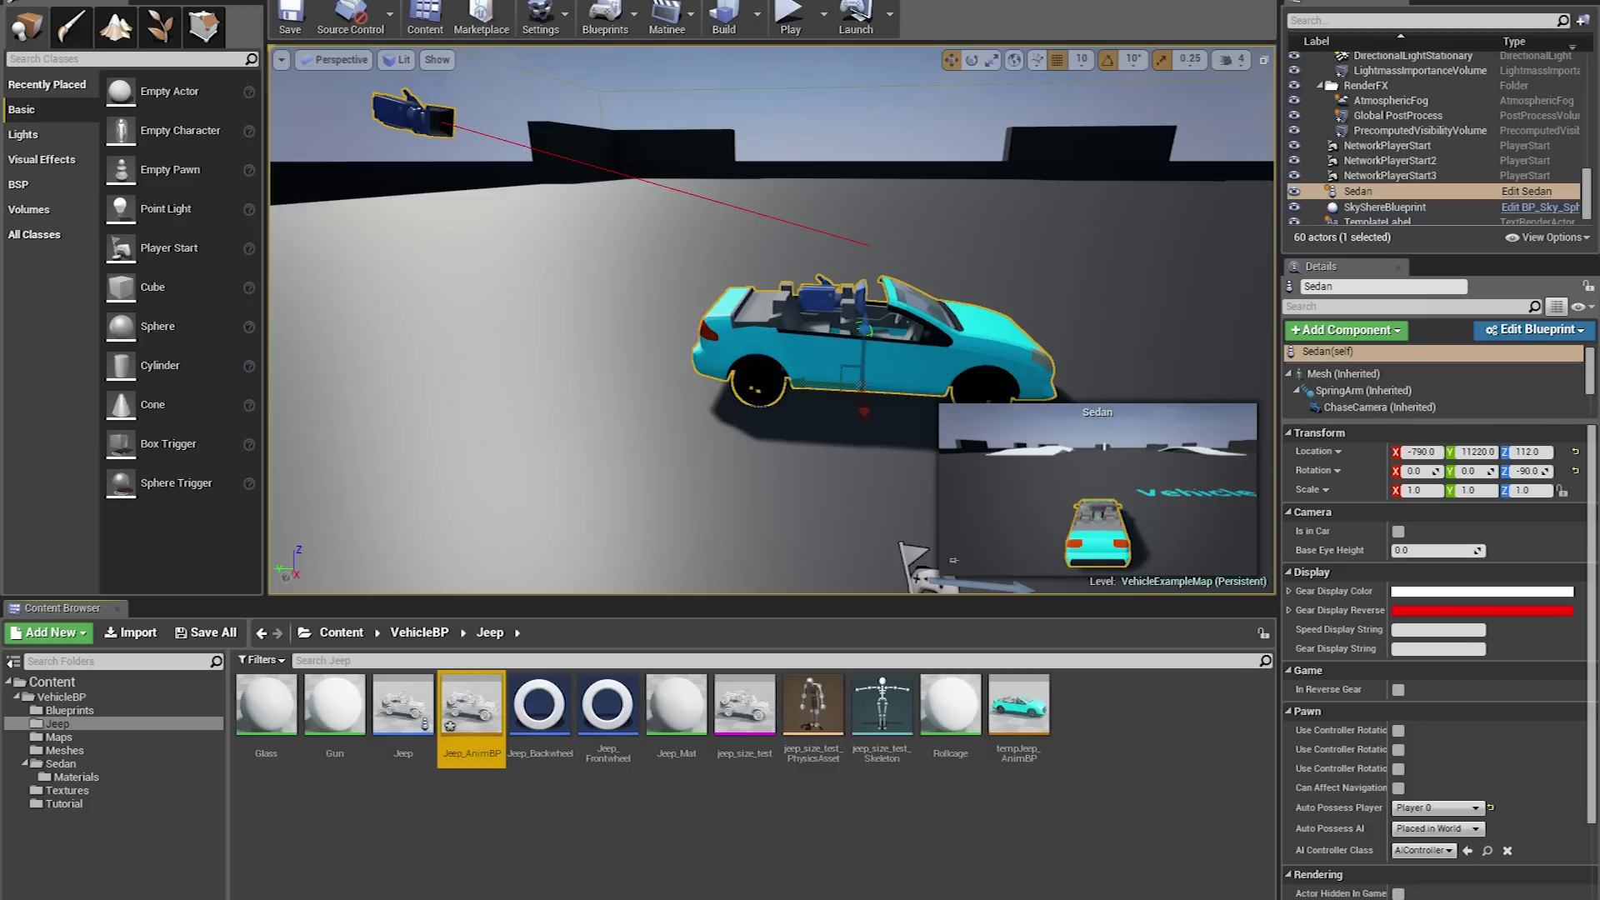
Try to copy the pose and wheel handler nodes from tempJeep_AnimBP's AnimGraph into the AnimGraph of the new Jeep_AnimBP
{"action": "double_click", "coordinate": [472, 710]}
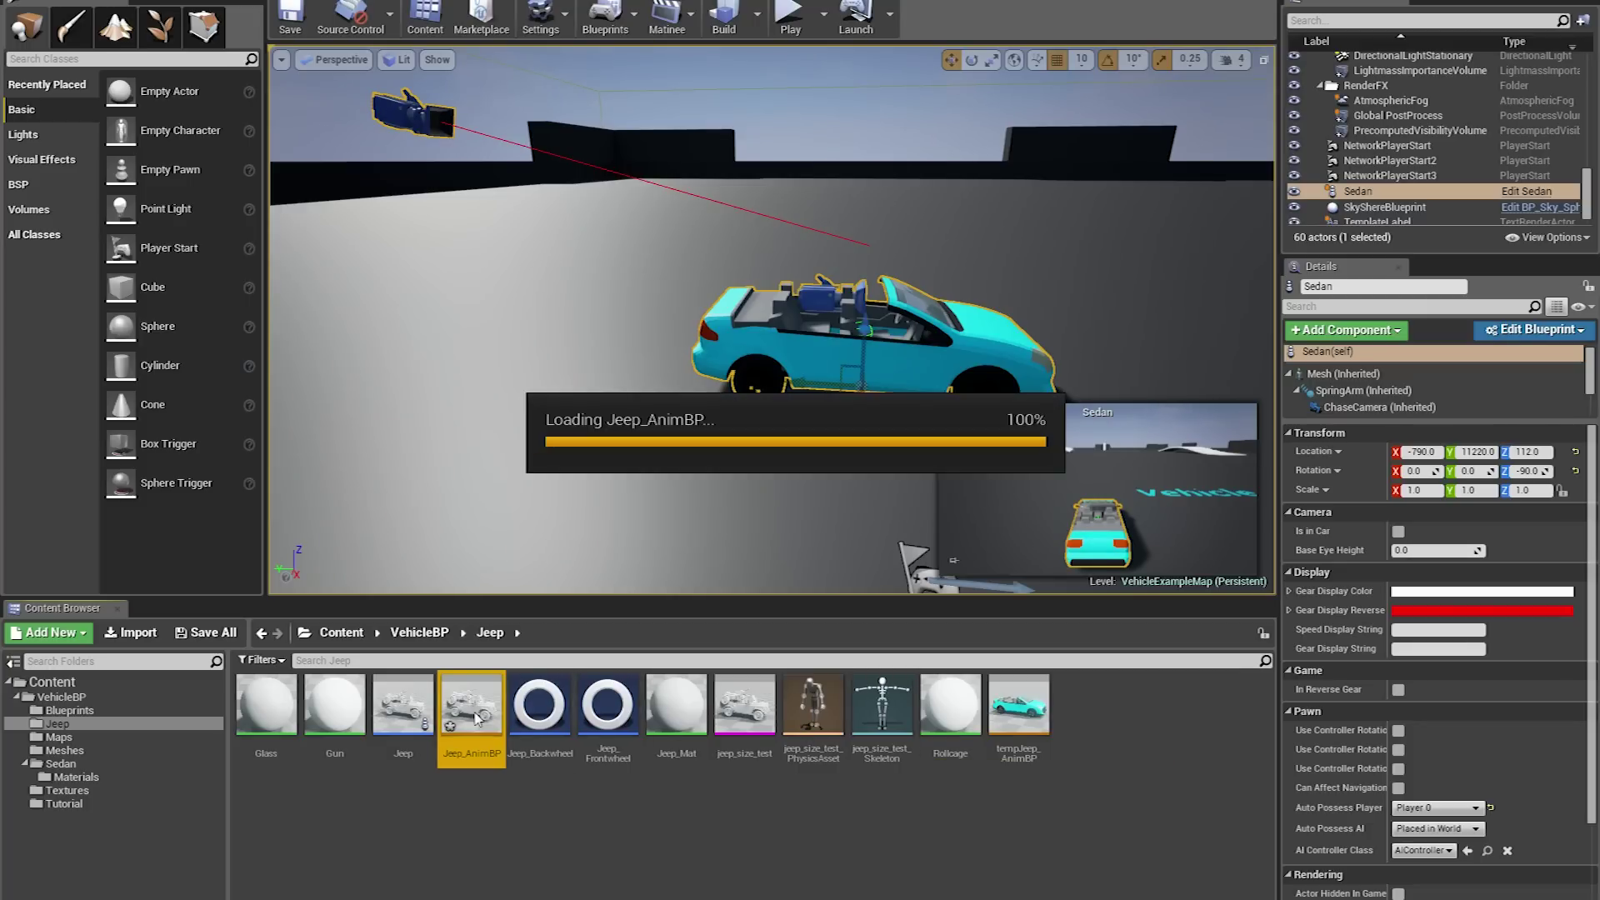
{"action": "right_click_drag", "start_coordinate": [793, 407], "coordinate": [970, 403]}
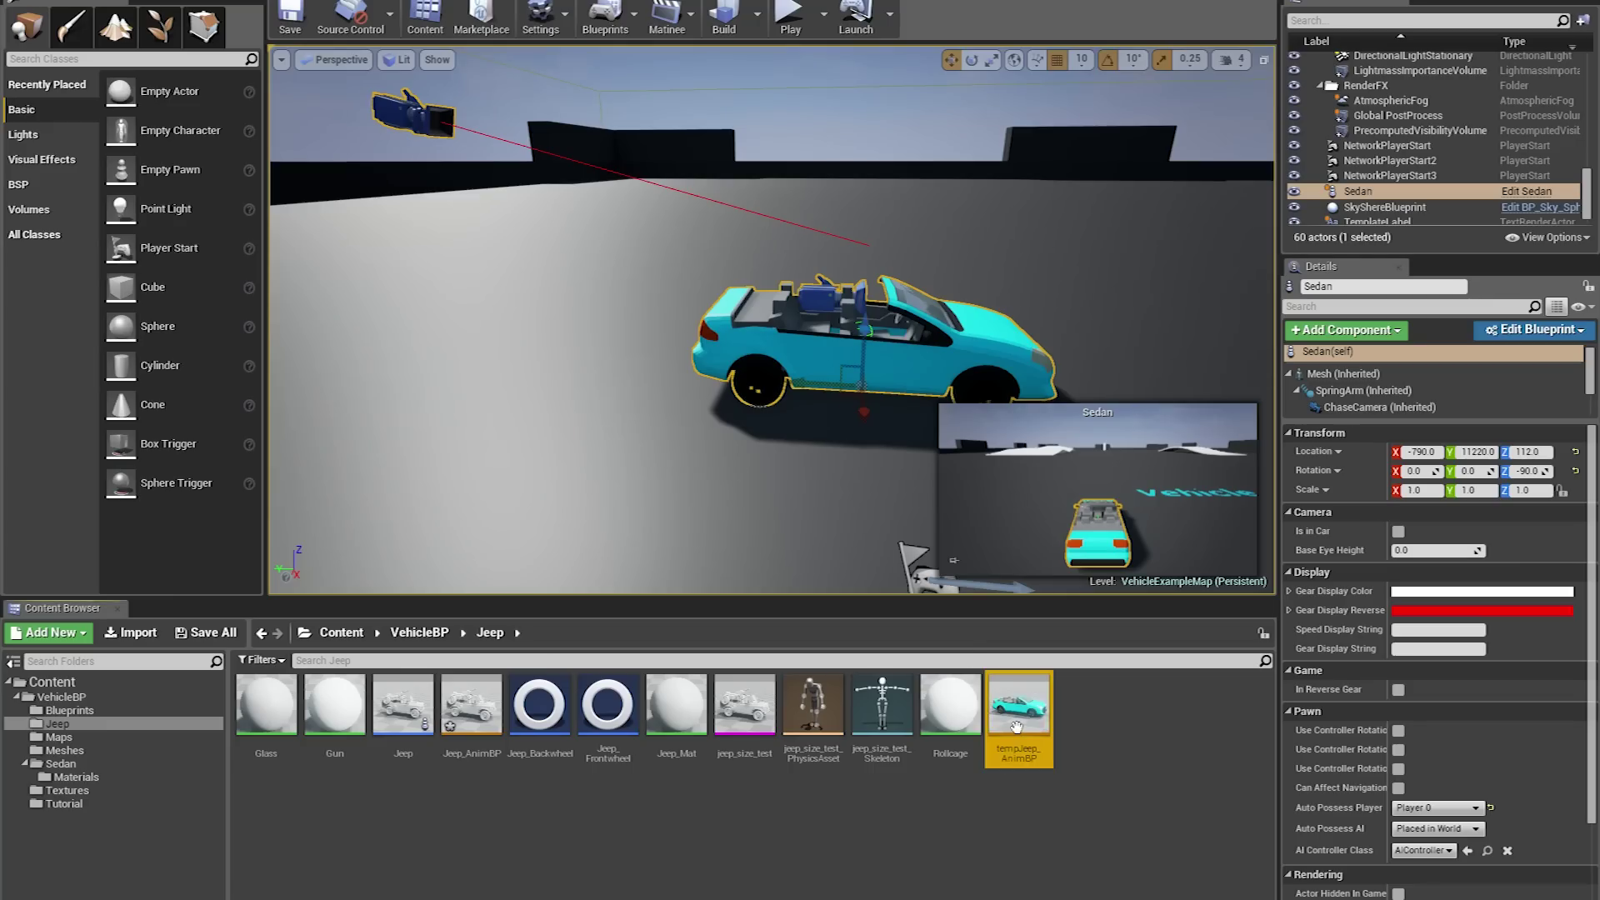
{"action": "double_click", "coordinate": [1018, 724]}
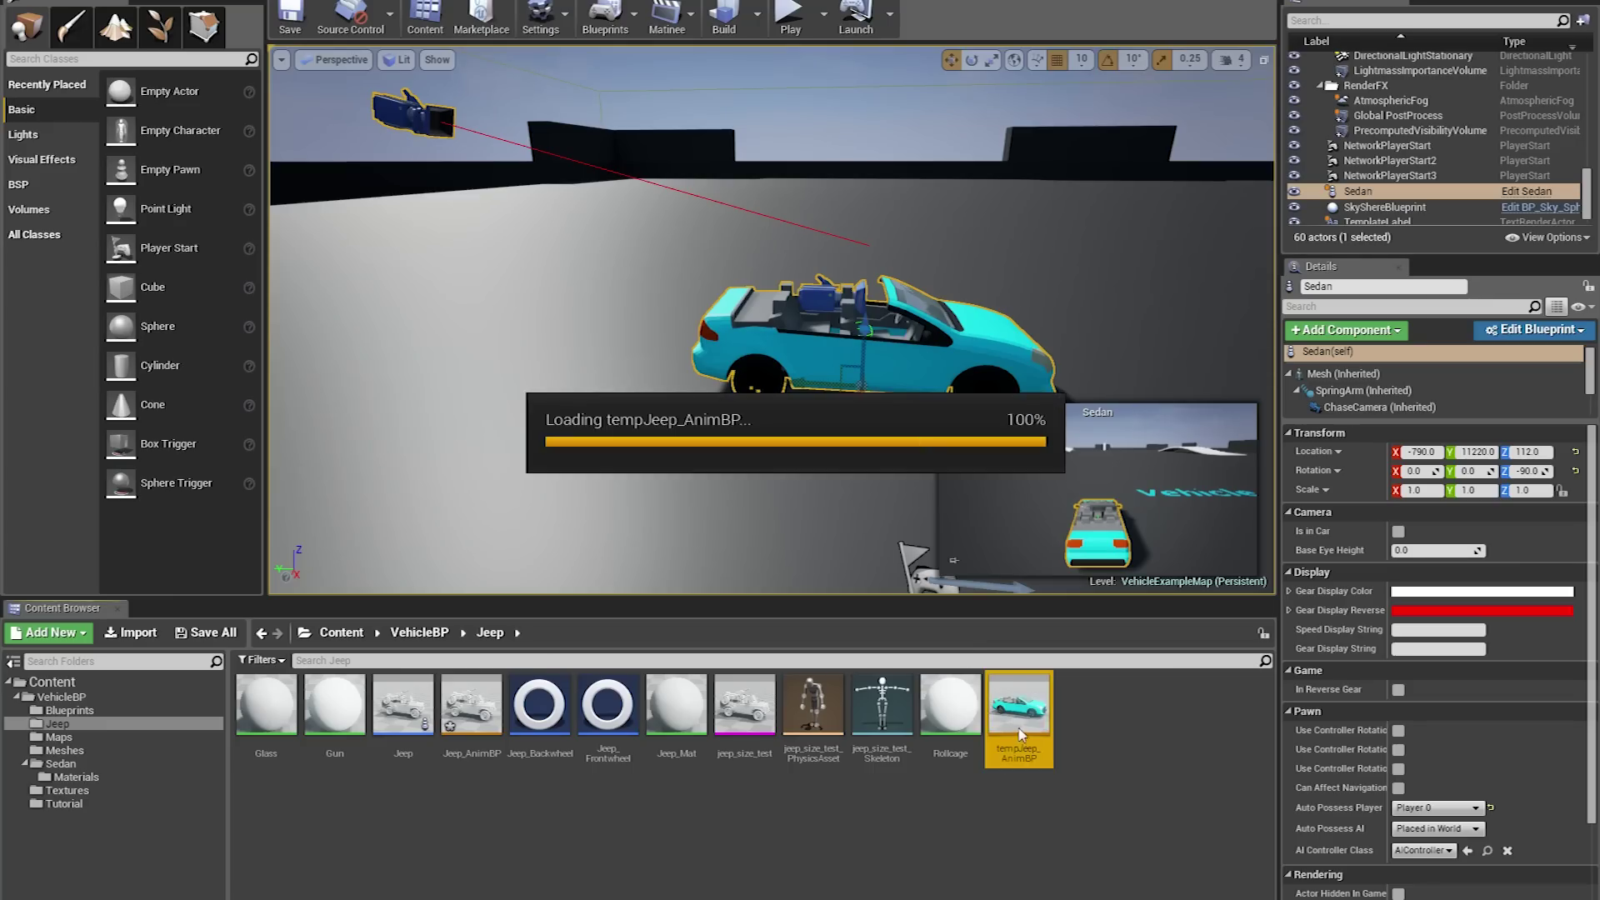
{"action": "left_click_drag", "start_coordinate": [504, 259], "coordinate": [1232, 510]}
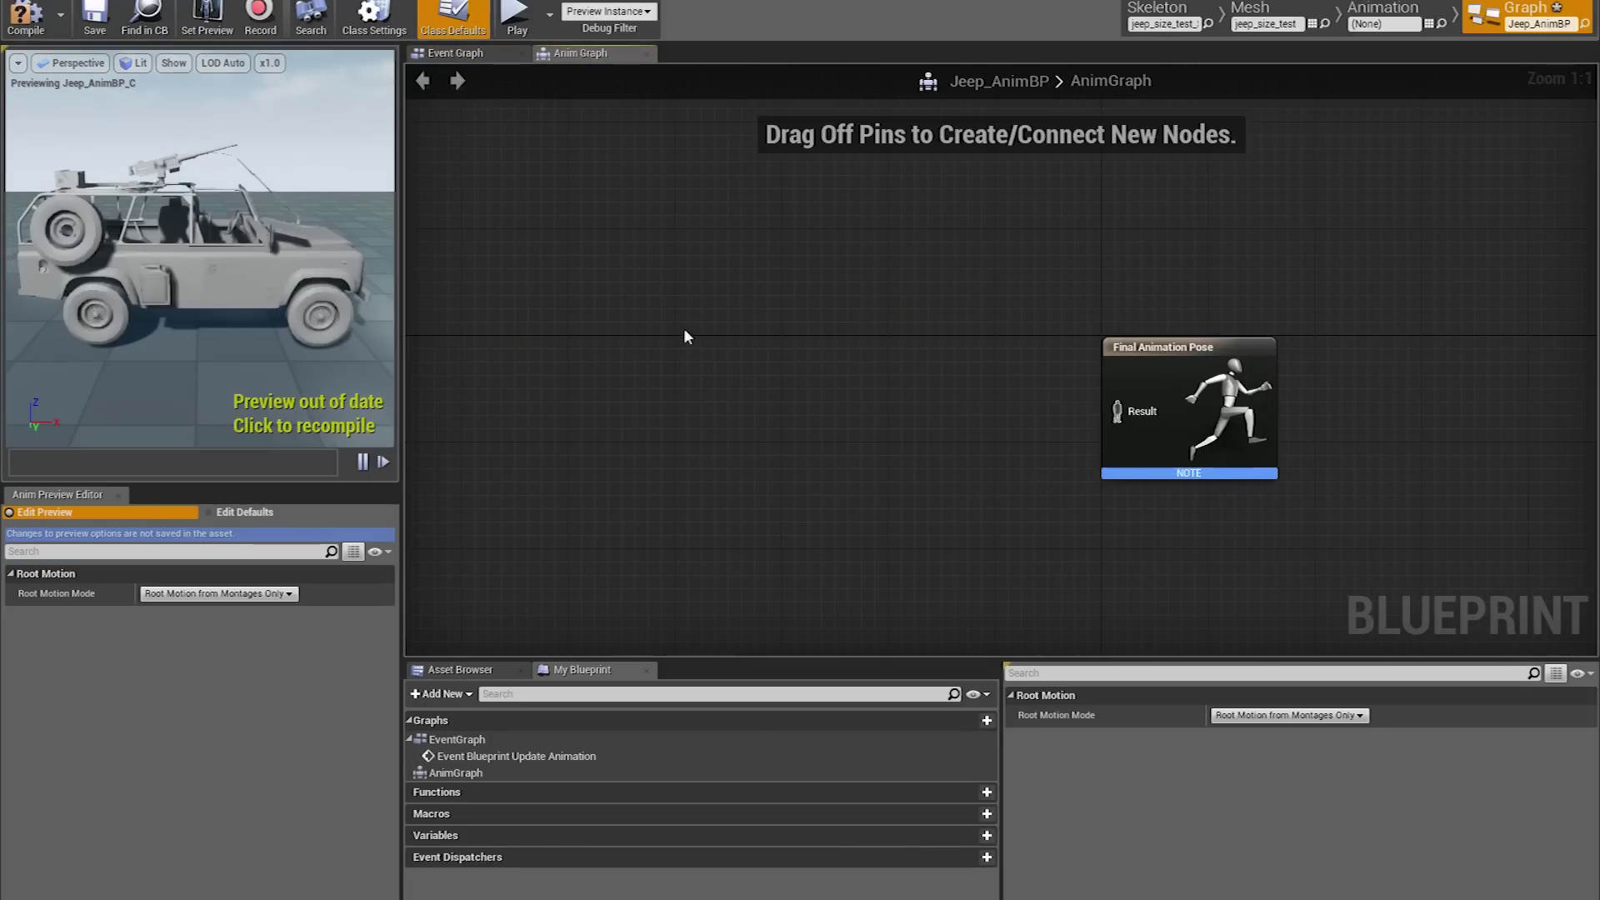
{"action": "right_click_drag", "start_coordinate": [684, 330], "coordinate": [896, 291]}
{"action": "key", "text": "ctrl+v"}
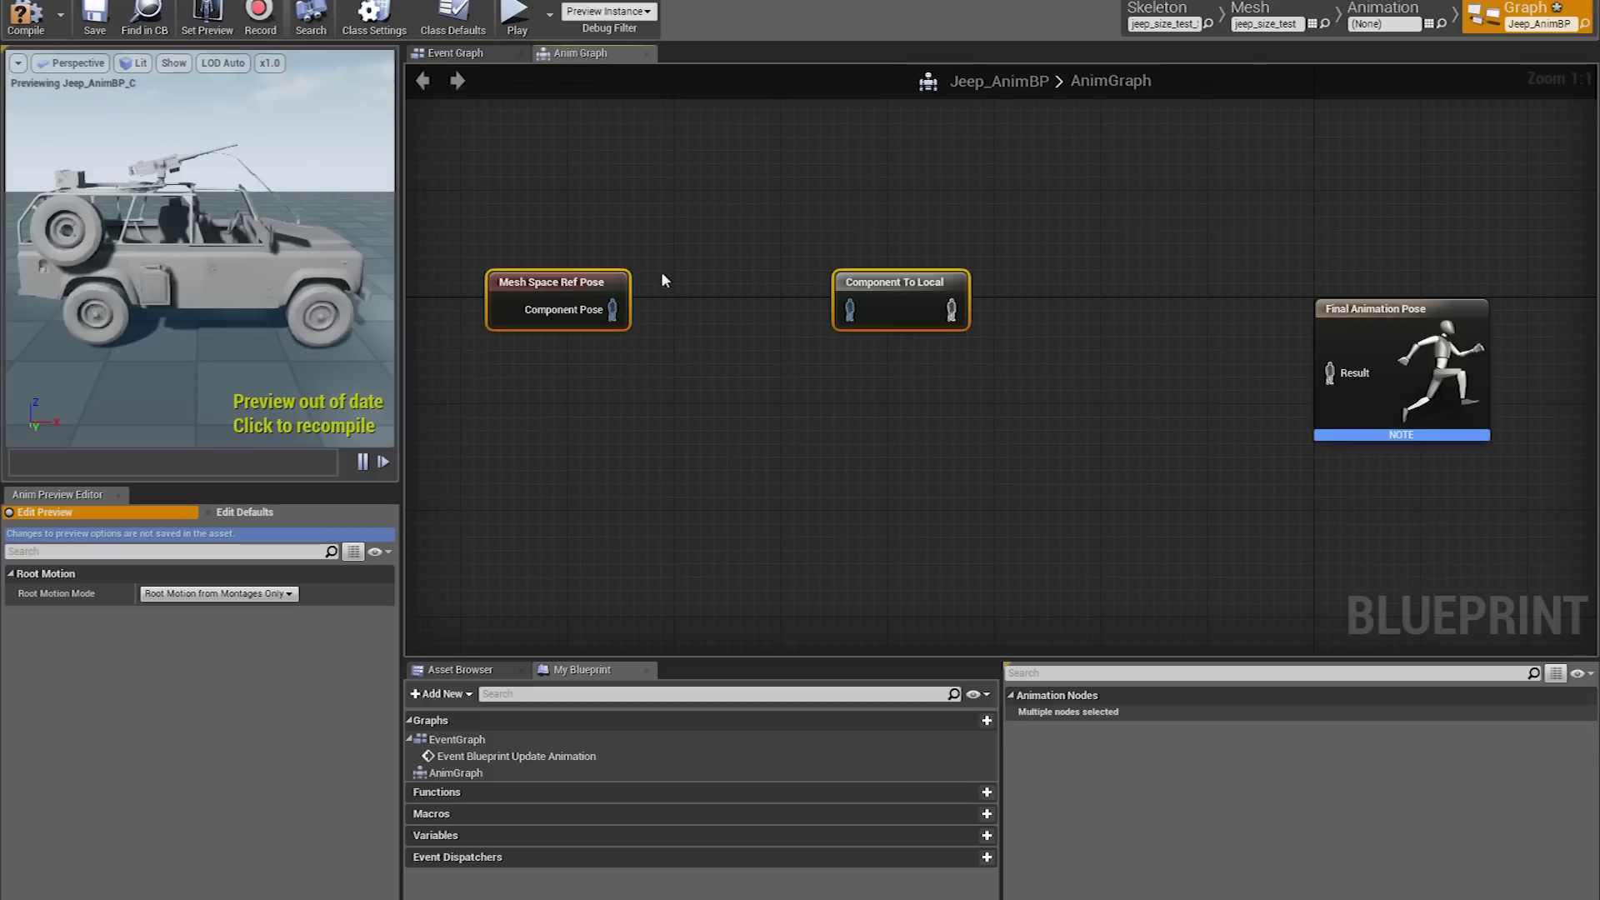
{"action": "right_click_drag", "start_coordinate": [727, 282], "coordinate": [797, 337]}
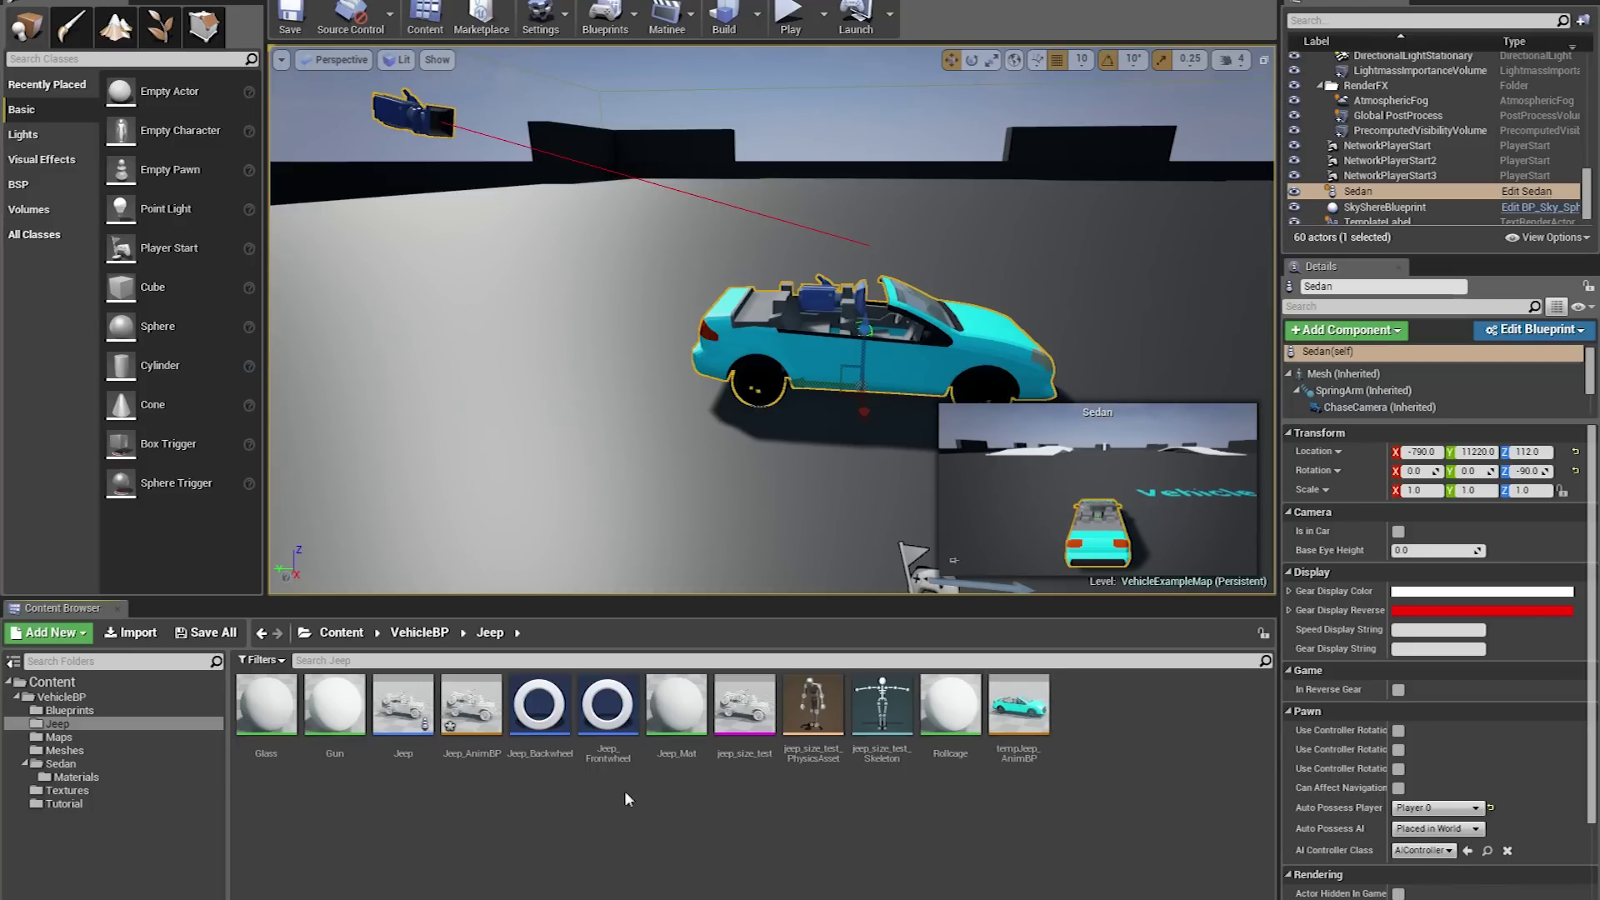
Delete the newly created Jeep_AnimBP asset from the Jeep folder
{"action": "right_click", "coordinate": [474, 698]}
{"action": "mouse_move", "coordinate": [612, 471]}
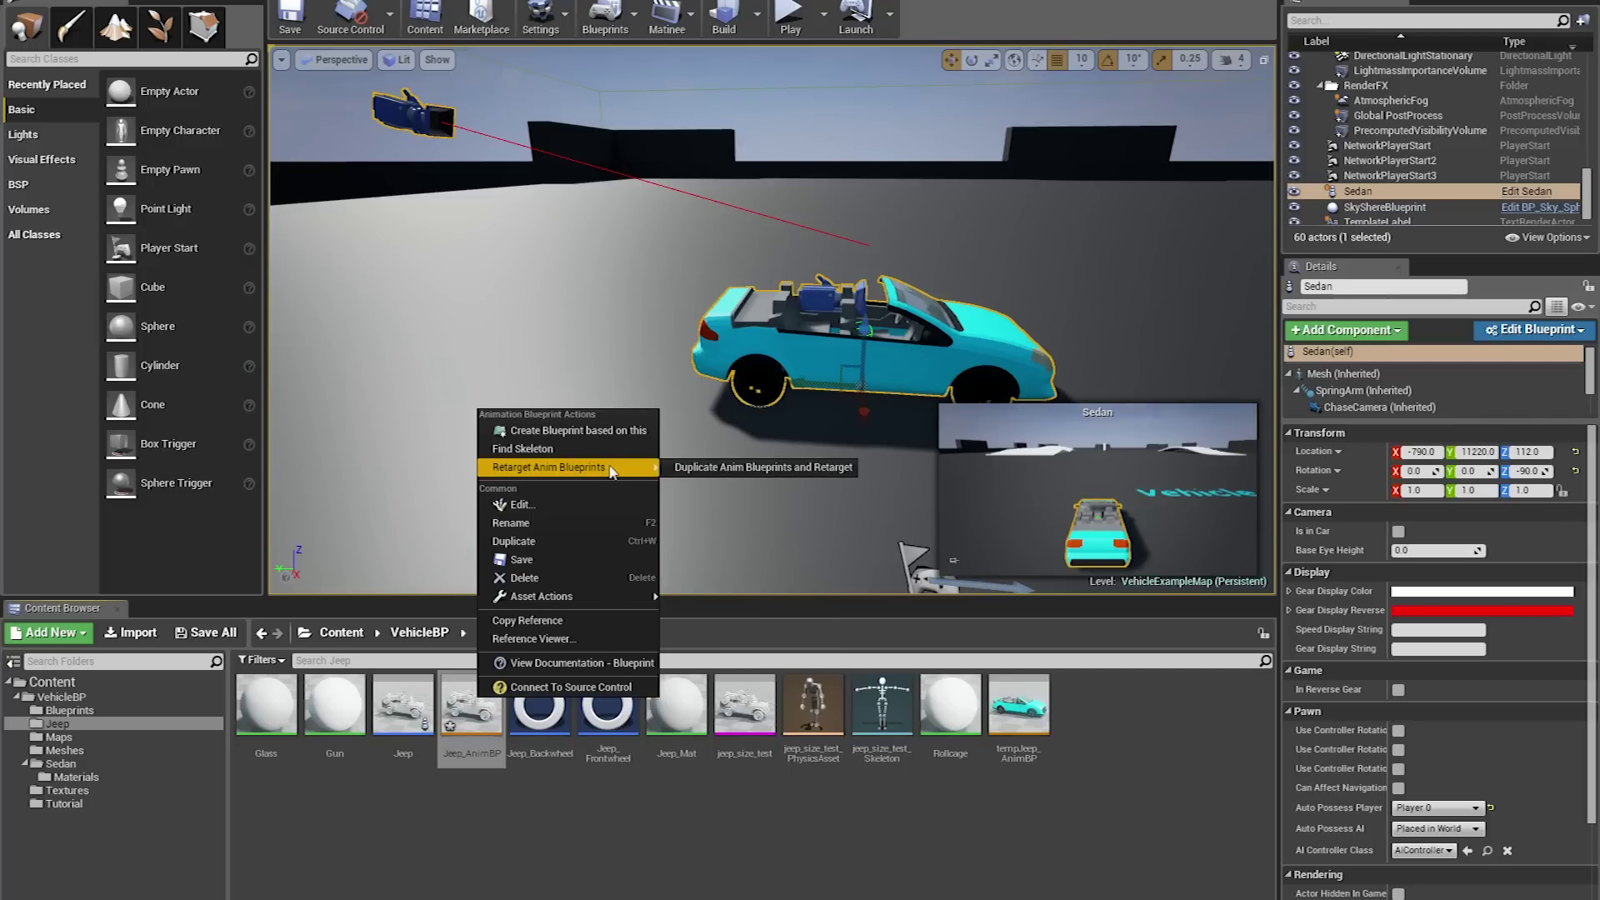
{"action": "key", "text": "Escape"}
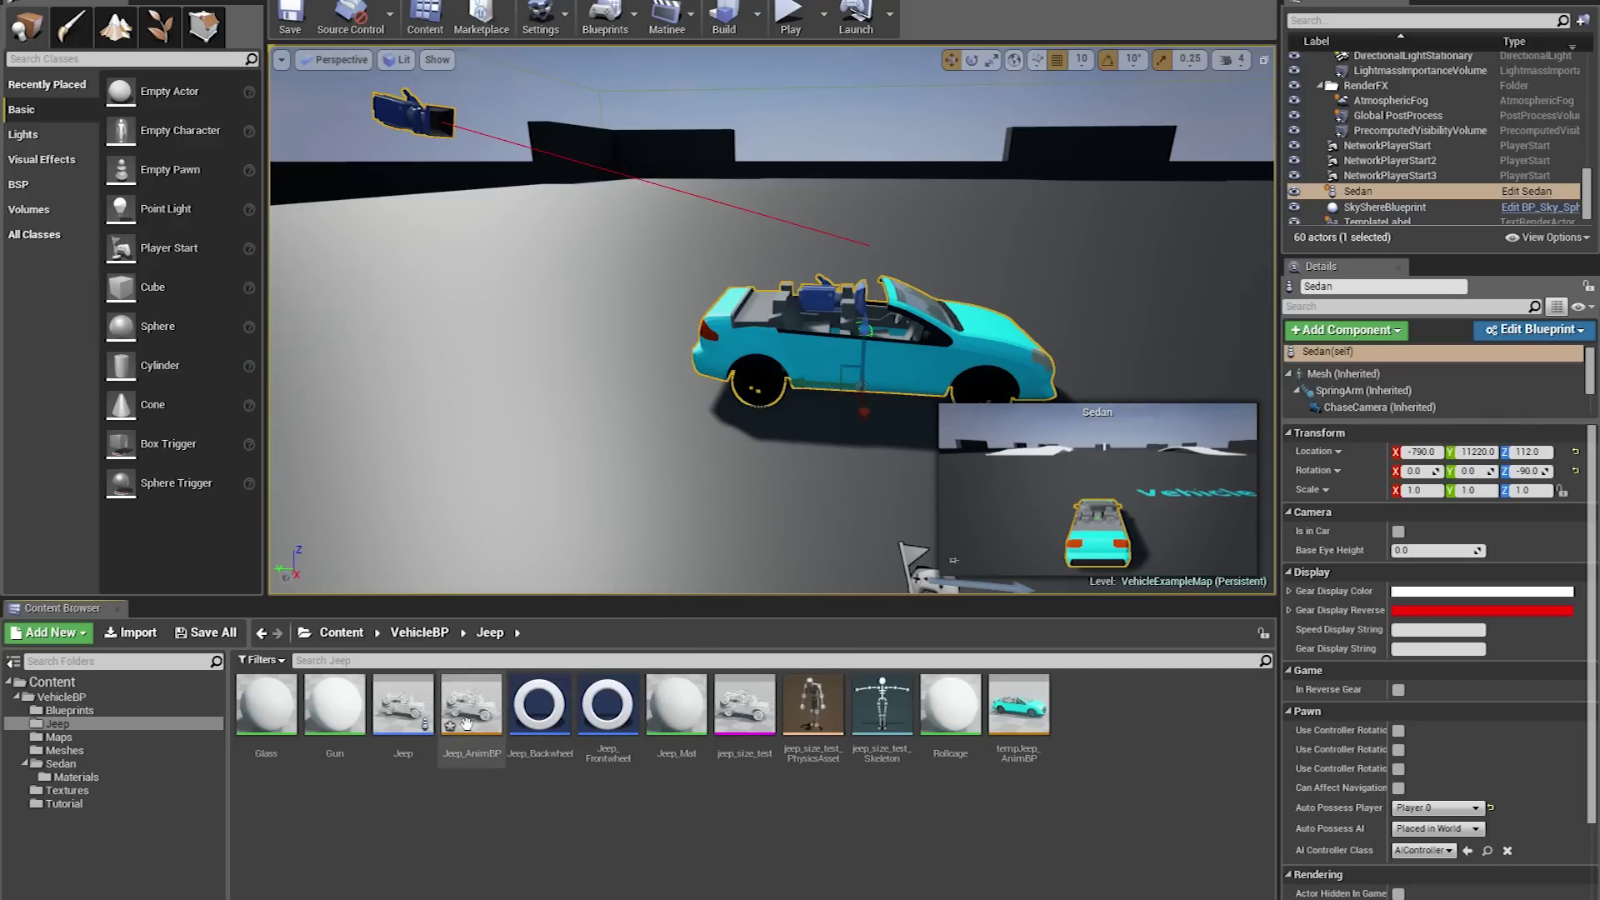
{"action": "key", "text": "Delete"}
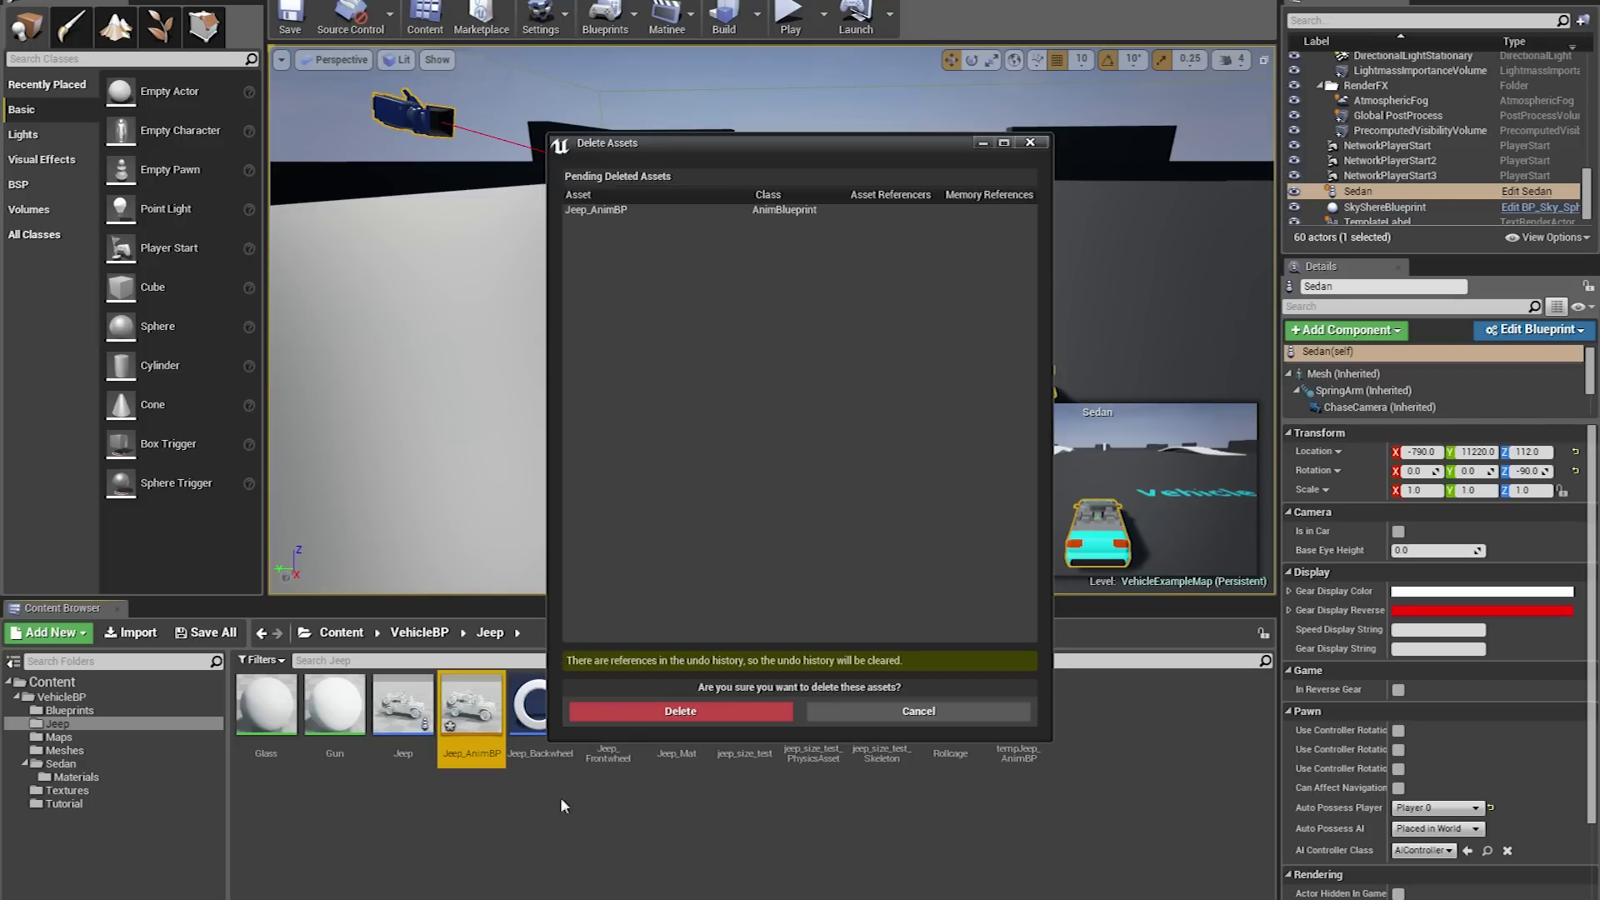
{"action": "left_click", "coordinate": [715, 711]}
Create an Animation Blueprint with parent class VehicleAnimInstance and target skeleton jeep_size_test_Skeleton, and name it Jeep_AnimBP
{"action": "right_click", "coordinate": [1101, 709]}
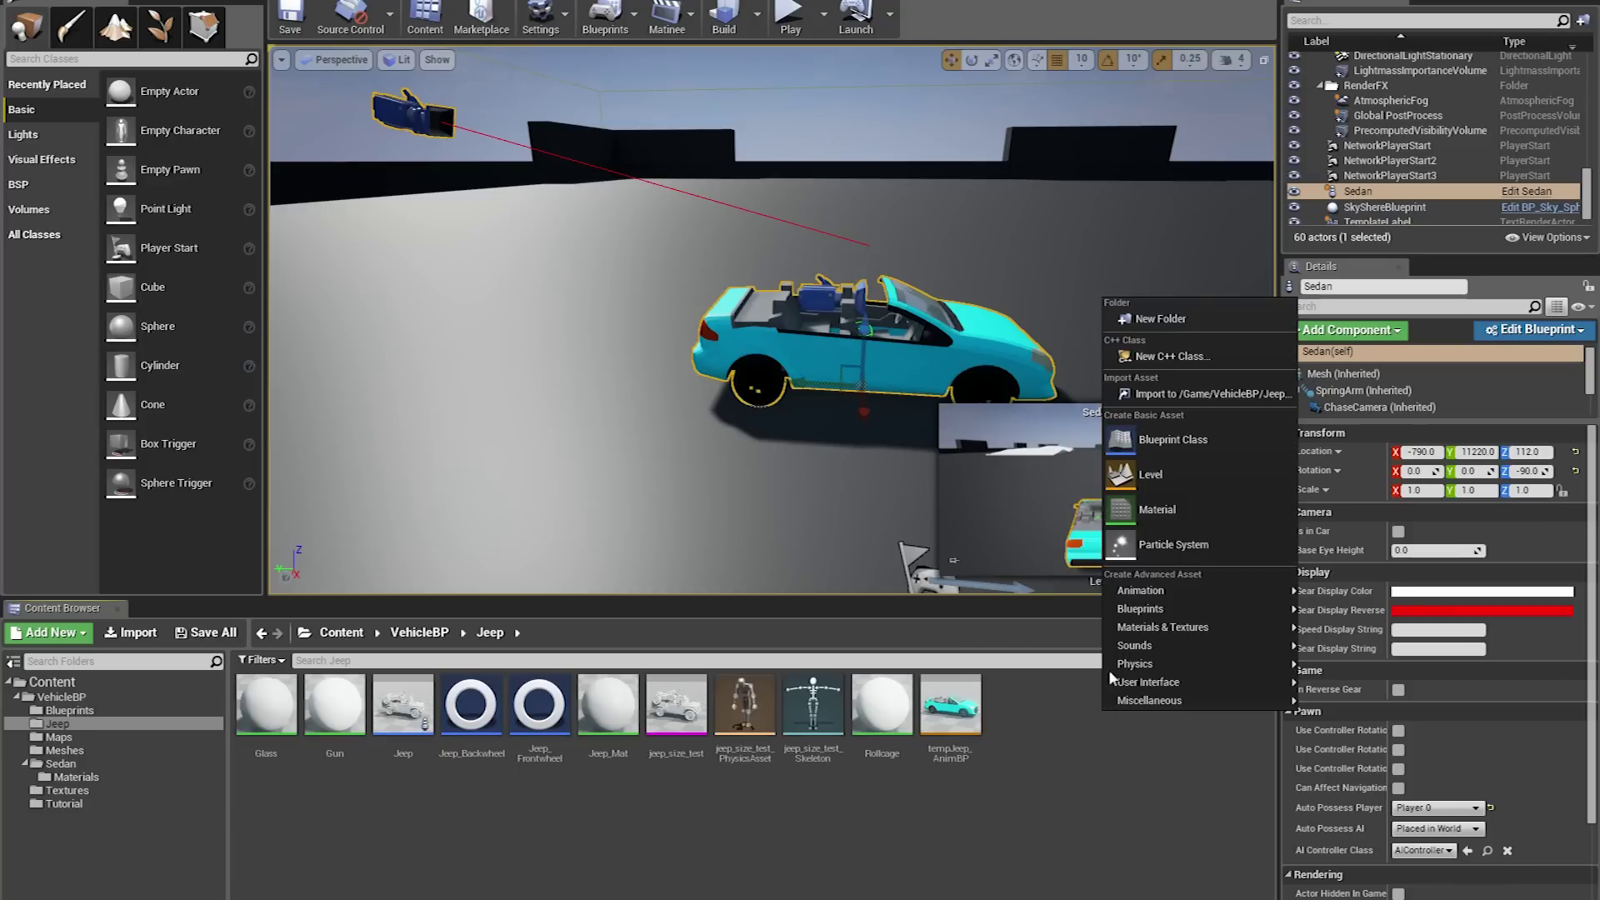
{"action": "mouse_move", "coordinate": [1169, 590]}
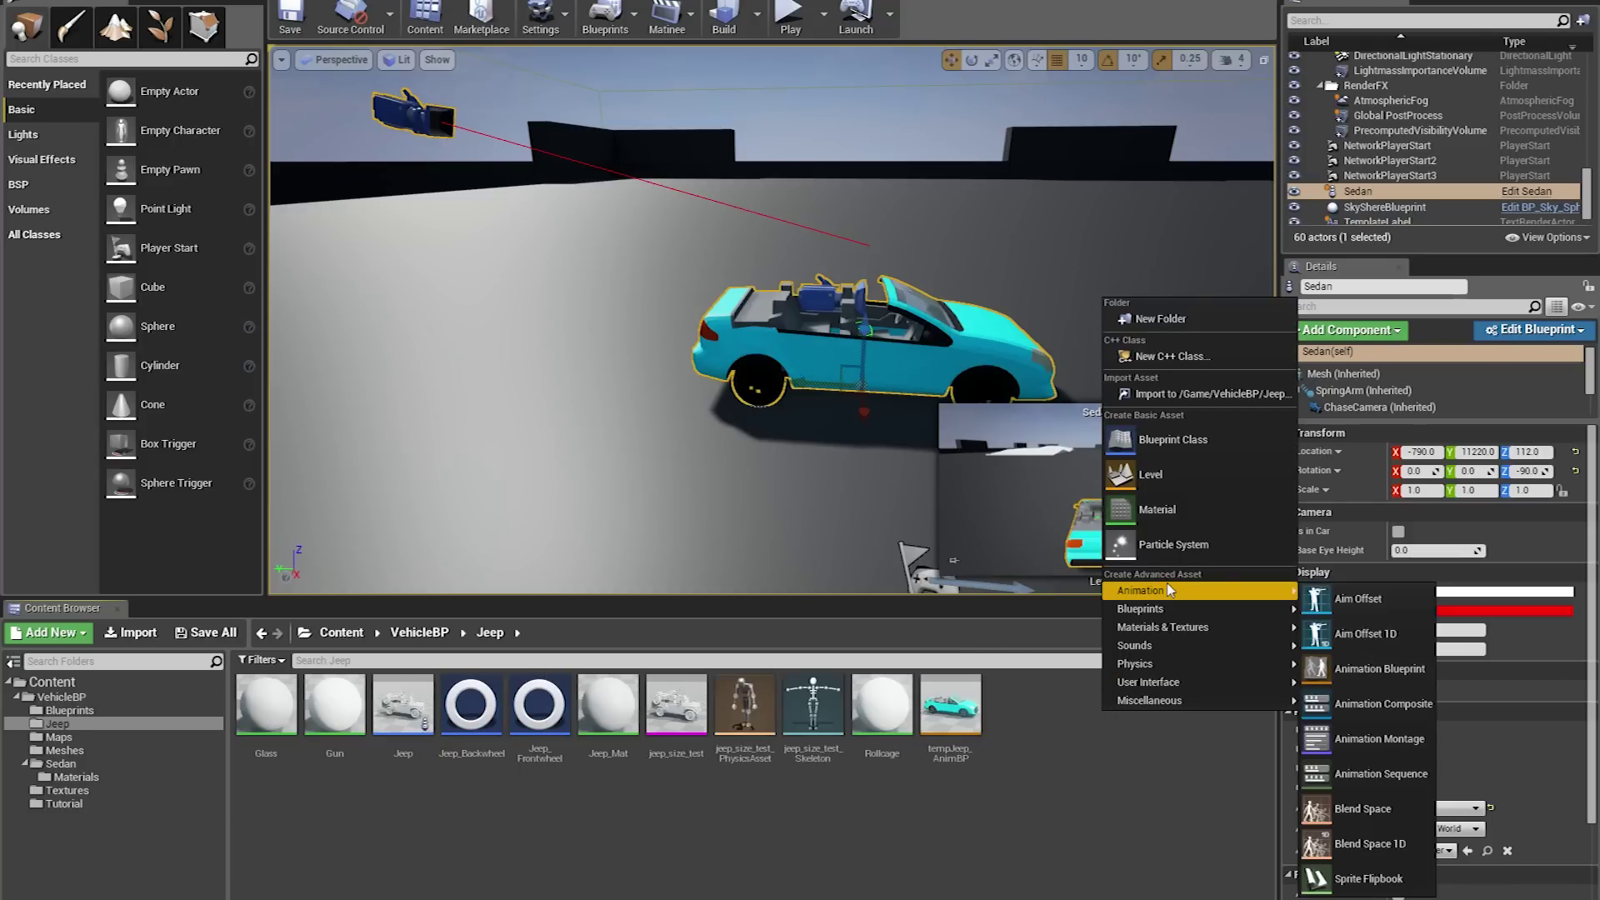
{"action": "left_click", "coordinate": [1349, 680]}
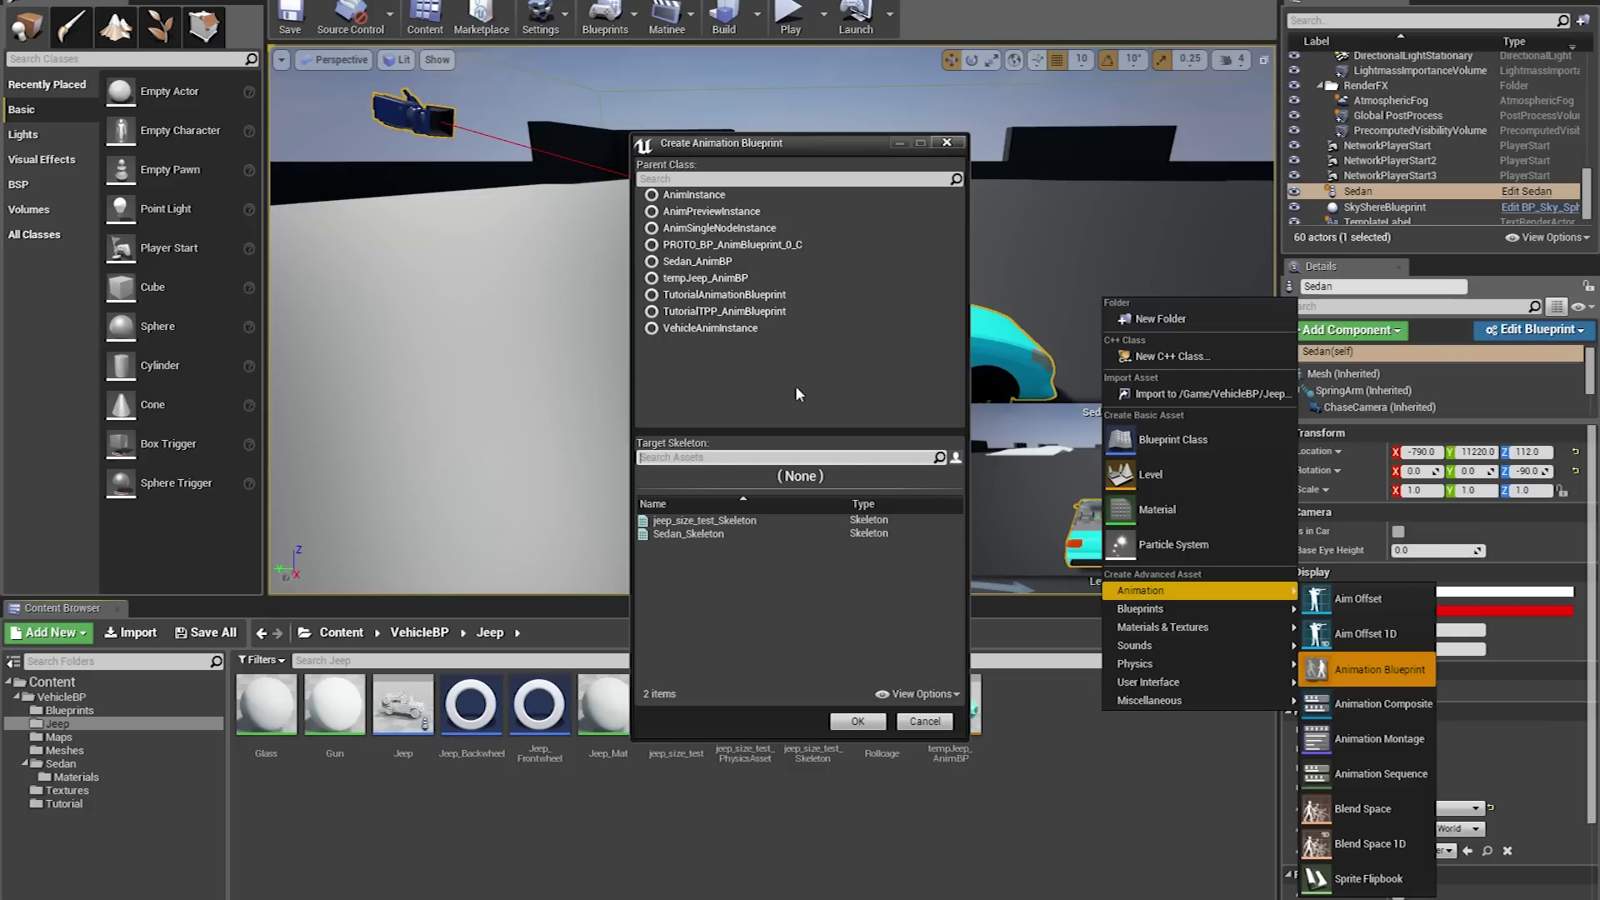
{"action": "left_click", "coordinate": [735, 522]}
{"action": "left_click", "coordinate": [708, 278]}
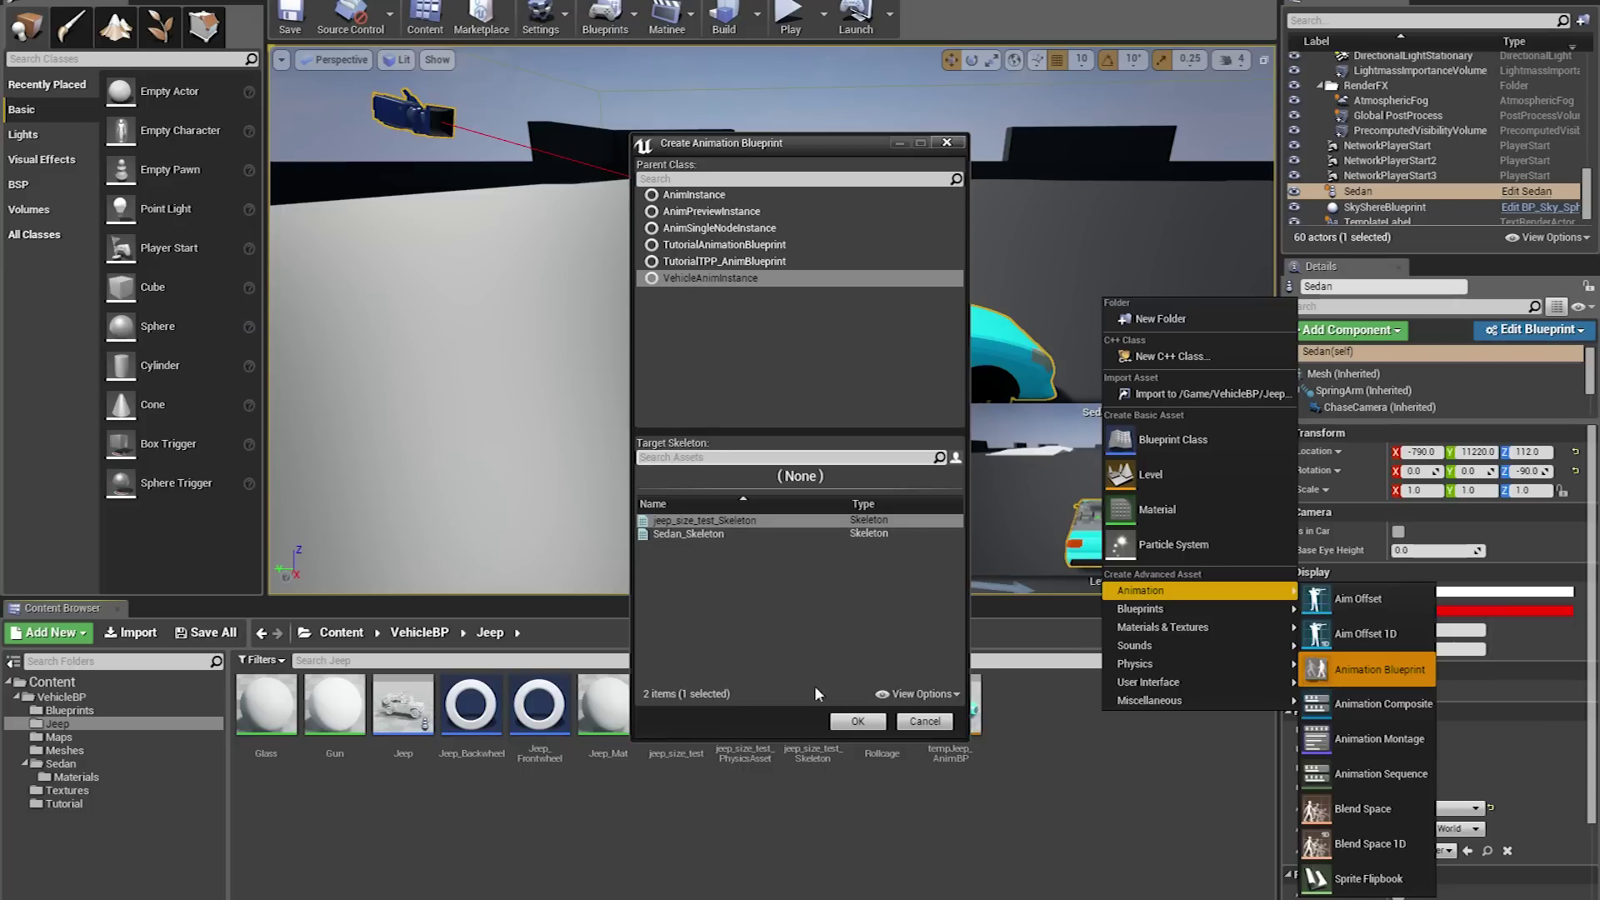
{"action": "left_click", "coordinate": [858, 722]}
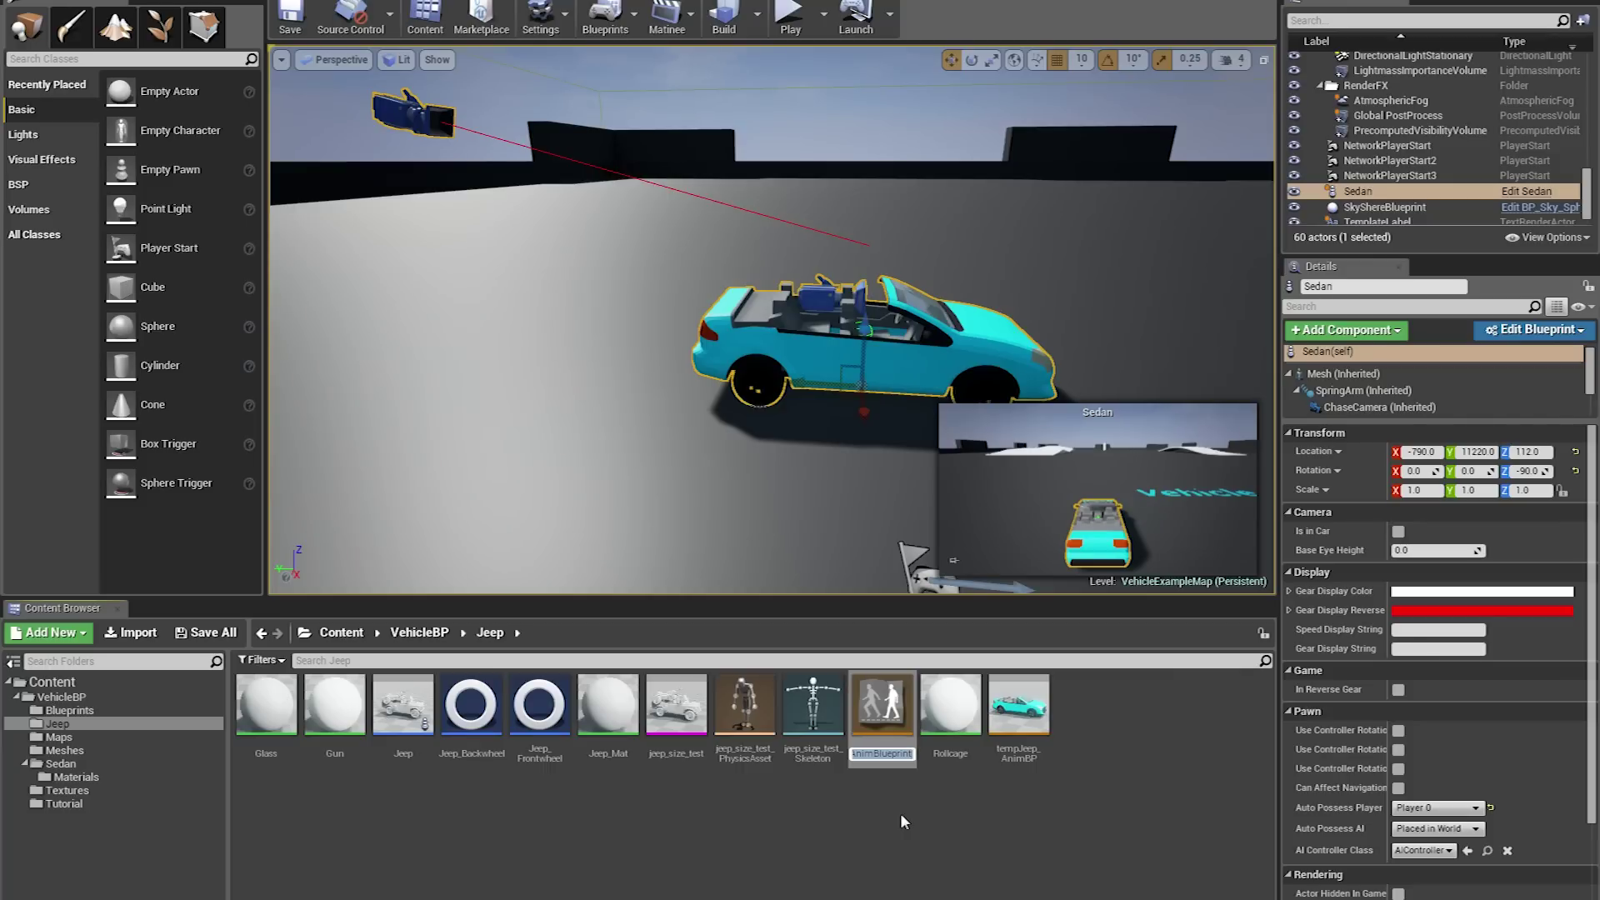
{"action": "type", "text": "Jeep"}
{"action": "type", "text": "_AnimBP"}
{"action": "key", "text": "Return"}
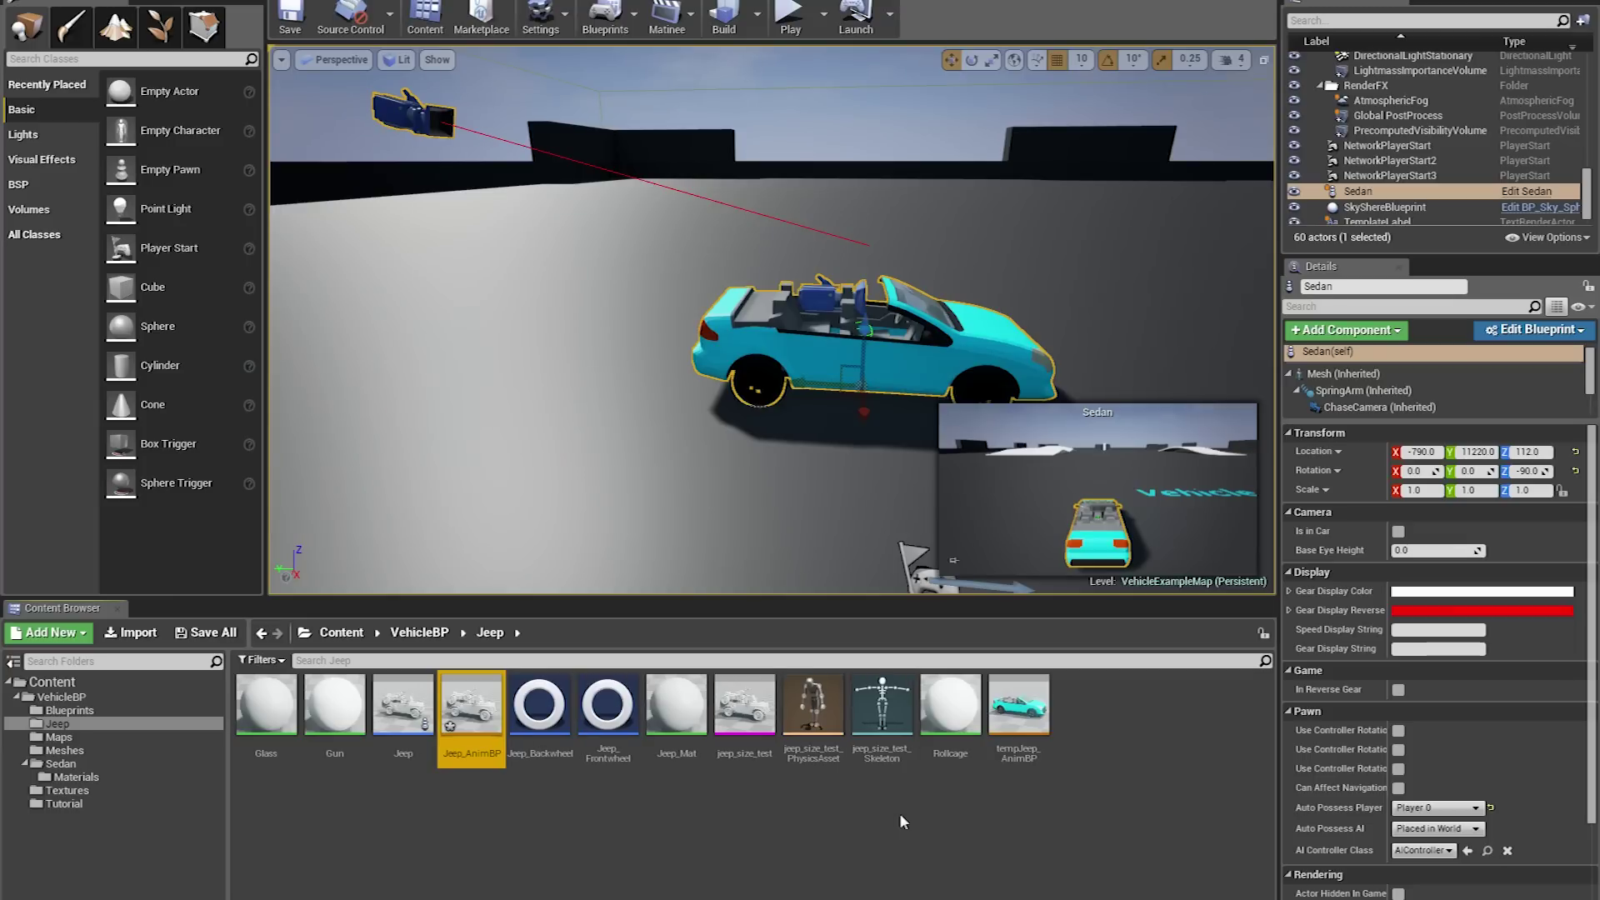
Copy the Mesh Space Ref Pose, Wheel Handler and Component To Local nodes from tempJeep_AnimBP into Jeep_AnimBP's AnimGraph
{"action": "double_click", "coordinate": [461, 707]}
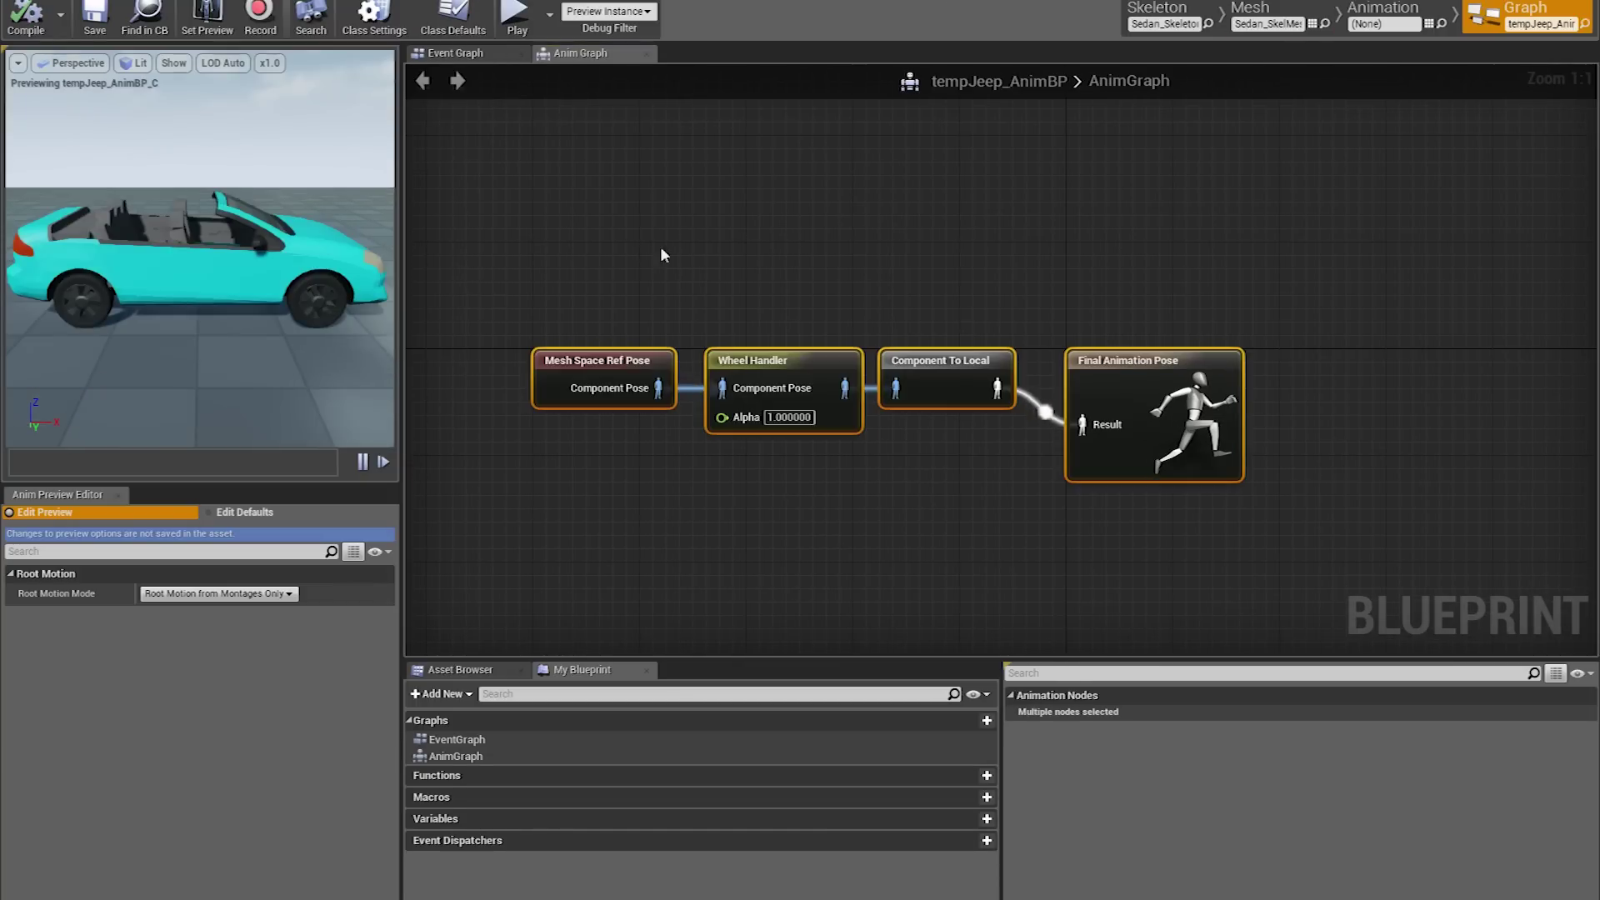
{"action": "left_click_drag", "start_coordinate": [517, 210], "coordinate": [957, 425]}
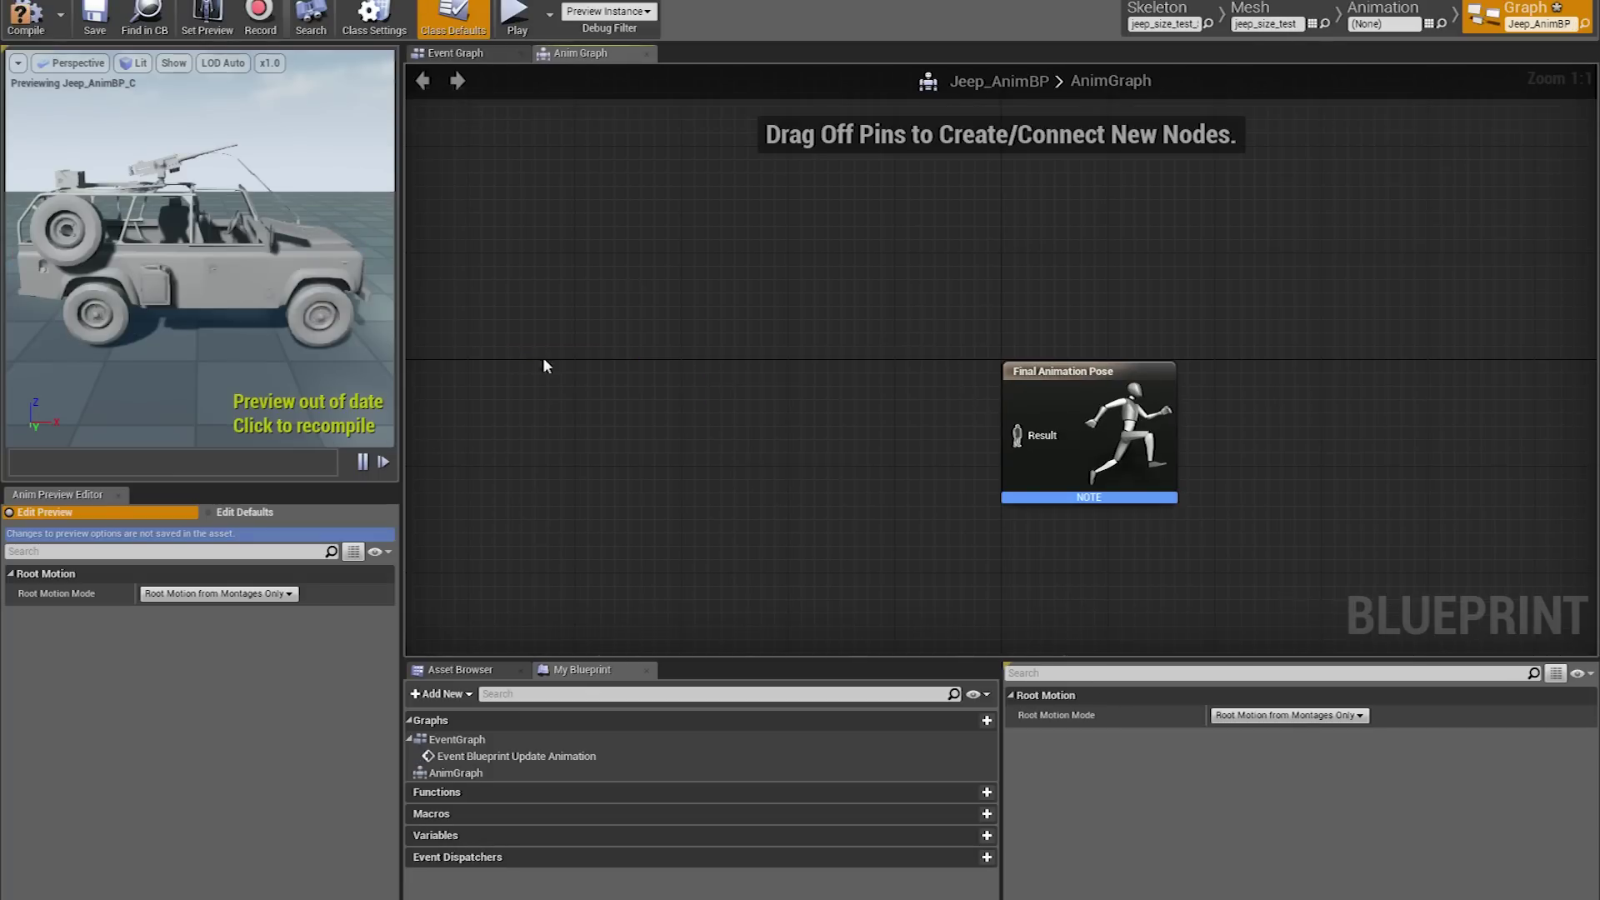
{"action": "key", "text": "ctrl+v"}
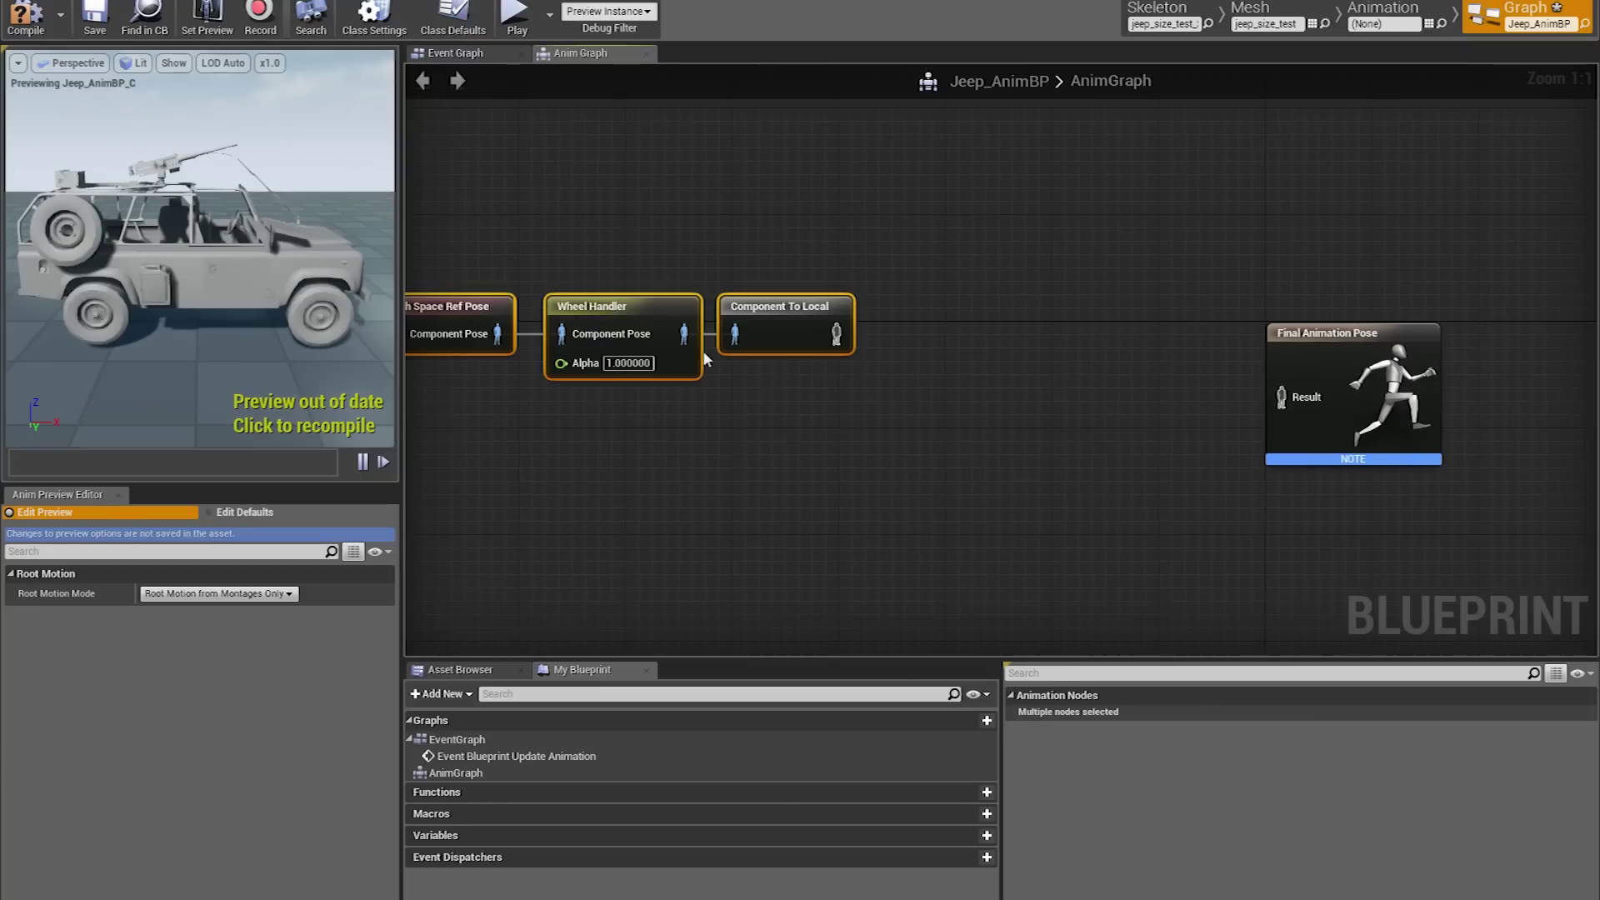
Connect Component To Local to the Final Animation Pose result, move the copied nodes closer to it, and save and compile Jeep_AnimBP
{"action": "left_click_drag", "start_coordinate": [835, 334], "coordinate": [1282, 397]}
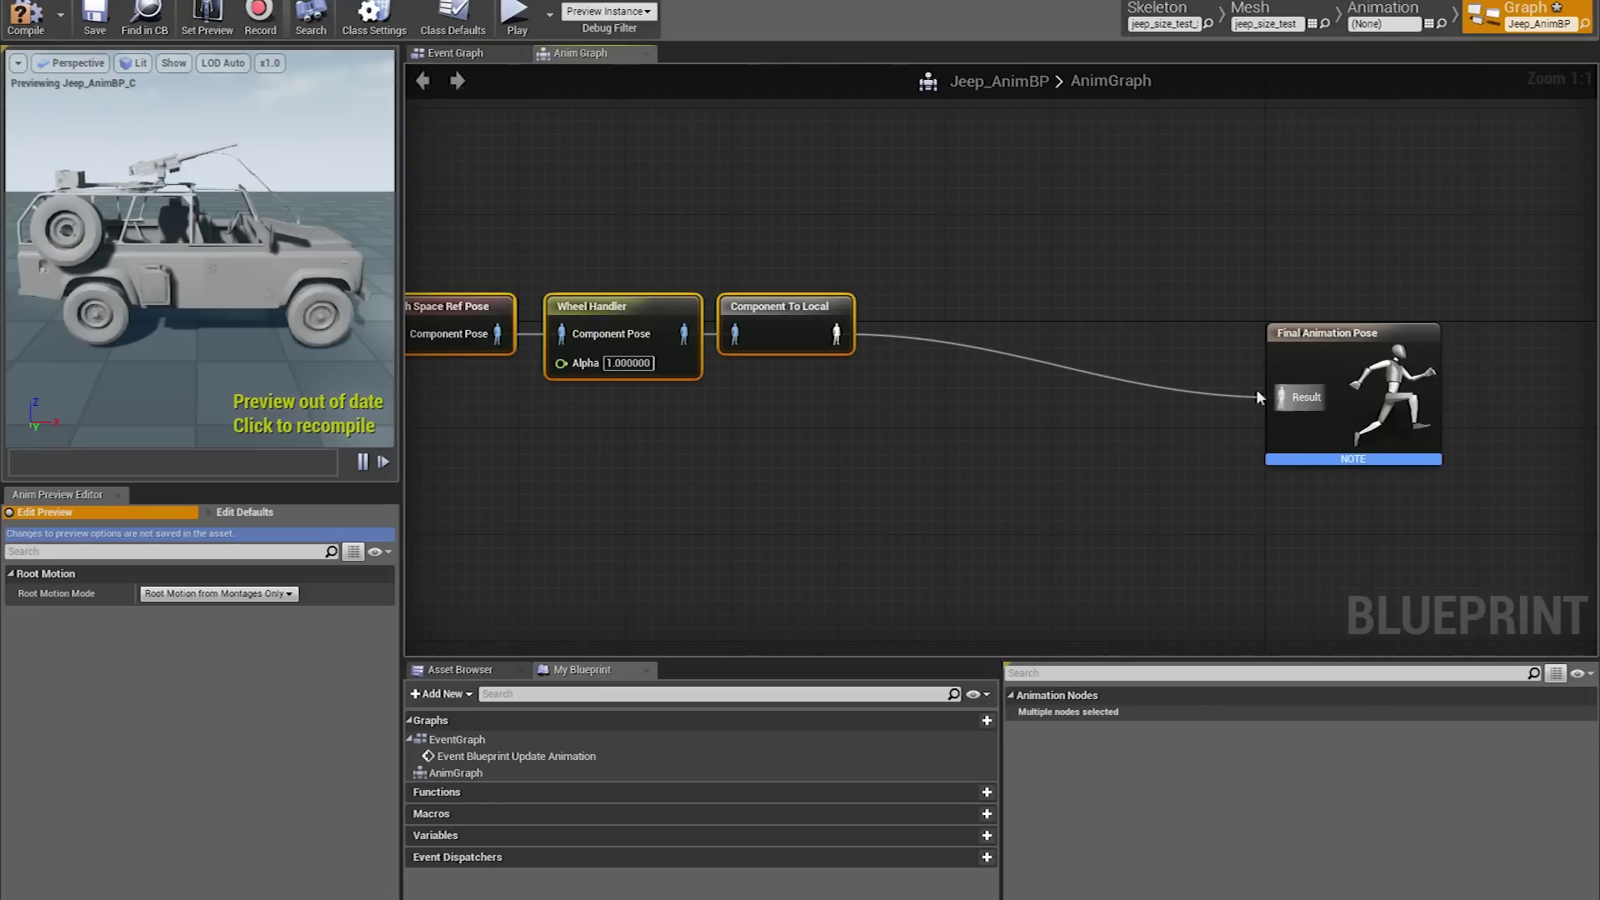
{"action": "left_click_drag", "start_coordinate": [775, 309], "coordinate": [1096, 349]}
{"action": "left_click", "coordinate": [983, 290]}
{"action": "right_click_drag", "start_coordinate": [900, 279], "coordinate": [796, 264]}
{"action": "left_click", "coordinate": [94, 15]}
{"action": "left_click", "coordinate": [23, 15]}
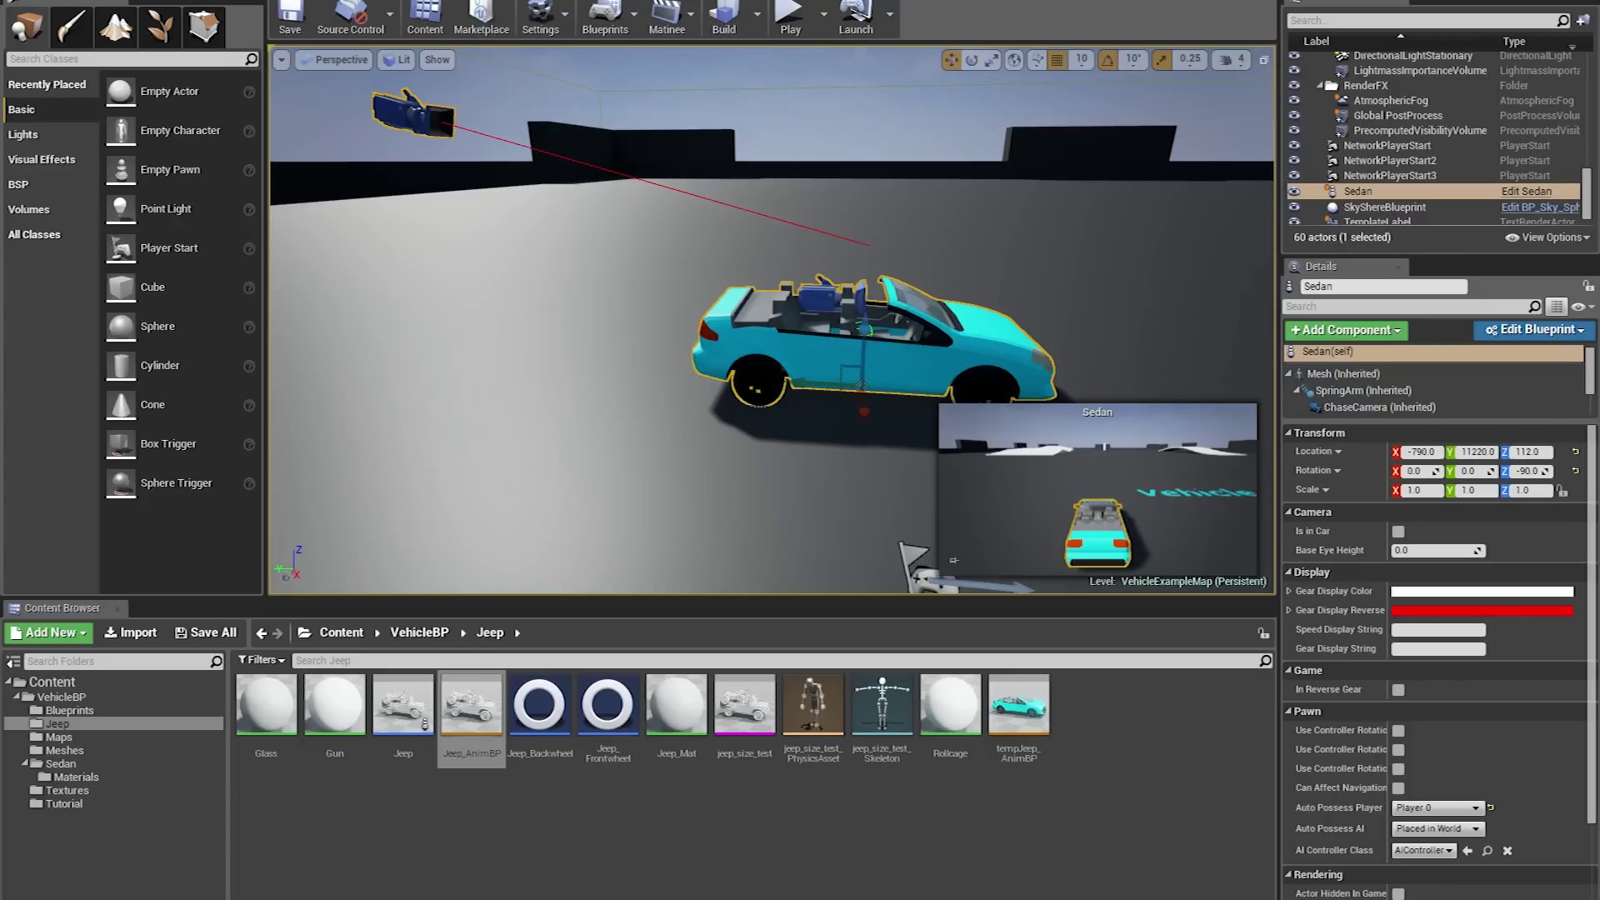
{"action": "mouse_move", "coordinate": [642, 360]}
{"action": "right_mouse_down"}
{"action": "mouse_move", "coordinate": [630, 396]}
{"action": "mouse_move", "coordinate": [692, 441]}
{"action": "mouse_move", "coordinate": [670, 441]}
{"action": "mouse_move", "coordinate": [663, 370]}
{"action": "right_mouse_up"}
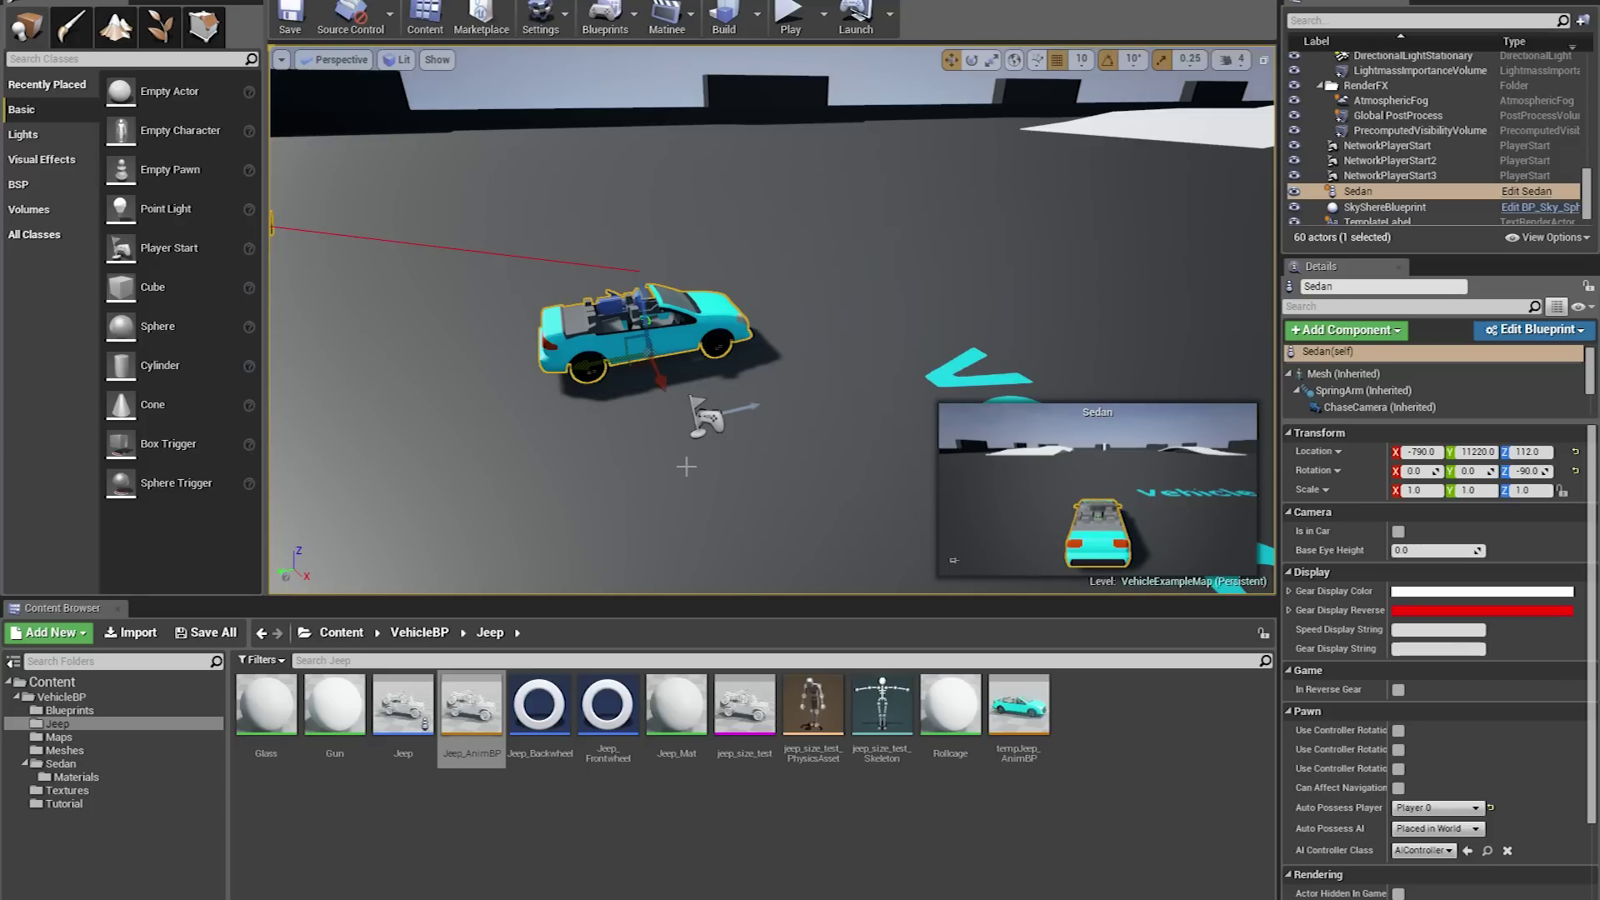
{"action": "right_click_drag", "start_coordinate": [666, 475], "coordinate": [661, 458]}
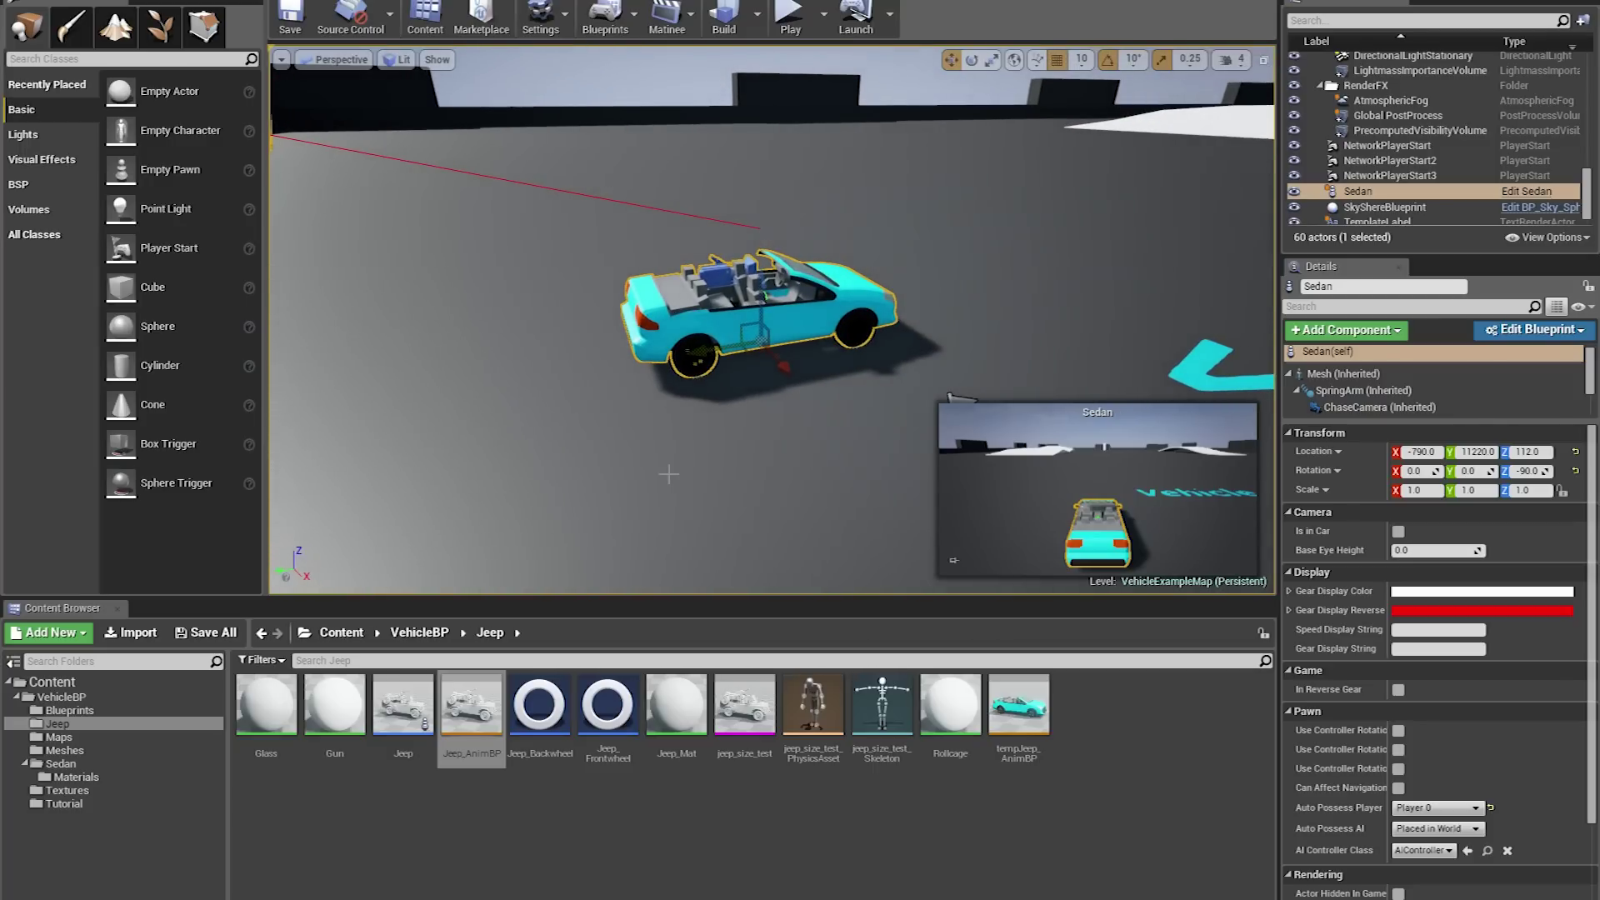
Set the Sedan actor's Auto Possess Player option to Disabled
{"action": "scroll", "coordinate": [668, 474], "scroll_direction": "up", "scroll_amount": 3}
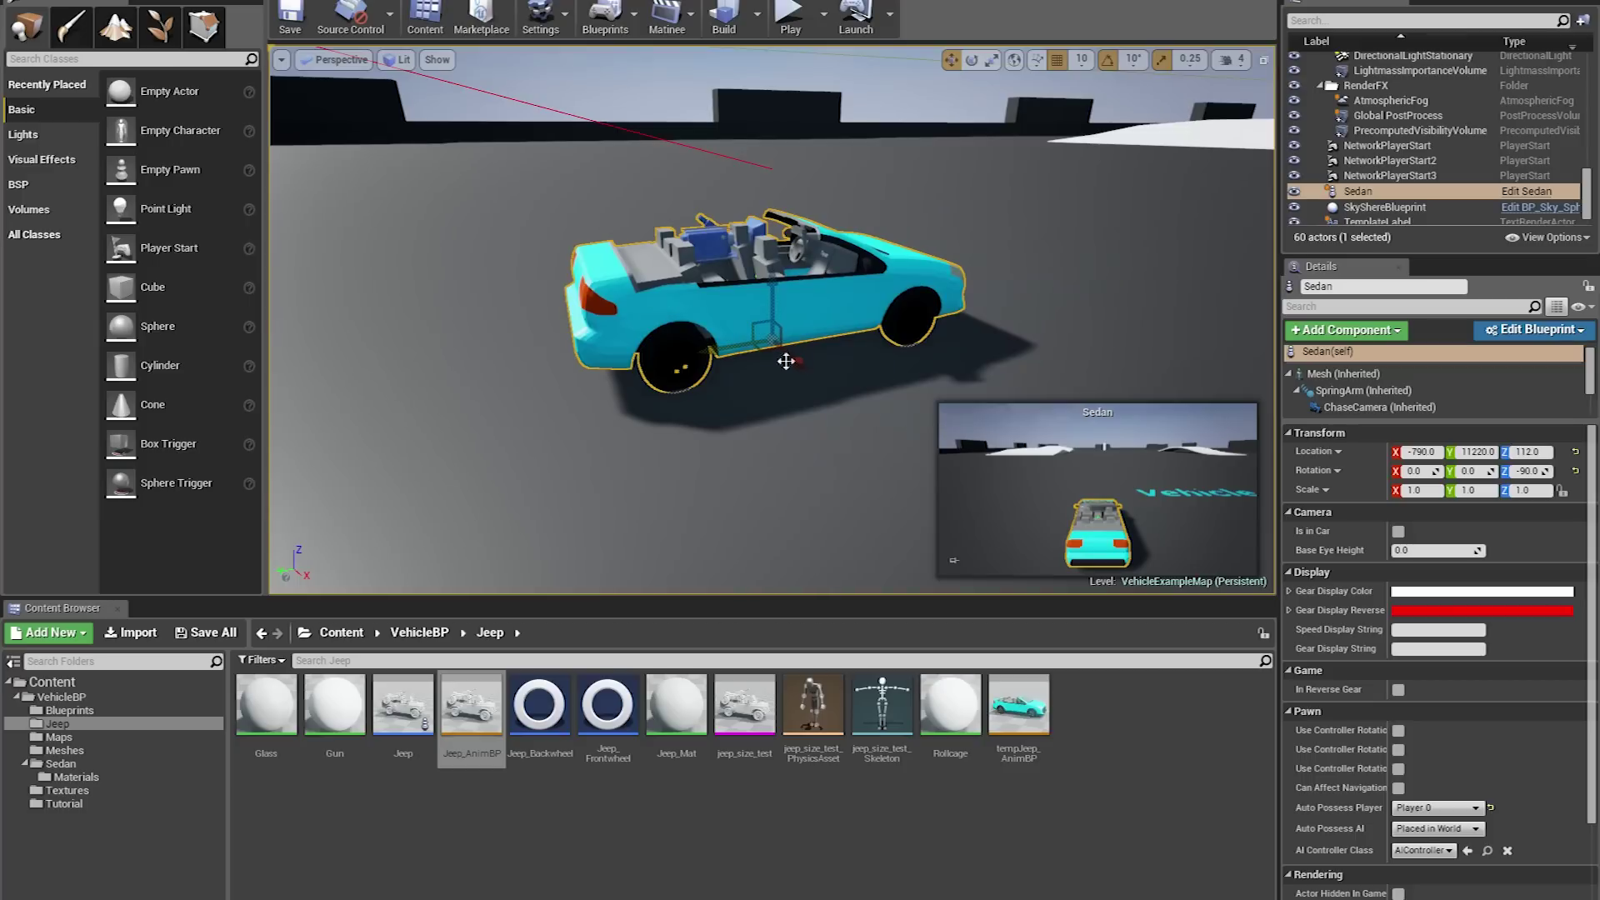
{"action": "scroll", "coordinate": [1492, 728], "scroll_direction": "down", "scroll_amount": 3}
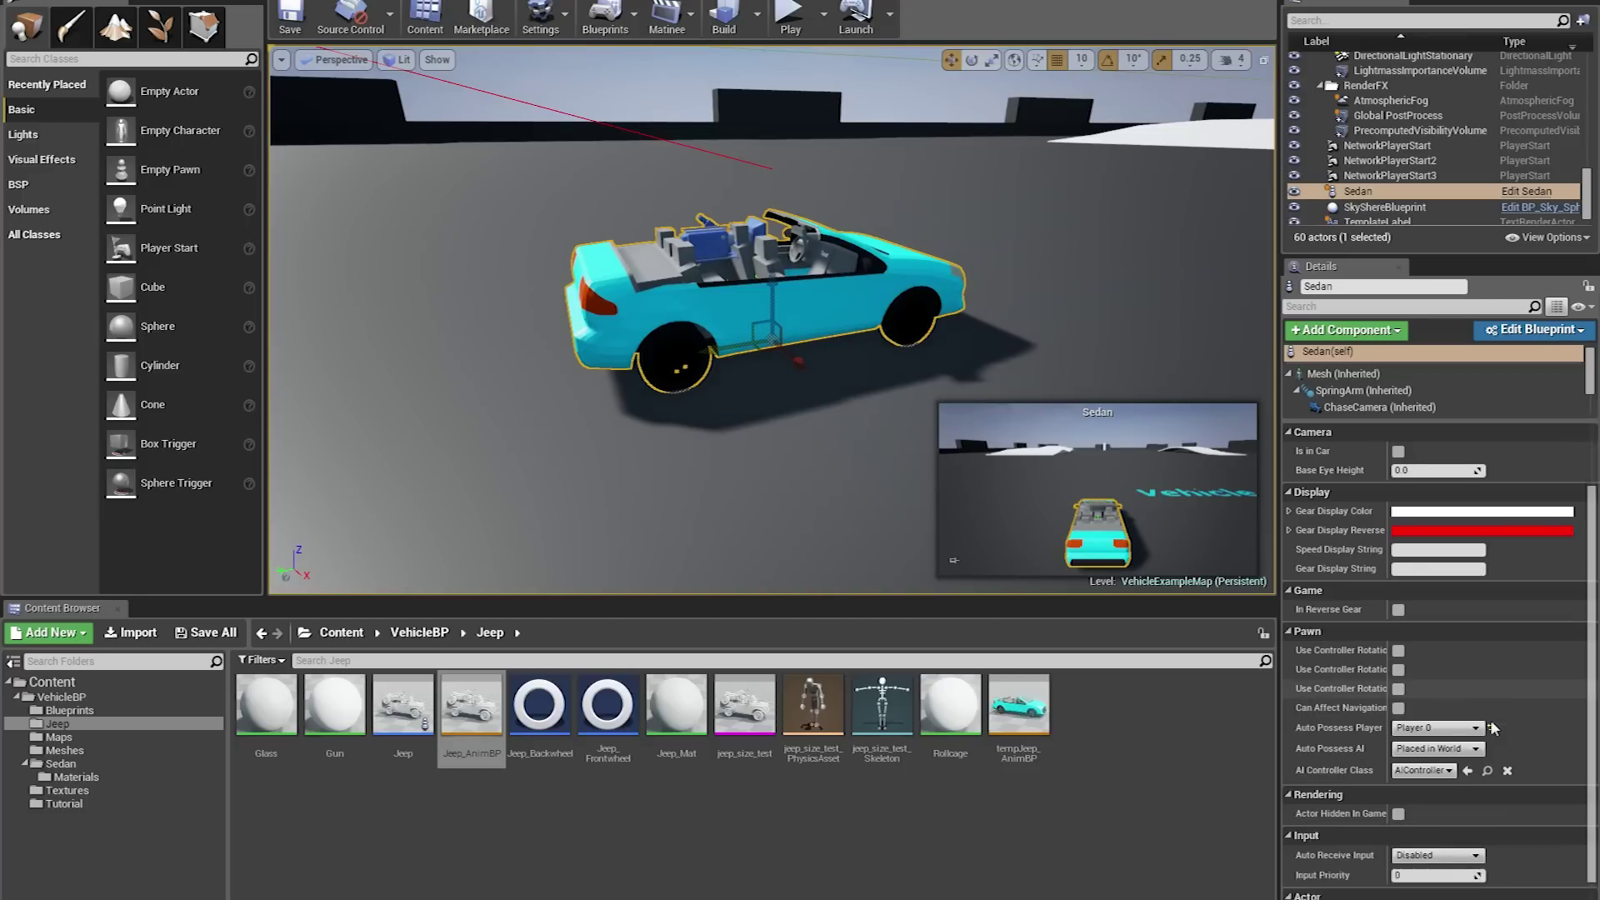
{"action": "scroll", "coordinate": [1492, 727], "scroll_direction": "down", "scroll_amount": 2}
{"action": "left_click", "coordinate": [1471, 675]}
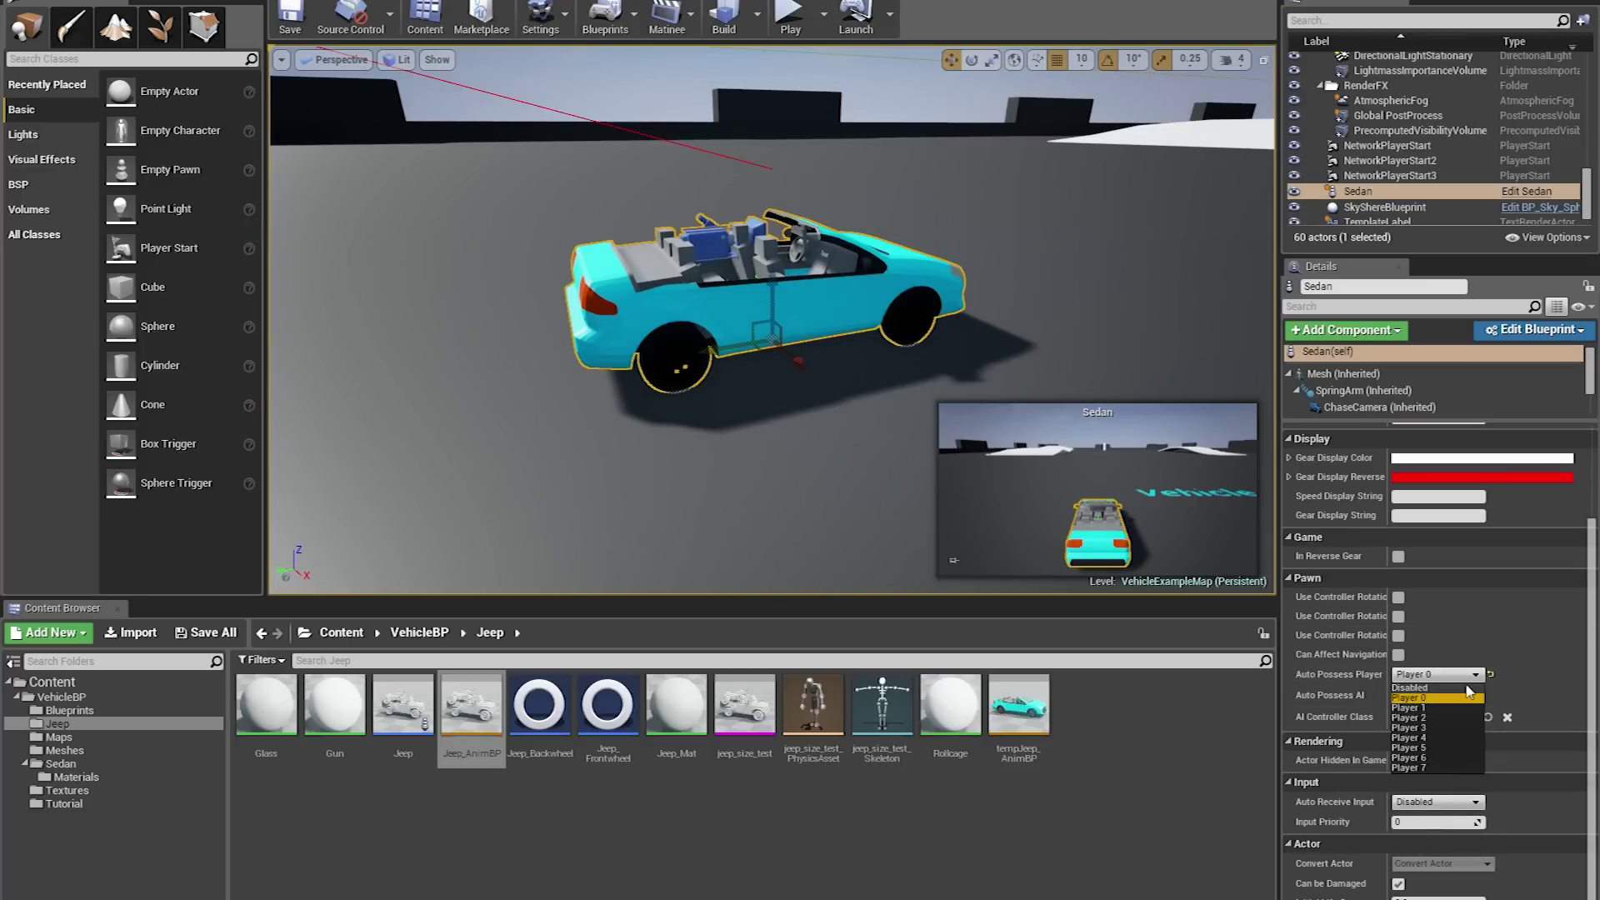
{"action": "left_click", "coordinate": [1455, 687]}
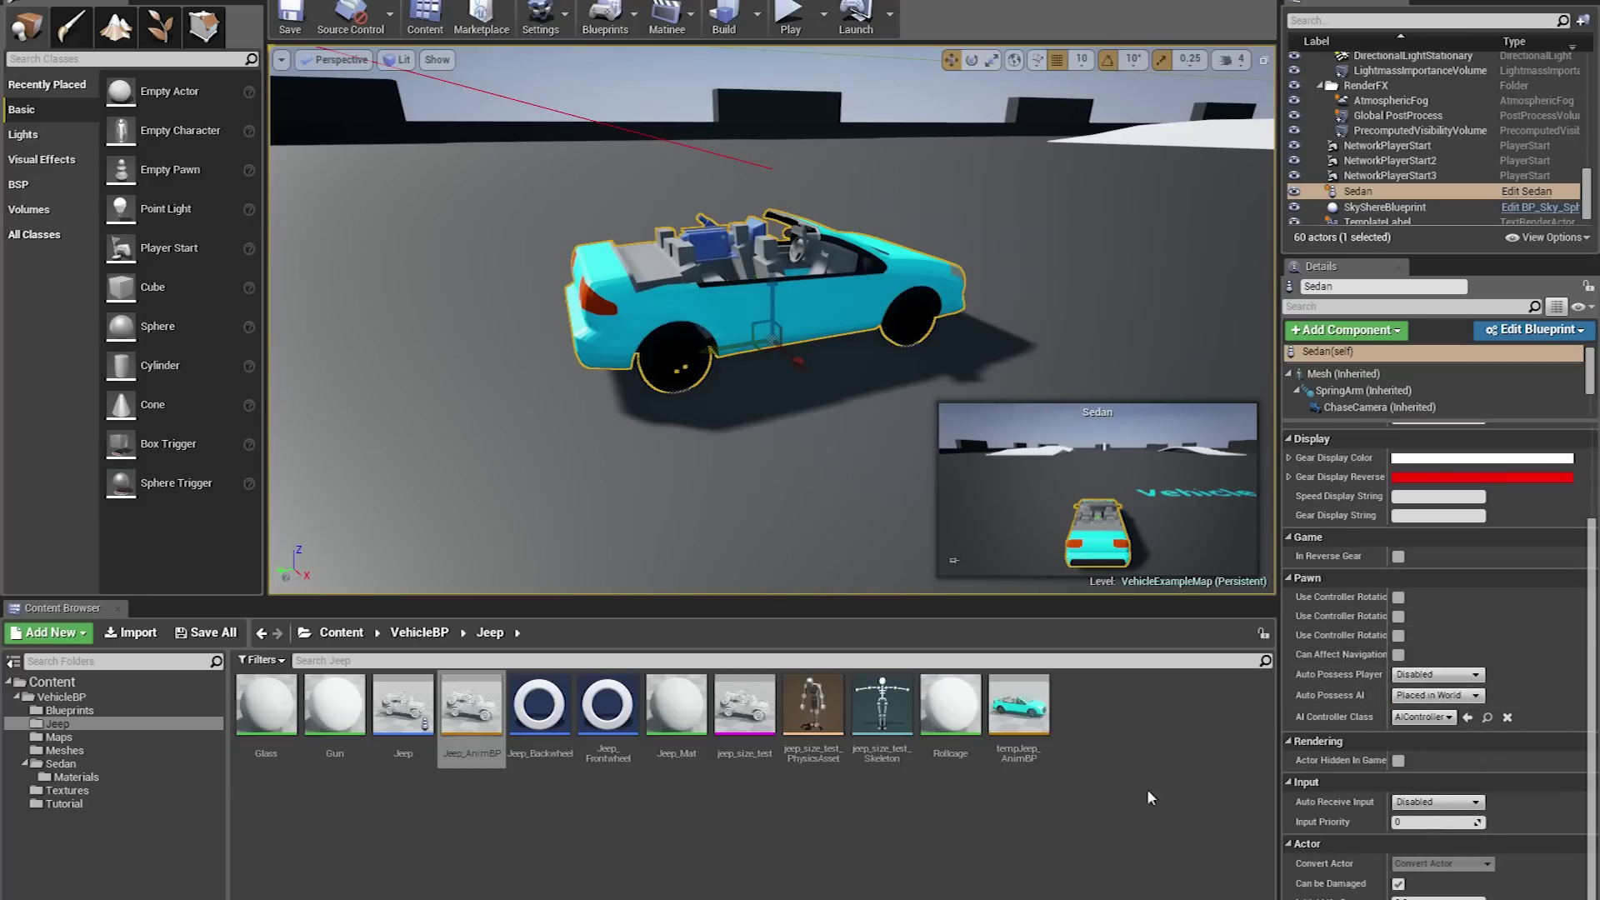
{"action": "left_click", "coordinate": [468, 710]}
{"action": "left_click_drag", "start_coordinate": [571, 685], "coordinate": [800, 400]}
{"action": "key", "text": "f"}
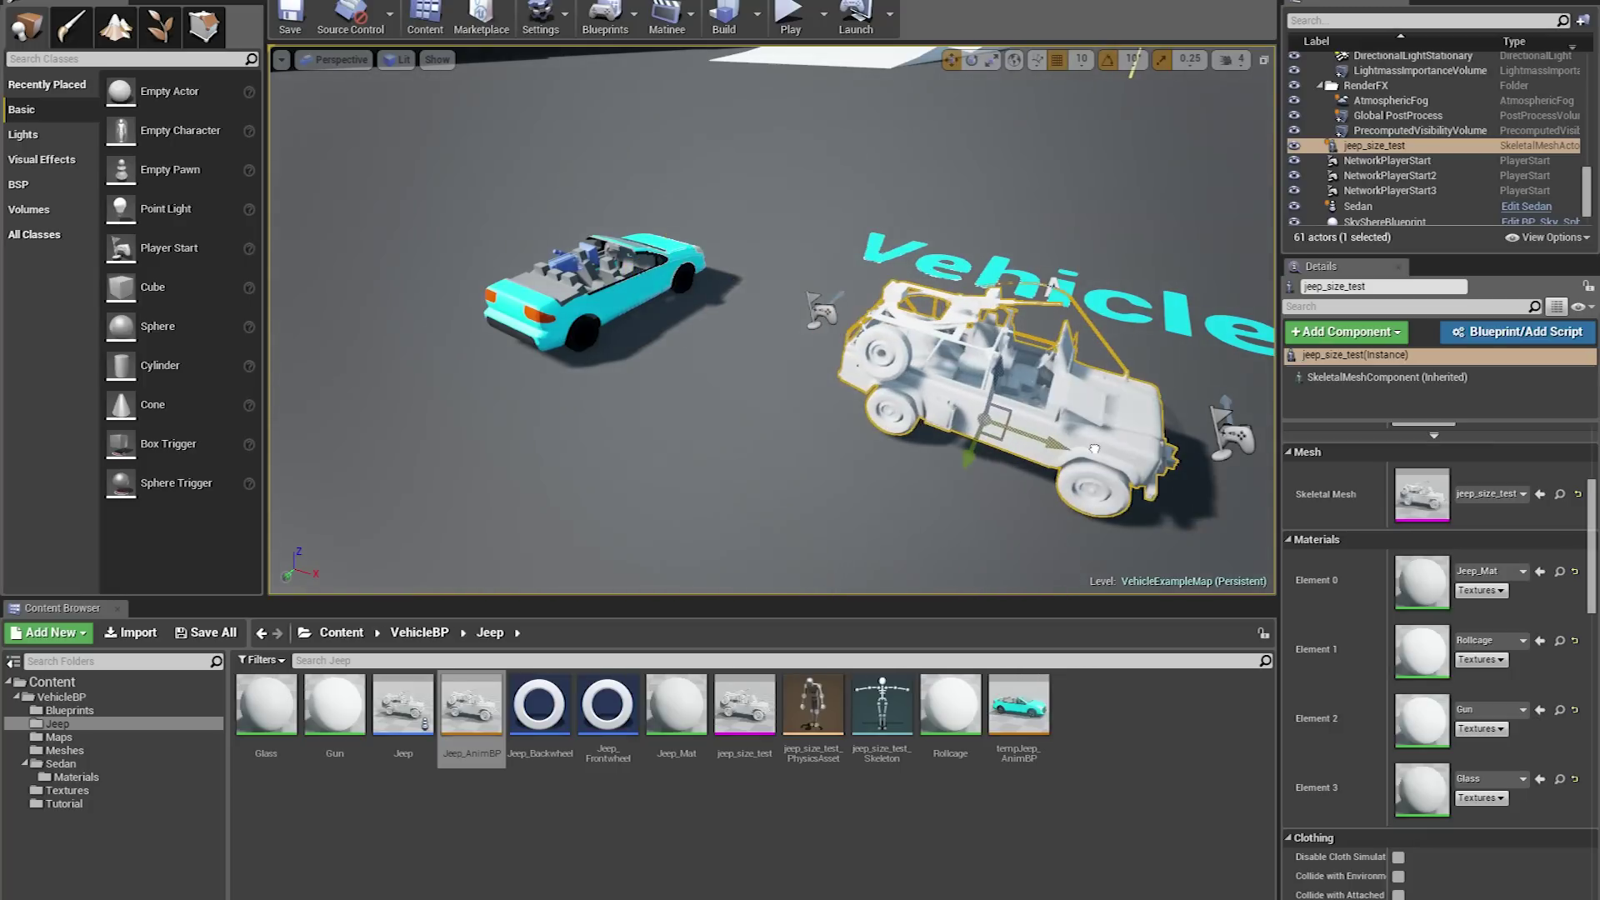
{"action": "key", "text": "e"}
{"action": "left_click_drag", "start_coordinate": [977, 502], "coordinate": [978, 486]}
{"action": "right_click_drag", "start_coordinate": [977, 486], "coordinate": [861, 475]}
{"action": "key", "text": "d"}
{"action": "key", "text": "a"}
{"action": "key", "text": "s"}
{"action": "key", "text": "Delete"}
Place the Jeep blueprint in the level beside the Sedan, raised slightly above the floor and turned to face the Vehicle floor text
{"action": "left_click_drag", "start_coordinate": [403, 704], "coordinate": [802, 434]}
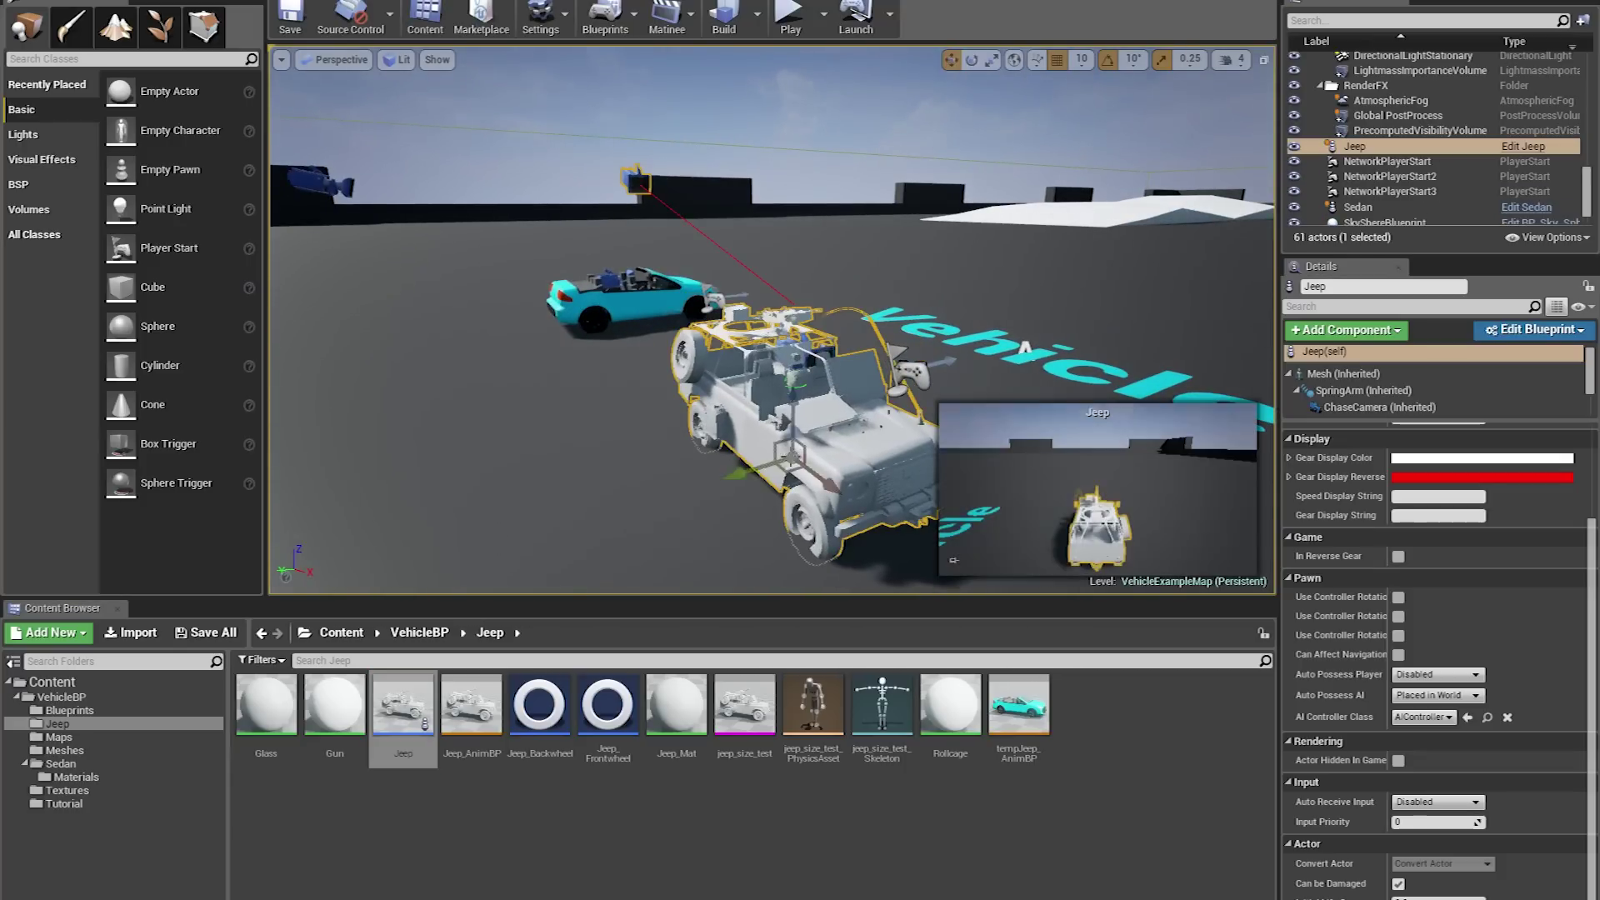
{"action": "left_click_drag", "start_coordinate": [740, 506], "coordinate": [675, 501]}
{"action": "left_click_drag", "start_coordinate": [792, 405], "coordinate": [802, 381]}
{"action": "key", "text": "s"}
{"action": "mouse_move", "coordinate": [720, 388]}
{"action": "right_mouse_down"}
{"action": "mouse_move", "coordinate": [662, 385]}
{"action": "mouse_move", "coordinate": [691, 380]}
{"action": "right_mouse_up"}
{"action": "key", "text": "w"}
{"action": "left_click_drag", "start_coordinate": [852, 353], "coordinate": [827, 386]}
{"action": "right_click_drag", "start_coordinate": [827, 386], "coordinate": [784, 382]}
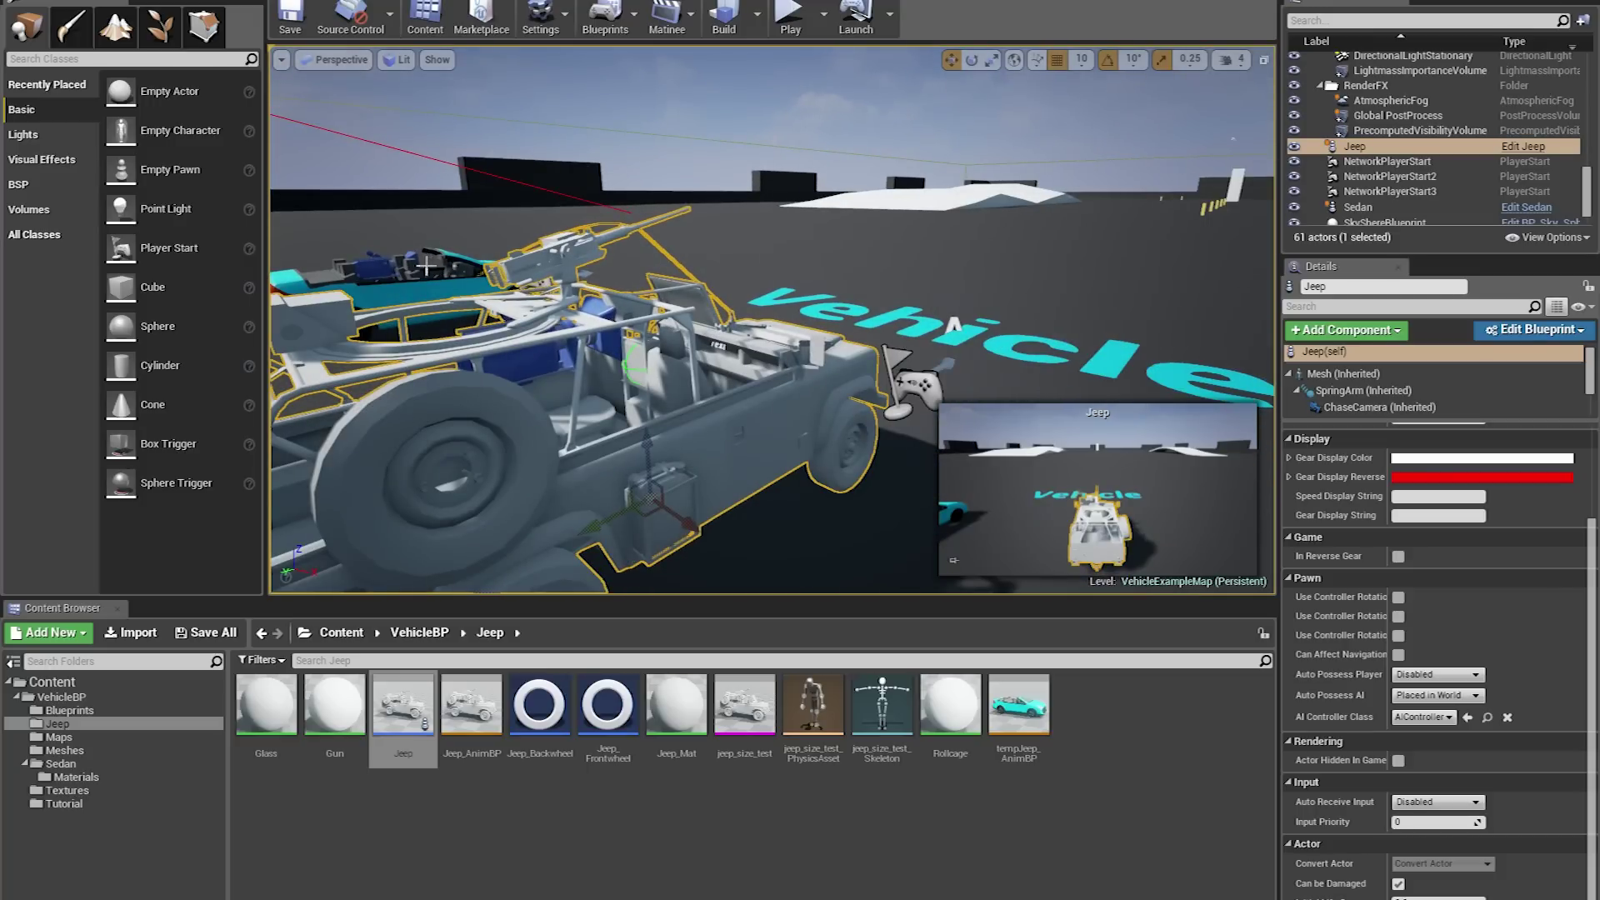
{"action": "right_click_drag", "start_coordinate": [696, 429], "coordinate": [731, 400]}
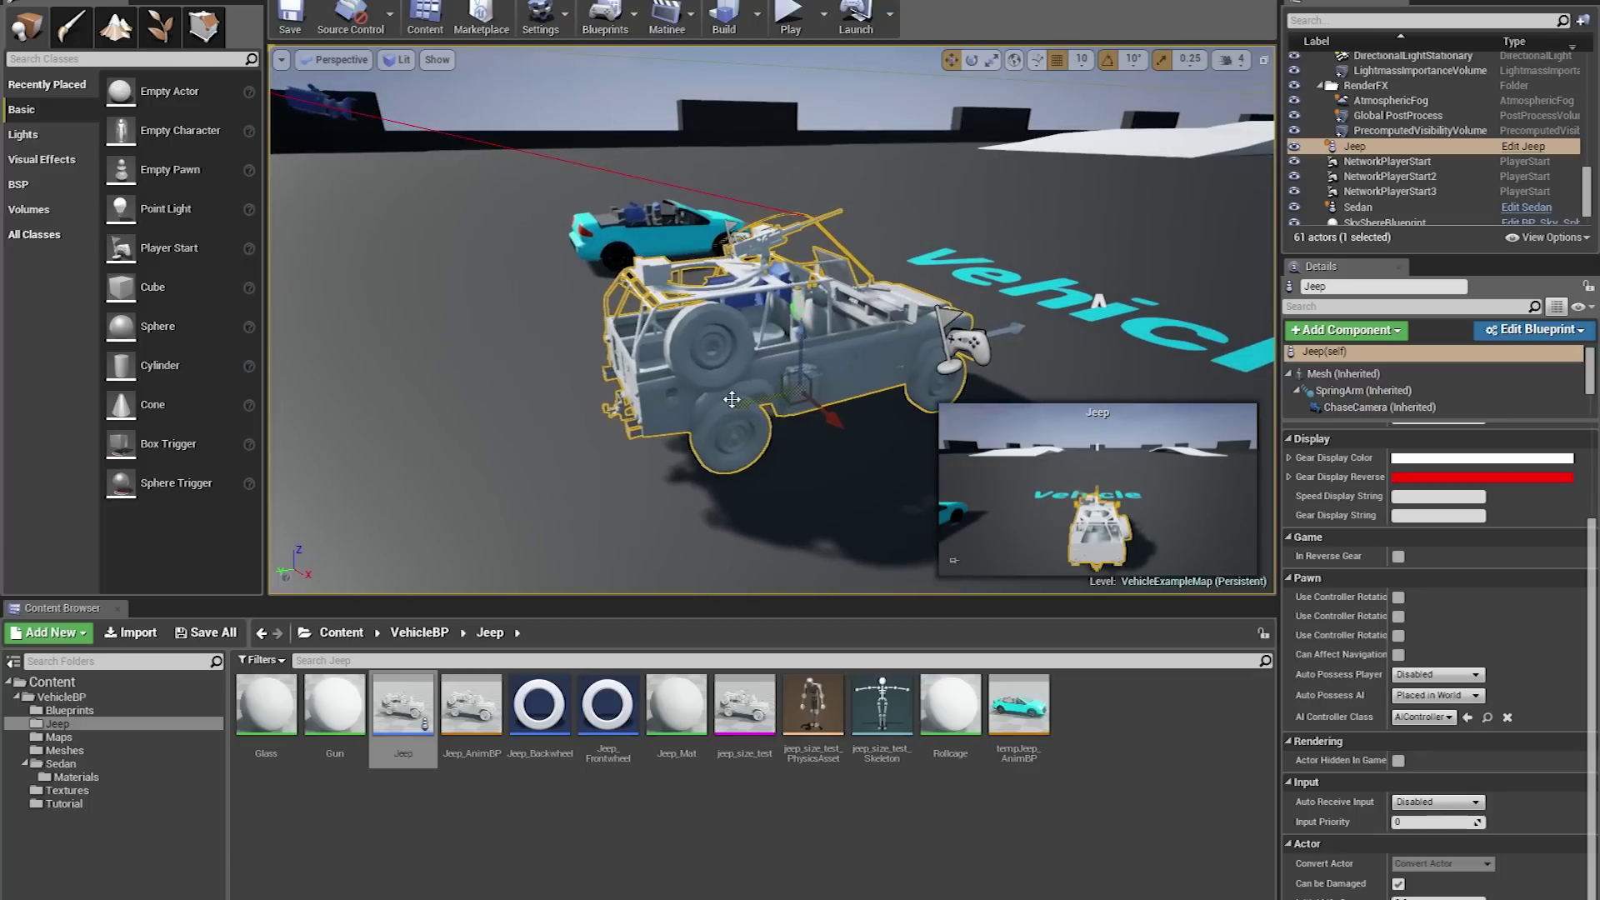
Set the Jeep's Auto Possess Player to Player 0 and test drive it in the level
{"action": "left_click", "coordinate": [1431, 675]}
{"action": "left_click", "coordinate": [1431, 699]}
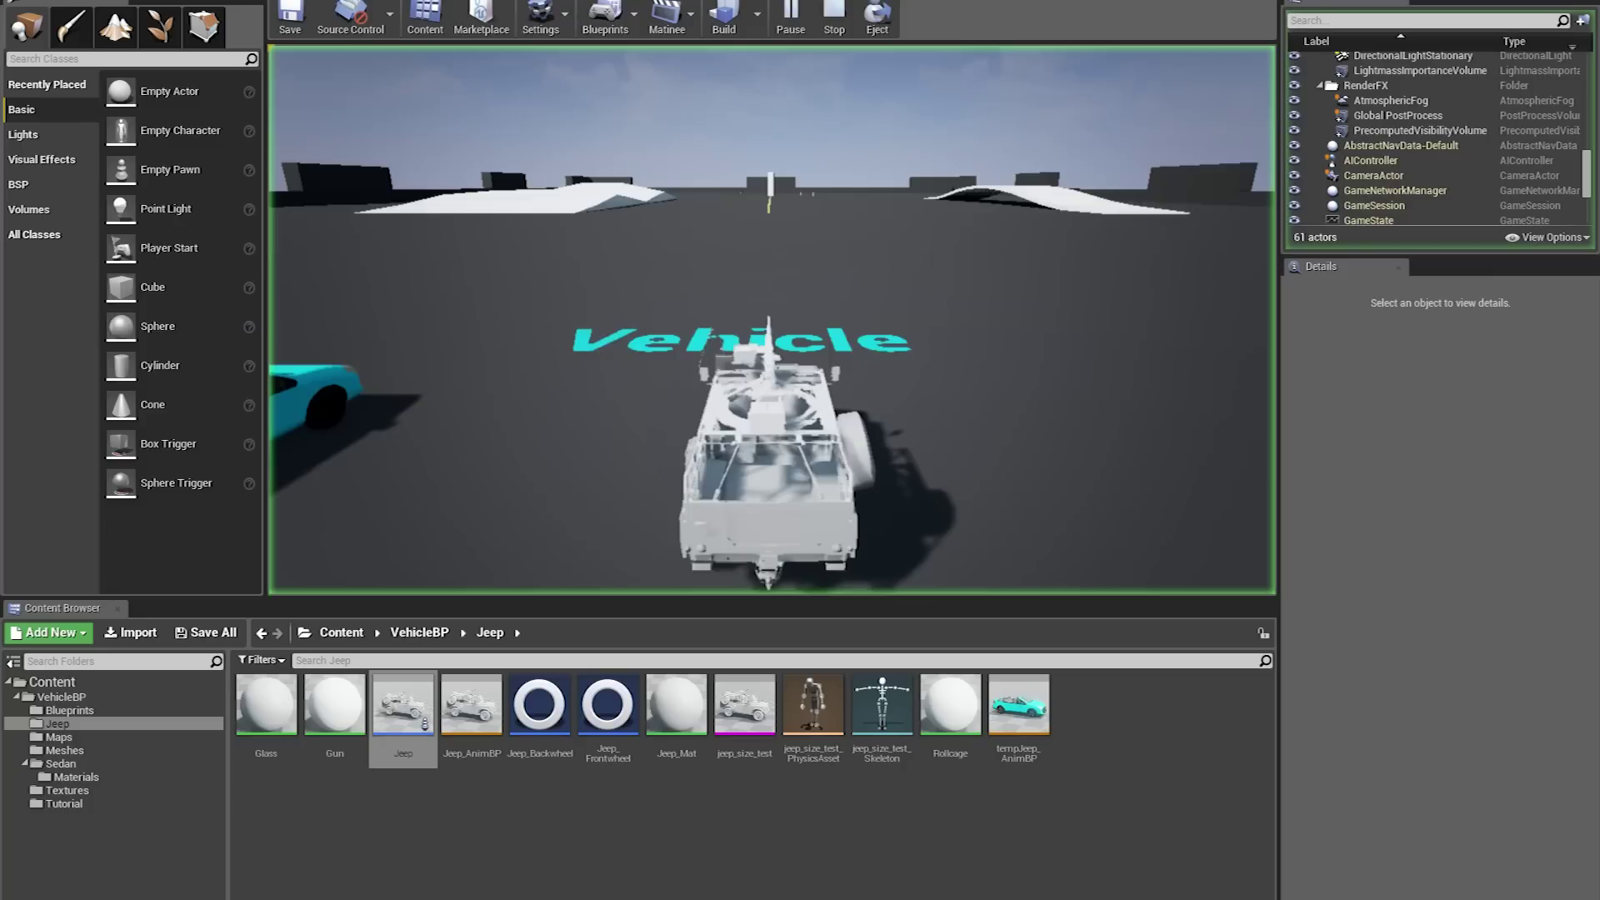
{"action": "key", "text": "w"}
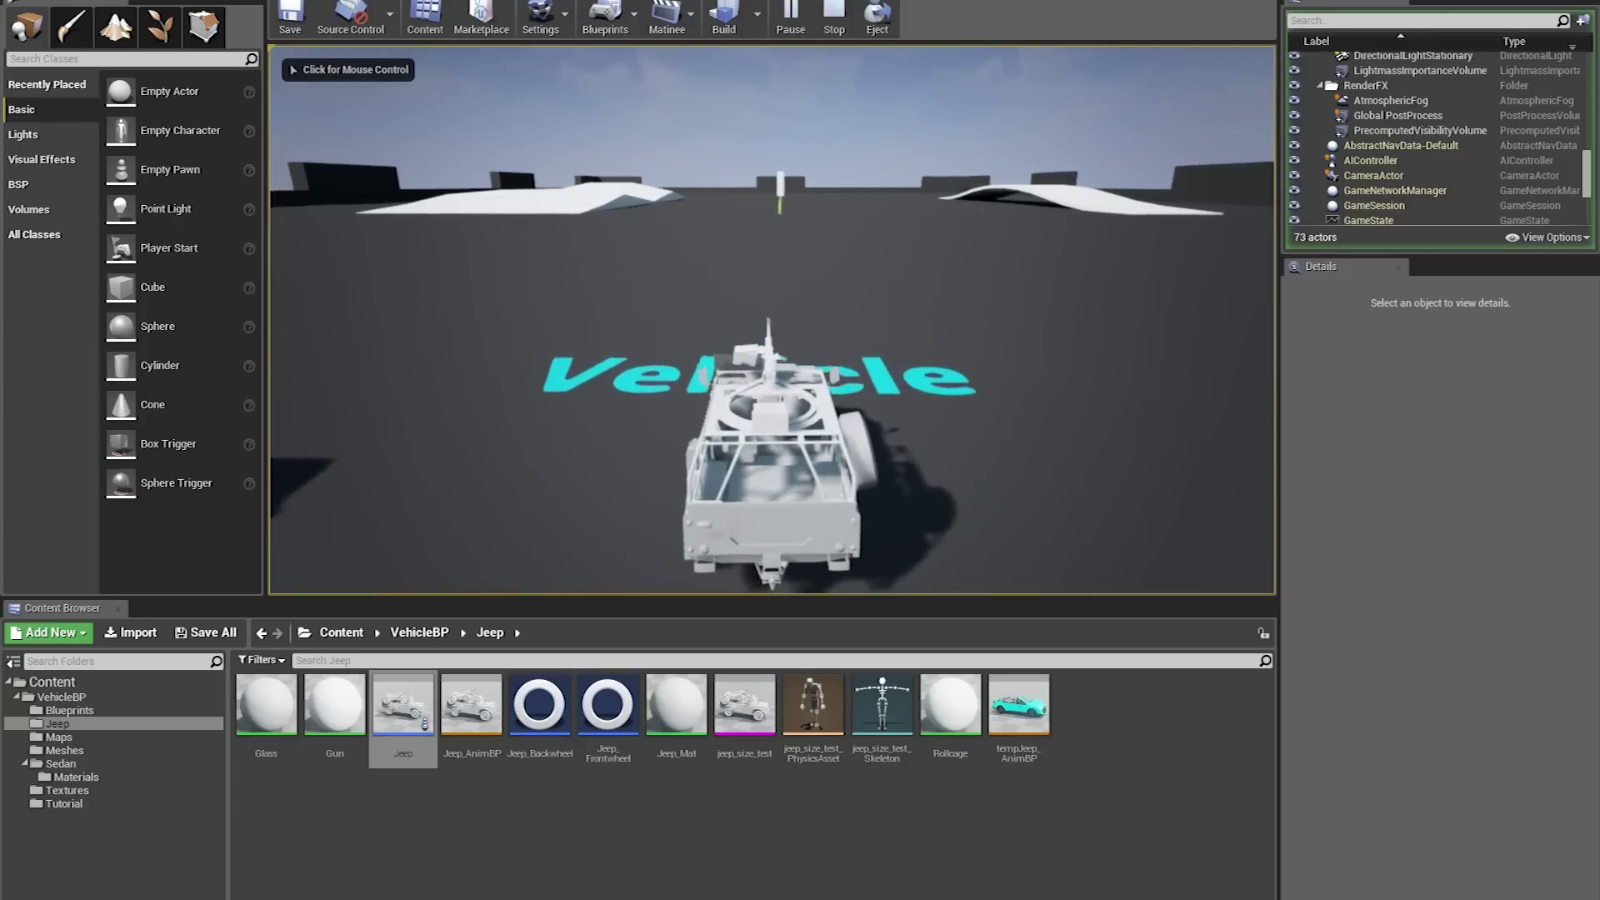
{"action": "key", "text": "d"}
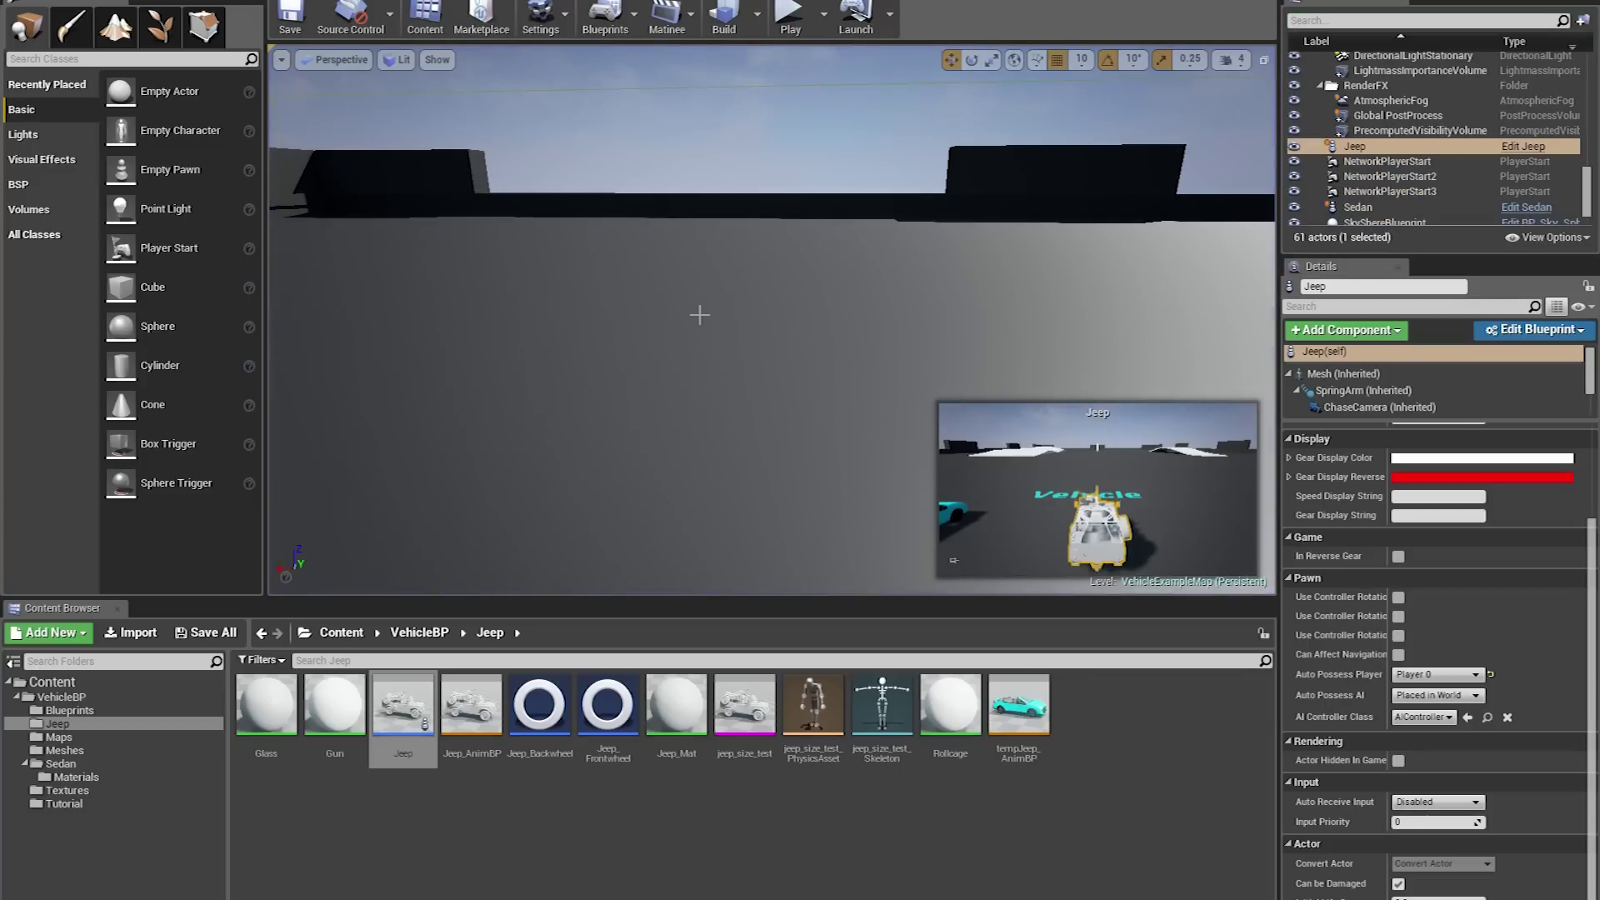
Run the level again and drive the Jeep forward while steering right
{"action": "key", "text": "alt+p"}
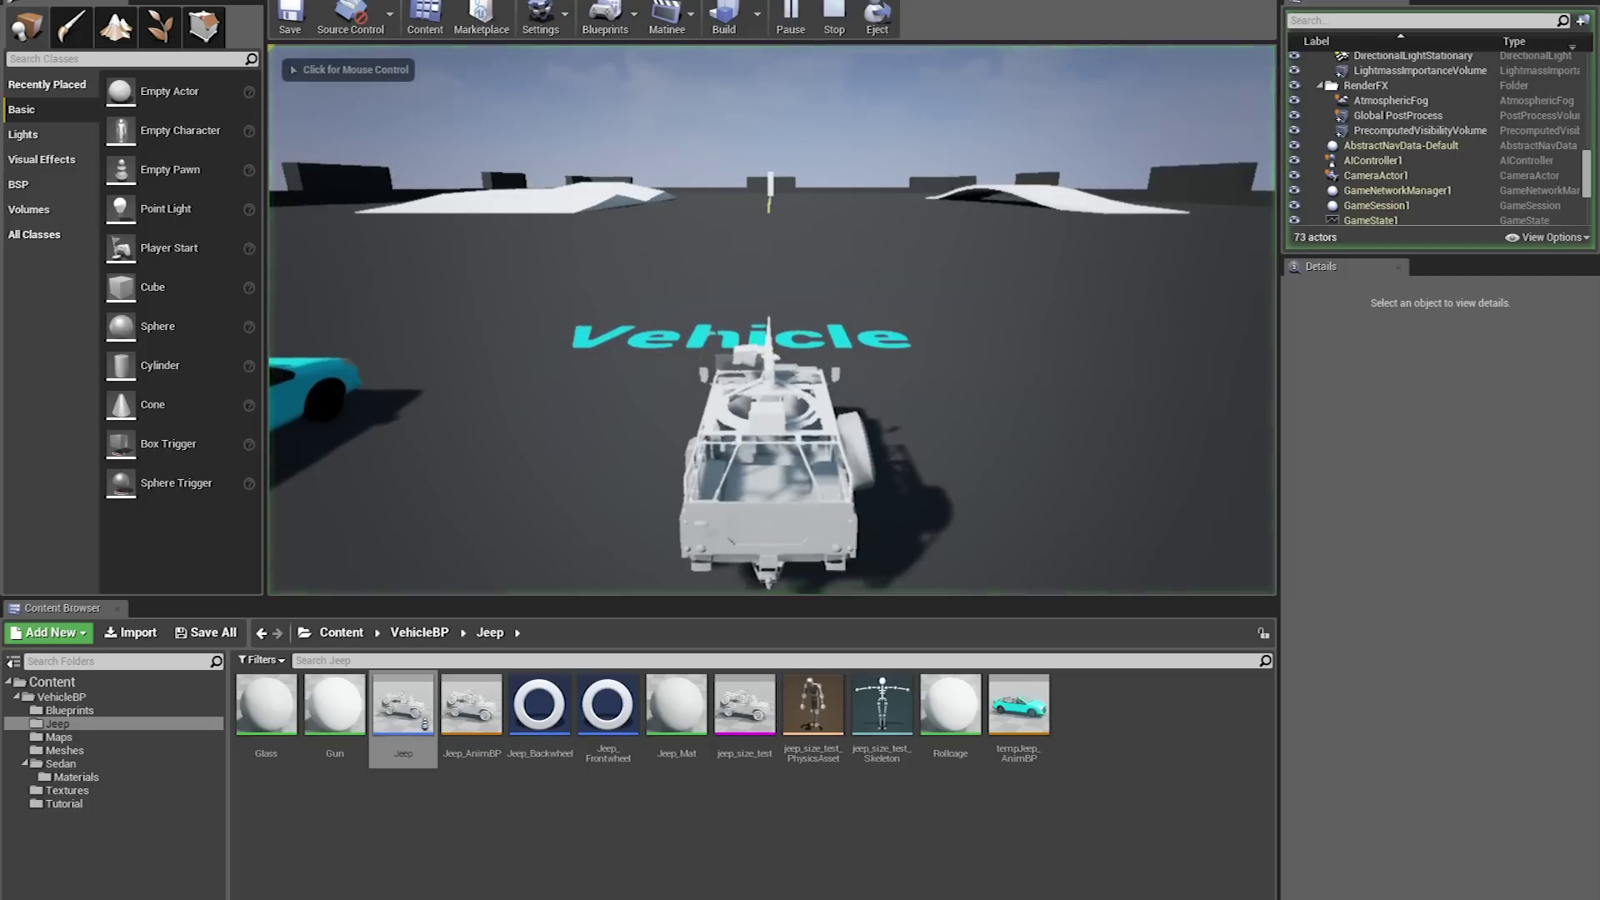
{"action": "key", "text": "w"}
{"action": "key", "text": "d"}
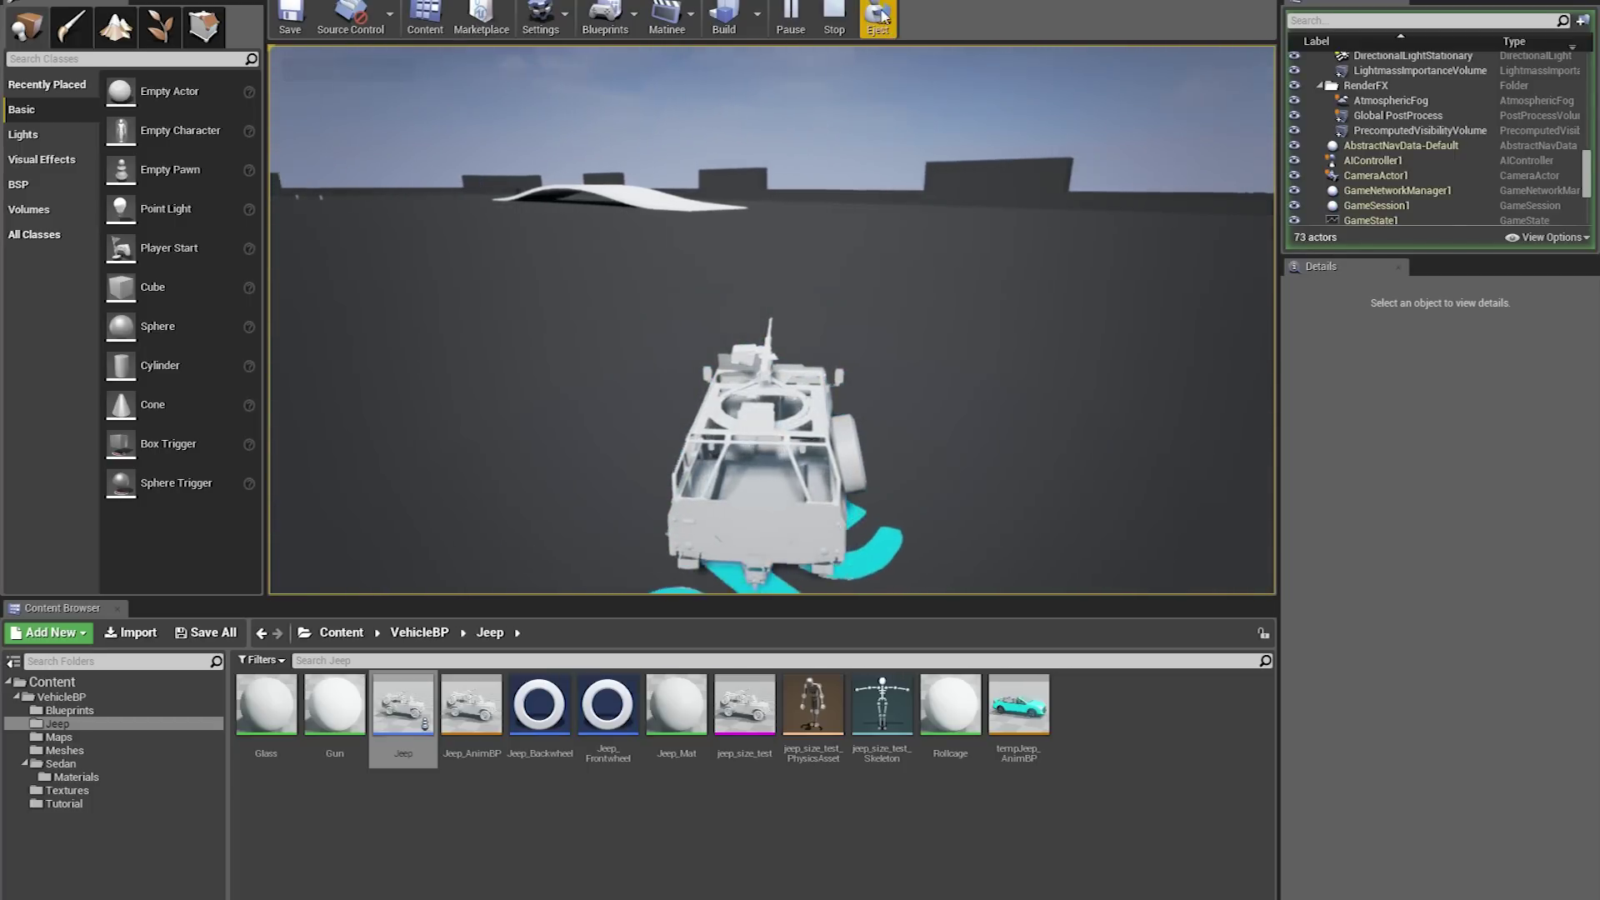
Eject from the Jeep during play and examine its wheels and suspension up close
{"action": "left_click", "coordinate": [877, 16]}
{"action": "right_click_drag", "start_coordinate": [900, 303], "coordinate": [459, 300]}
{"action": "key", "text": "d"}
{"action": "key", "text": "w"}
{"action": "key", "text": "s"}
{"action": "key", "text": "w"}
{"action": "key", "text": "s"}
{"action": "key", "text": "w"}
{"action": "right_click_drag", "start_coordinate": [942, 134], "coordinate": [964, 75]}
{"action": "key", "text": "a"}
{"action": "key", "text": "w"}
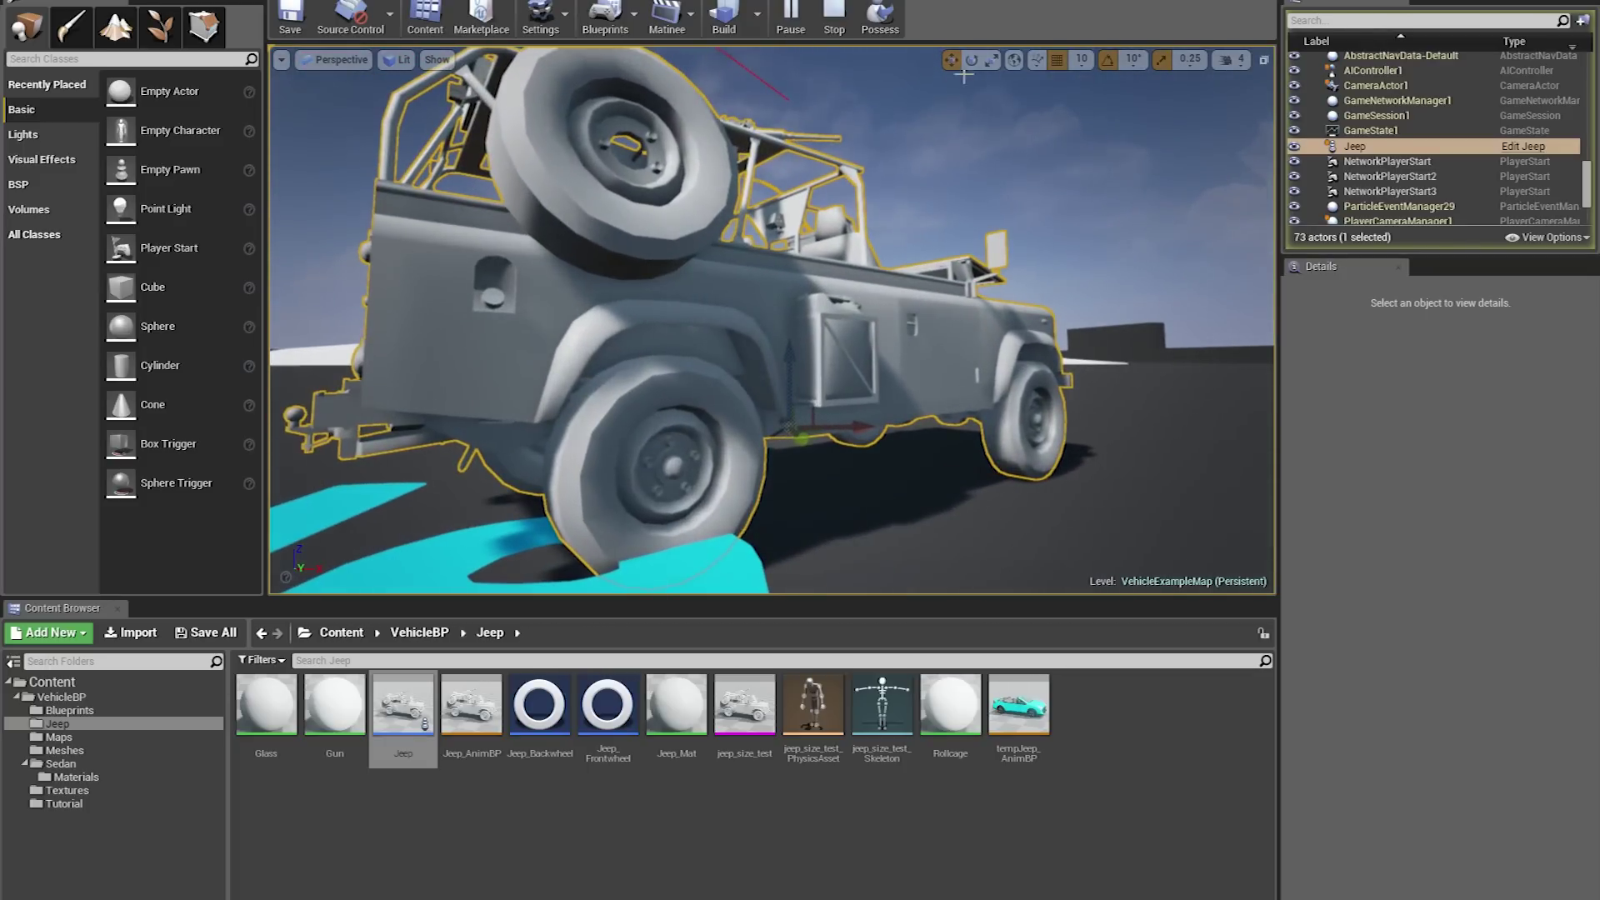
Repossess the Jeep and drive it around the map, turning both left and right
{"action": "key", "text": "F8"}
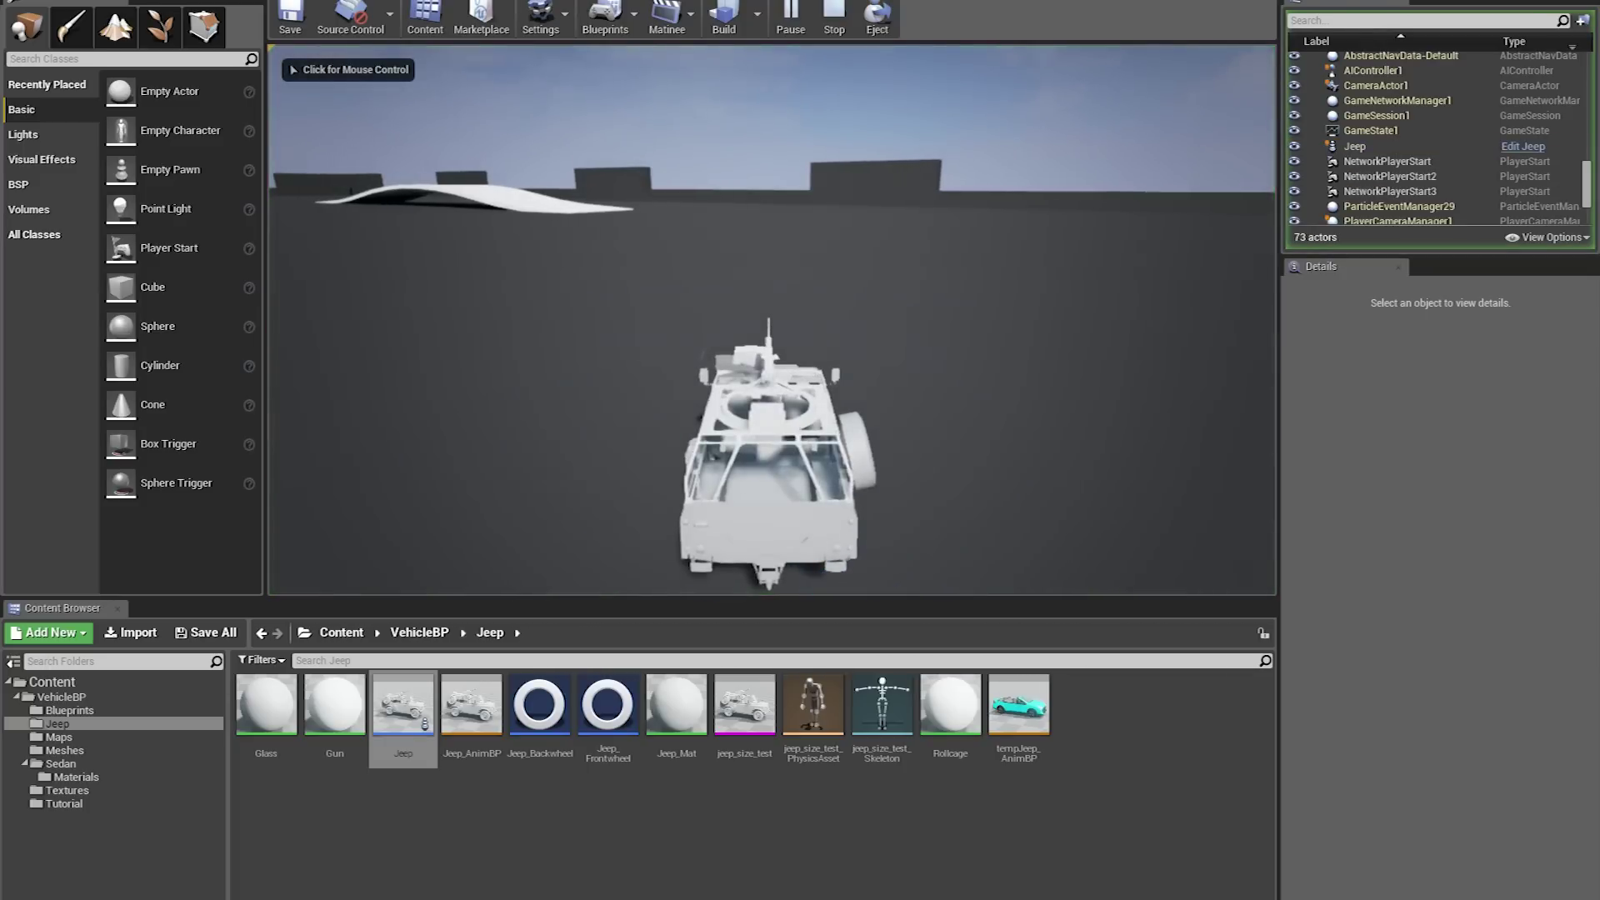
{"action": "key", "text": "w"}
{"action": "key", "text": "a"}
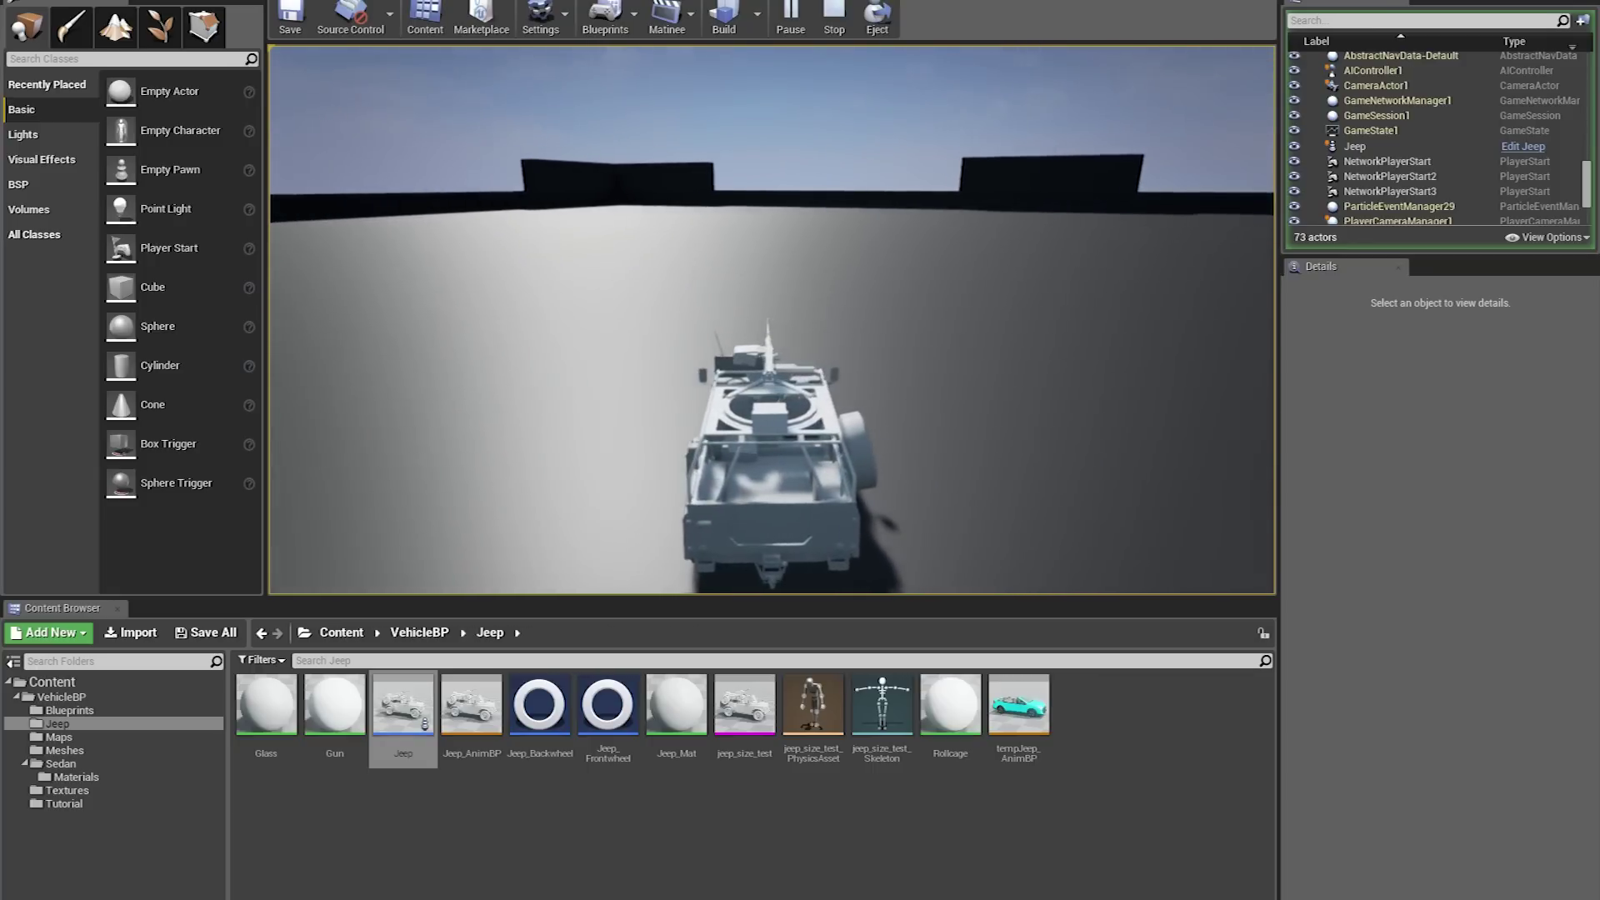
{"action": "key", "text": "d"}
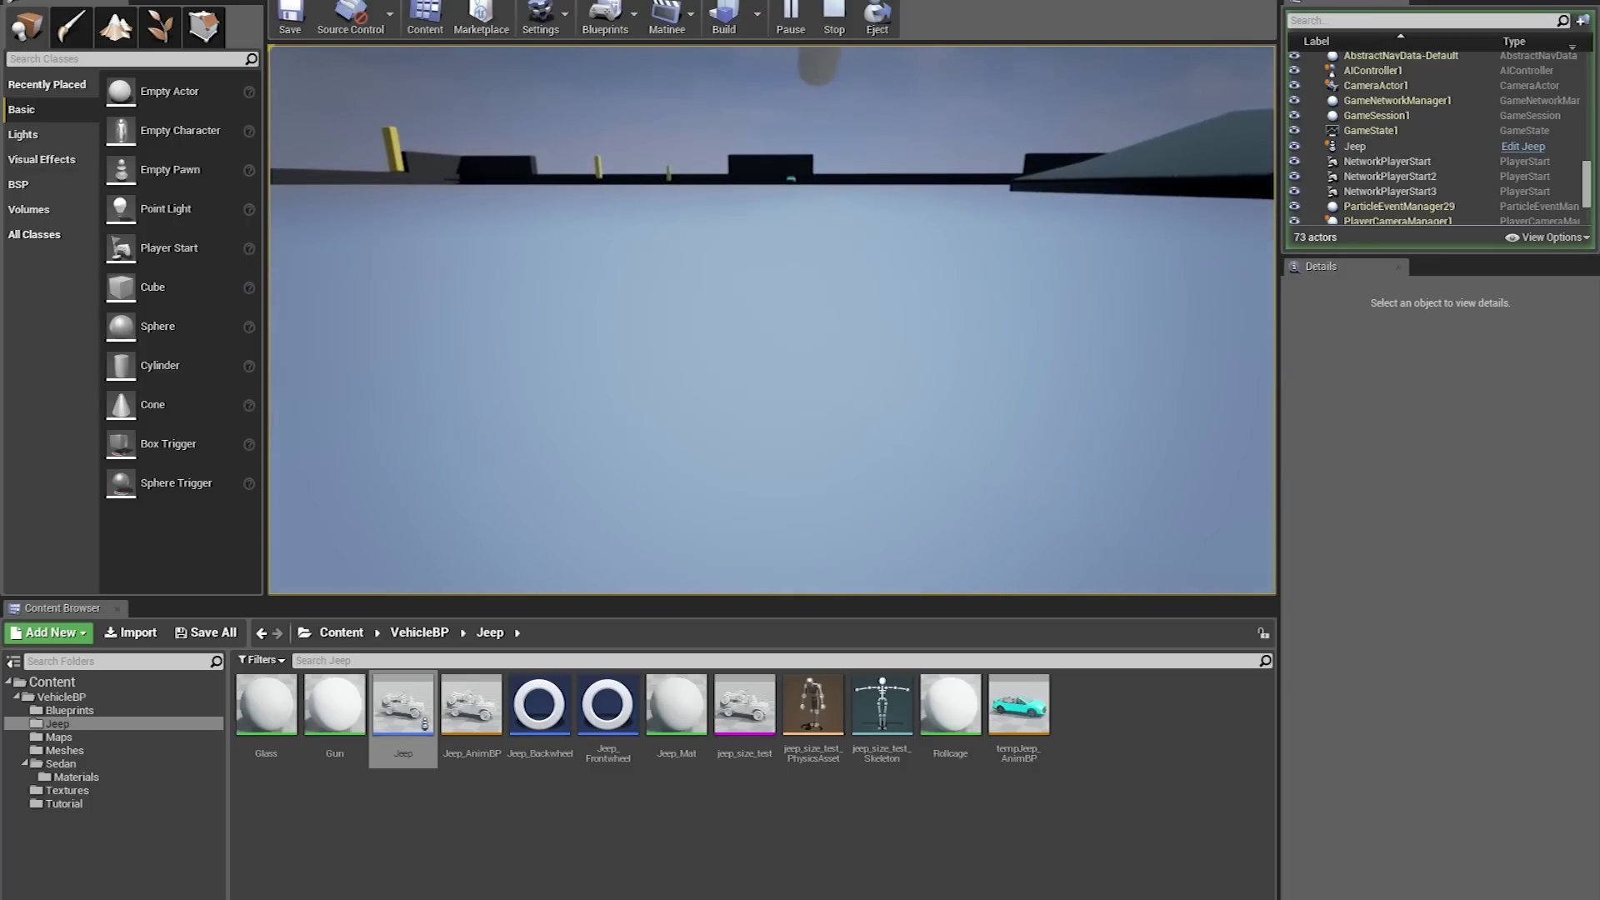
Eject from the Jeep, focus on it to examine how it came to rest, and stop the play session
{"action": "left_click", "coordinate": [889, 25]}
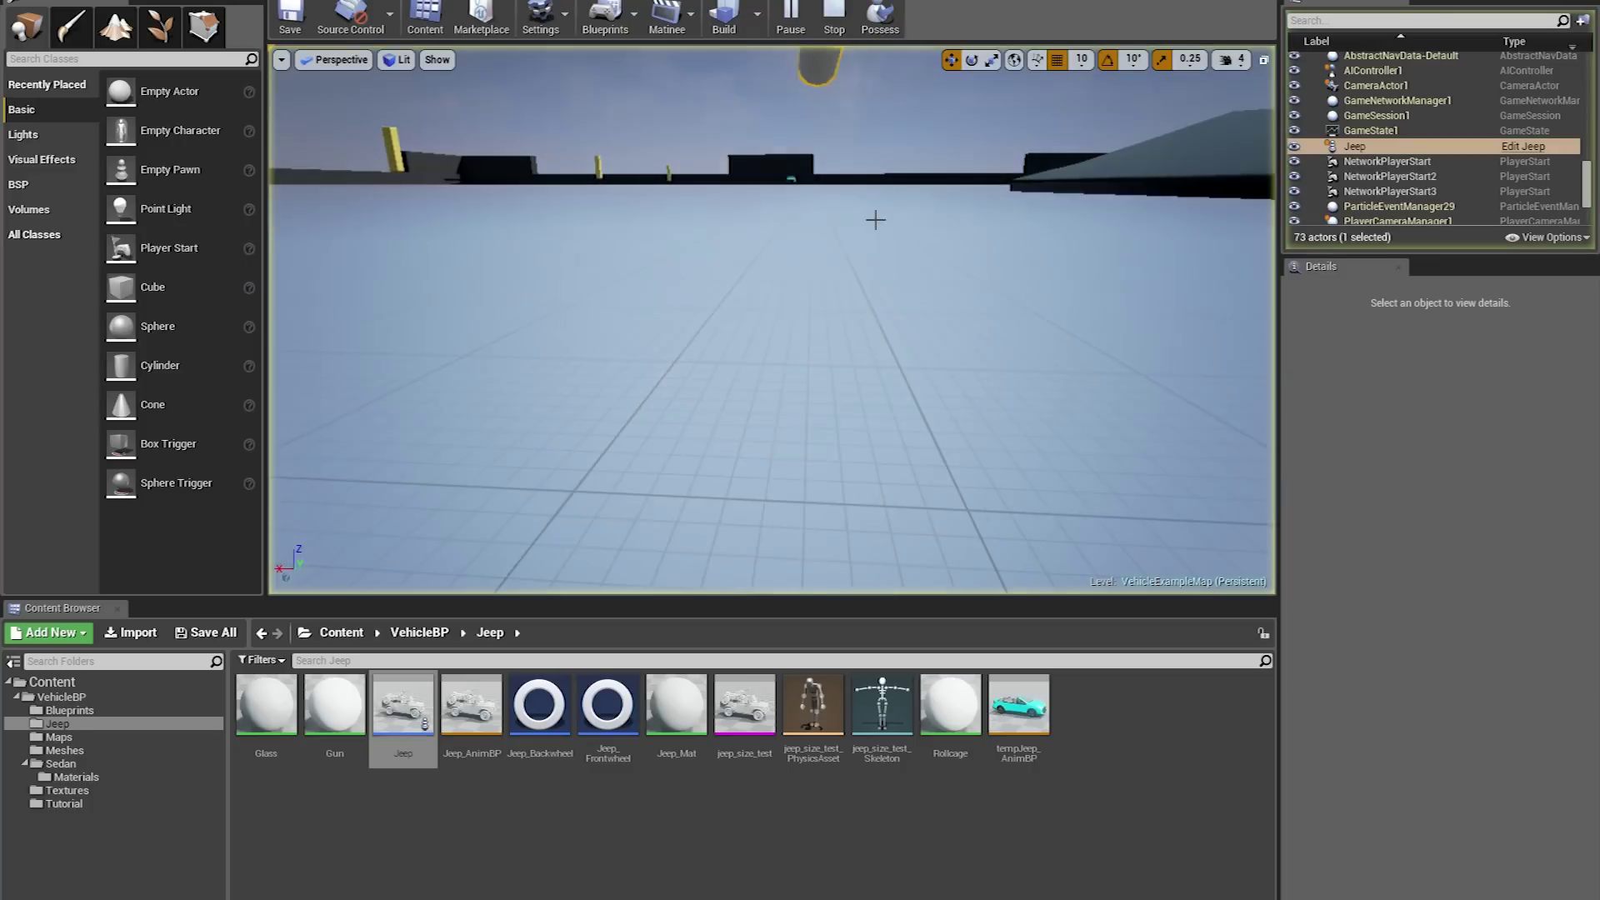
{"action": "key", "text": "f"}
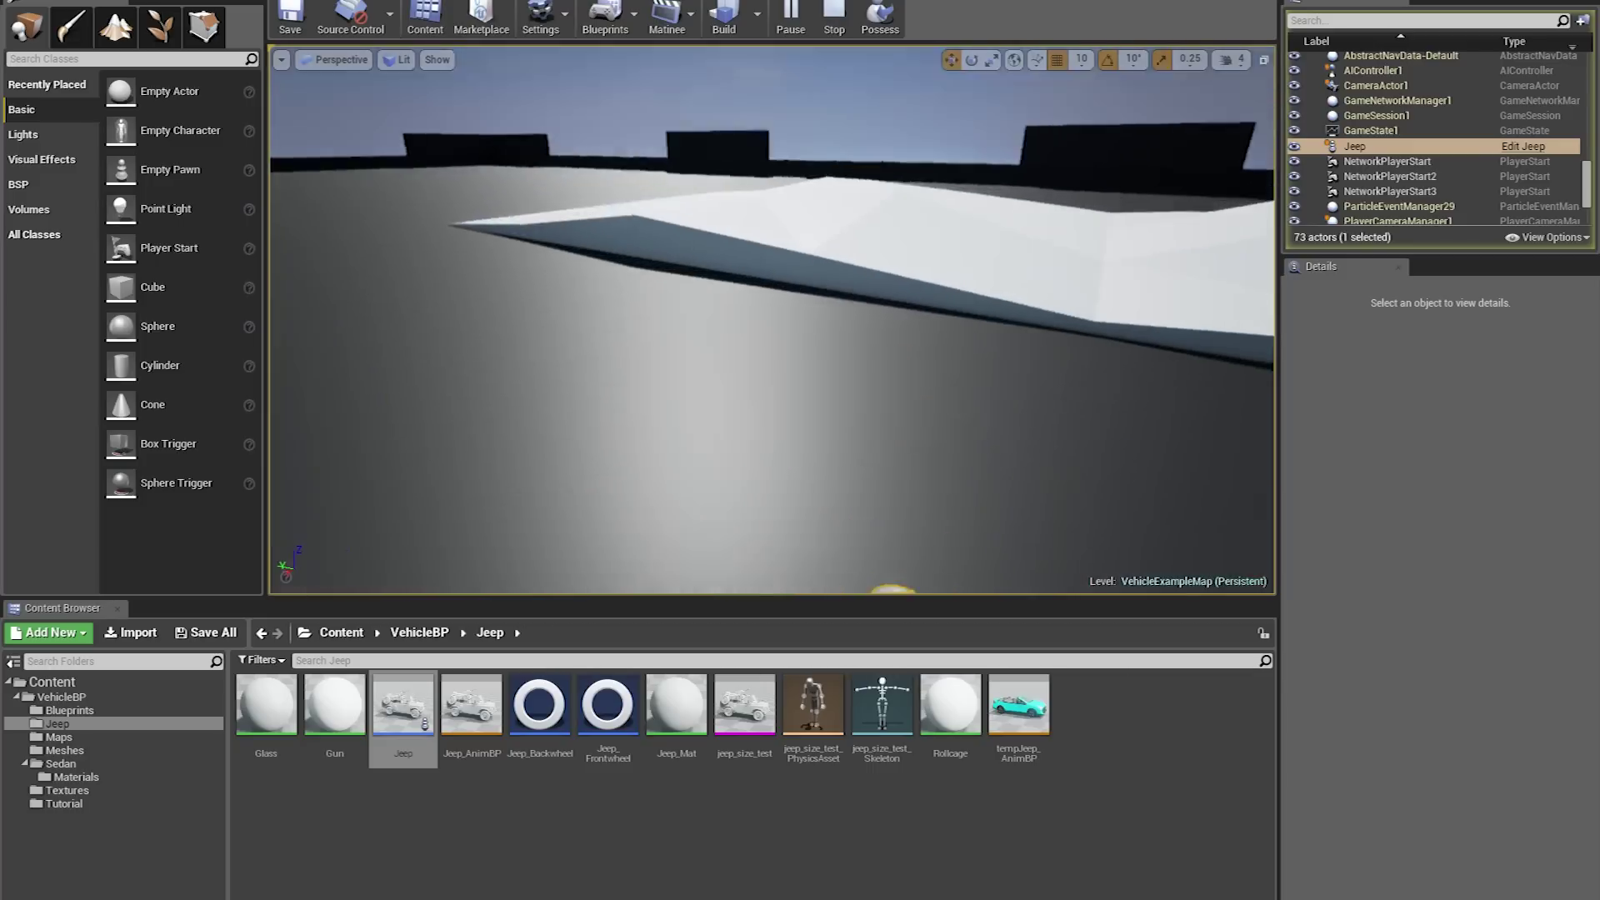
{"action": "key", "text": "f"}
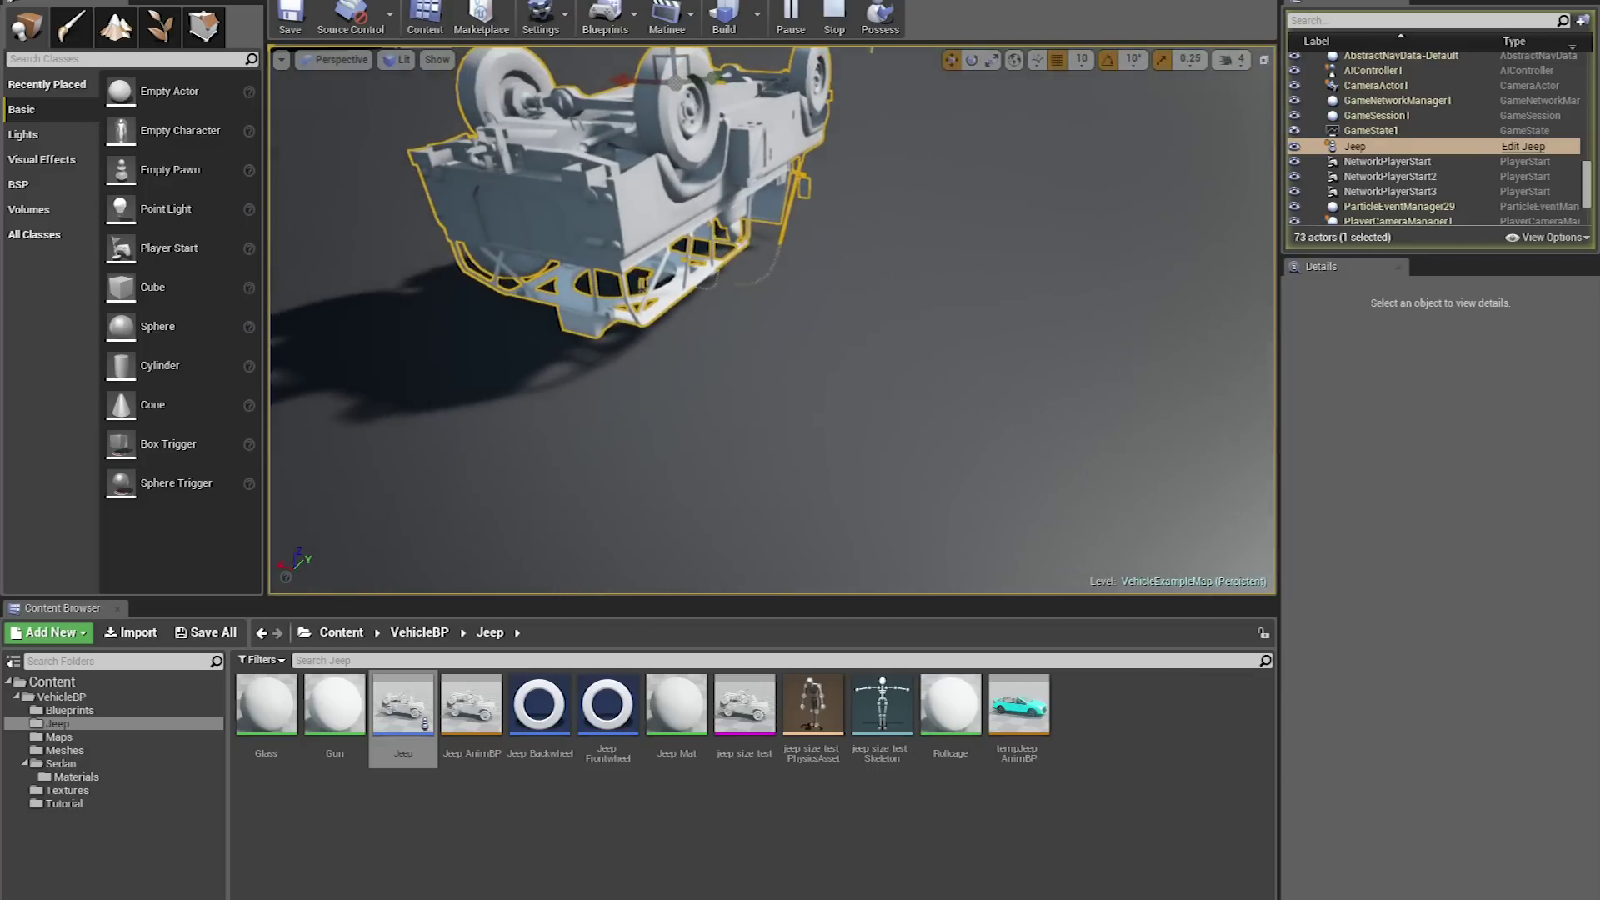
{"action": "left_click", "coordinate": [771, 330]}
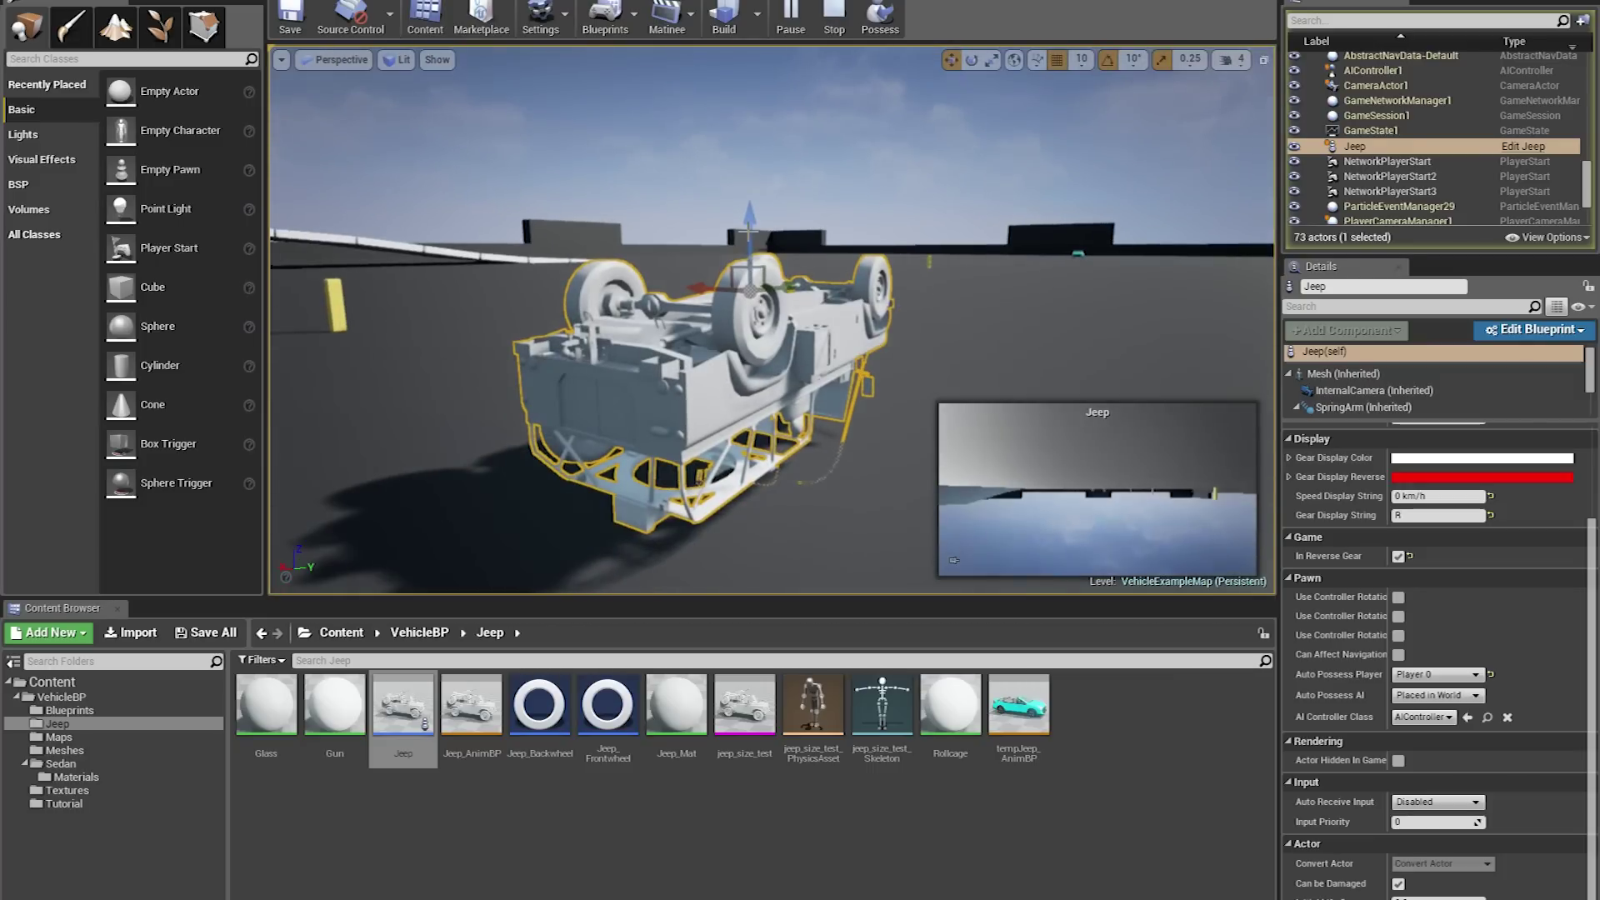
{"action": "left_click", "coordinate": [754, 541]}
{"action": "left_click", "coordinate": [834, 15]}
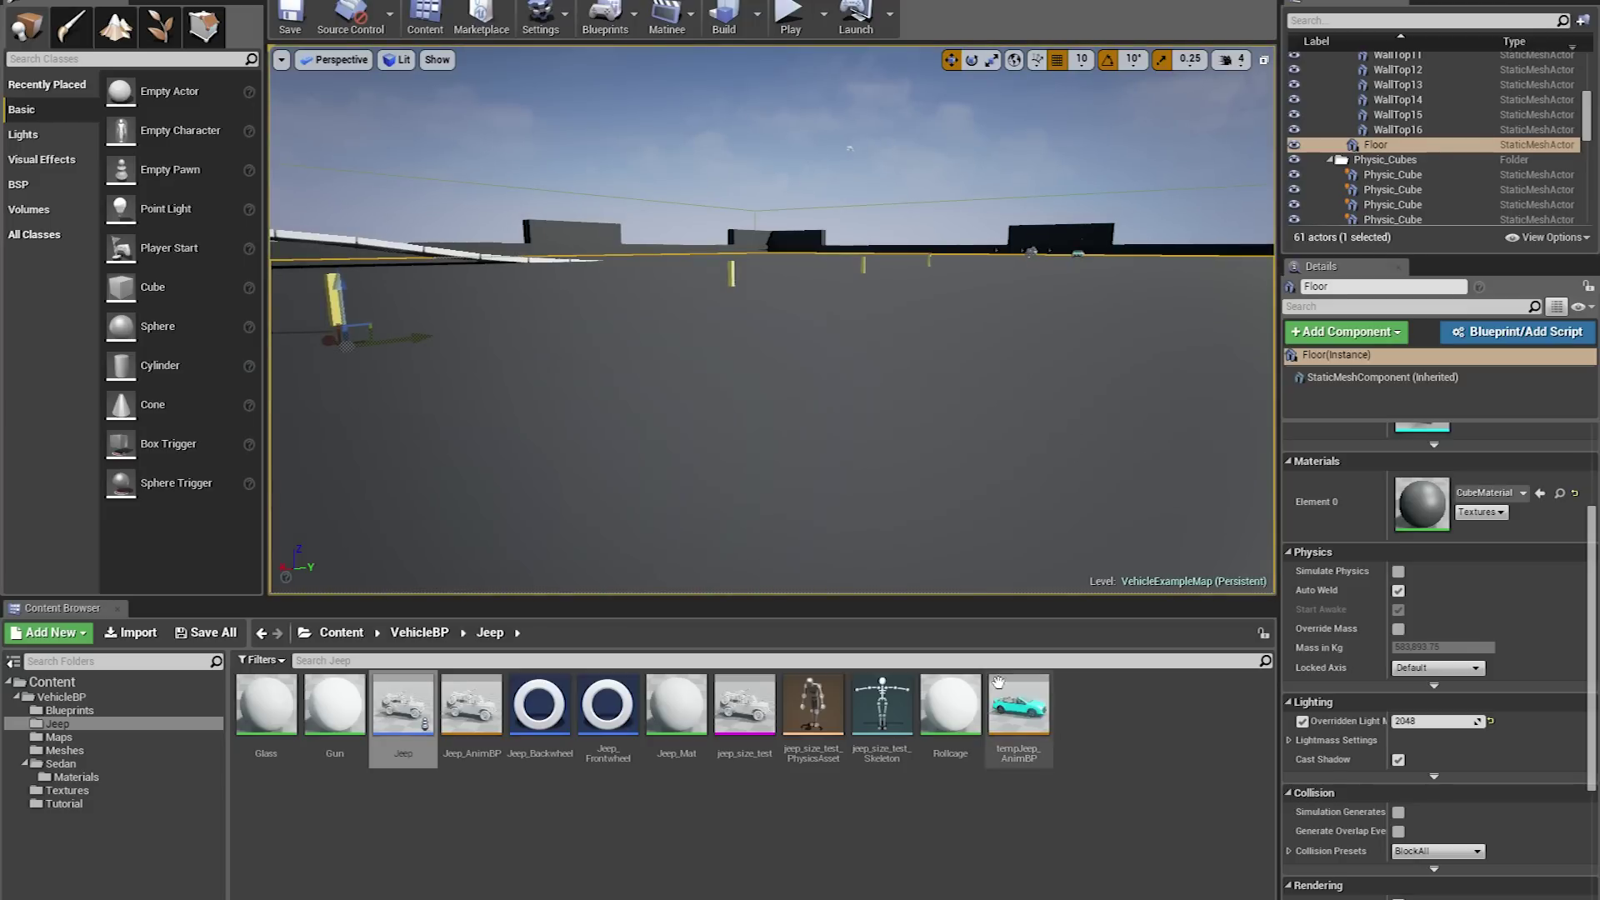
Set the SpringArm's Target Arm Length to 1200 in the Jeep blueprint, and compile and save the blueprint
{"action": "double_click", "coordinate": [404, 704]}
{"action": "left_click_drag", "start_coordinate": [488, 462], "coordinate": [805, 381]}
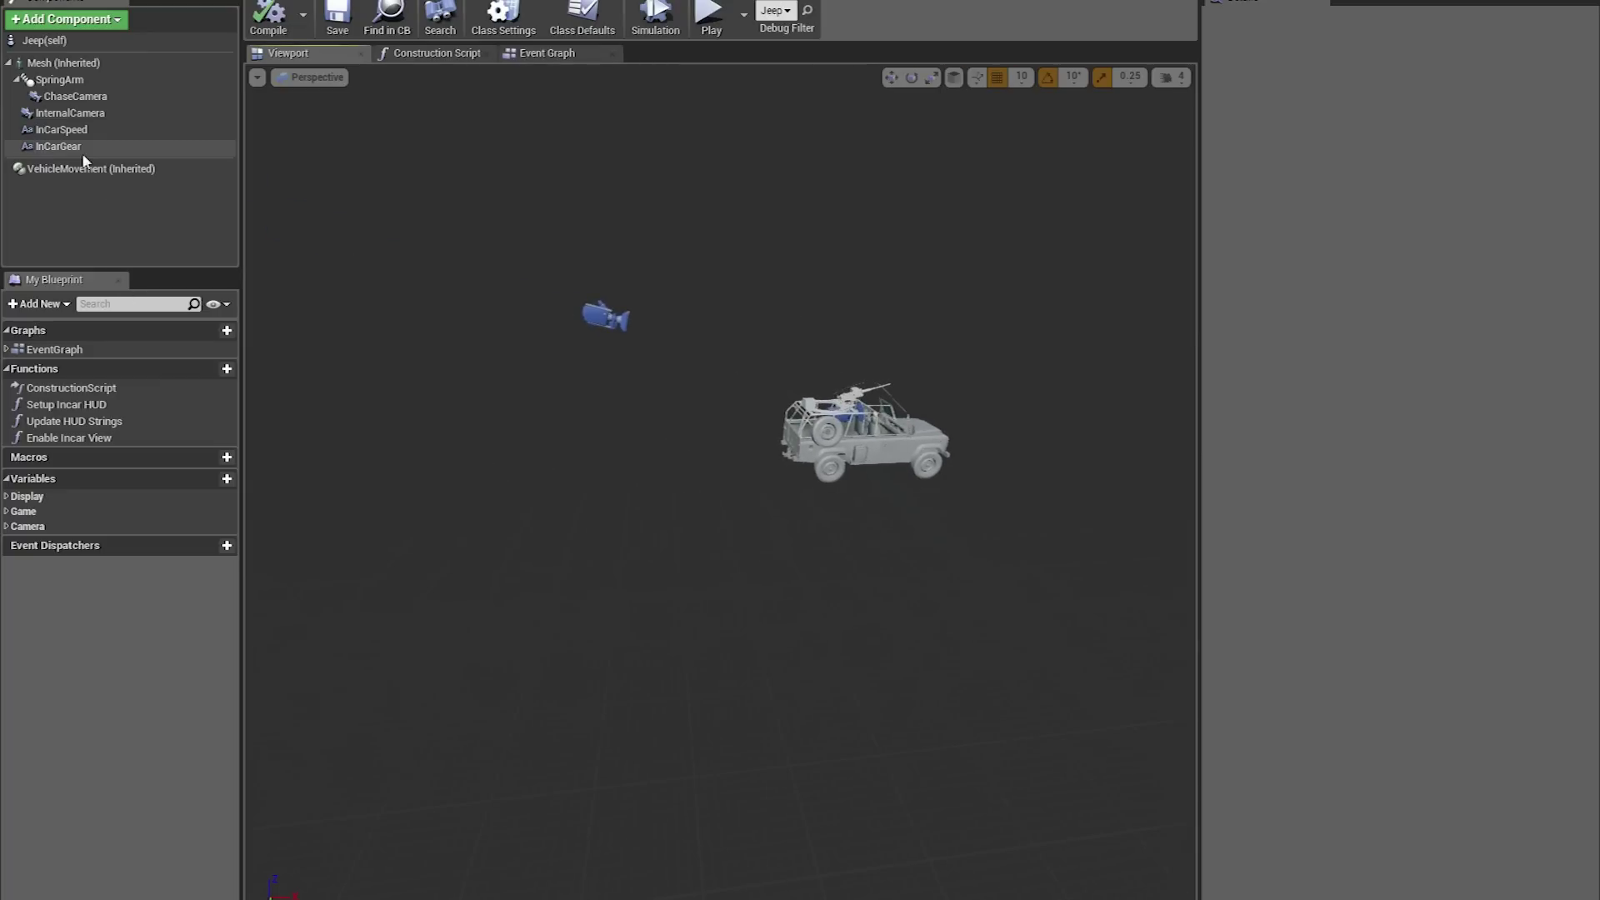
{"action": "left_click", "coordinate": [75, 82]}
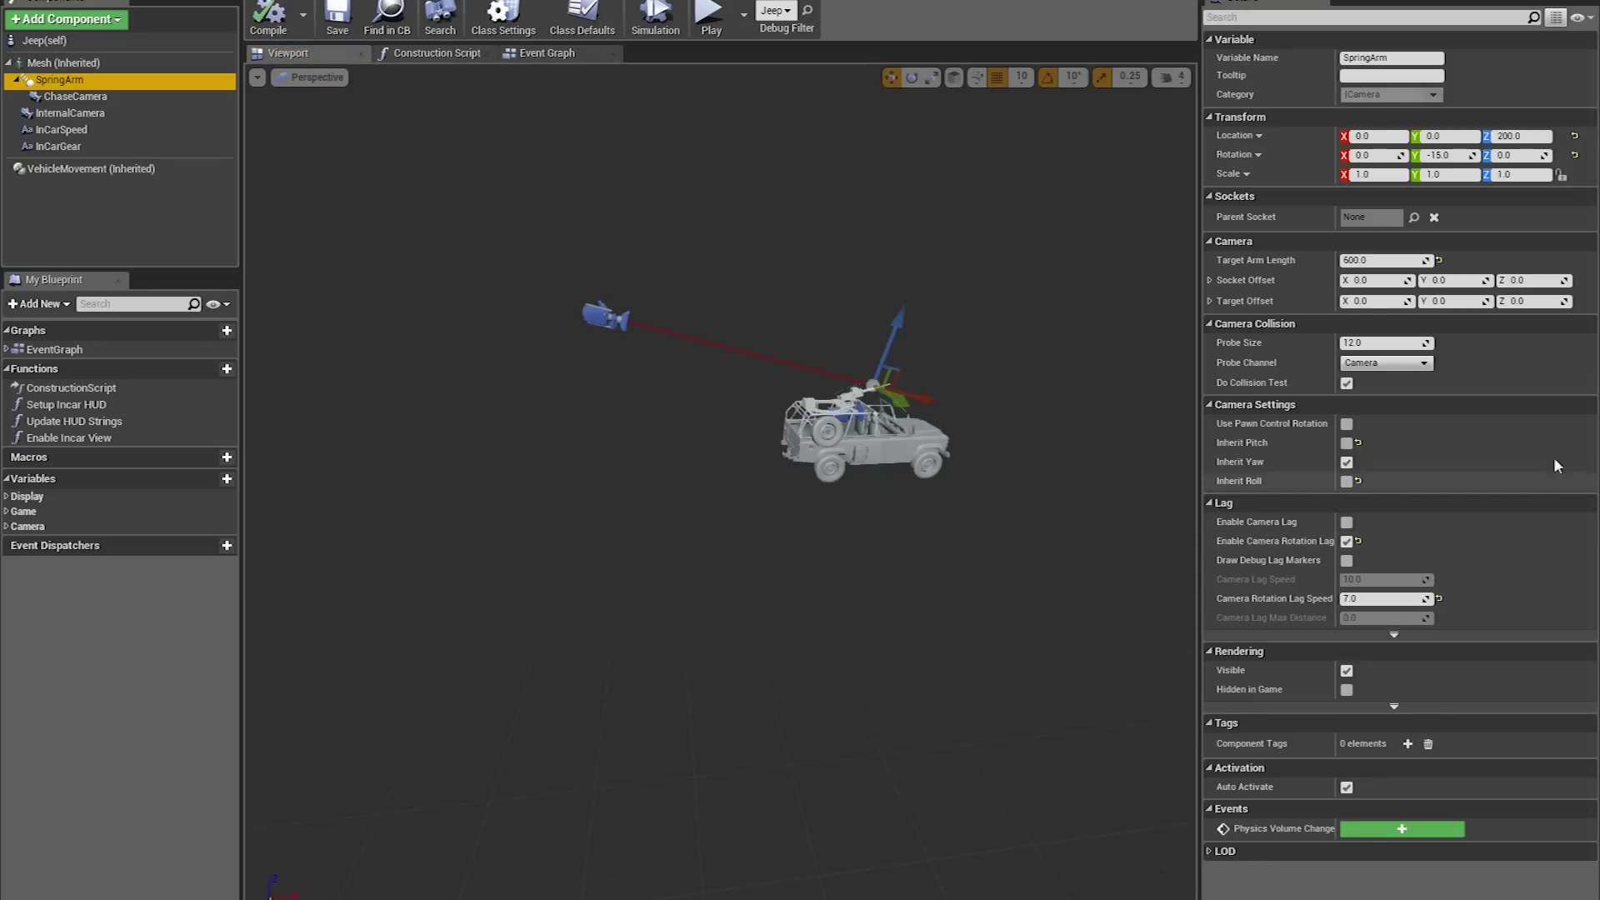
{"action": "left_click", "coordinate": [1375, 259]}
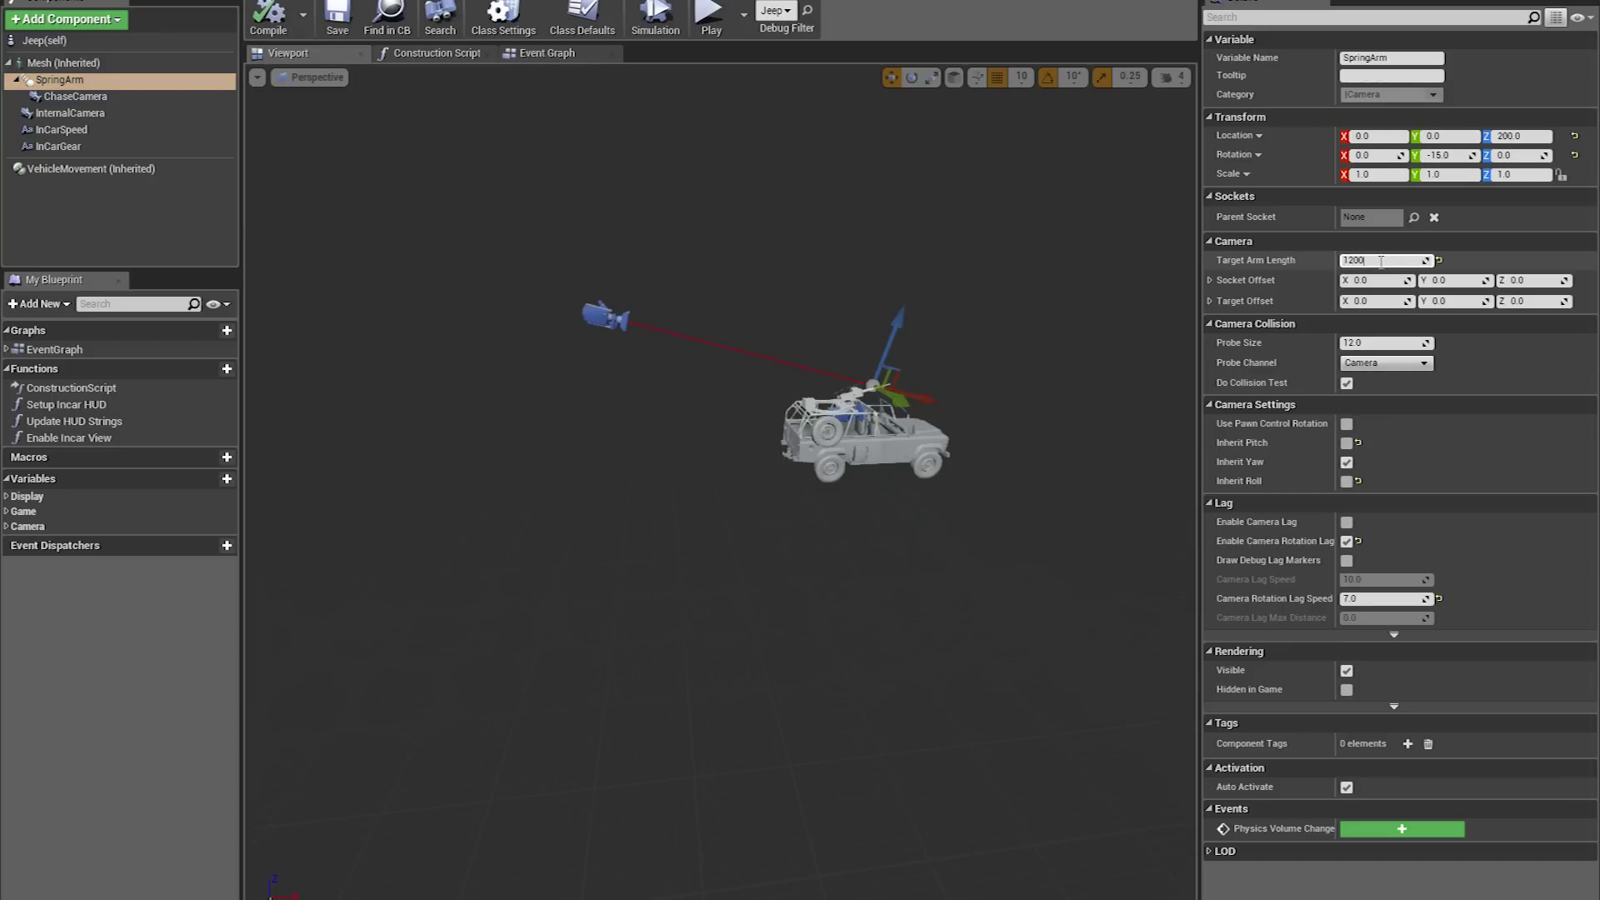
{"action": "key", "text": "Return"}
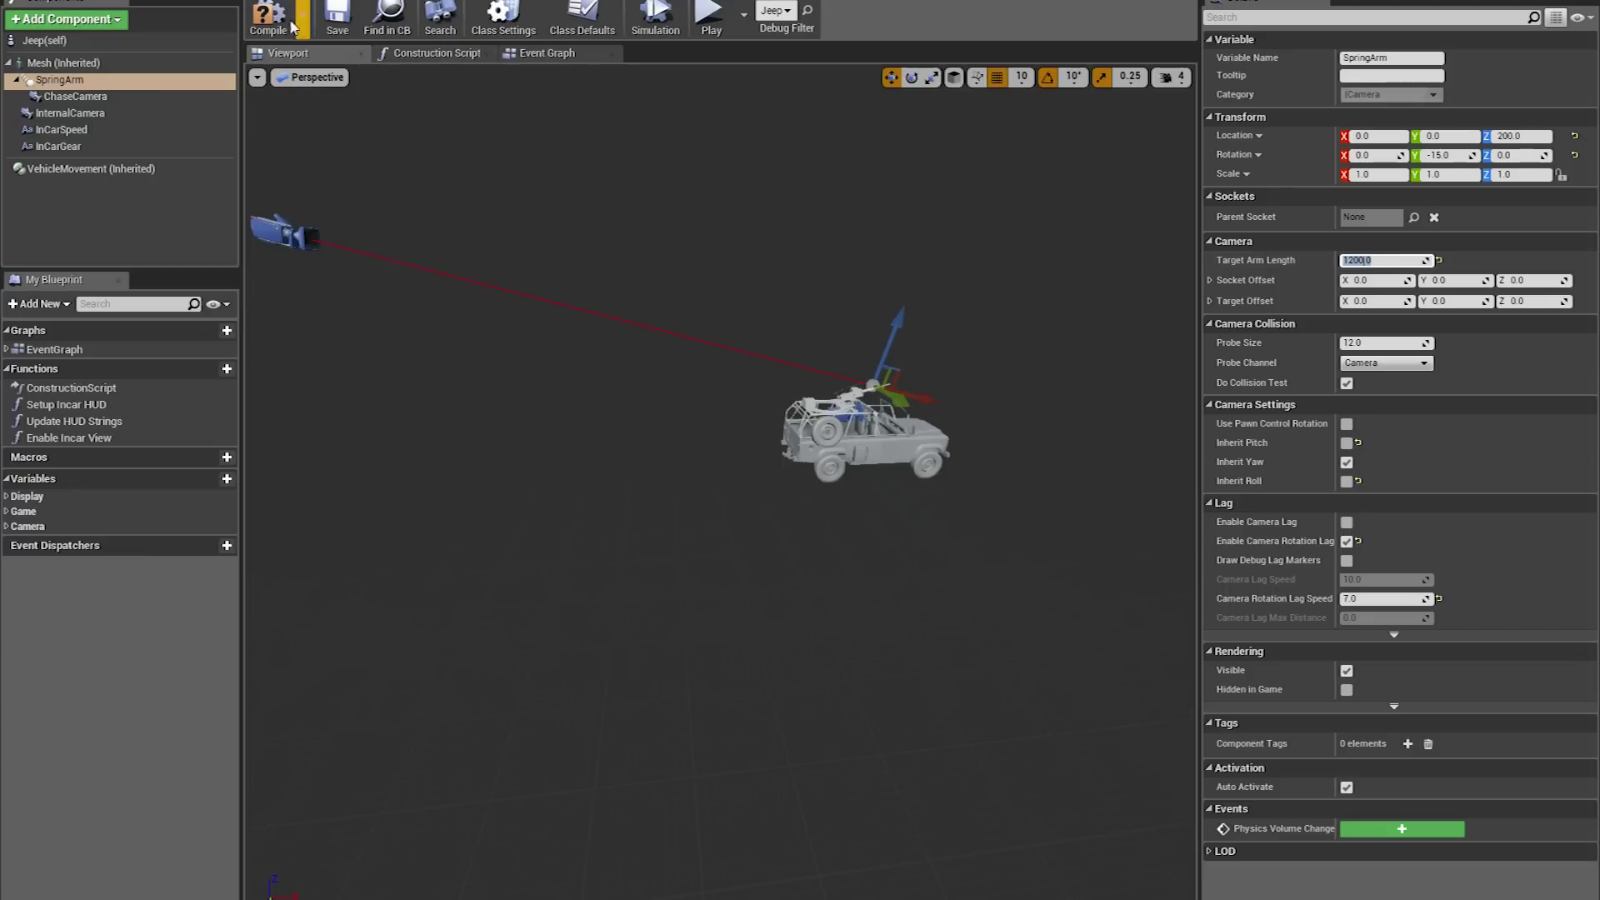
{"action": "left_click", "coordinate": [260, 17]}
{"action": "left_click", "coordinate": [344, 34]}
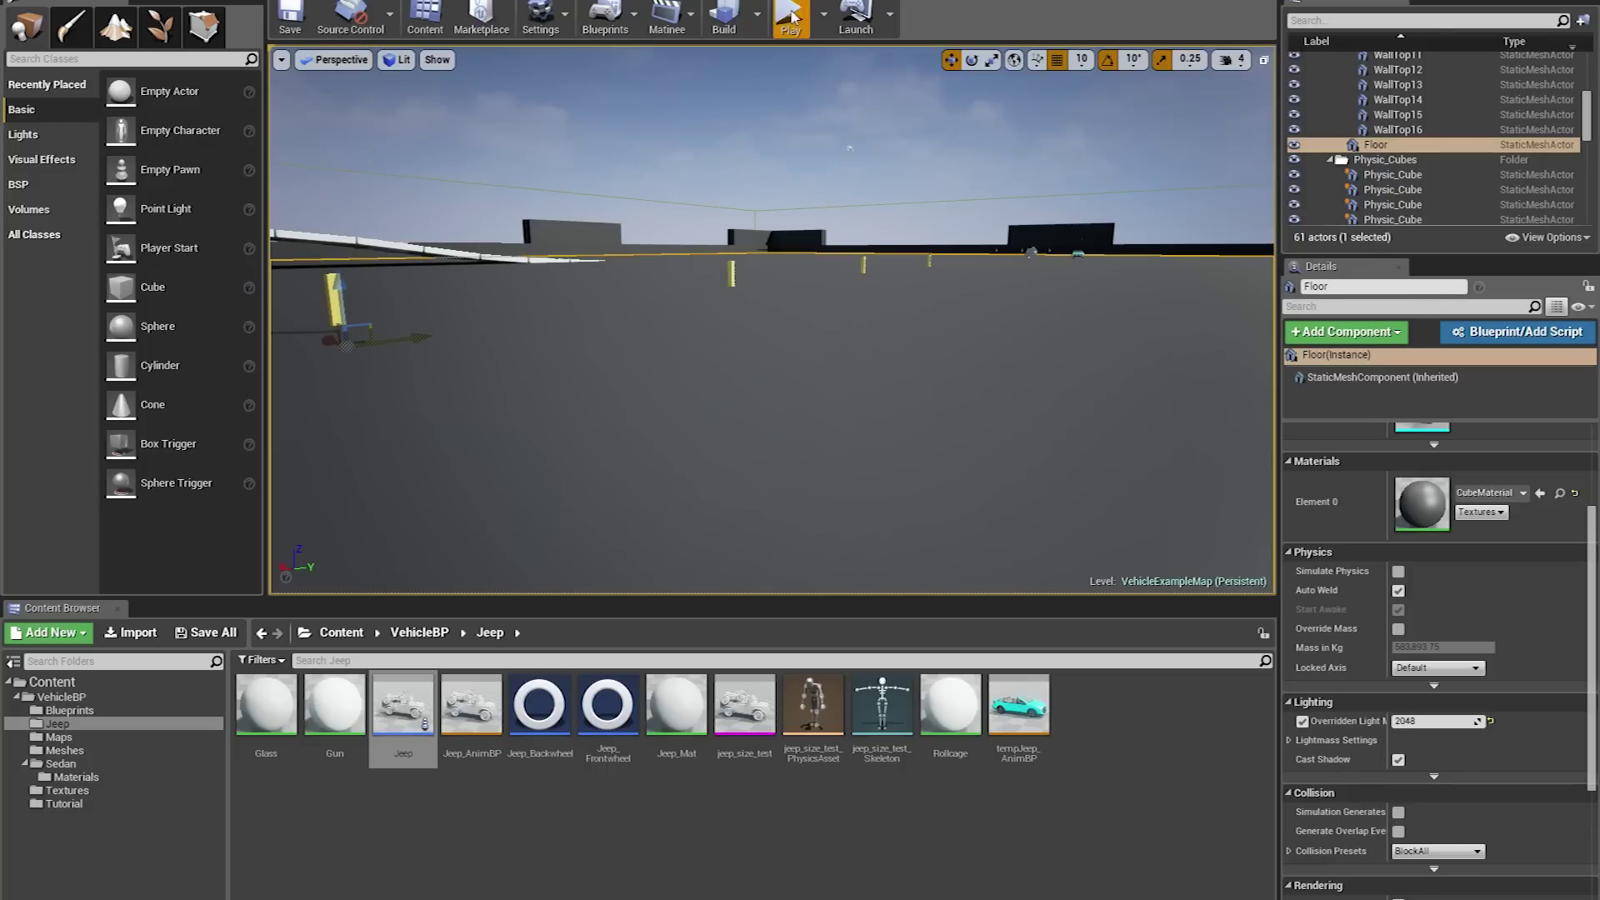
Play the level and test drive the Jeep with the longer chase camera, steering both left and right
{"action": "left_click", "coordinate": [790, 16]}
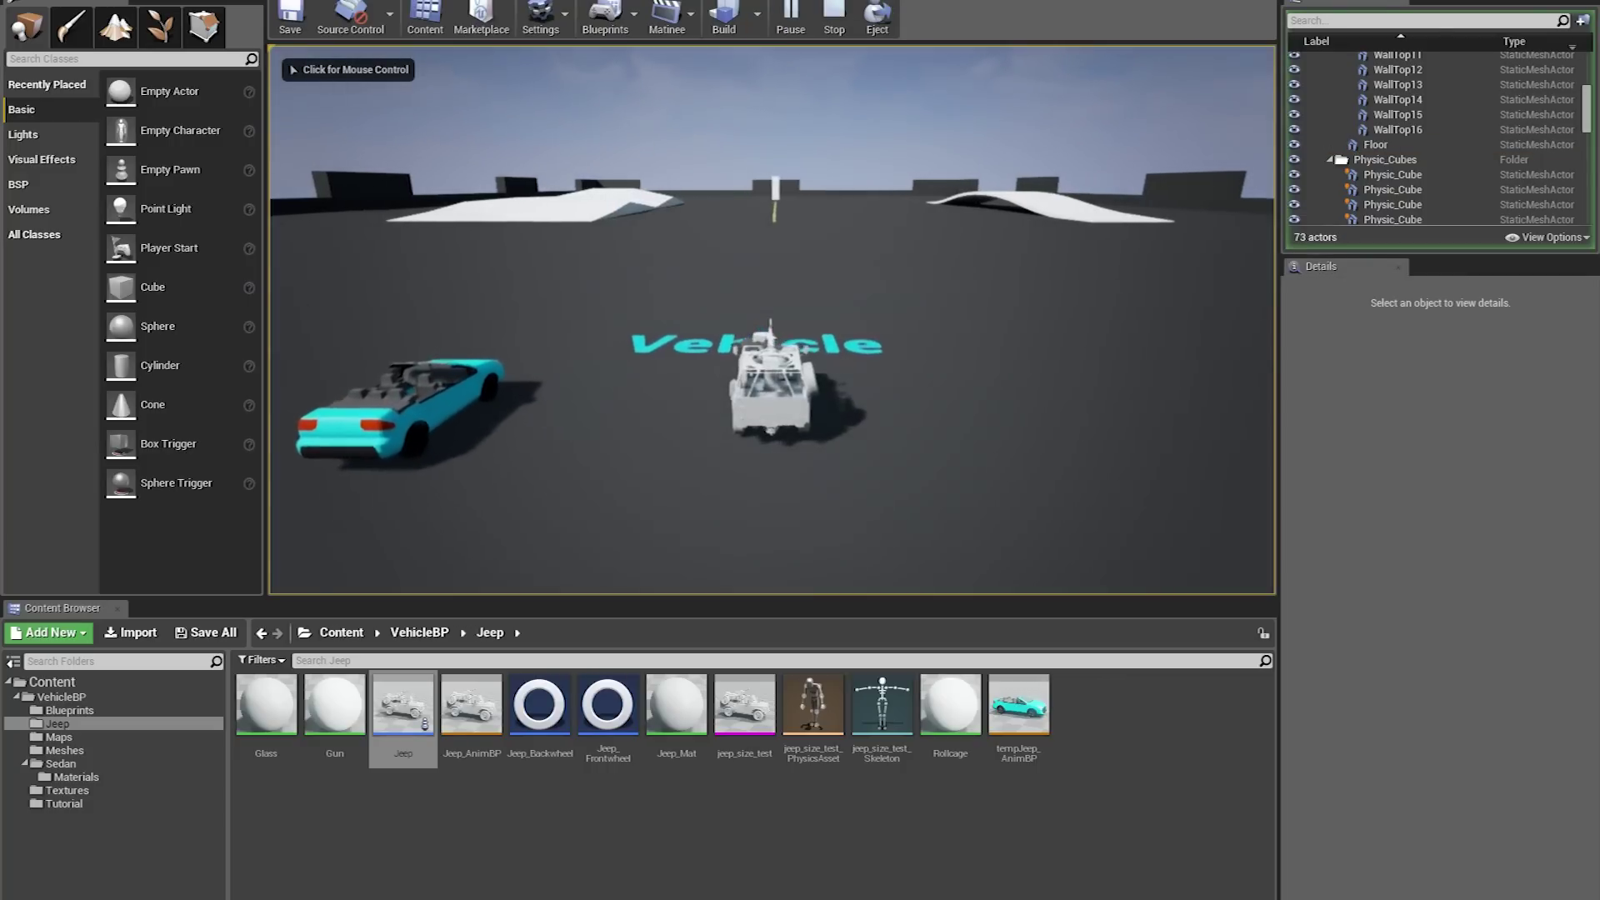
{"action": "key", "text": "w"}
{"action": "key", "text": "a"}
{"action": "key", "text": "w"}
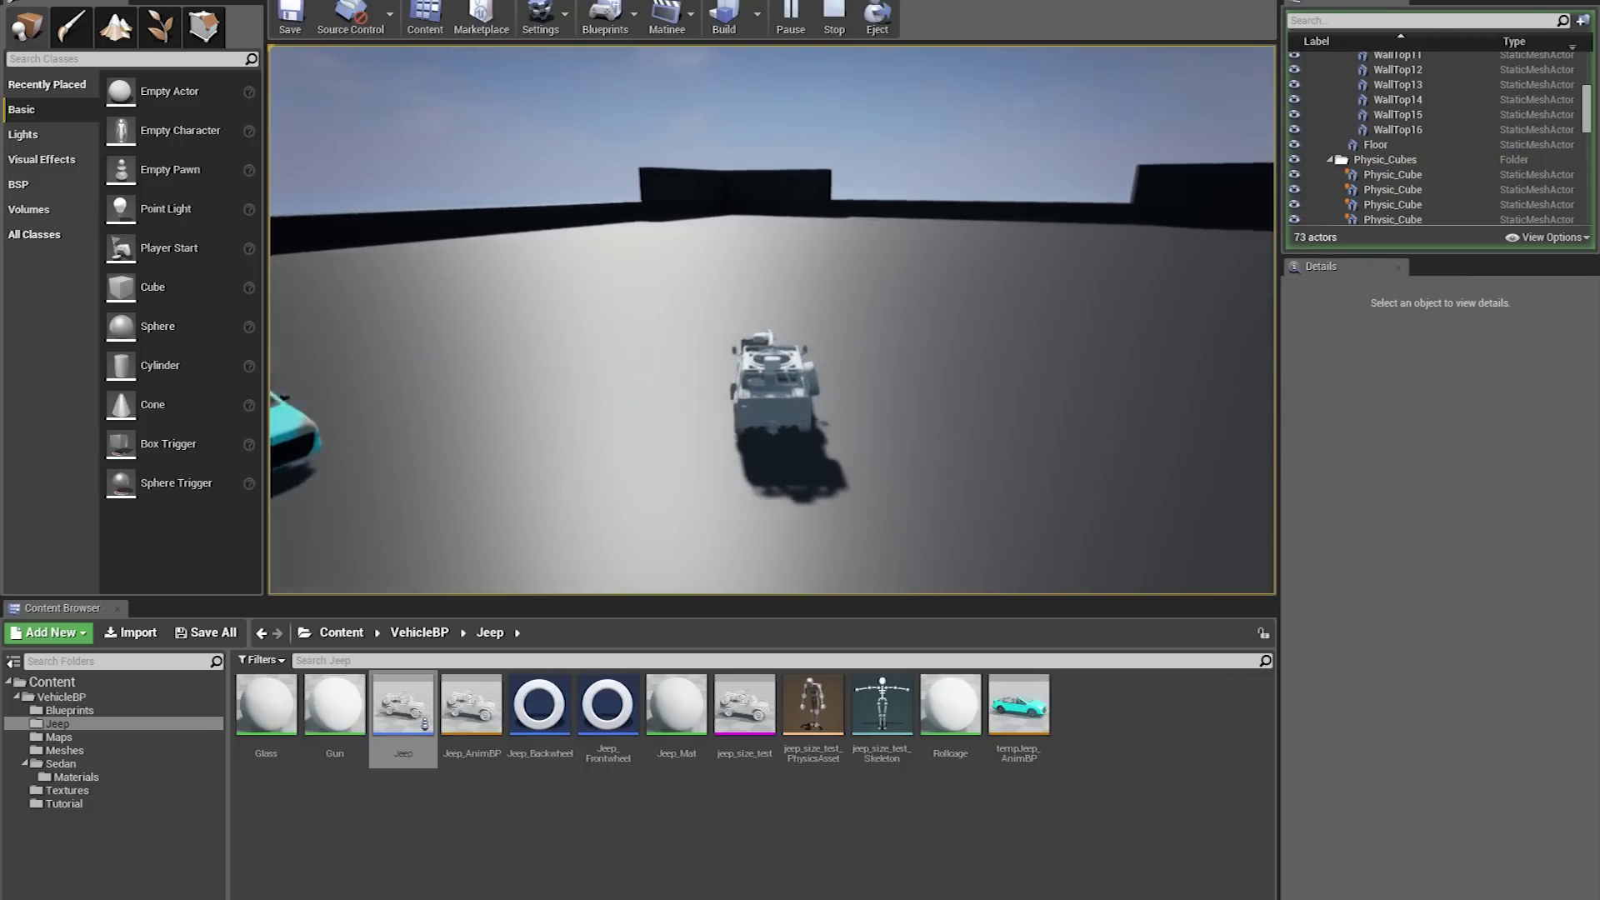
{"action": "key", "text": "a"}
{"action": "key", "text": "d"}
{"action": "key", "text": "d"}
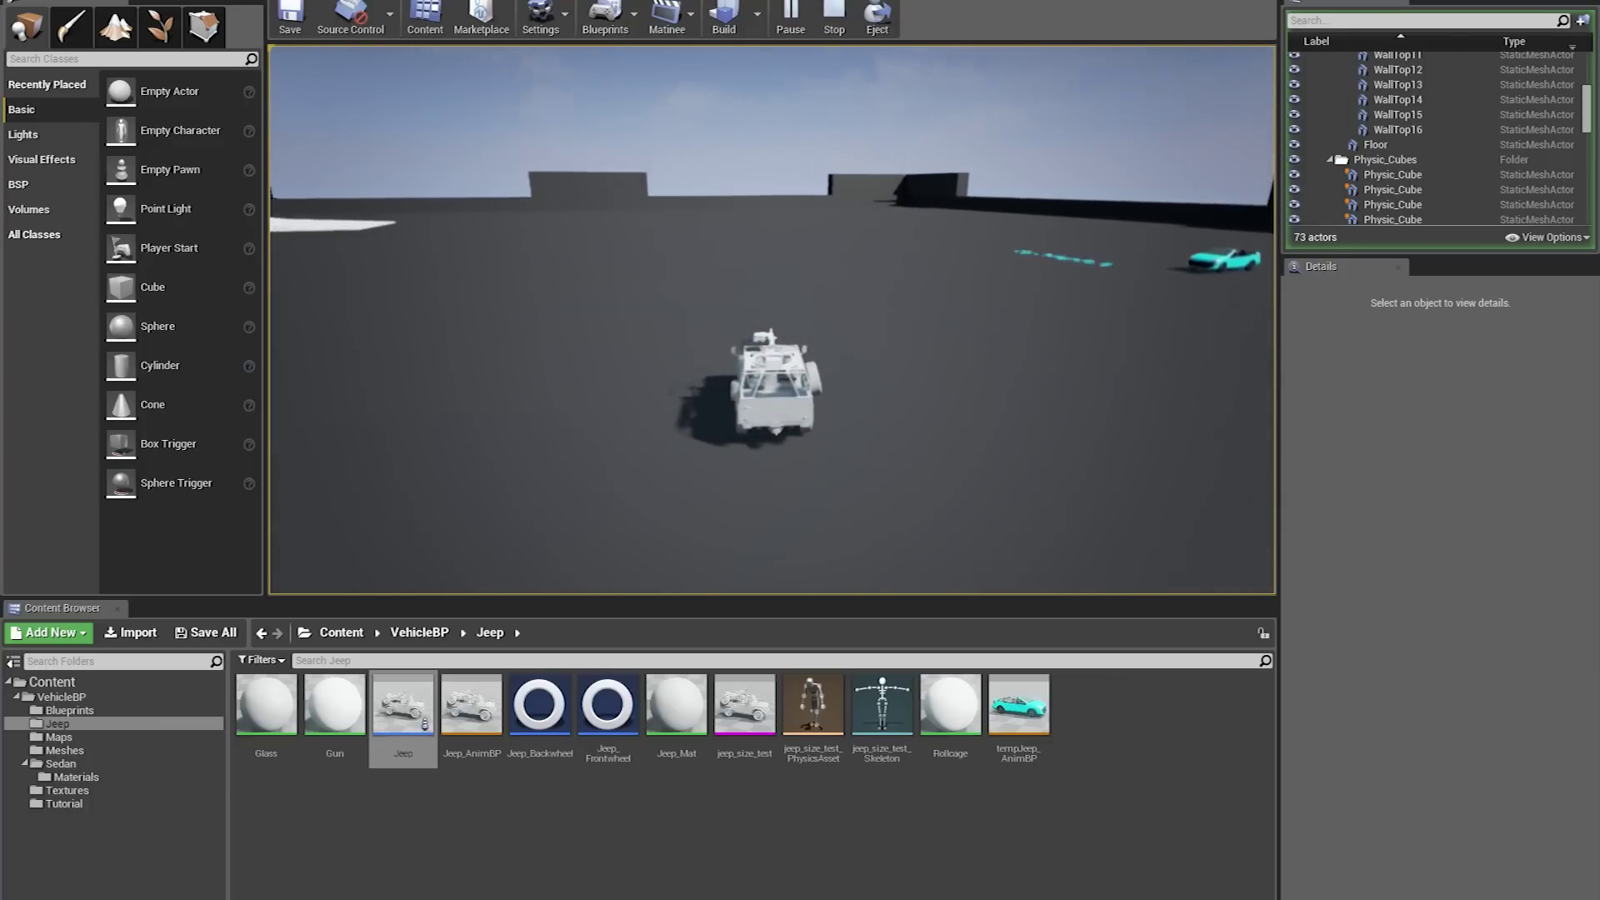
{"action": "key", "text": "a"}
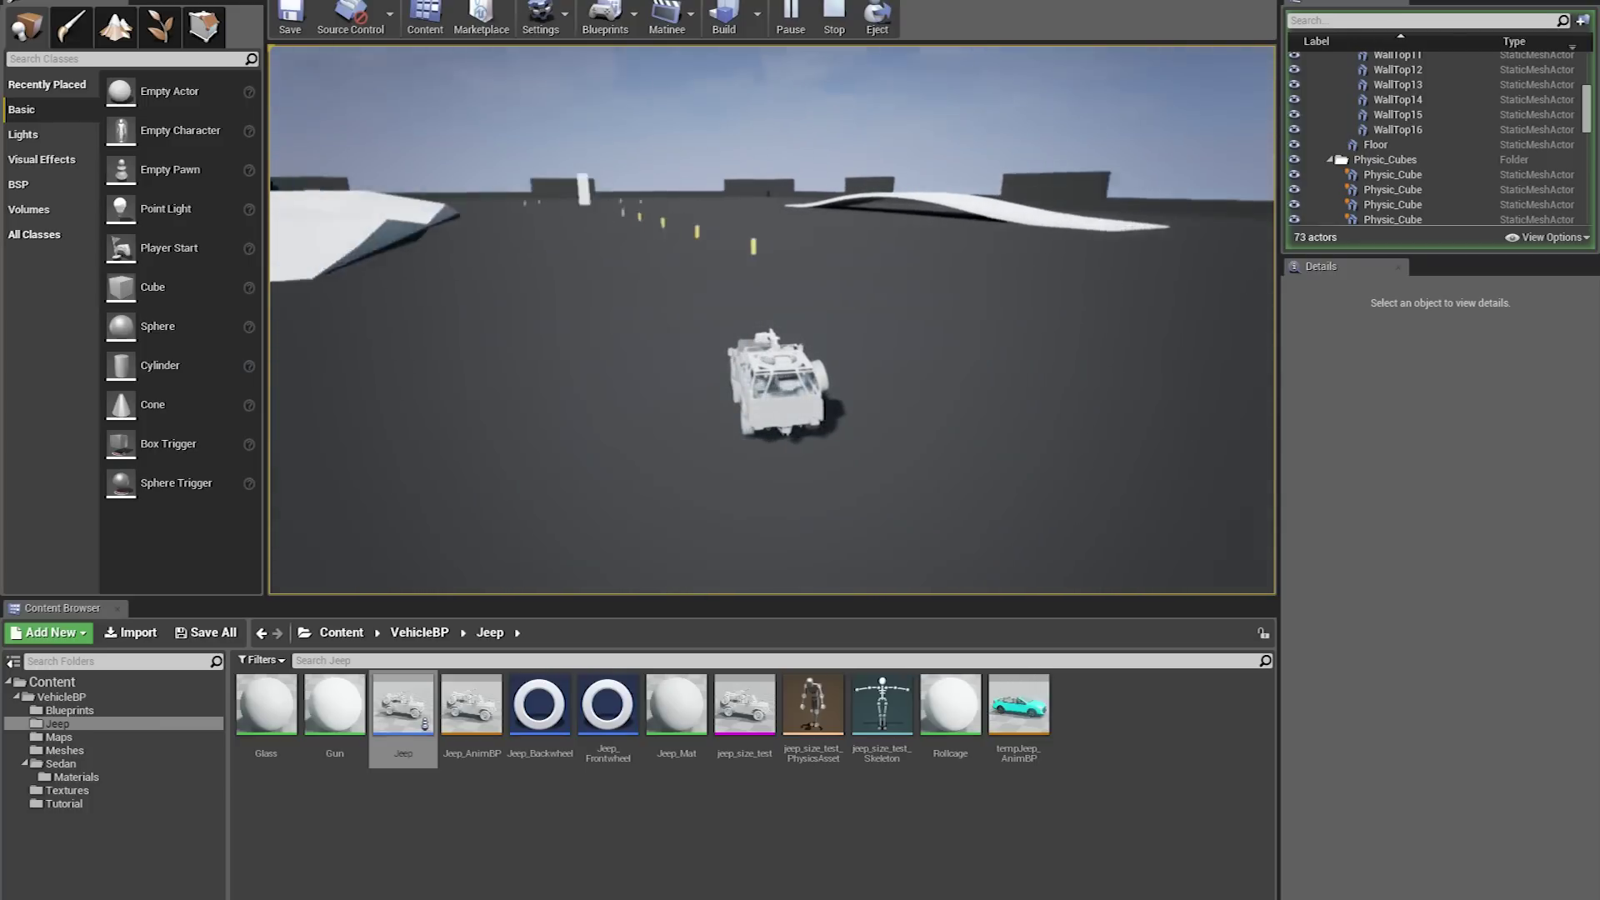
{"action": "key", "text": "a"}
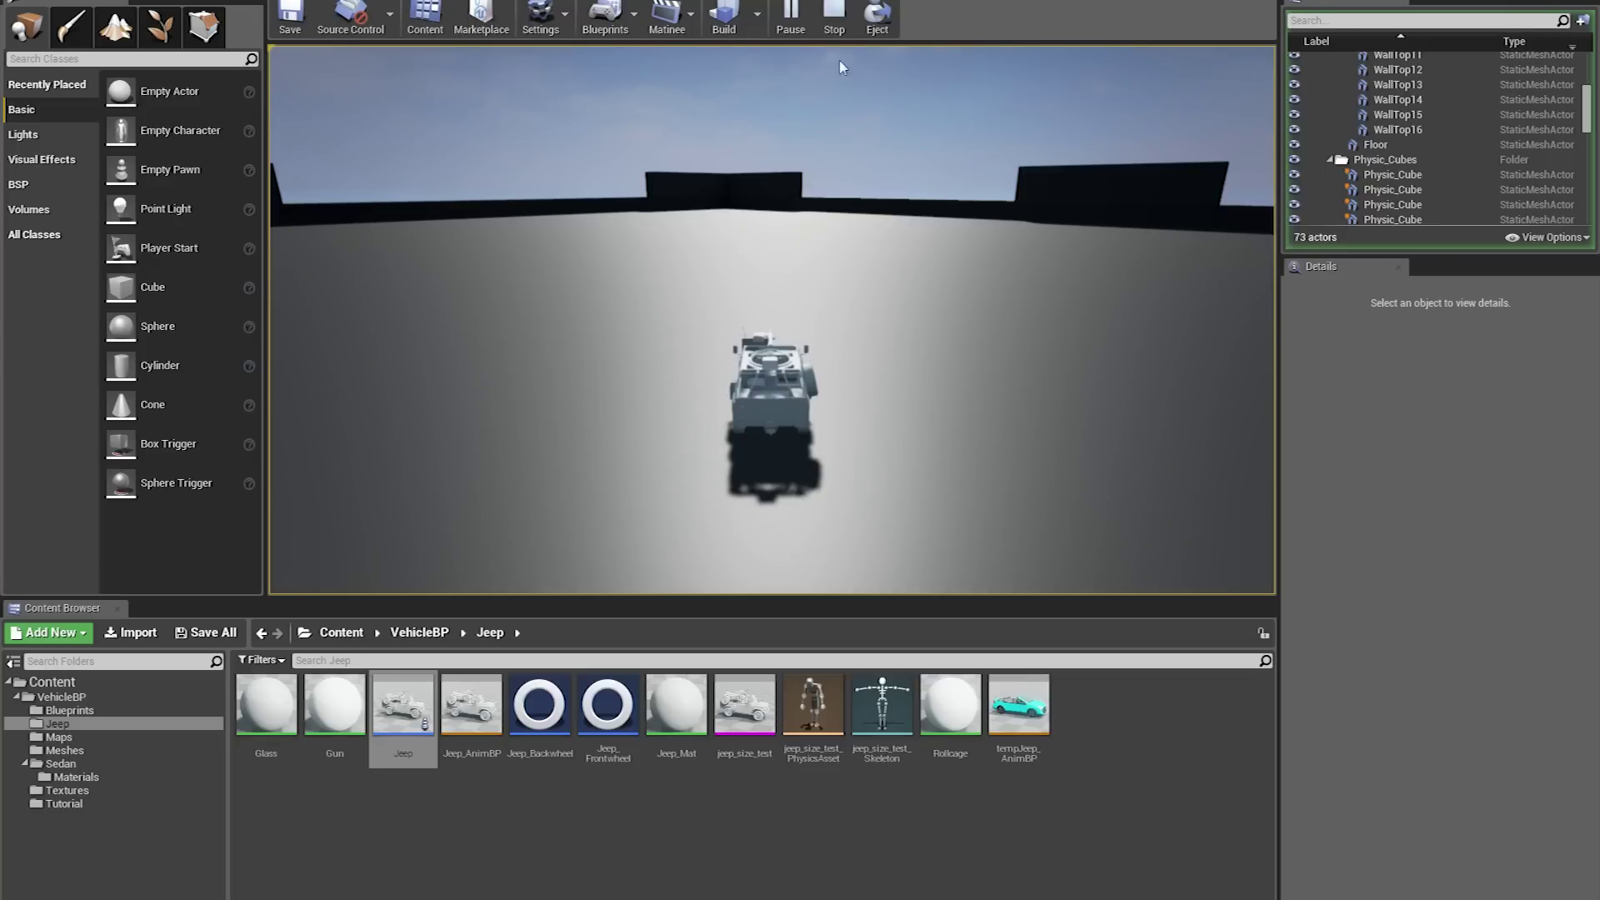
Eject from the Jeep, inspect it from the side, and stop the play session
{"action": "left_click", "coordinate": [876, 17]}
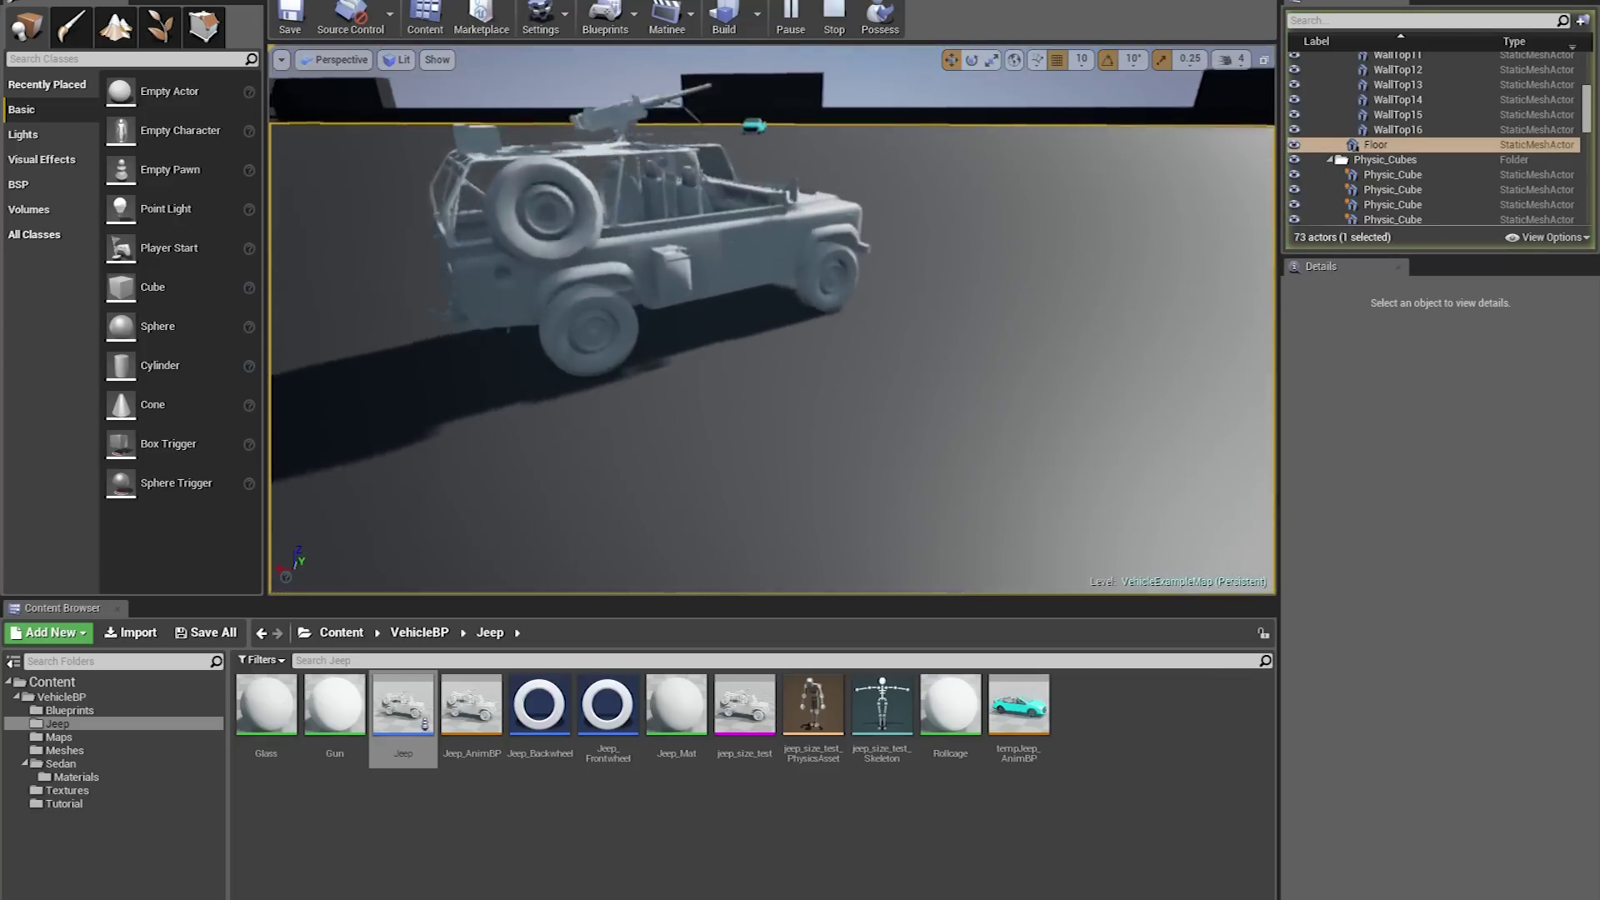
{"action": "right_click_drag", "start_coordinate": [772, 320], "coordinate": [725, 292]}
{"action": "key", "text": "Escape"}
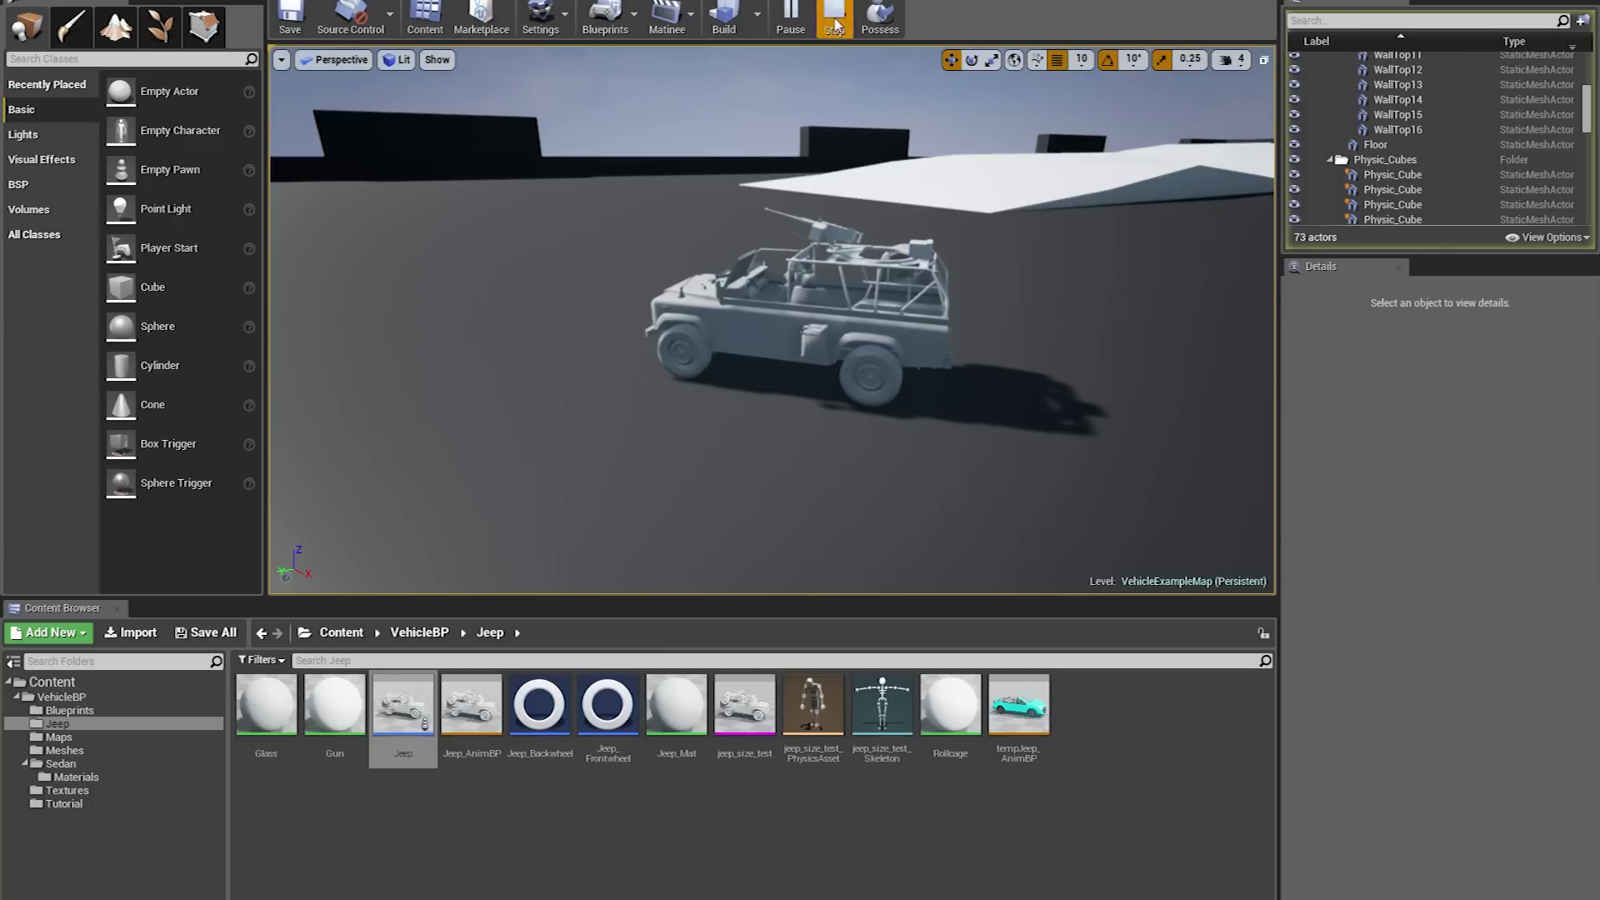
{"action": "left_click", "coordinate": [836, 24]}
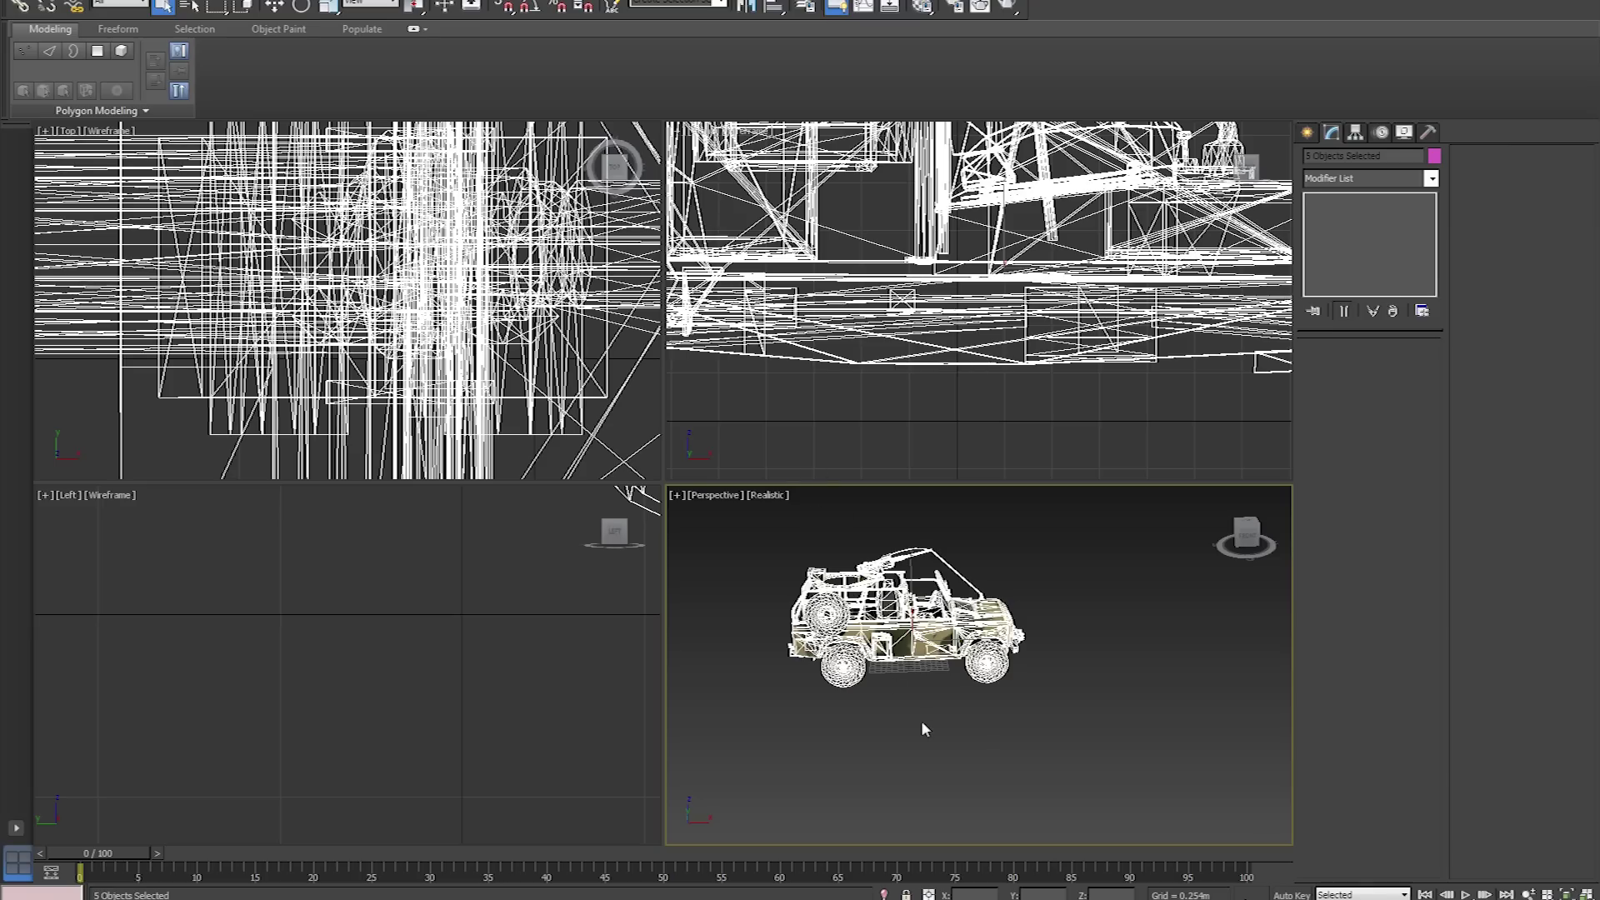
In 3ds Max, select the Jeep body and examine how the four wheels are linked to it in Schematic View
{"action": "left_click", "coordinate": [922, 720]}
{"action": "left_click", "coordinate": [912, 662]}
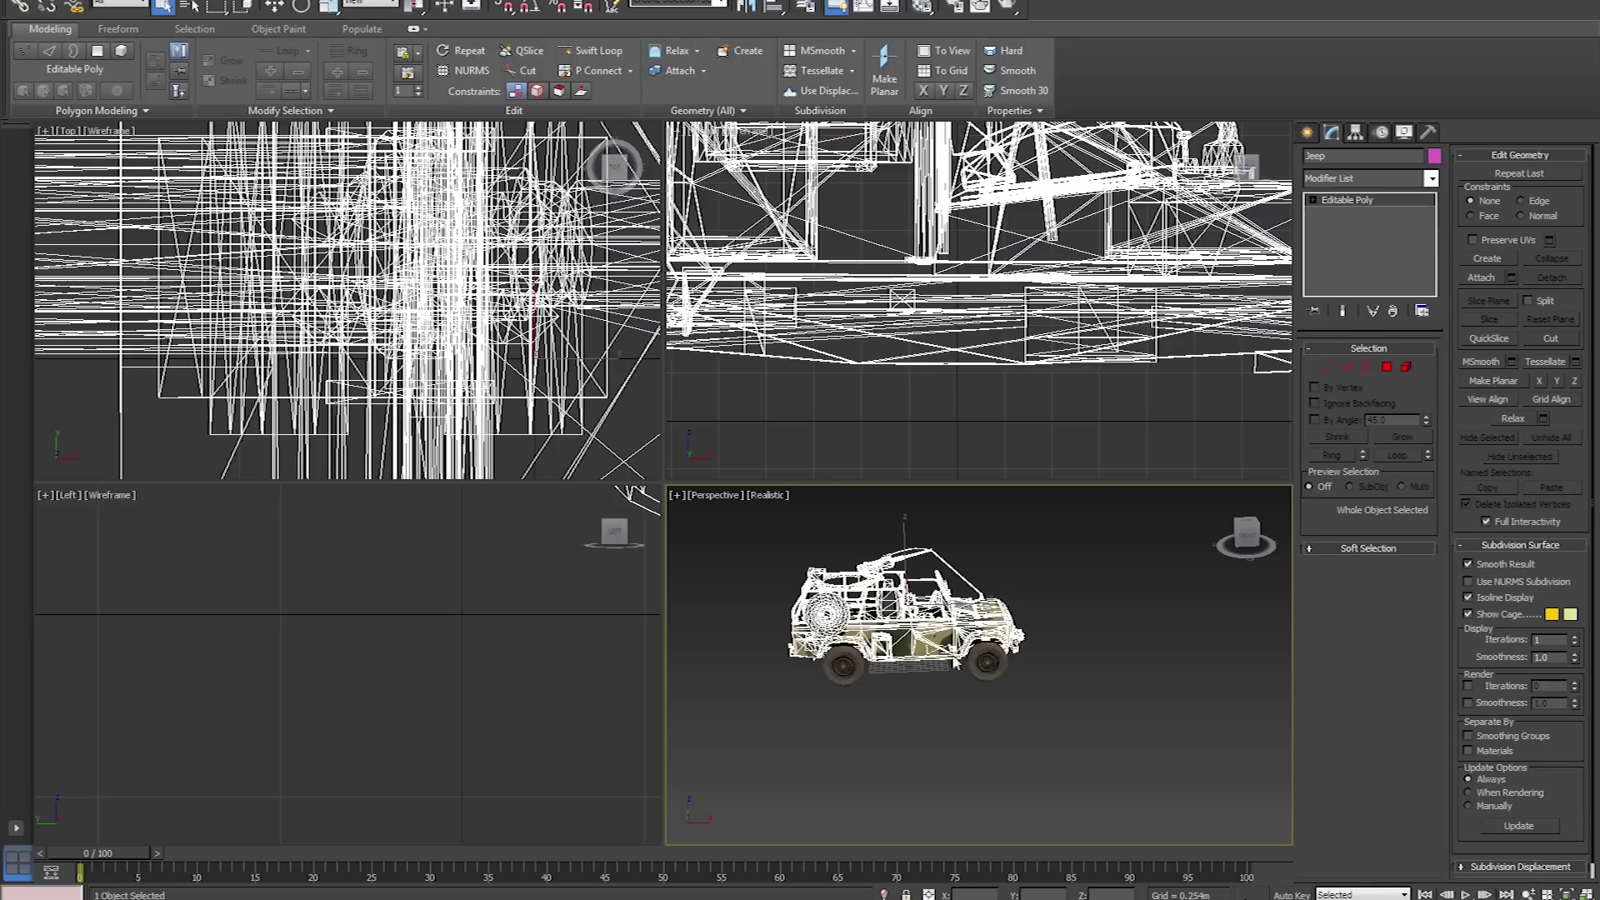
{"action": "left_click", "coordinate": [891, 9]}
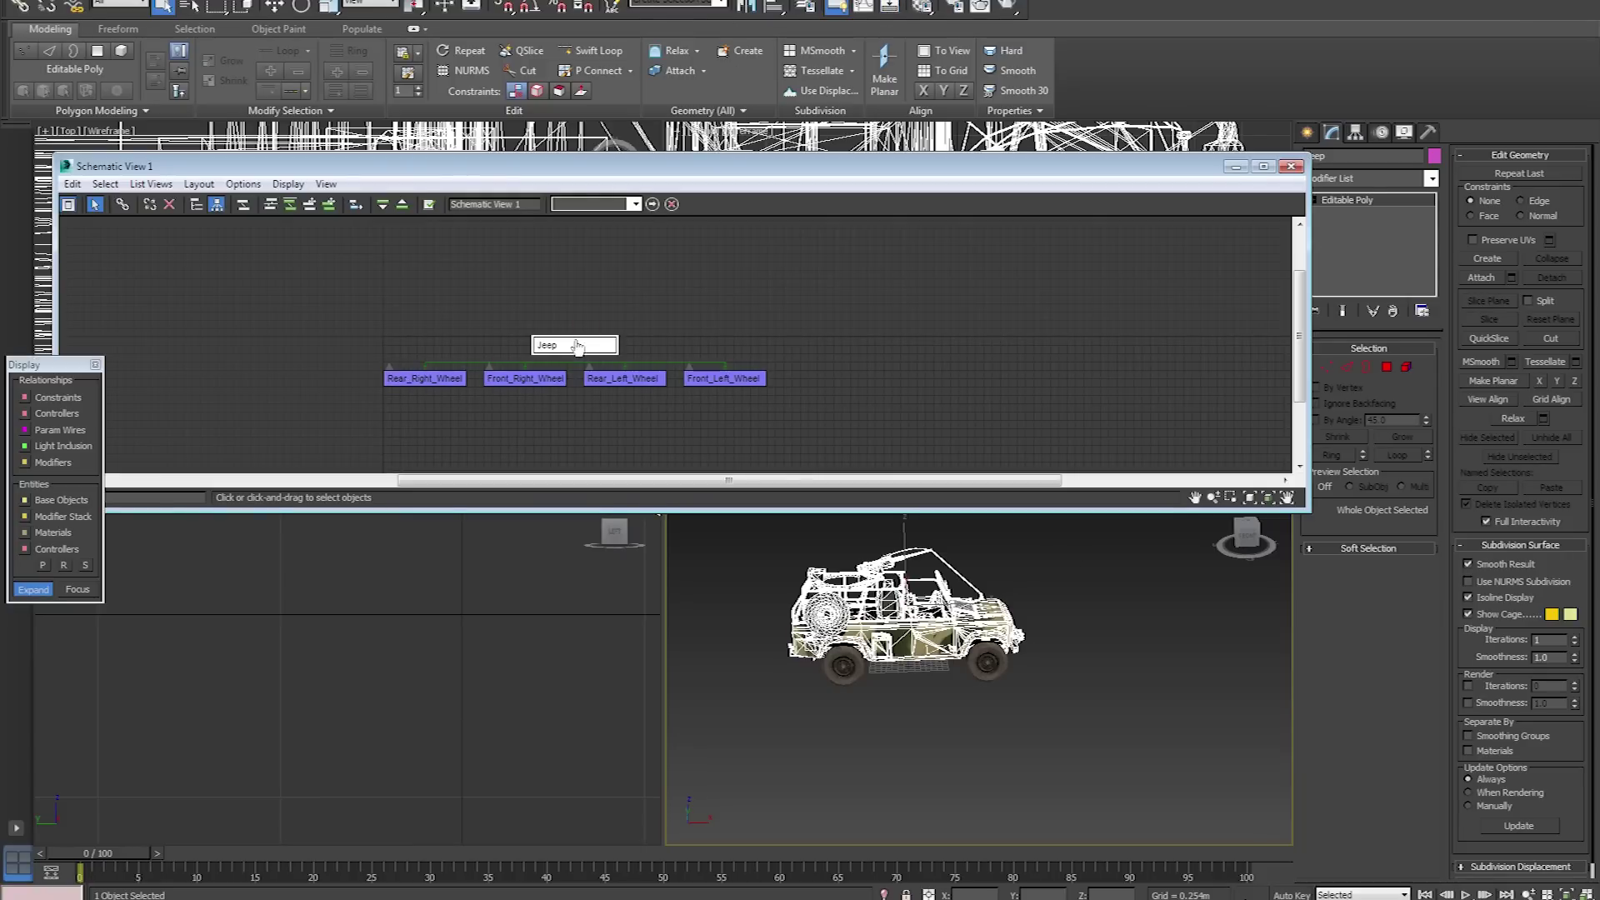
{"action": "left_click", "coordinate": [1291, 167]}
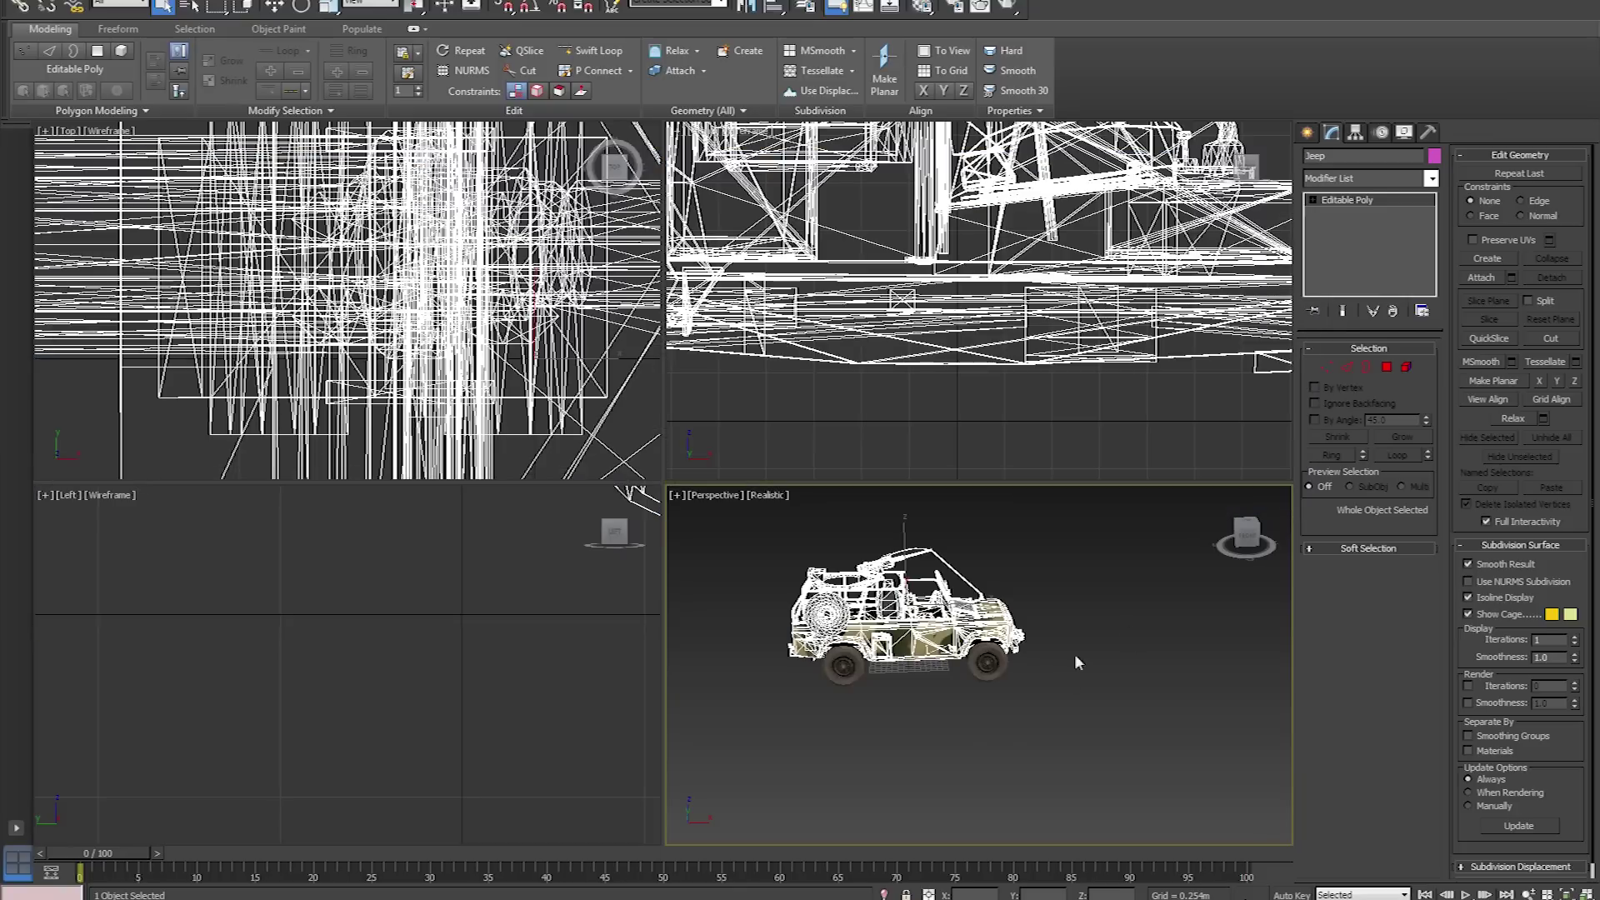
{"action": "middle_click_drag", "start_coordinate": [980, 742], "coordinate": [1048, 760]}
{"action": "left_click_drag", "start_coordinate": [808, 540], "coordinate": [1100, 708]}
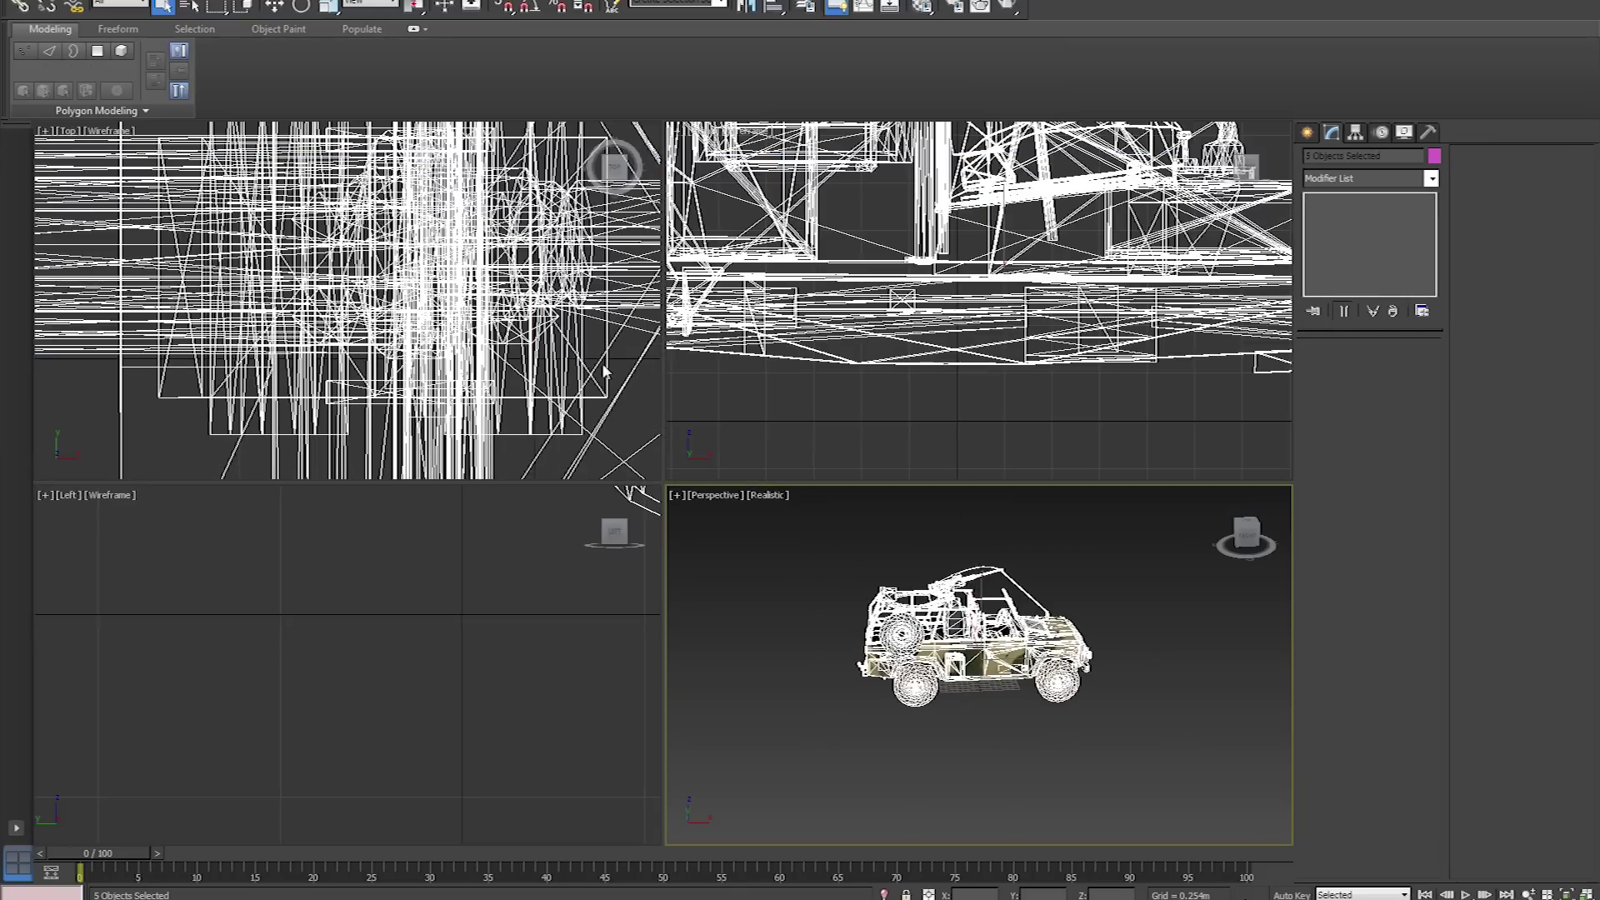
{"action": "left_click", "coordinate": [16, 2]}
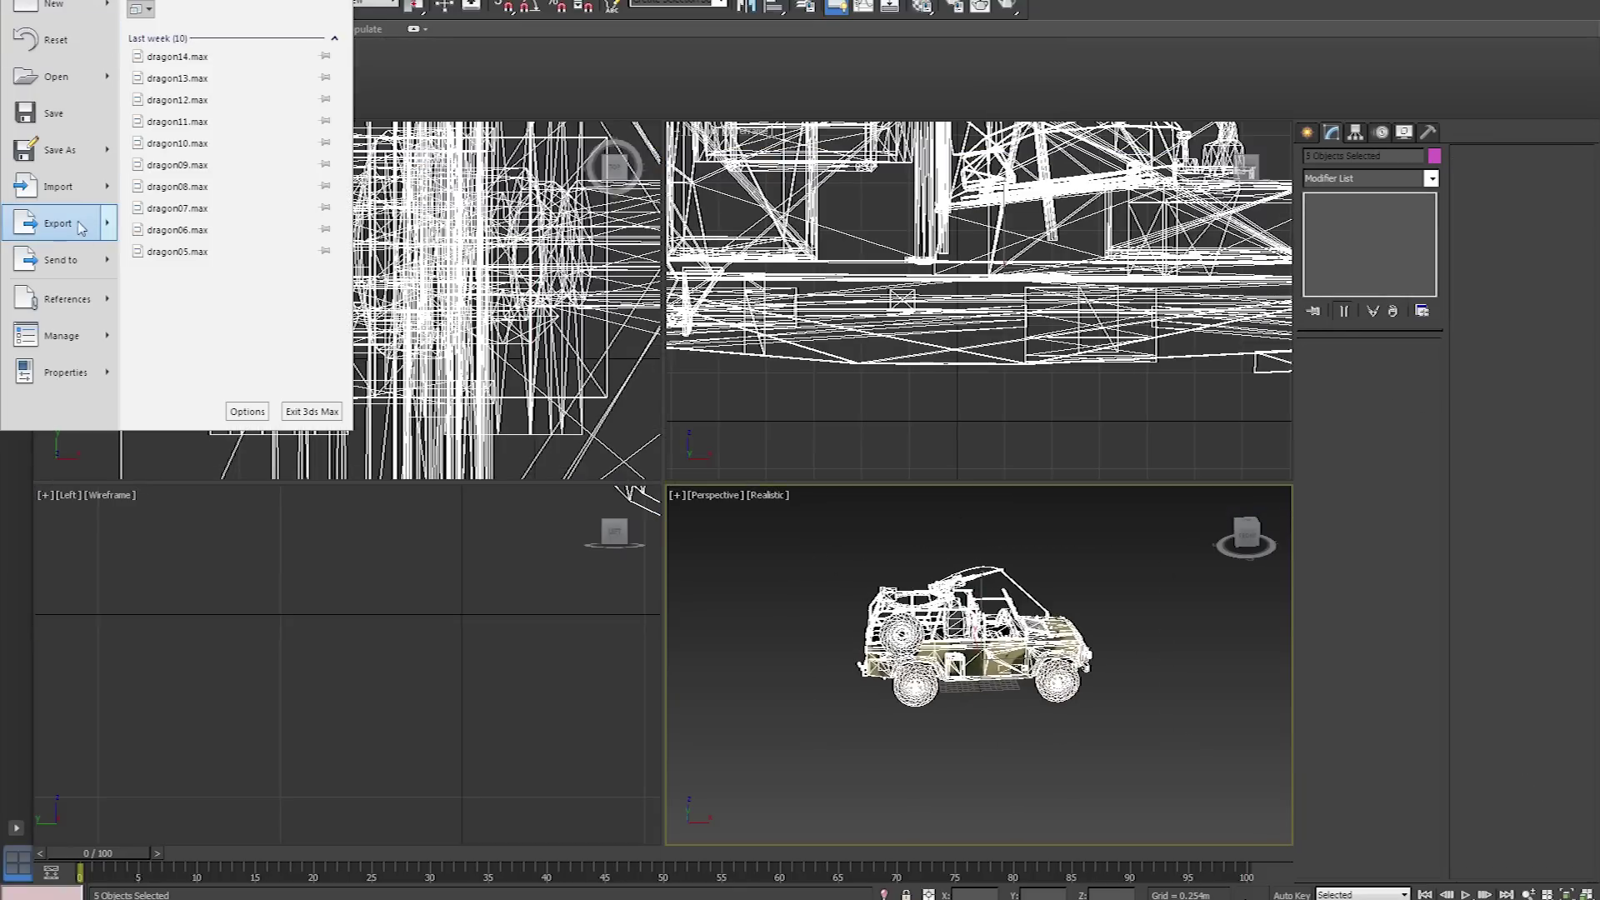
{"action": "left_click", "coordinate": [265, 137]}
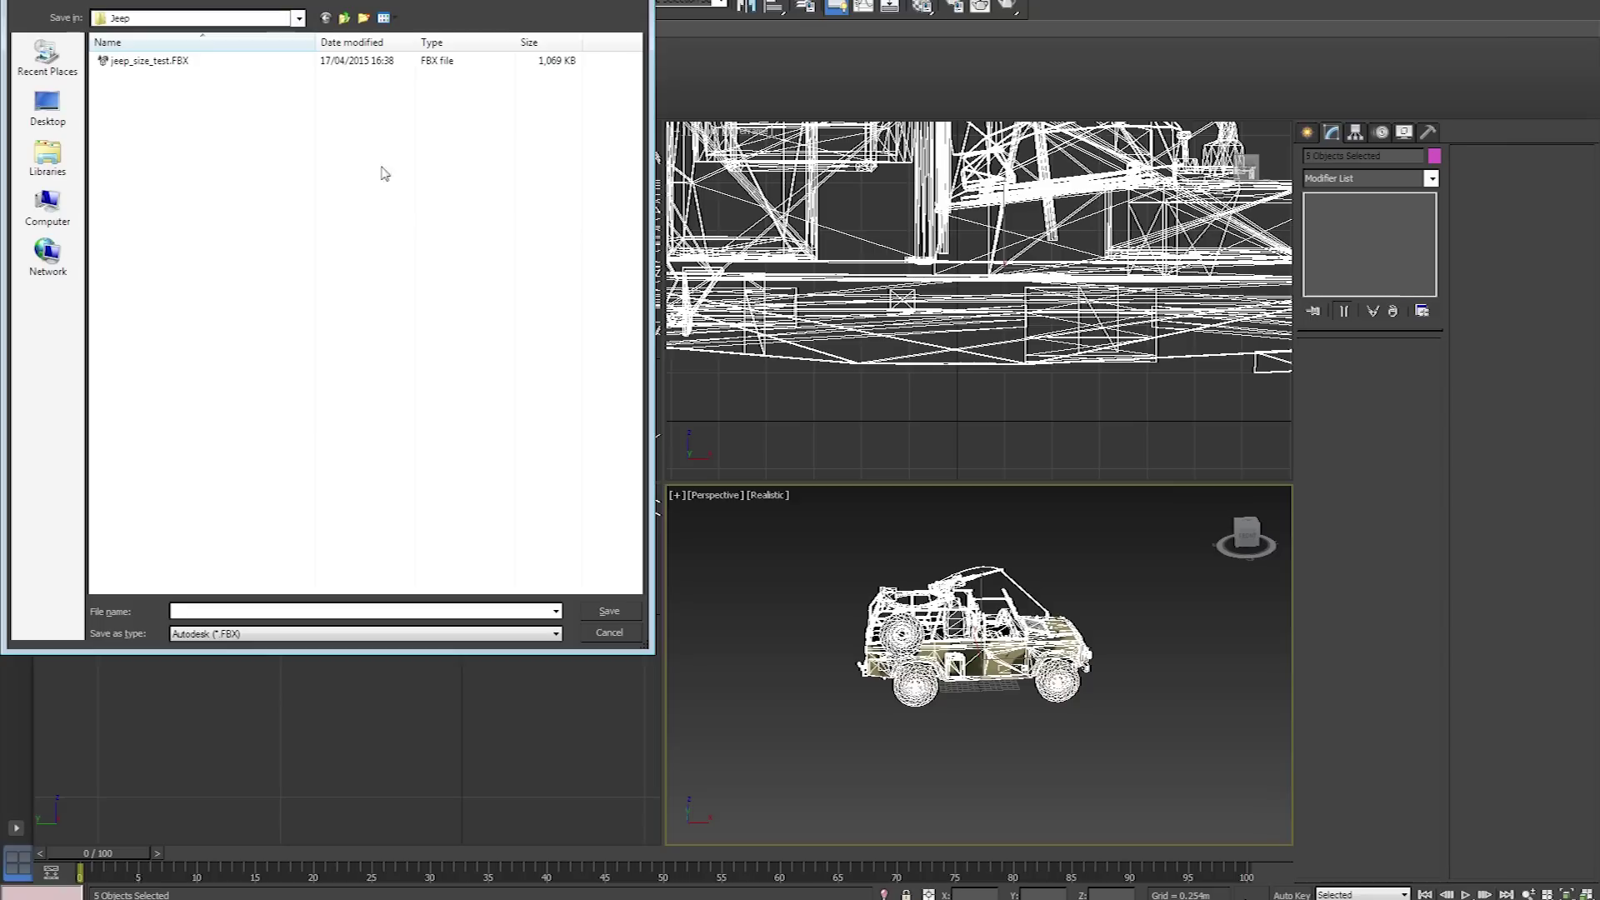
{"action": "left_click", "coordinate": [609, 633]}
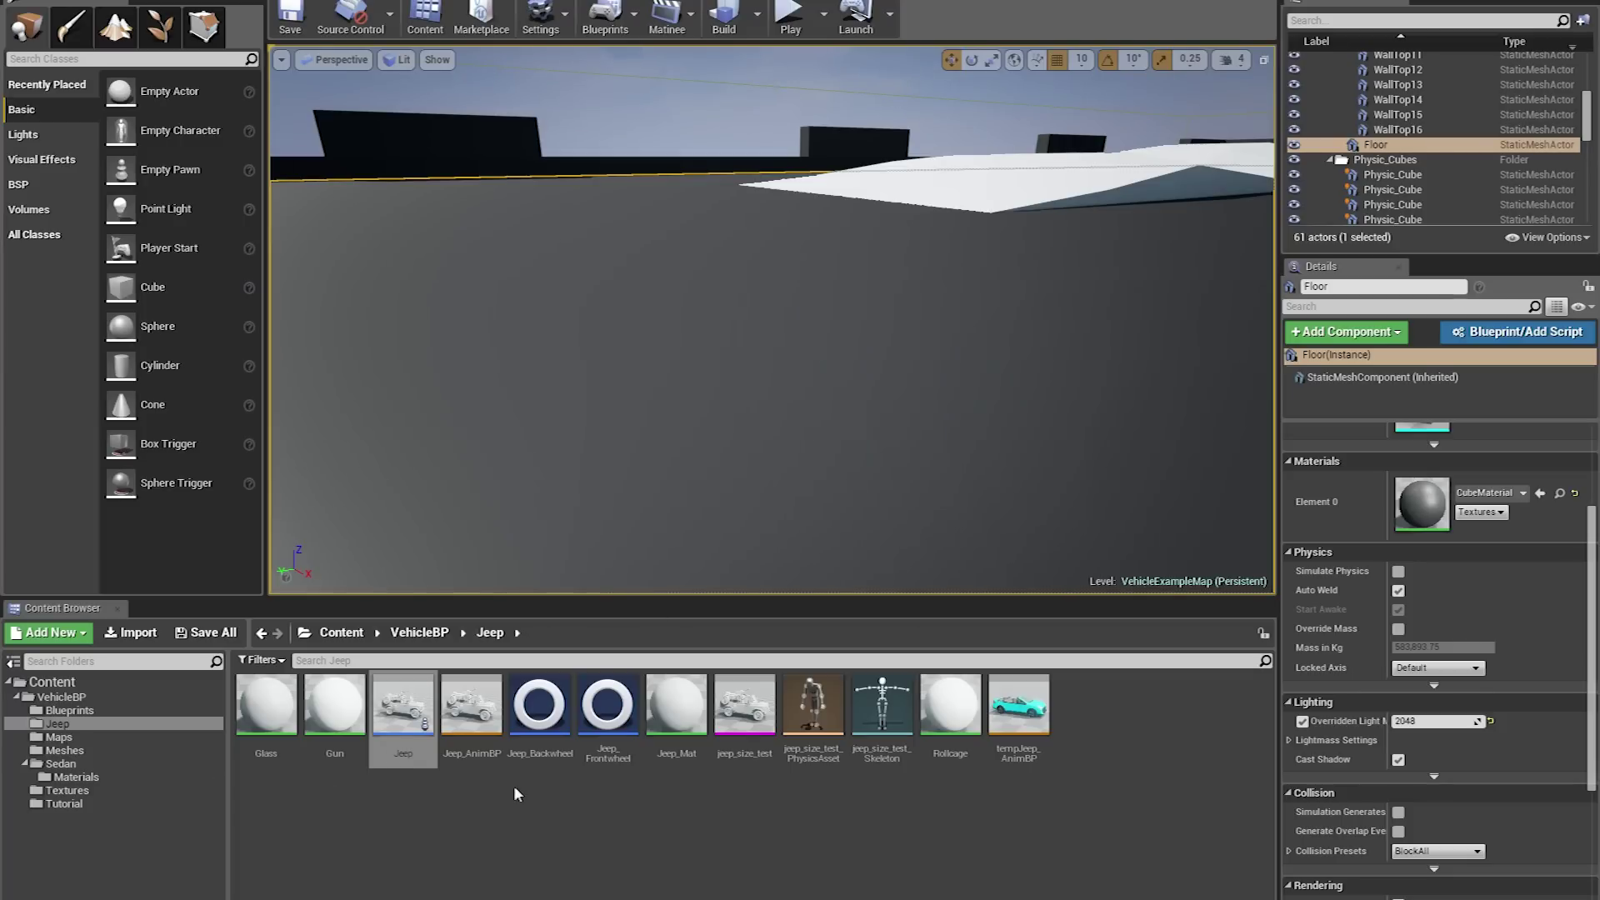
In Unreal Editor, review the Jeep animation and wheel blueprints and open jeep_size_test_PhysicsAsset
{"action": "left_click", "coordinate": [475, 730]}
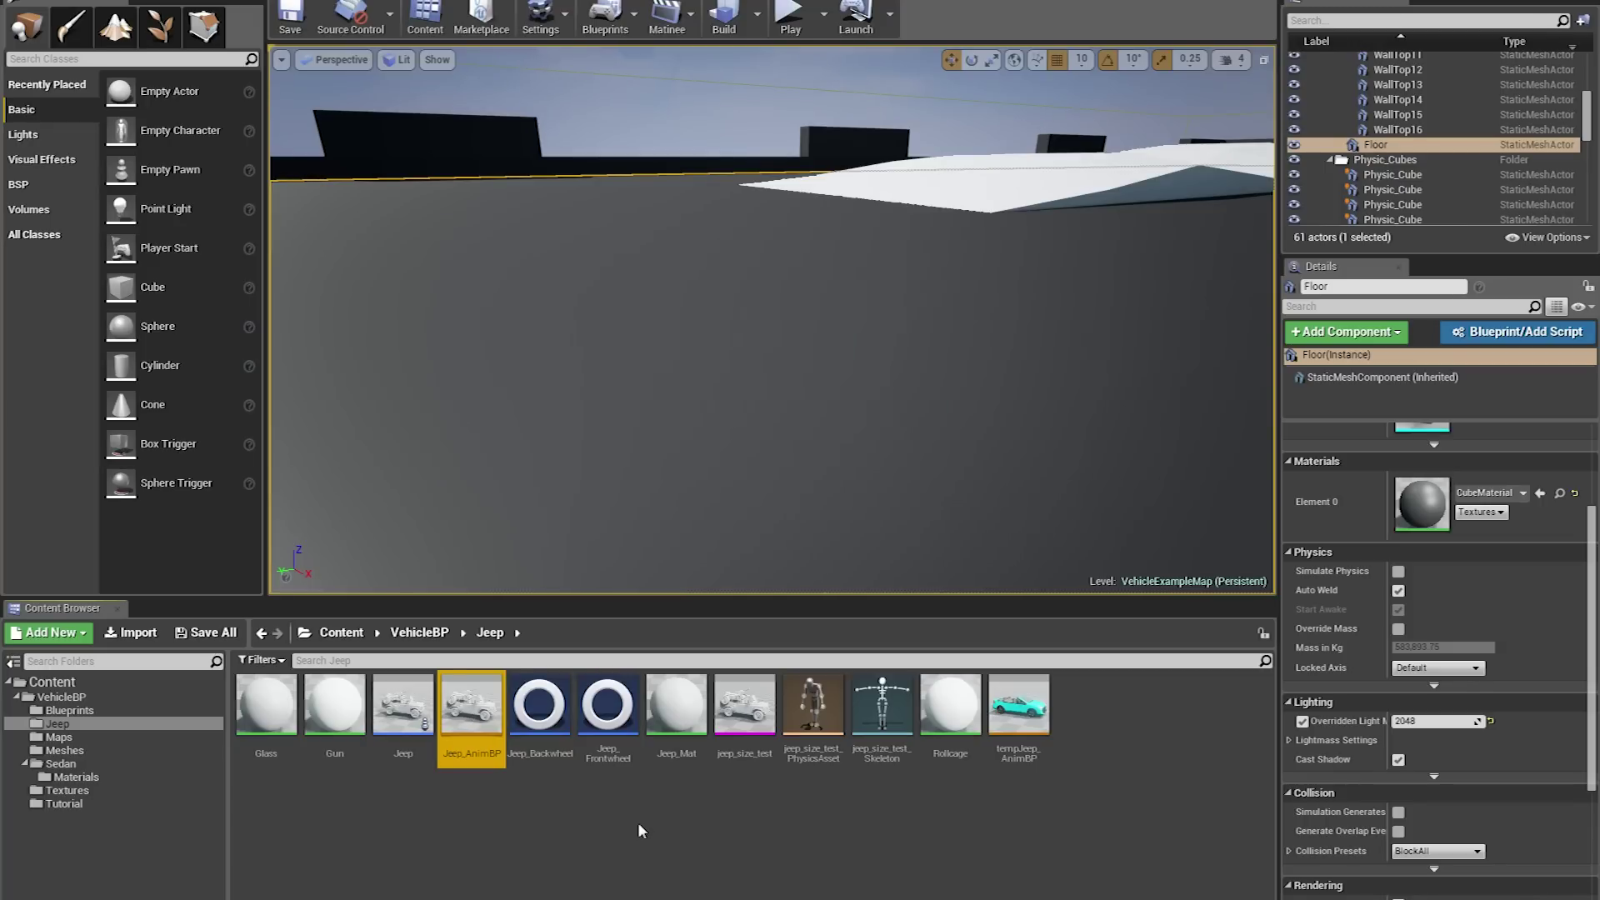
{"action": "left_click", "coordinate": [539, 705]}
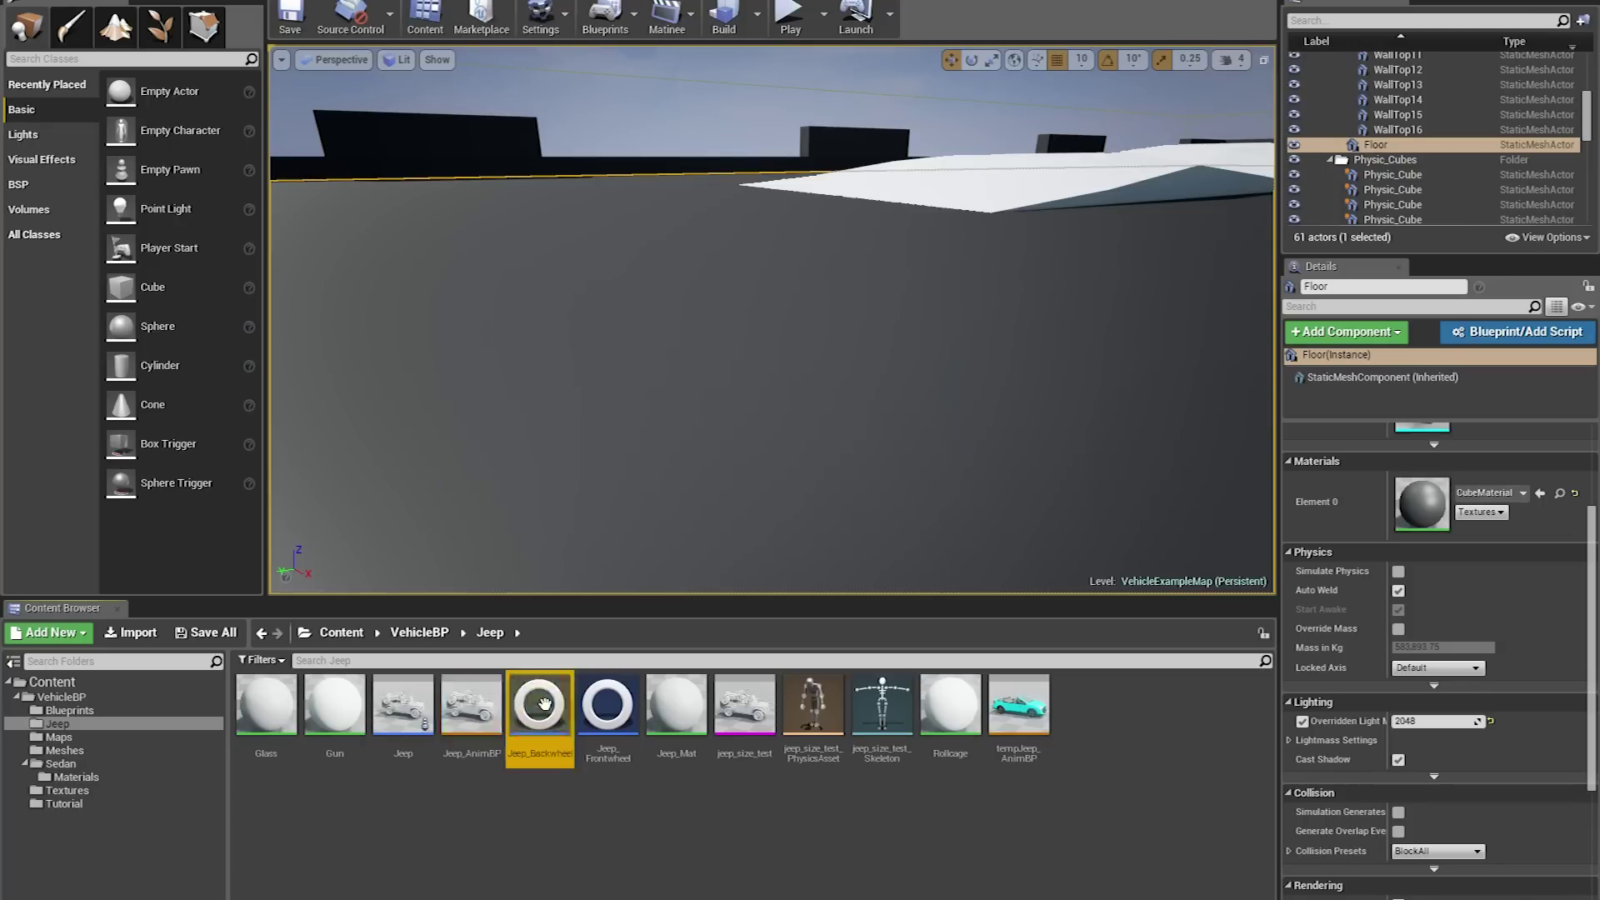
{"action": "left_click", "coordinate": [597, 705]}
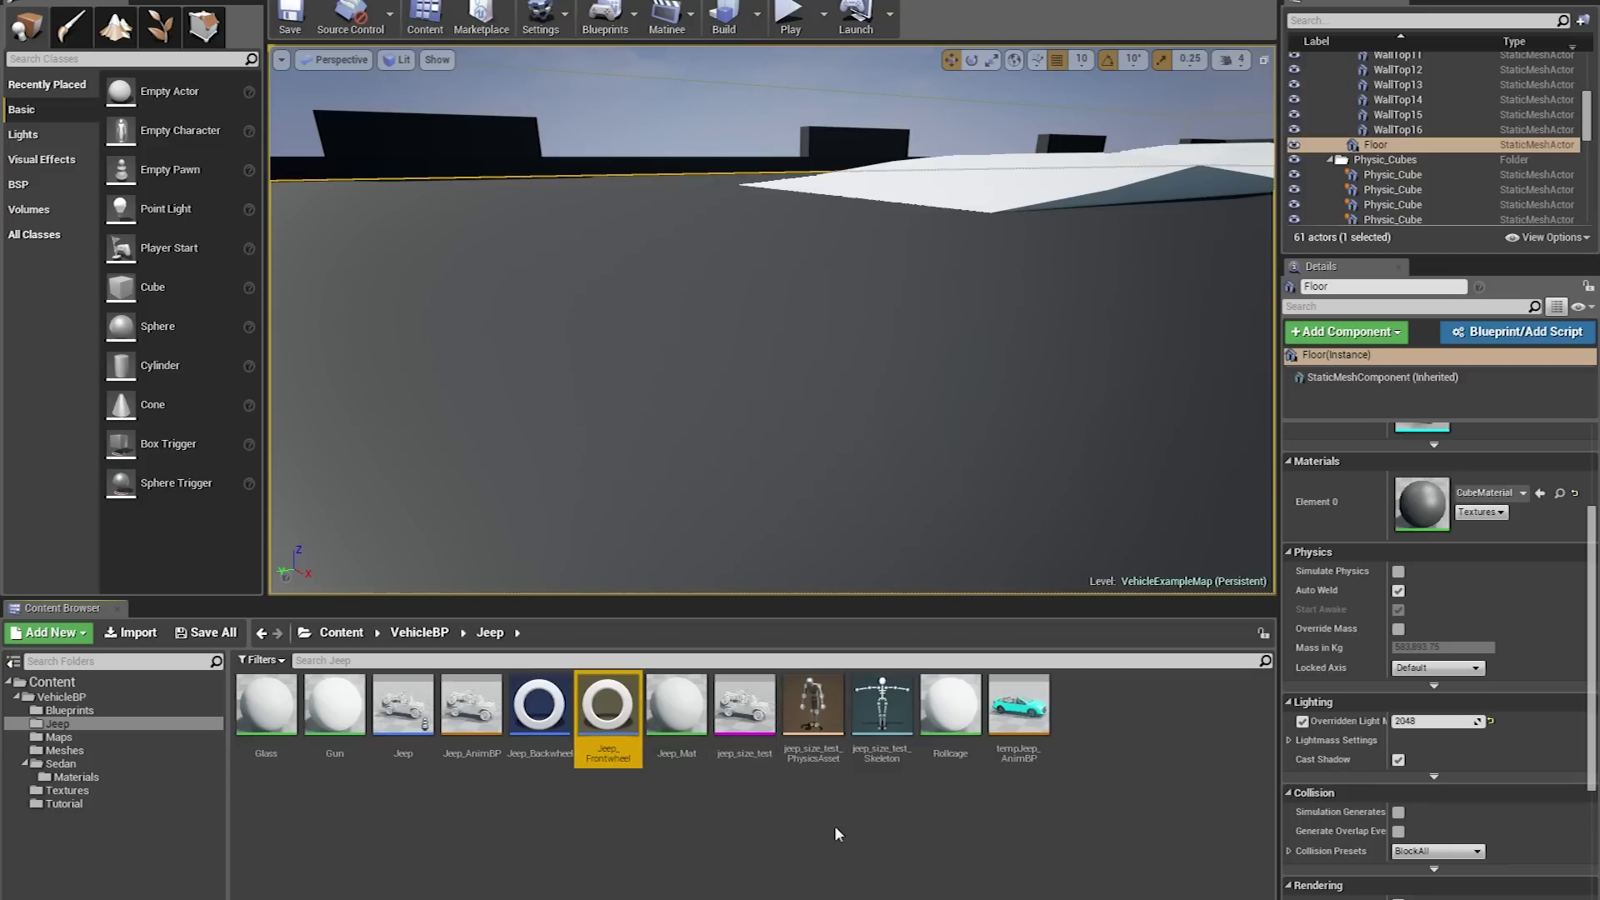
{"action": "double_click", "coordinate": [823, 710]}
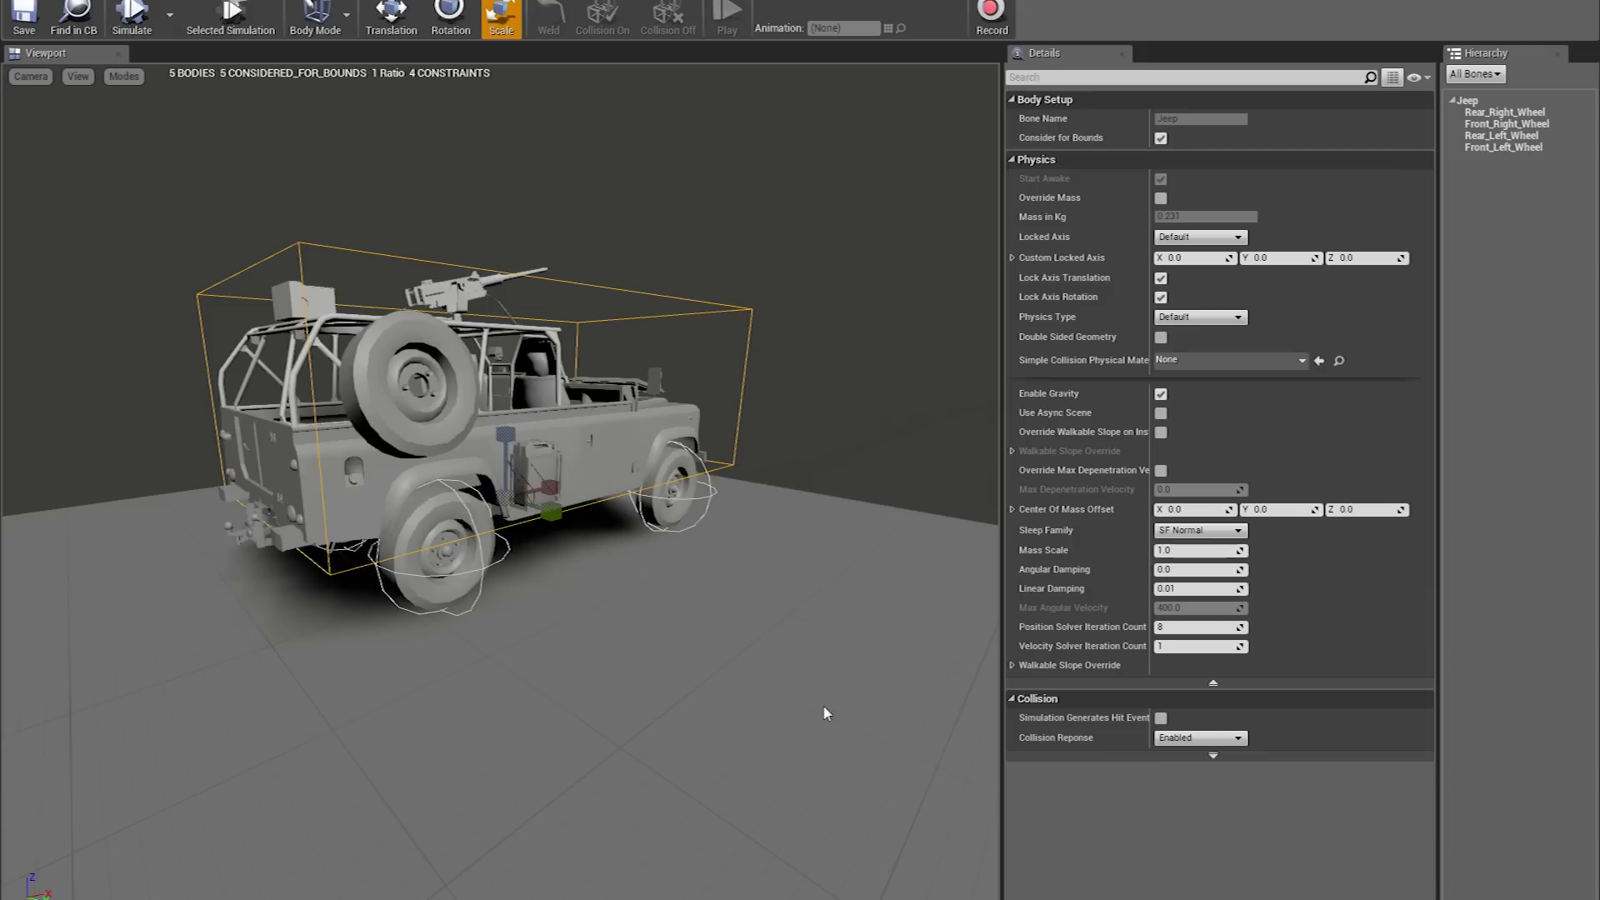
Scale down the height of the Jeep body's collision box in the physics asset
{"action": "right_click_drag", "start_coordinate": [590, 607], "coordinate": [500, 617]}
{"action": "key", "text": "d"}
{"action": "key", "text": "w"}
{"action": "key", "text": "s"}
{"action": "key", "text": "e"}
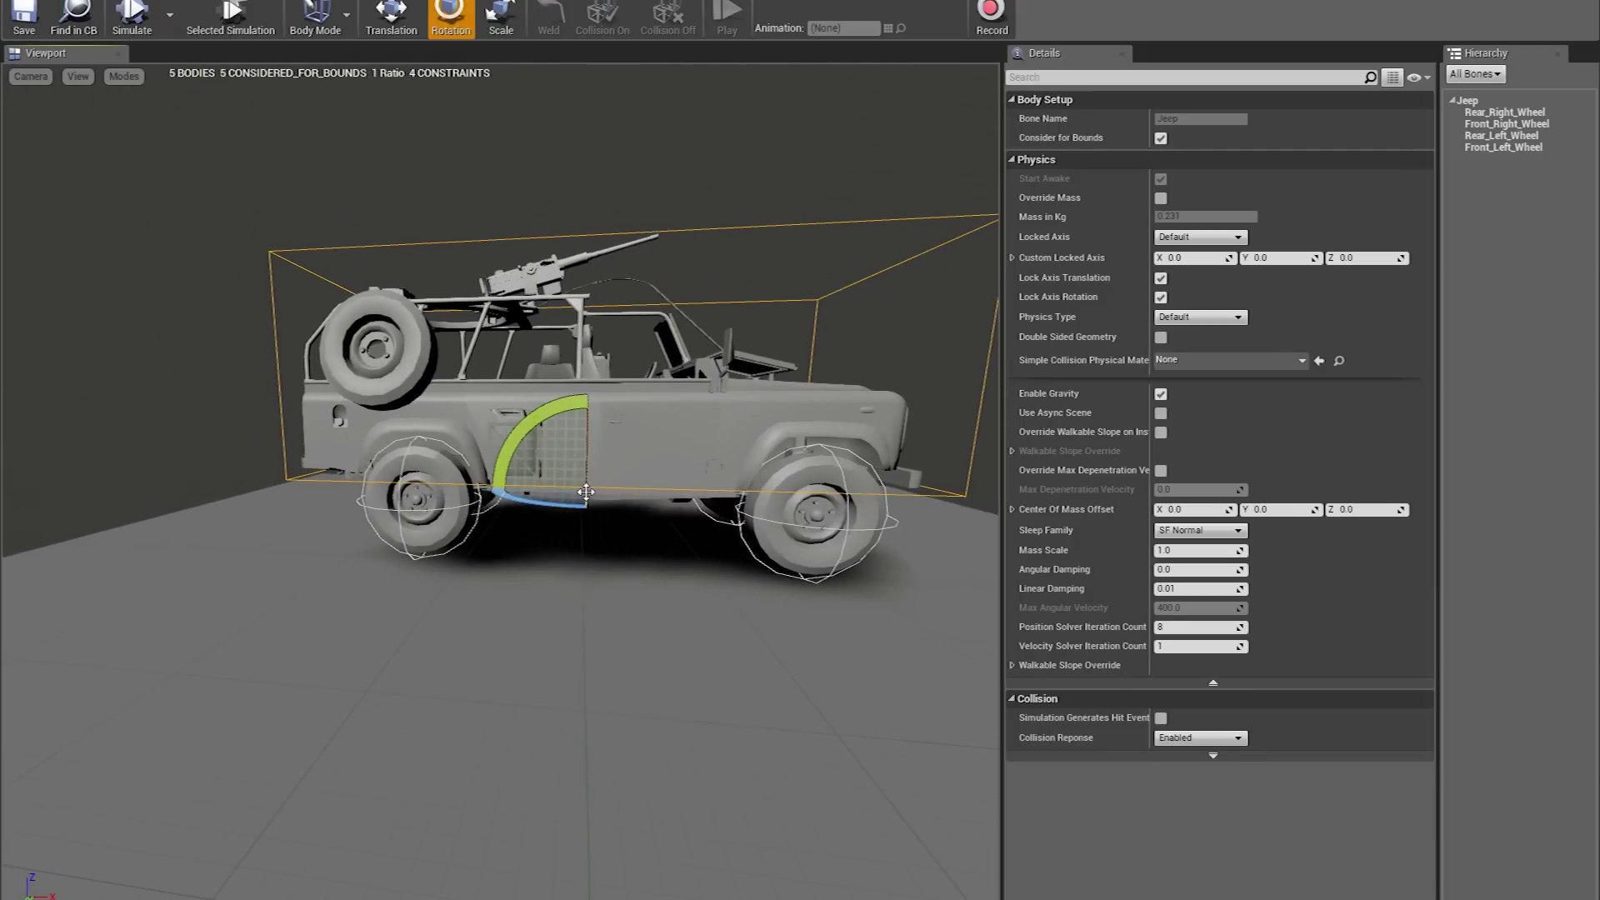
{"action": "key", "text": "w"}
{"action": "key", "text": "r"}
{"action": "right_click_drag", "start_coordinate": [586, 435], "coordinate": [586, 438]}
{"action": "key", "text": "s"}
{"action": "left_click_drag", "start_coordinate": [581, 436], "coordinate": [581, 474]}
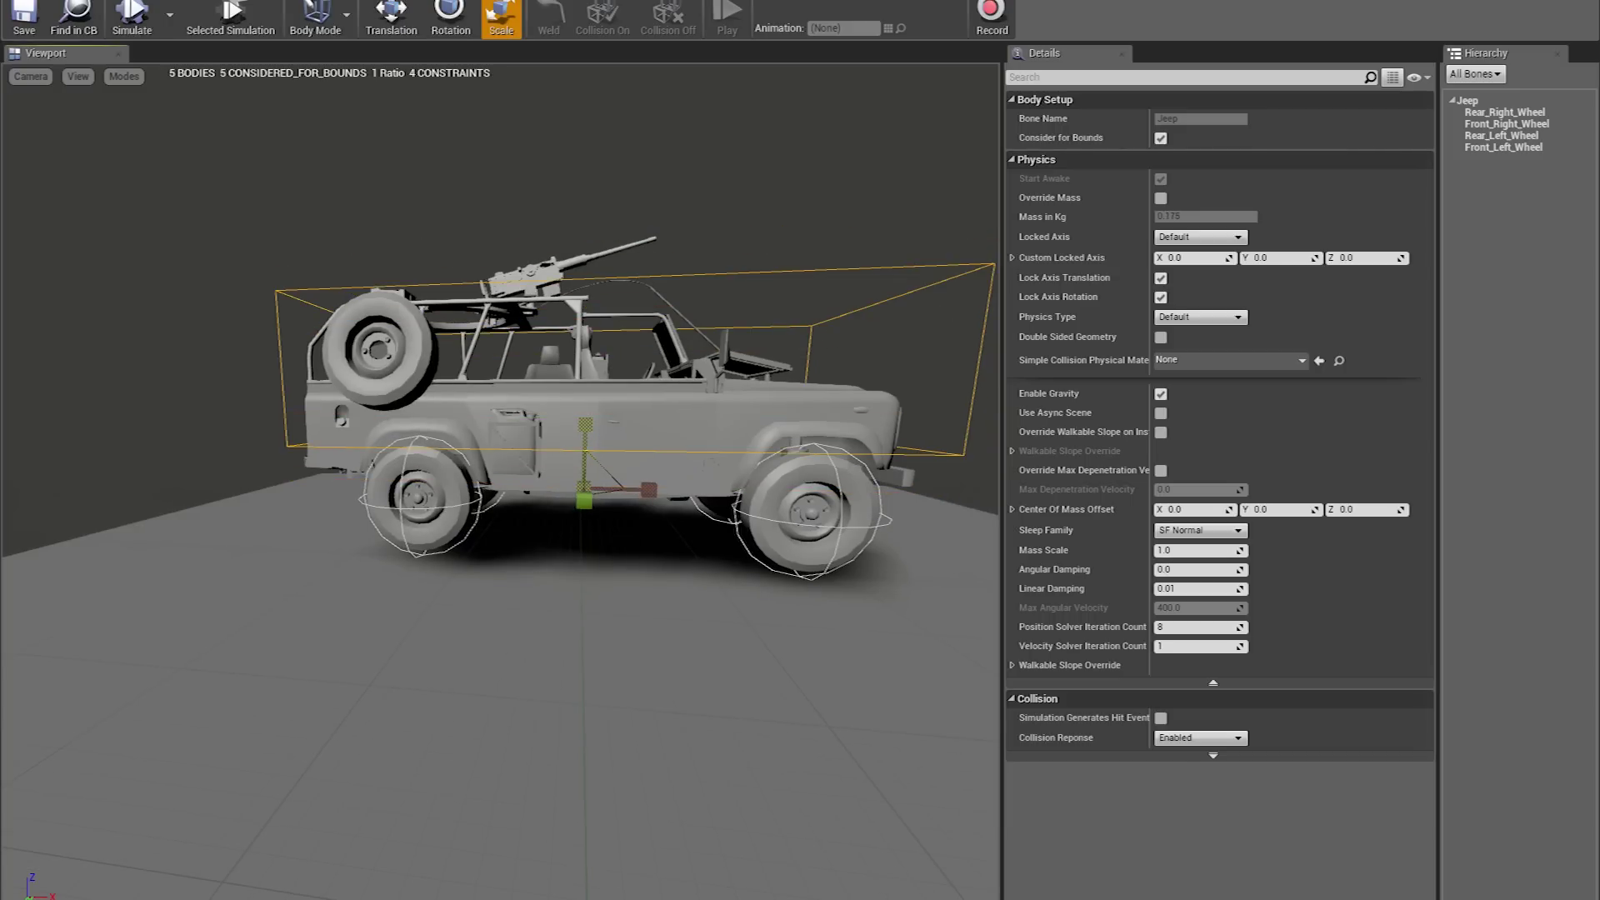
Raise the Jeep body's collision box so that it sits around the upper body and roll cage, above the wheels
{"action": "key", "text": "w"}
{"action": "mouse_move", "coordinate": [586, 426]}
{"action": "left_mouse_down"}
{"action": "mouse_move", "coordinate": [586, 407]}
{"action": "mouse_move", "coordinate": [570, 432]}
{"action": "mouse_move", "coordinate": [609, 432]}
{"action": "left_mouse_up"}
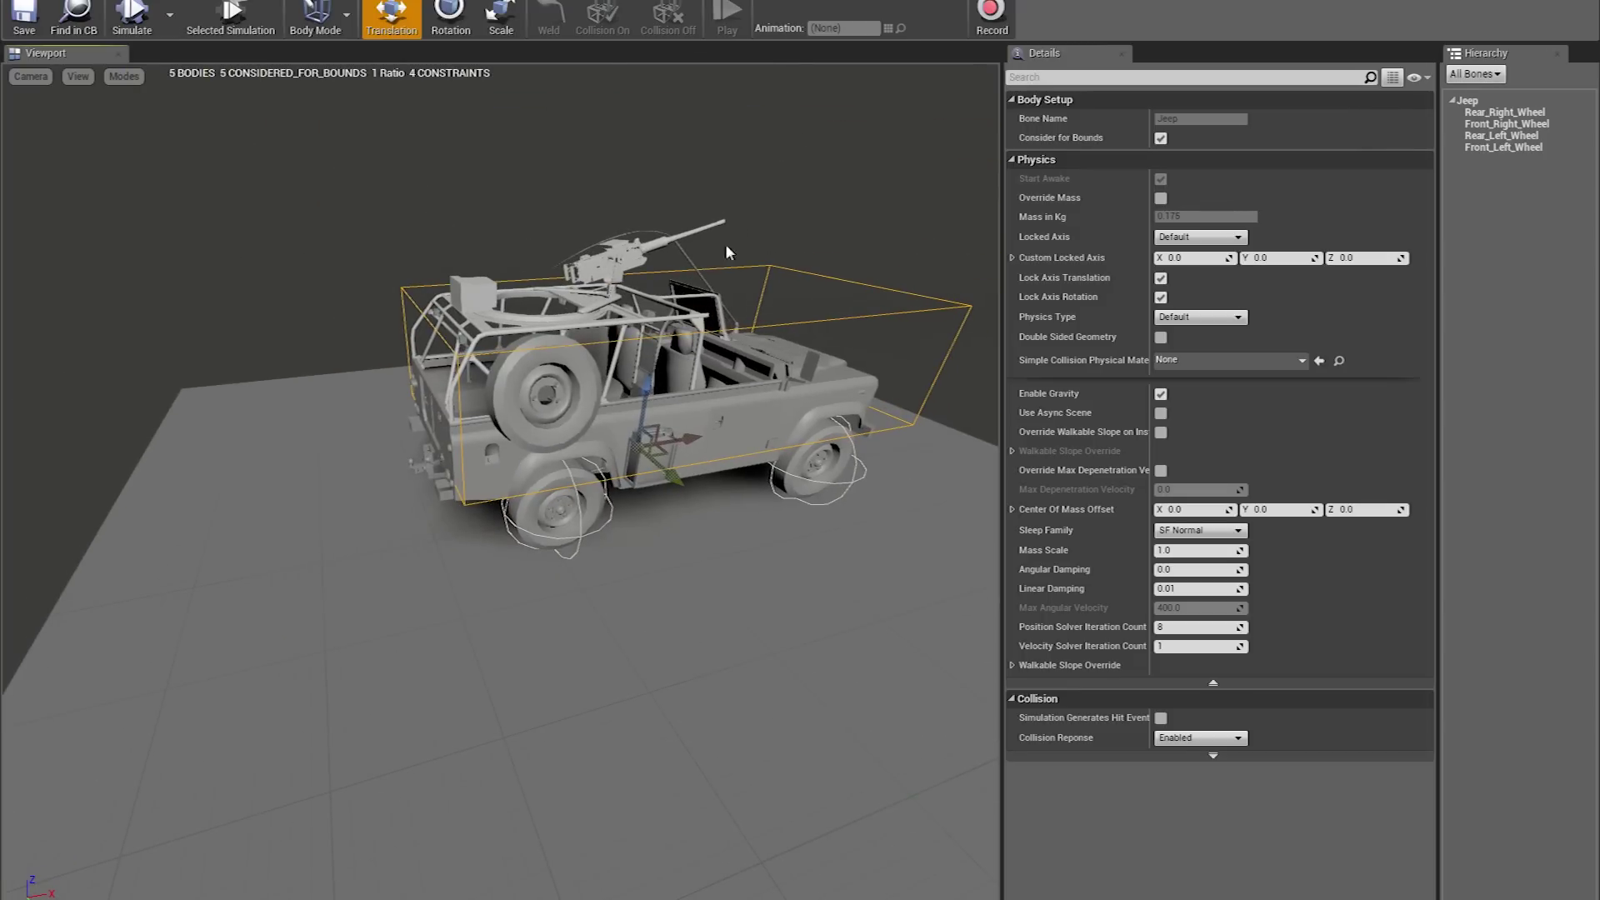
{"action": "left_click_drag", "start_coordinate": [648, 386], "coordinate": [582, 410]}
{"action": "left_click_drag", "start_coordinate": [642, 218], "coordinate": [648, 215]}
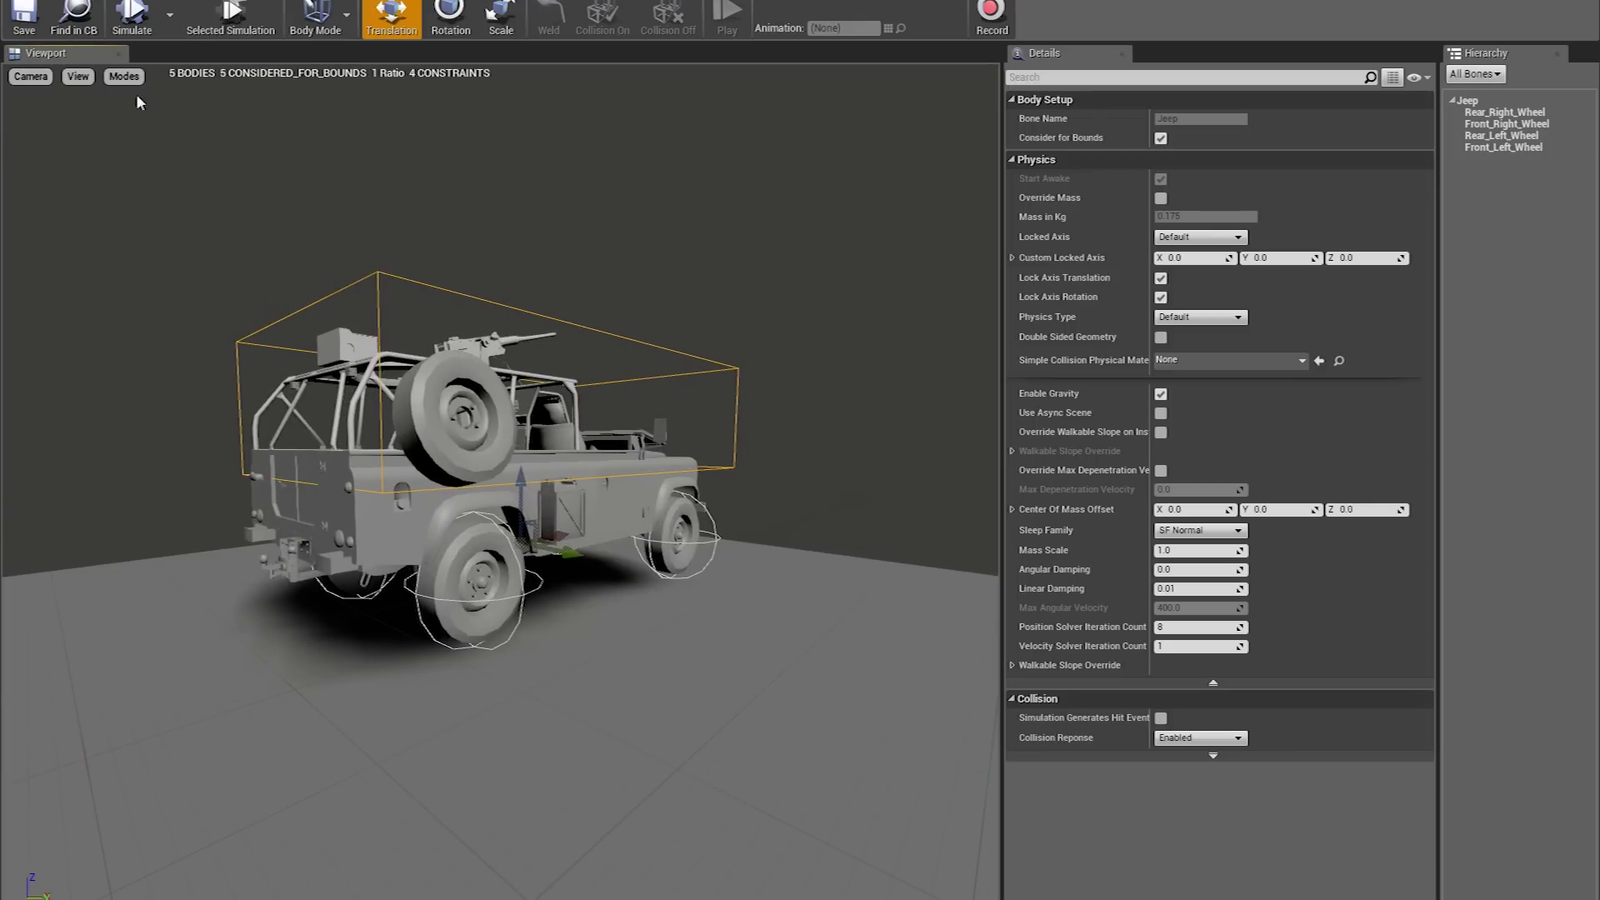
Override the Jeep body's mass at 100 kg and save the physics asset
{"action": "left_click", "coordinate": [39, 32]}
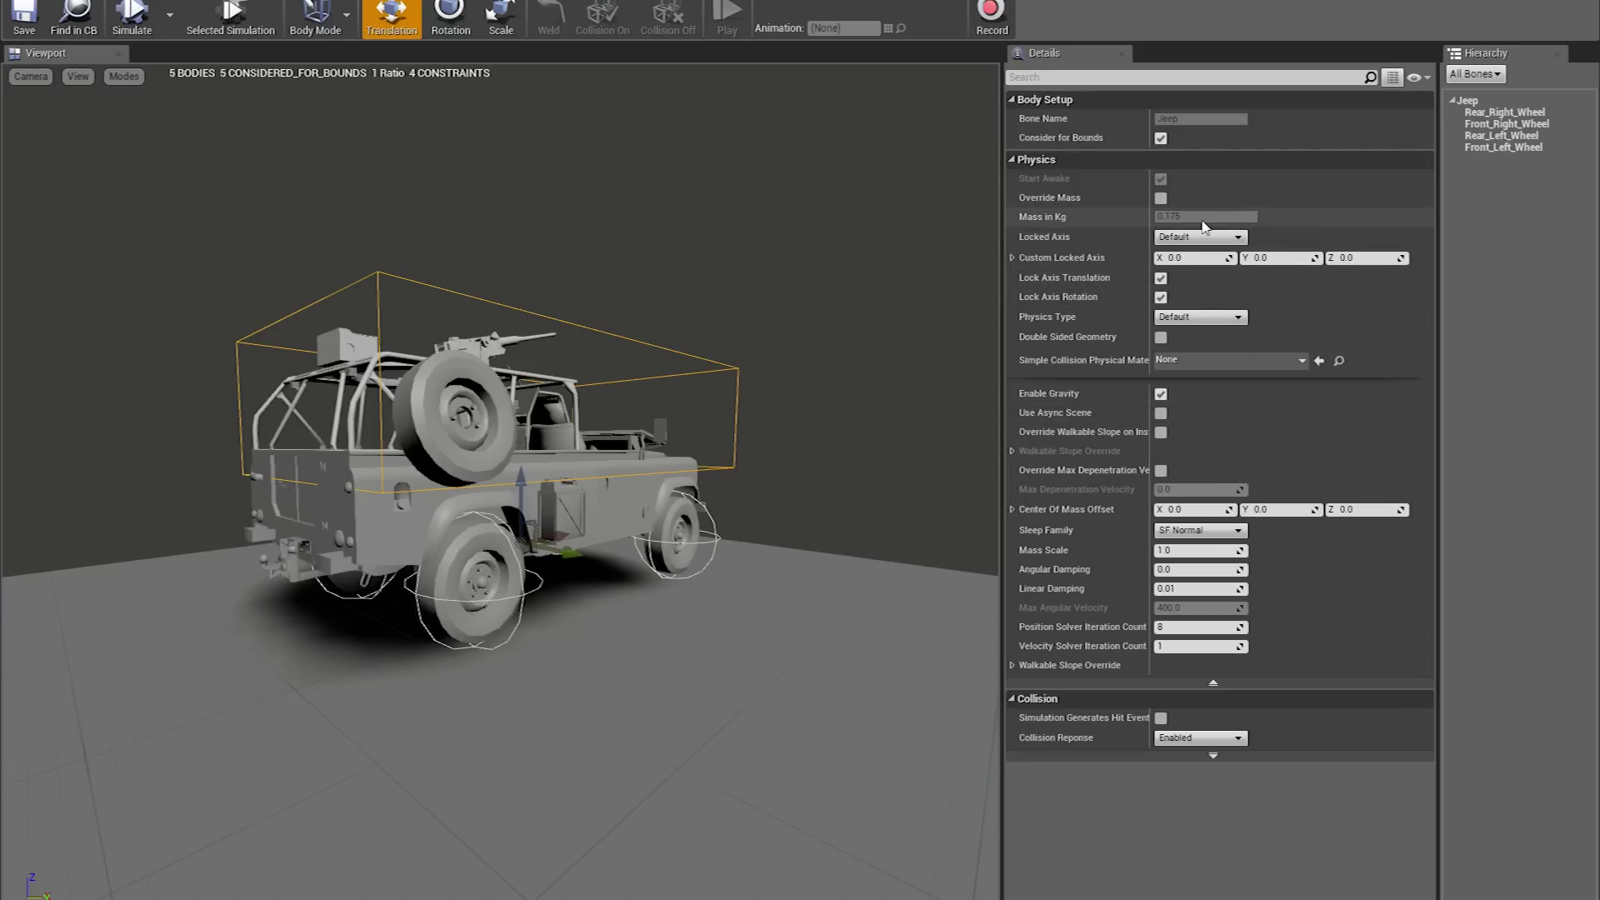
{"action": "left_click", "coordinate": [1161, 197]}
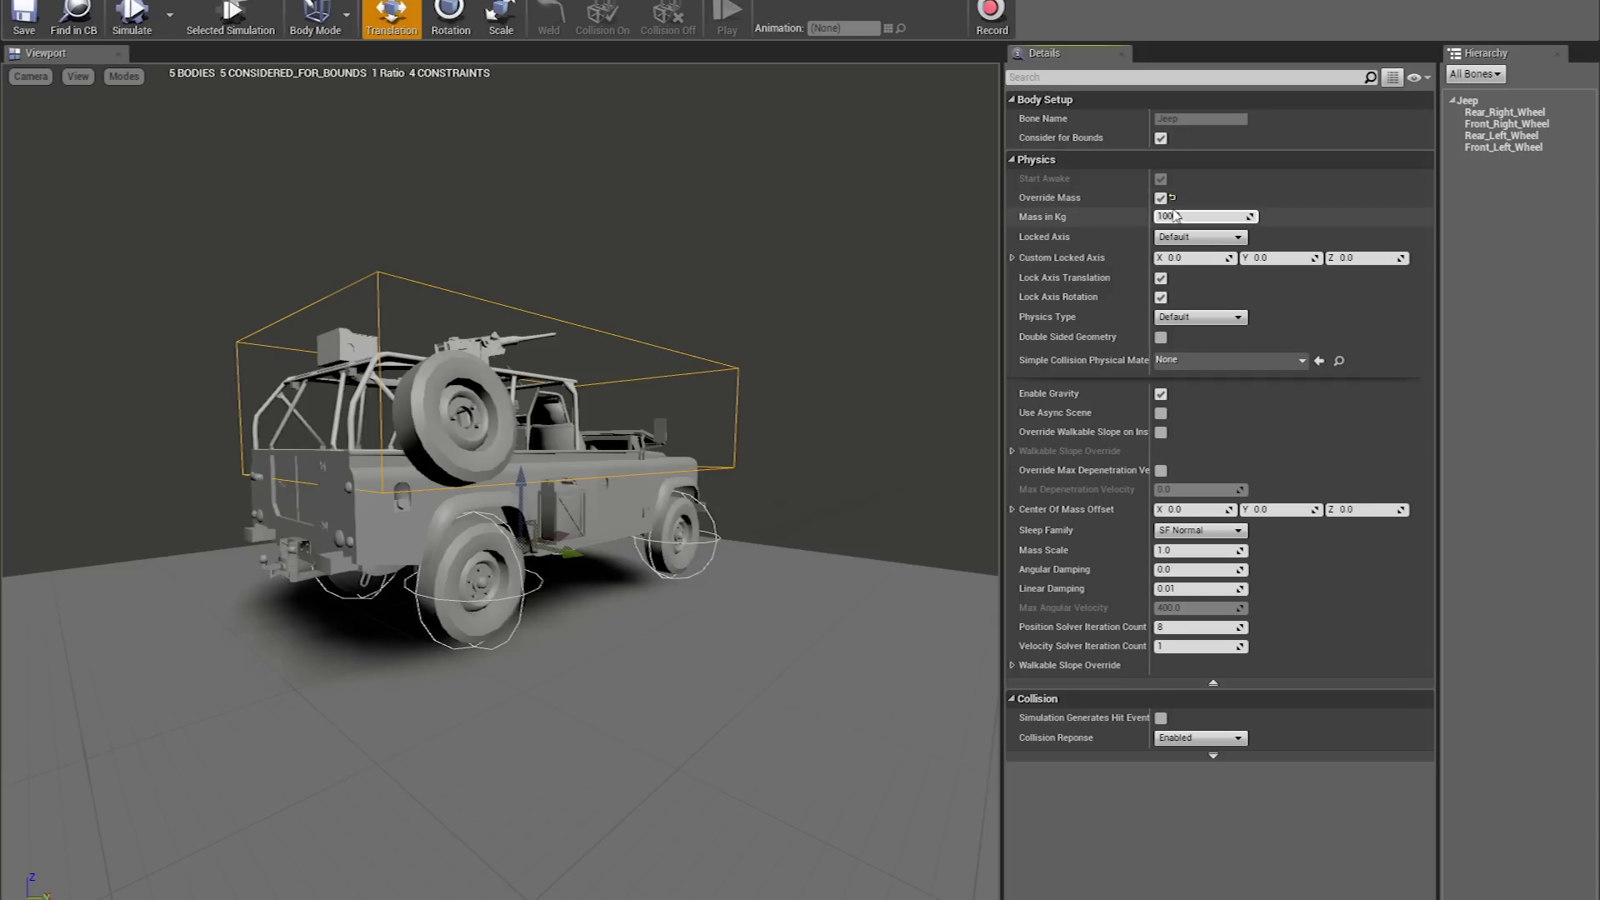
{"action": "left_click", "coordinate": [18, 31]}
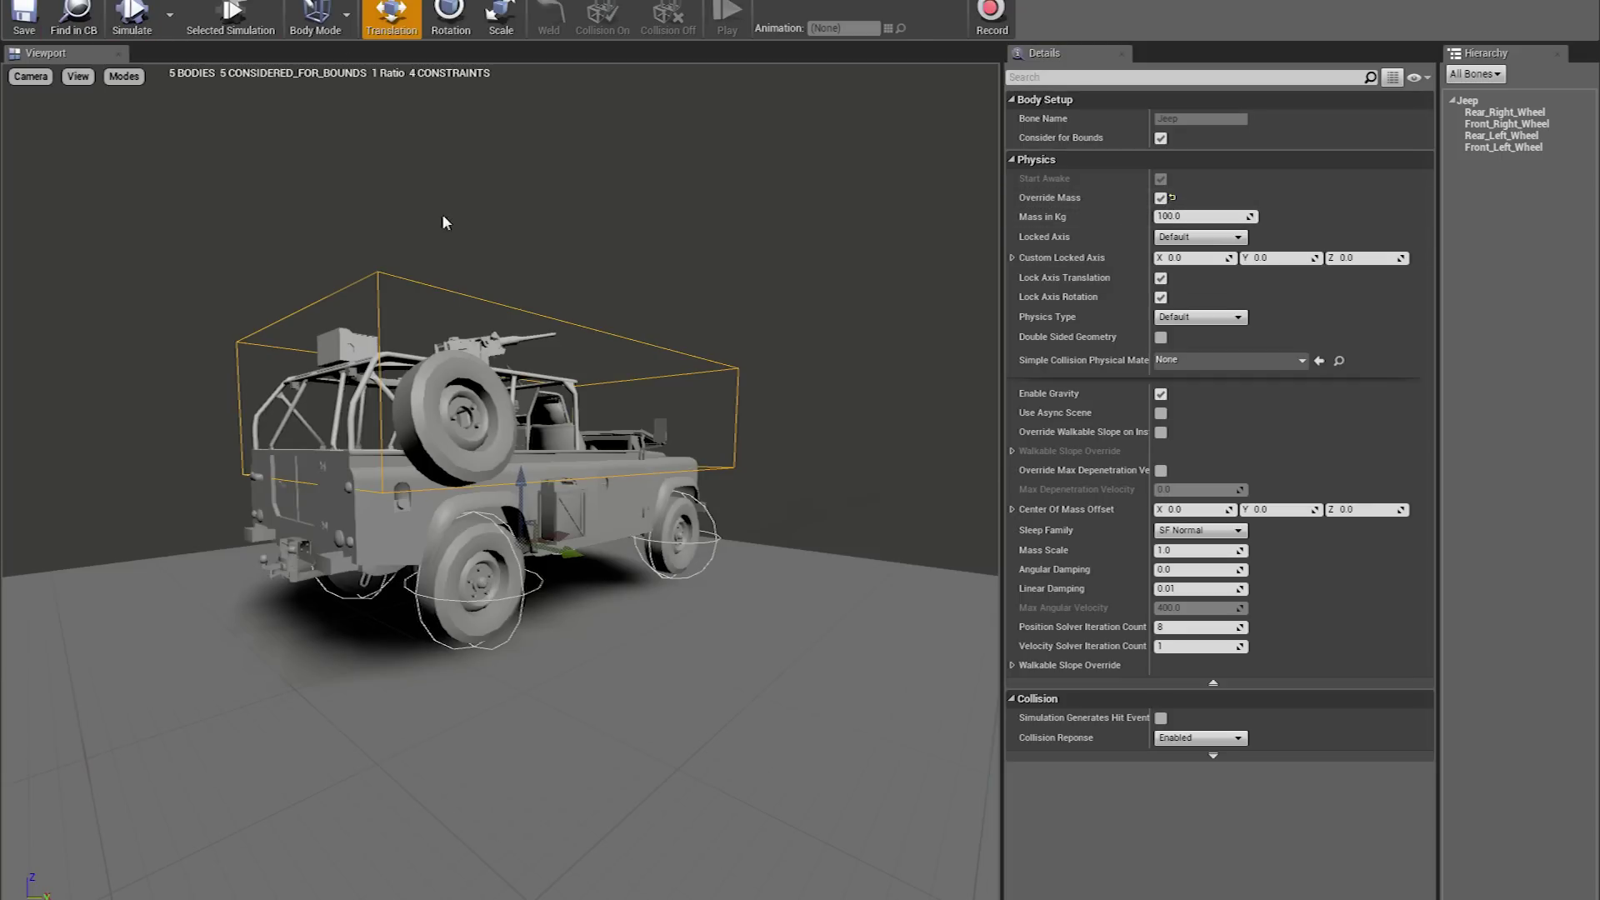
Raise the Jeep body's collision box slightly further above the chassis
{"action": "scroll", "coordinate": [492, 557], "scroll_direction": "up", "scroll_amount": 3}
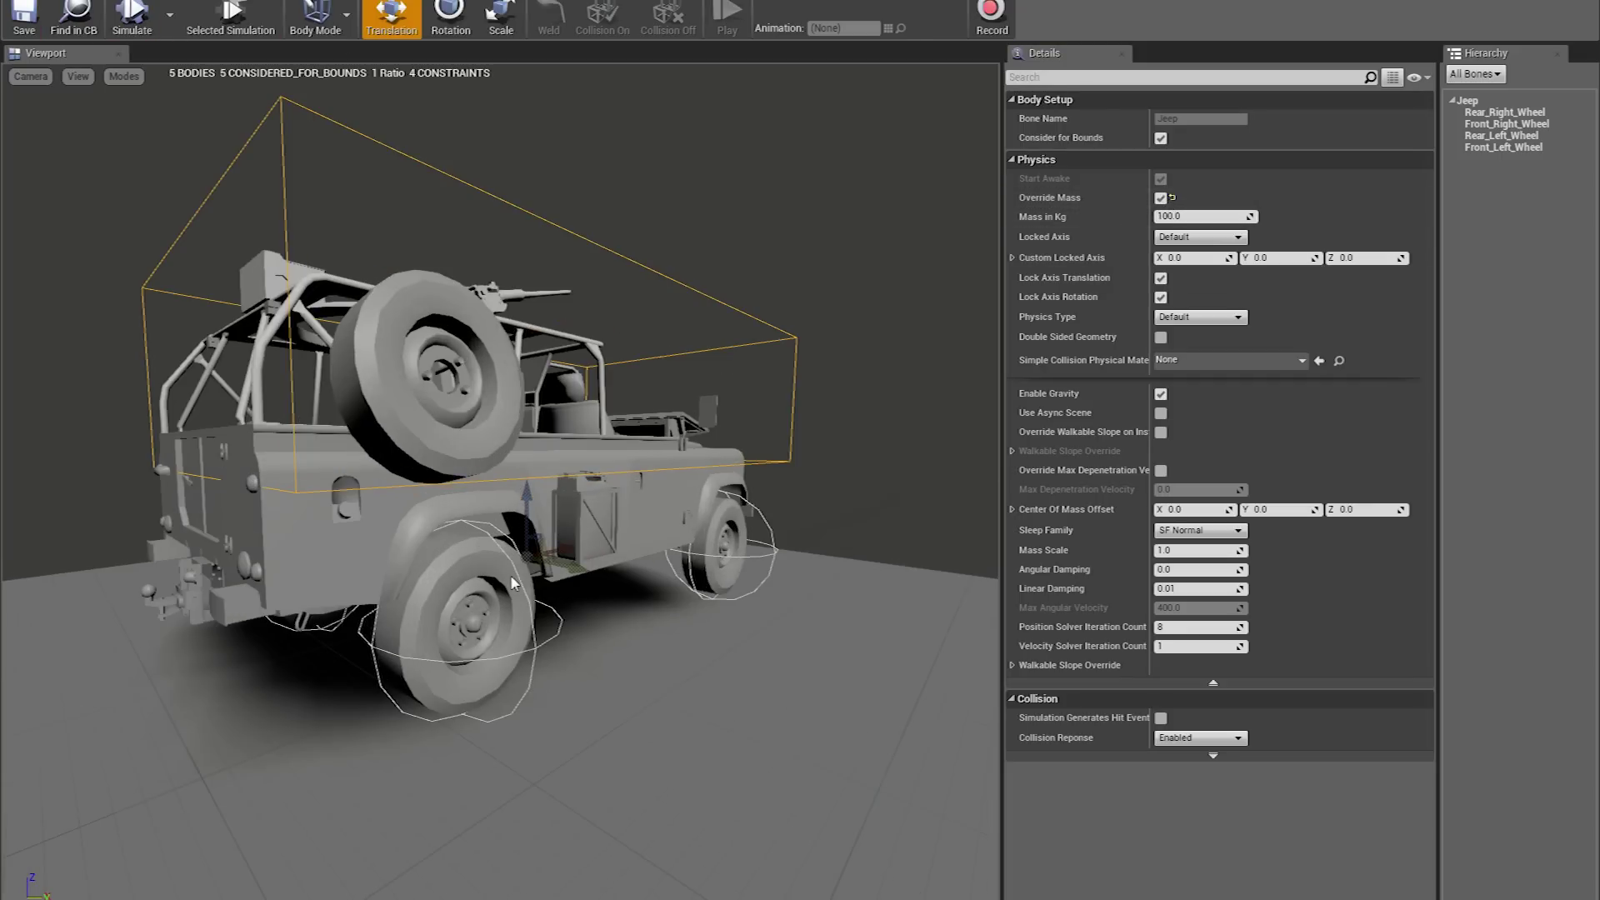
{"action": "mouse_move", "coordinate": [527, 494]}
{"action": "left_mouse_down"}
{"action": "mouse_move", "coordinate": [528, 625]}
{"action": "mouse_move", "coordinate": [527, 402]}
{"action": "mouse_move", "coordinate": [531, 493]}
{"action": "left_mouse_up"}
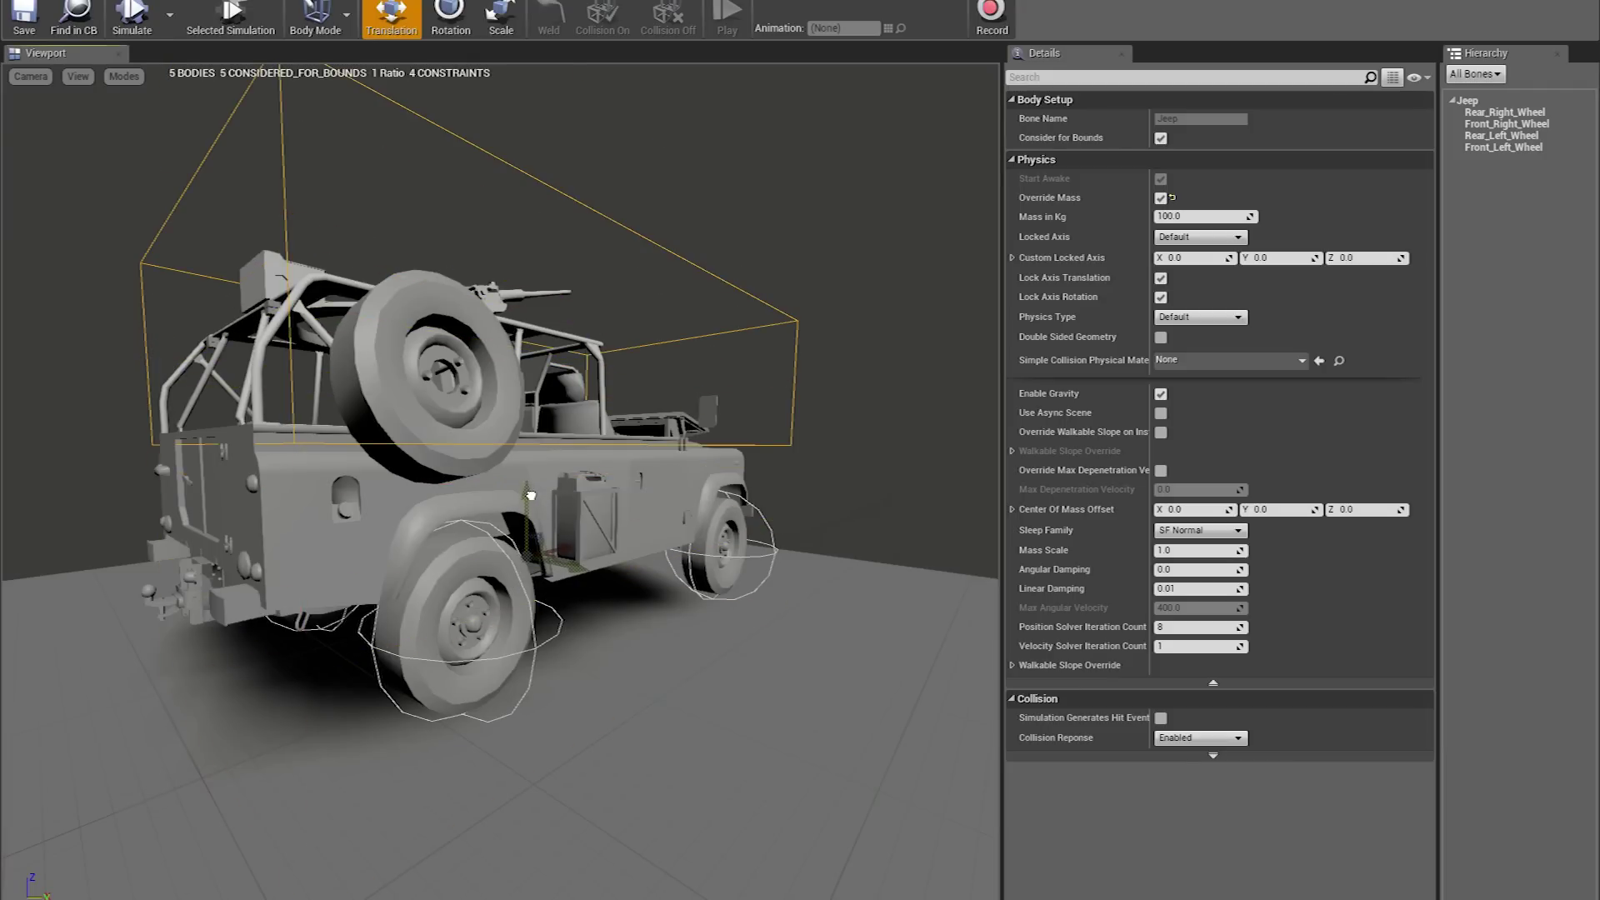
{"action": "right_click_drag", "start_coordinate": [237, 105], "coordinate": [236, 108]}
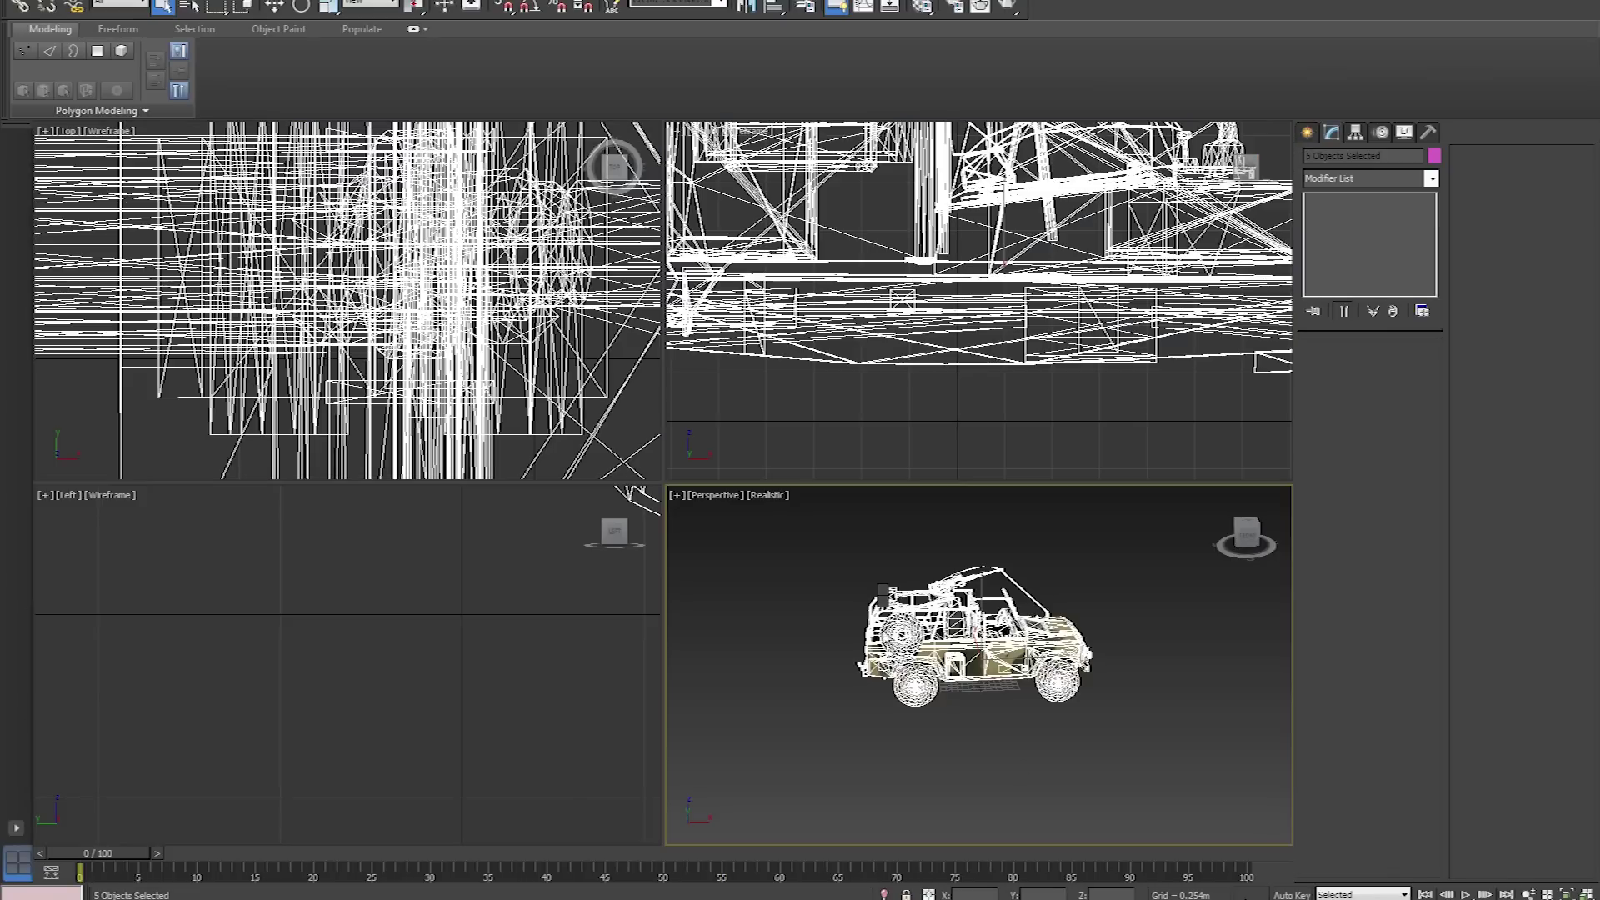
In 3ds Max, select the Jeep body on its own and bring up the Reset XForm utility
{"action": "left_click", "coordinate": [985, 660]}
{"action": "left_click", "coordinate": [1001, 675]}
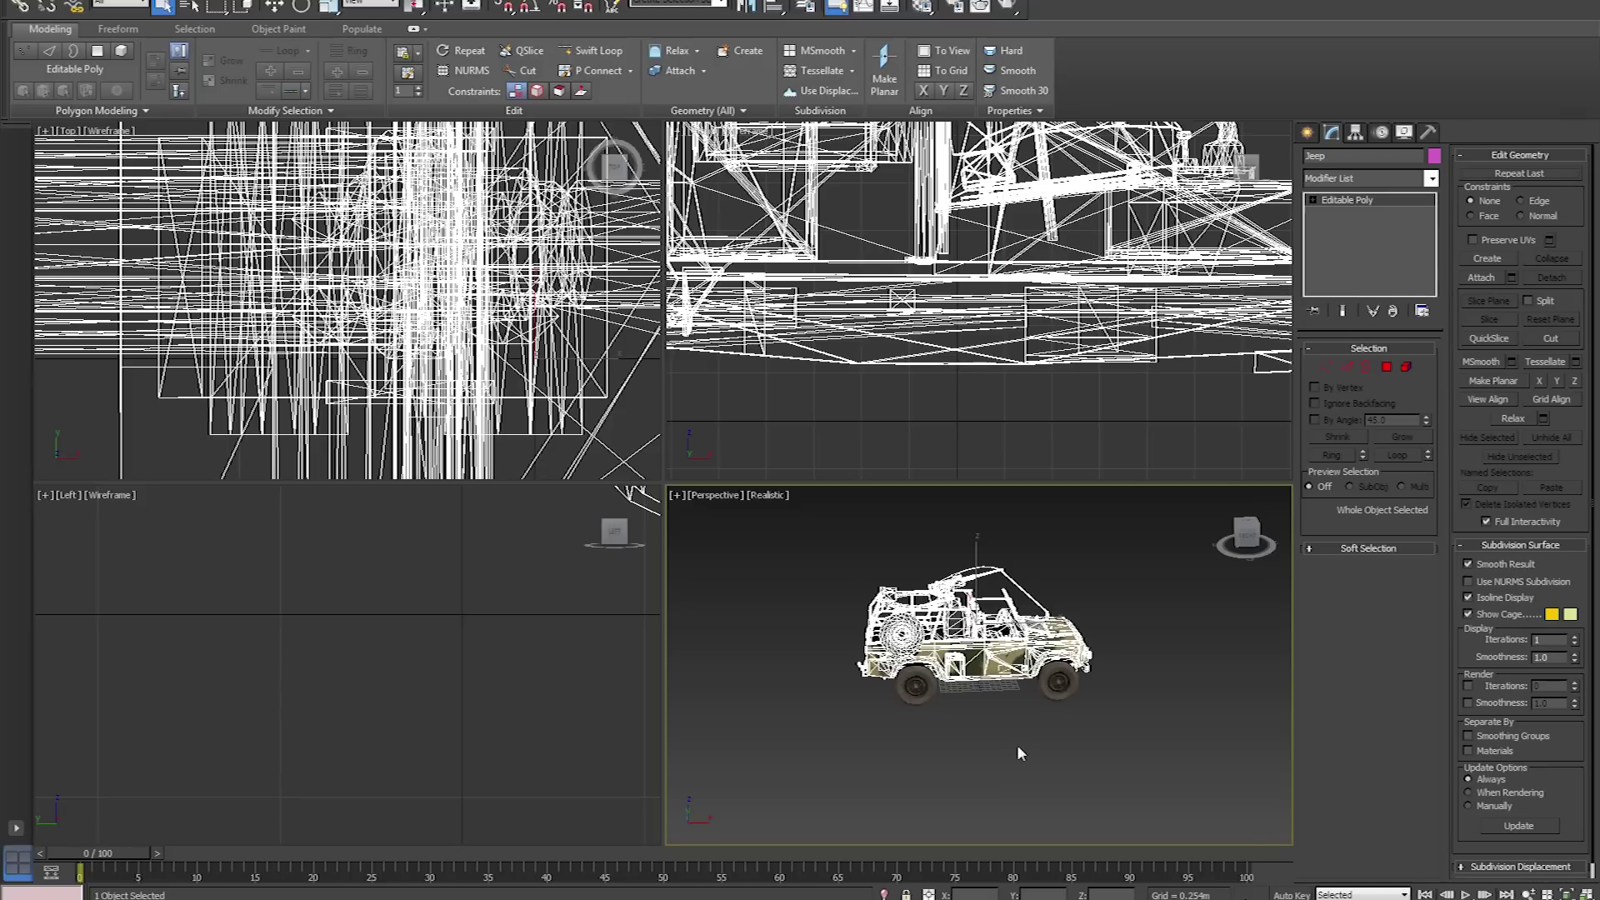
{"action": "left_click", "coordinate": [1428, 134]}
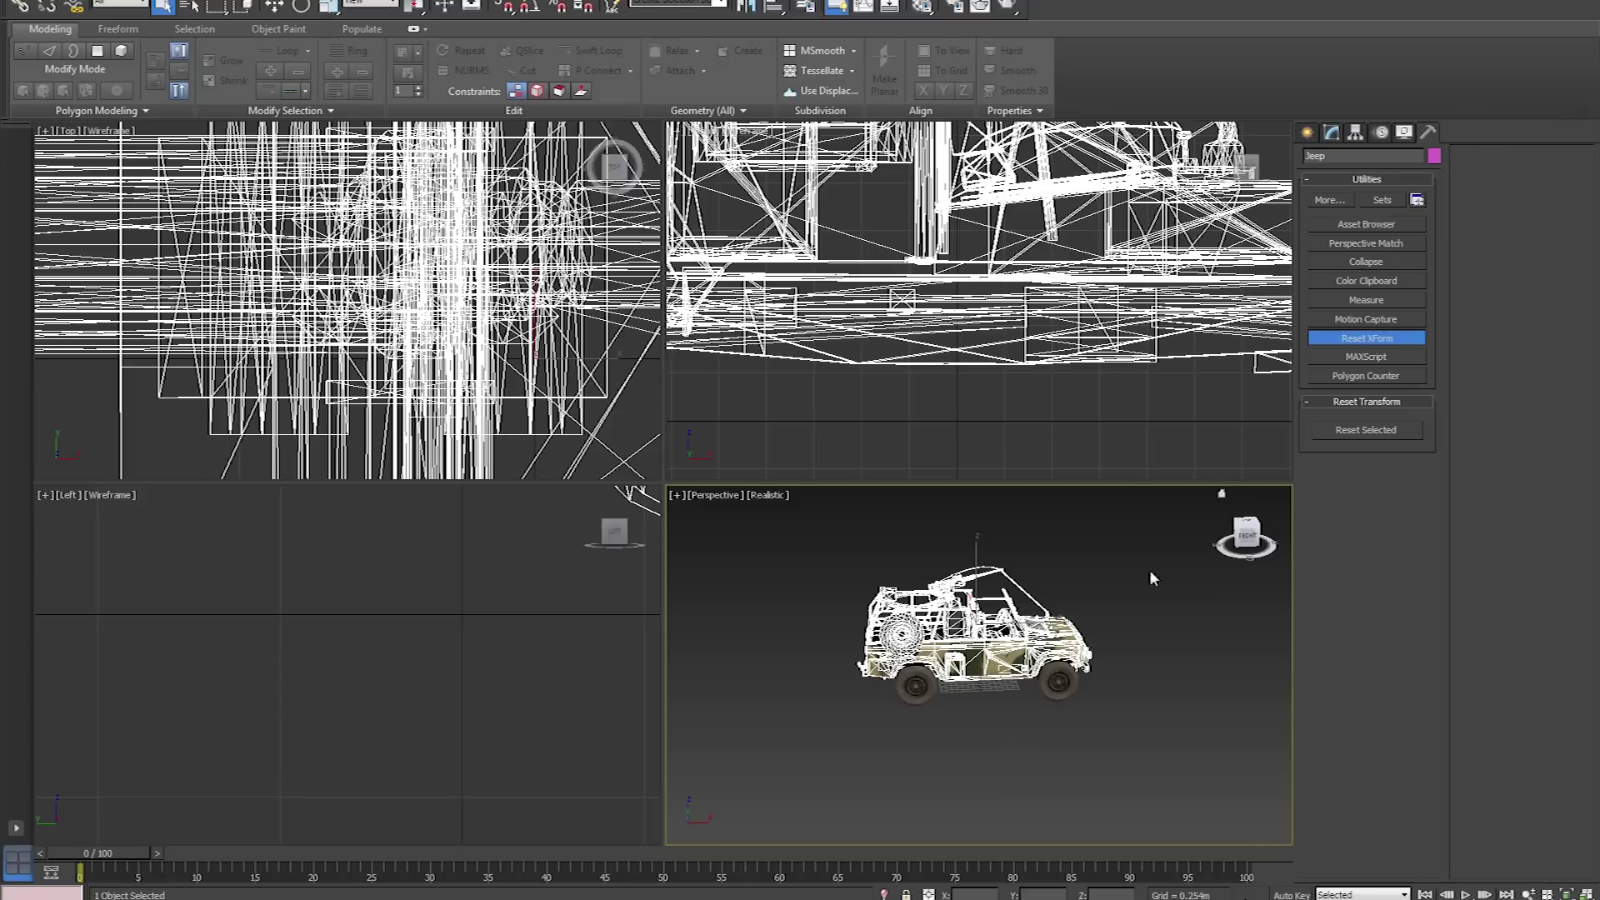
Unlink the rear right, front right, rear left and front left wheels from the Jeep in Schematic View
{"action": "left_click", "coordinate": [916, 684]}
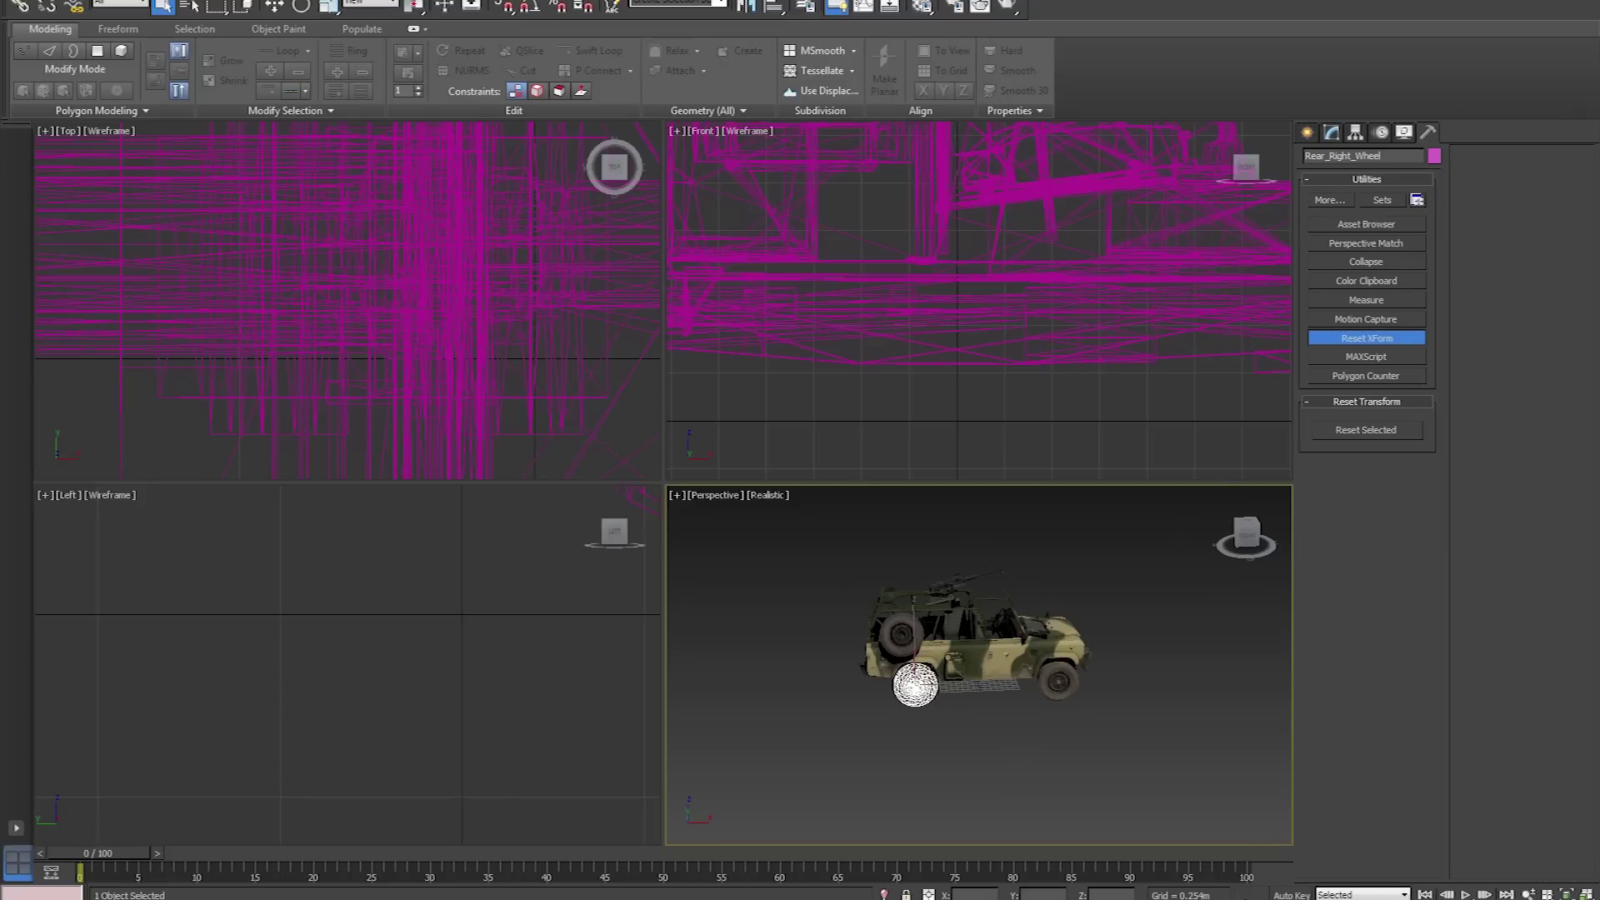
{"action": "left_click", "coordinate": [890, 8]}
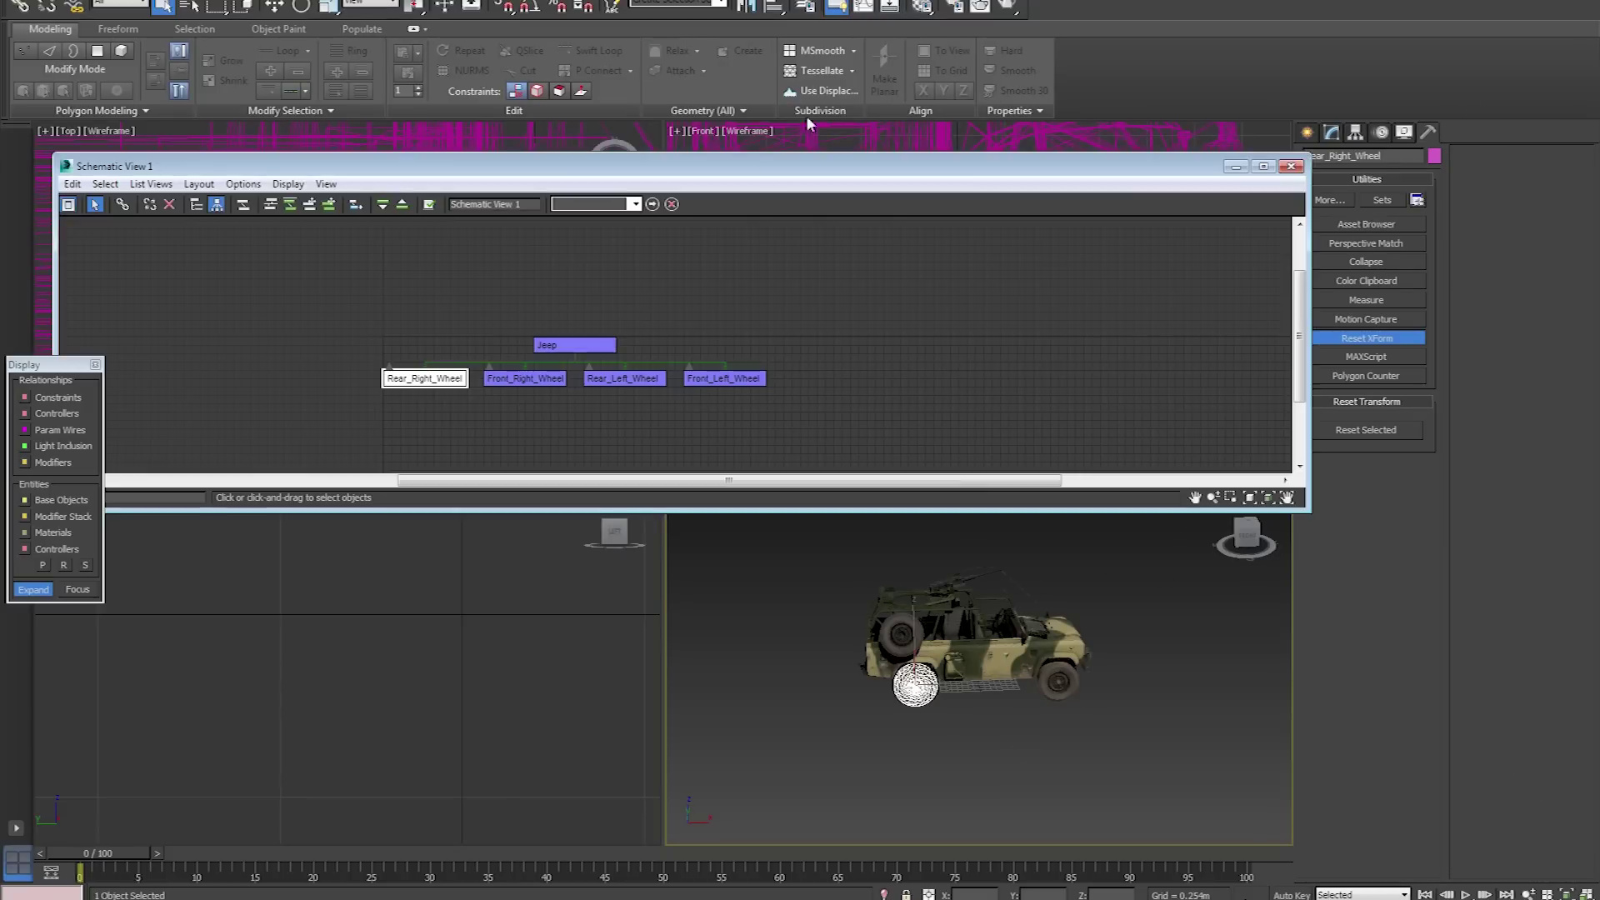
{"action": "left_click", "coordinate": [150, 203]}
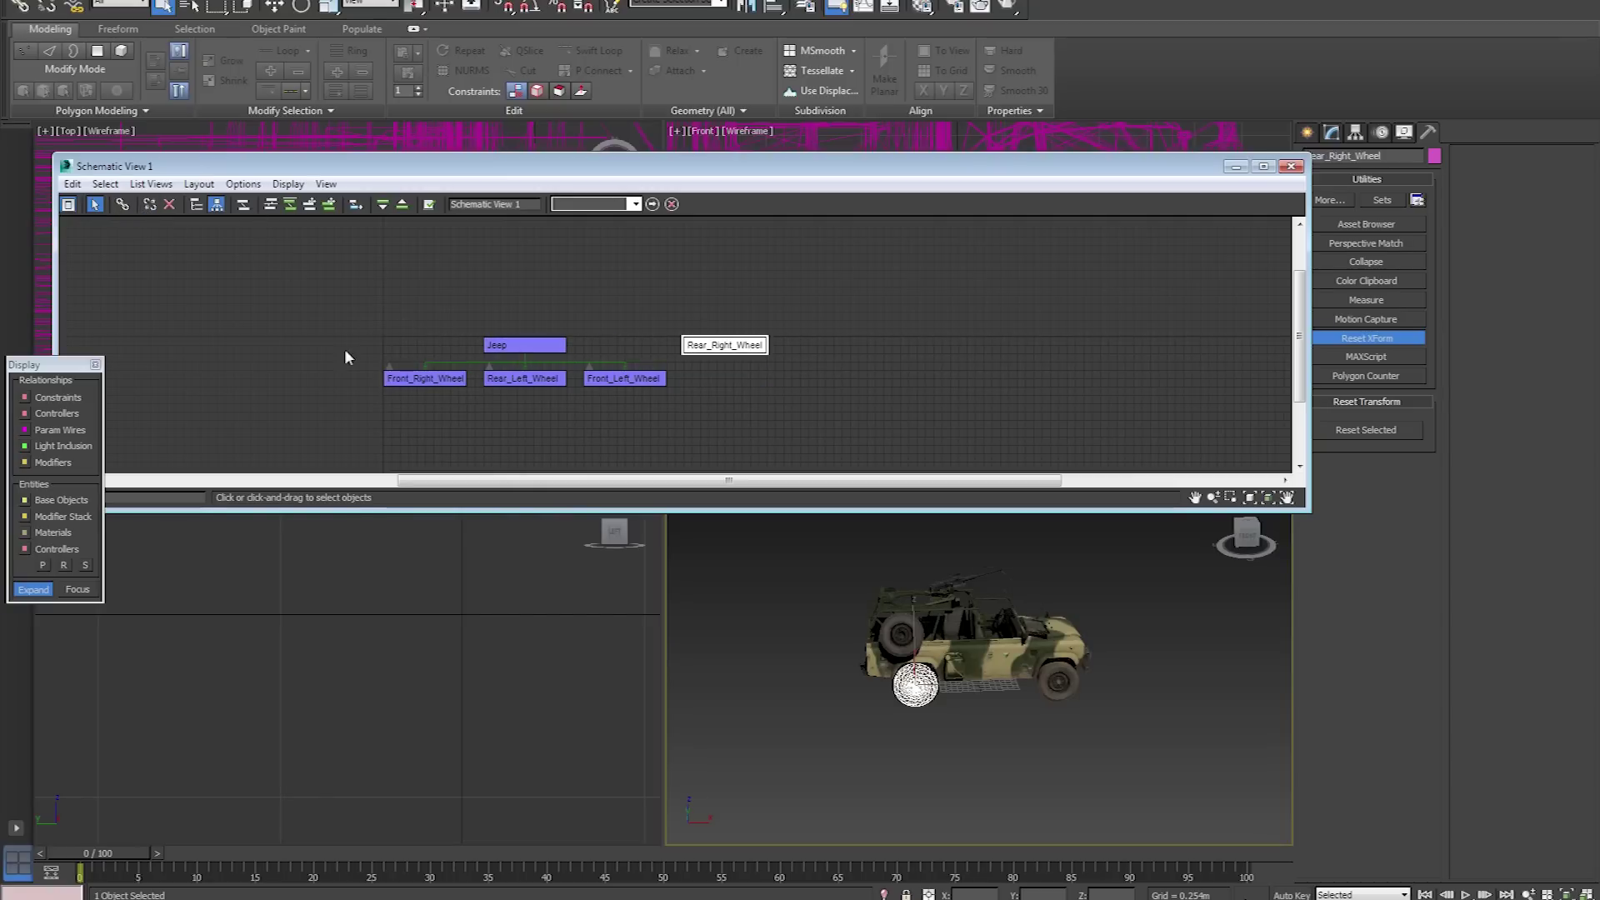
{"action": "left_click", "coordinate": [419, 380]}
{"action": "left_click", "coordinate": [151, 205]}
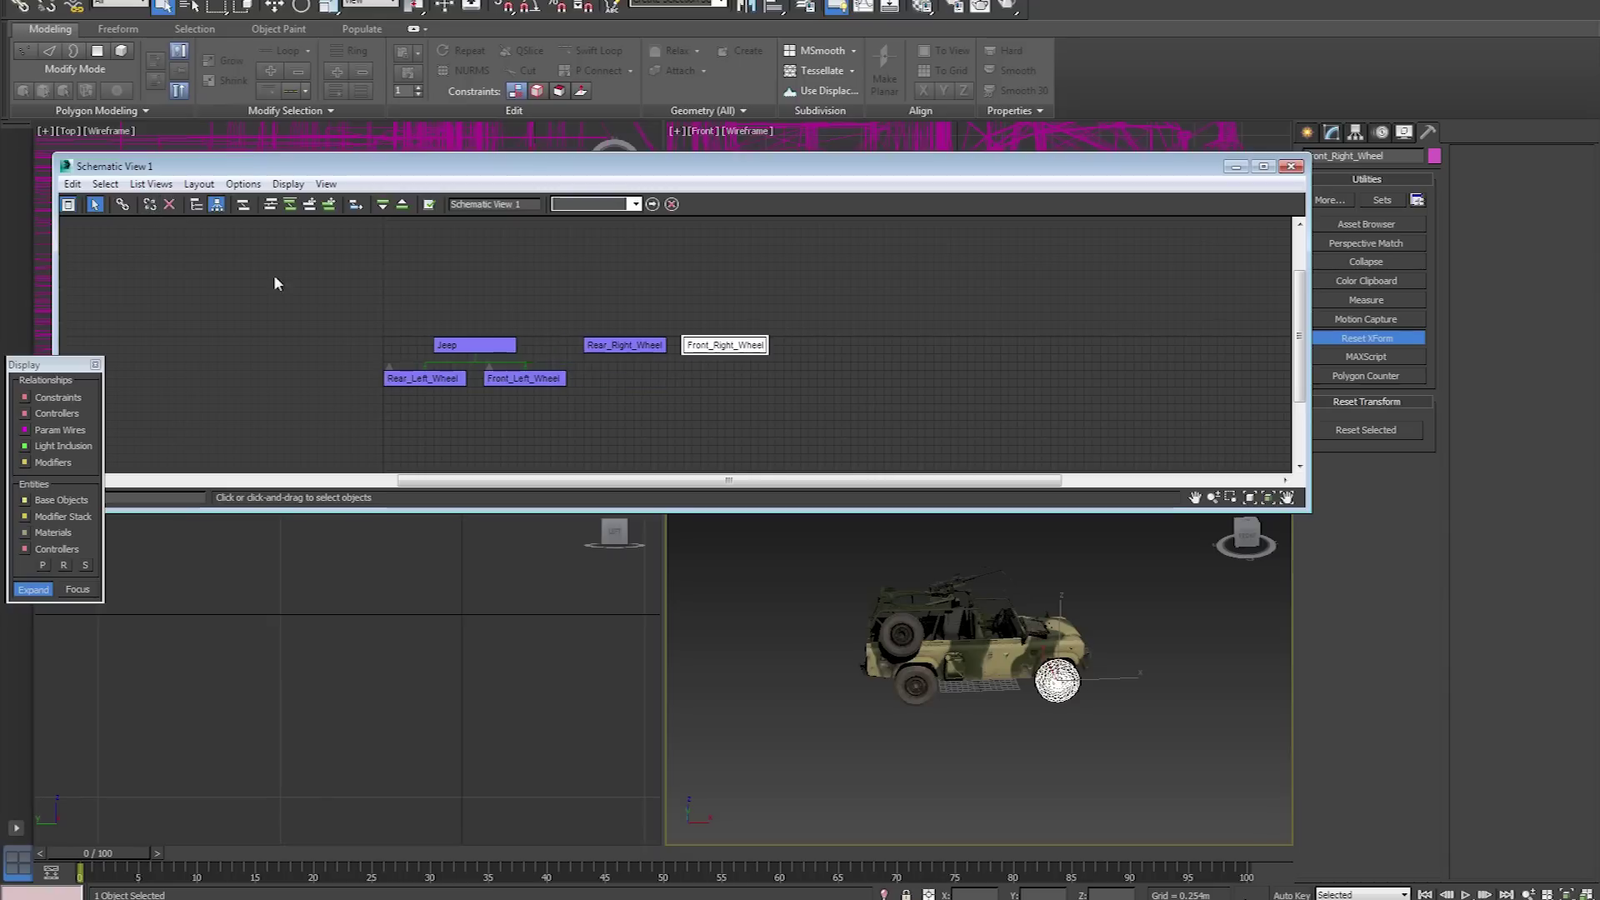
{"action": "left_click", "coordinate": [419, 380]}
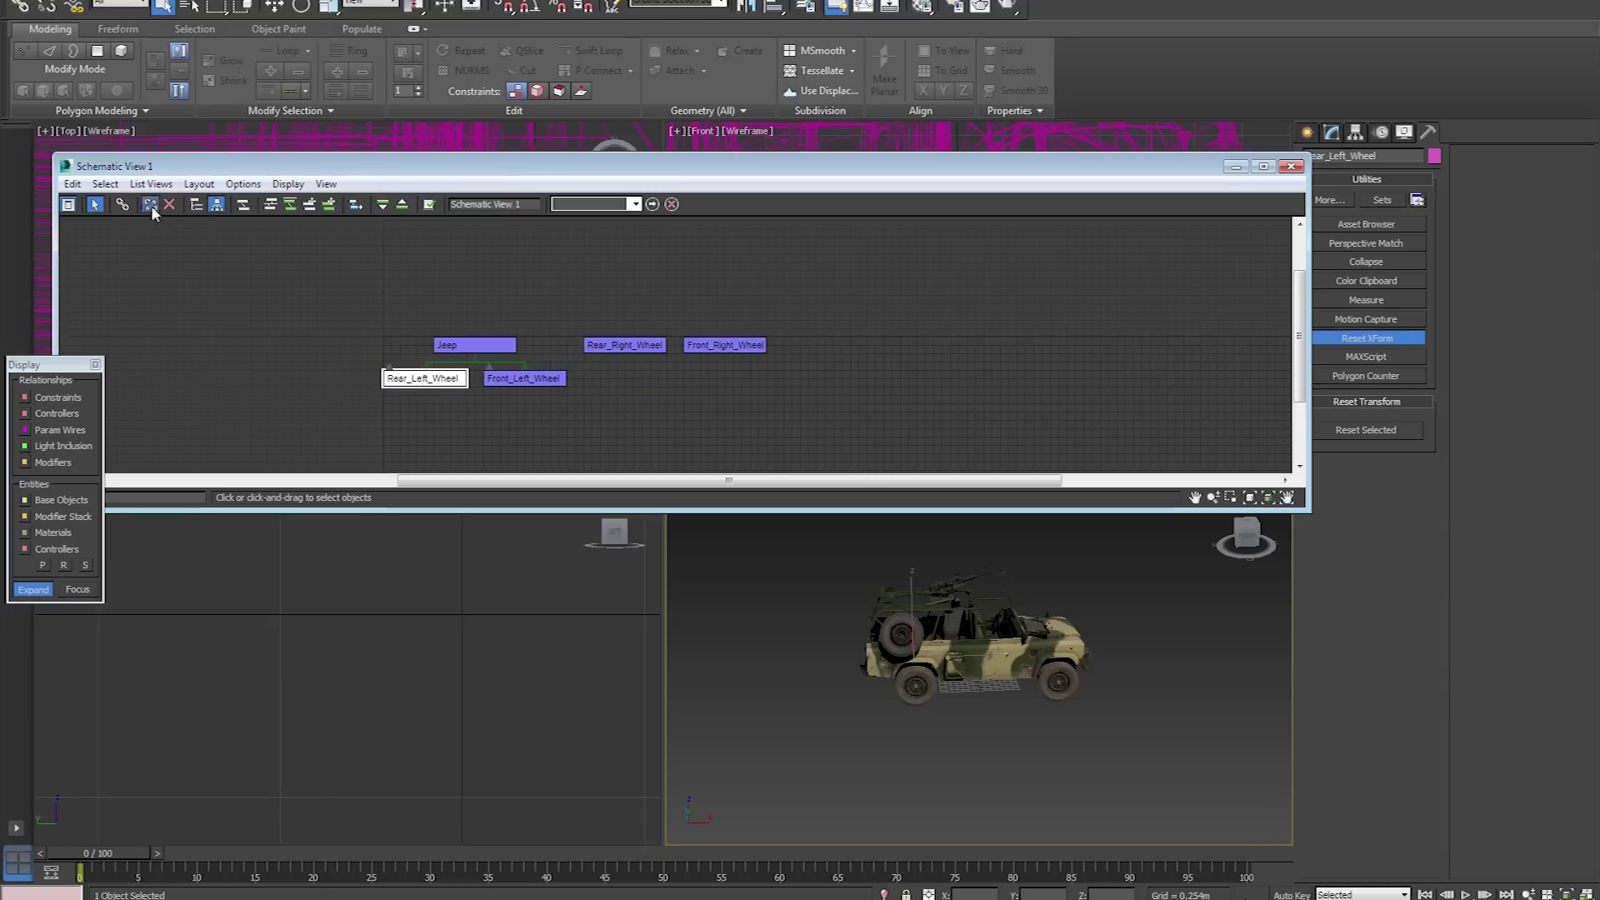
{"action": "left_click", "coordinate": [150, 204]}
{"action": "left_click", "coordinate": [422, 379]}
{"action": "left_click", "coordinate": [150, 204]}
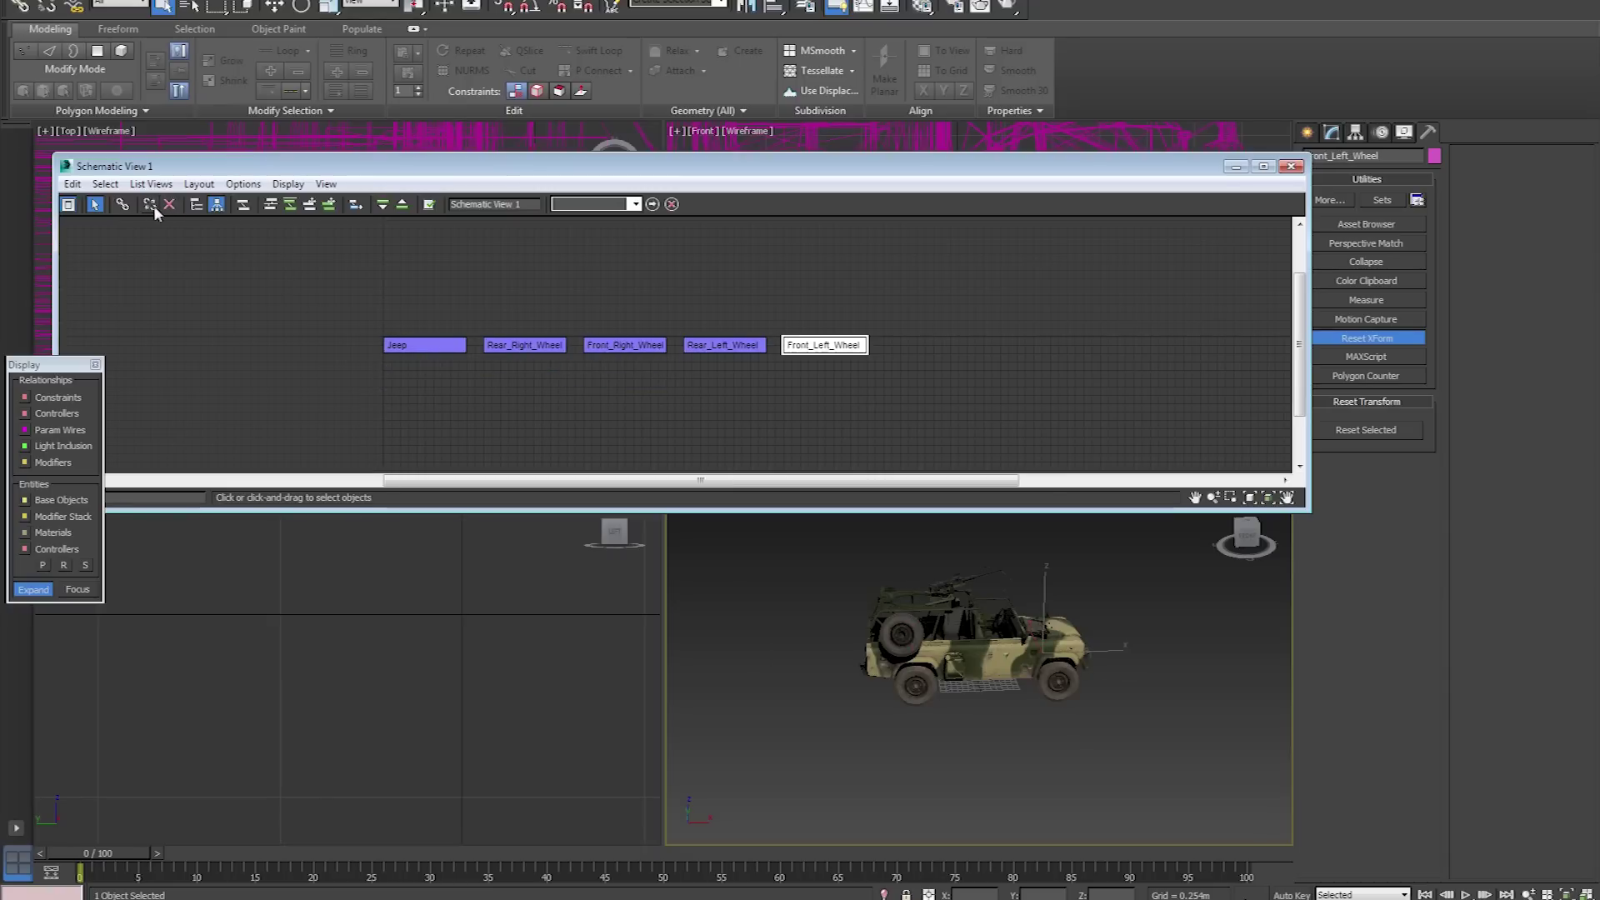
{"action": "left_click", "coordinate": [1291, 165]}
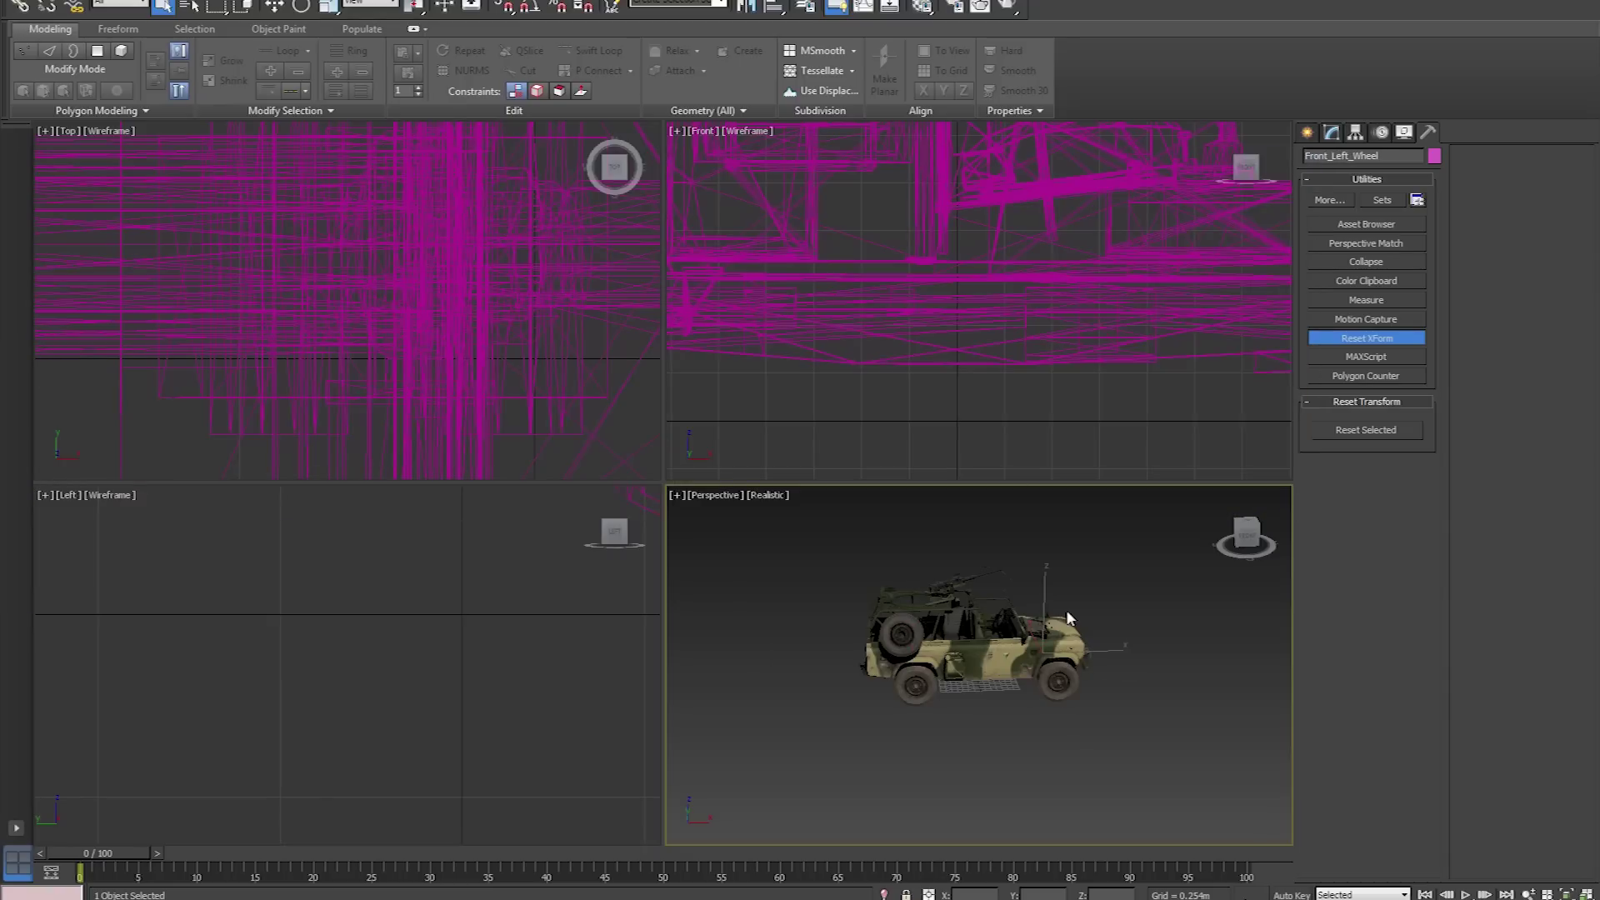
Apply Reset XForm to the Jeep body and collapse the XForm modifier into the Editable Poly, holding the scene first
{"action": "left_click", "coordinate": [1005, 656]}
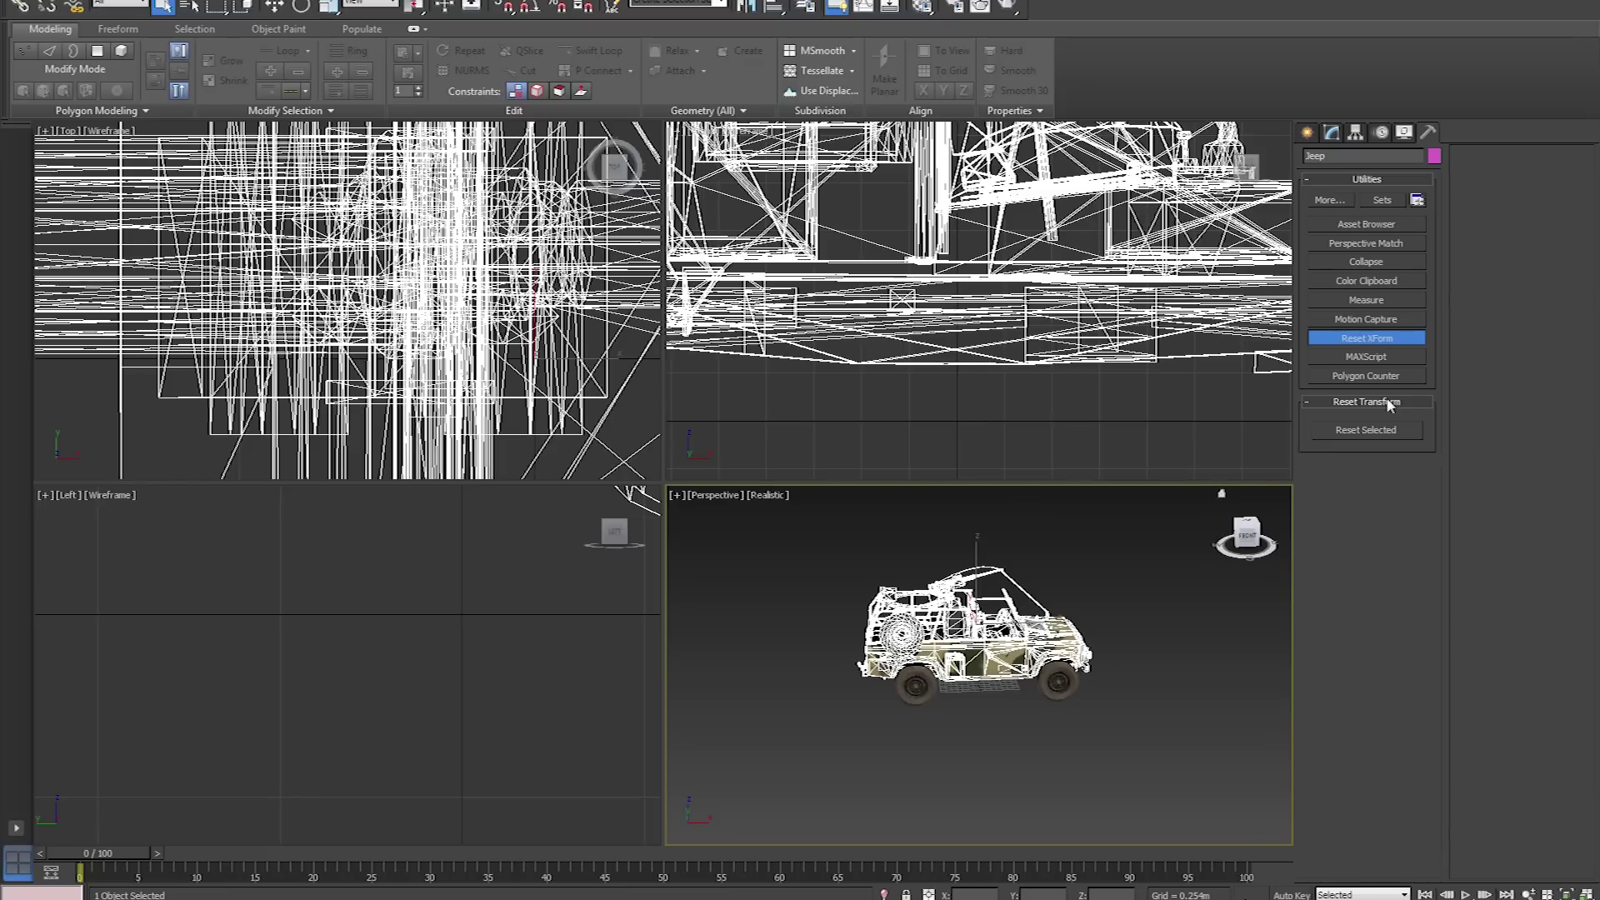
{"action": "left_click", "coordinate": [1357, 429]}
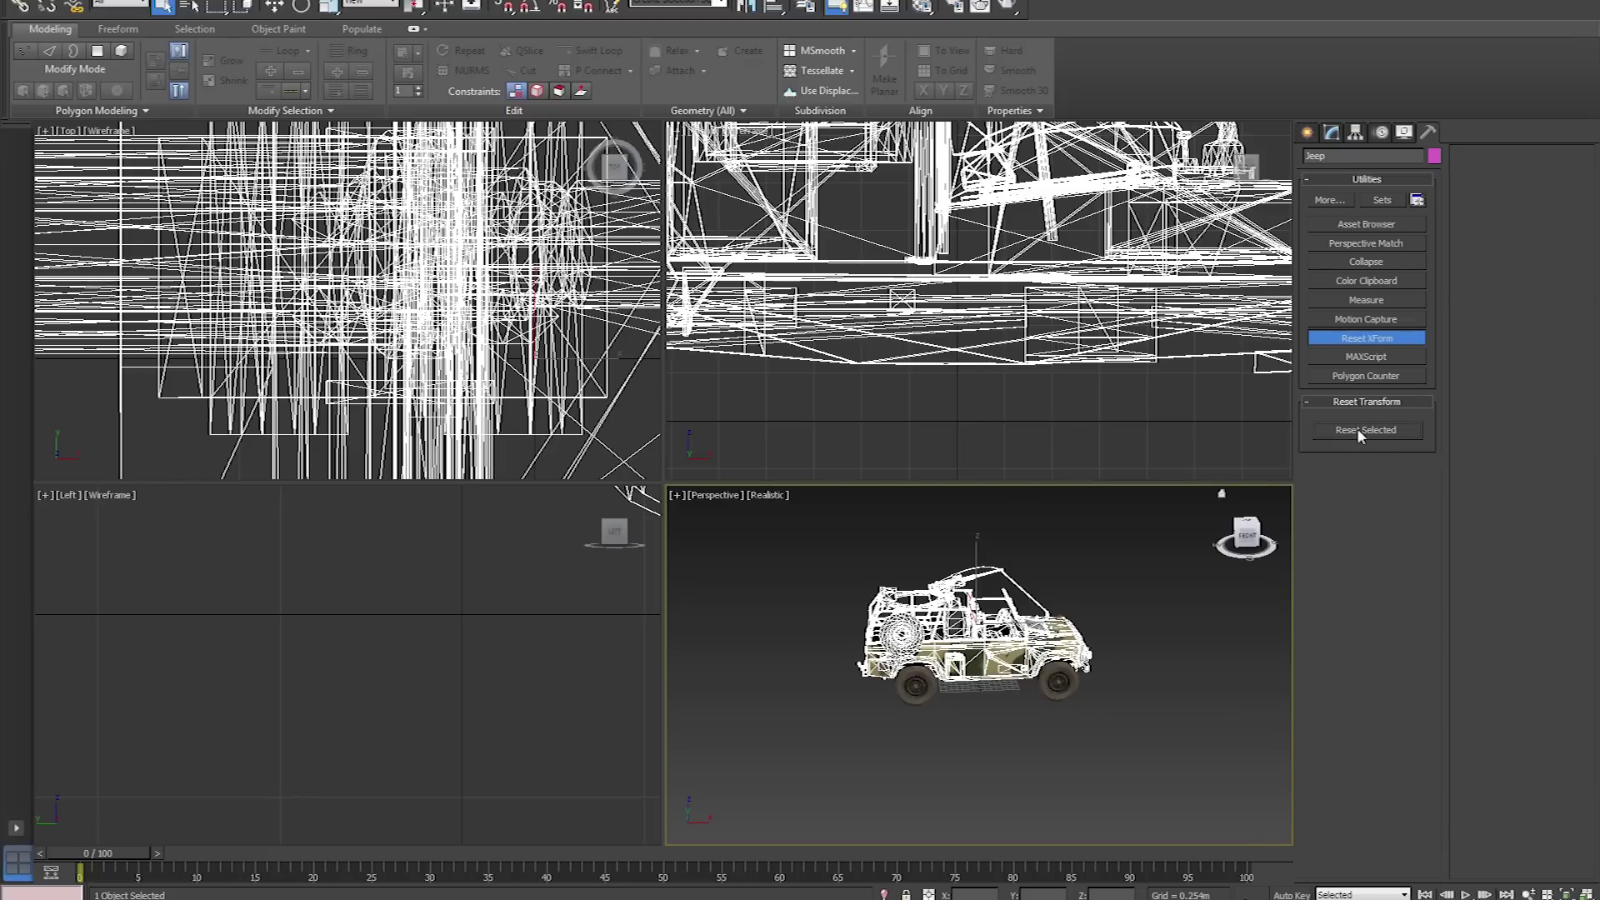
{"action": "left_click", "coordinate": [1331, 132]}
{"action": "right_click", "coordinate": [1365, 206]}
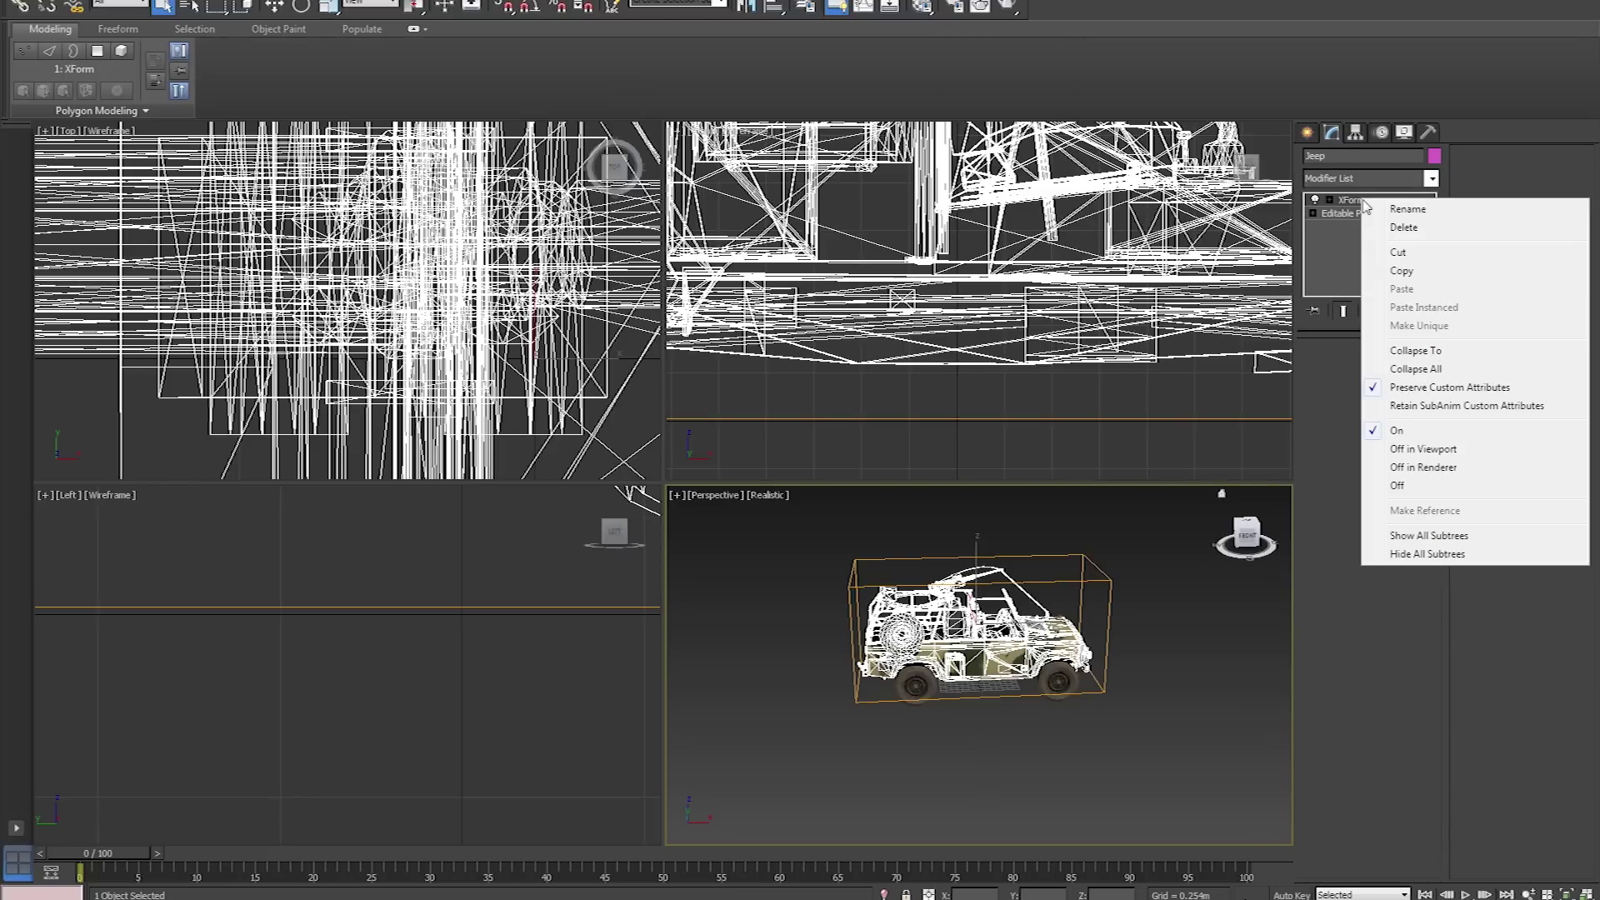
{"action": "left_click", "coordinate": [1412, 355]}
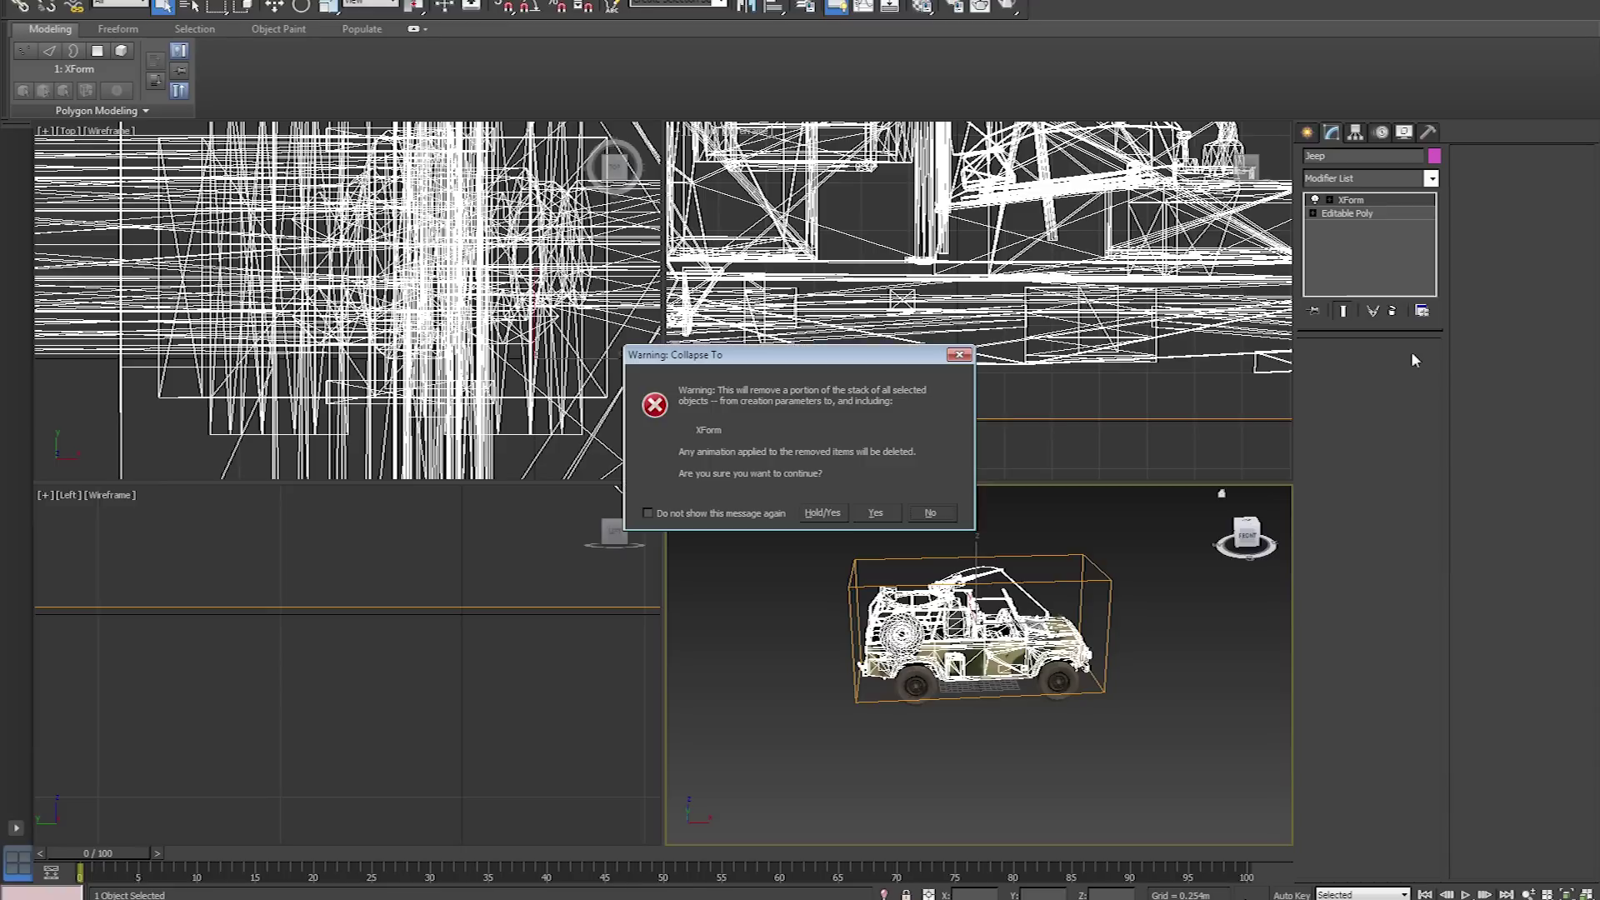
{"action": "left_click", "coordinate": [821, 513]}
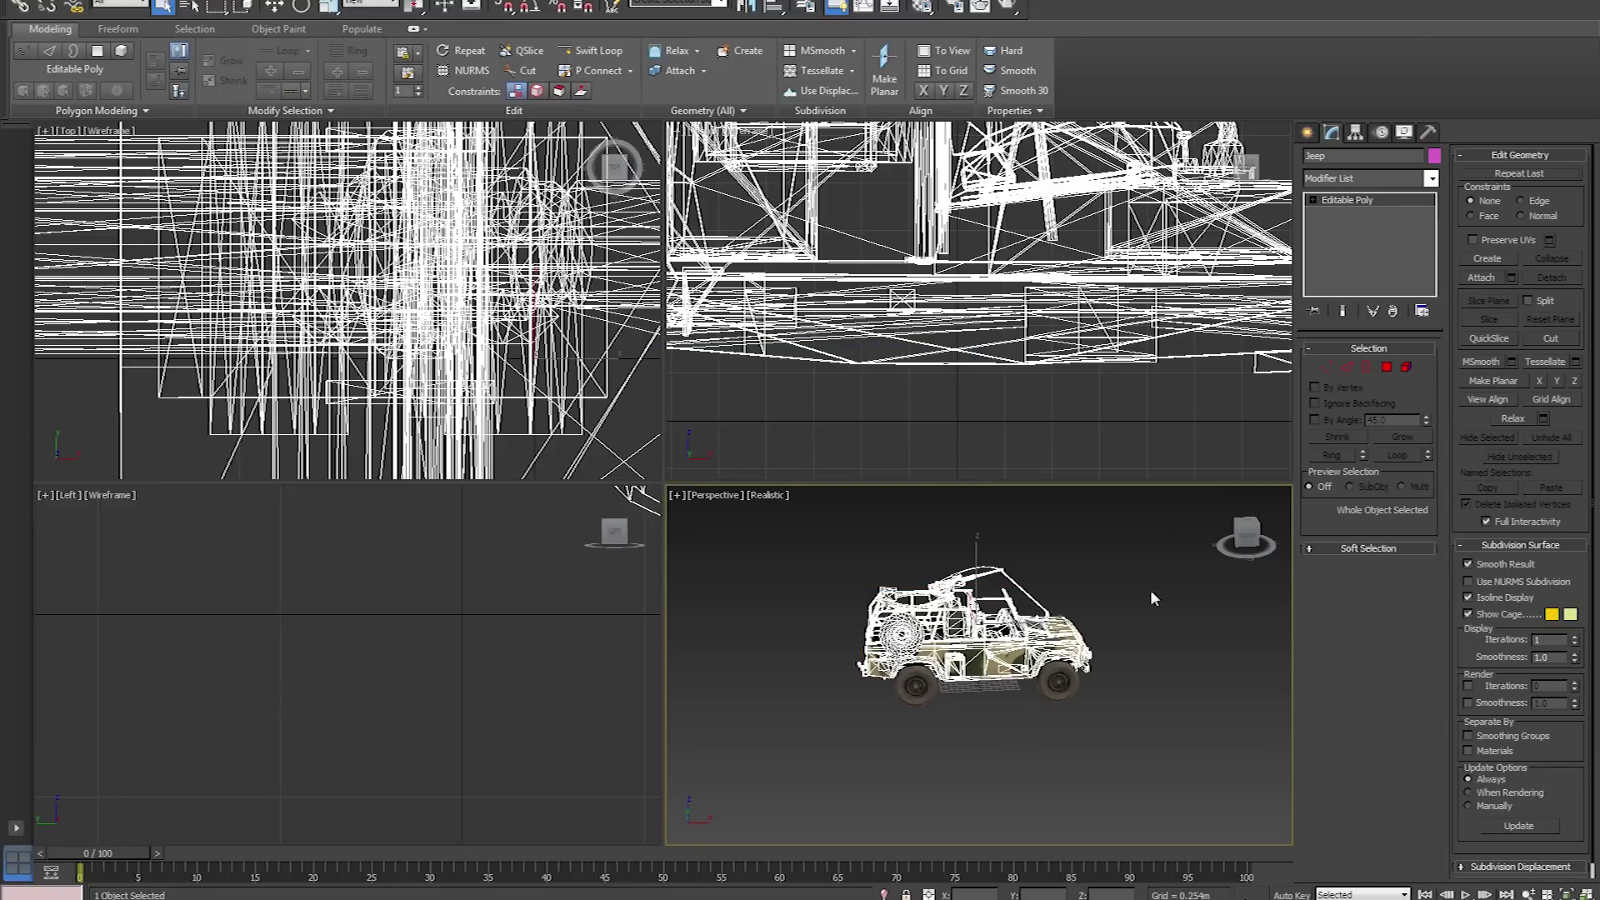
Apply Reset XForm to the front right wheel and collapse the XForm modifier into the Editable Poly, holding the scene first
{"action": "middle_click_drag", "start_coordinate": [1151, 628], "coordinate": [1099, 594]}
{"action": "scroll", "coordinate": [1099, 594], "scroll_direction": "up", "scroll_amount": 3}
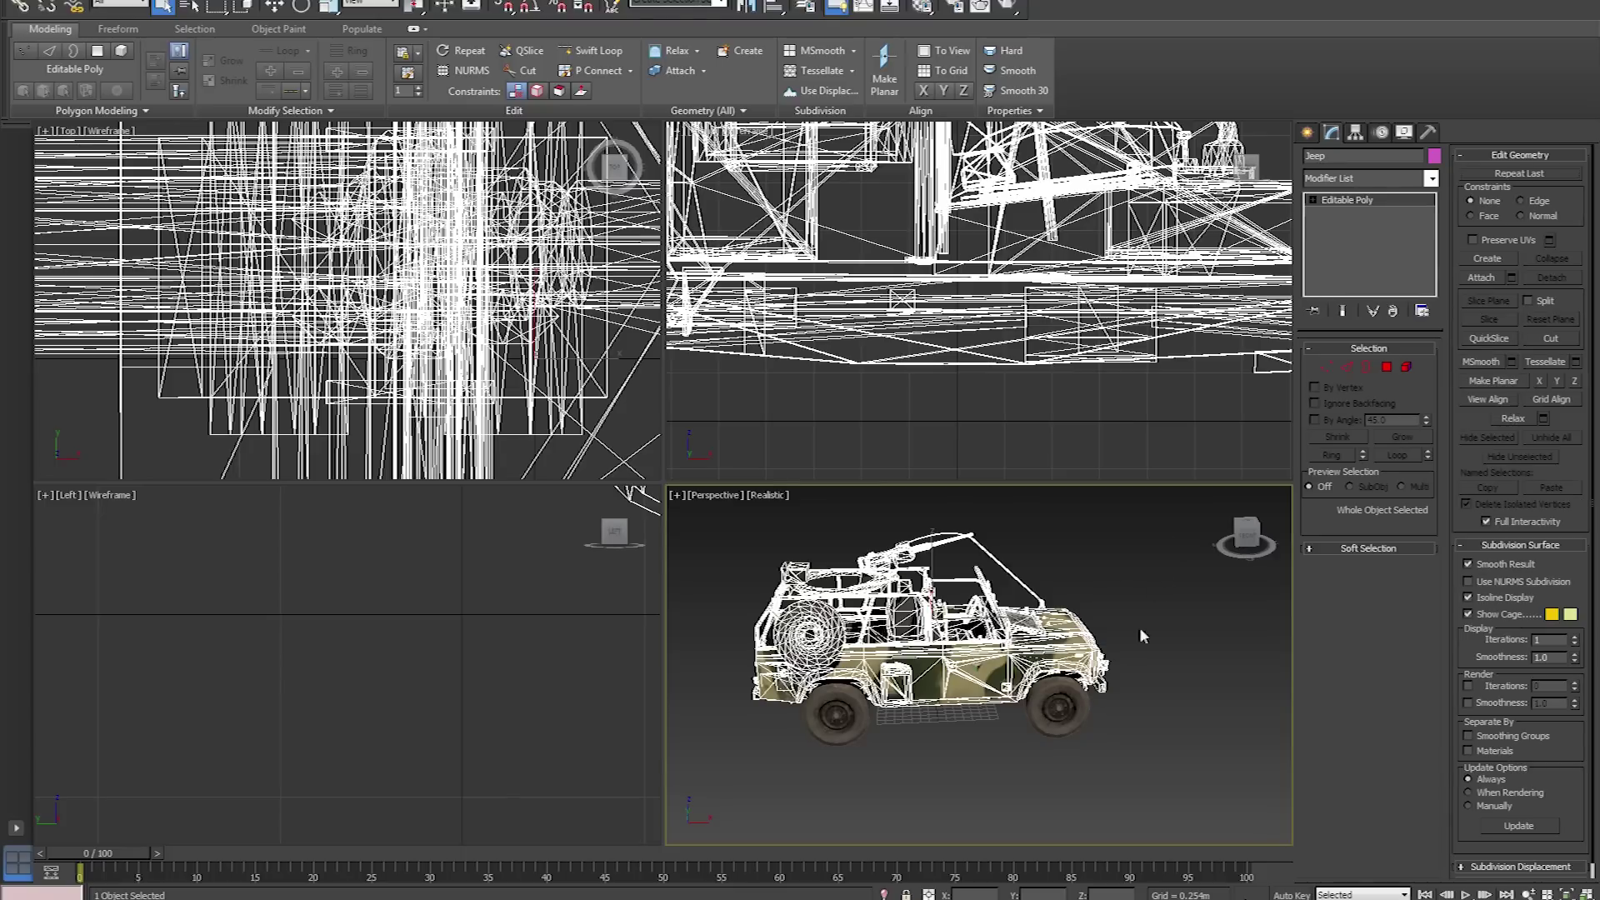
{"action": "left_click", "coordinate": [1066, 718]}
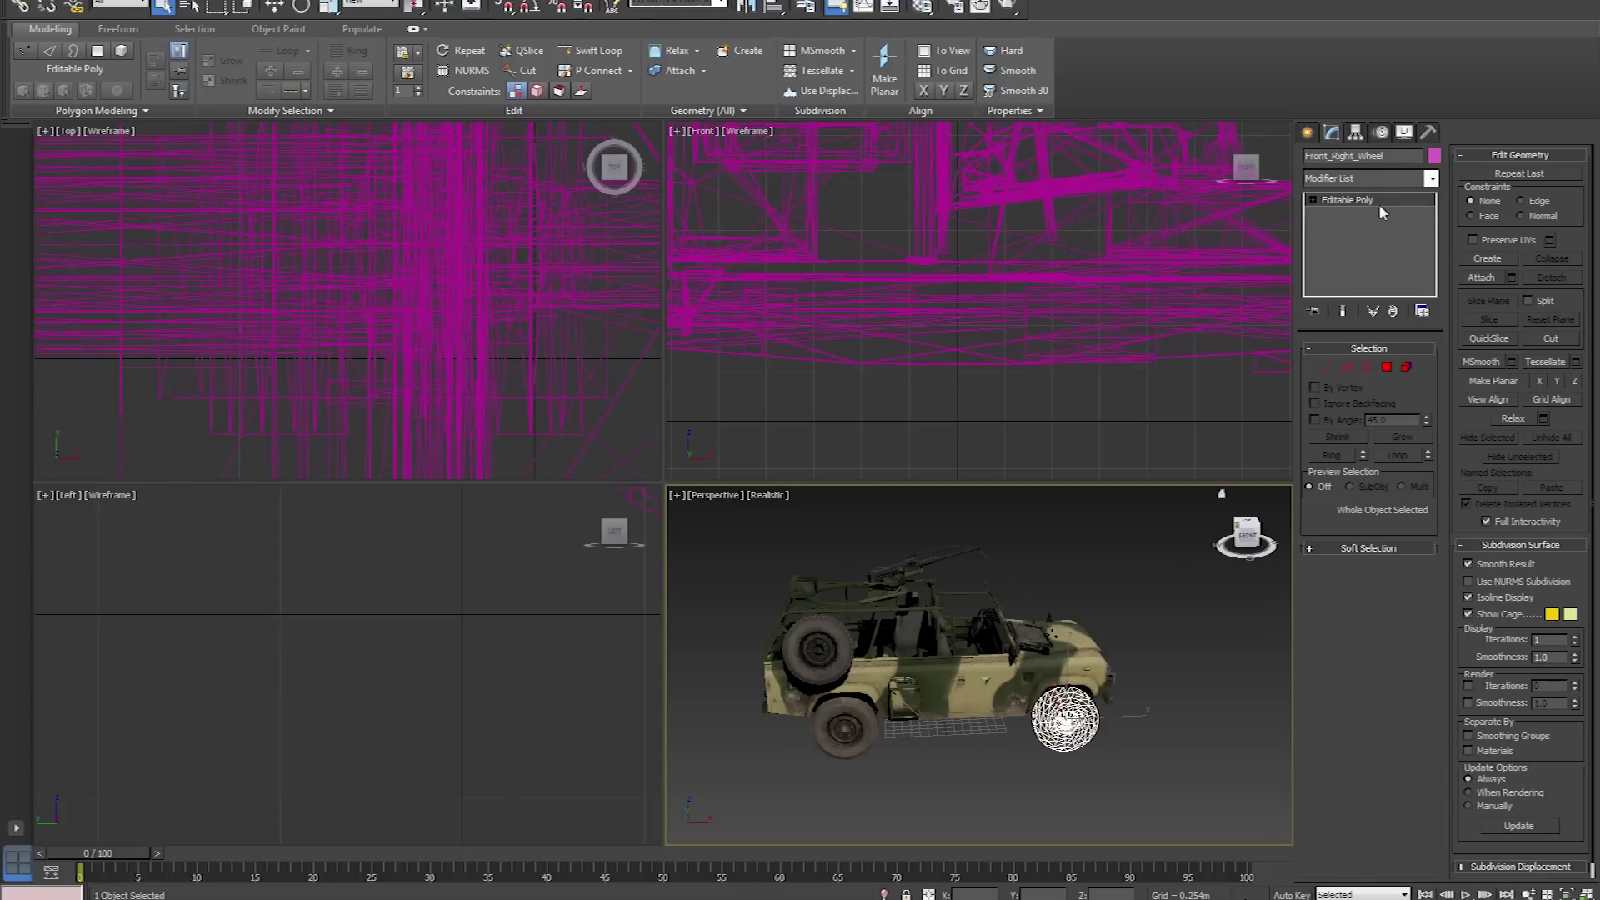
{"action": "left_click", "coordinate": [1428, 134]}
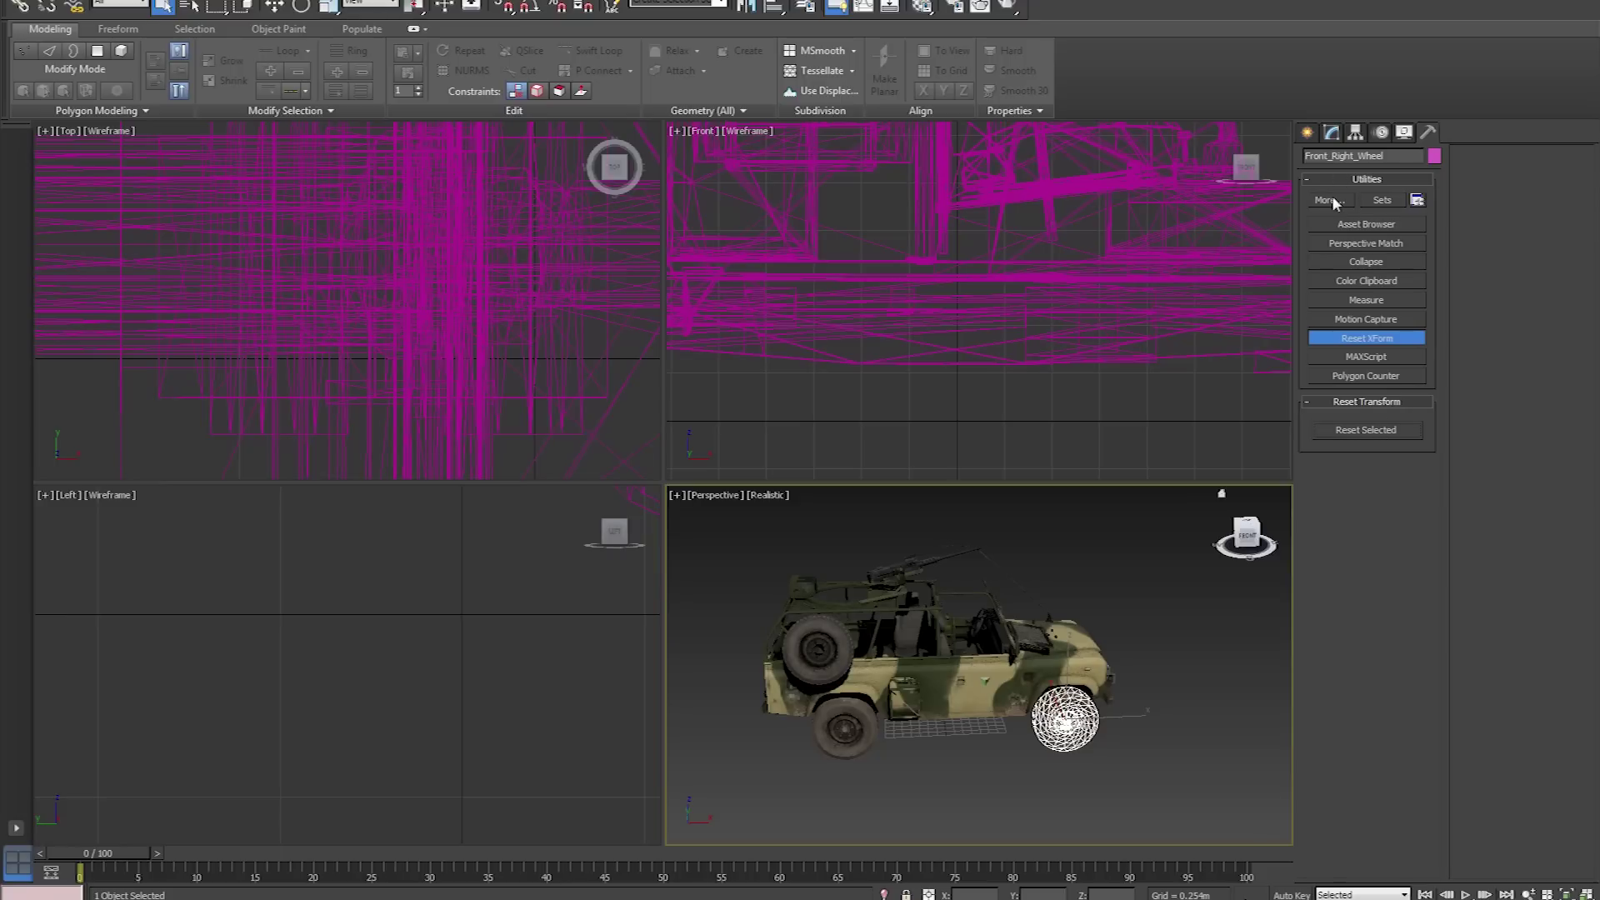
{"action": "left_click", "coordinate": [1332, 133]}
{"action": "right_click", "coordinate": [1381, 202]}
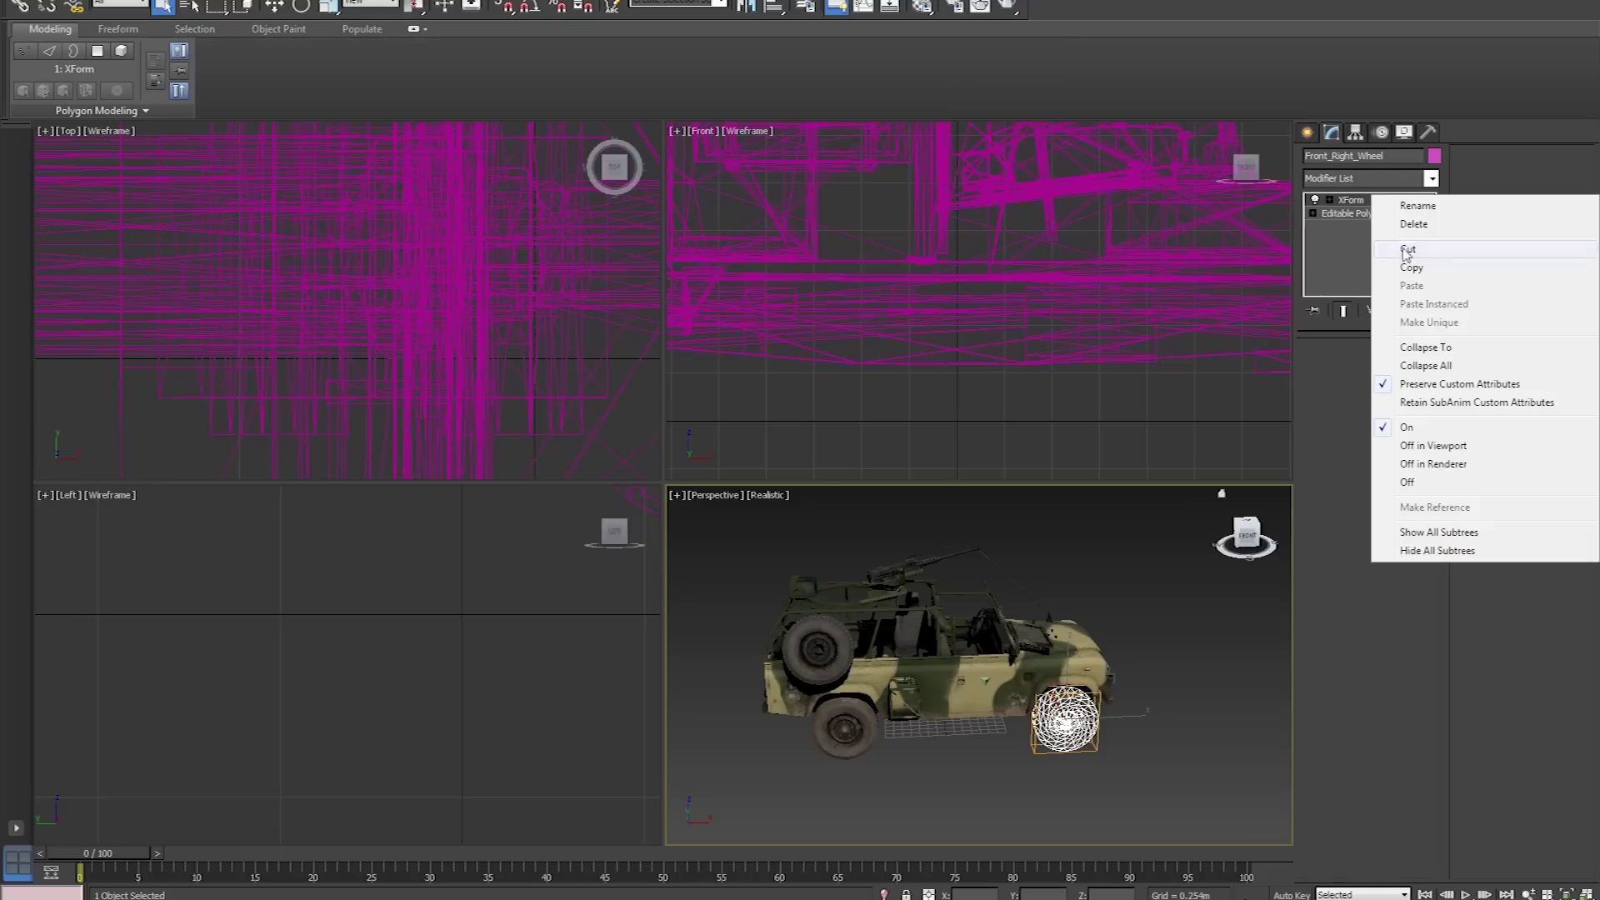
{"action": "left_click", "coordinate": [1417, 361]}
{"action": "left_click", "coordinate": [832, 513]}
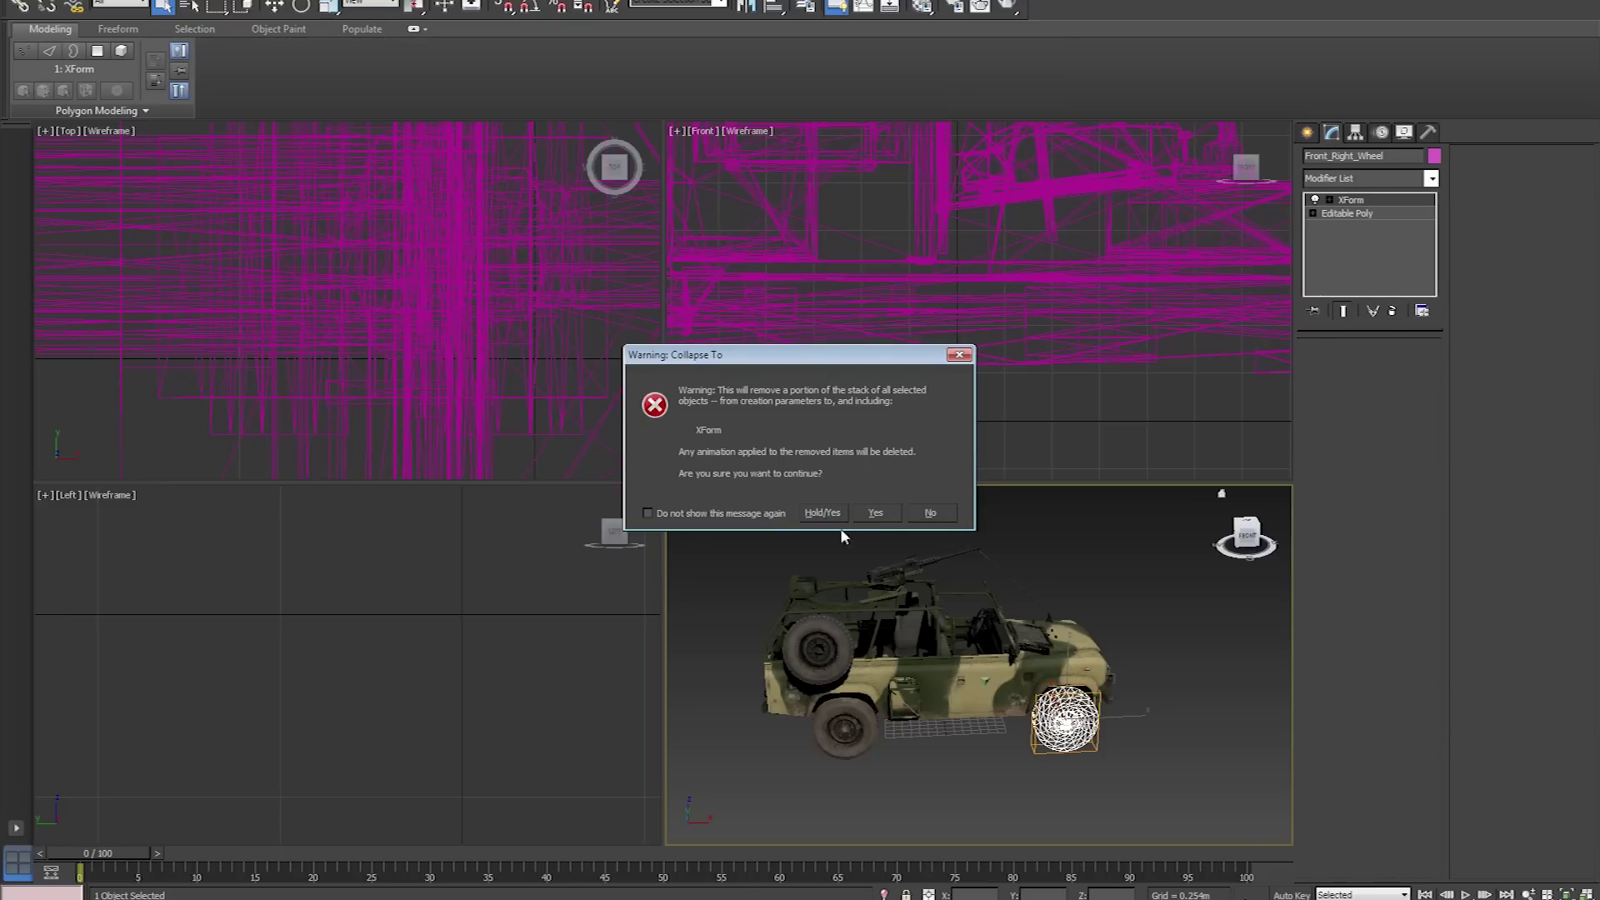
Apply Reset XForm to the rear right wheel and collapse its XForm modifier into the Editable Poly
{"action": "left_click", "coordinate": [856, 720]}
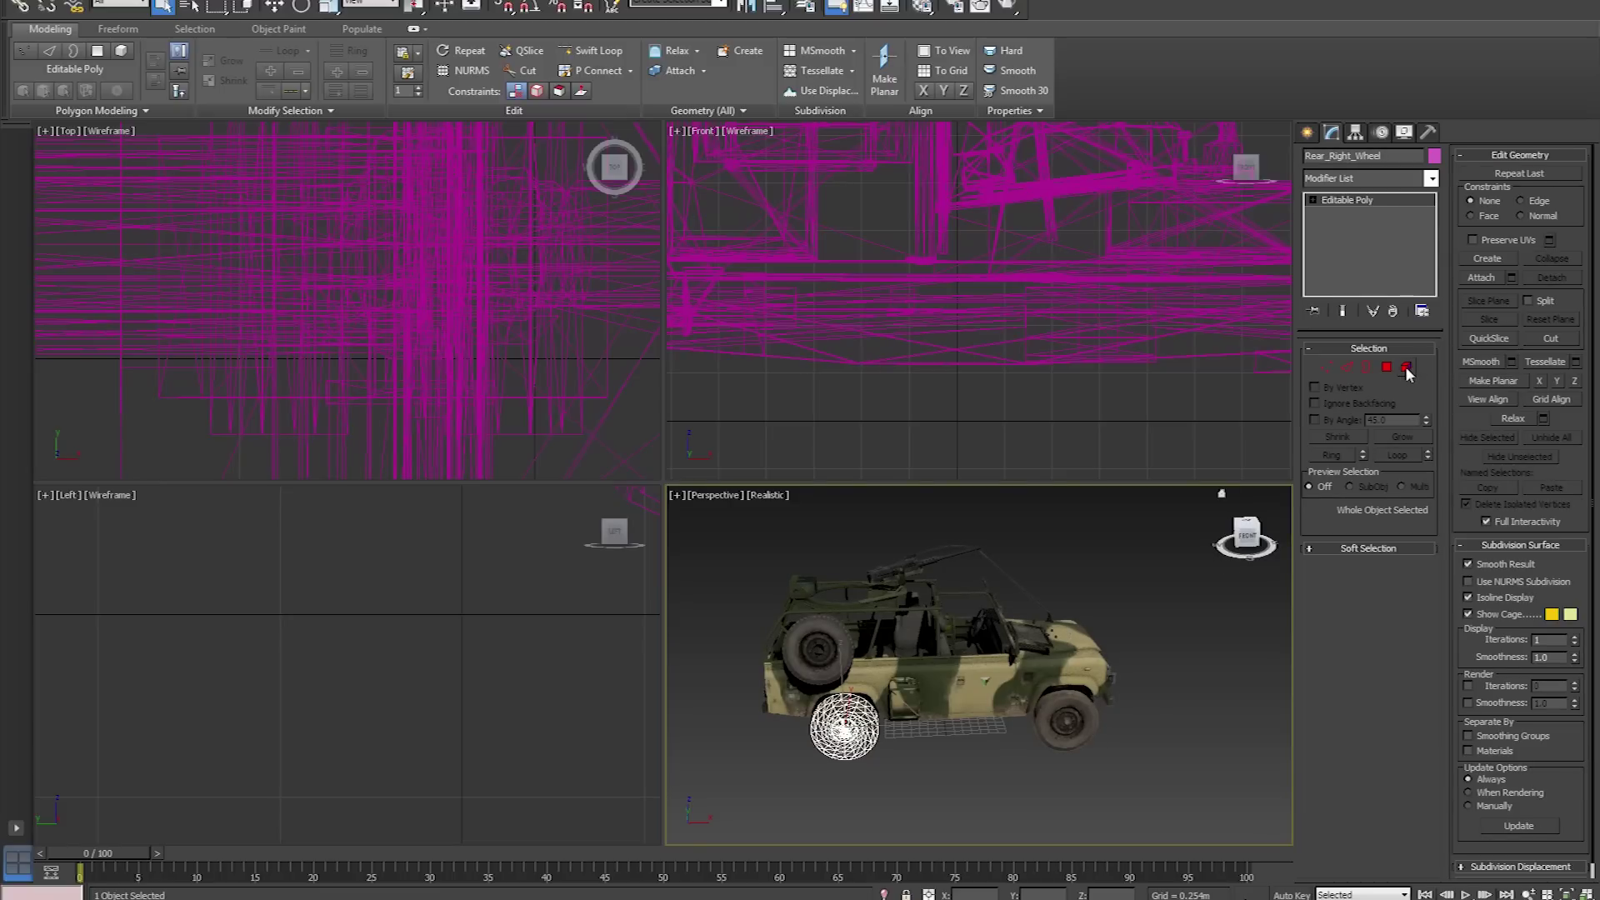
{"action": "left_click", "coordinate": [1428, 132]}
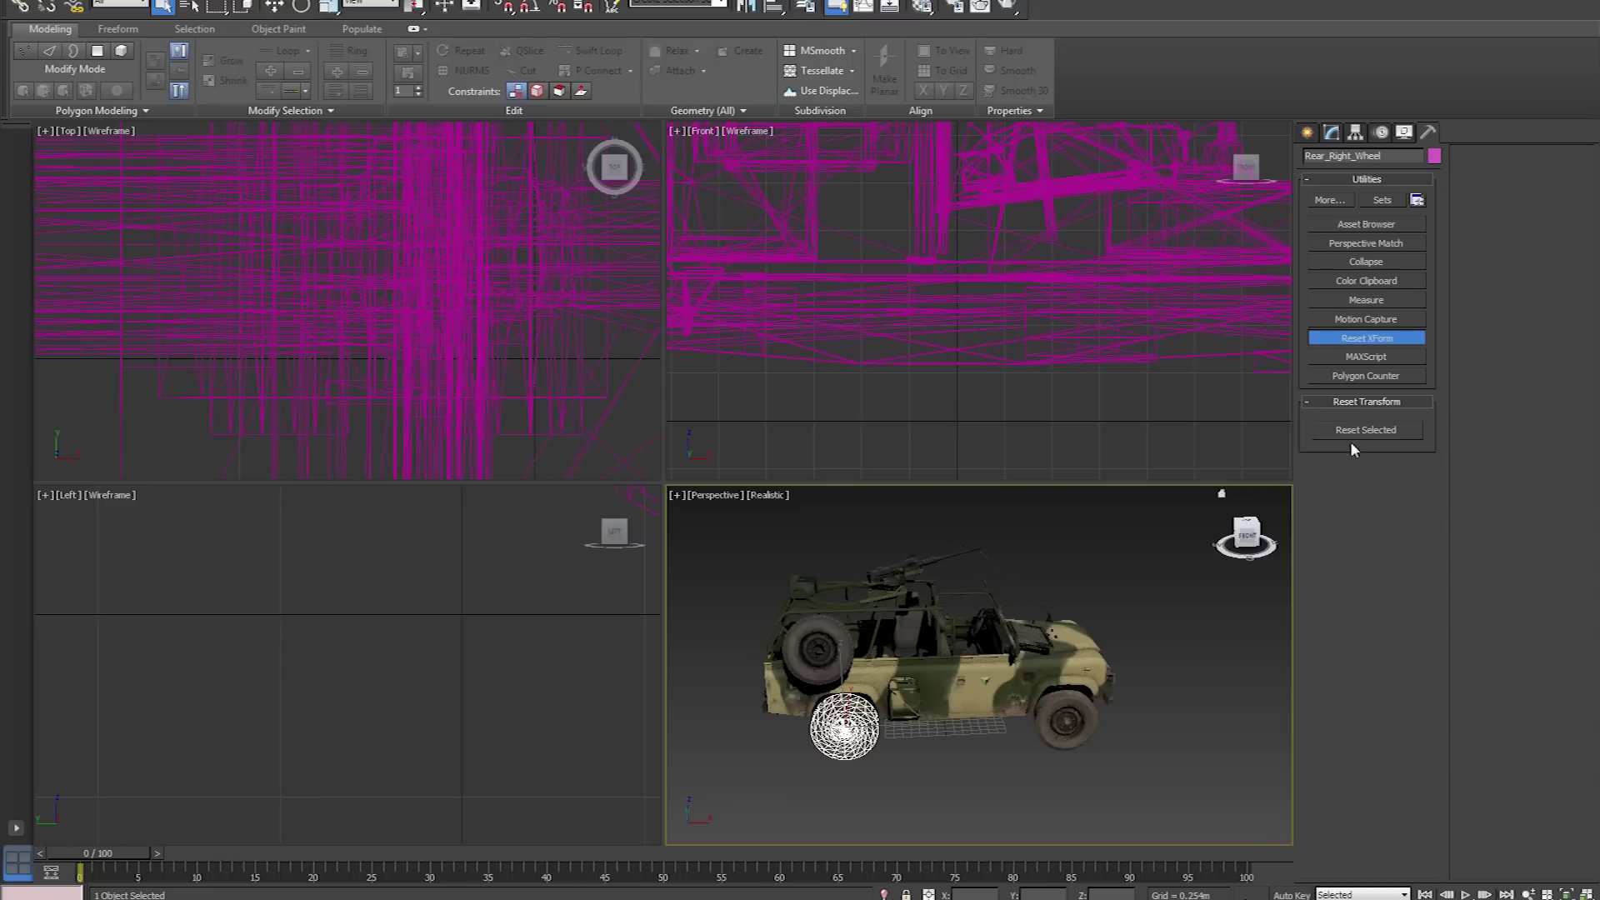
{"action": "left_click", "coordinate": [1332, 133]}
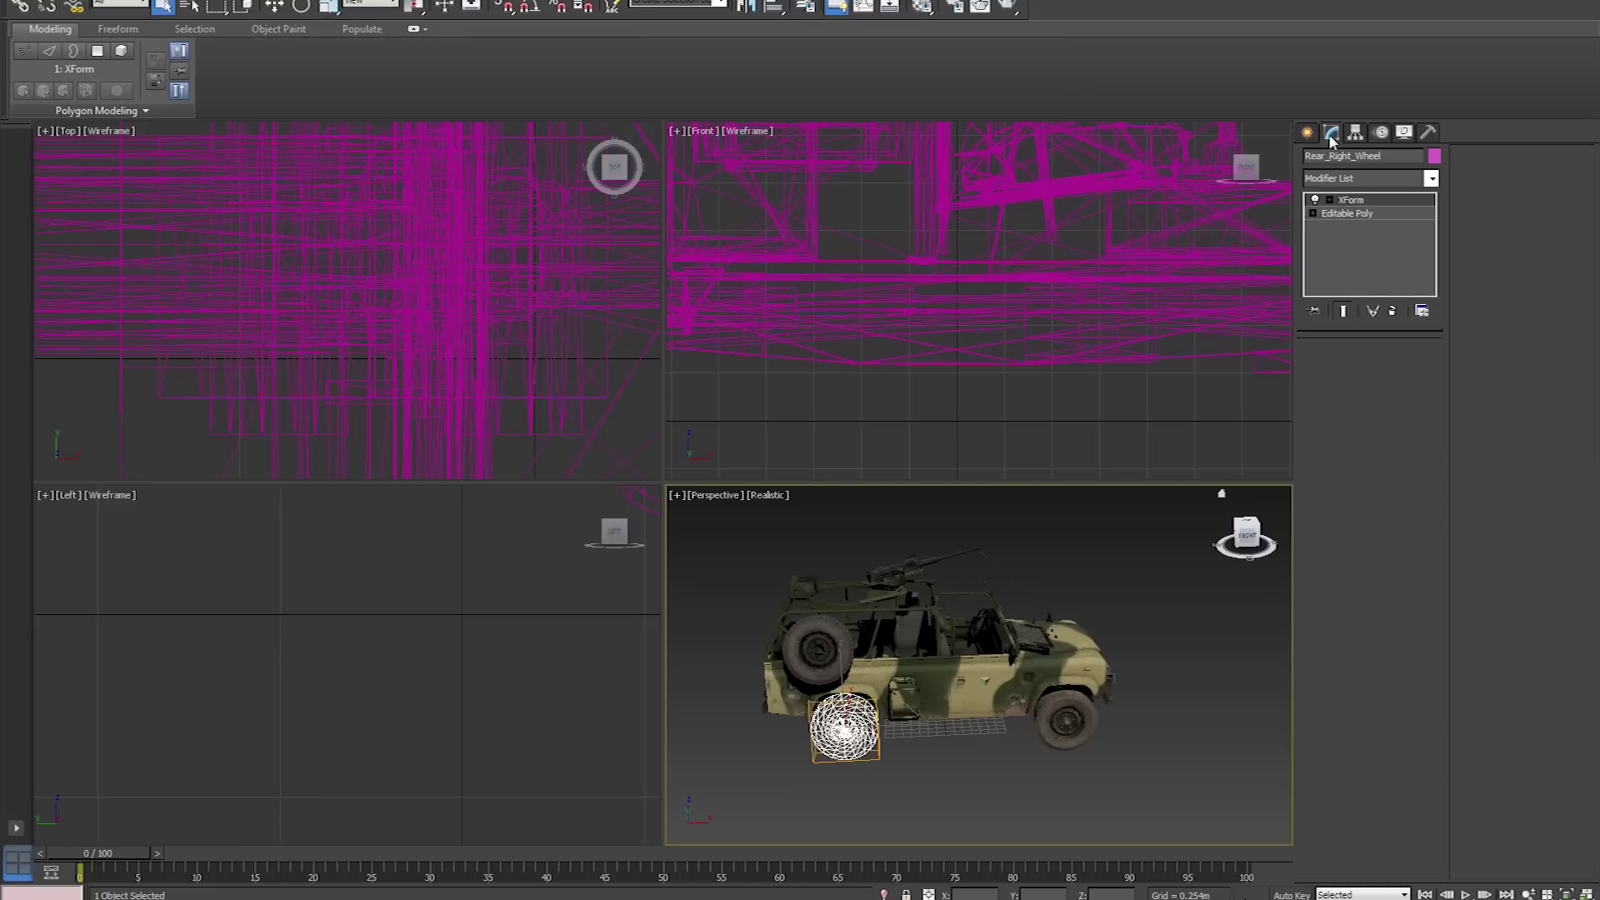
{"action": "right_click", "coordinate": [1368, 206]}
{"action": "left_click", "coordinate": [1407, 353]}
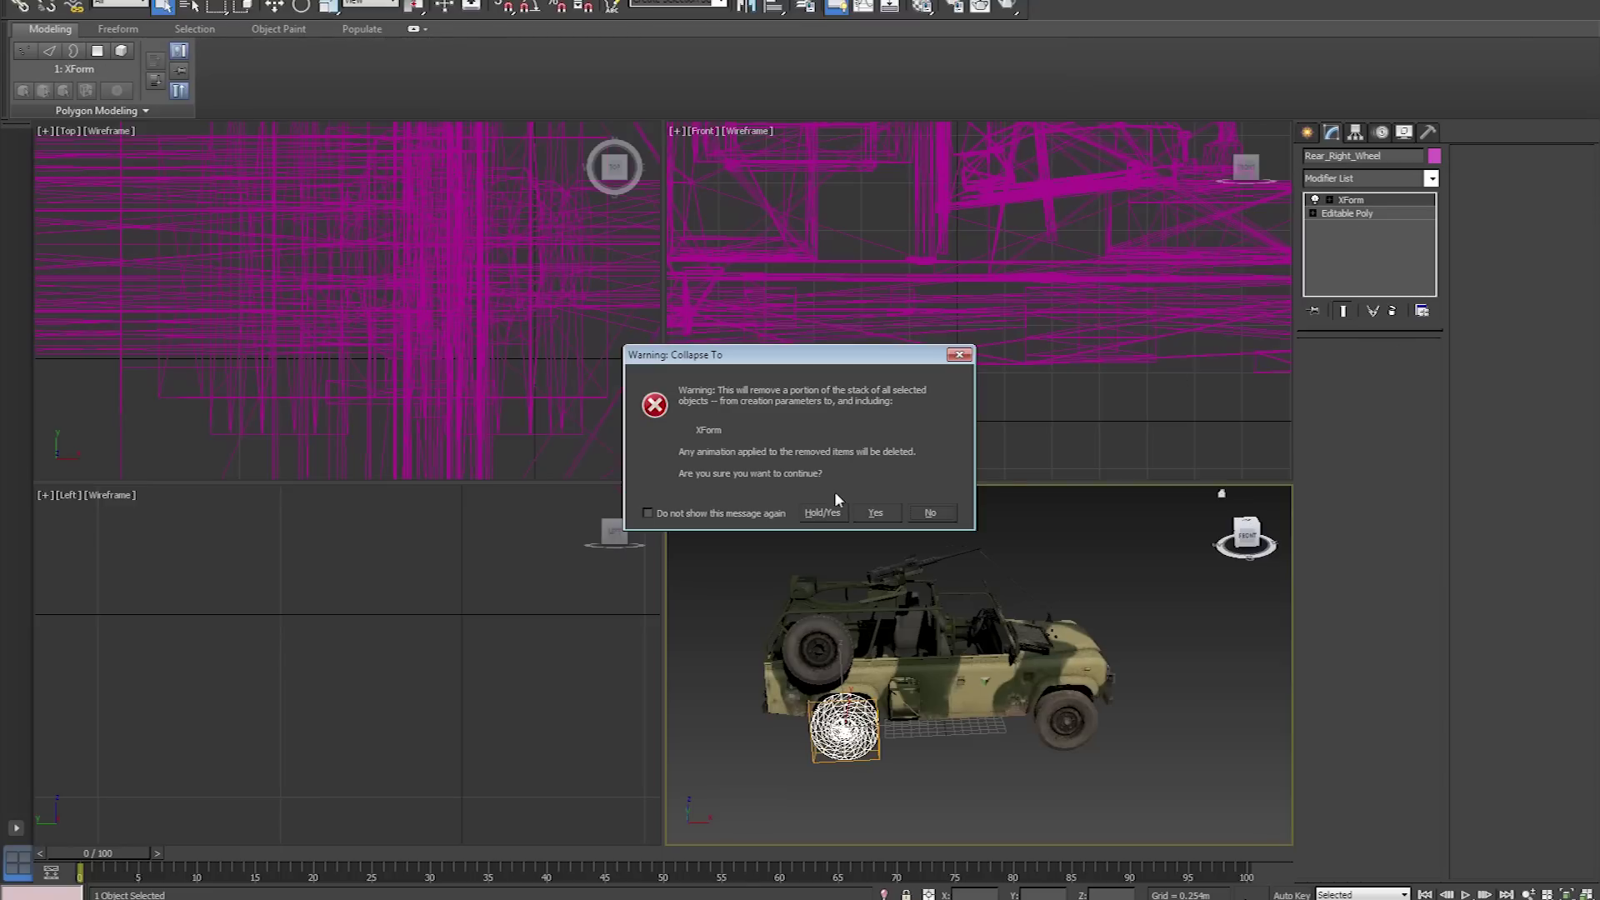
Reset the transform of the rear left wheel with Reset XForm and collapse the modifier into the Editable Poly, holding the scene first
{"action": "middle_click_drag", "start_coordinate": [873, 532], "coordinate": [1023, 578], "text": "alt"}
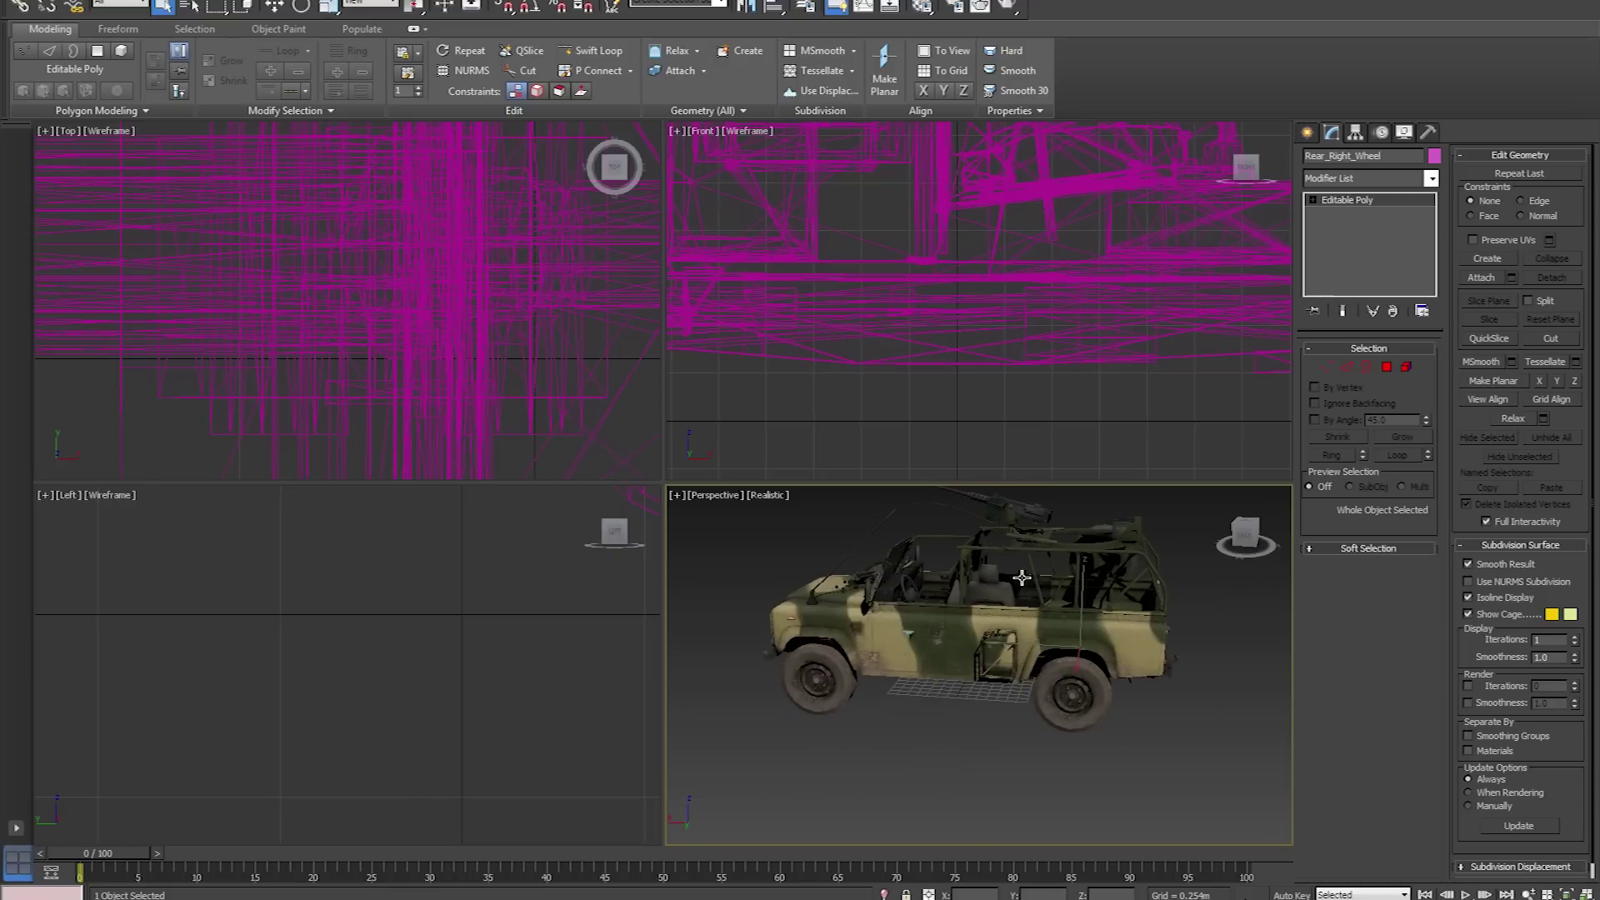
{"action": "left_click", "coordinate": [1081, 694]}
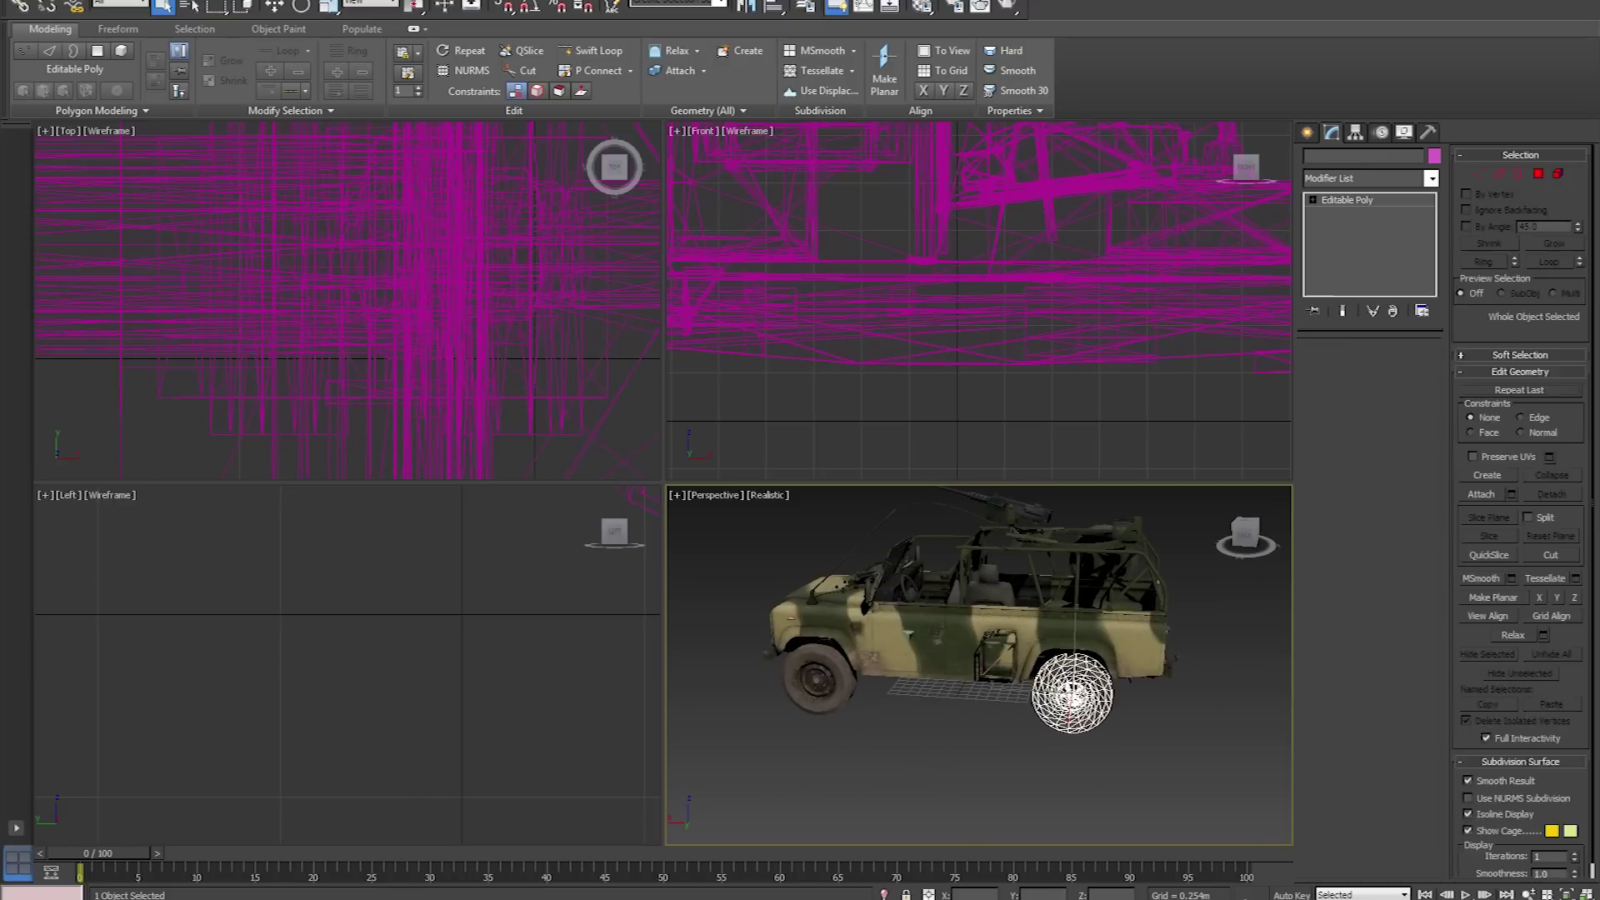
{"action": "left_click", "coordinate": [1429, 133]}
{"action": "left_click", "coordinate": [1370, 430]}
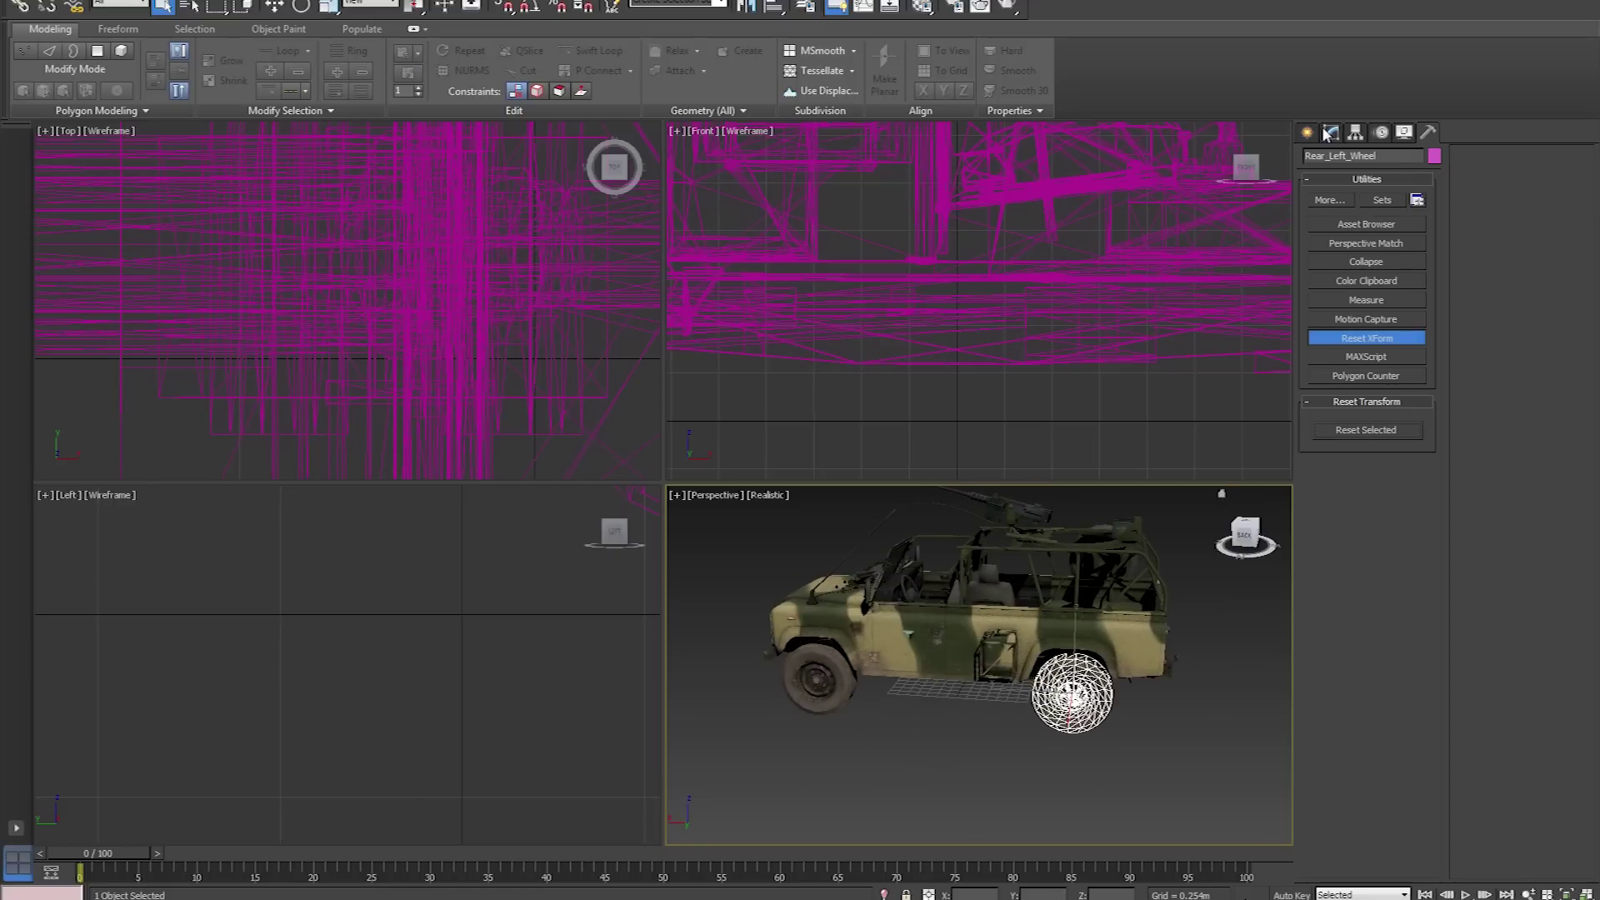
{"action": "left_click", "coordinate": [1331, 134]}
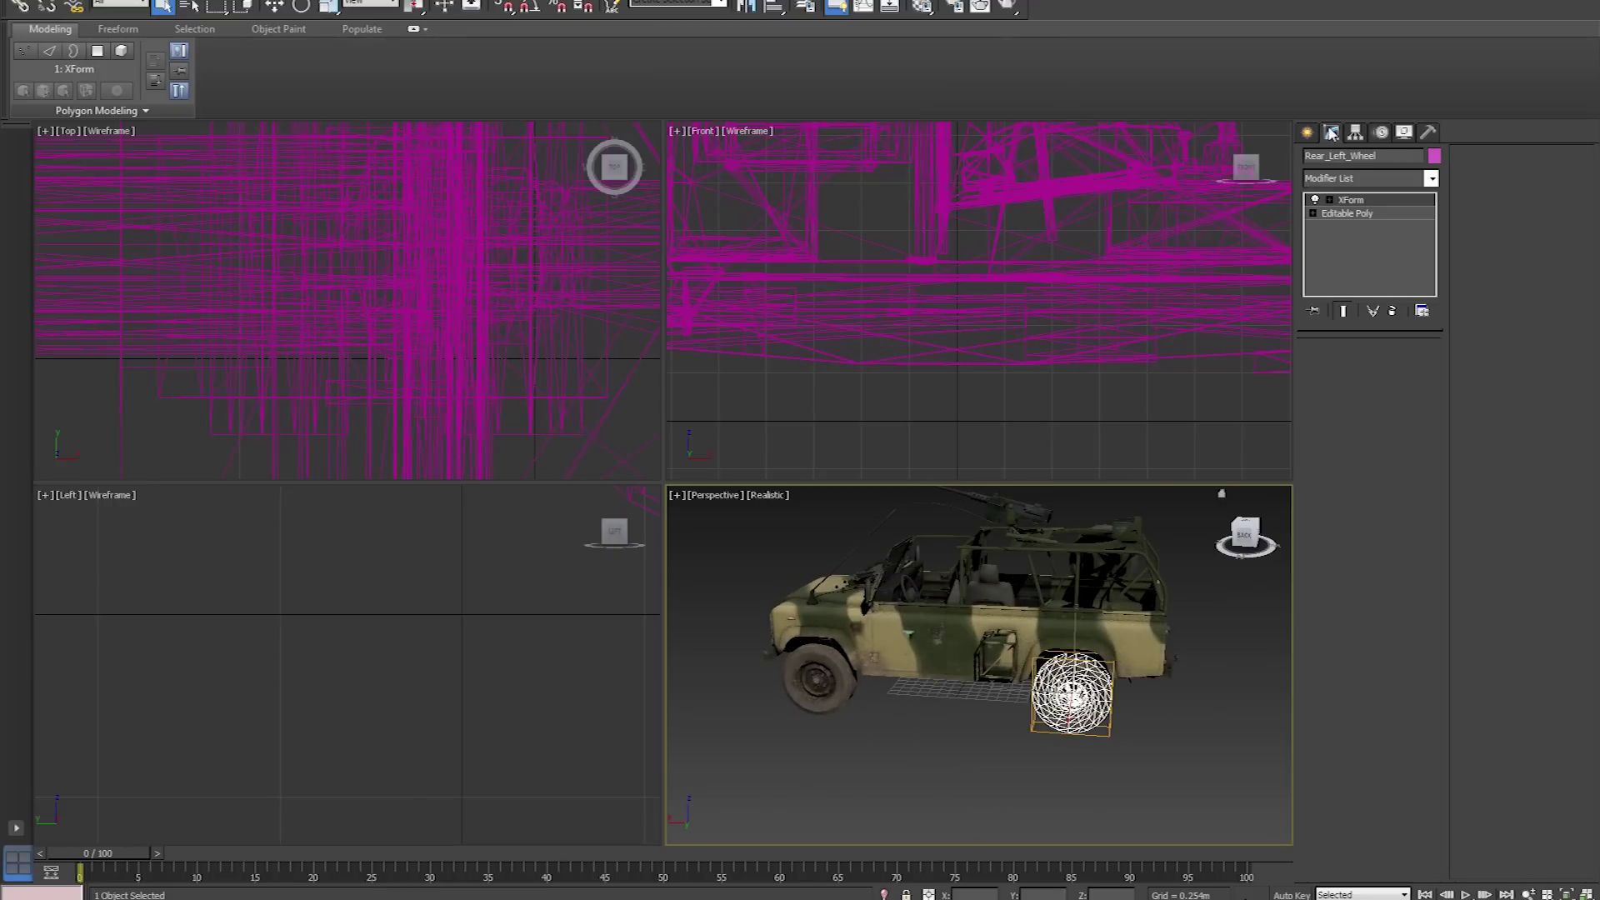
{"action": "right_click", "coordinate": [1351, 200]}
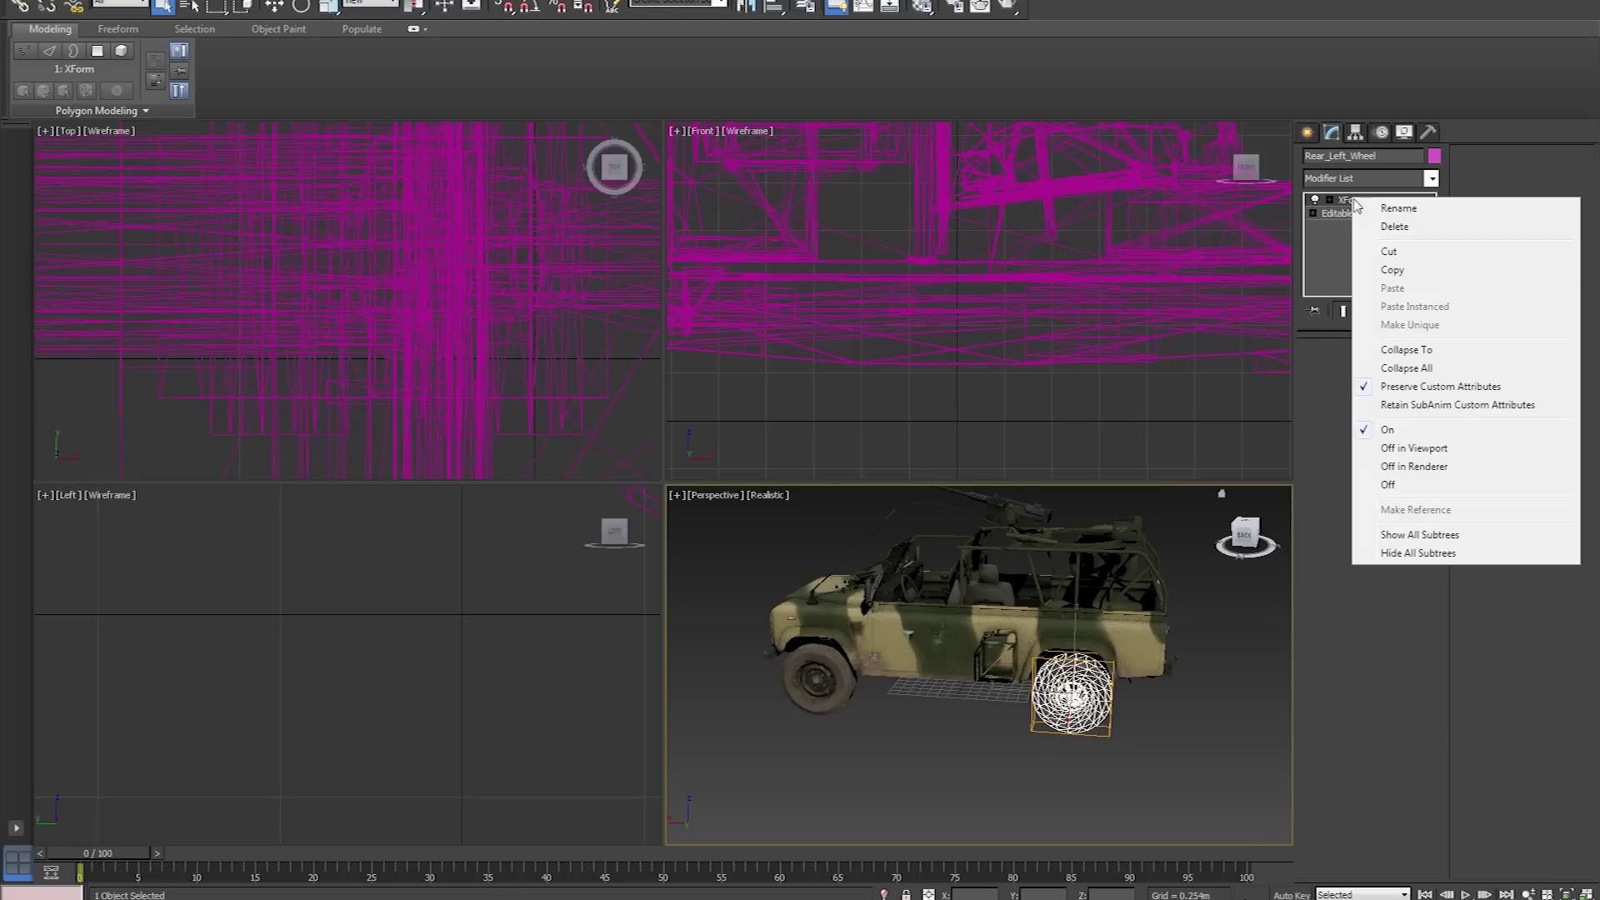
{"action": "left_click", "coordinate": [1407, 351]}
{"action": "left_click", "coordinate": [816, 515]}
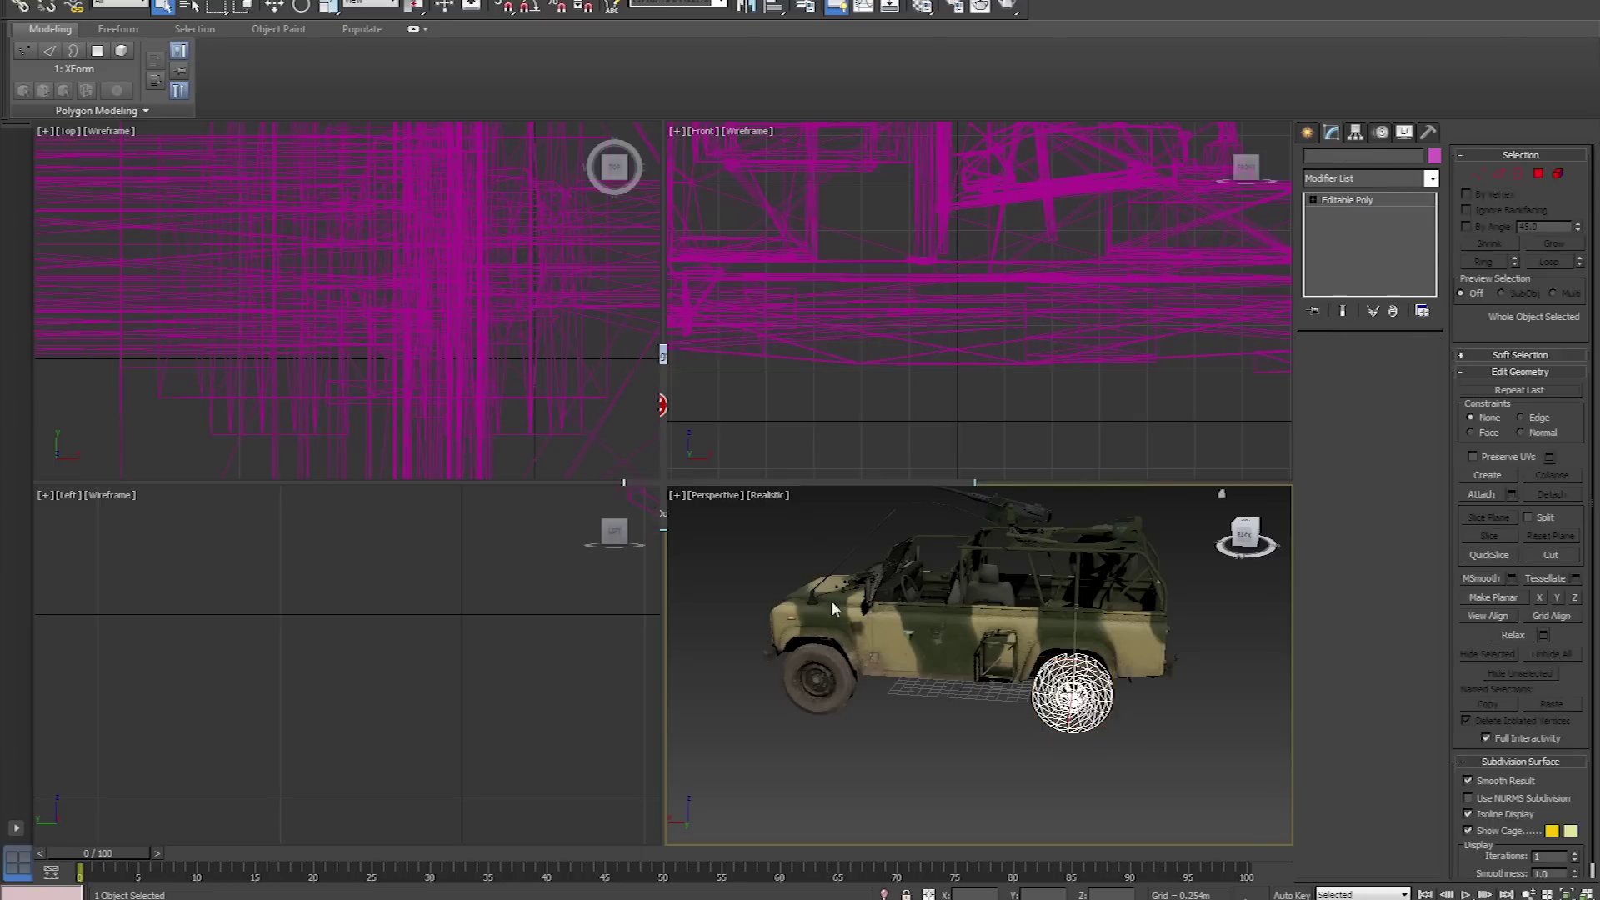
Apply Reset XForm to the front left wheel and collapse the resulting XForm modifier, holding the scene first
{"action": "left_click", "coordinate": [821, 680]}
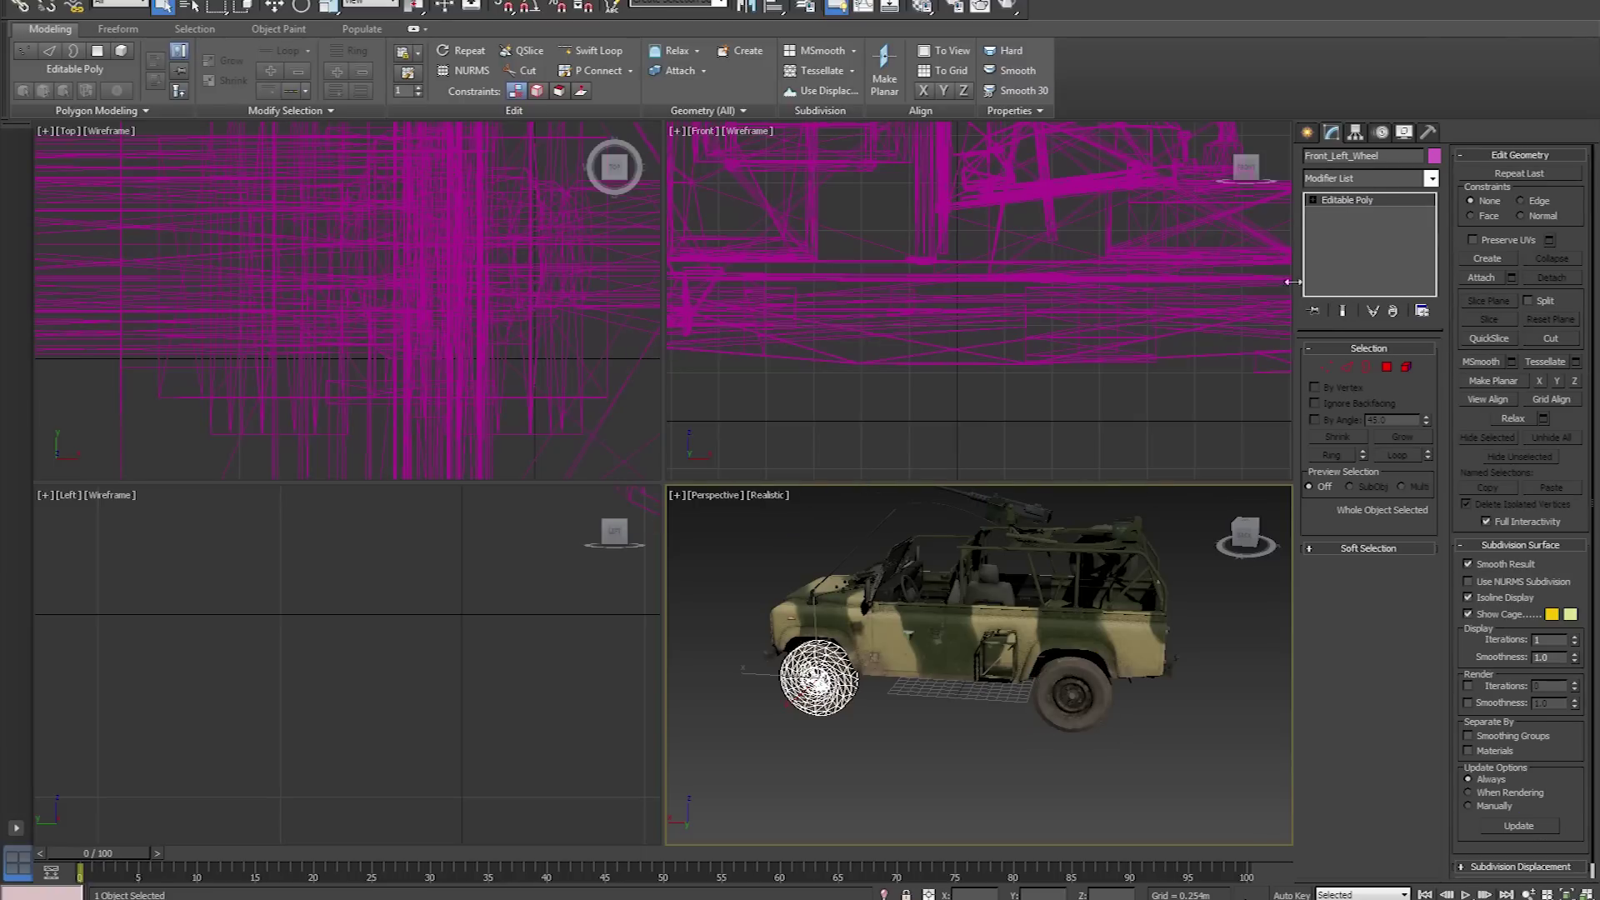
{"action": "left_click", "coordinate": [1429, 133]}
{"action": "left_click", "coordinate": [1357, 429]}
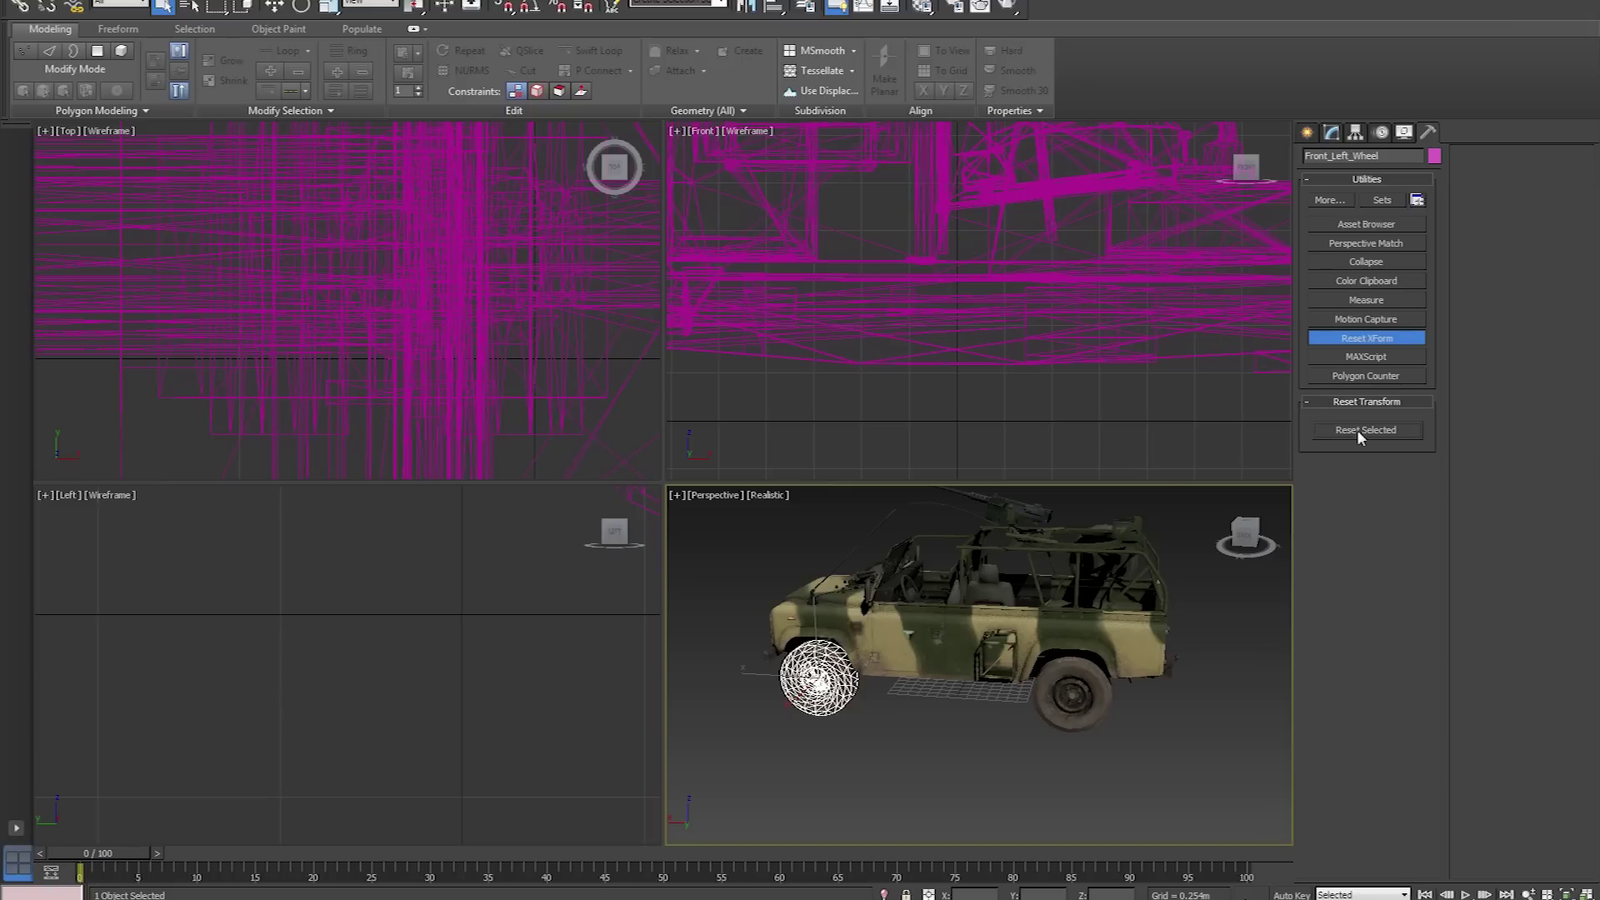
{"action": "left_click", "coordinate": [1332, 132]}
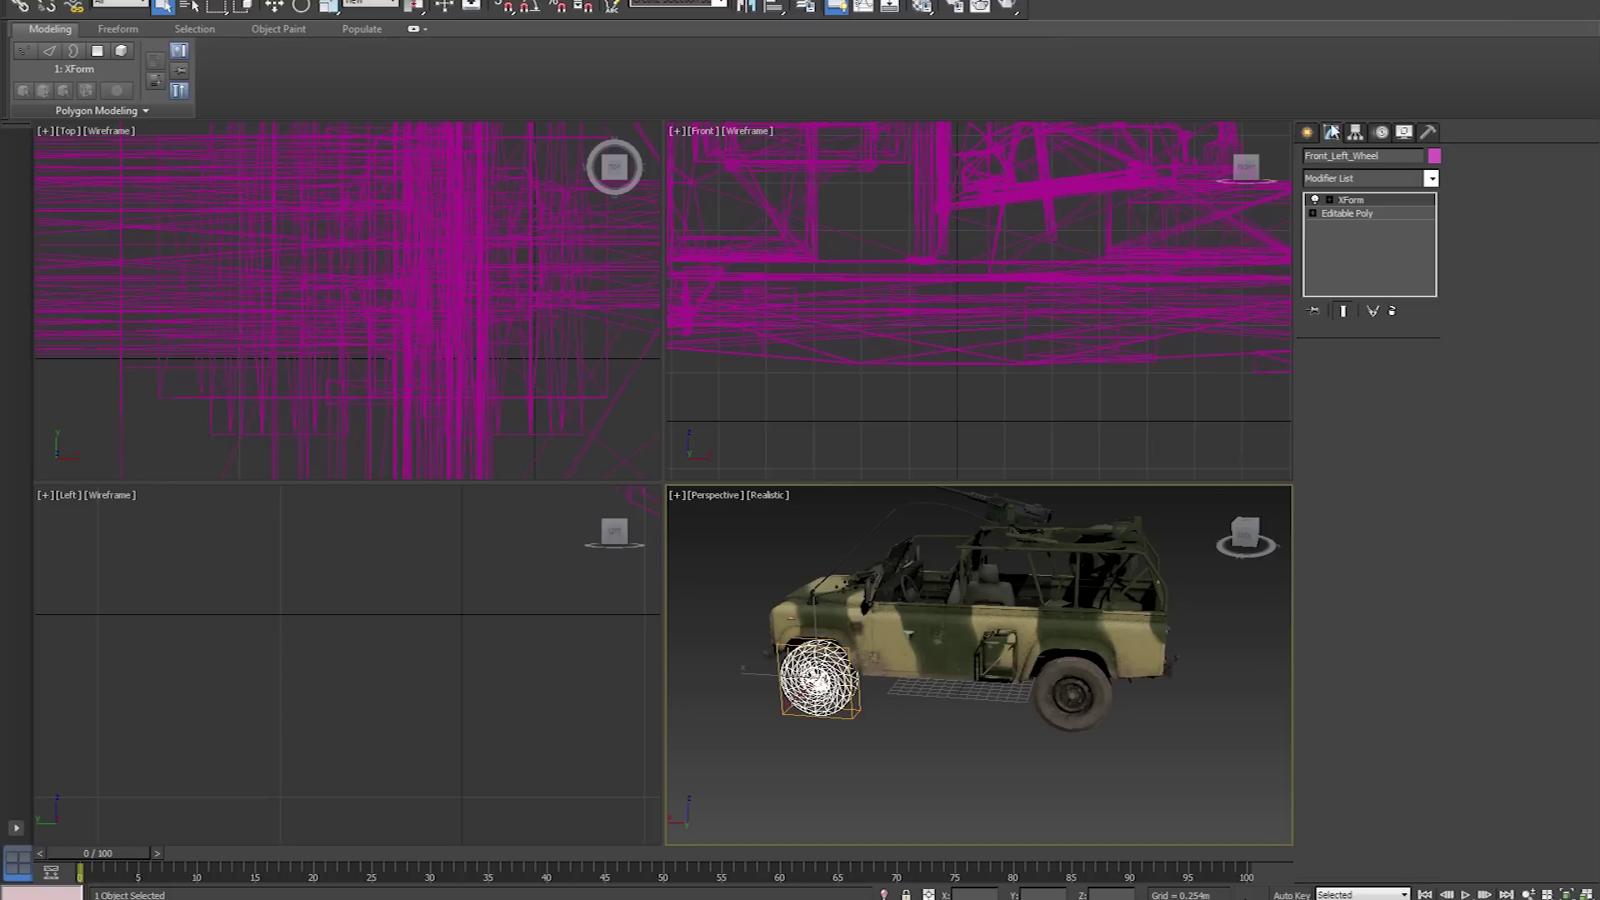
{"action": "right_click", "coordinate": [1357, 203]}
{"action": "left_click", "coordinate": [1402, 360]}
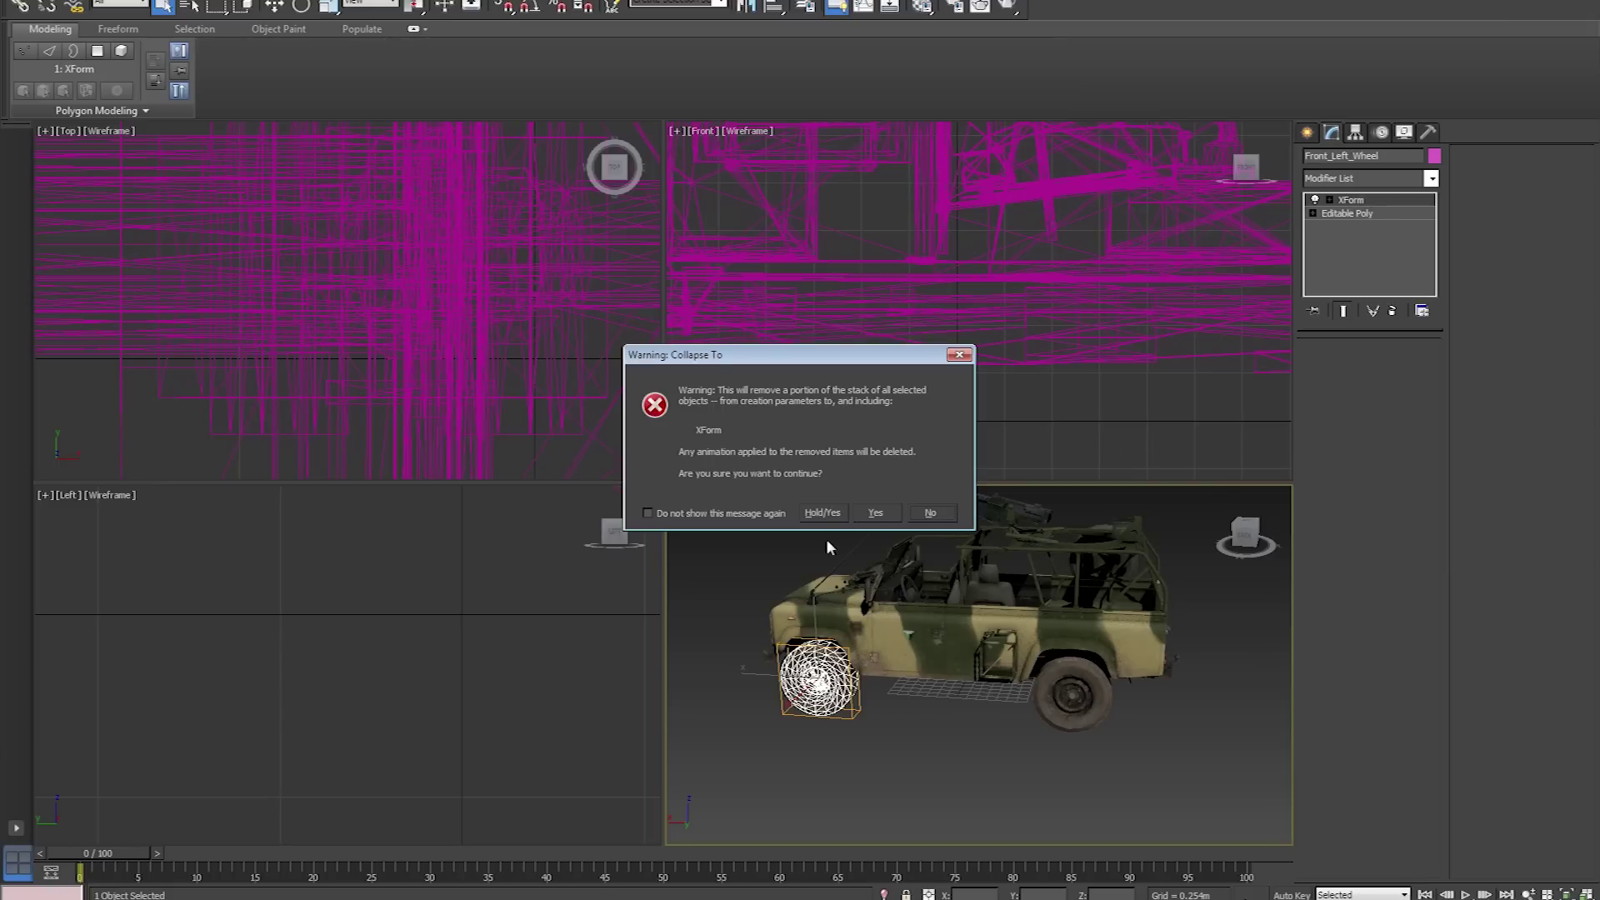
{"action": "left_click", "coordinate": [820, 512]}
Link the rear right, front right, rear left and front left wheels back to the Jeep body in Schematic View
{"action": "middle_click_drag", "start_coordinate": [983, 671], "coordinate": [958, 743], "text": "alt"}
{"action": "left_click", "coordinate": [888, 658]}
{"action": "middle_click_drag", "start_coordinate": [887, 659], "coordinate": [890, 733], "text": "alt"}
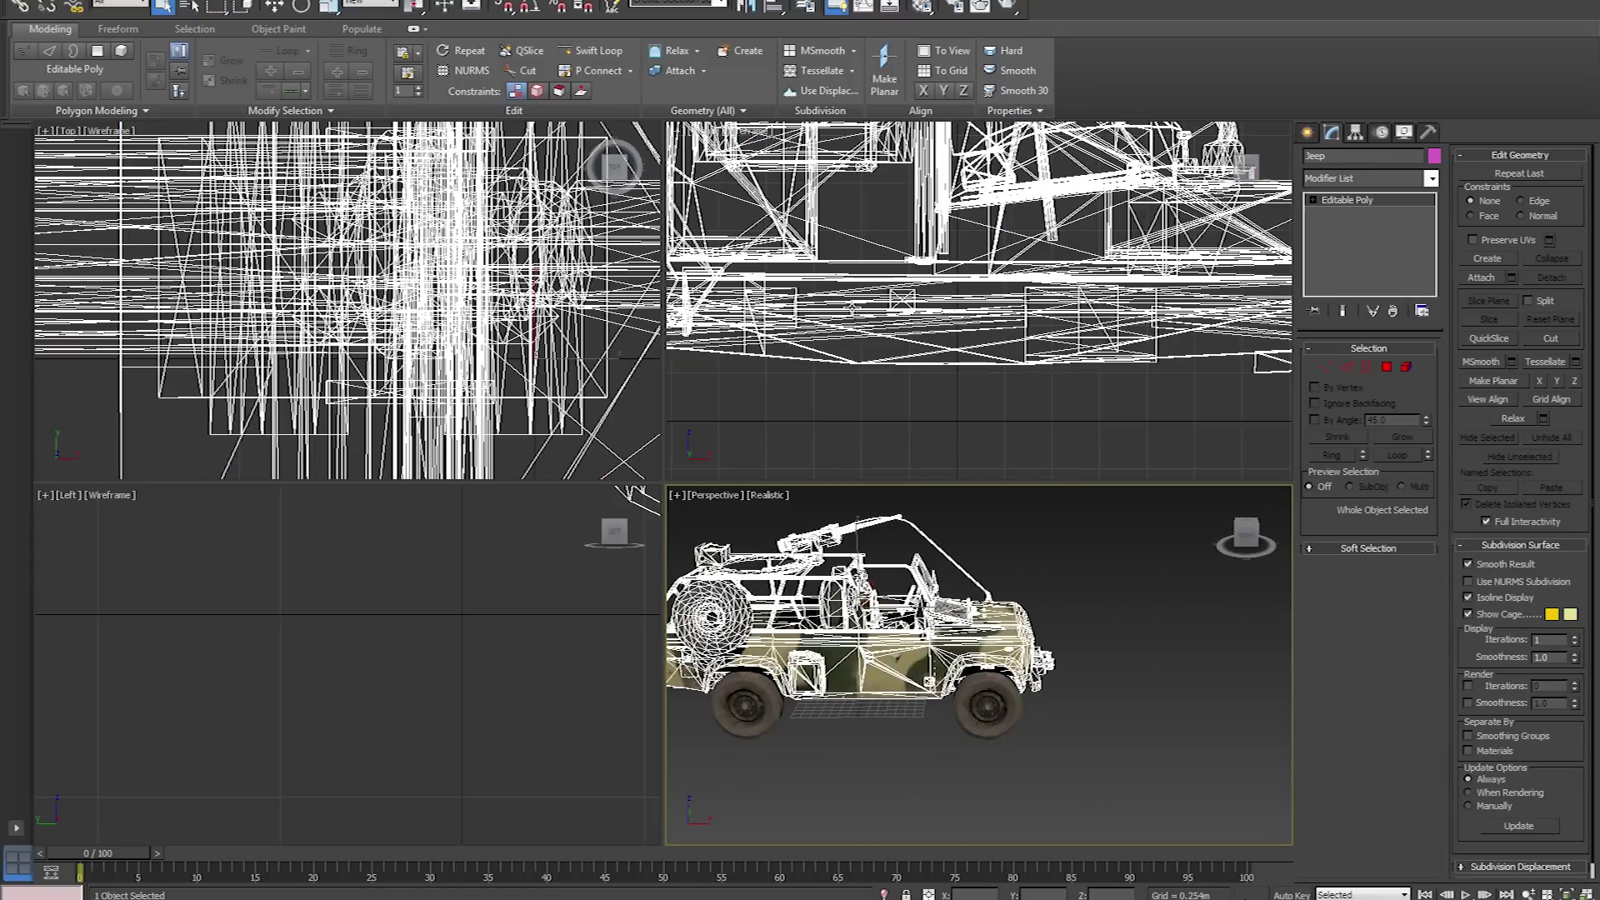
{"action": "left_click", "coordinate": [836, 7]}
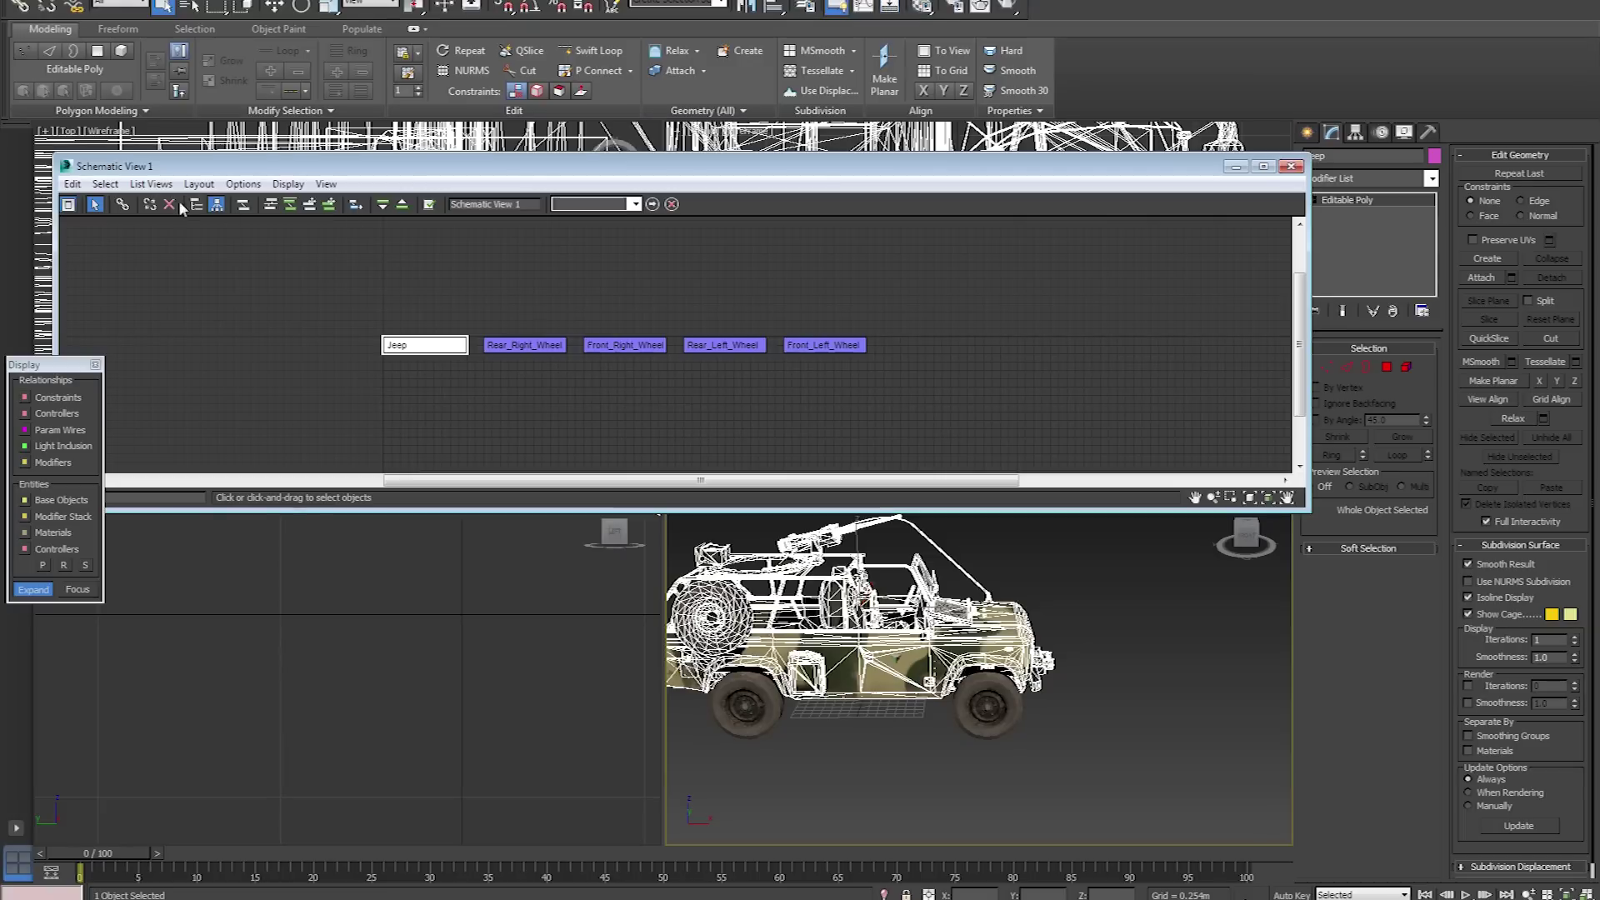
{"action": "left_click", "coordinate": [122, 203]}
{"action": "left_click_drag", "start_coordinate": [524, 345], "coordinate": [438, 345]}
{"action": "left_click_drag", "start_coordinate": [621, 345], "coordinate": [473, 342]}
{"action": "left_click_drag", "start_coordinate": [724, 345], "coordinate": [525, 343]}
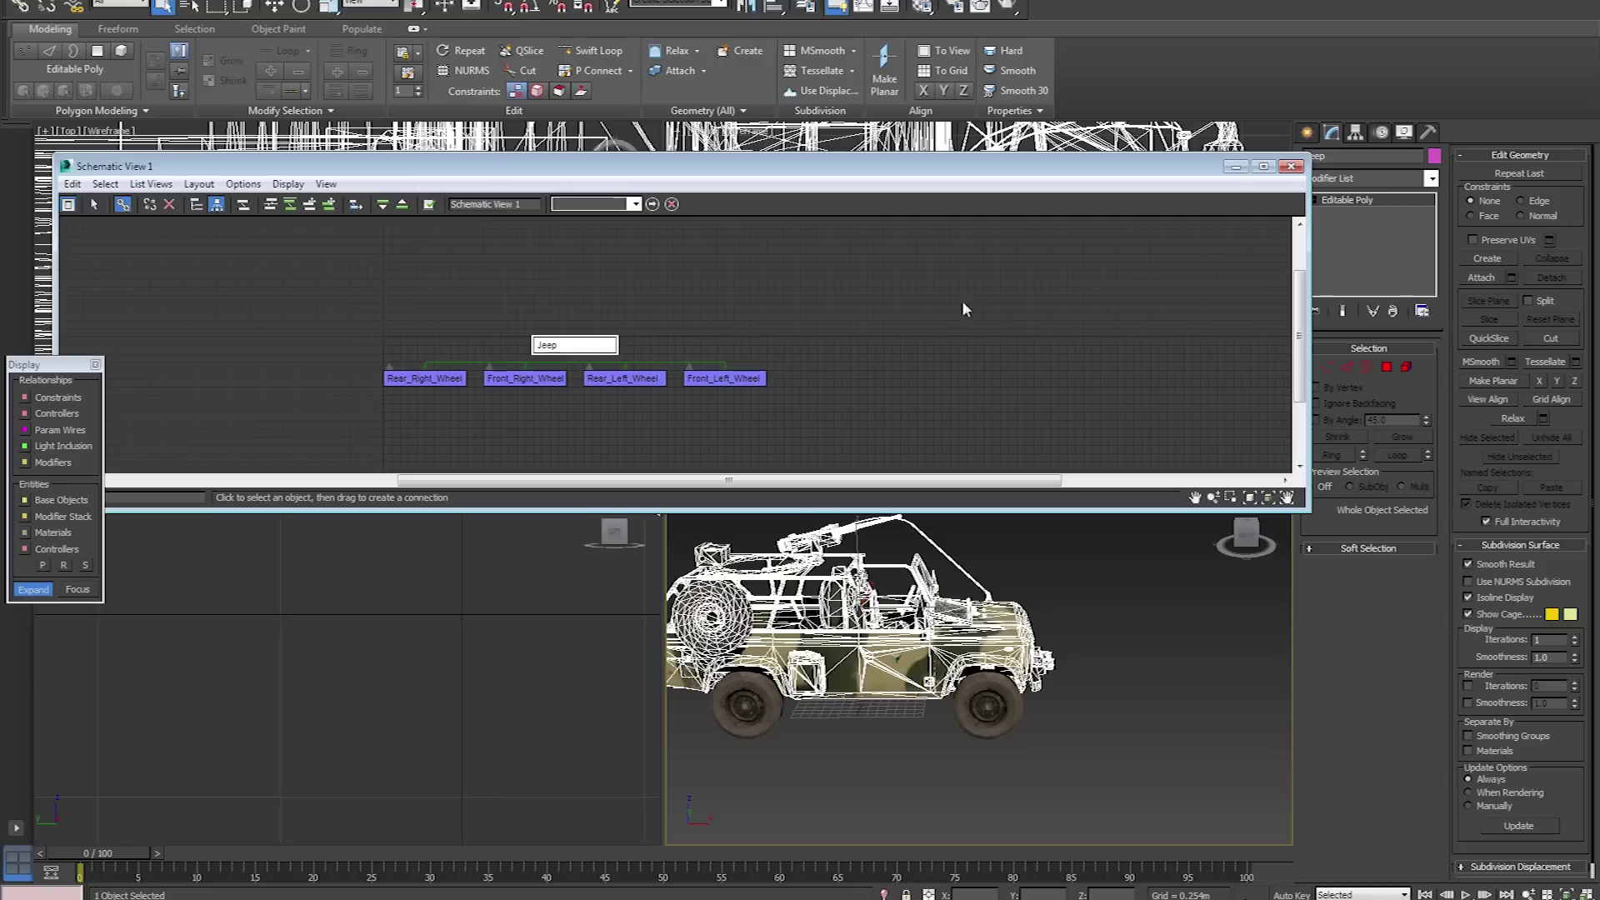
{"action": "left_click", "coordinate": [1293, 167]}
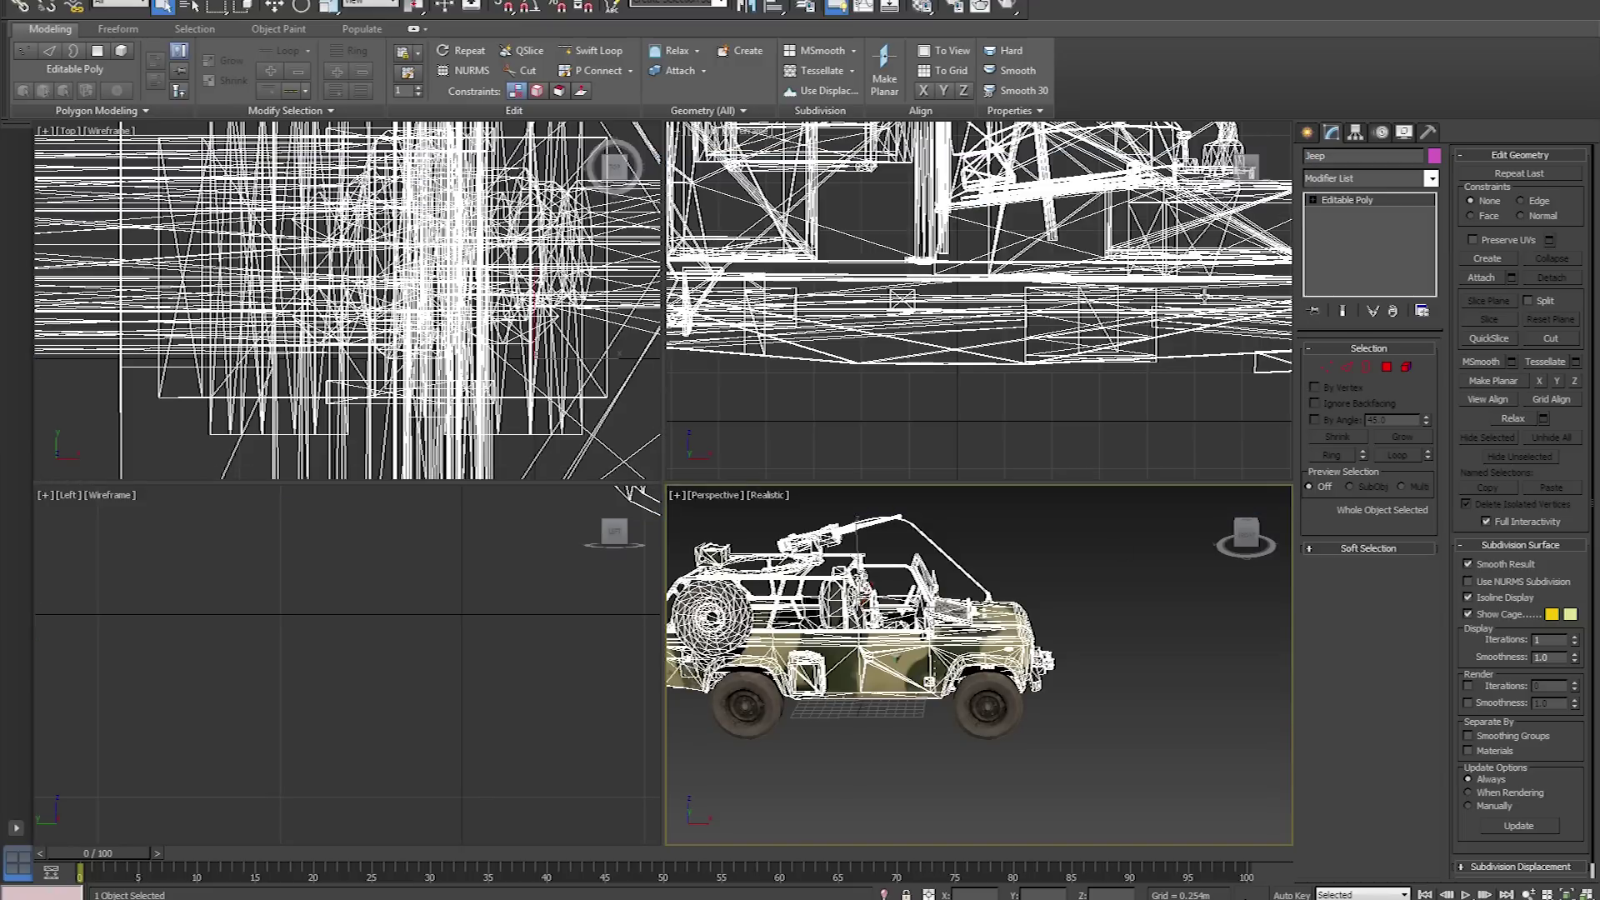
Select the Jeep body with all four wheels and set up an FBX export that replaces the existing jeep_size_test.FBX
{"action": "middle_click_drag", "start_coordinate": [1103, 581], "coordinate": [1141, 584]}
{"action": "left_click_drag", "start_coordinate": [1170, 752], "coordinate": [697, 533]}
{"action": "middle_click_drag", "start_coordinate": [752, 500], "coordinate": [834, 540], "text": "alt"}
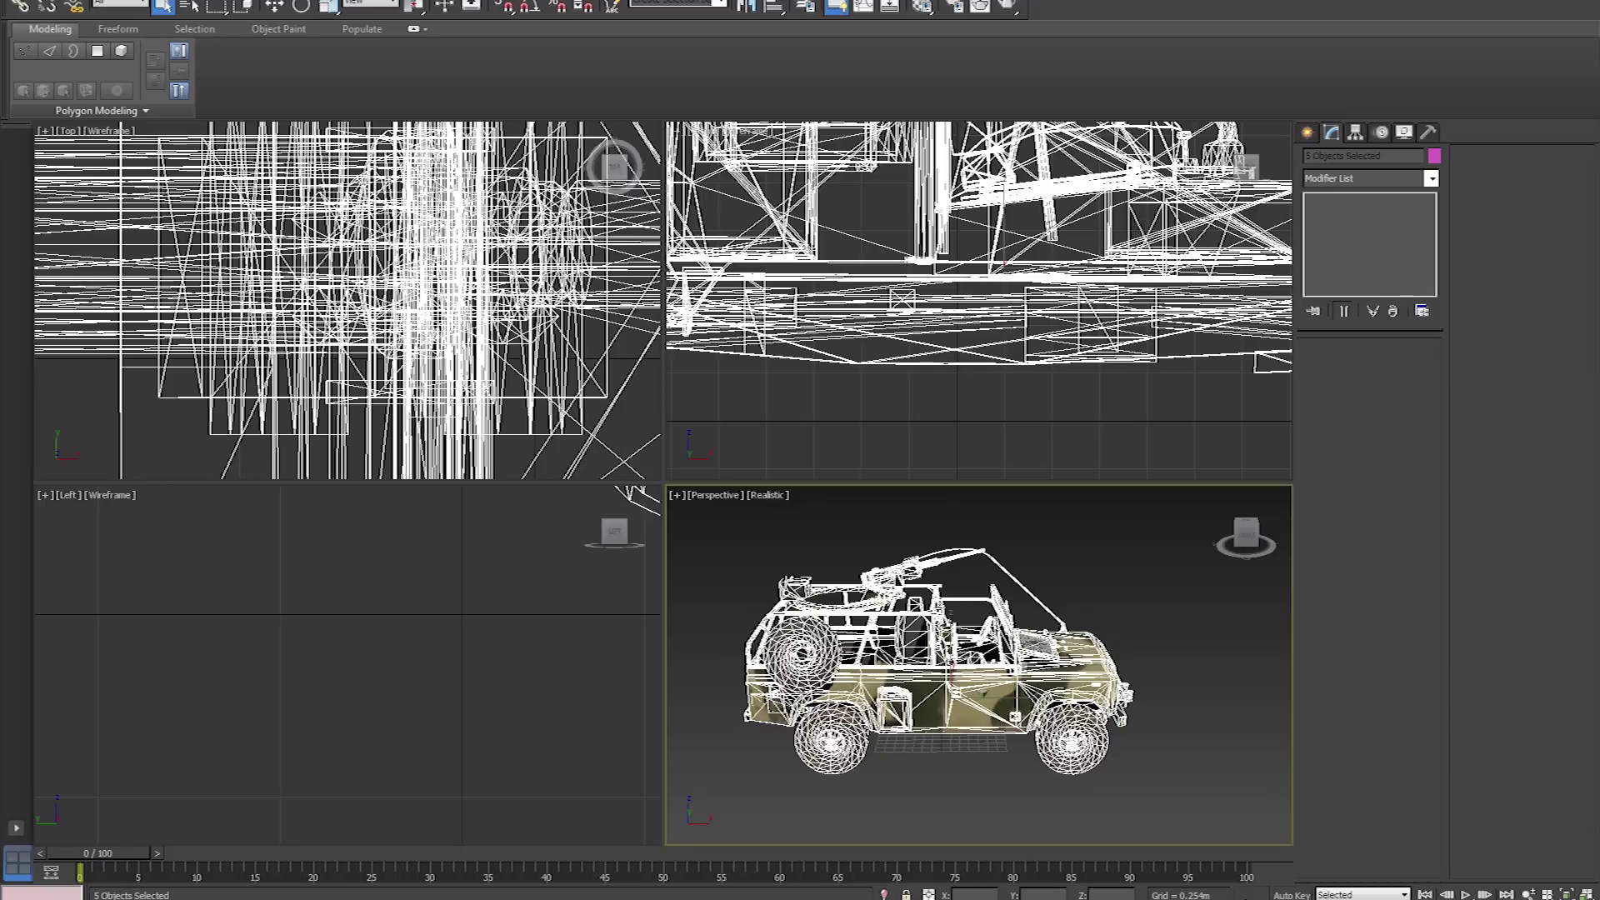
{"action": "key", "text": "alt+f"}
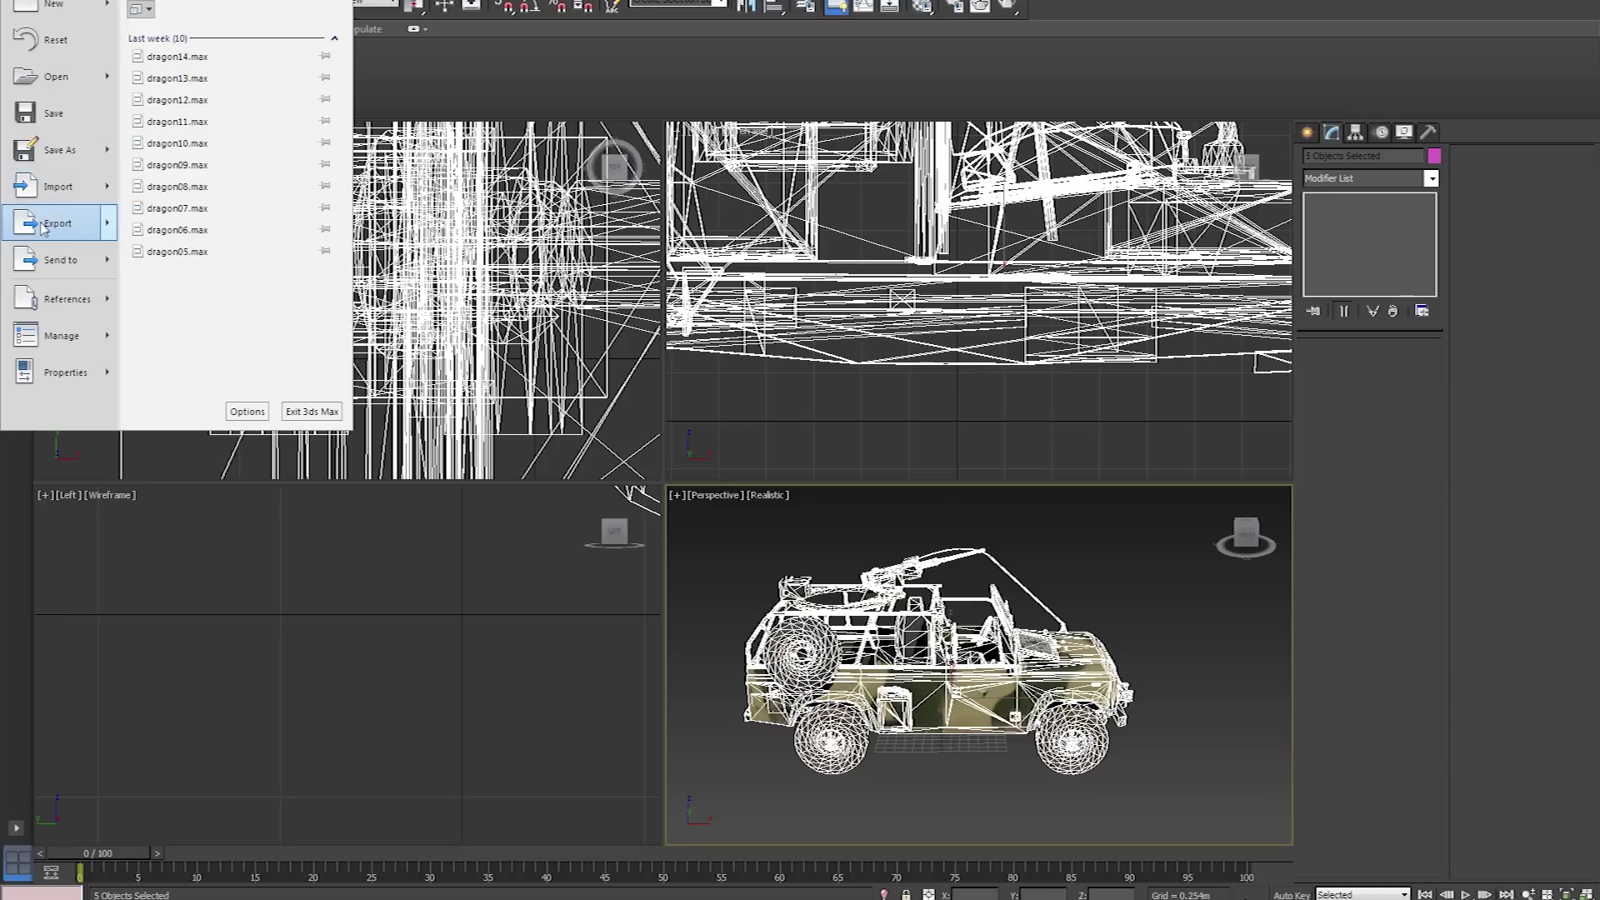
{"action": "left_click", "coordinate": [205, 101]}
{"action": "left_click", "coordinate": [204, 61]}
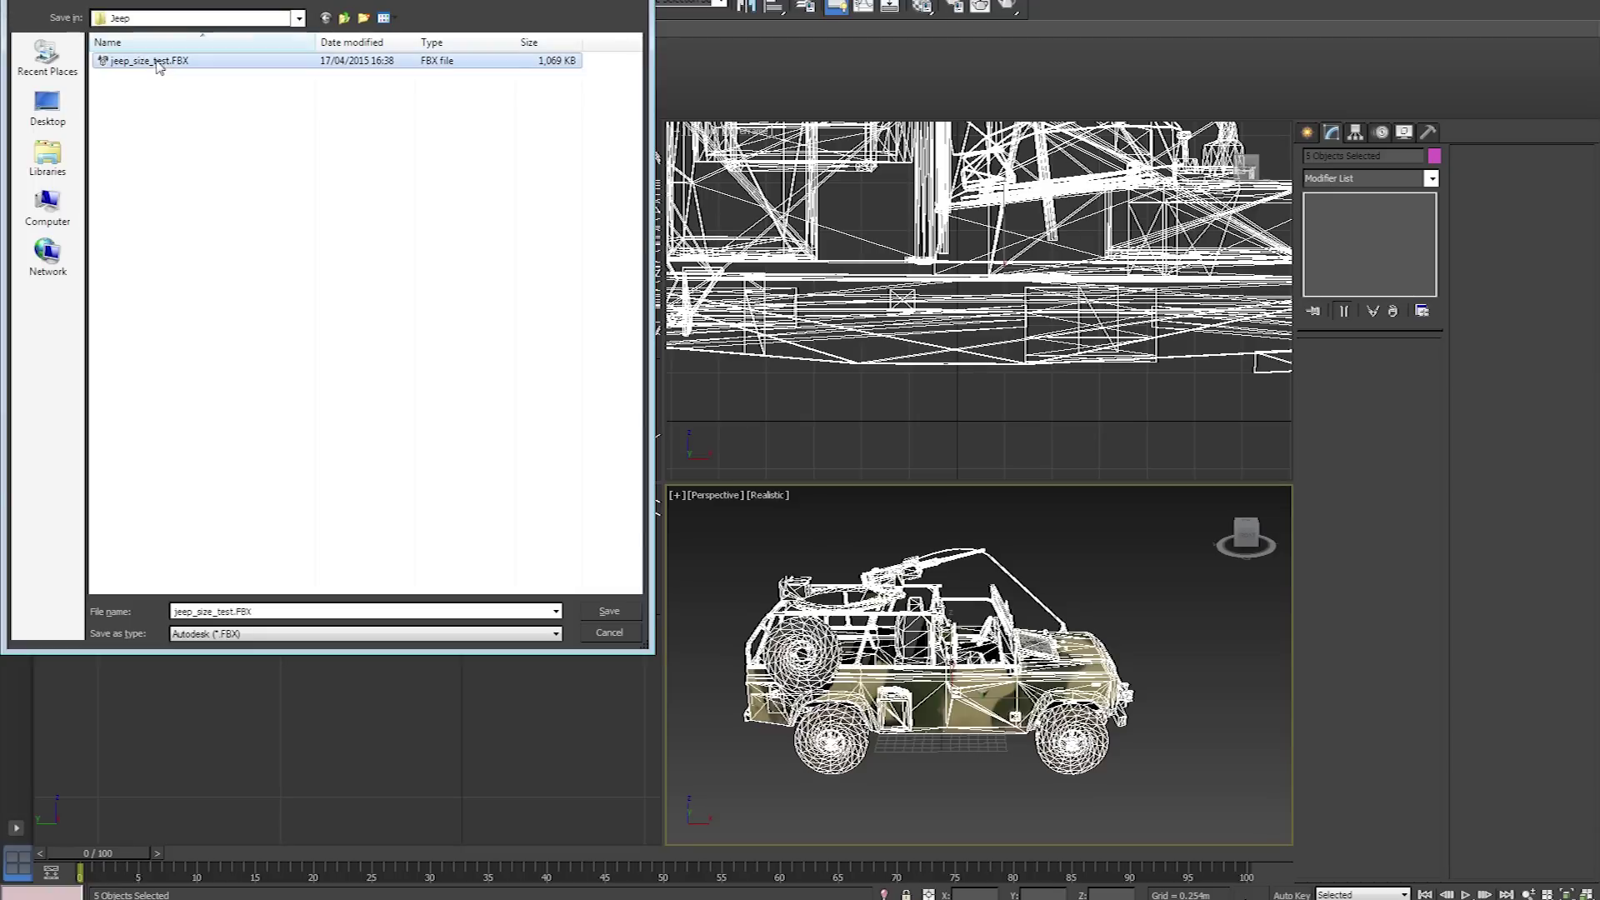
{"action": "left_click", "coordinate": [588, 611]}
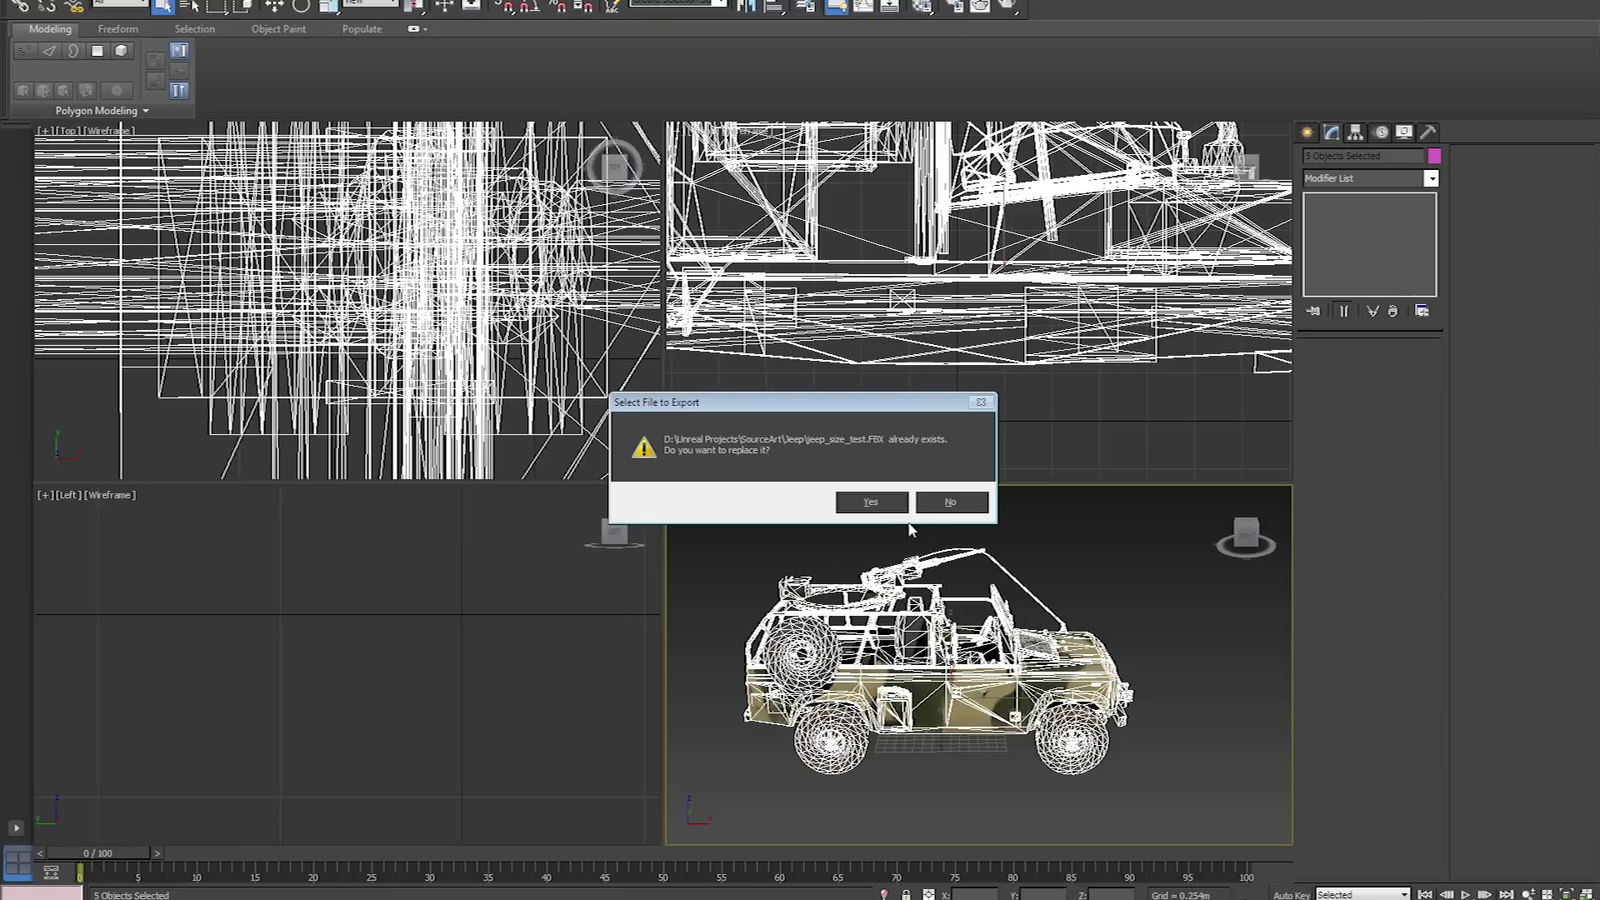
{"action": "left_click", "coordinate": [870, 501]}
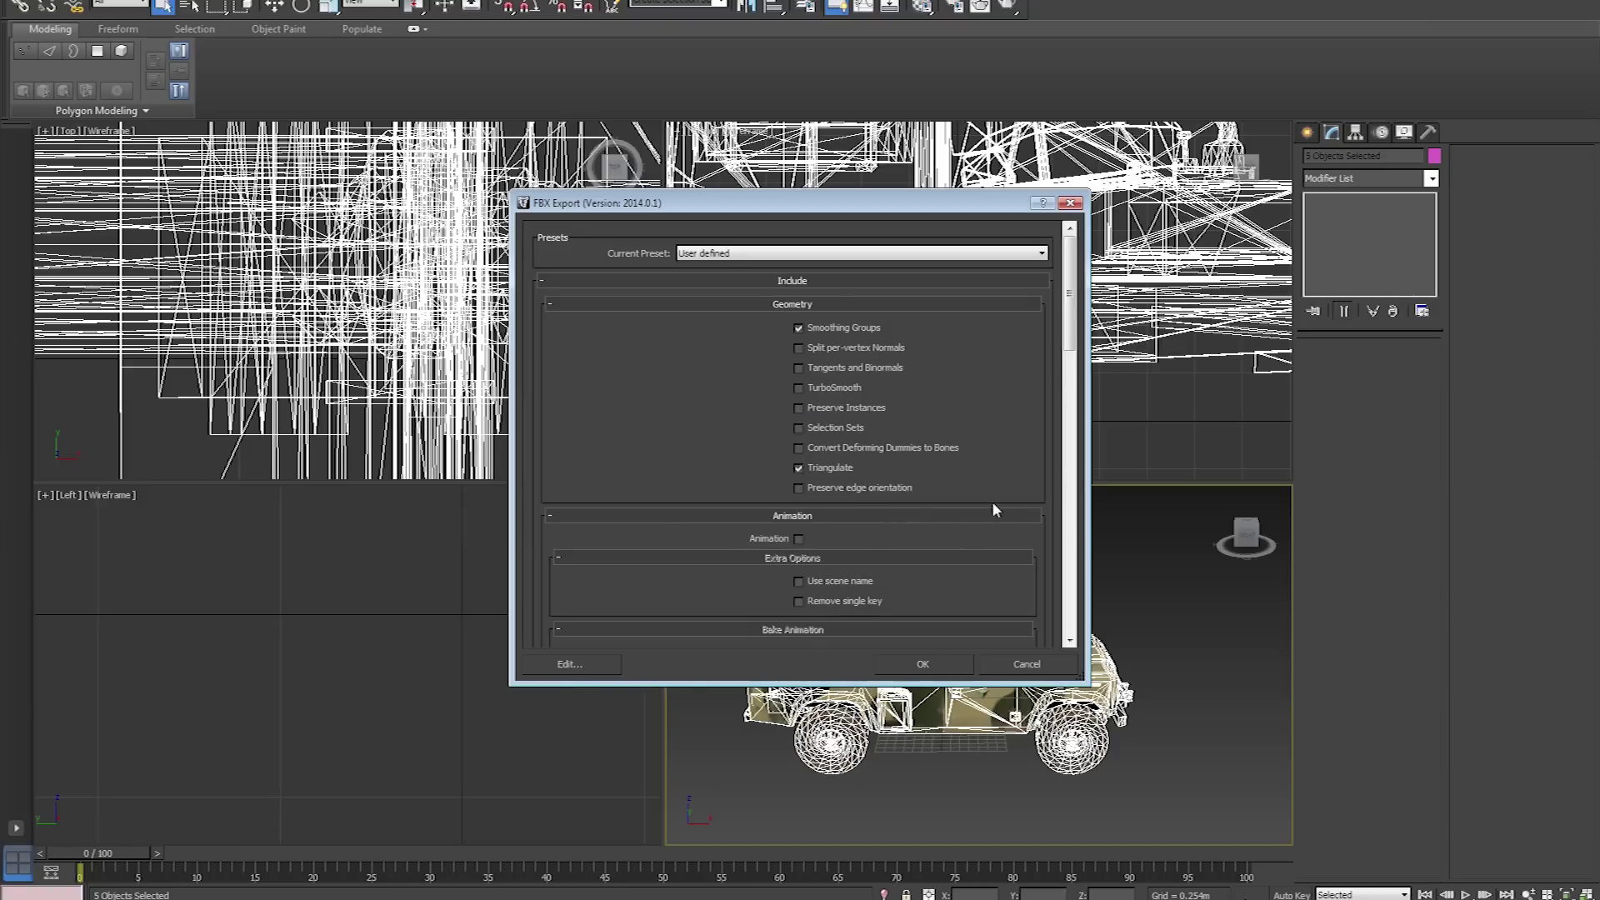
Review the FBX geometry, animation, units, axis and file format options, and run the export with version FBX 2013
{"action": "scroll", "coordinate": [992, 433], "scroll_direction": "down", "scroll_amount": 5}
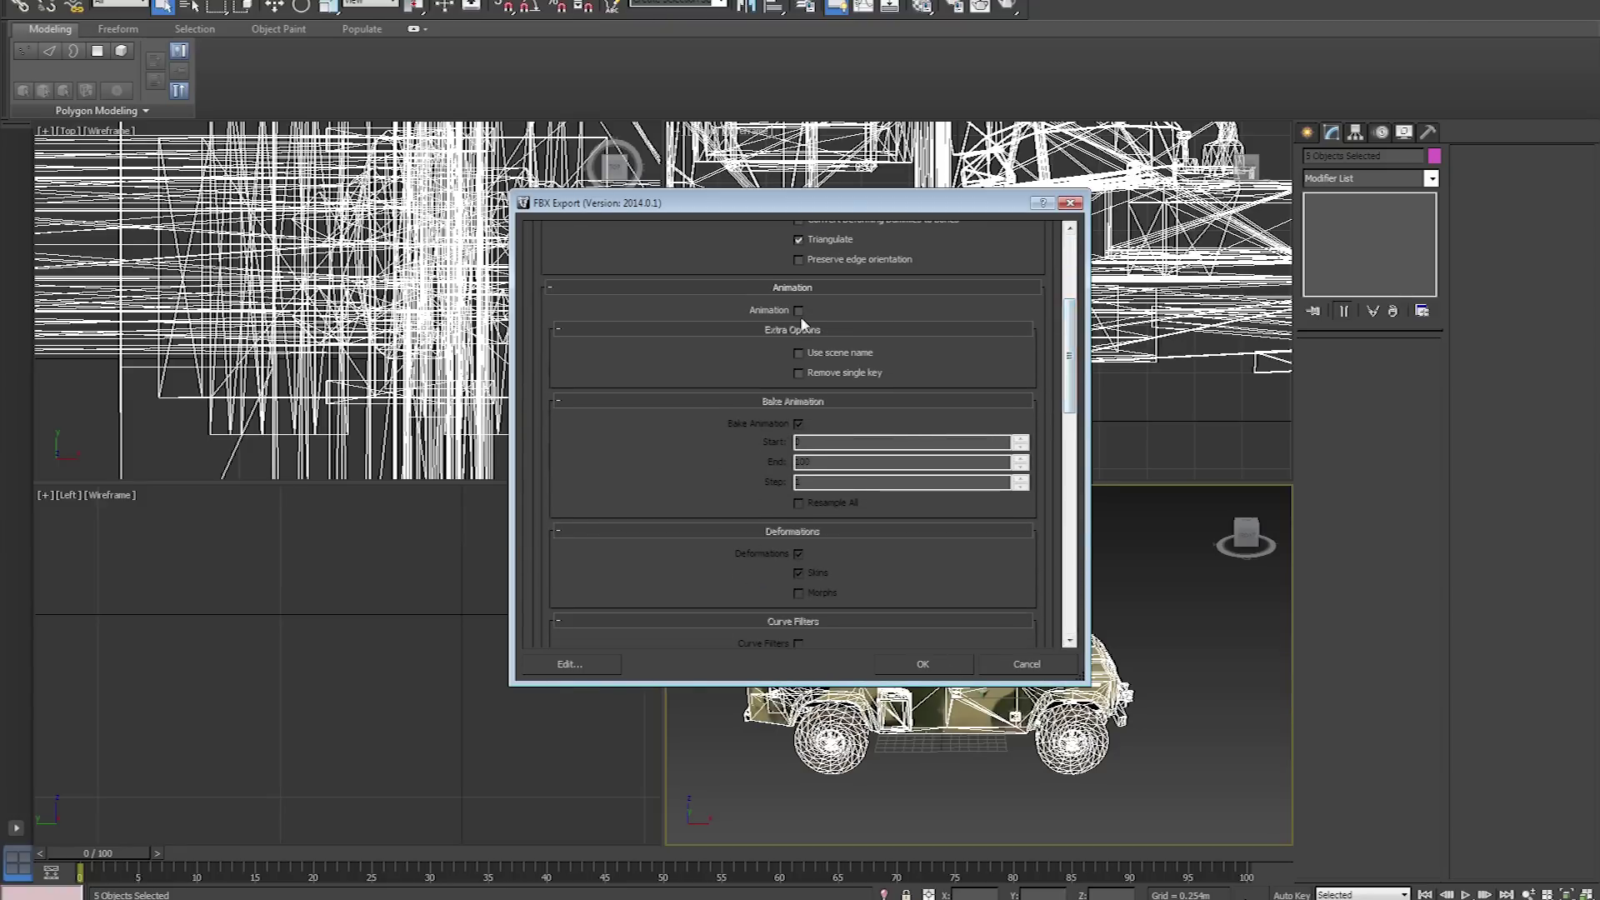
{"action": "left_click_drag", "start_coordinate": [1070, 319], "coordinate": [1064, 254]}
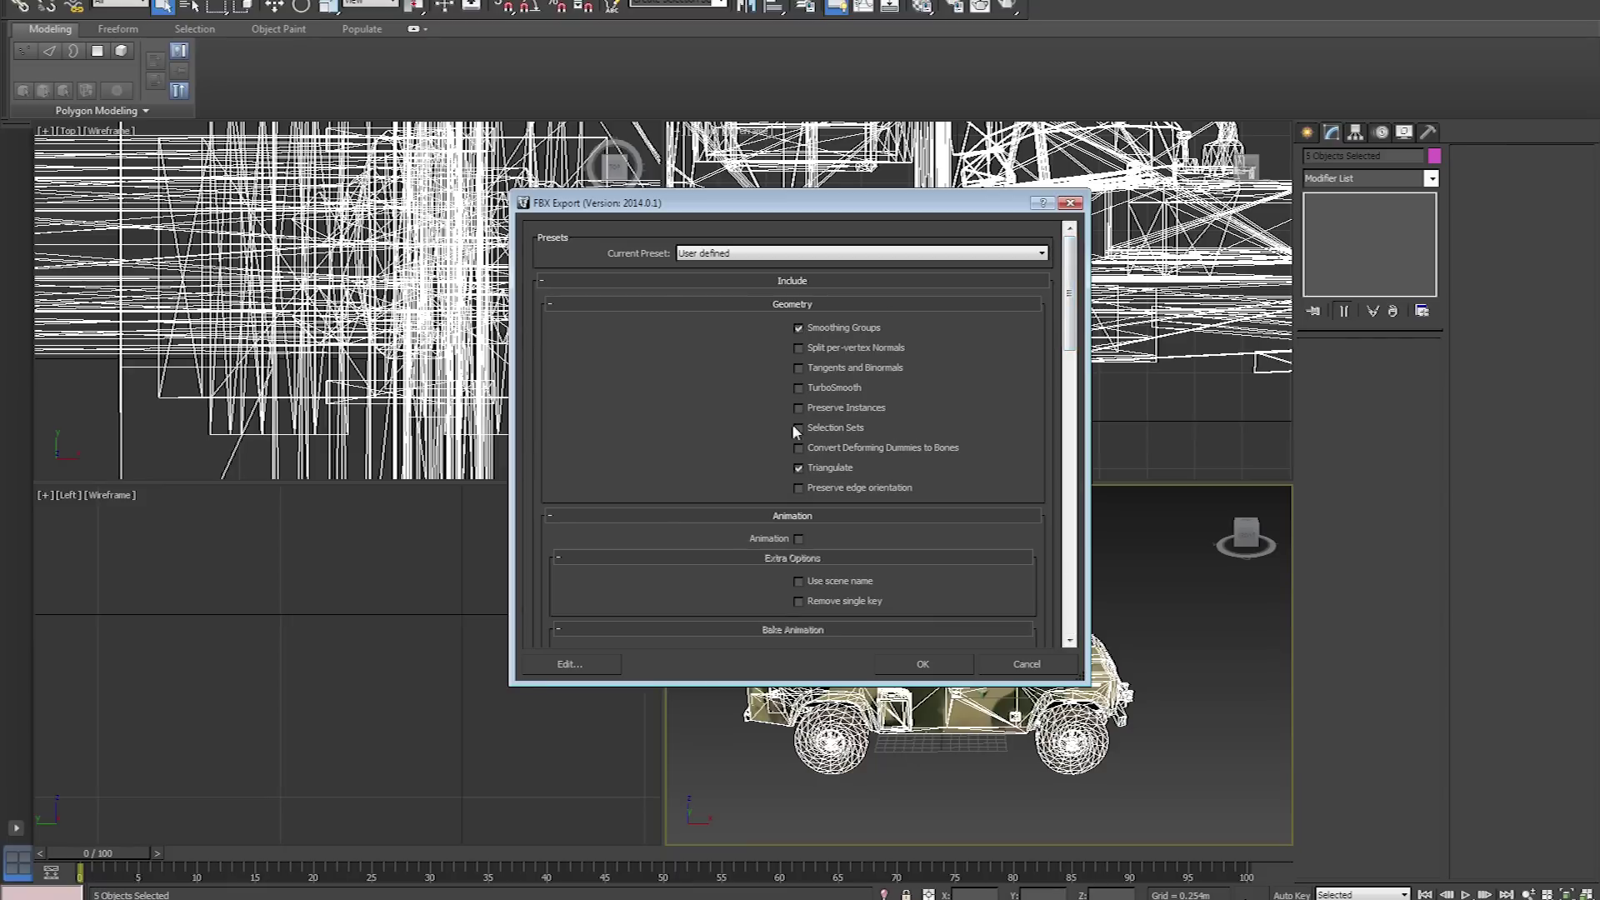
{"action": "scroll", "coordinate": [1042, 500], "scroll_direction": "down", "scroll_amount": 20}
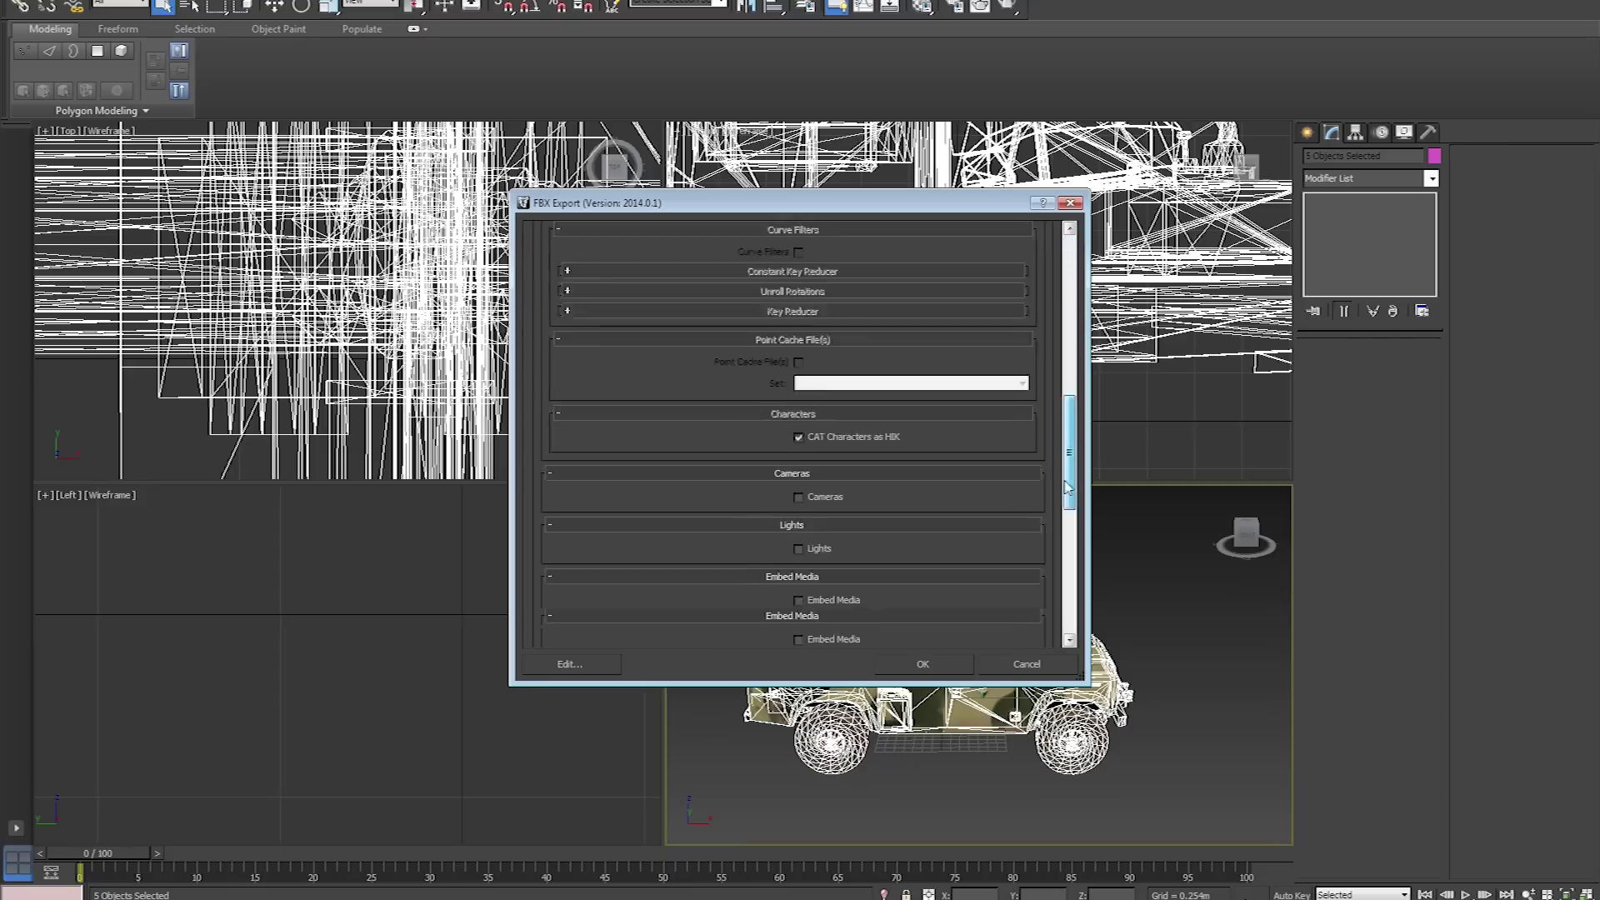
{"action": "scroll", "coordinate": [1054, 590], "scroll_direction": "up", "scroll_amount": 2}
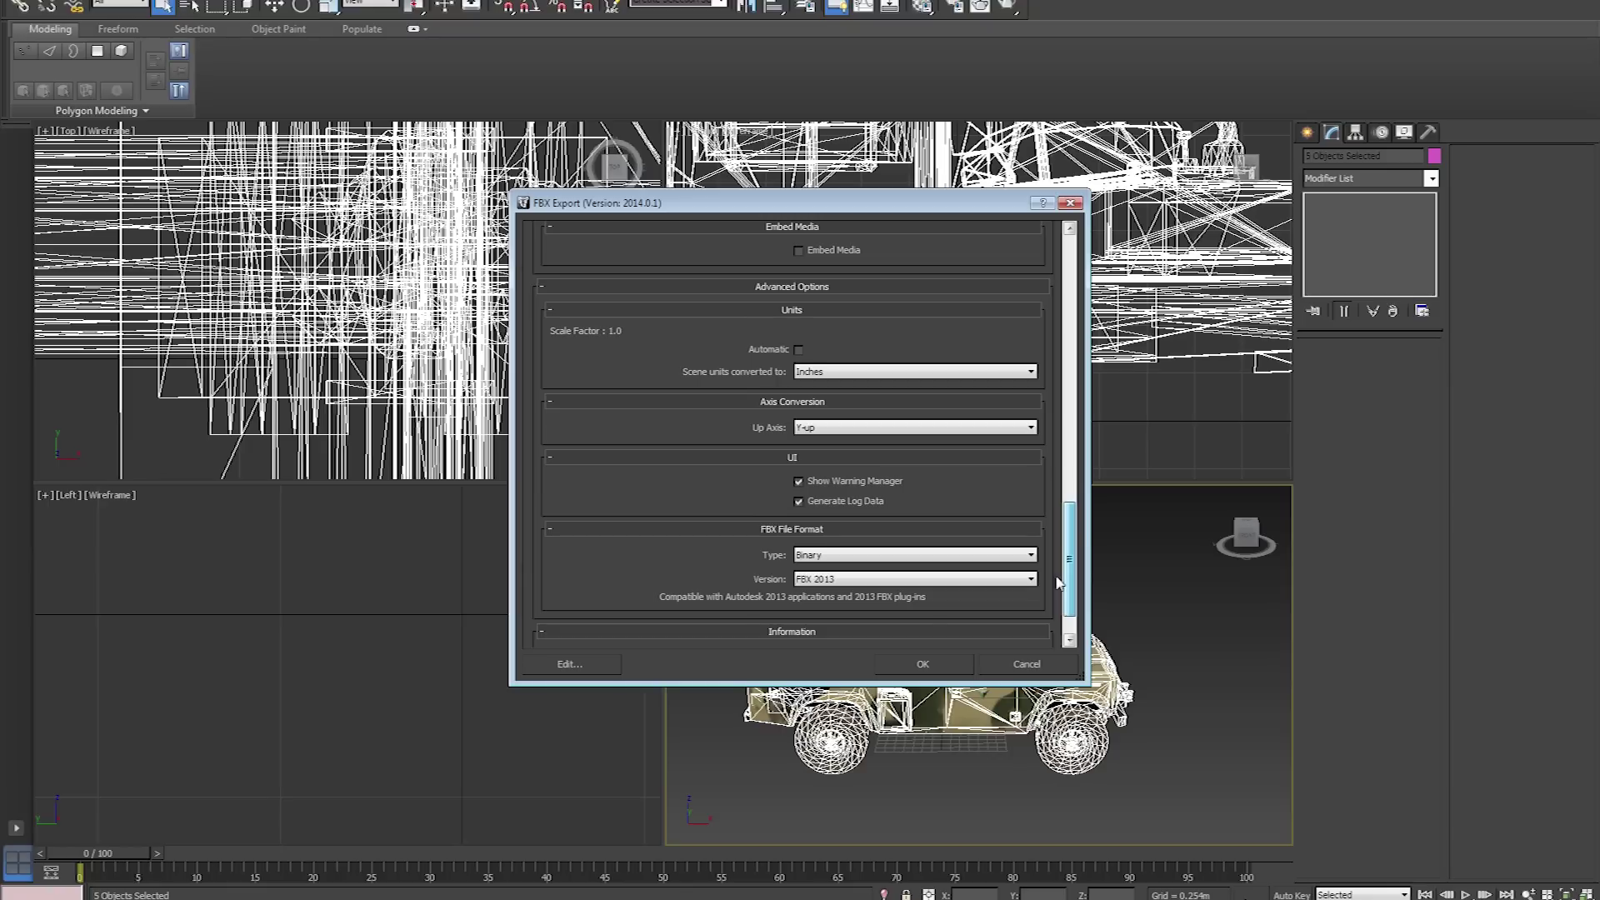
{"action": "scroll", "coordinate": [1059, 584], "scroll_direction": "up", "scroll_amount": 1}
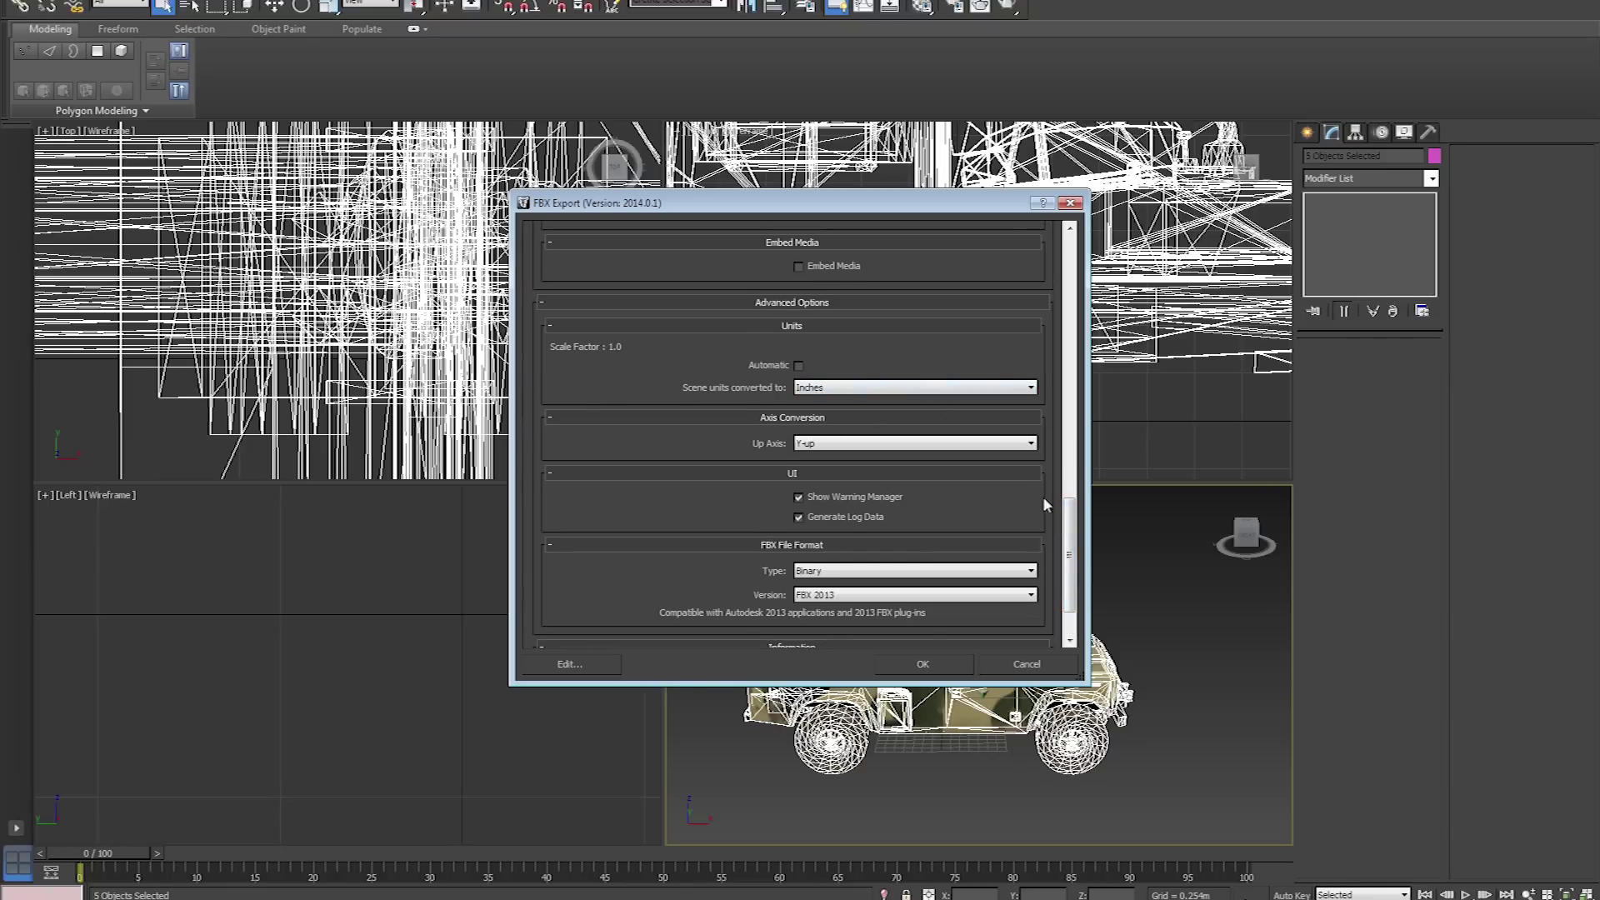
{"action": "scroll", "coordinate": [1075, 491], "scroll_direction": "down", "scroll_amount": 2}
{"action": "scroll", "coordinate": [1000, 509], "scroll_direction": "up", "scroll_amount": 2}
{"action": "scroll", "coordinate": [934, 521], "scroll_direction": "down", "scroll_amount": 2}
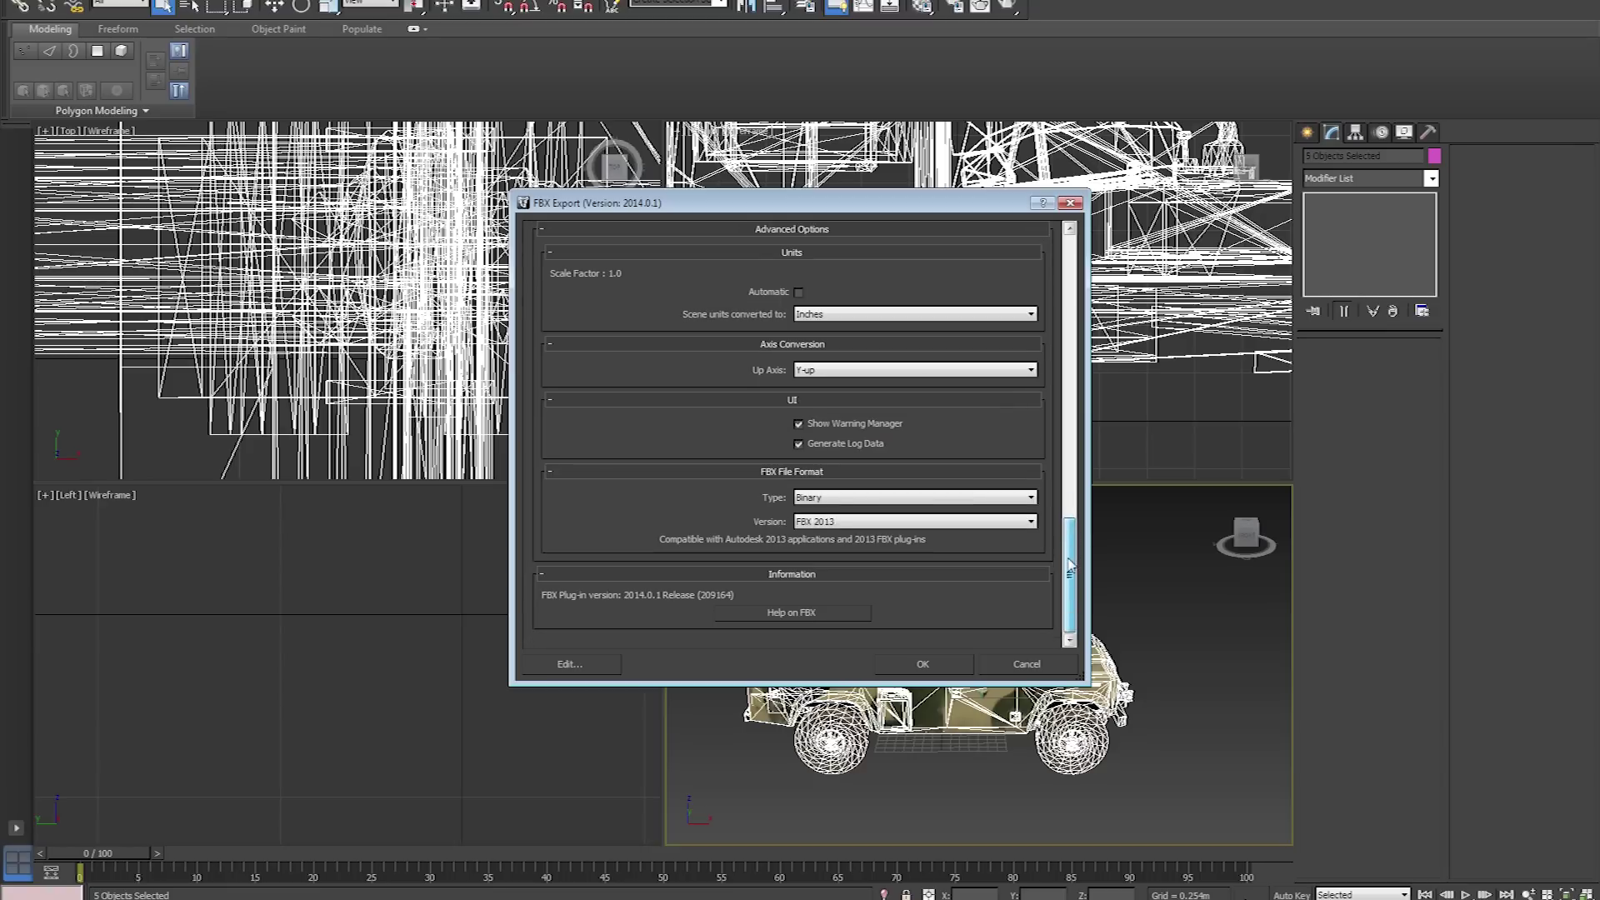
{"action": "left_click", "coordinate": [909, 525]}
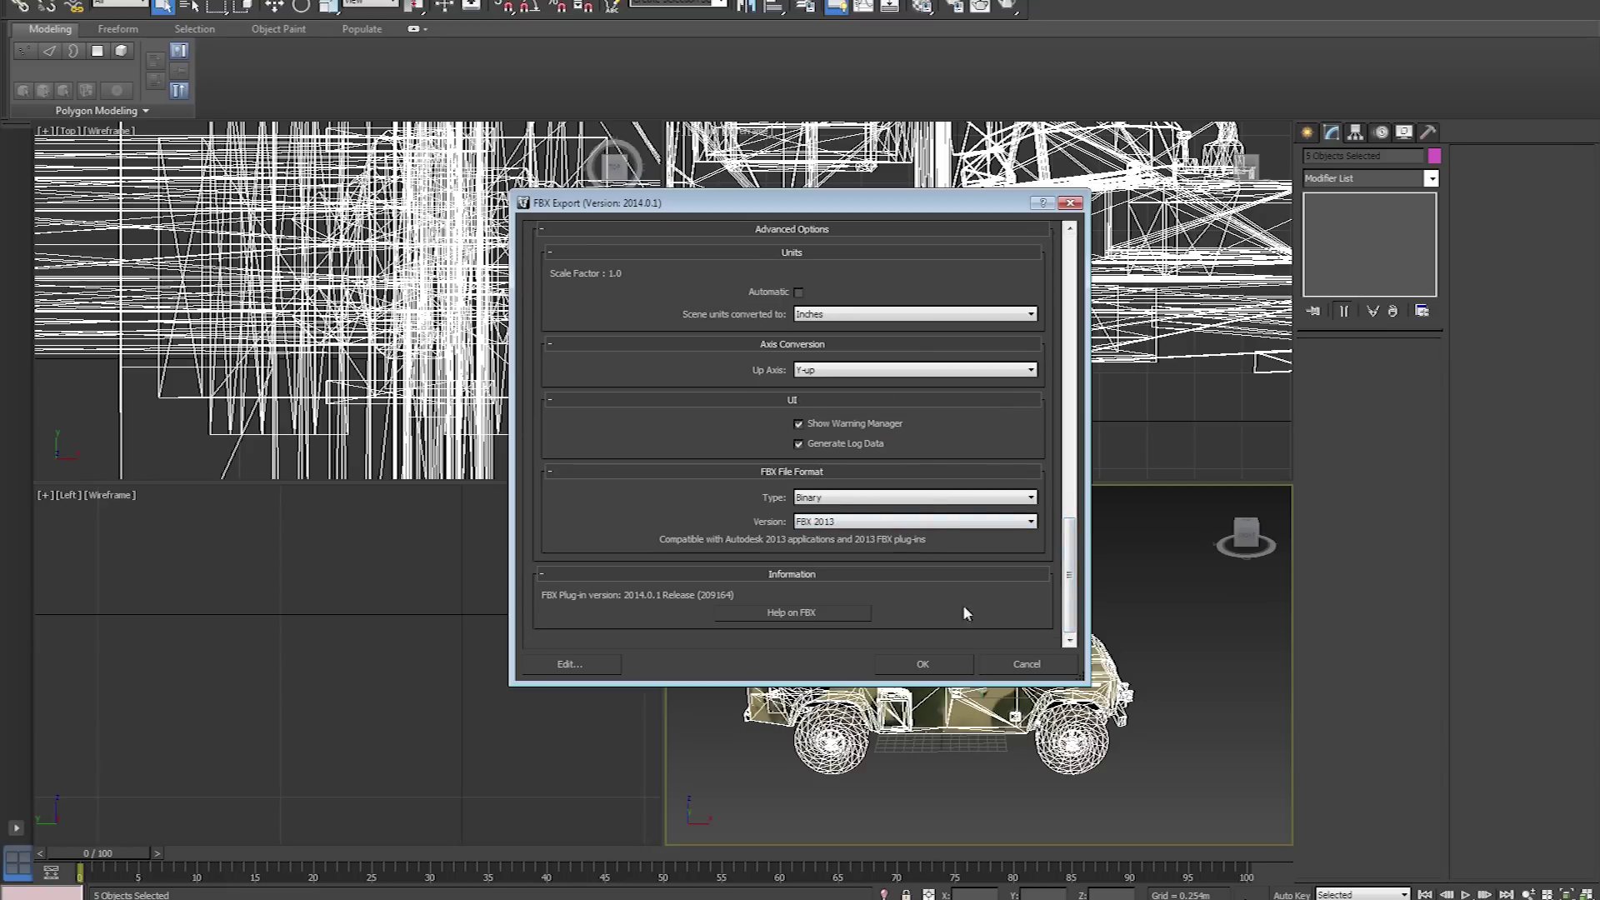
{"action": "left_click", "coordinate": [931, 672]}
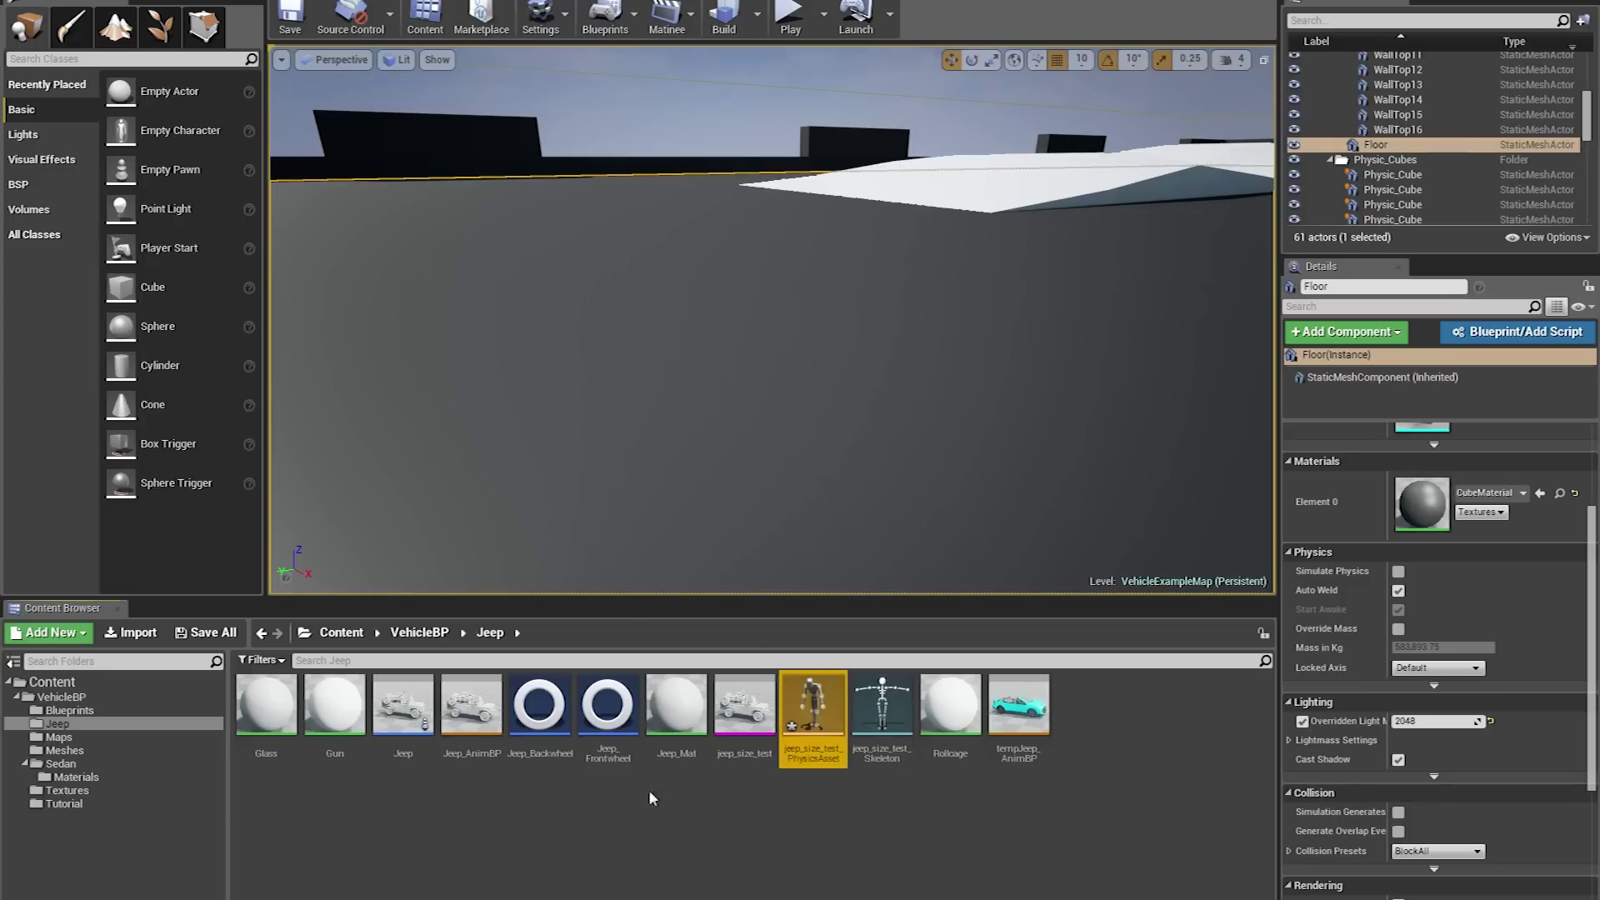
Switch from Unreal Engine to Photoshop
{"action": "right_click_drag", "start_coordinate": [618, 477], "coordinate": [559, 439]}
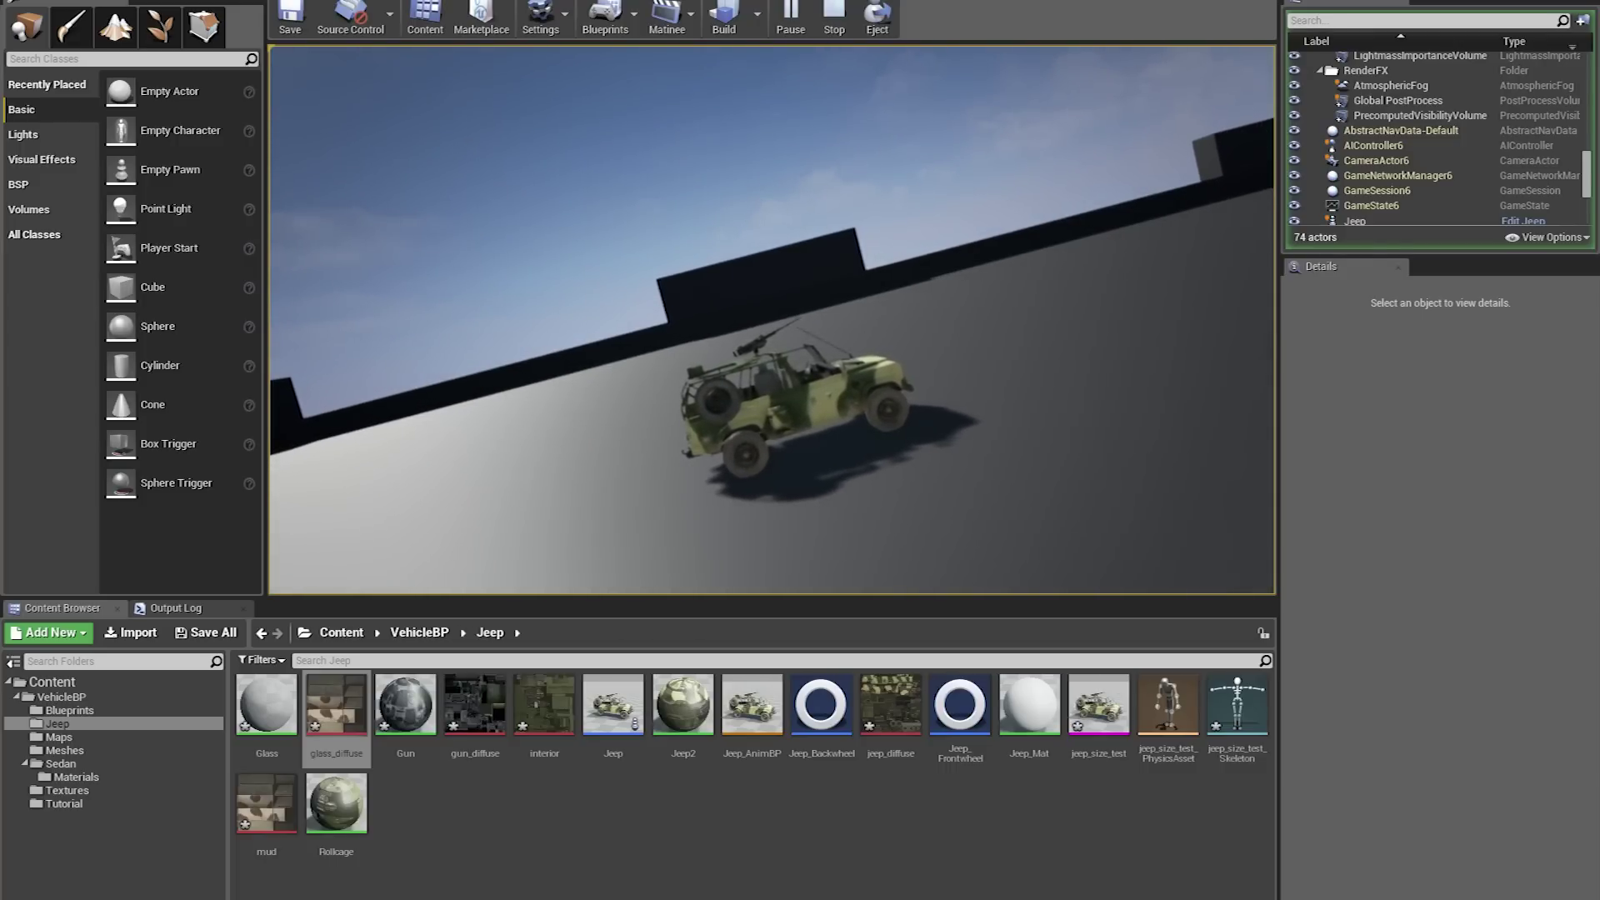
{"action": "key", "text": "alt+Tab"}
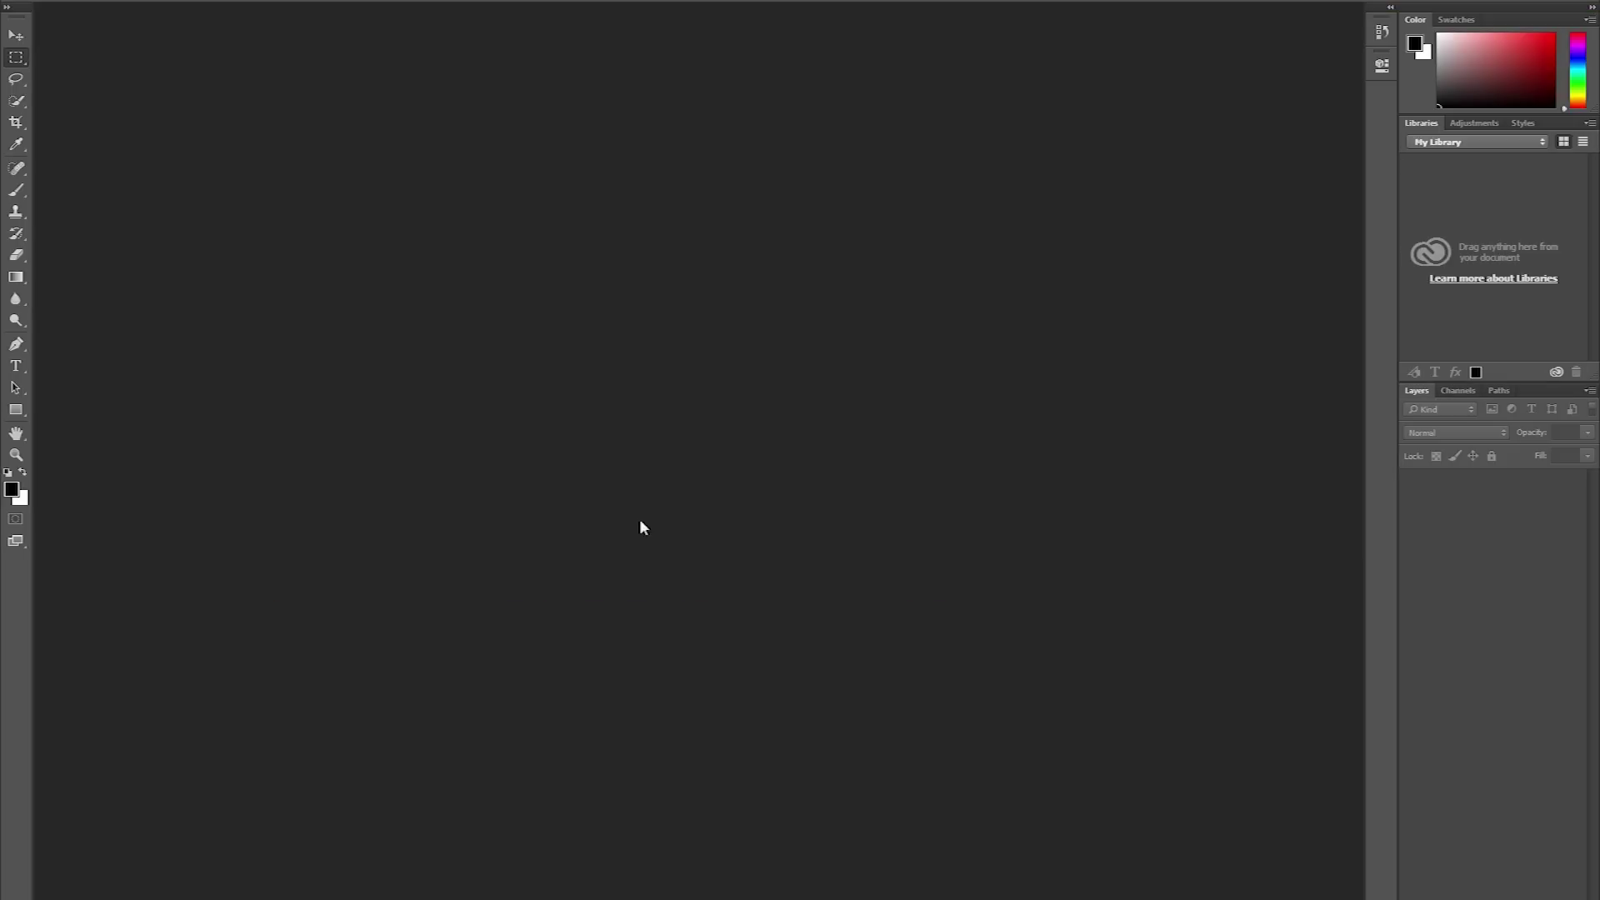